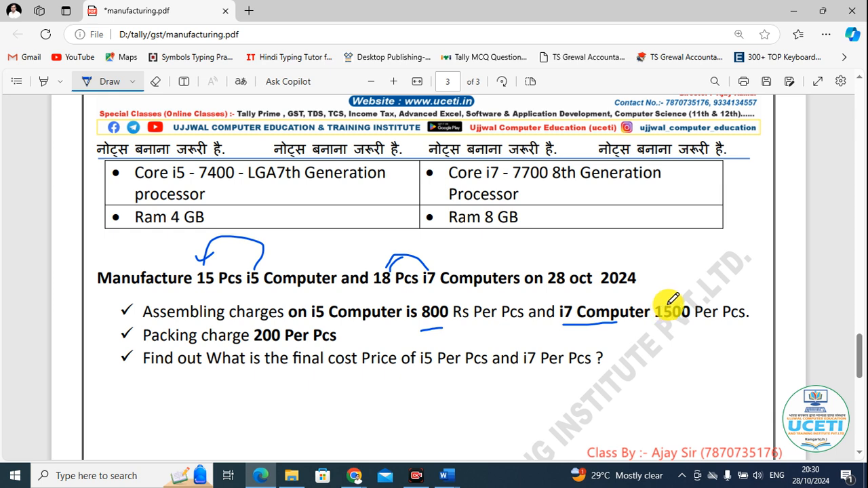
Mark up the i7 assembling charge, the packing charge of 200, and the i5 and i7 per-piece cost question with pen strokes.
drag(668, 303, 624, 288)
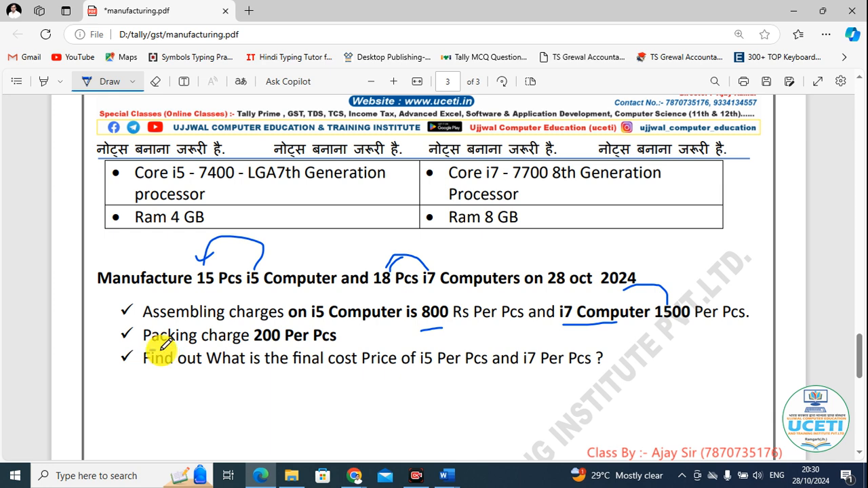
drag(146, 350, 248, 343)
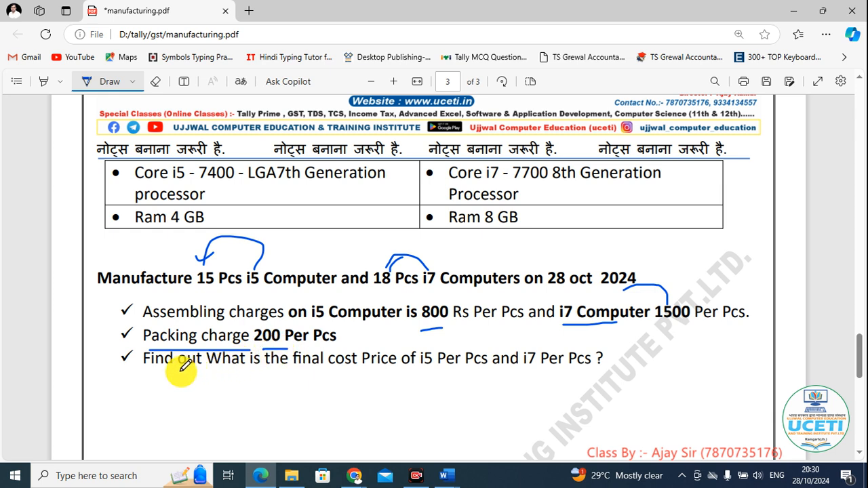
drag(394, 377, 427, 376)
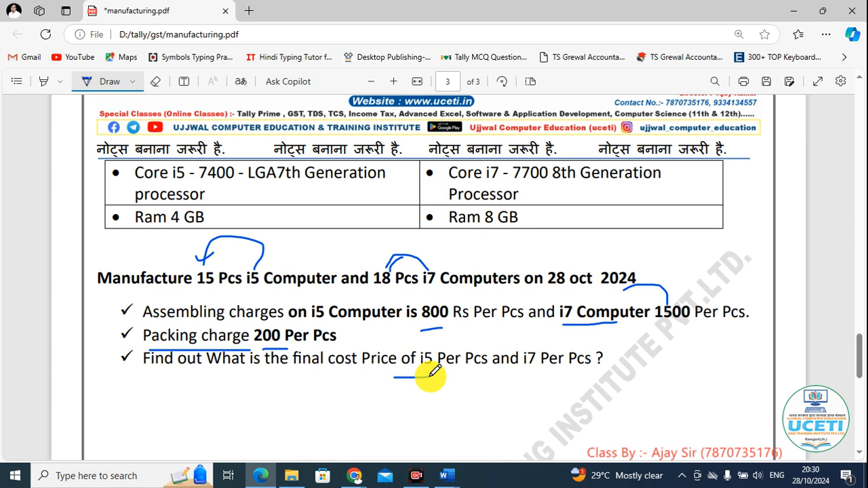
mouse_move(539, 377)
mouse_down()
mouse_move(576, 377)
mouse_move(586, 346)
mouse_move(530, 349)
mouse_up()
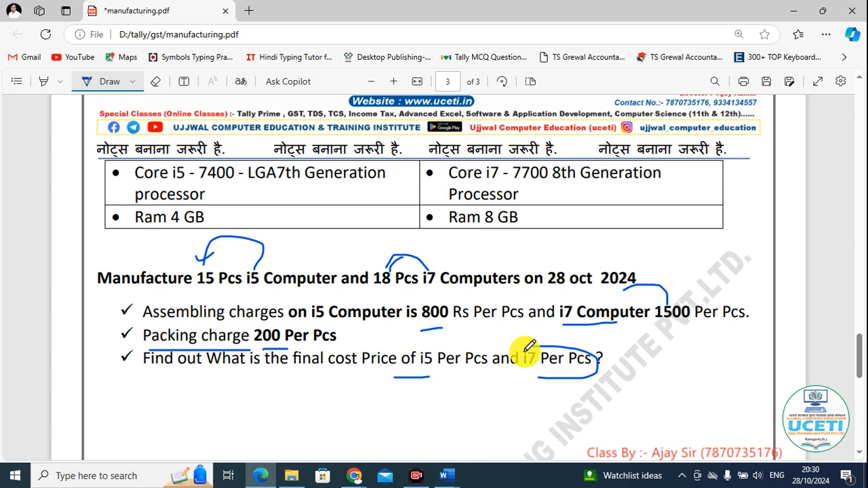
Handwrite a circled 1 below the final cost question and add a slanted pen stroke at the word Price.
drag(354, 391, 356, 413)
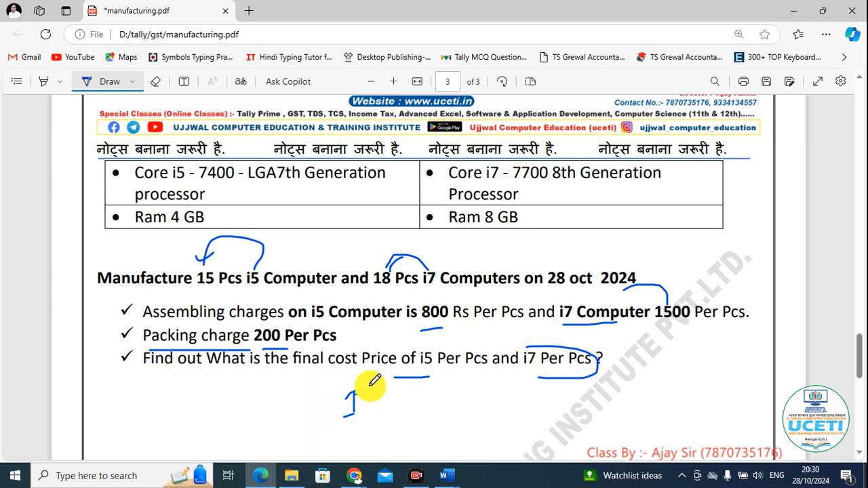
mouse_move(366, 383)
mouse_down()
mouse_move(324, 393)
mouse_move(345, 430)
mouse_move(377, 399)
mouse_up()
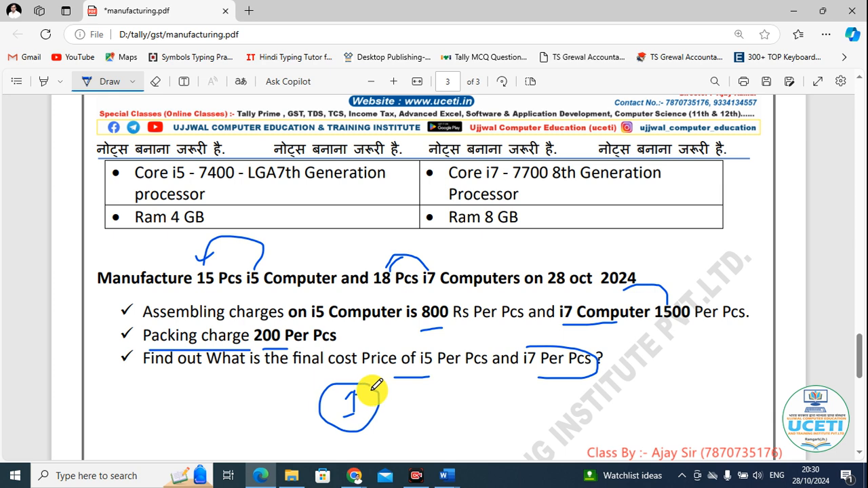
scroll(350, 361, down, 1)
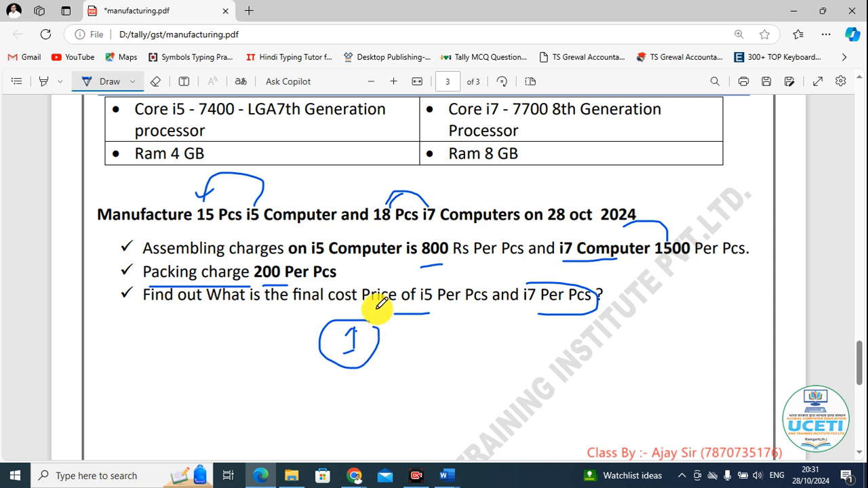
drag(368, 290, 391, 273)
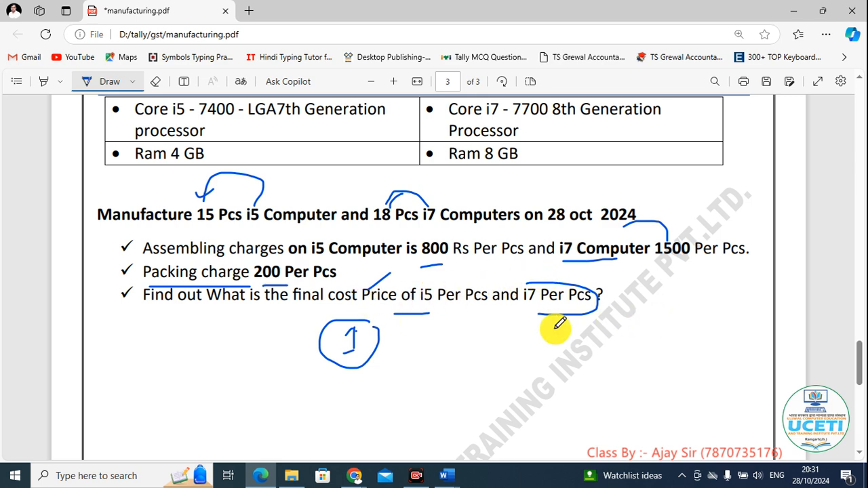
Erase the pen marks from the manufacturing, assembling charge, packing charge and final cost lines on page 3.
scroll(310, 290, up, 3)
click(154, 81)
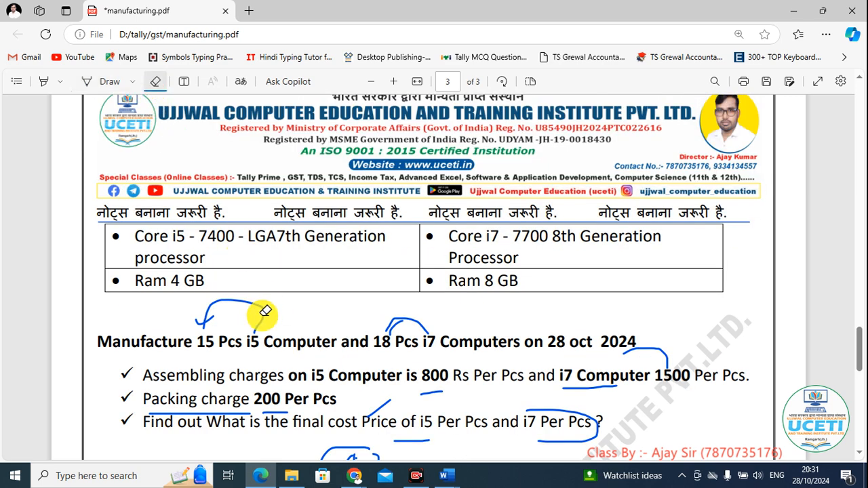
click(205, 325)
mouse_move(334, 360)
mouse_down()
mouse_move(400, 309)
mouse_move(358, 452)
mouse_up()
scroll(430, 364, down, 5)
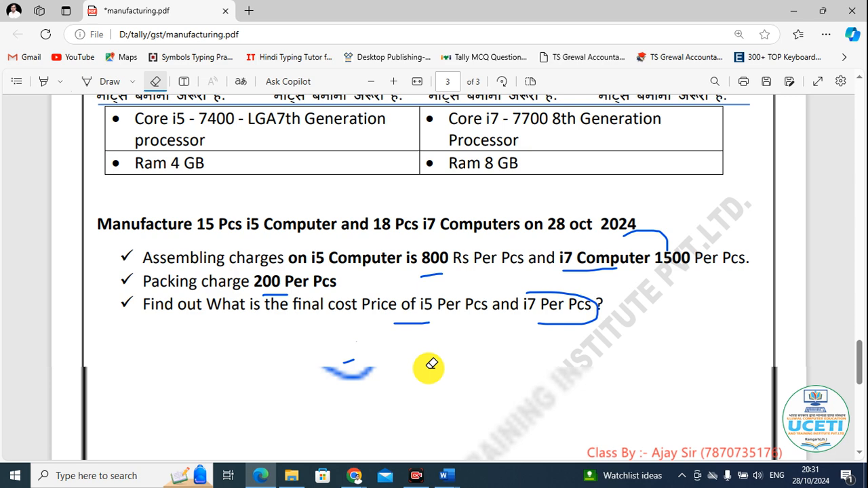
mouse_move(576, 204)
mouse_down()
mouse_move(585, 188)
mouse_move(658, 147)
mouse_up()
mouse_move(459, 197)
mouse_down()
mouse_move(413, 219)
mouse_move(345, 295)
mouse_move(277, 201)
mouse_move(395, 330)
mouse_move(228, 251)
mouse_move(147, 325)
mouse_up()
Erase the pen marks on page 2 from the purchase details and the upper rows of the item price table.
scroll(352, 292, up, 20)
drag(333, 278, 399, 244)
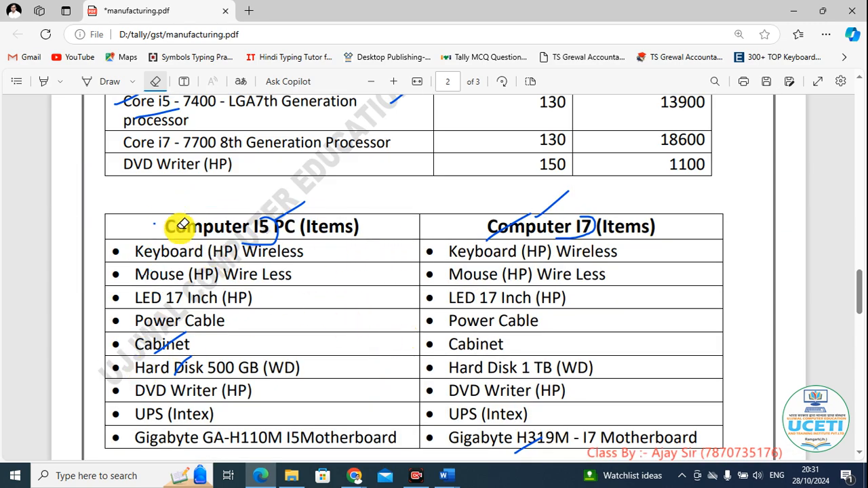
scroll(170, 319, up, 3)
scroll(170, 214, up, 3)
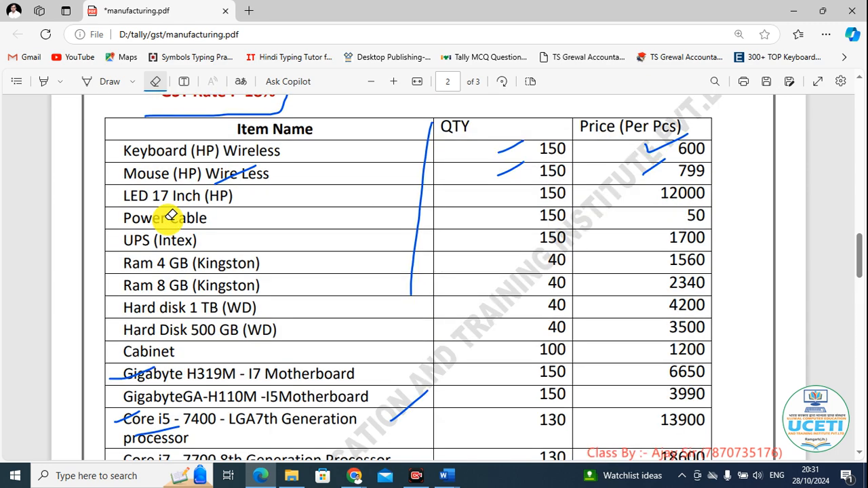
scroll(170, 215, up, 2)
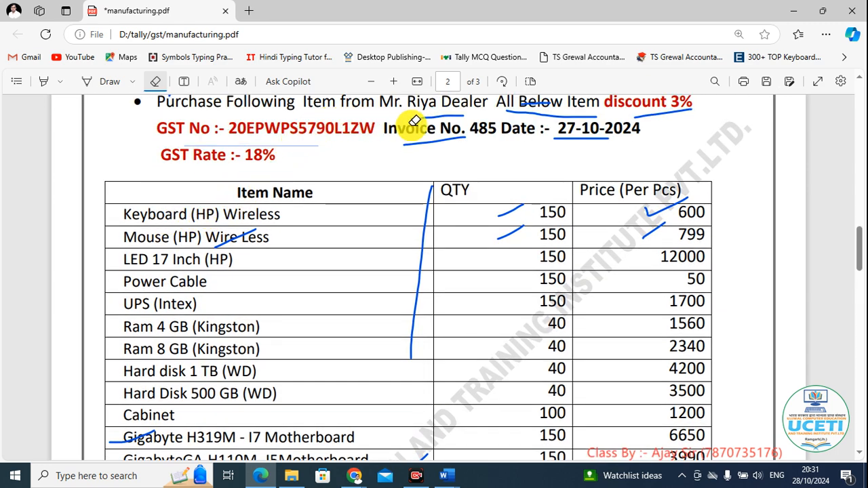
mouse_move(414, 122)
mouse_down()
mouse_move(436, 111)
mouse_move(436, 204)
mouse_move(394, 251)
mouse_move(262, 255)
mouse_move(219, 215)
mouse_move(509, 228)
mouse_move(508, 219)
mouse_move(590, 235)
mouse_move(640, 217)
mouse_move(644, 256)
mouse_up()
scroll(475, 273, down, 2)
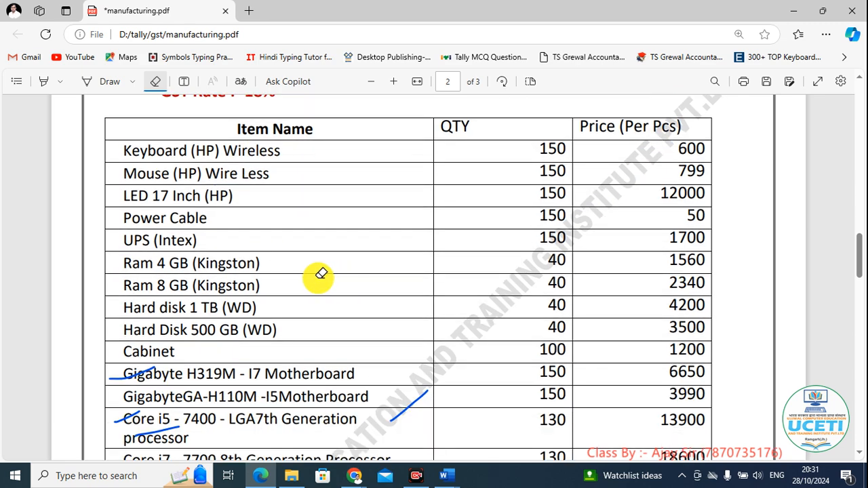
Erase the pen marks at the I7 motherboard and Core i5 names, the Computer I5 and I7 headings, and the Cabinet and Hard Disk rows.
scroll(320, 273, down, 4)
mouse_move(204, 291)
mouse_down()
mouse_move(136, 256)
mouse_move(129, 294)
mouse_move(147, 303)
mouse_up()
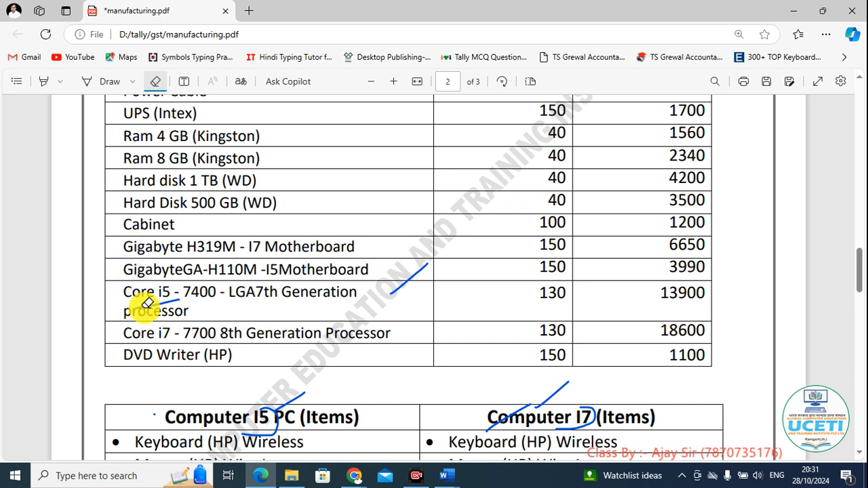
scroll(286, 323, down, 4)
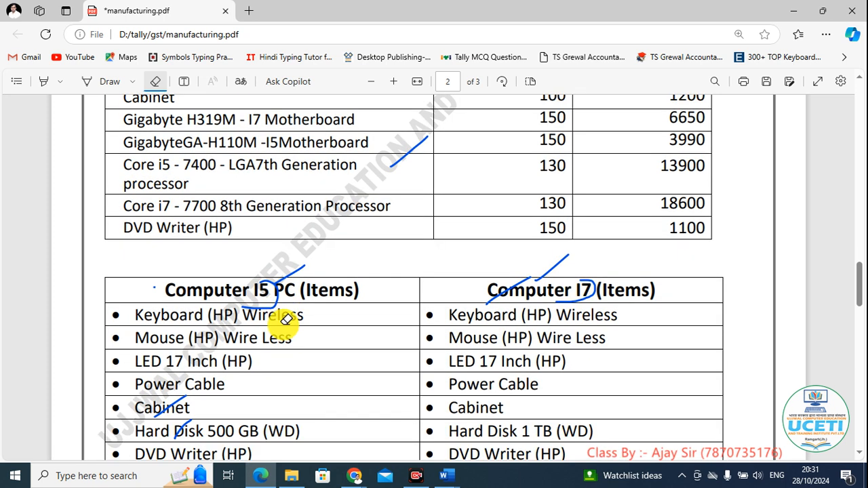
mouse_move(305, 266)
mouse_down()
mouse_move(556, 286)
mouse_move(587, 305)
mouse_move(549, 269)
mouse_up()
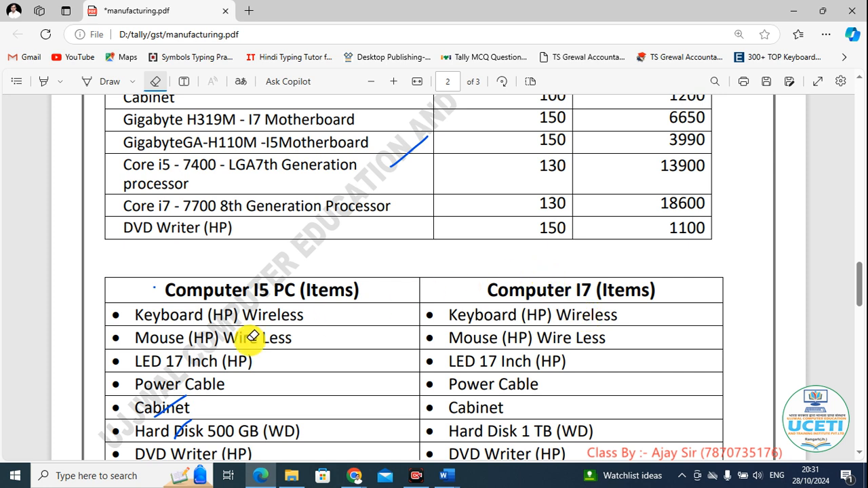
mouse_move(180, 387)
mouse_down()
mouse_move(186, 441)
mouse_move(187, 431)
mouse_up()
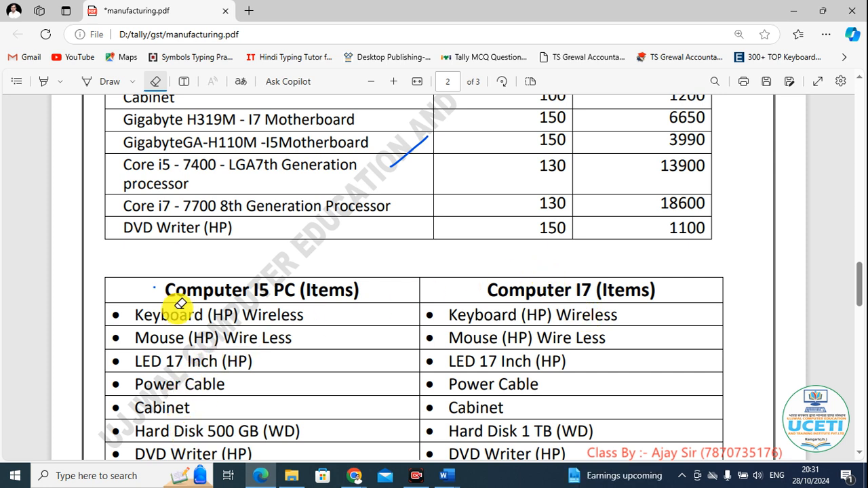
Sketch a flow from a circled 1 through "Brill" to "Sale" between the two tables on page 2, and erase it again.
click(103, 81)
mouse_move(364, 251)
mouse_down()
mouse_move(363, 277)
mouse_move(352, 261)
mouse_move(380, 261)
mouse_move(368, 254)
mouse_move(407, 266)
mouse_move(404, 273)
mouse_move(430, 257)
mouse_move(431, 276)
mouse_move(438, 258)
mouse_move(453, 268)
mouse_move(458, 257)
mouse_move(463, 269)
mouse_move(465, 248)
mouse_move(481, 265)
mouse_up()
mouse_move(430, 277)
mouse_down()
mouse_move(492, 282)
mouse_move(446, 241)
mouse_up()
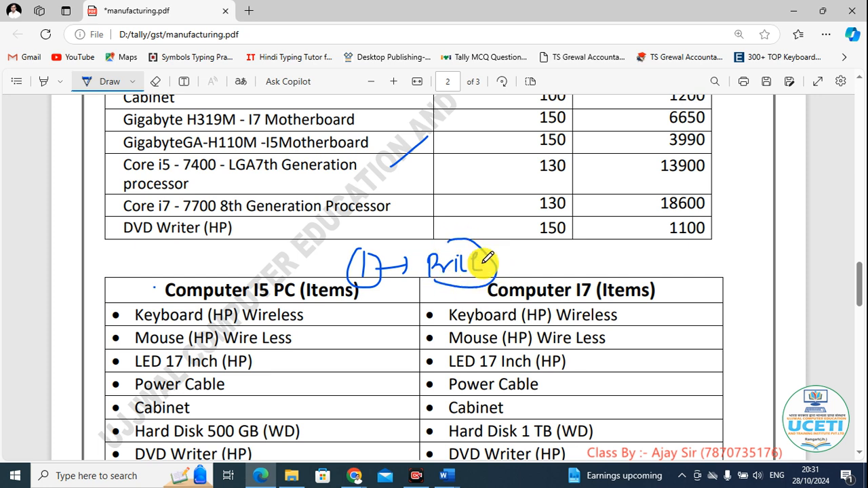
mouse_move(497, 267)
mouse_down()
mouse_move(536, 266)
mouse_move(527, 275)
mouse_up()
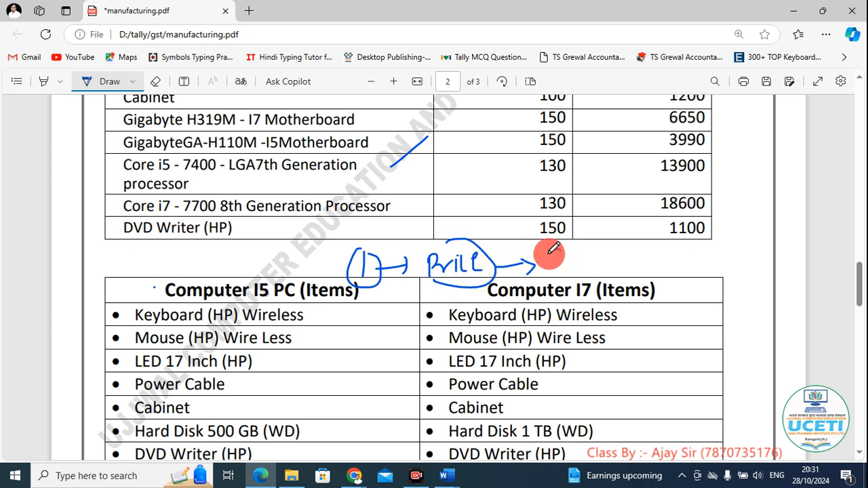
mouse_move(561, 252)
mouse_down()
mouse_move(548, 269)
mouse_move(582, 269)
mouse_up()
mouse_move(595, 238)
mouse_down()
mouse_move(587, 265)
mouse_move(618, 274)
mouse_up()
drag(472, 284, 644, 274)
drag(446, 284, 429, 314)
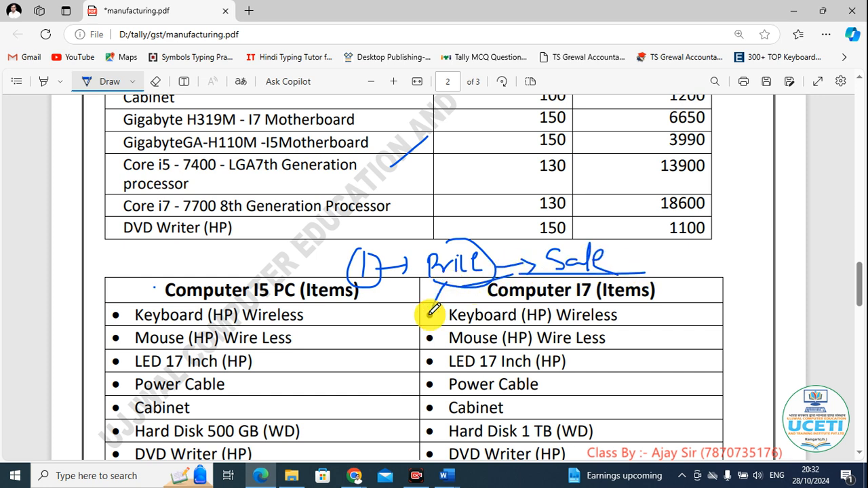
click(155, 81)
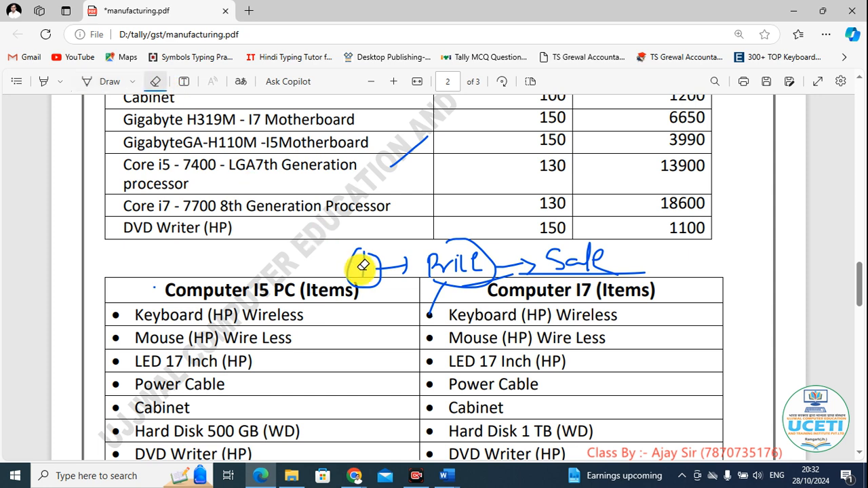
mouse_move(360, 267)
mouse_down()
mouse_move(345, 287)
mouse_move(414, 259)
mouse_move(490, 270)
mouse_move(624, 261)
mouse_move(525, 261)
mouse_move(422, 289)
mouse_move(368, 271)
mouse_move(460, 264)
mouse_up()
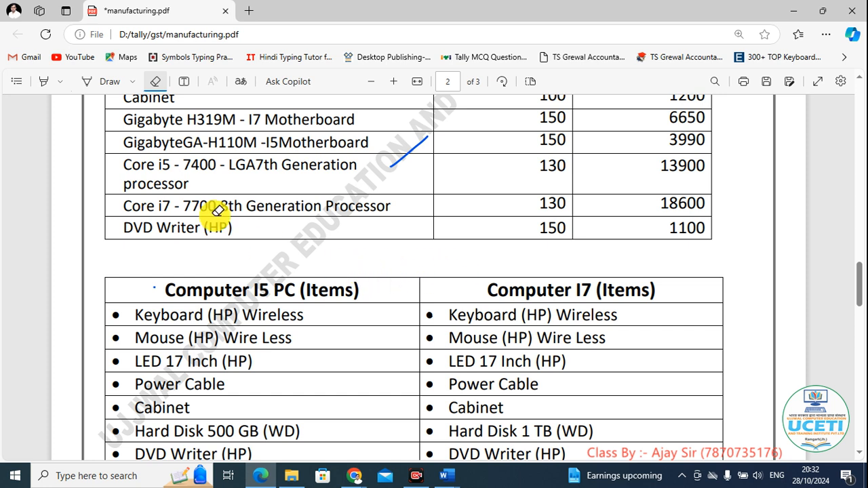
Erase the remaining tick beside the I5 motherboard and Core i5 rows, and clear the area above the purchase table.
click(105, 82)
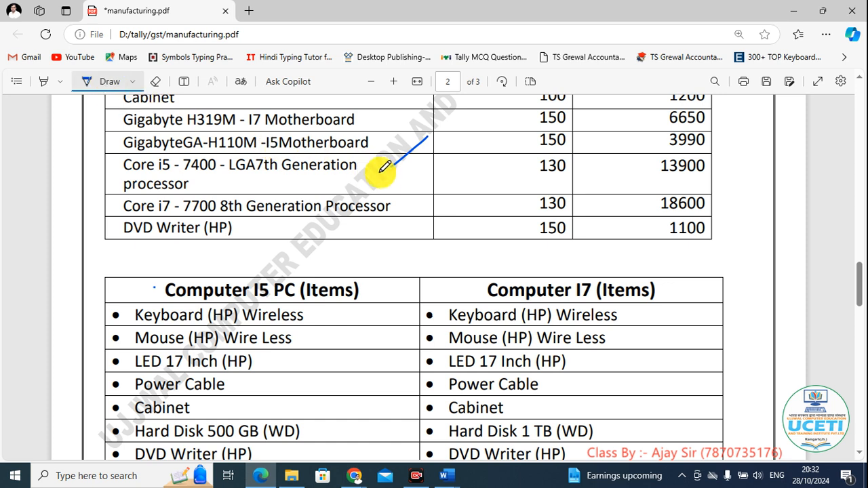
click(155, 81)
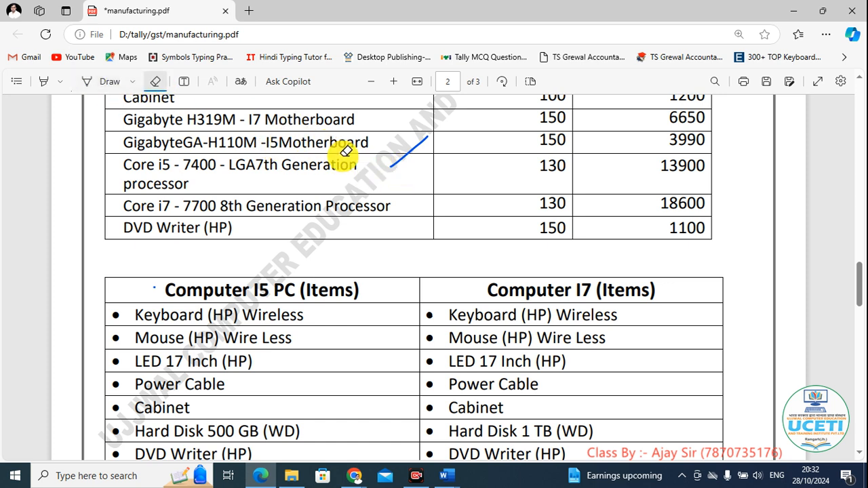
drag(387, 157, 415, 166)
scroll(310, 249, up, 7)
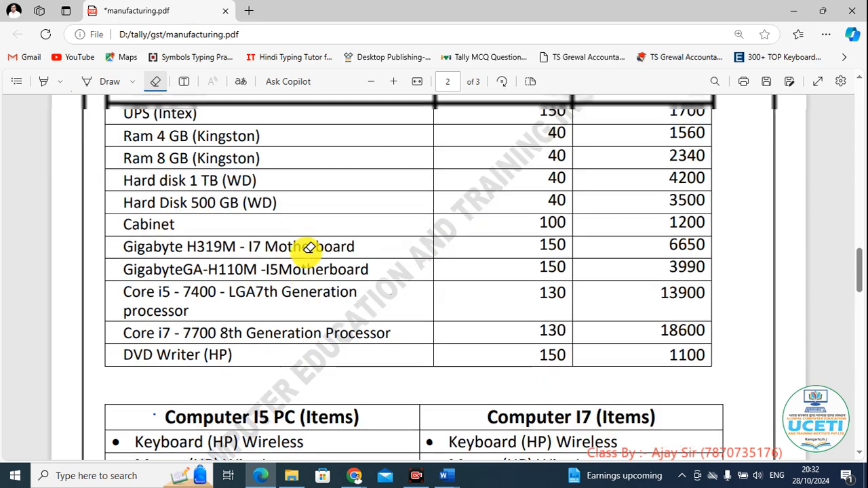
mouse_move(299, 248)
mouse_down()
mouse_move(453, 315)
mouse_move(554, 330)
mouse_move(620, 301)
mouse_move(534, 293)
mouse_move(631, 312)
mouse_move(650, 287)
mouse_up()
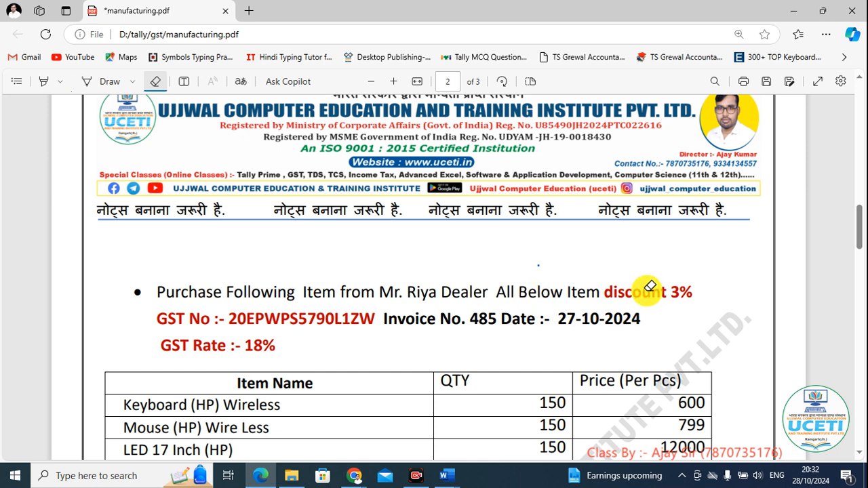
Search Windows for "tally" and launch TallyPrime.
click(139, 479)
text(ta)
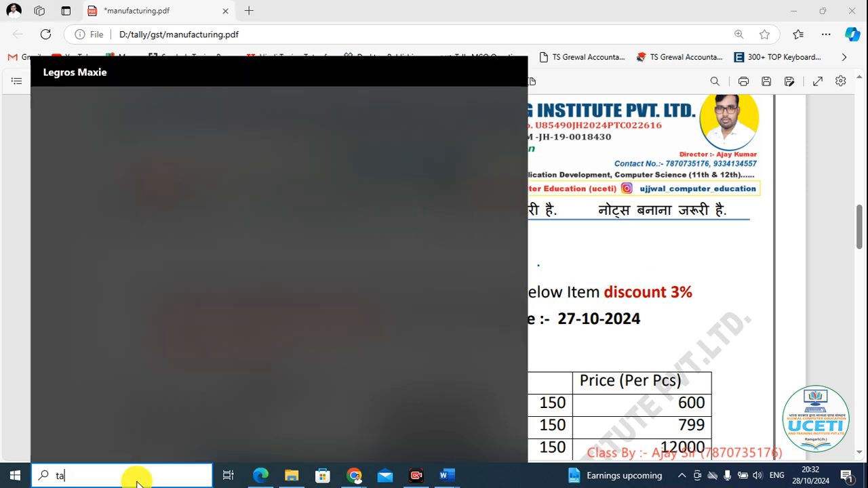
text(lly)
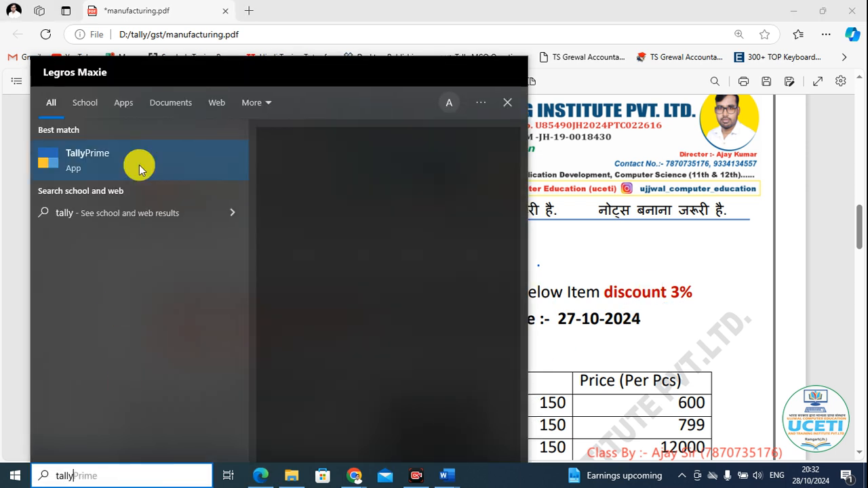
click(140, 164)
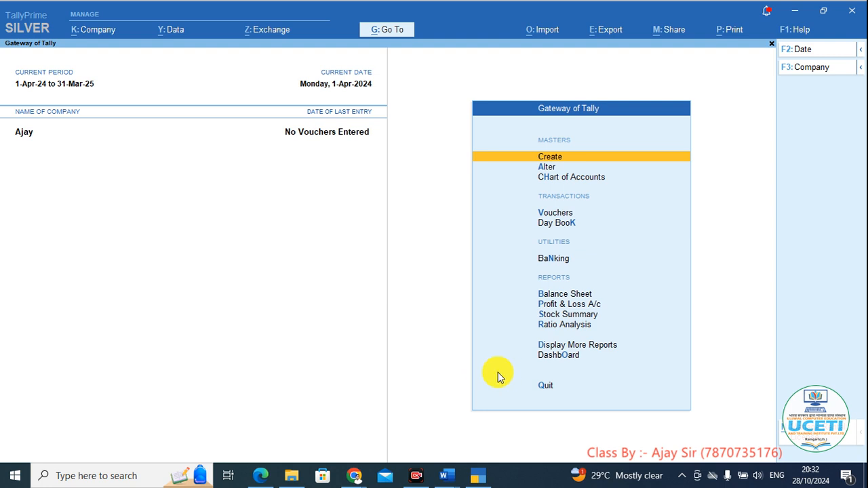
Open the Company Creation form from the company list.
key(F3)
key(Up)
key(Up)
key(Up)
key(Up)
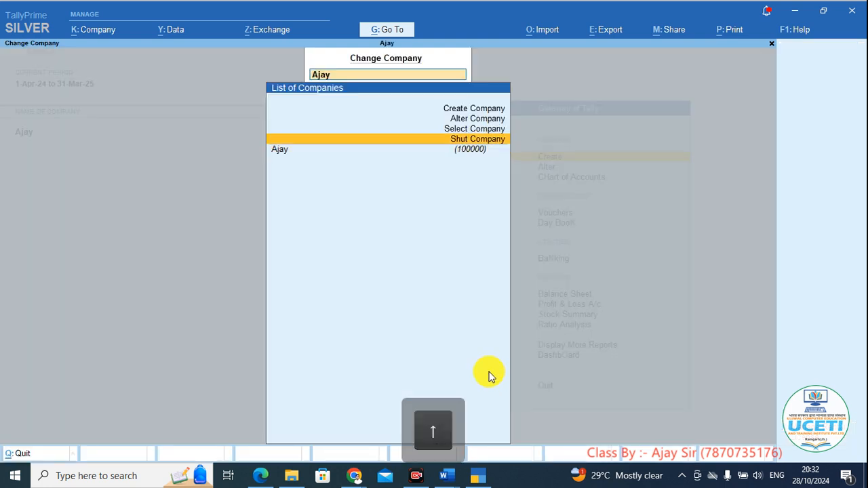
key(Return)
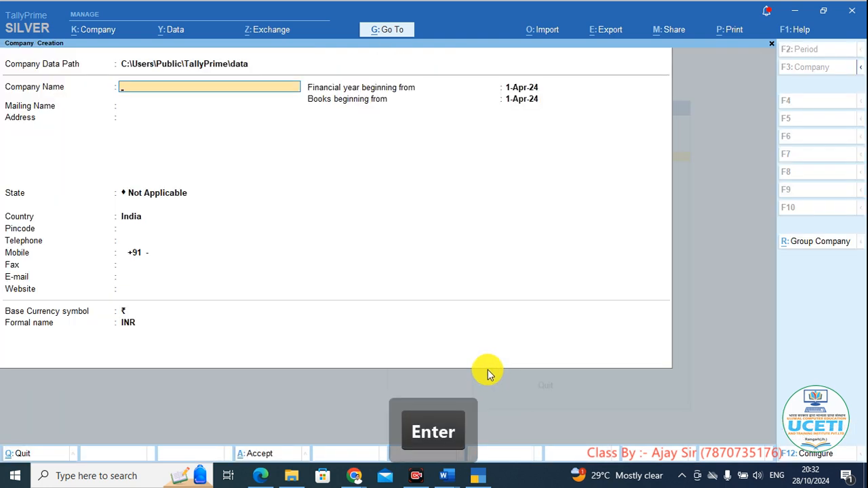
Switch back to manufacturing.pdf in Edge and review the purchase details at the top of page 2.
key(alt+Tab)
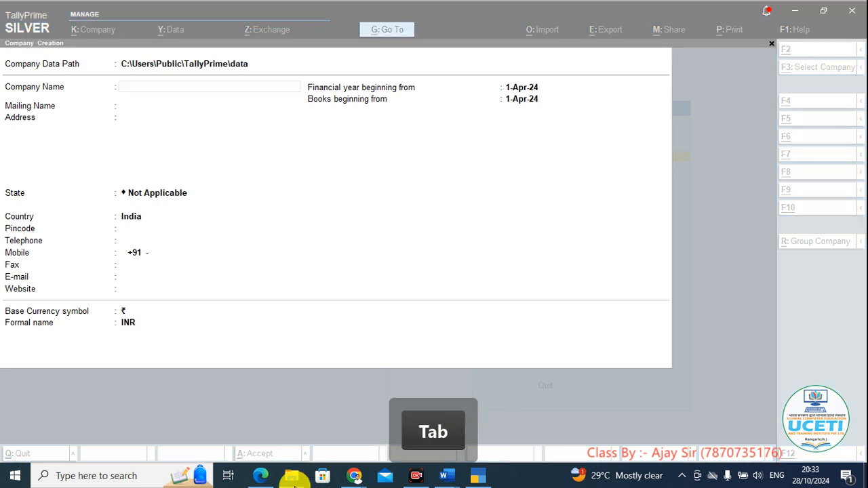
click(262, 476)
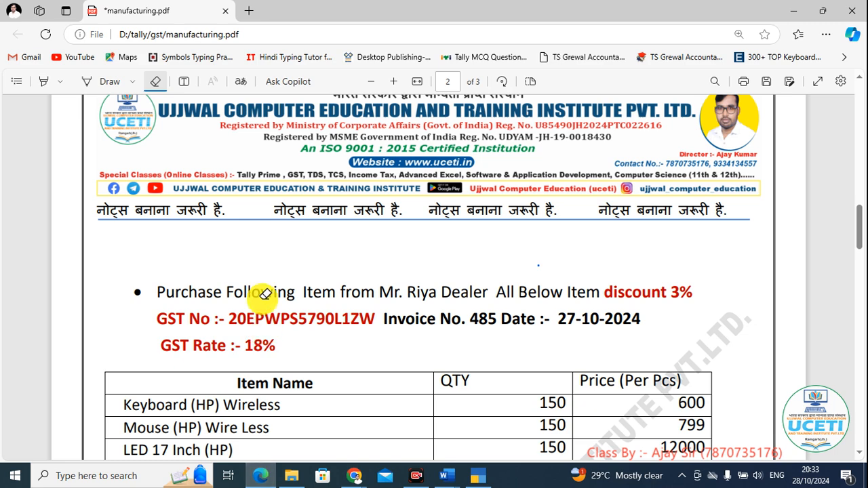
scroll(265, 293, up, 2)
scroll(233, 227, down, 2)
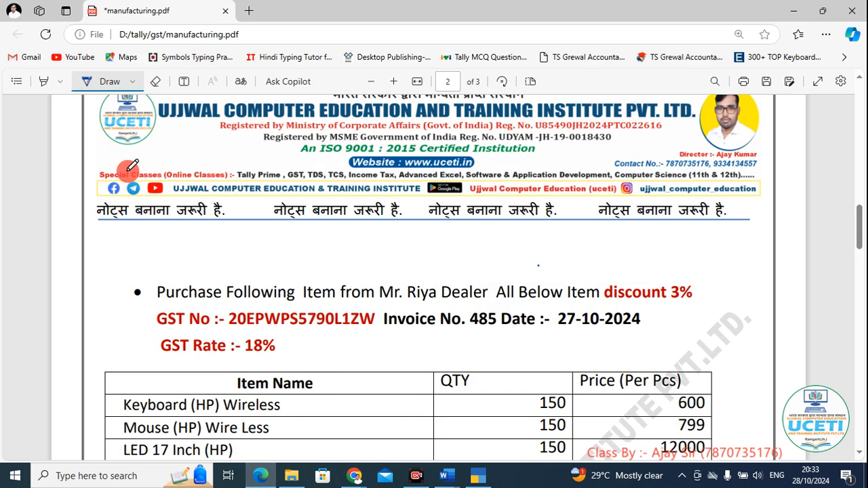
Turn off drawing mode in the PDF and copy the dealer's name from the exercise text on page 1.
click(131, 158)
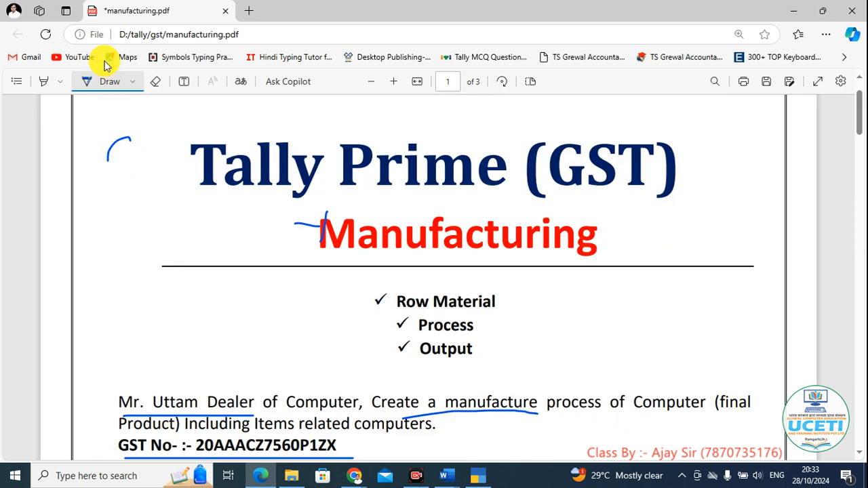
click(102, 86)
scroll(250, 333, down, 2)
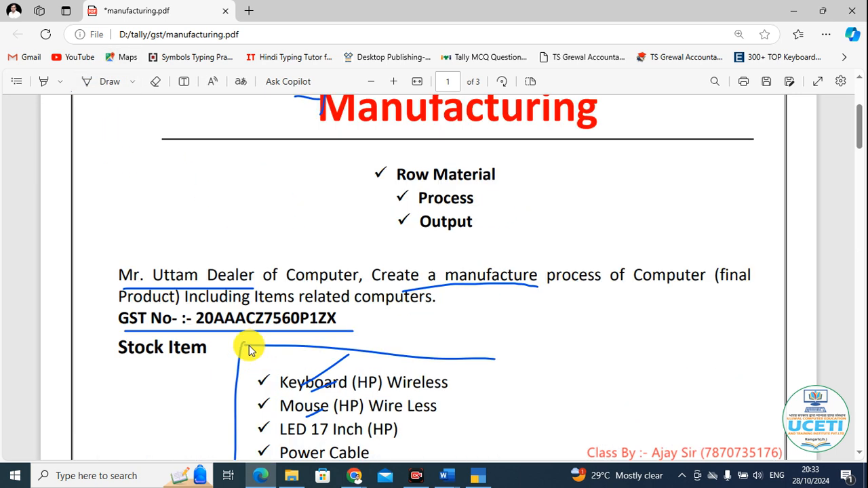
drag(155, 274, 256, 282)
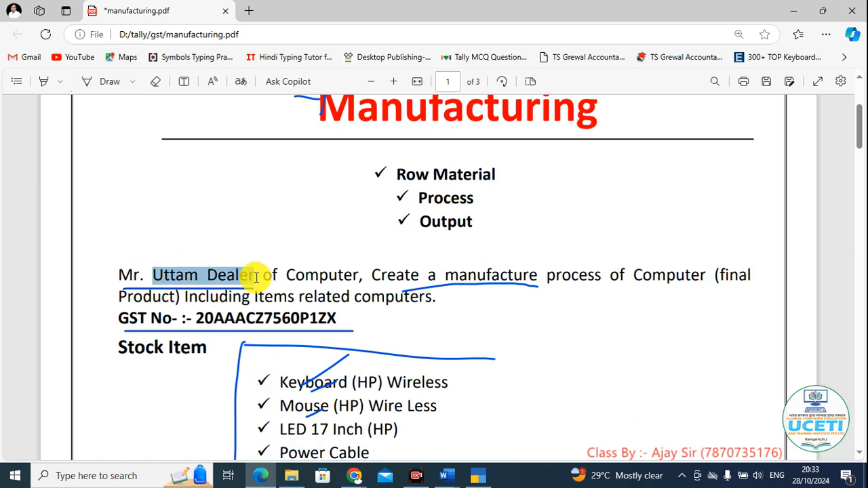
key(ctrl+c)
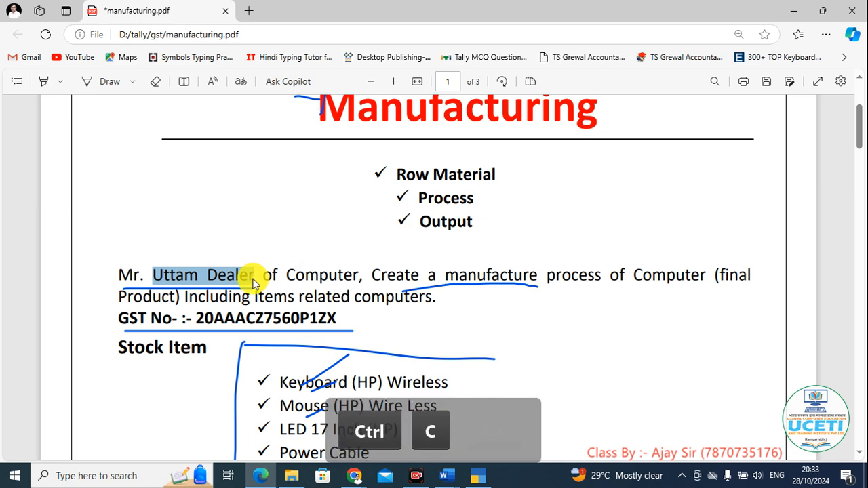
Switch to TallyPrime and enter the copied dealer's name as the company name and mailing name.
key(alt+Tab)
key(ctrl+v)
key(Return)
key(Return)
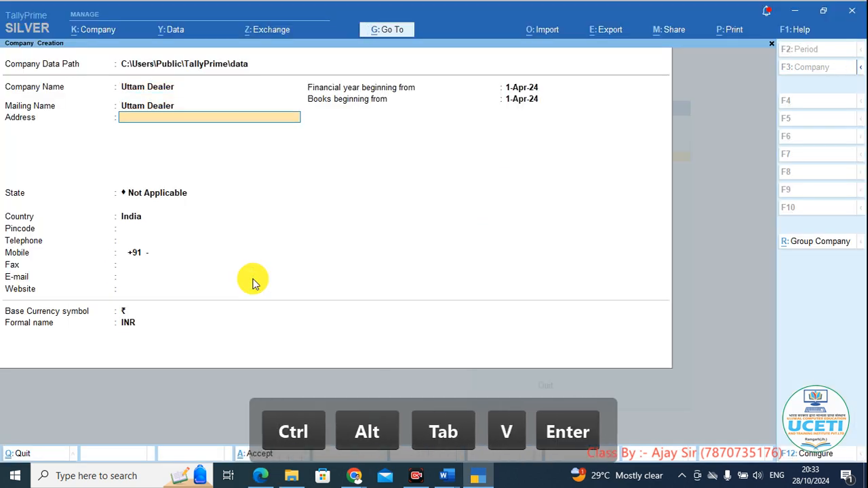
Leave the address blank, set the company's state to Jharkhand and save the new company.
key(Return)
text(hj)
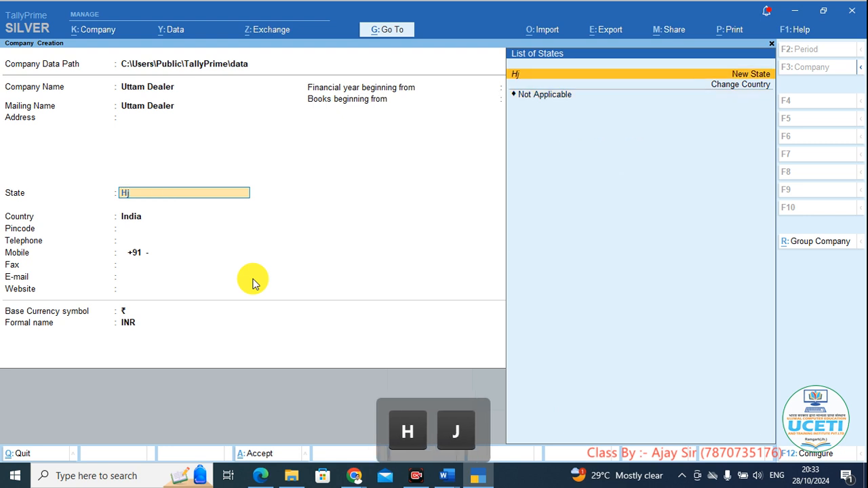
key(BackSpace)
text(jh)
key(Return)
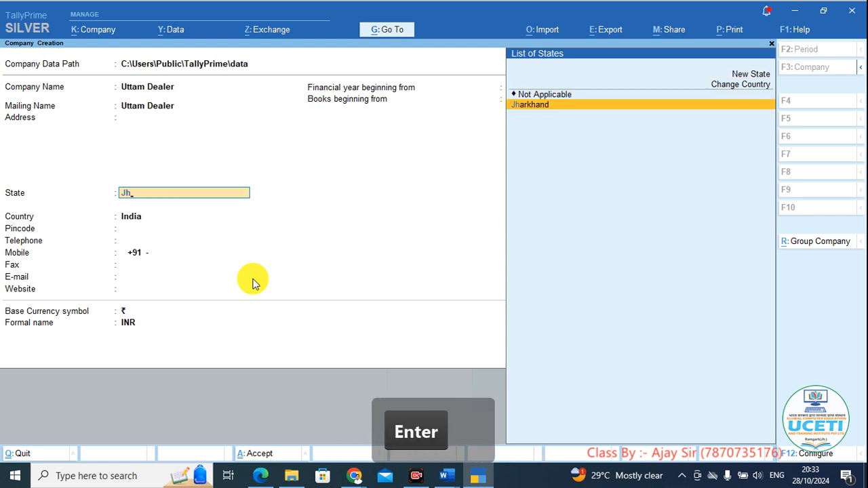
key(Return)
key(ctrl+a)
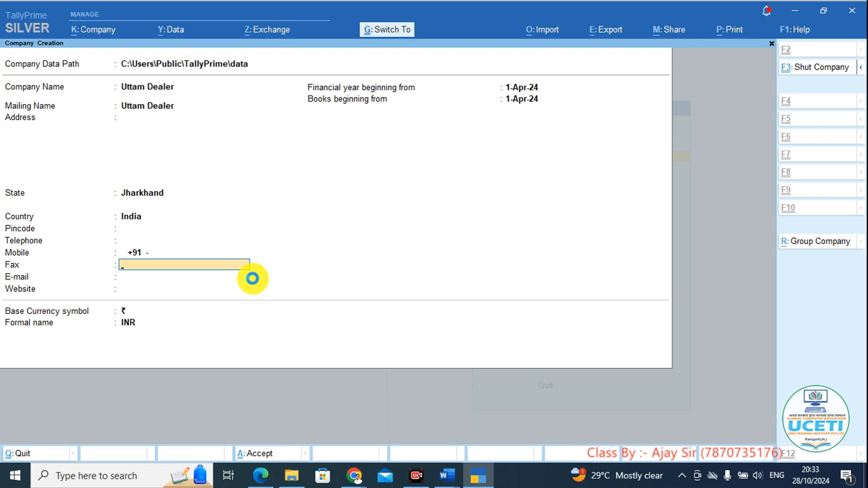
key(ctrl+a)
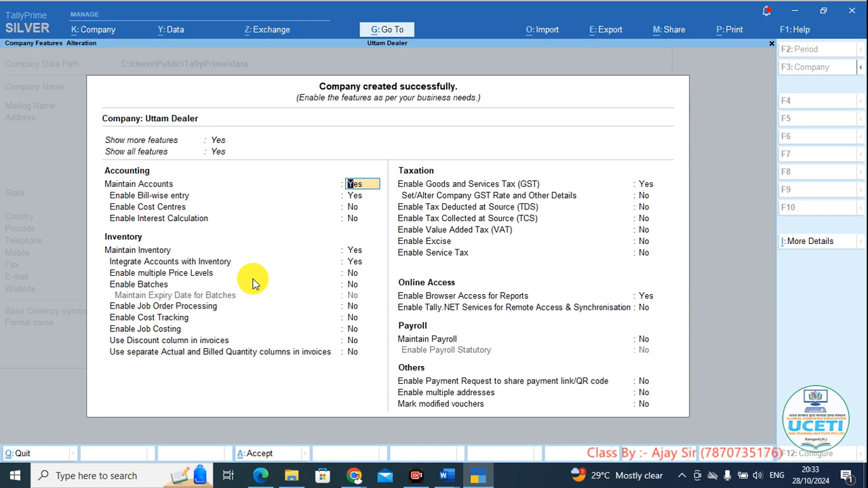
Keep the default company features with GST enabled, and go through the GST details to GSTIN/UIN, keeping the Regular registration type.
key(Return)
key(Return)
key(Return)
key(Return)
key(Return)
key(Return)
key(Return)
key(Return)
key(Return)
key(Return)
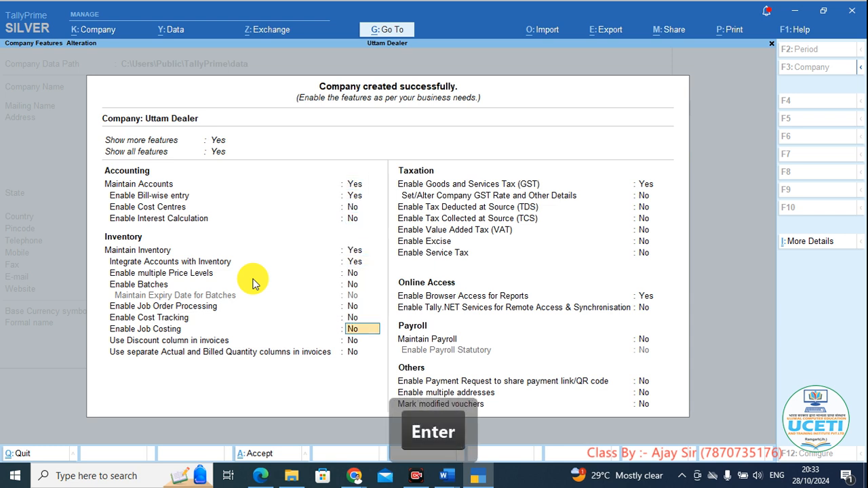
key(Return)
key(Return)
key(Return)
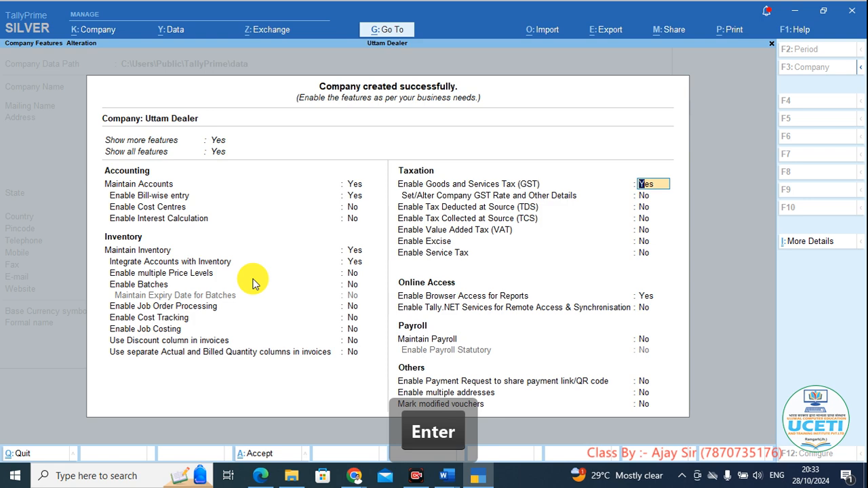
key(Return)
key(Return)
key(Return)
key(Return)
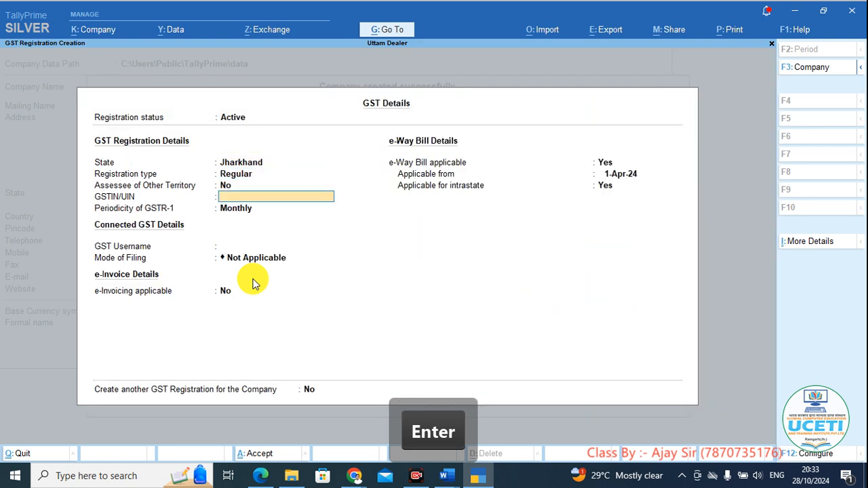
Copy the company's GST number with its leading hyphen from the PDF and paste it as the GSTIN/UIN in TallyPrime.
key(alt+Tab)
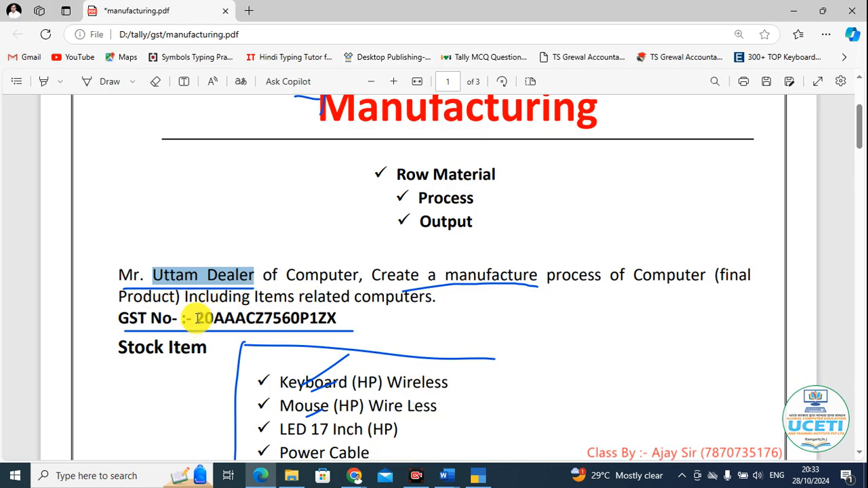
drag(187, 319, 332, 318)
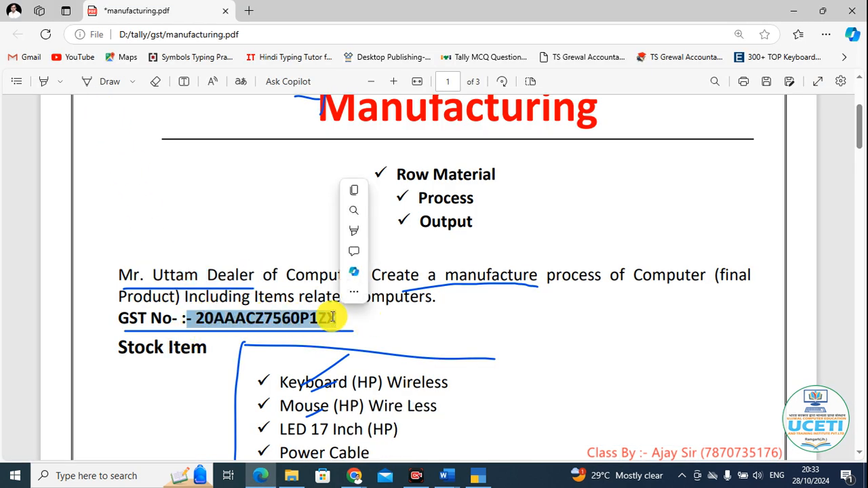
key(ctrl+c)
key(alt+Tab)
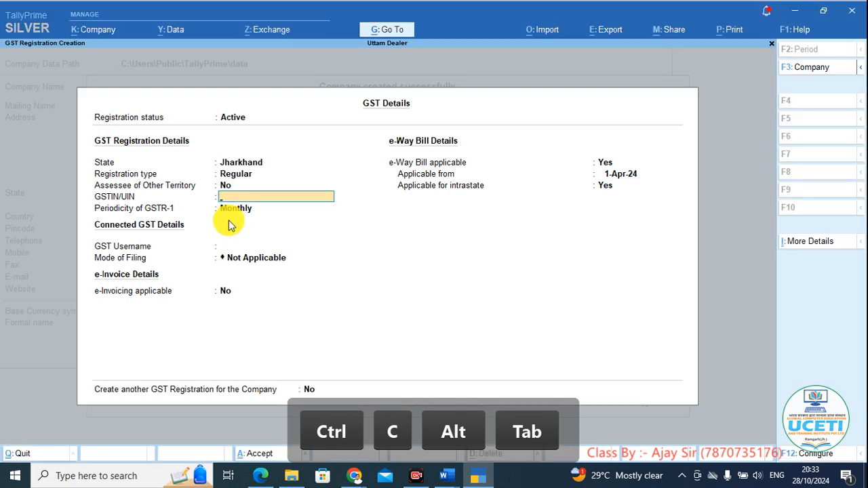
key(ctrl+v)
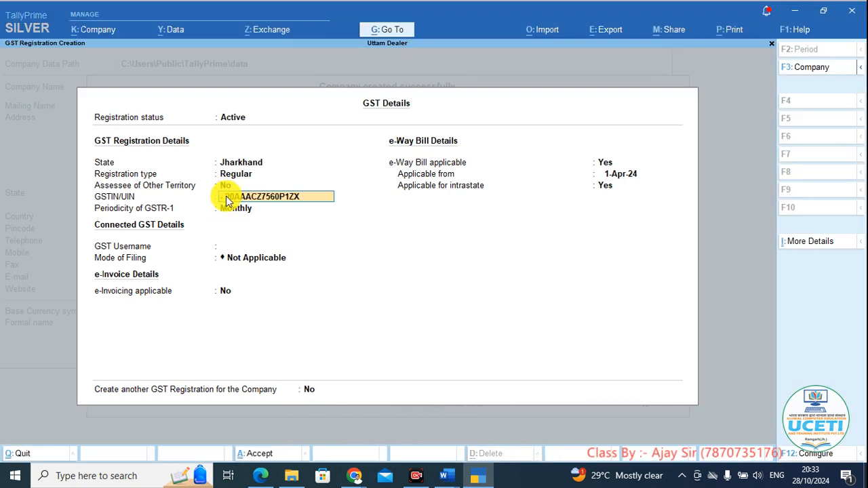
Try to remove the leading hyphen from the GSTIN/UIN, close the recorder bar and save the GST details.
key(Left)
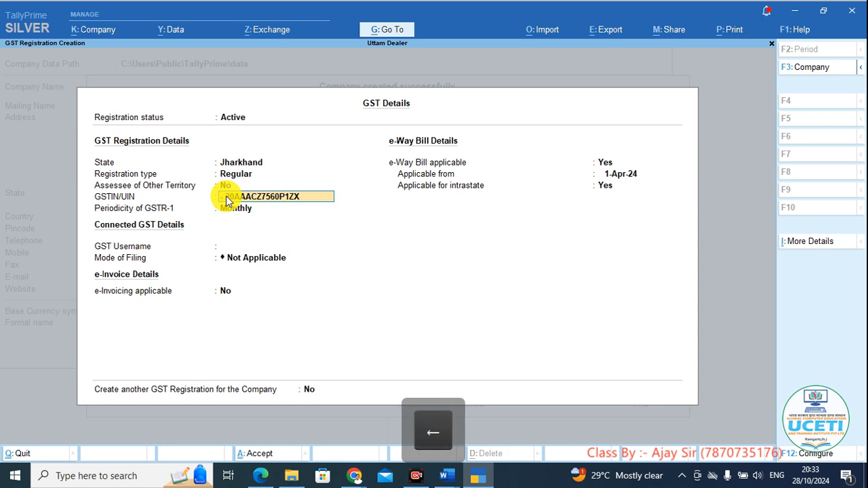
key(BackSpace)
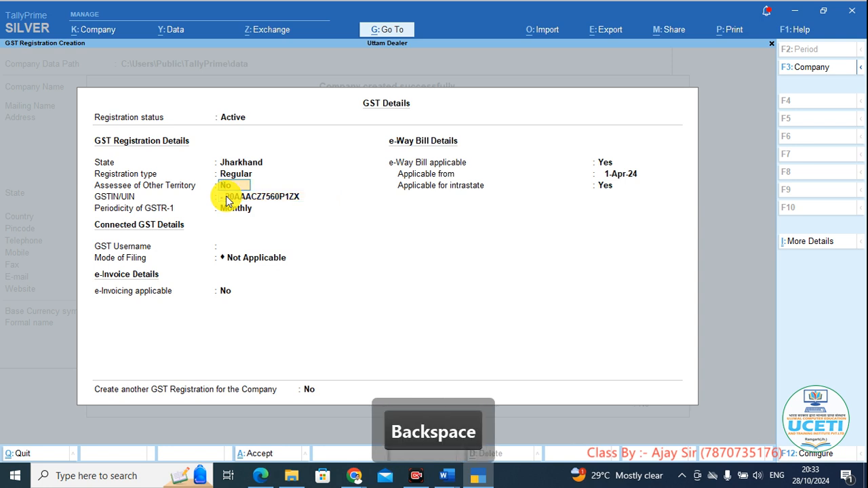
key(shift+a)
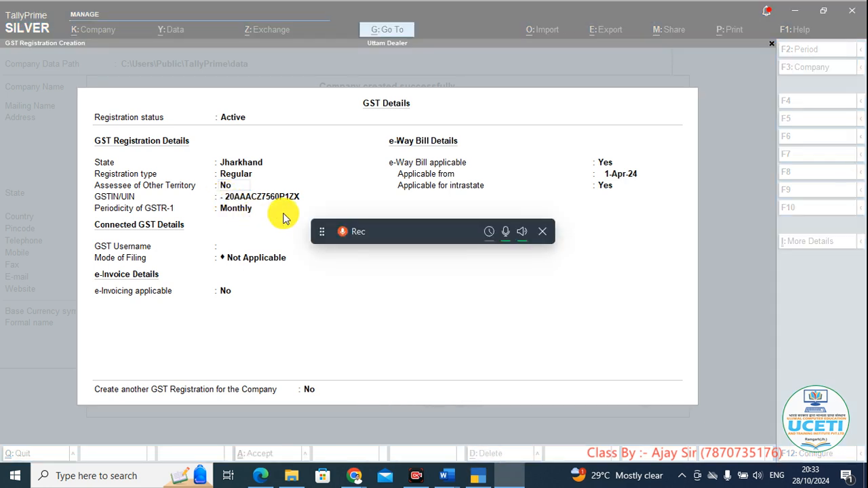
click(543, 231)
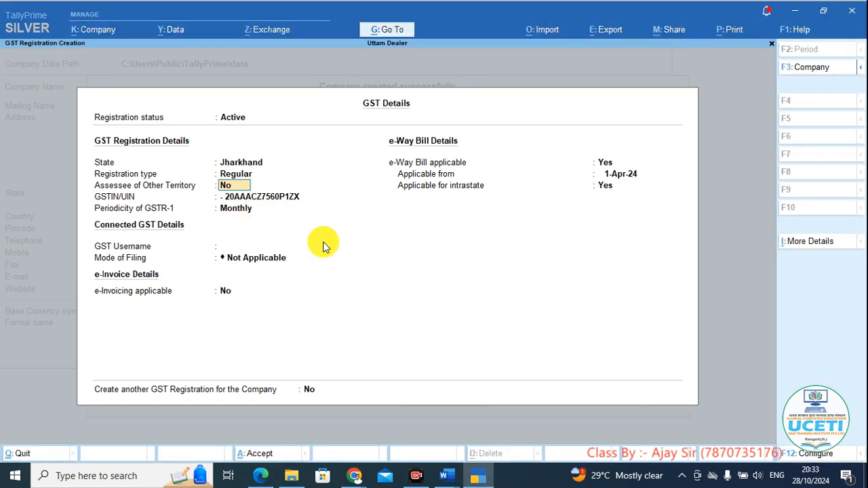
key(Return)
key(ctrl)
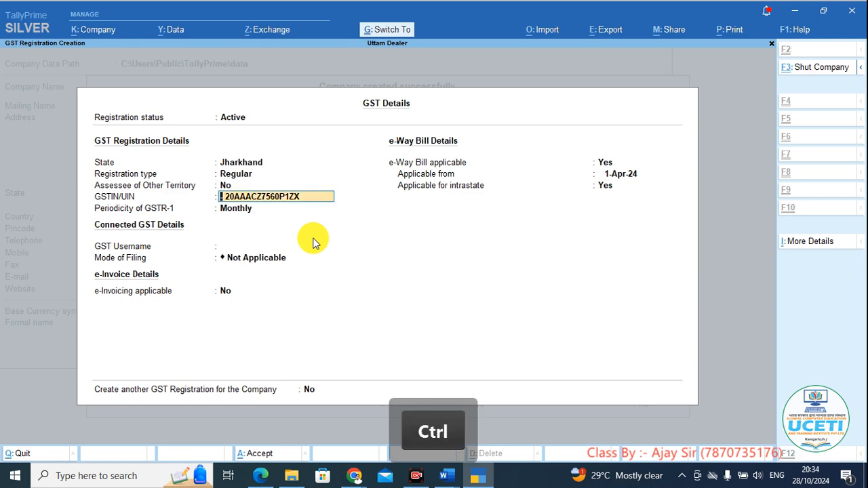
key(ctrl+a)
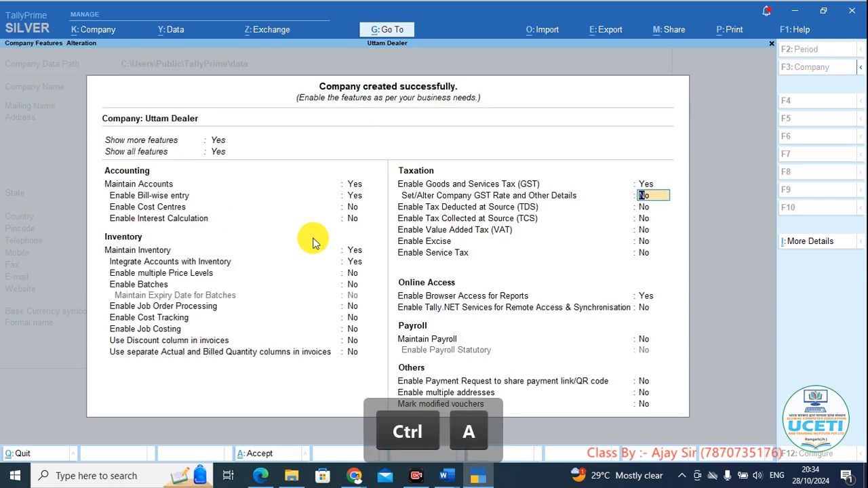
Reopen the company's GST details from the company features and go to the GSTIN/UIN.
key(BackSpace)
key(Return)
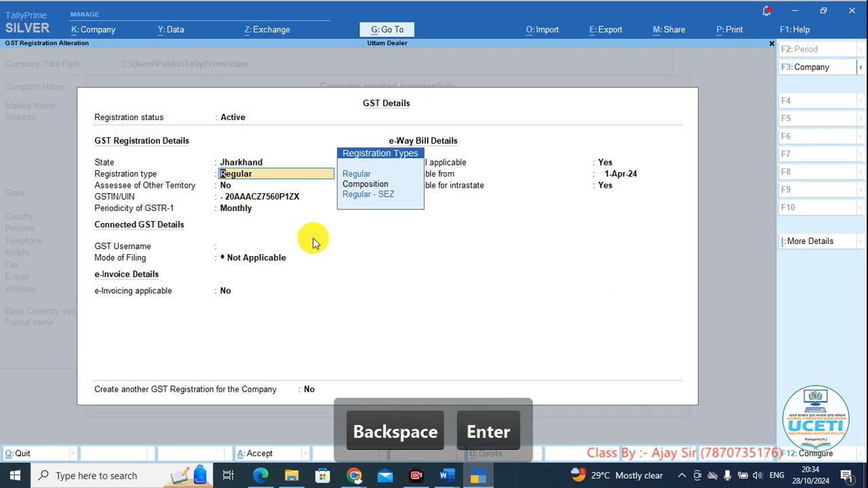
key(Return)
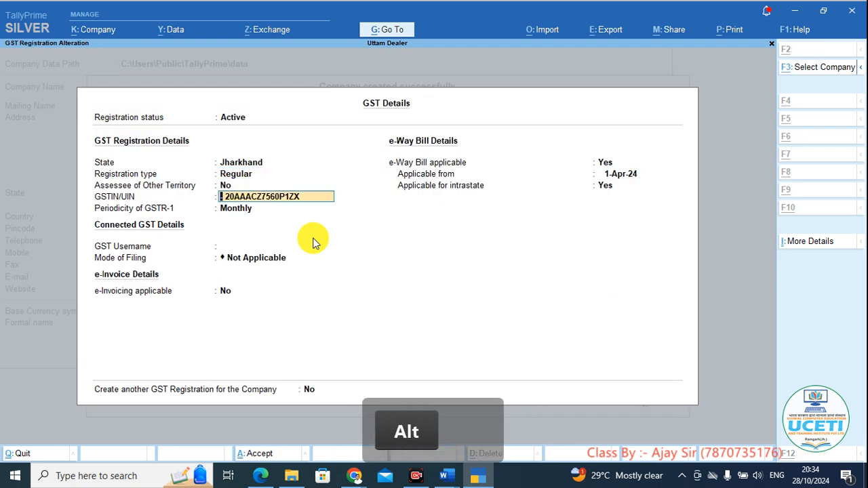
Copy only the company's GST number, without the hyphen, from the PDF in Edge and return to TallyPrime.
key(alt+Tab)
click(198, 317)
drag(202, 318, 344, 321)
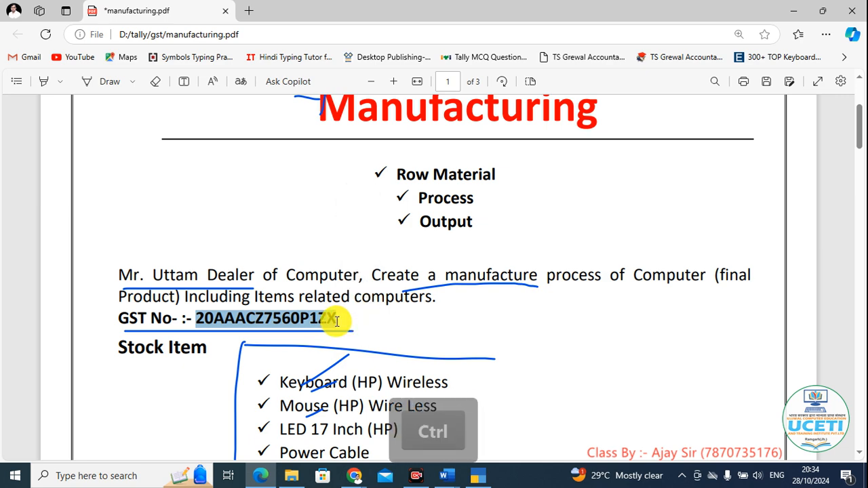
key(ctrl+c)
key(alt+Tab)
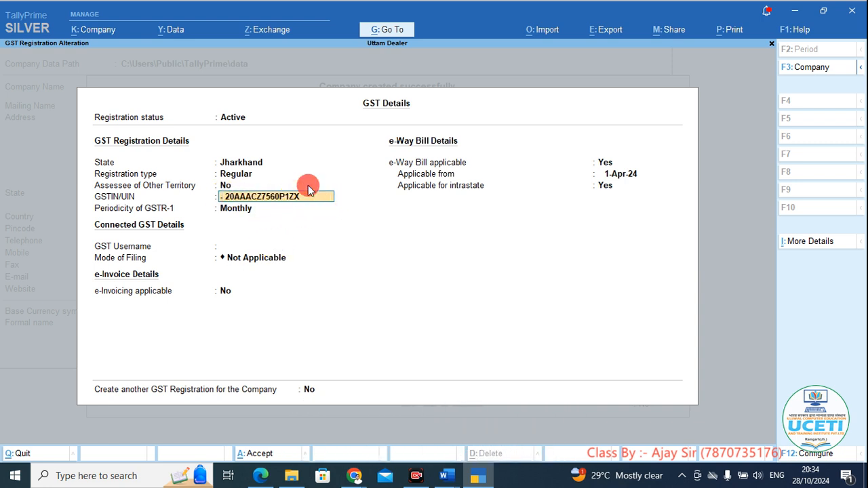
Clear the existing GSTIN/UIN and replace it with the copied GST number.
key(BackSpace)
key(BackSpace)
key(BackSpace)
key(BackSpace)
key(Return)
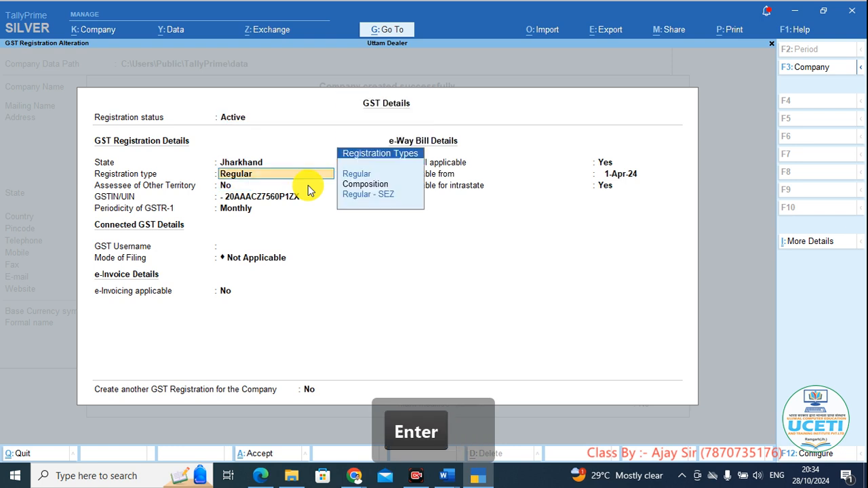
key(Return)
key(Return)
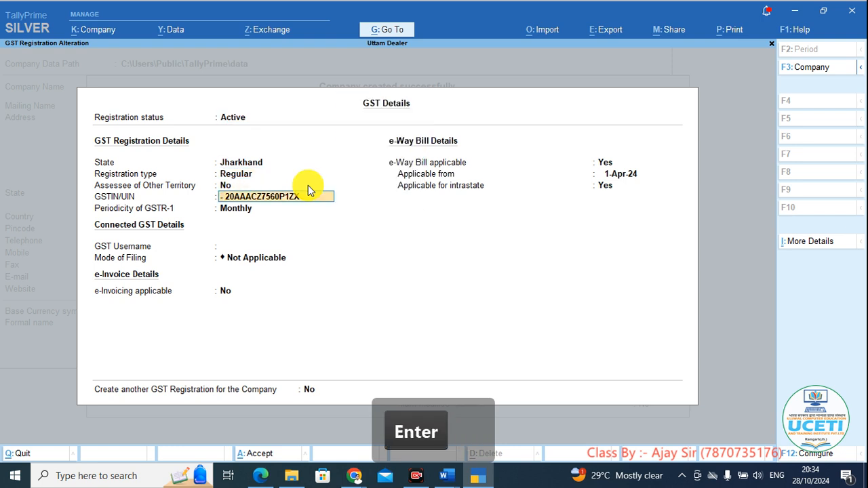
key(Right)
key(BackSpace)
key(BackSpace)
key(BackSpace)
key(BackSpace)
key(BackSpace)
key(BackSpace)
key(BackSpace)
key(BackSpace)
key(BackSpace)
key(BackSpace)
key(BackSpace)
key(BackSpace)
key(BackSpace)
key(BackSpace)
key(BackSpace)
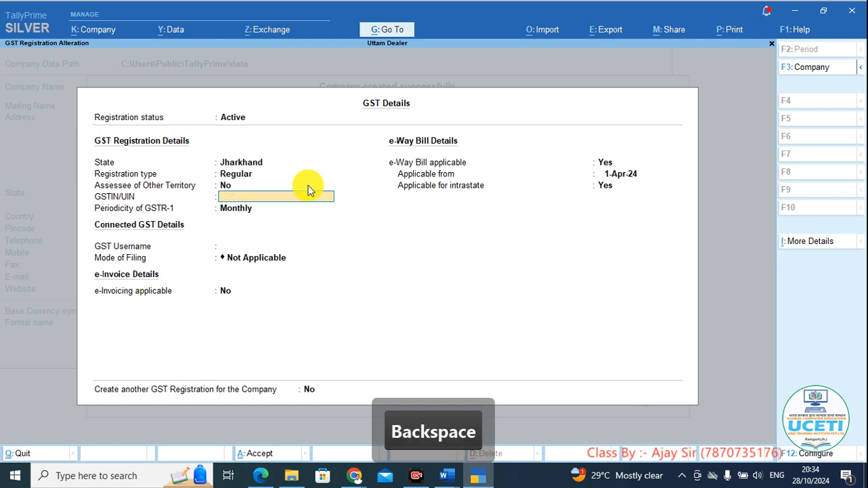
key(ctrl+v)
key(Return)
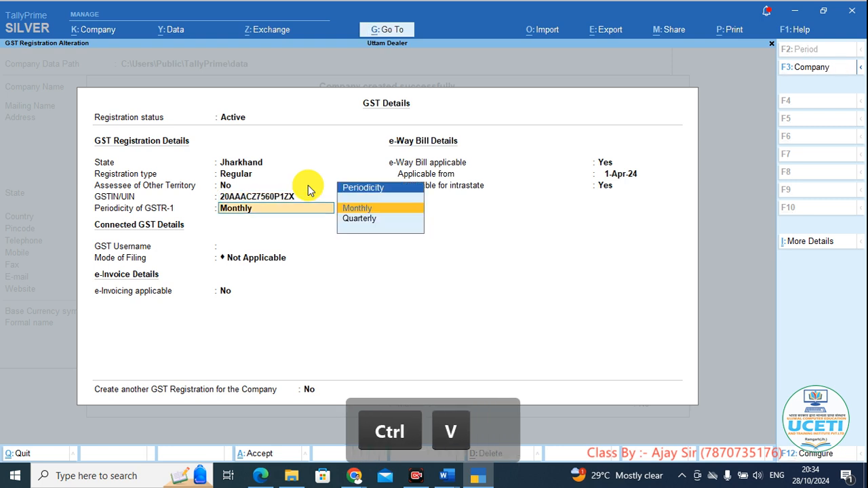
Keep monthly GSTR-1 periodicity and e-invoicing set to No, and save the GST details and company features.
key(Return)
key(Return)
key(Return)
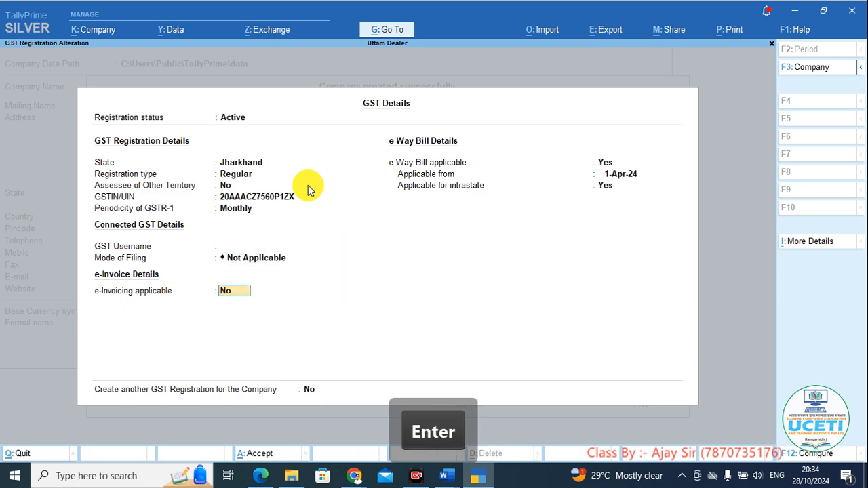
key(Return)
key(ctrl+a)
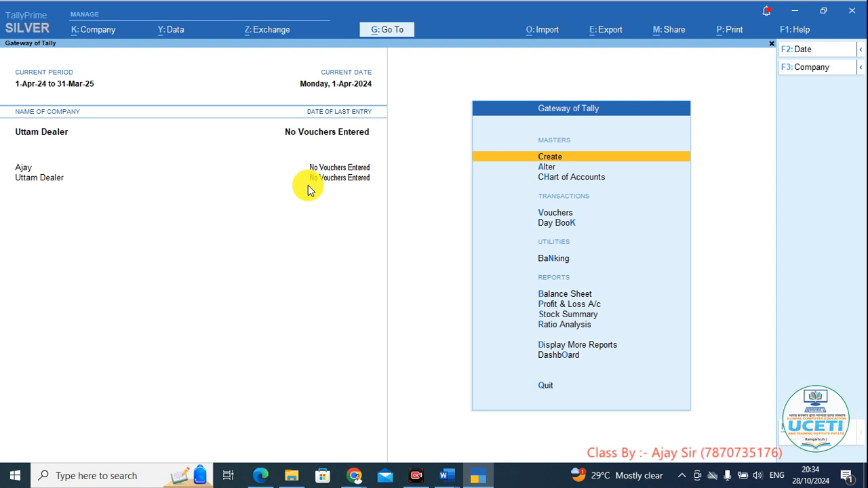
Open the list of masters to create and circle Unit under Inventory Masters with the screen pen.
key(Return)
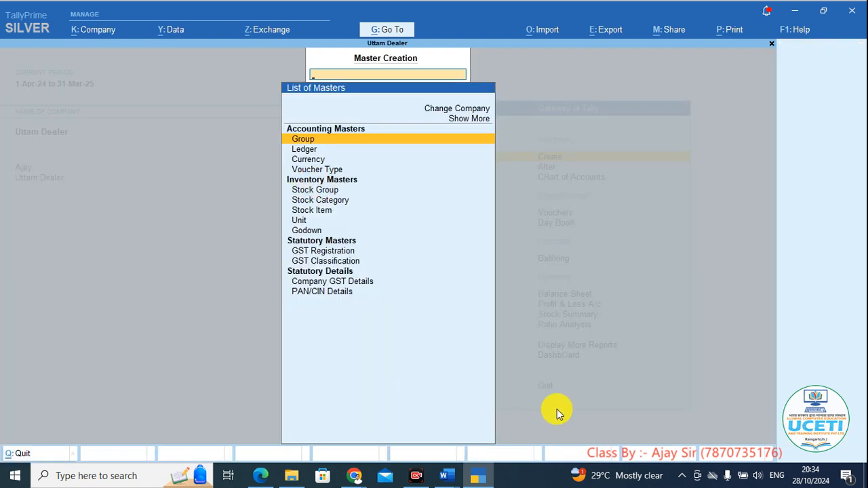
click(464, 349)
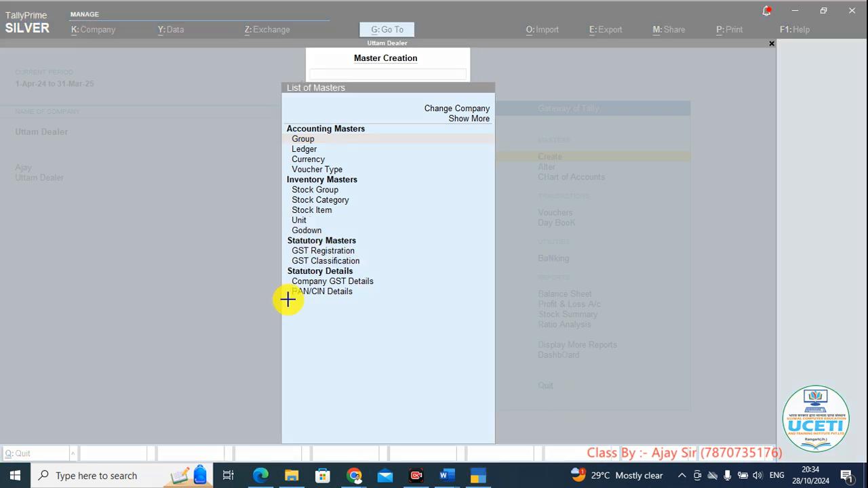
drag(282, 218, 312, 227)
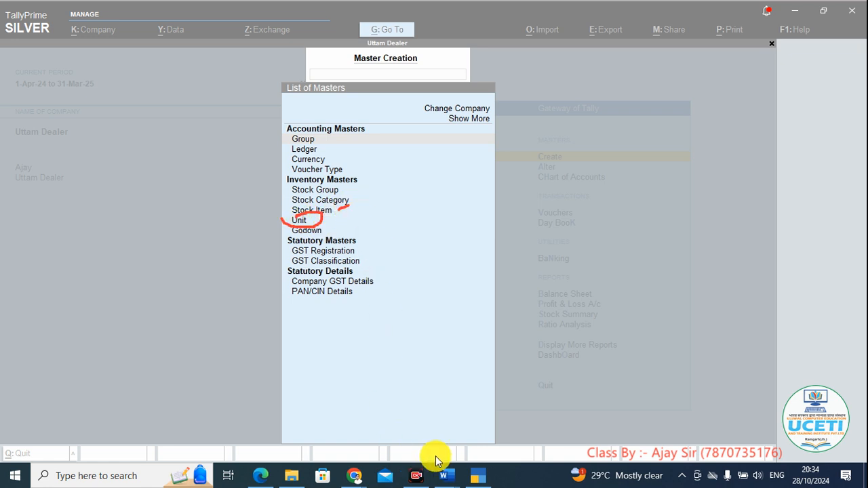
Clear the pen marks from the screen and open the creation form for a new Unit master.
click(573, 449)
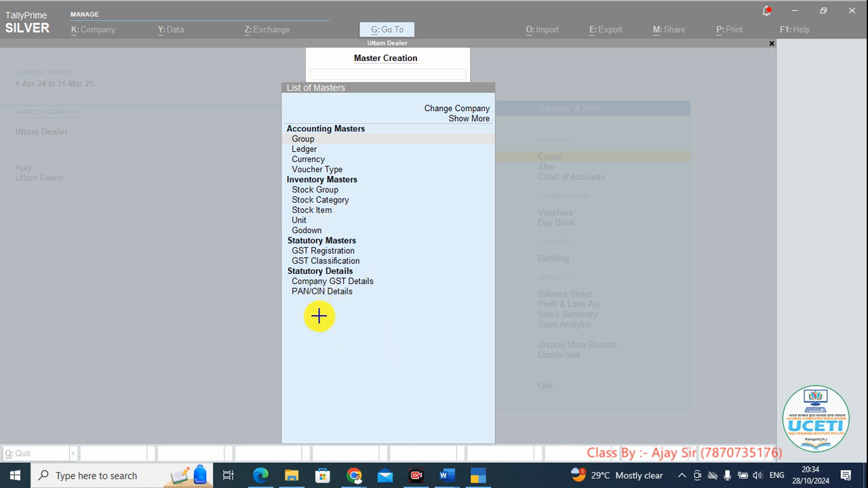
click(297, 222)
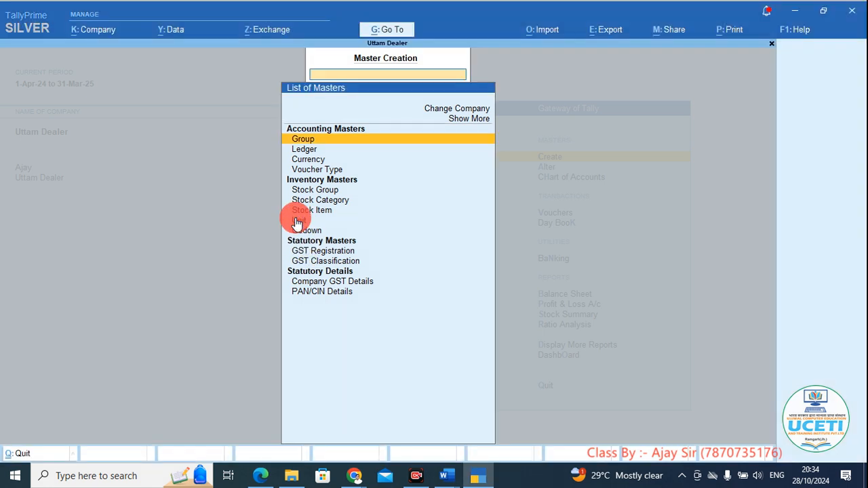
key(Return)
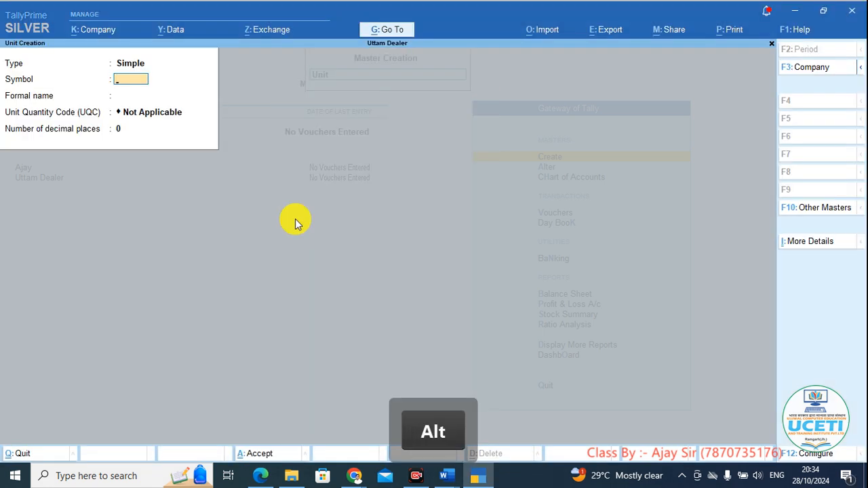
key(alt+Tab)
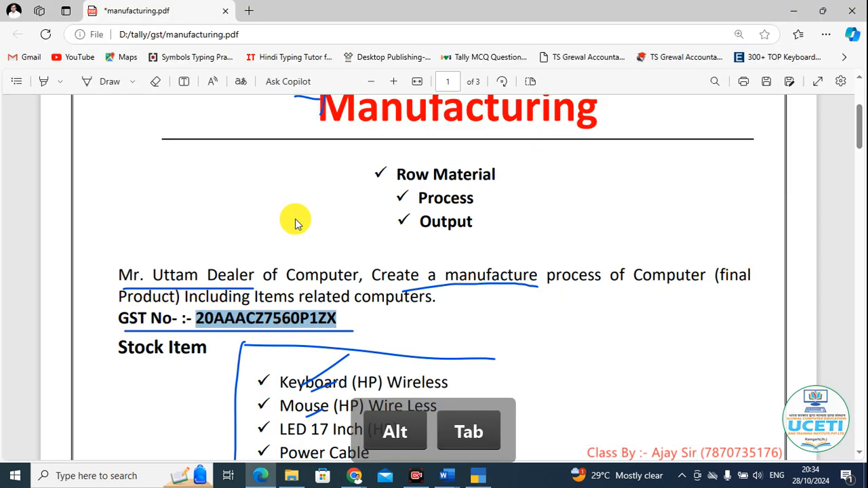
key(alt+Tab)
Create the simple unit pcs with quantity code PCS-PIECES and 0 decimal places, save it and leave unit creation.
text(p)
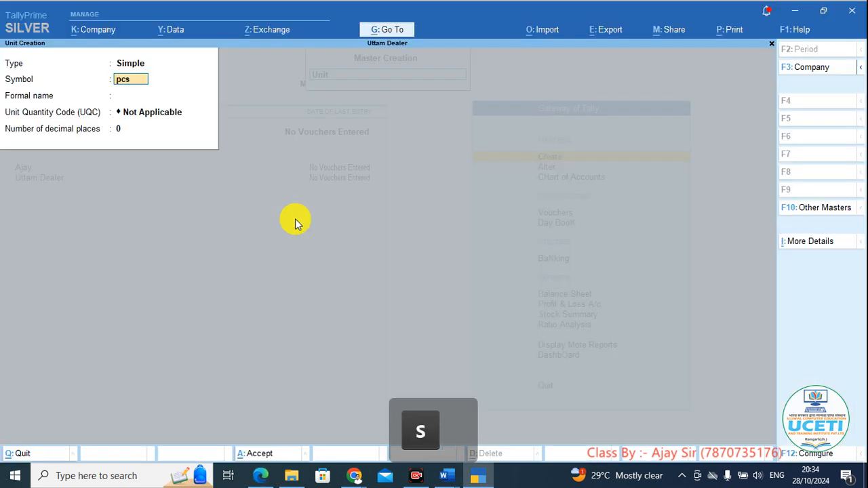
key(Return)
key(Return)
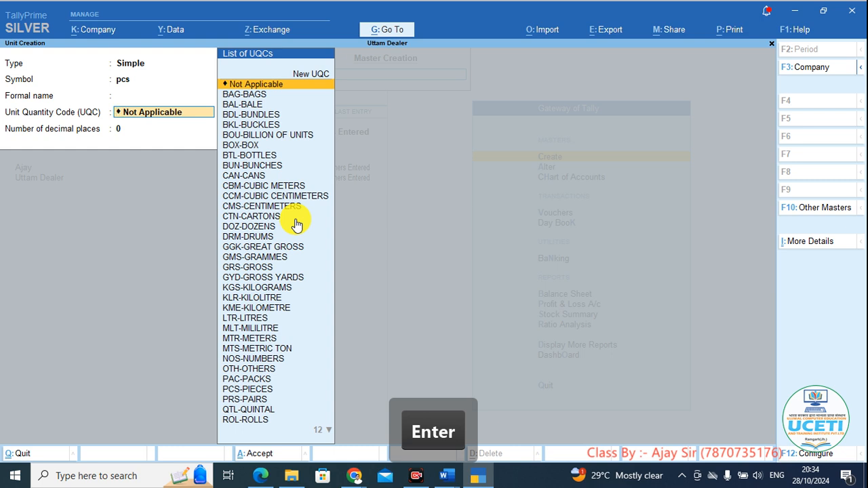
text(pc)
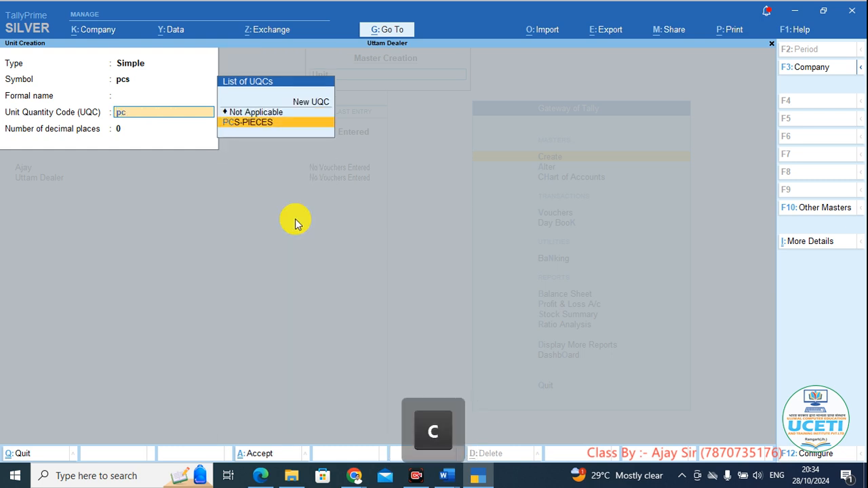
click(287, 127)
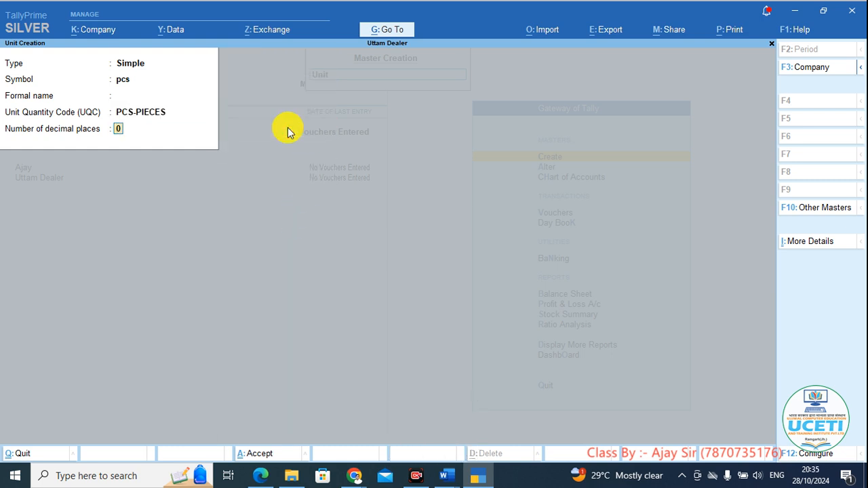
key(Return)
key(Return)
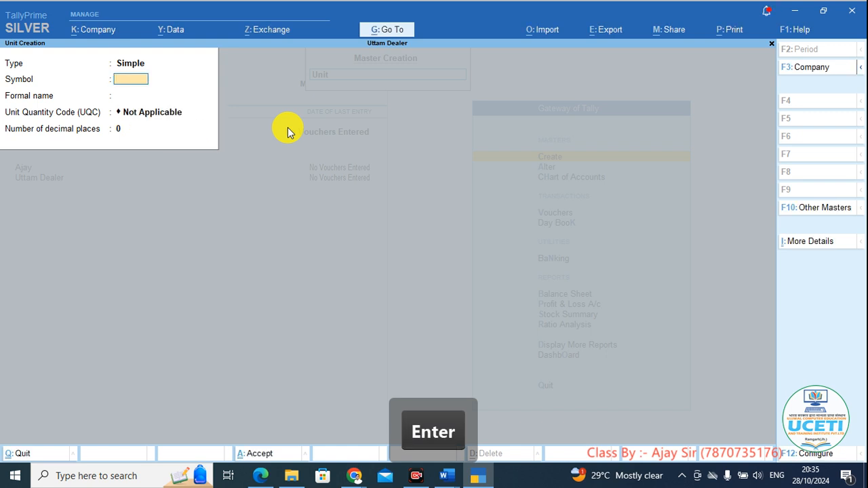
key(Escape)
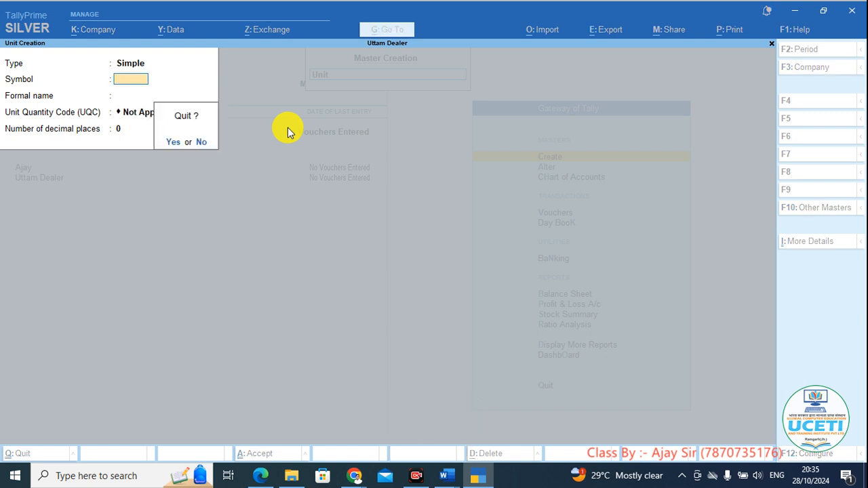
key(Escape)
Open stock item creation, switch to the manufacturing PDF in Edge and review its stock item list.
key(Up)
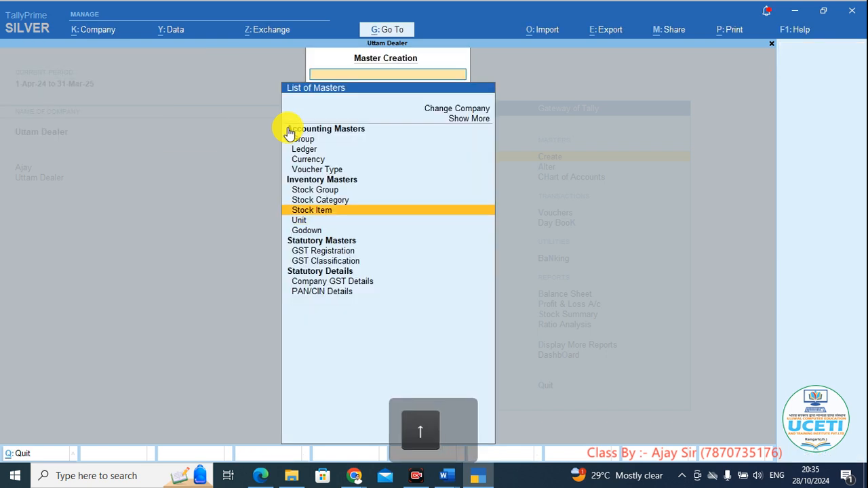
key(Return)
key(alt+Tab)
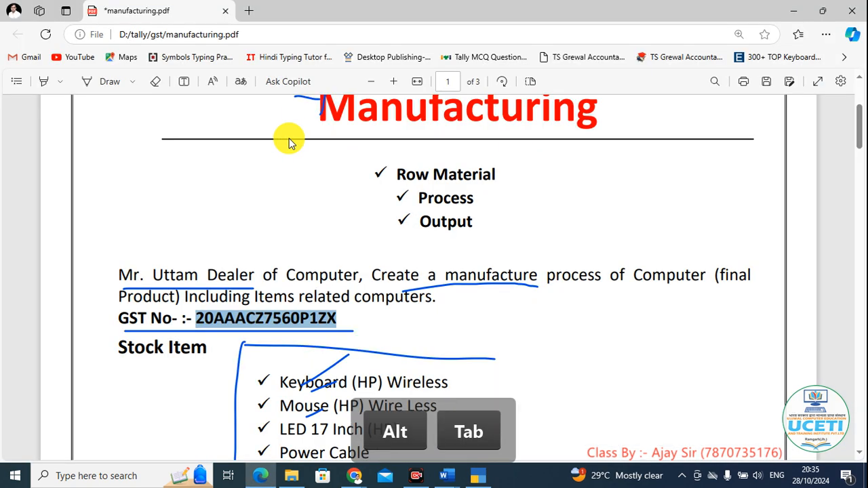
scroll(371, 280, down, 7)
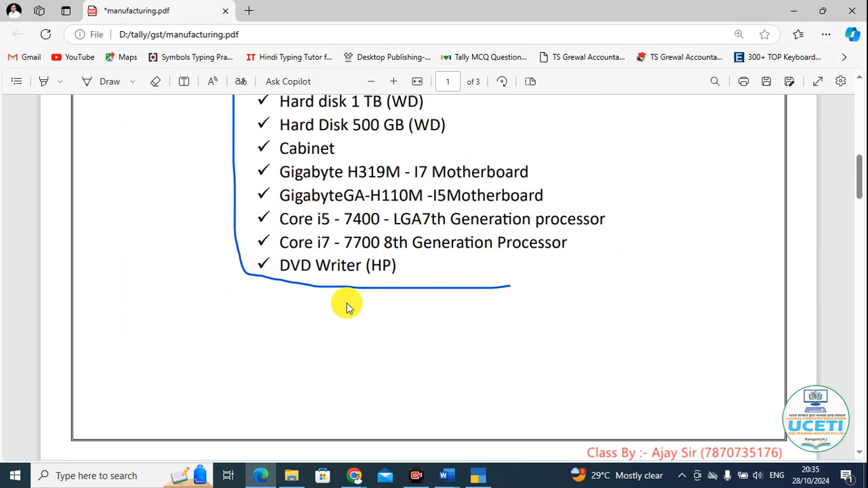
scroll(272, 281, up, 9)
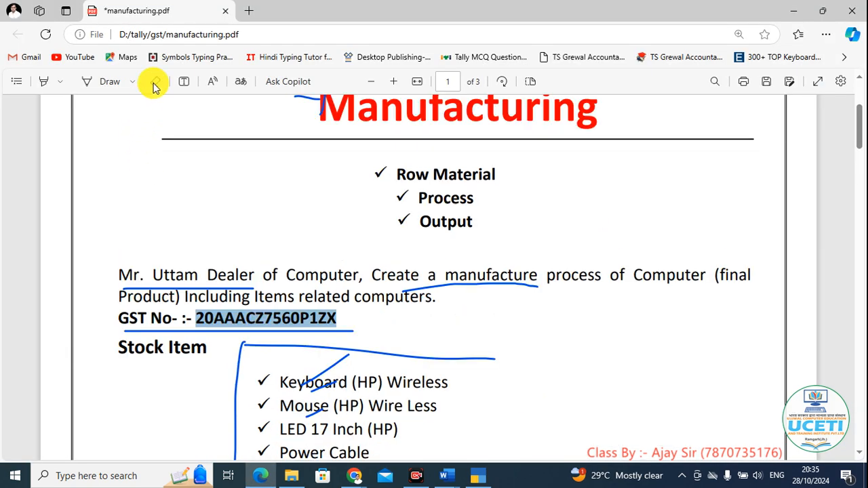
Erase the blue ink marks from the PDF's introduction, GST number line and the outline around the stock item list.
click(155, 81)
mouse_move(295, 344)
mouse_down()
mouse_move(308, 337)
mouse_move(248, 423)
mouse_move(237, 348)
mouse_up()
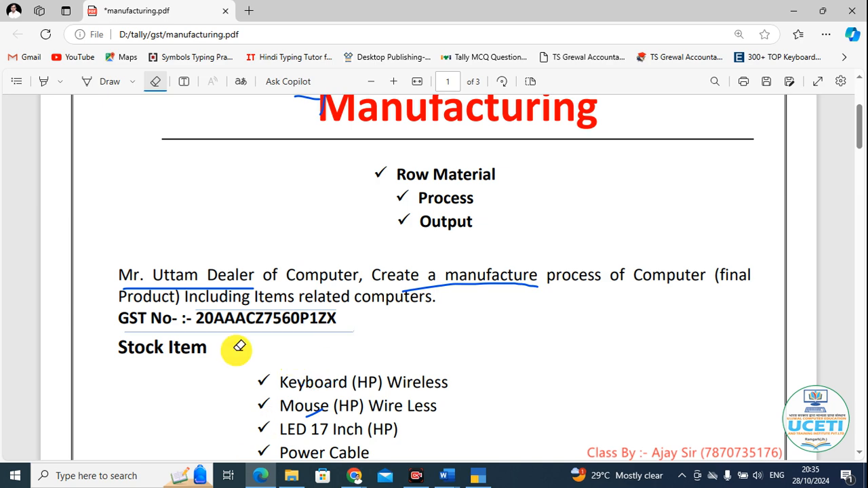
mouse_move(429, 299)
mouse_down()
mouse_move(343, 297)
mouse_move(193, 259)
mouse_up()
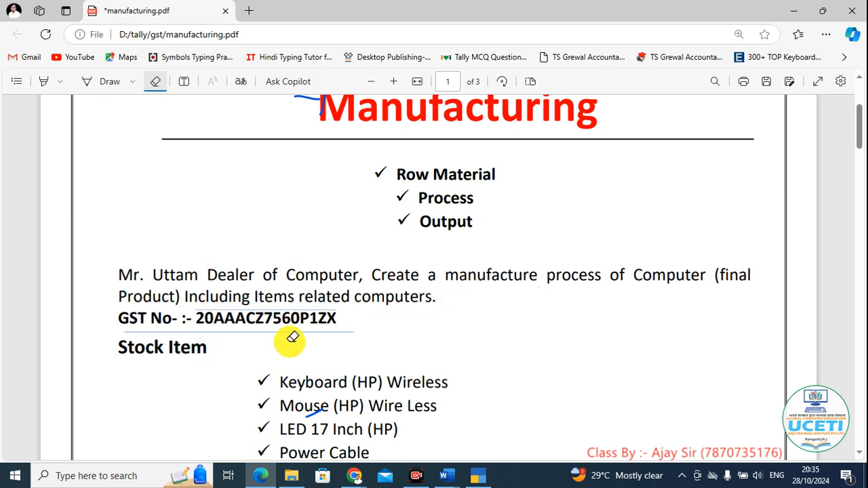
scroll(290, 344, down, 1)
scroll(293, 340, down, 5)
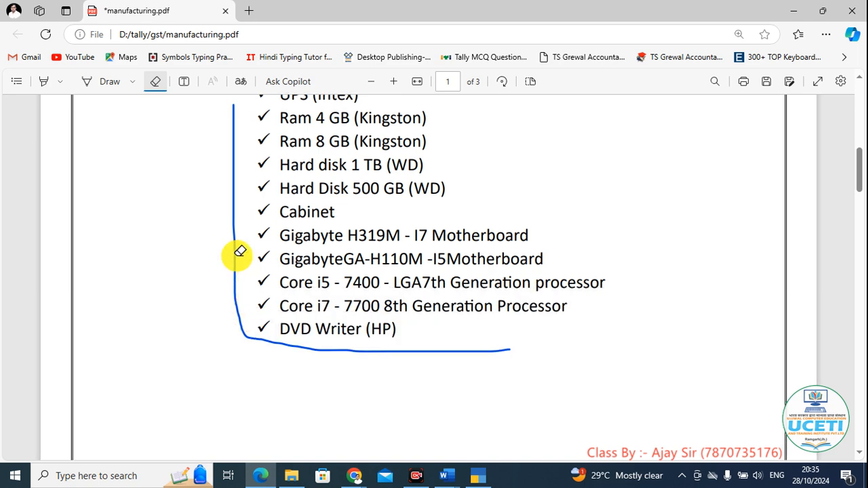
drag(236, 254, 242, 341)
scroll(286, 335, up, 5)
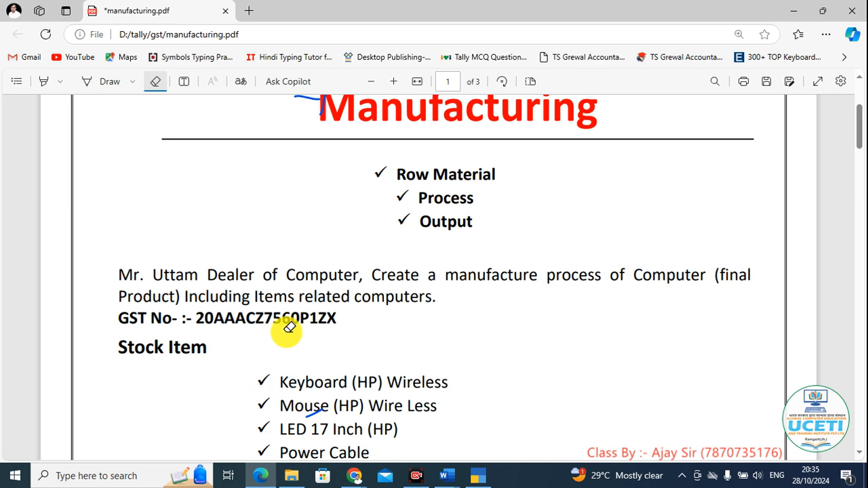
Erase the remaining ink stroke under Mouse (HP) Wire Less and look through the full stock item list.
scroll(290, 329, up, 1)
scroll(298, 272, down, 4)
right_click(297, 201)
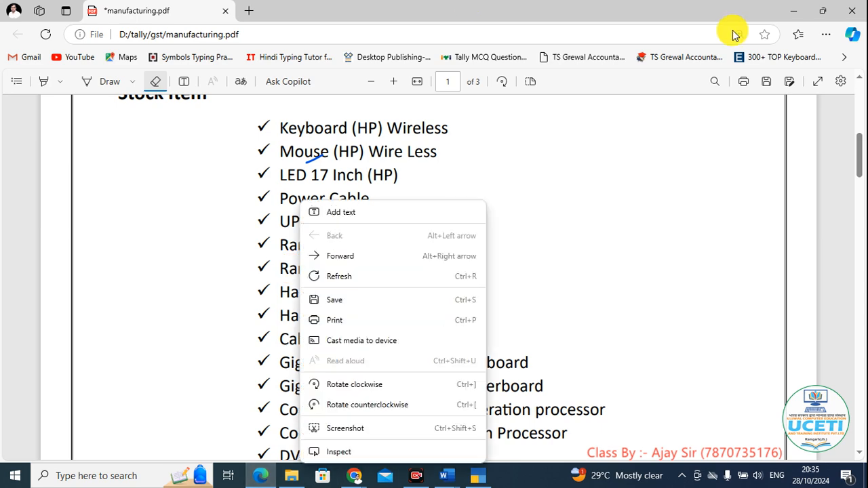
click(589, 145)
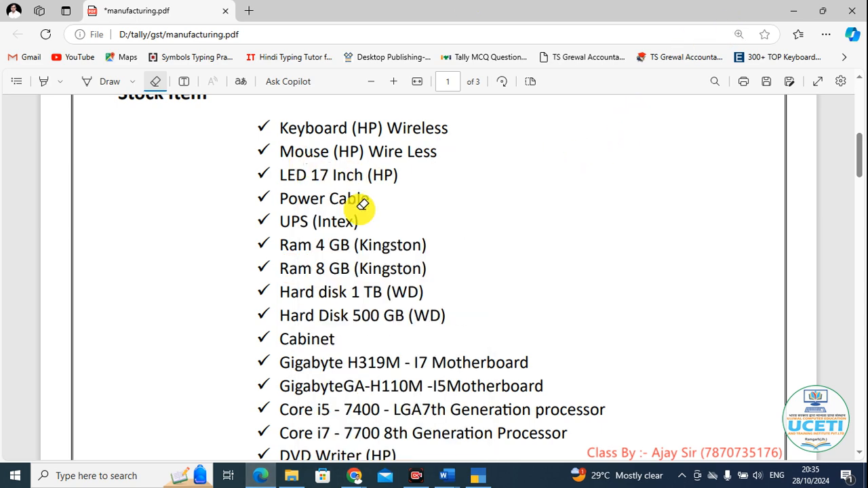
scroll(368, 225, down, 3)
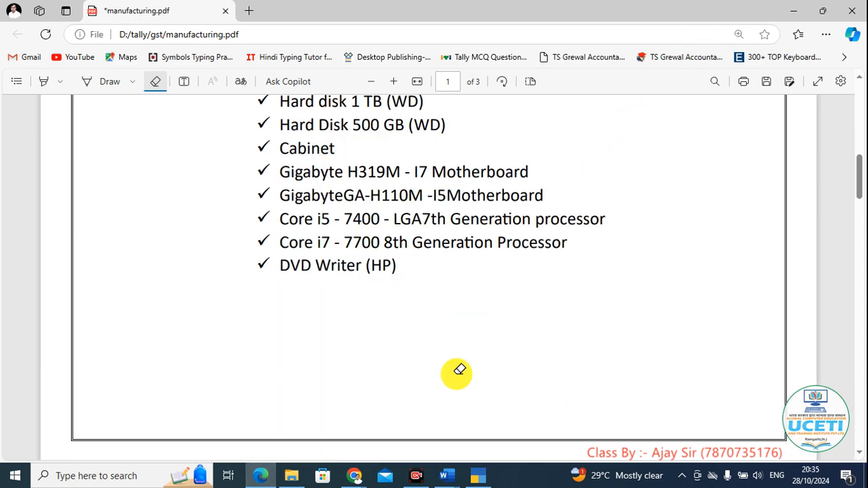
scroll(116, 145, up, 2)
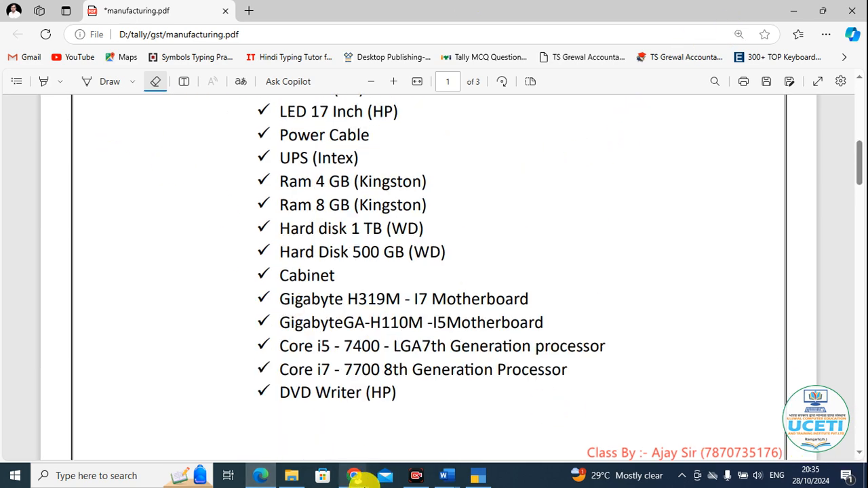
Switch to TallyPrime, leave stock item creation and open the form for a new stock group.
click(476, 475)
key(Escape)
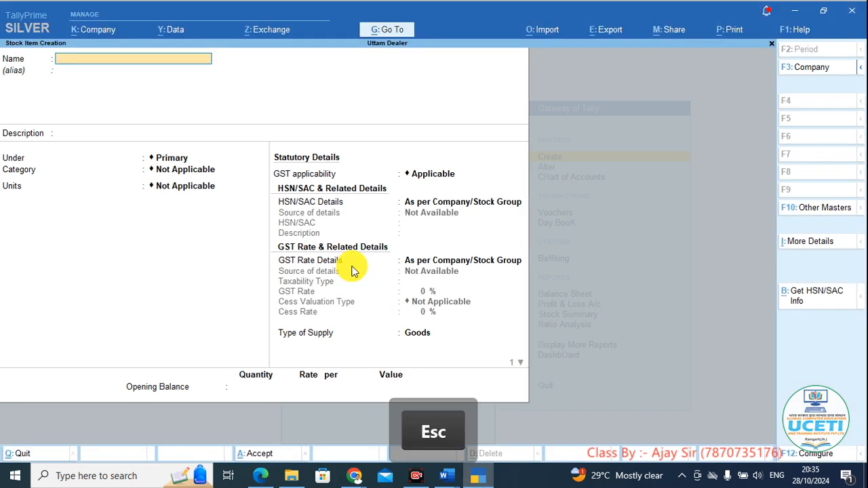
key(Up)
key(Up)
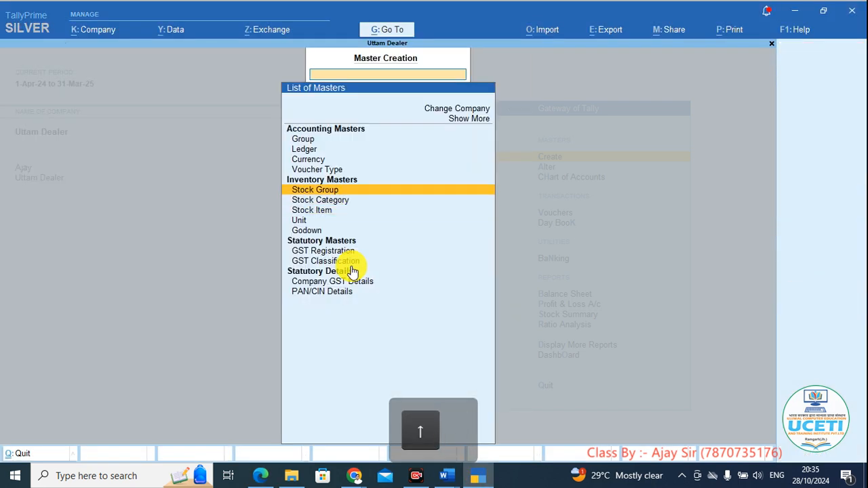
key(Return)
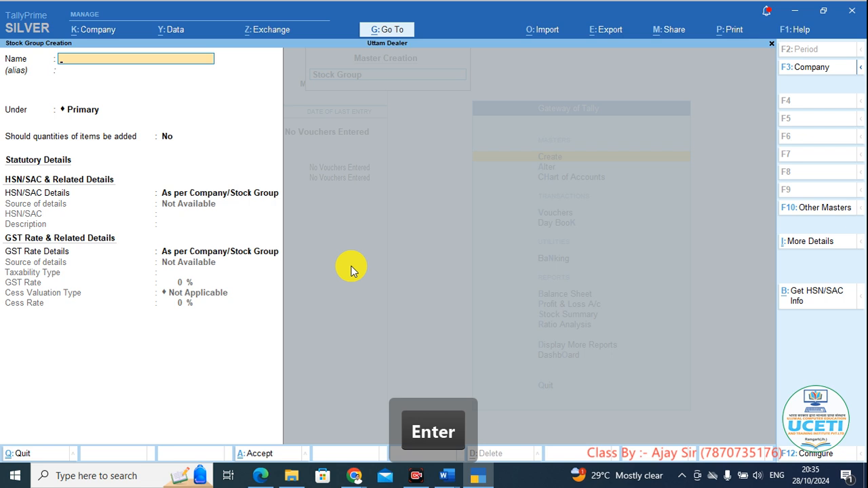
Name the stock group Computer Part, leave the alias blank, and keep it under Primary with quantity addition set to No.
text(Co)
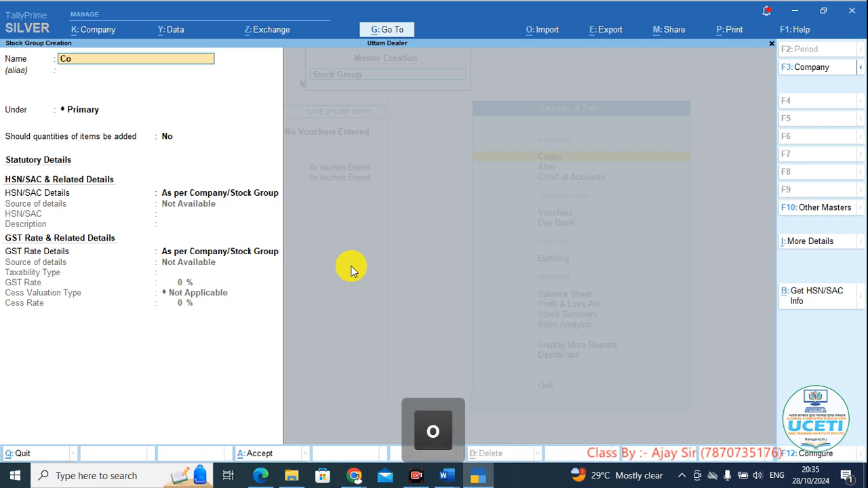
text(mputer Part)
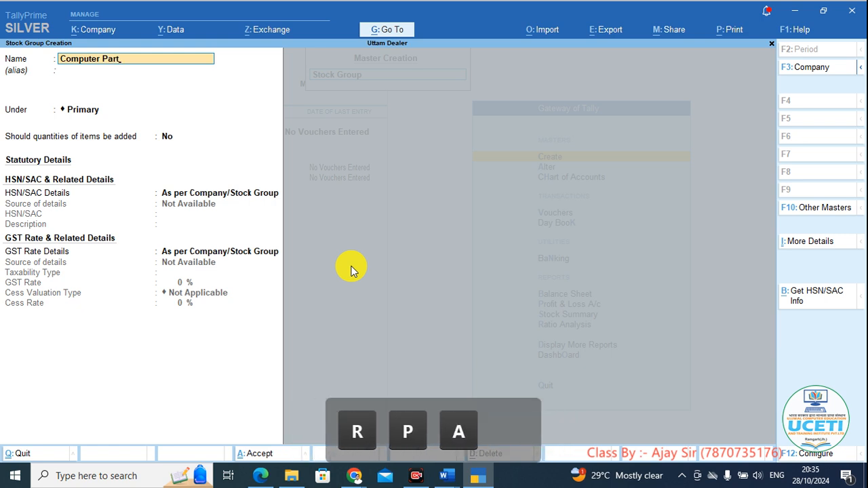
key(Return)
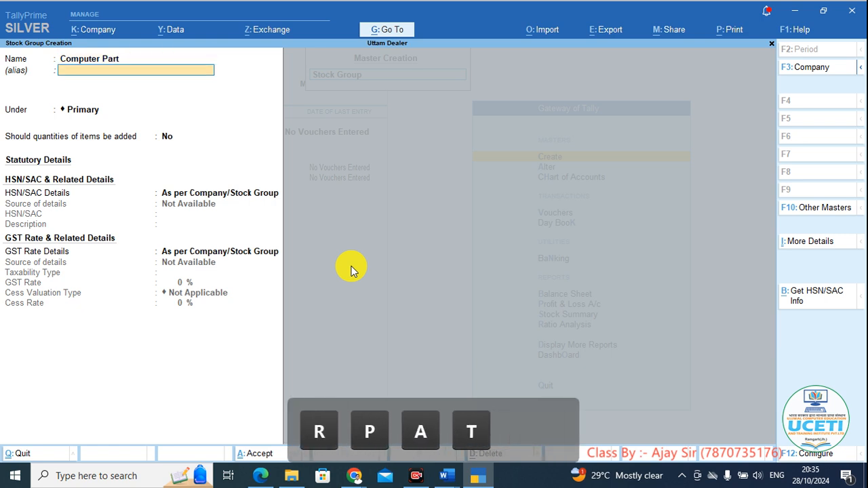
key(Return)
key(Return)
key(Return)
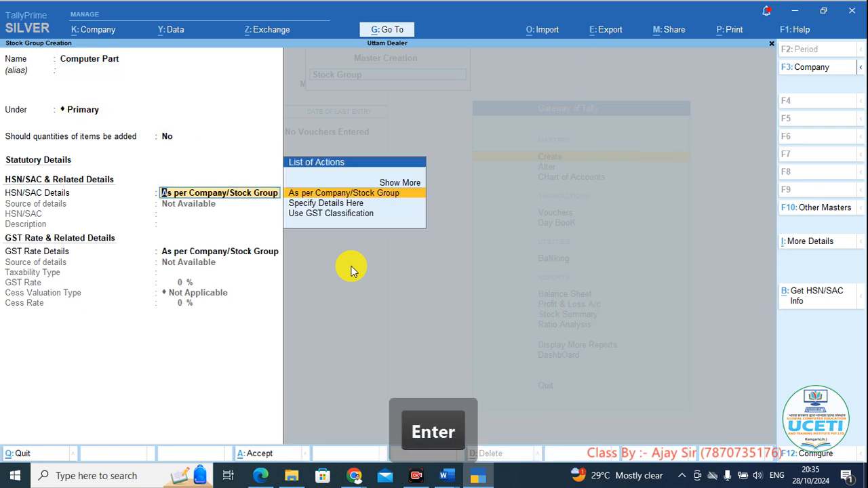
Specify HSN/SAC code 45612 for the stock group and set its GST rate details to Specify Details Here.
key(Down)
key(Return)
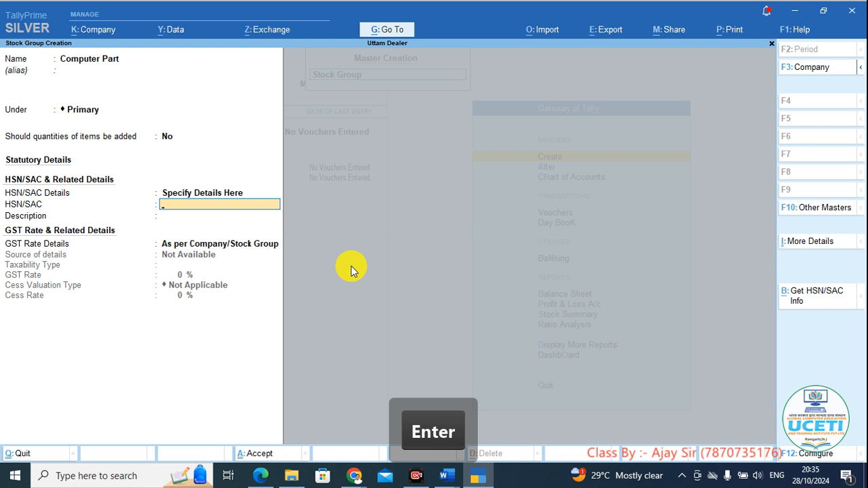
text(45612)
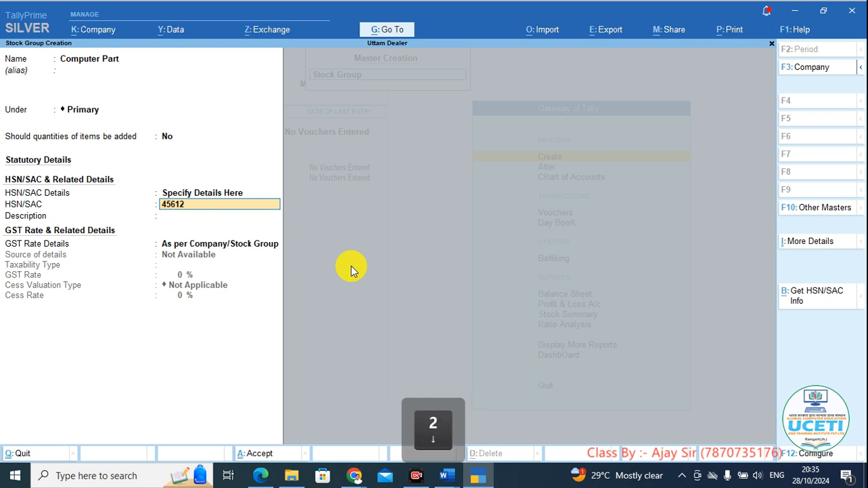
key(Return)
key(Return)
key(Down)
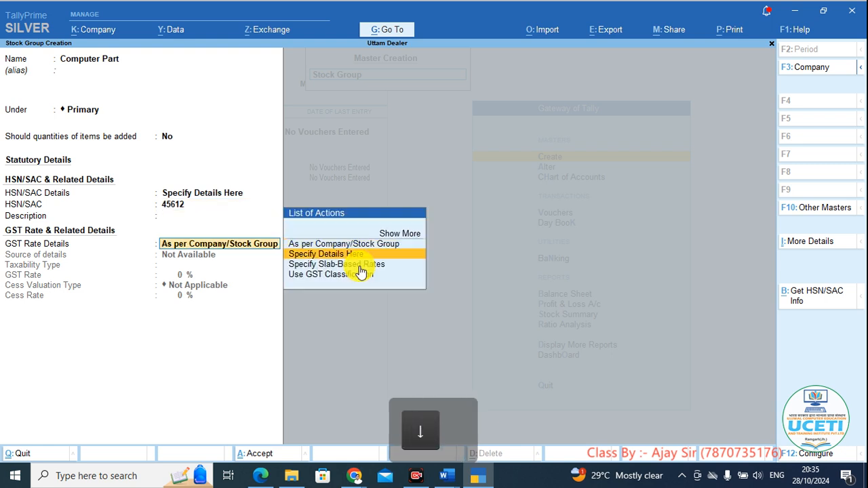
key(Return)
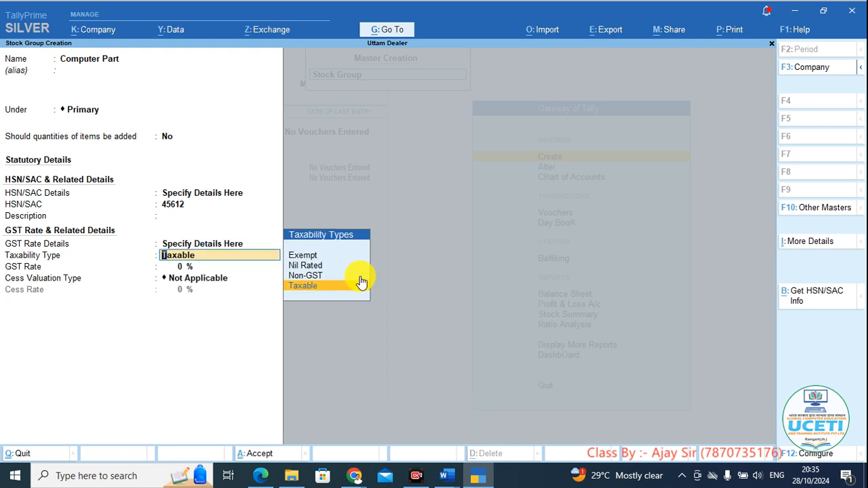
Switch to the Google Meet call, admit the participant waiting to join, and return to TallyPrime.
click(353, 475)
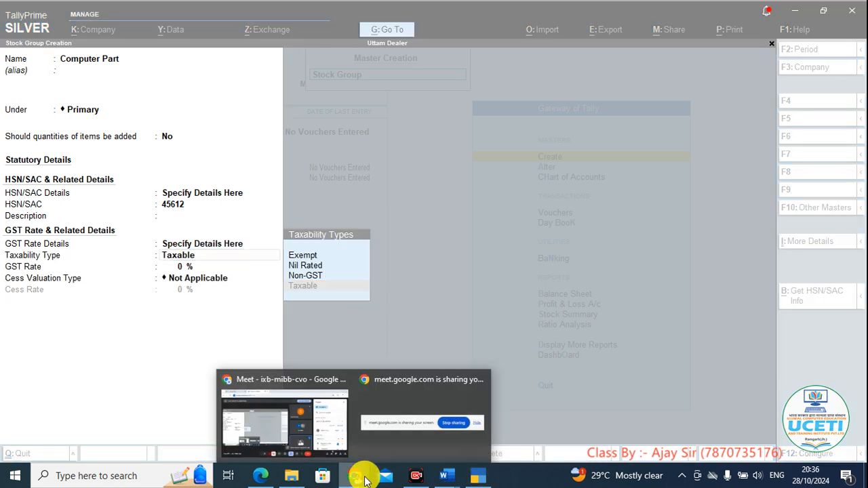
click(301, 424)
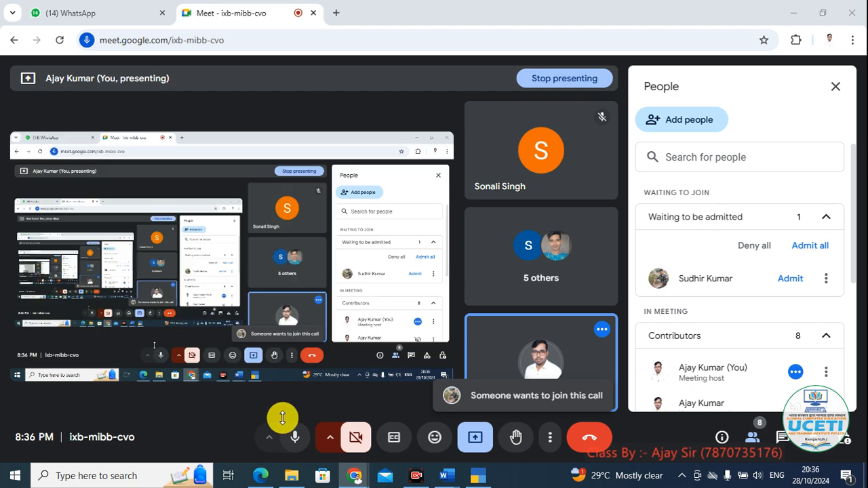
click(478, 476)
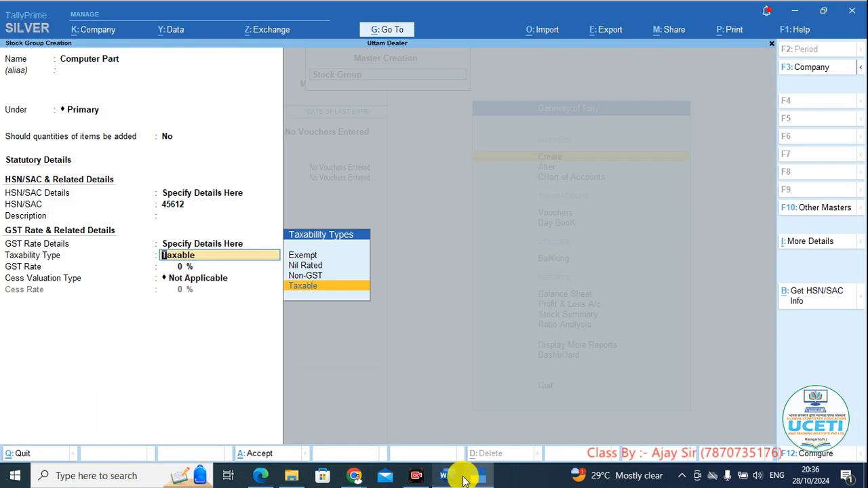
Set the Computer Part stock group as Taxable at 18% GST with cess Not Applicable, and save it.
mouse_move(464, 480)
key(Return)
text(1)
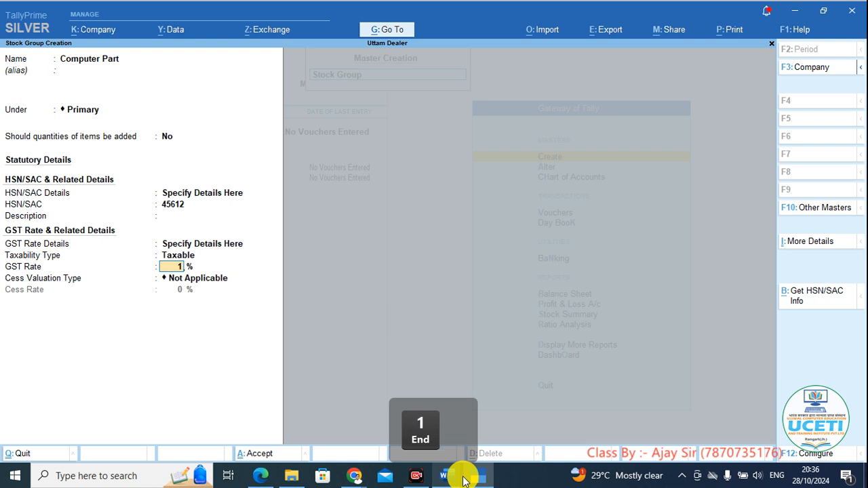
text(8)
key(Return)
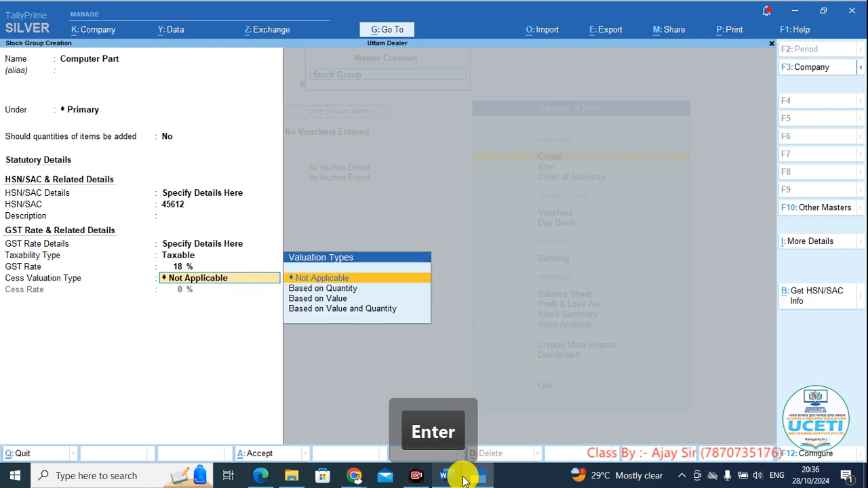
key(ctrl+a)
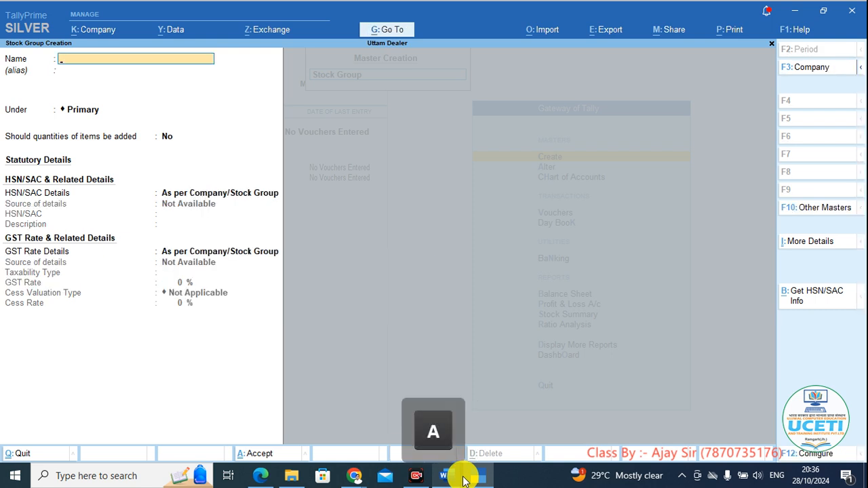
Leave stock group creation and open the form for a new stock item.
key(Escape)
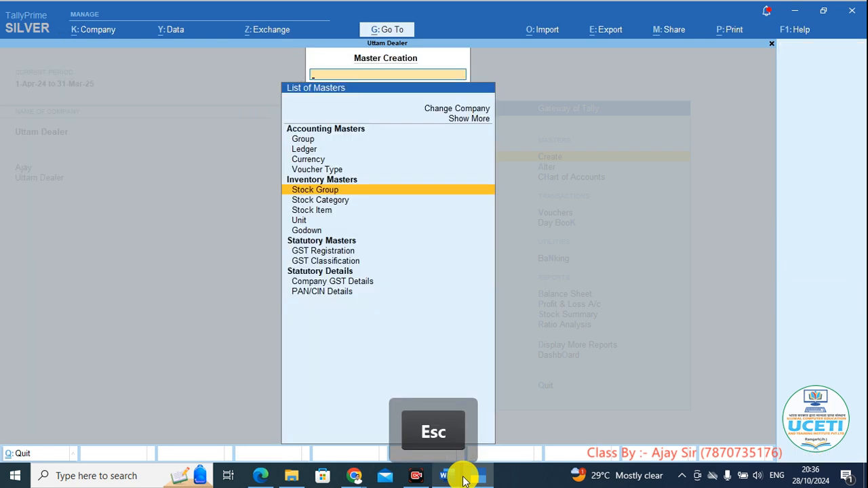
key(Down)
key(Down)
key(Return)
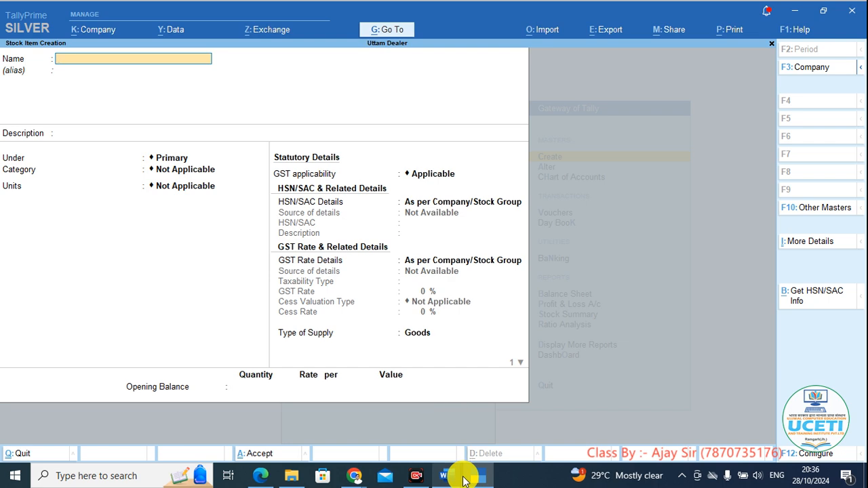
Configure the stock item form so that stock categories are not used, and save the configuration.
key(F12)
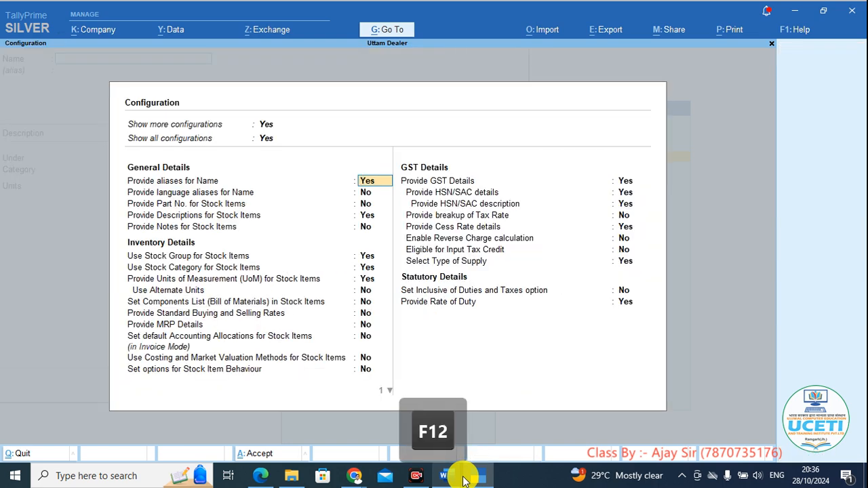
key(Down)
key(Down)
key(Down)
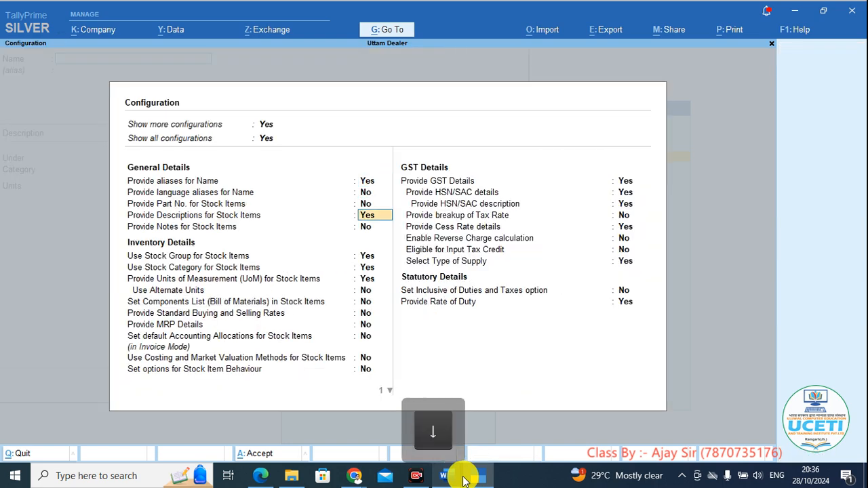
key(Down)
key(Down)
key(Down)
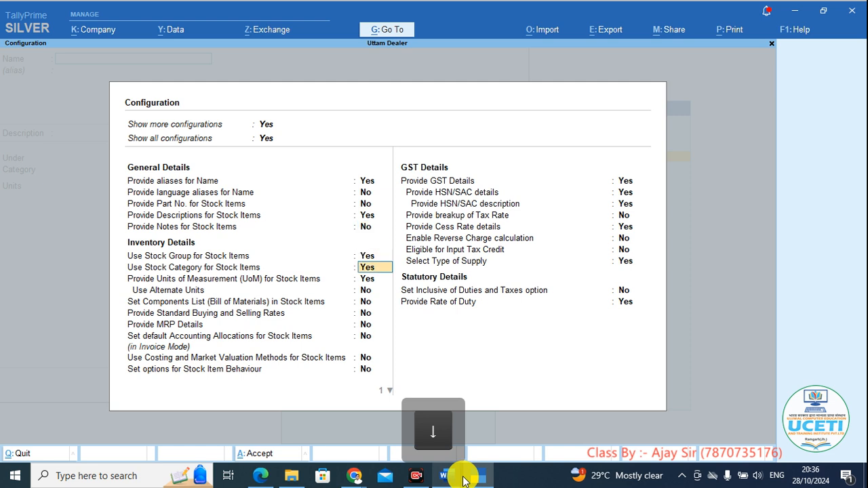
key(Return)
key(ctrl+a)
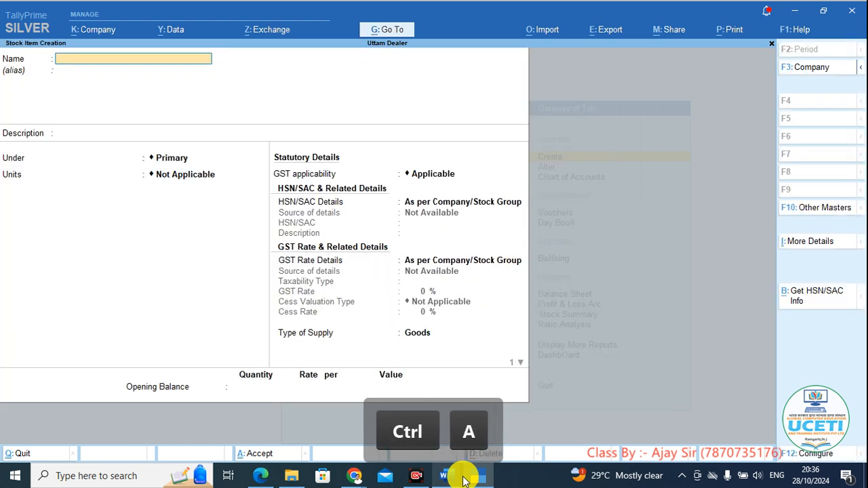
Copy Keyboard (HP) Wireless from the Stock Item list in manufacturing.pdf into the new stock item's name in TallyPrime.
key(alt+Tab)
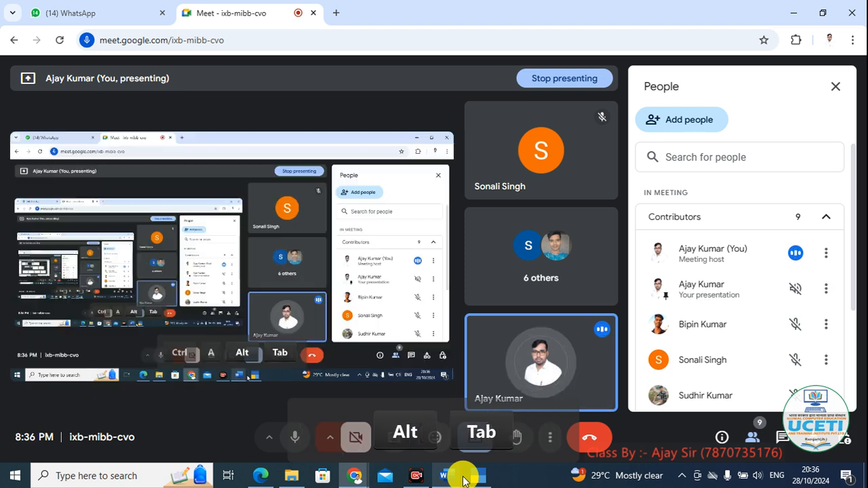
click(464, 477)
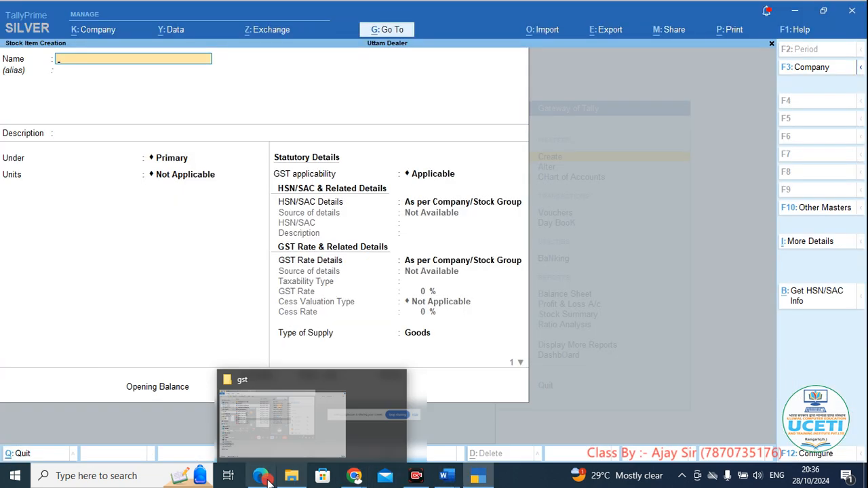
click(269, 470)
scroll(349, 234, up, 3)
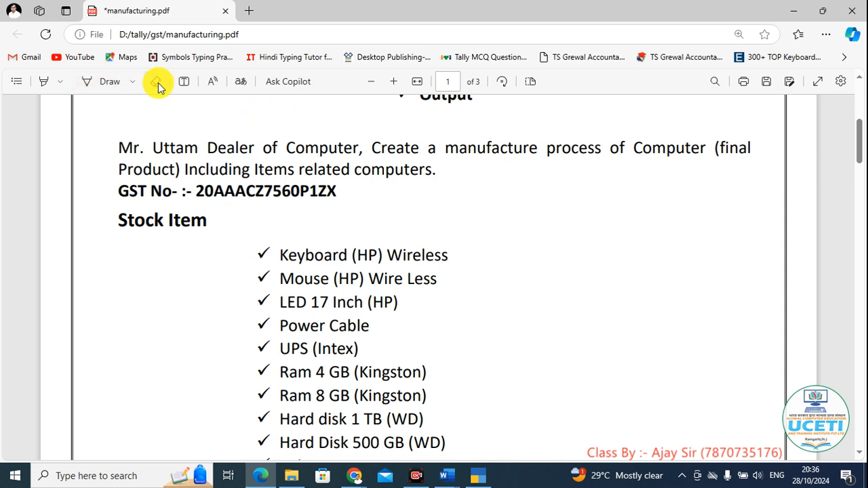
drag(282, 257, 452, 259)
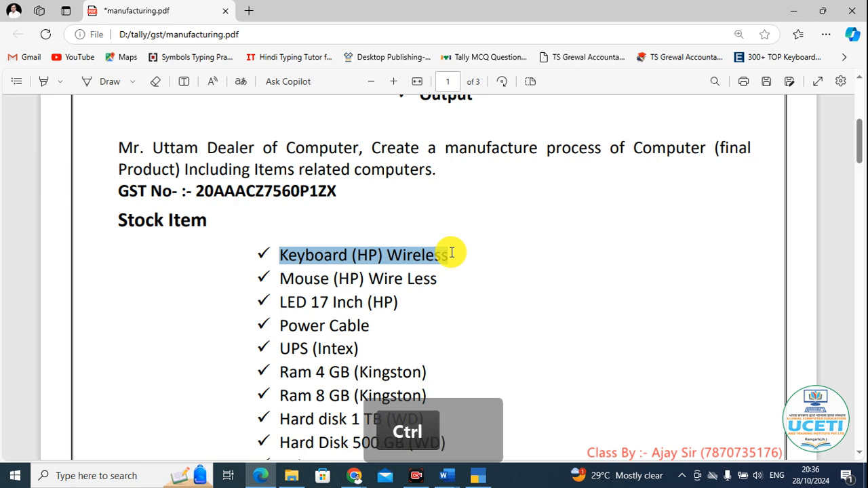
key(ctrl+c)
key(alt+Tab)
key(ctrl+v)
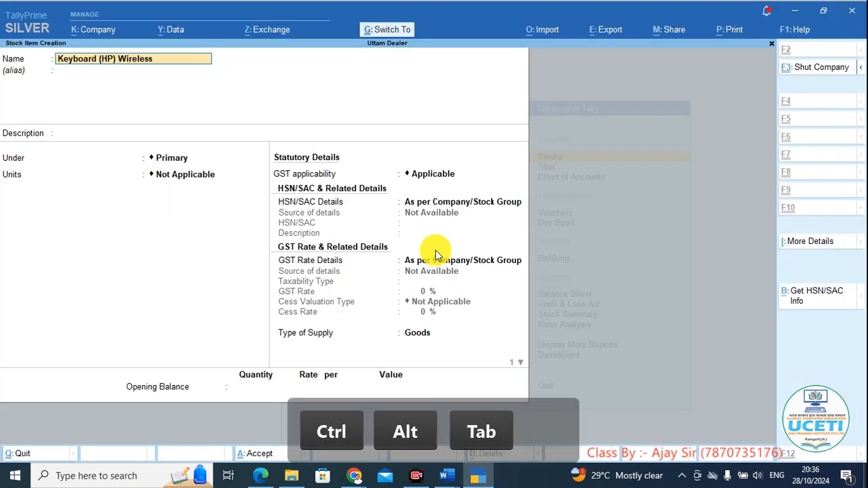
Place Keyboard (HP) Wireless under Computer Part with unit pcs, leaving alias and description blank, and save the item.
key(Return)
key(Return)
key(Return)
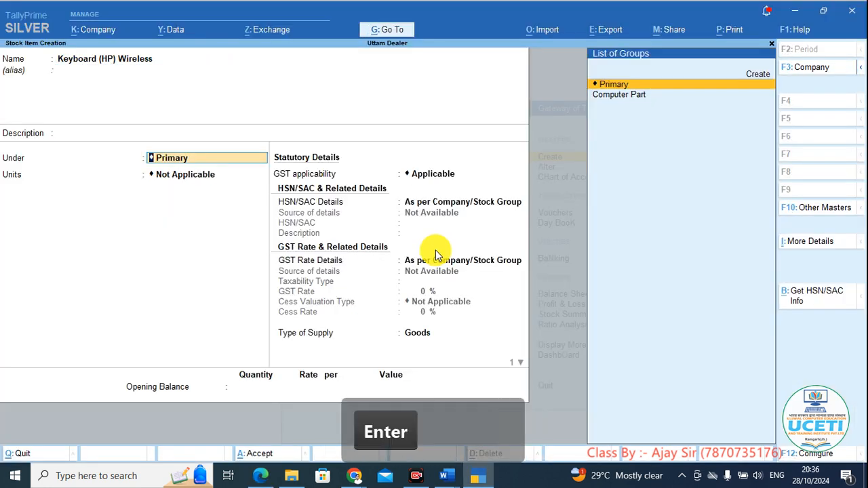
key(Down)
key(Return)
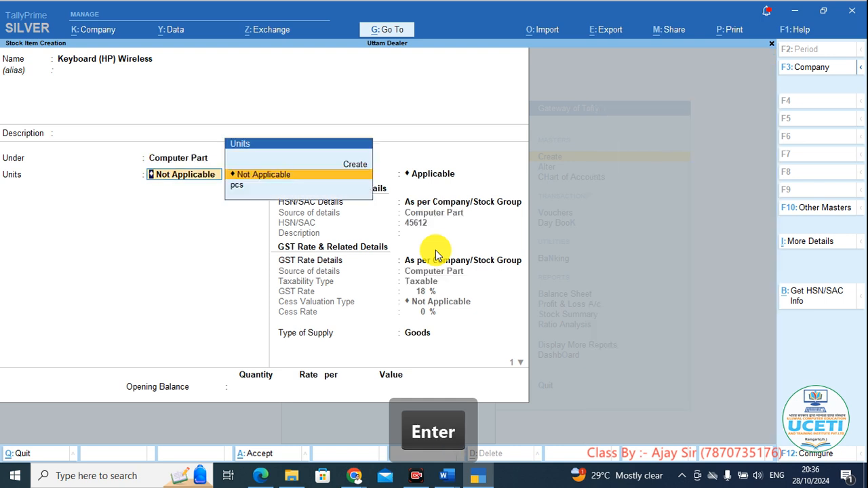
key(Down)
key(Return)
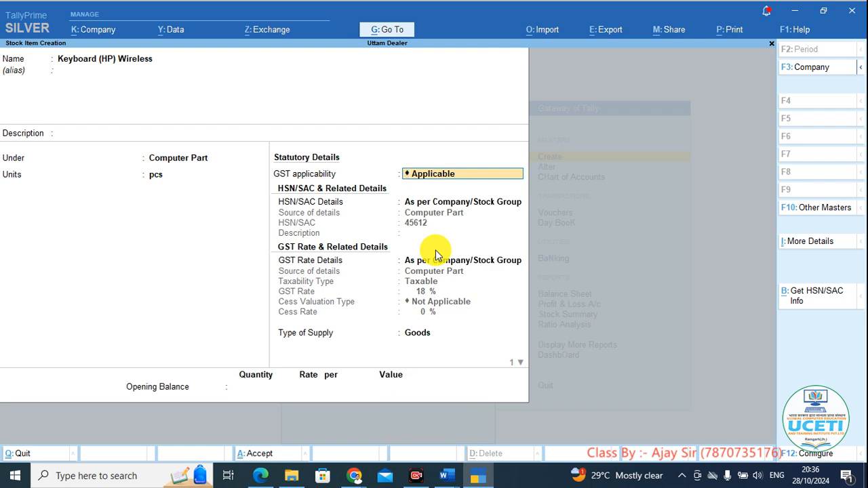
key(ctrl+a)
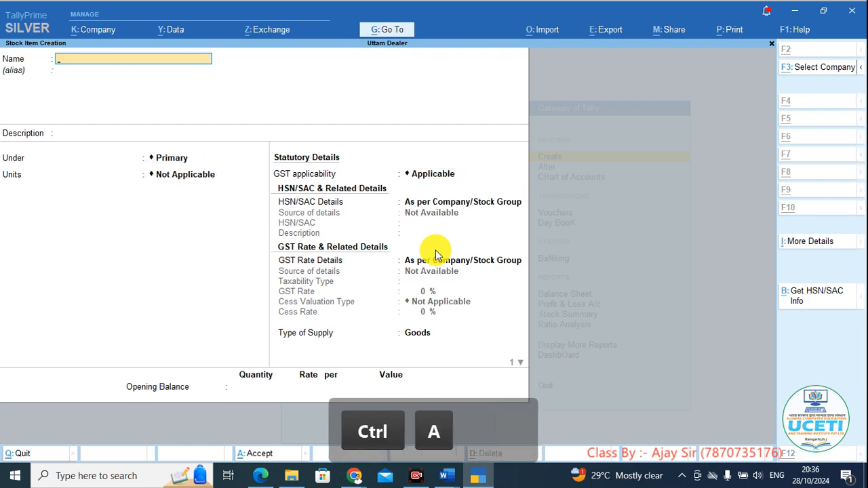
Copy Mouse (HP) Wire Less from the PDF list into the next stock item's name in TallyPrime.
key(alt+Tab)
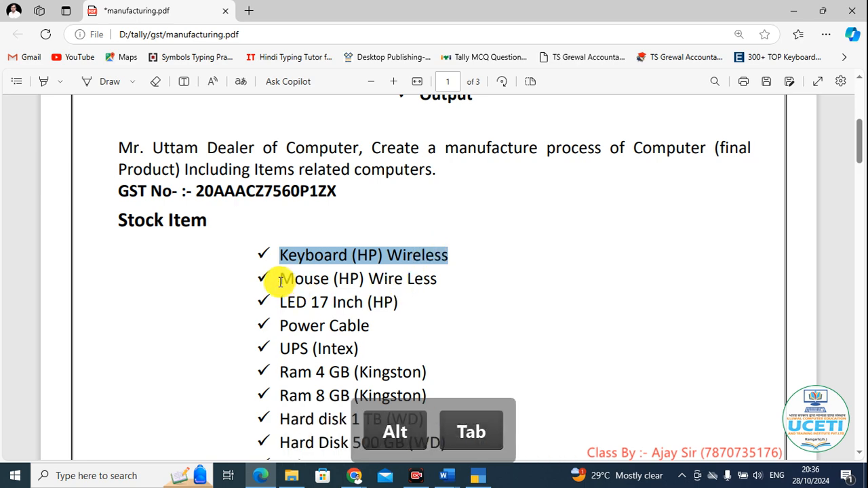
drag(280, 282, 440, 283)
key(ctrl+c)
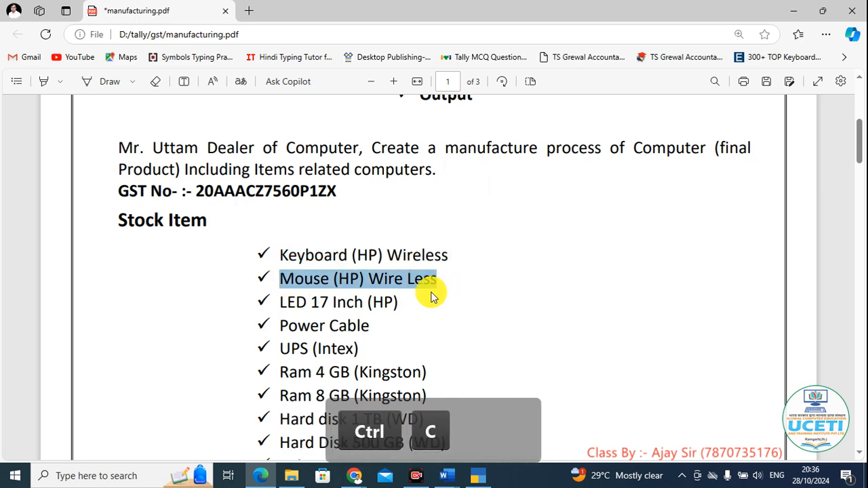
key(alt+Tab)
key(ctrl+v)
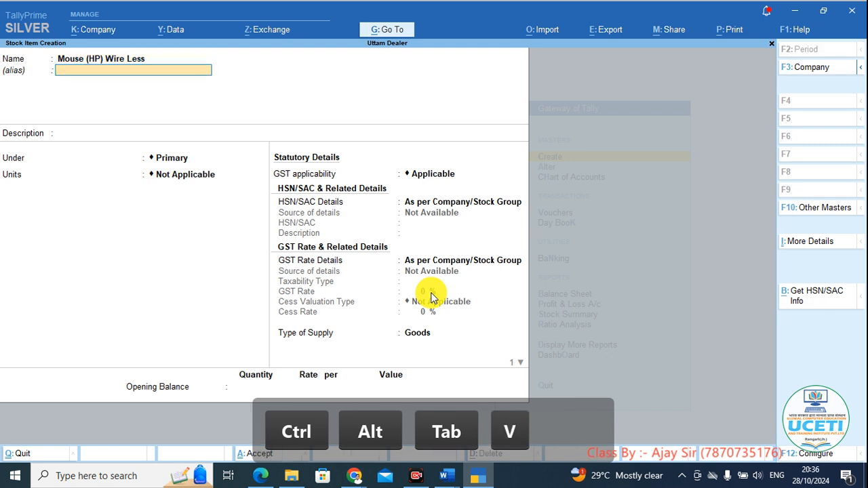
Place Mouse (HP) Wire Less under Computer Part with unit pcs and save the stock item.
key(Return)
key(Return)
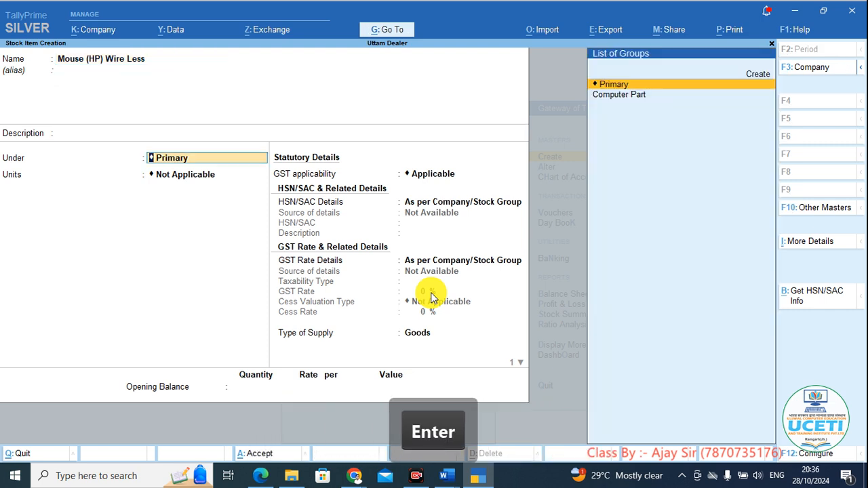
key(Down)
key(Return)
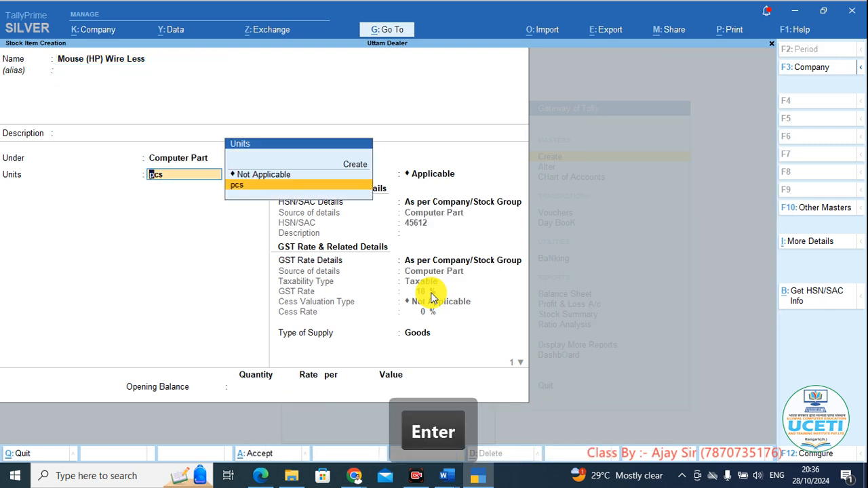
key(ctrl+a)
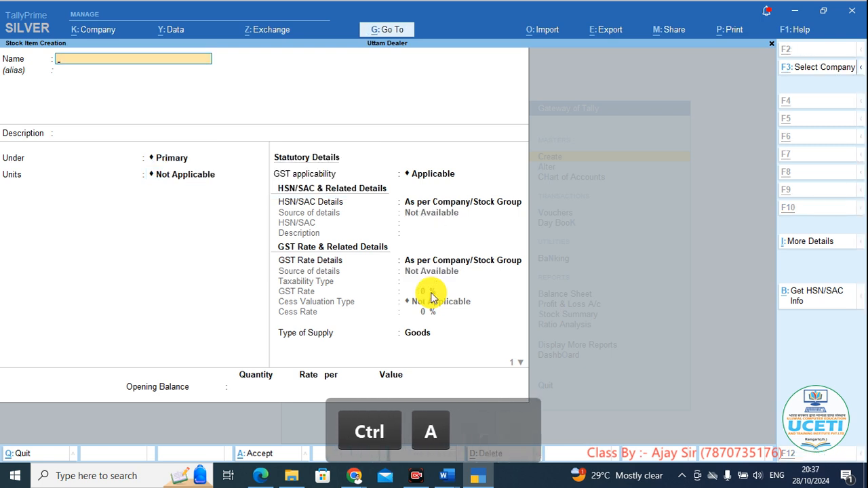
Copy LED 17 Inch (HP) from the PDF list into the next stock item's name in TallyPrime.
key(alt+Tab)
drag(278, 302, 398, 302)
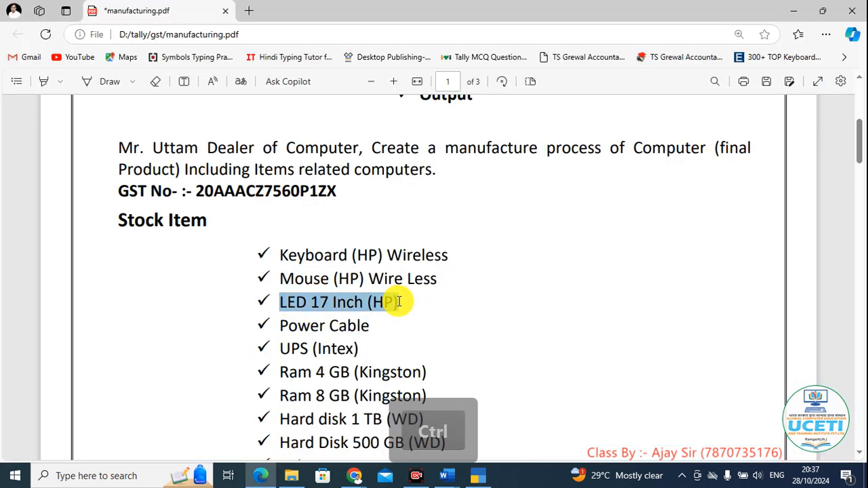
key(ctrl+c)
key(alt+Tab)
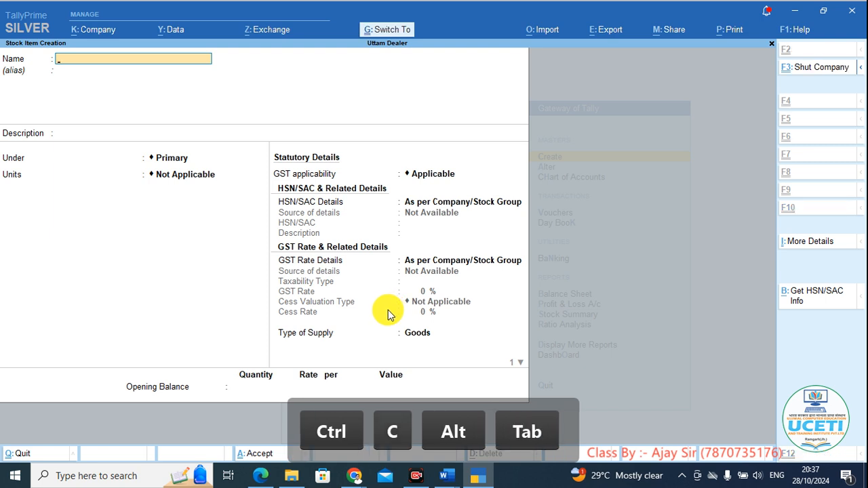
key(ctrl+v)
Place LED 17 Inch (HP) under Computer Part with unit pcs, keep GST Applicable, and save the stock item.
key(Return)
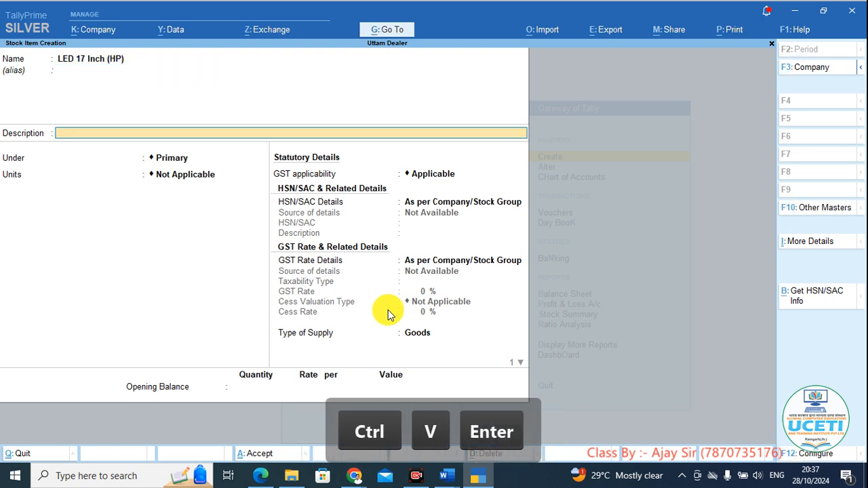
key(Return)
key(Down)
key(Return)
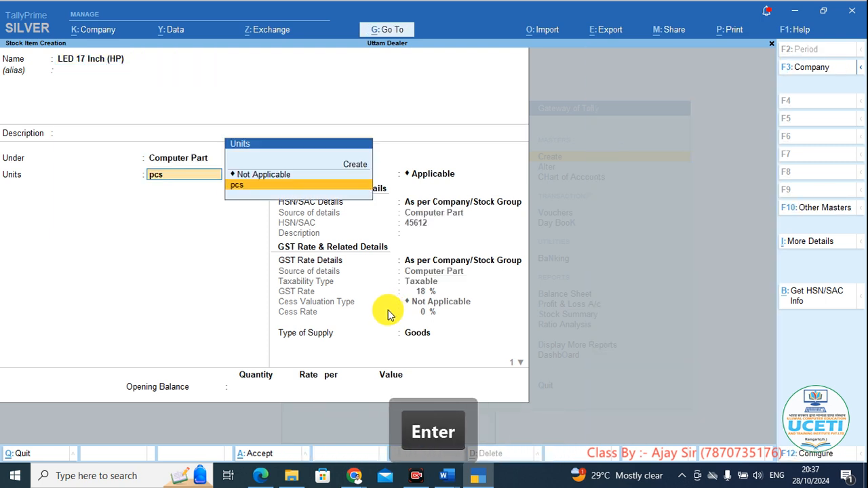
key(Return)
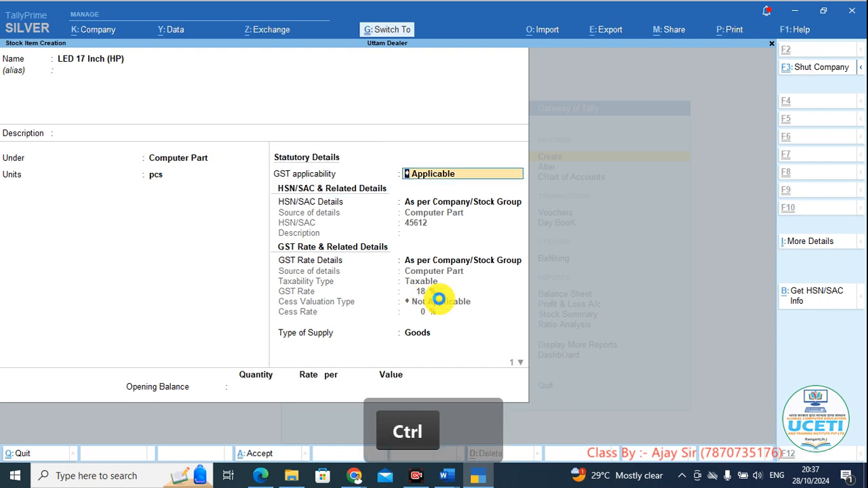
key(ctrl+a)
Copy Power Cable from the PDF list into the next stock item's name in TallyPrime.
key(alt+Tab)
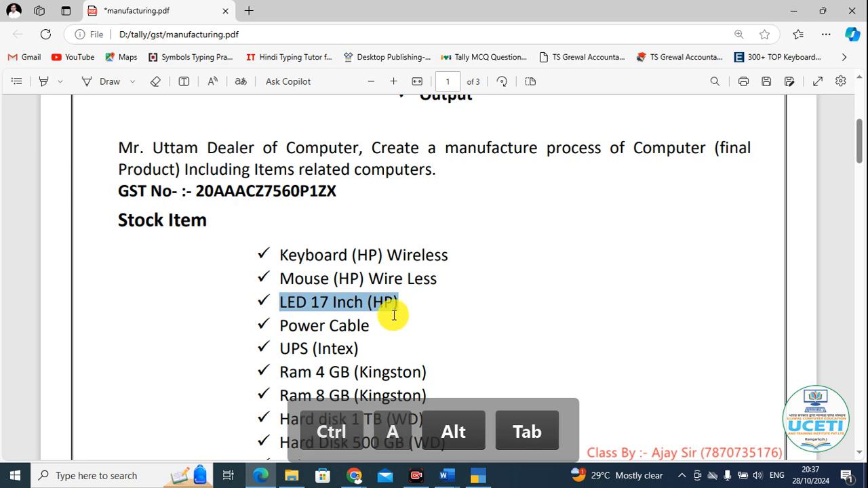
scroll(393, 315, down, 3)
drag(280, 197, 372, 202)
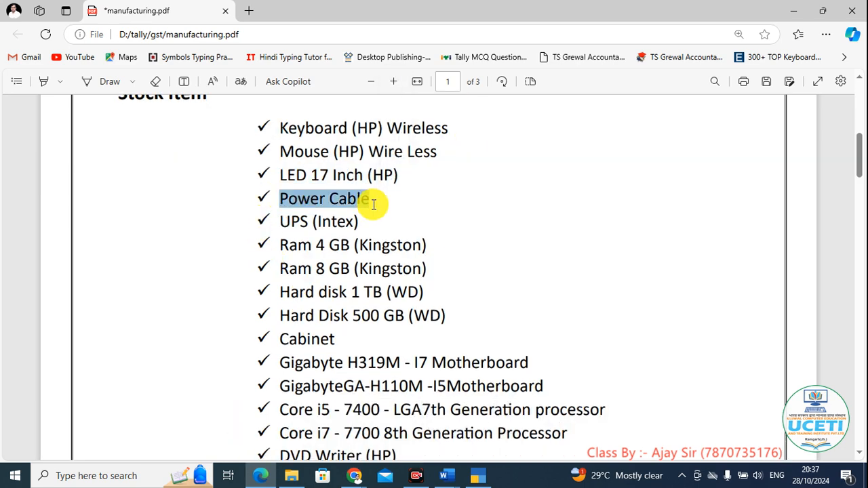
key(ctrl+c)
key(alt+Tab)
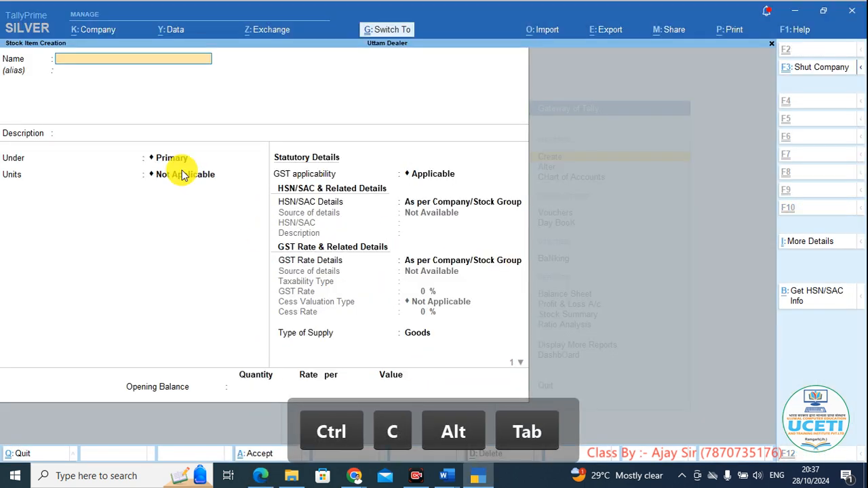
key(ctrl+v)
Place Power Cable under Computer Part with unit pcs and save the stock item.
key(Return)
key(Return)
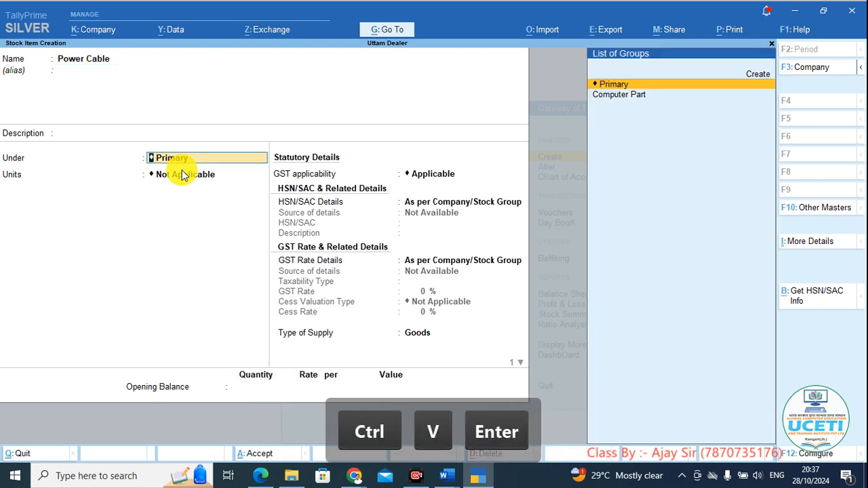
key(Down)
key(Return)
key(Down)
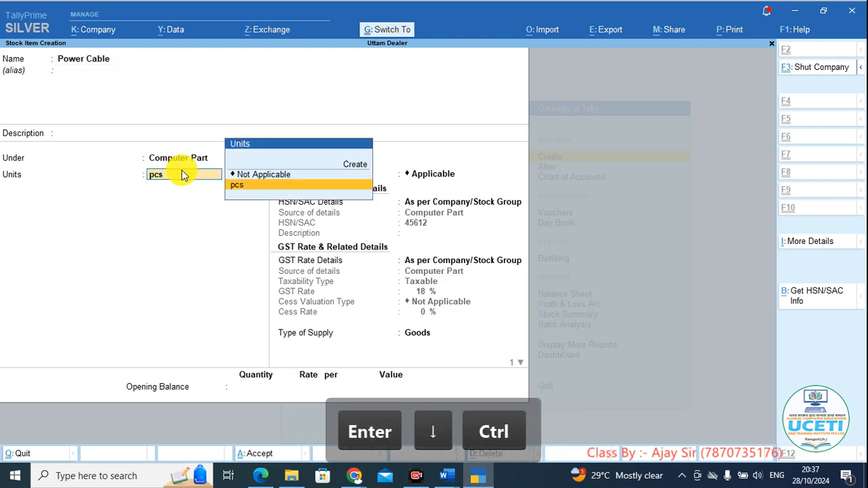
key(ctrl+a)
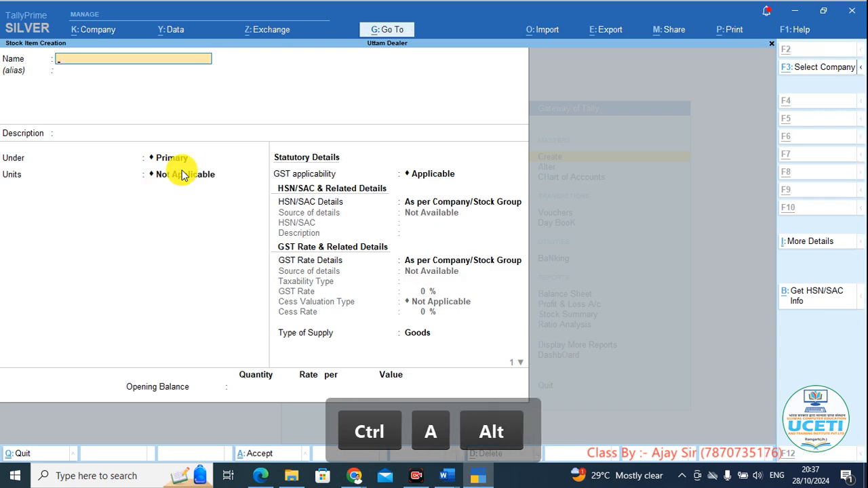
Copy UPS (Intex) from the PDF list into the next stock item's name in TallyPrime.
key(alt+Tab)
drag(284, 221, 355, 221)
key(ctrl+c)
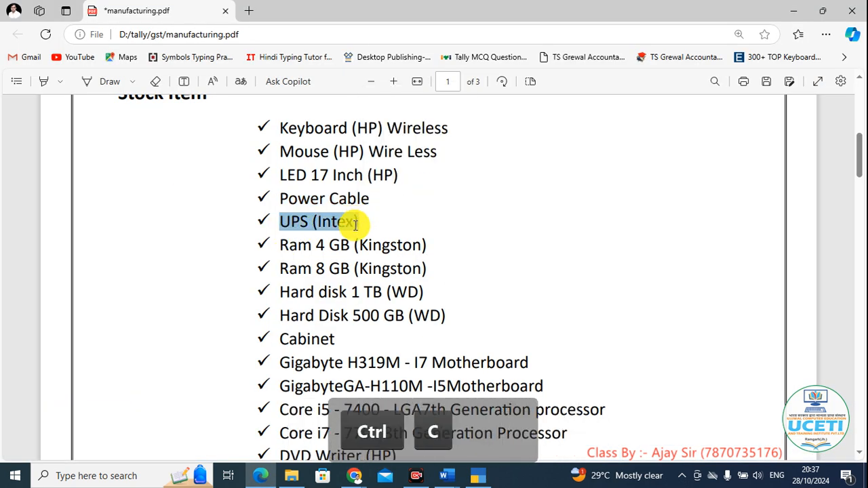
key(alt+Tab)
key(ctrl+v)
Place UPS (Intex) under Computer Part with unit pcs and save the stock item.
key(Return)
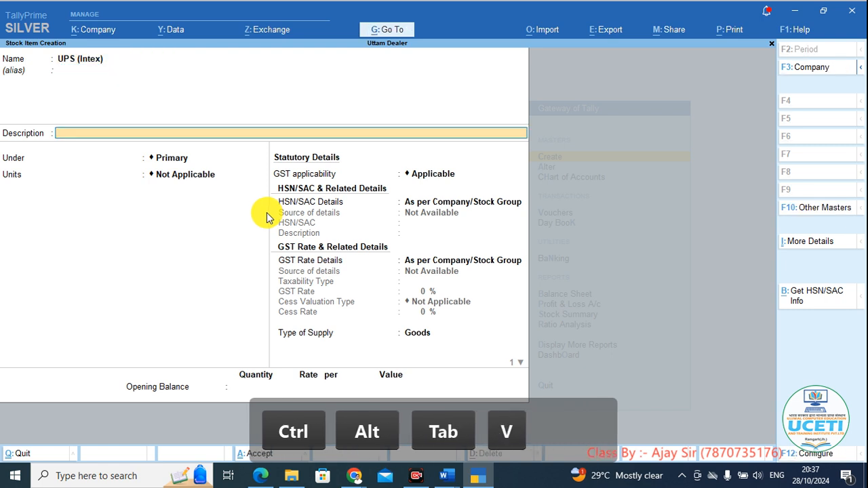
key(Return)
key(Return)
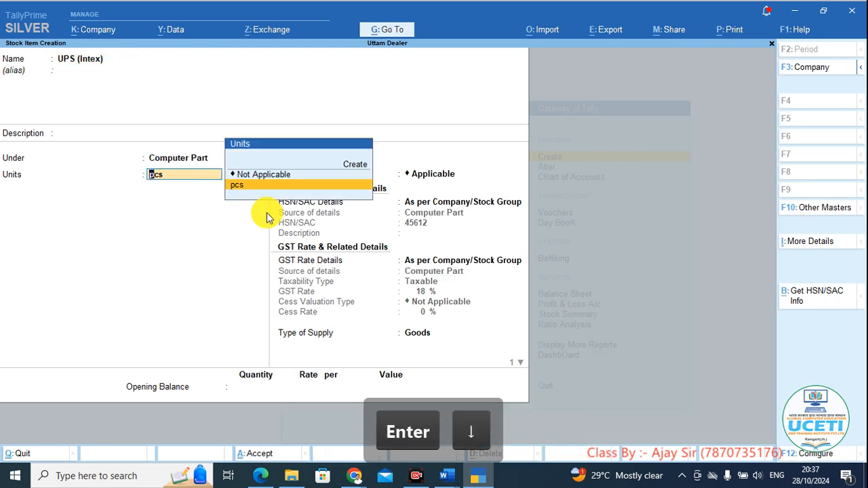
key(Return)
key(Return)
key(ctrl+a)
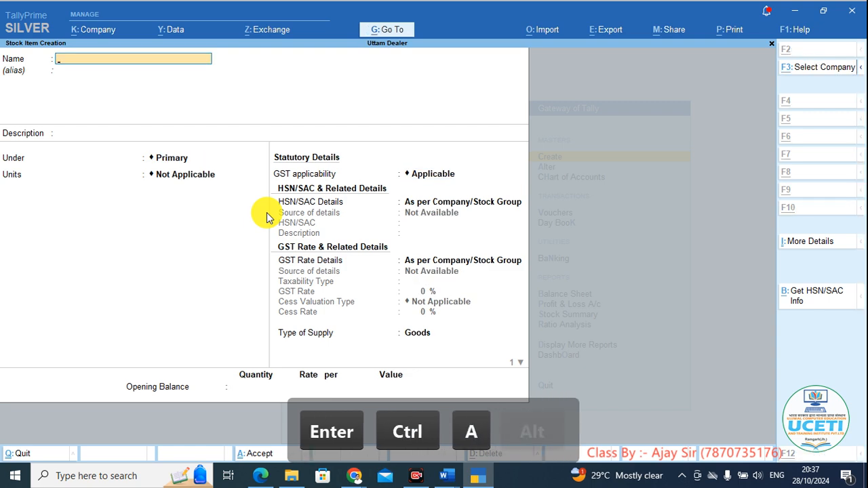
Copy Ram 4 GB (Kingston) from the PDF list into the next stock item's name in TallyPrime.
key(alt+Tab)
scroll(285, 196, down, 2)
scroll(285, 178, up, 1)
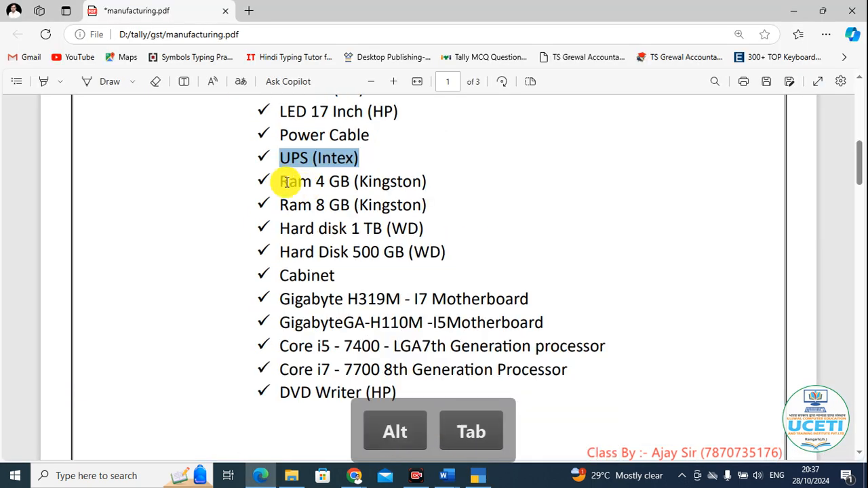
drag(279, 181, 415, 190)
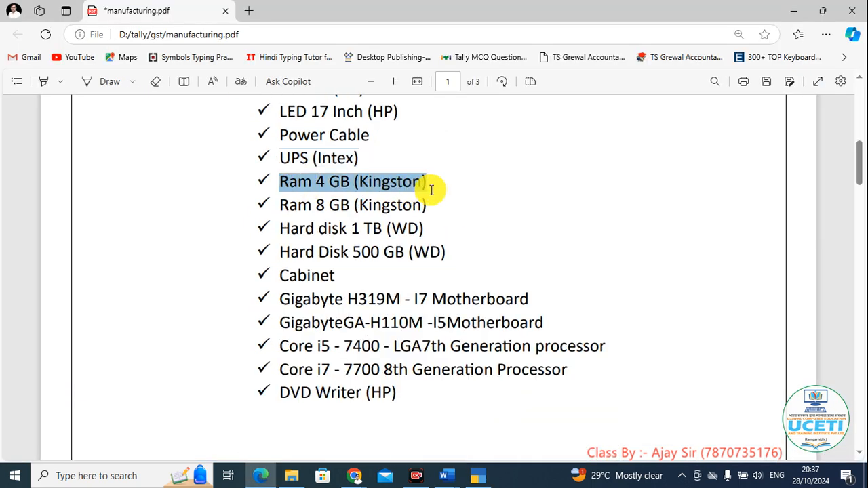
key(ctrl+c)
key(alt+Tab)
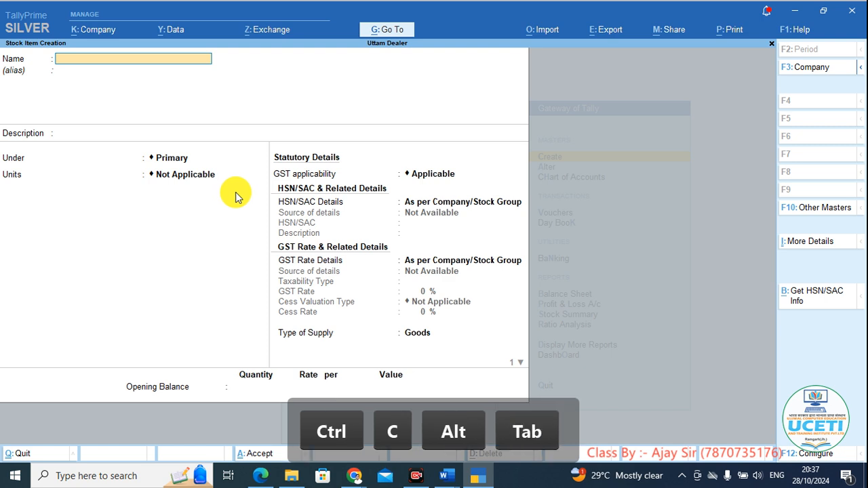
Place Ram 4 GB (Kingston) under Computer Part with unit pcs and save the stock item.
key(Return)
key(Return)
key(Return)
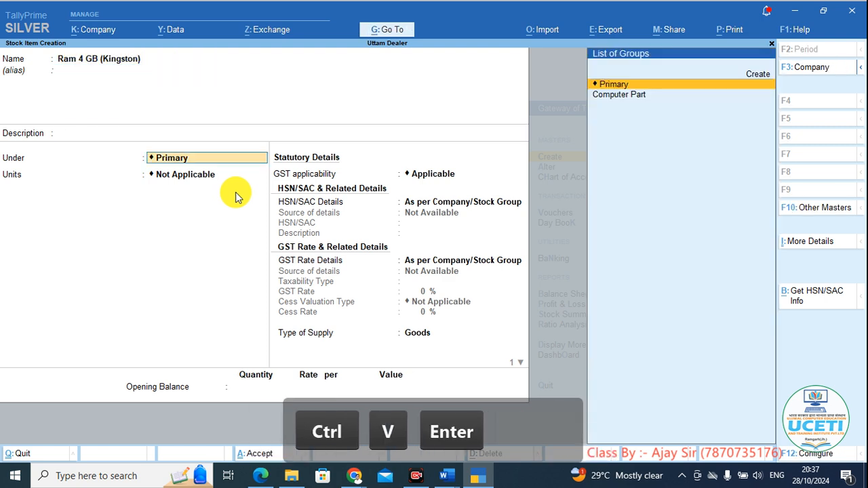
key(Down)
key(Return)
text(pcs)
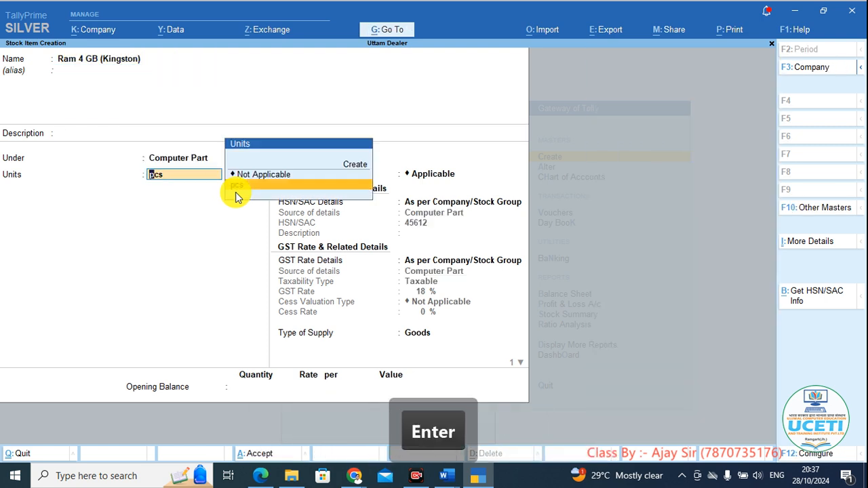
key(Return)
key(ctrl+a)
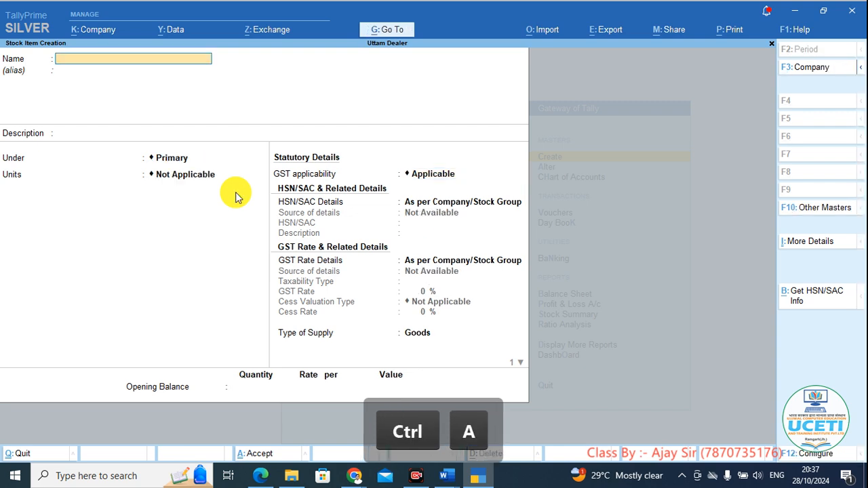
Copy Ram 8 GB (Kingston) from the PDF list into the next stock item's name in TallyPrime.
key(alt+Tab)
scroll(244, 196, down, 1)
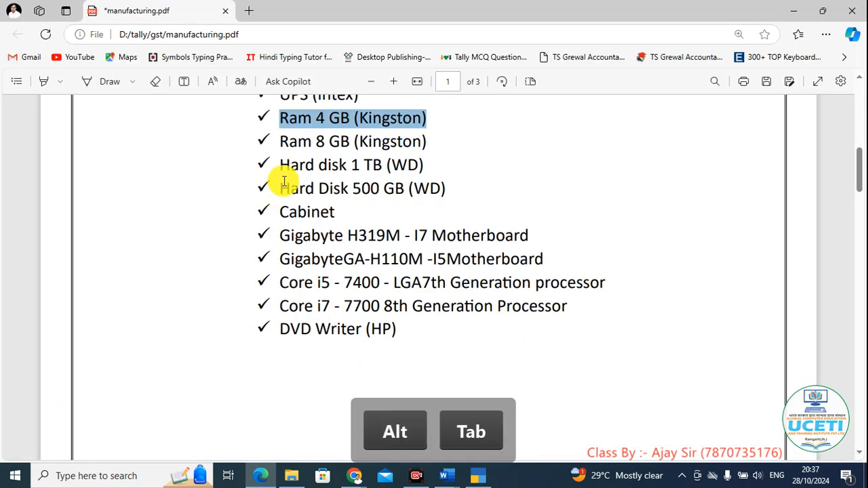
drag(285, 141, 415, 138)
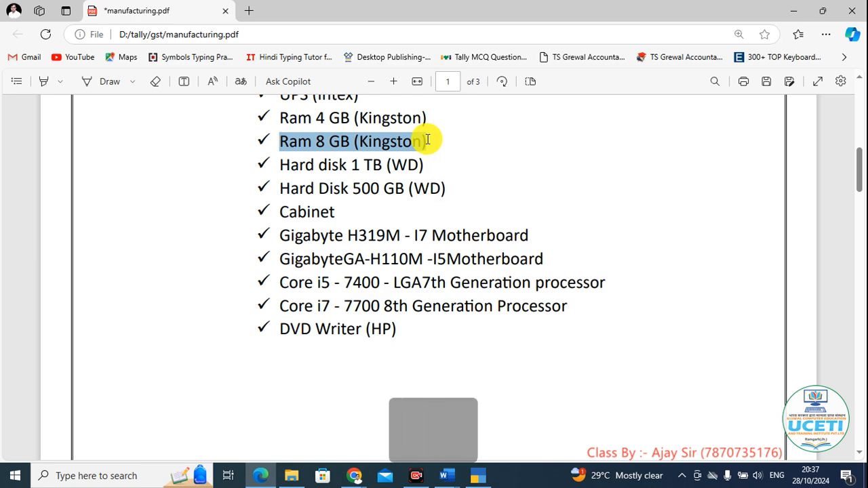
key(ctrl+c)
key(alt+Tab)
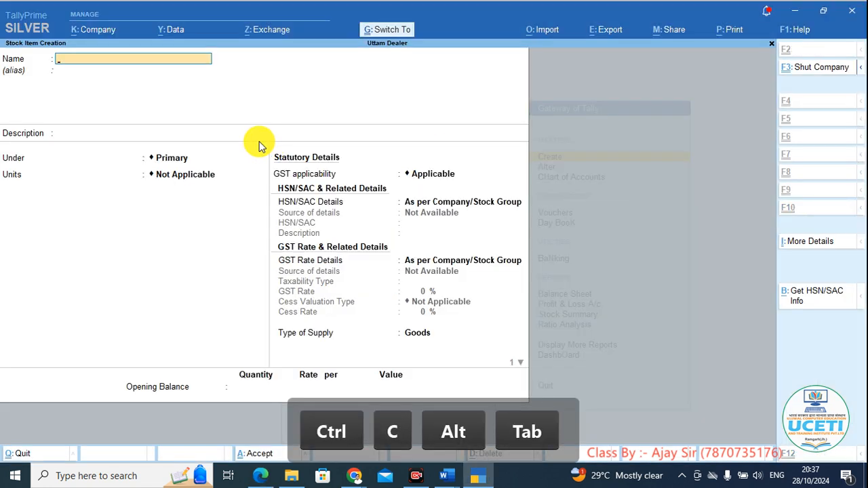
key(ctrl+v)
Place Ram 8 GB (Kingston) under Computer Part with unit pcs and save the stock item.
key(Return)
key(Return)
key(Return)
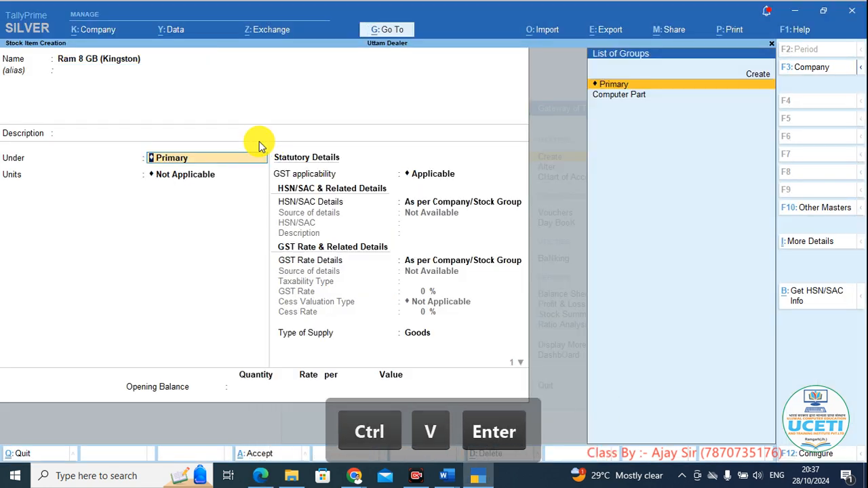
key(Down)
key(Return)
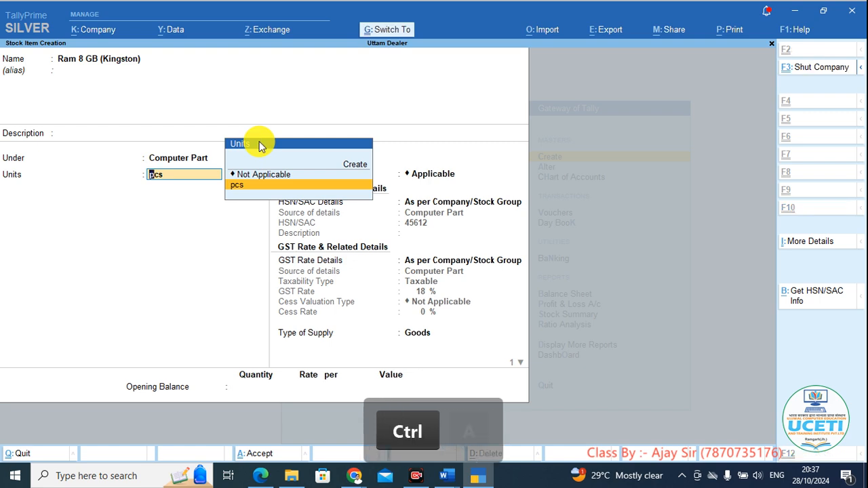
key(ctrl+a)
Copy Hard disk 1 TB (WD) from the PDF list into the next stock item's name in TallyPrime.
key(alt+Tab)
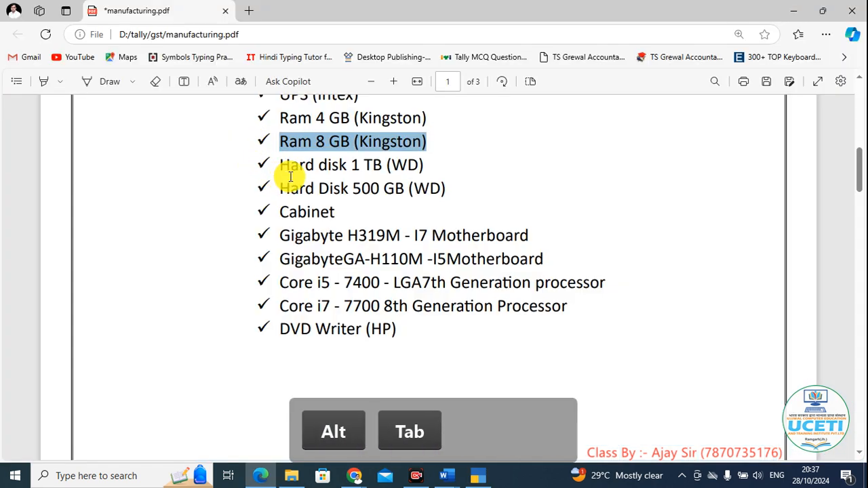
drag(278, 167, 426, 175)
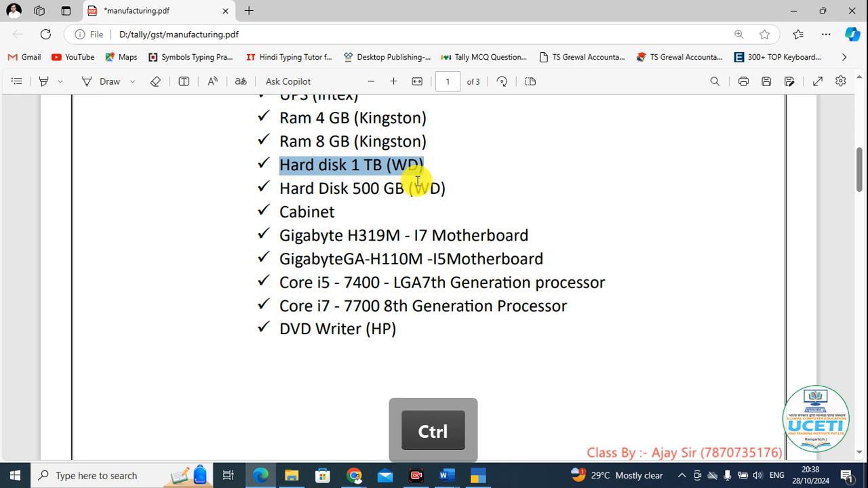
key(ctrl+c)
key(alt+Tab)
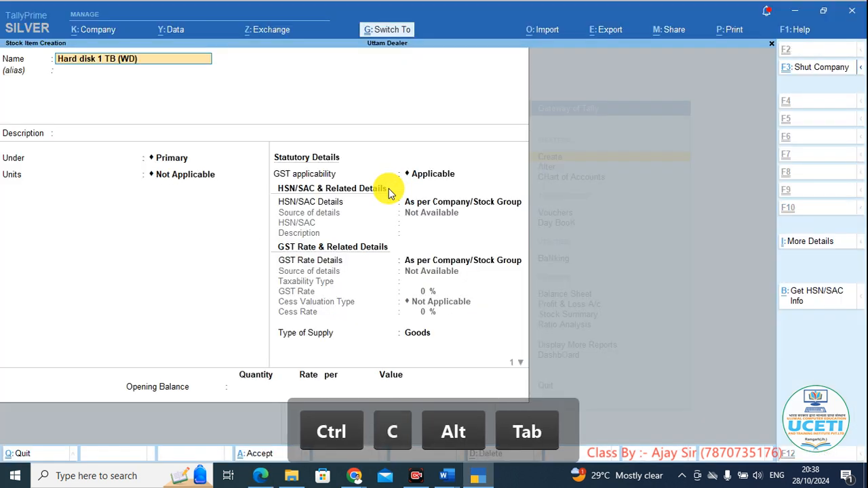
Place Hard disk 1 TB (WD) under Computer Part with unit pcs and save the stock item.
key(Return)
key(Return)
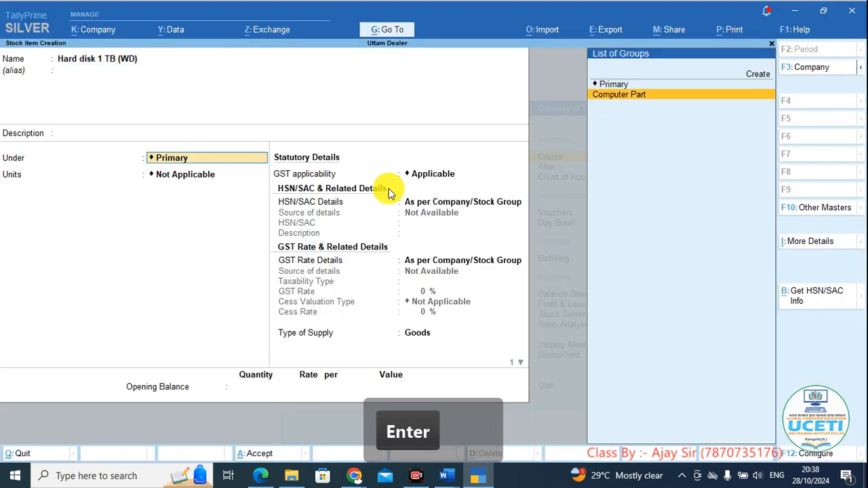
key(Return)
key(Down)
key(ctrl+a)
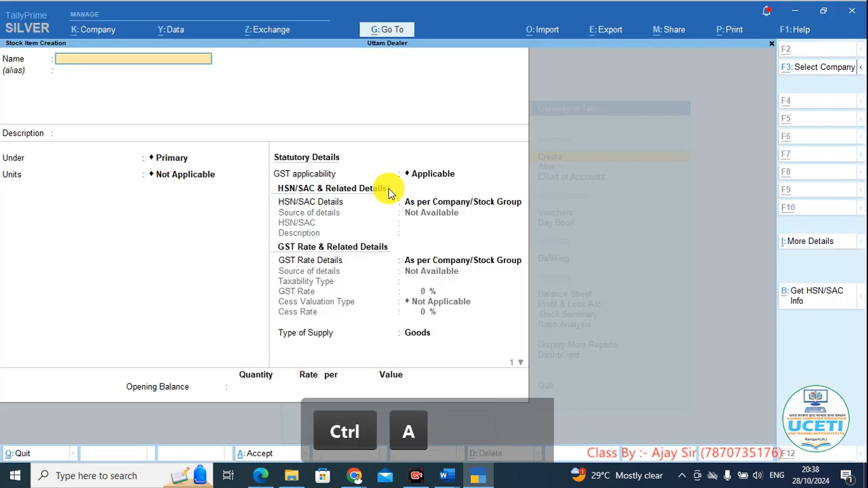
Copy Hard Disk 500 GB (WD) from the PDF list into the next stock item's name in TallyPrime.
key(alt+Tab)
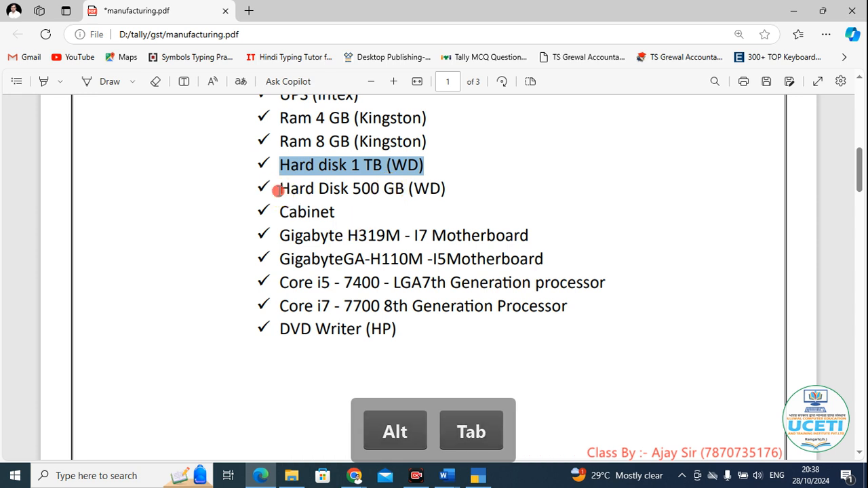
drag(277, 191, 428, 190)
key(ctrl)
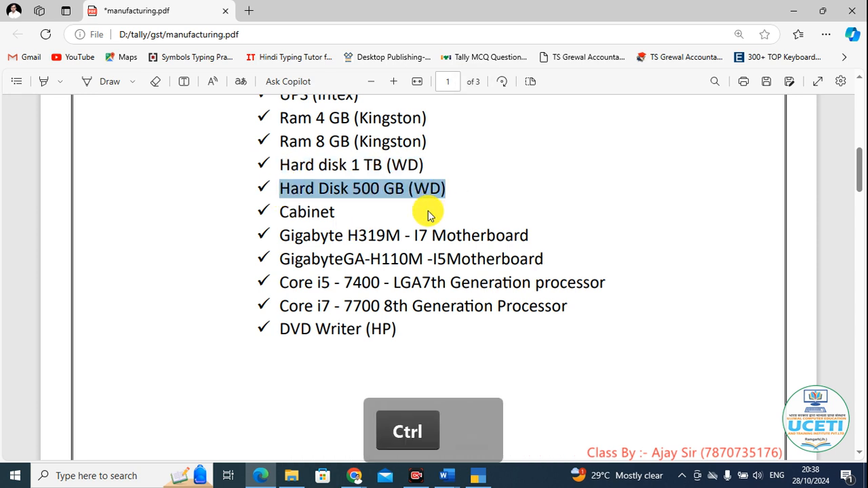
key(ctrl+c)
key(alt+Tab)
key(ctrl+alt+v)
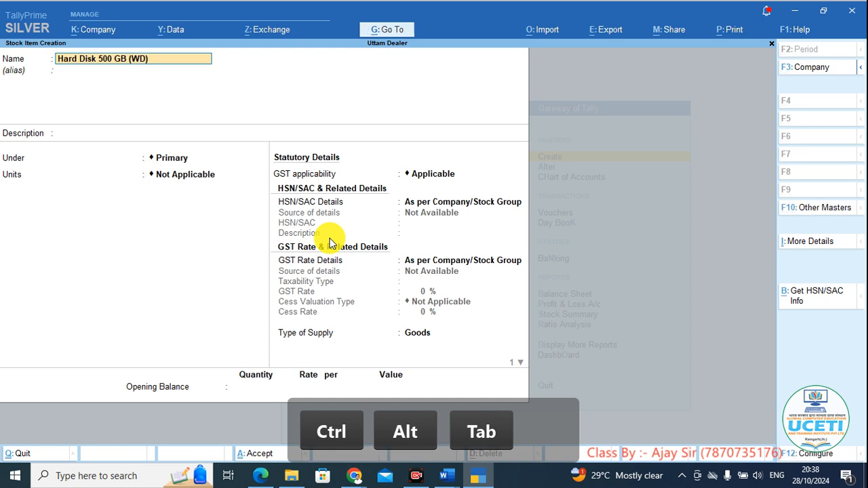
Place Hard Disk 500 GB (WD) under Computer Part with unit pcs and save the stock item.
key(Return)
key(Return)
key(Return)
key(Down)
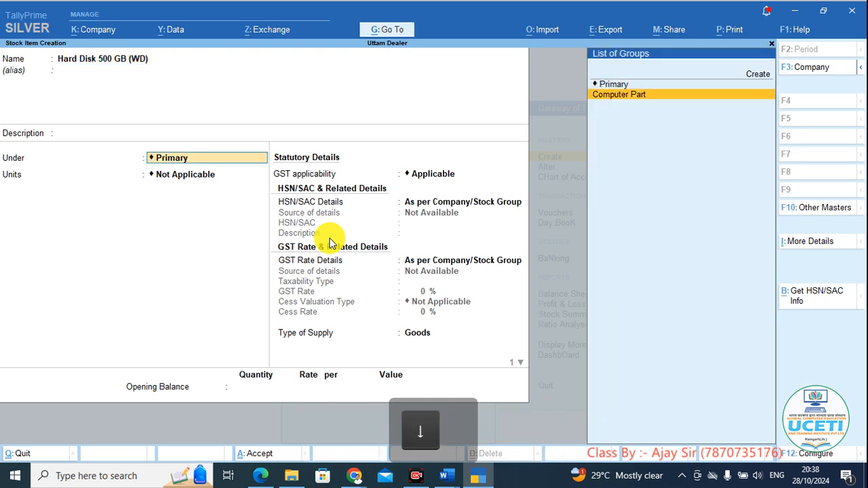
key(Return)
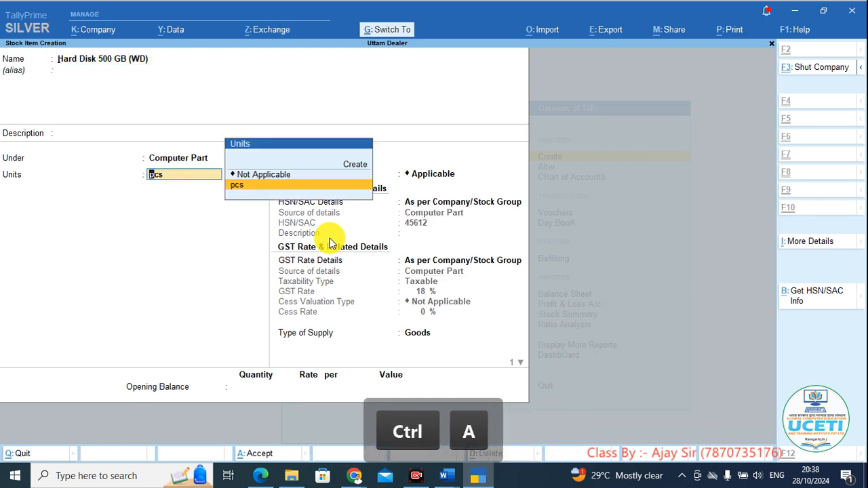
key(ctrl+a)
Copy Cabinet from the PDF list into the next stock item's name in TallyPrime.
key(alt+Tab)
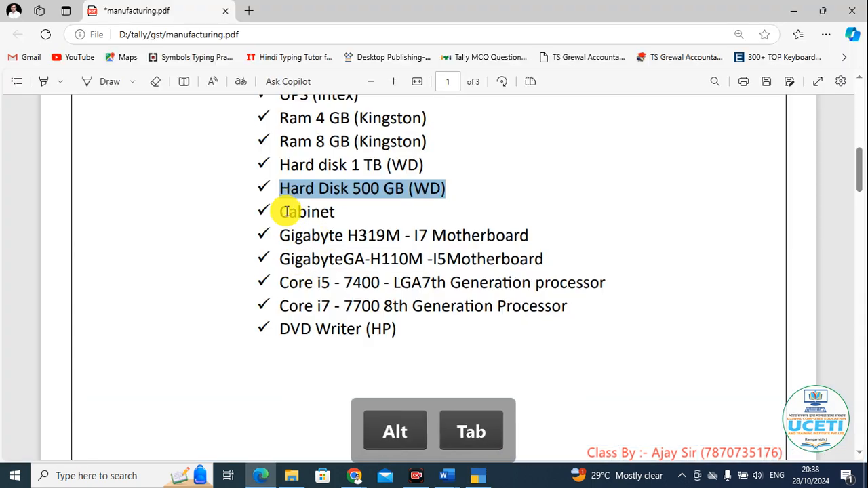
drag(280, 217, 332, 213)
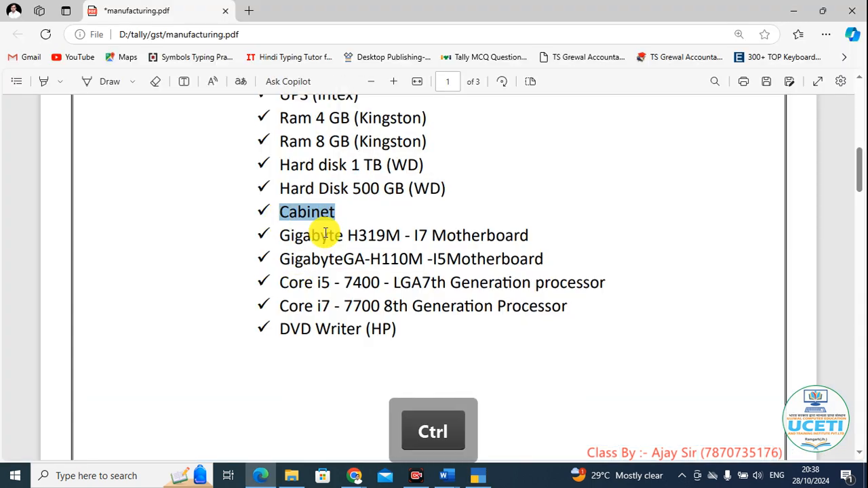
key(alt+Tab)
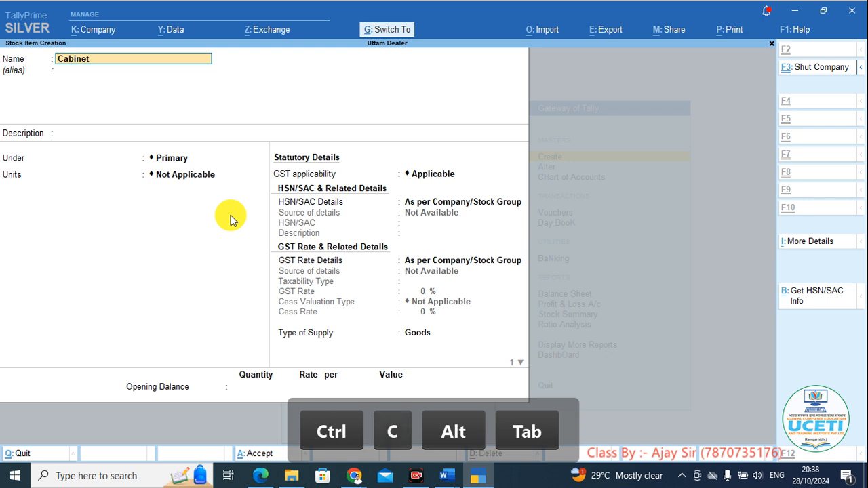
Place Cabinet under Computer Part with unit pcs and save the stock item.
key(Return)
key(Return)
key(Return)
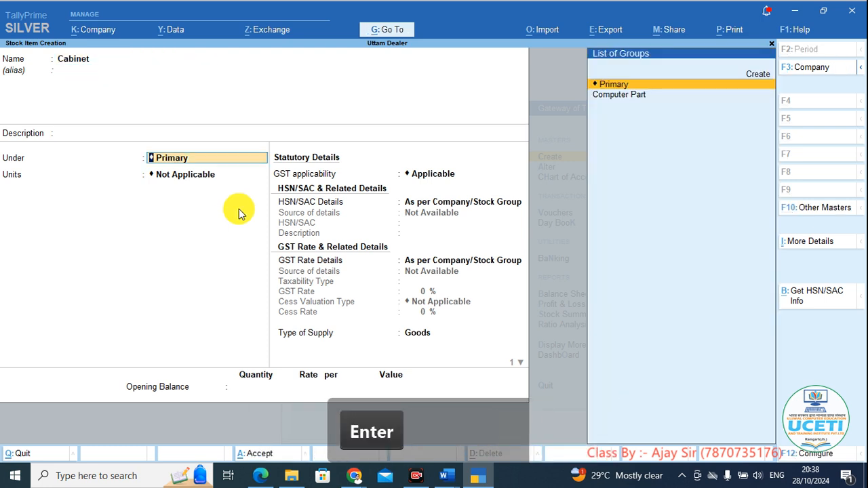
key(Down)
key(Return)
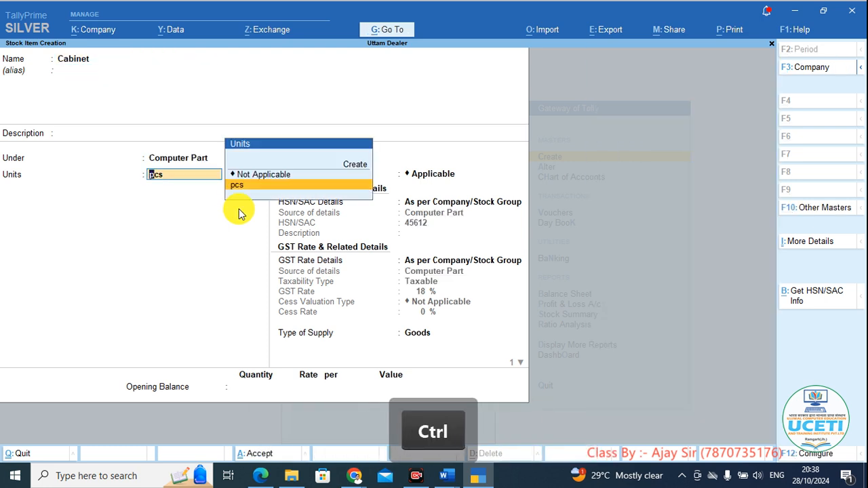
key(ctrl+a)
Copy Gigabyte H319M - I7 Motherboard from the PDF list into the next stock item's name in TallyPrime.
key(alt+Tab)
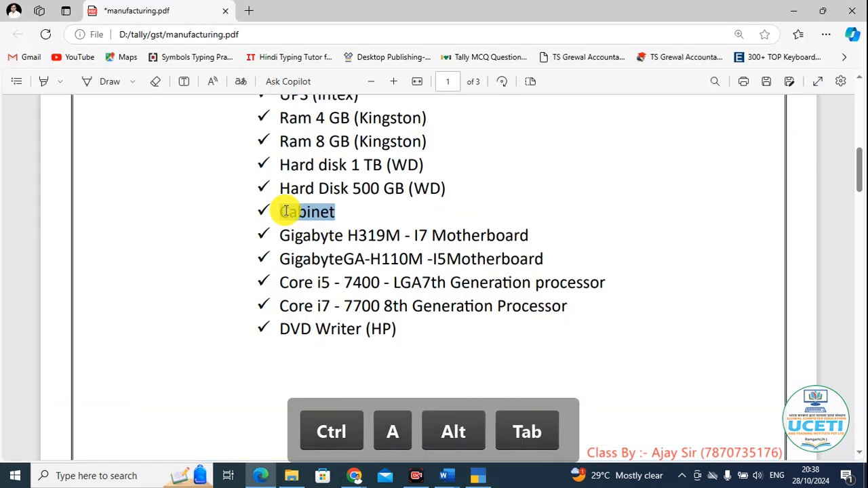
drag(281, 236, 521, 235)
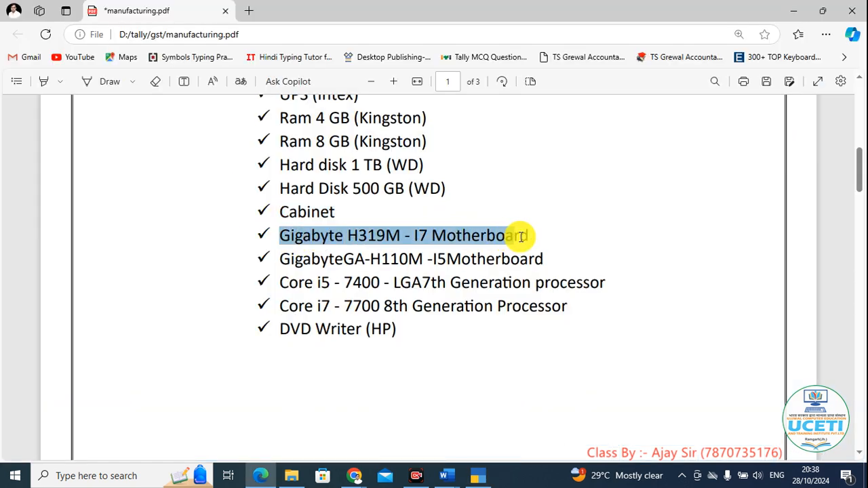
key(ctrl+c)
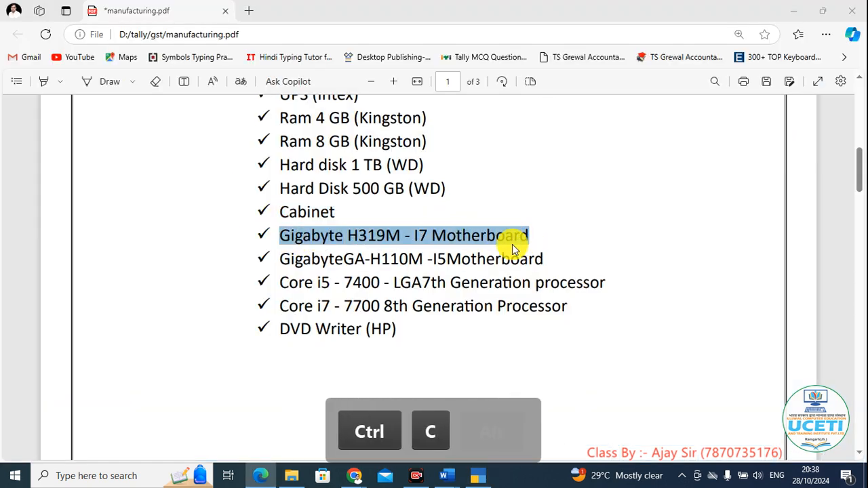
key(alt+Tab)
key(ctrl+v)
key(Return)
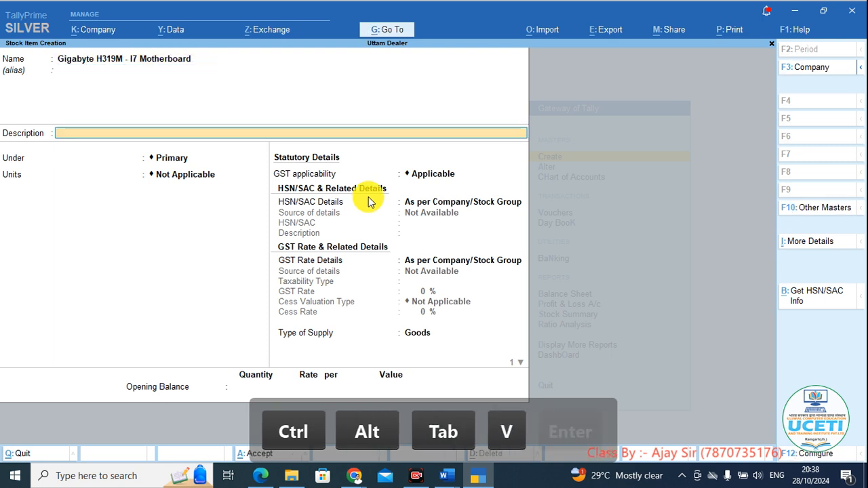
Place Gigabyte H319M - I7 Motherboard under Computer Part with unit pcs and save the stock item.
key(Return)
key(Down)
key(Return)
key(Down)
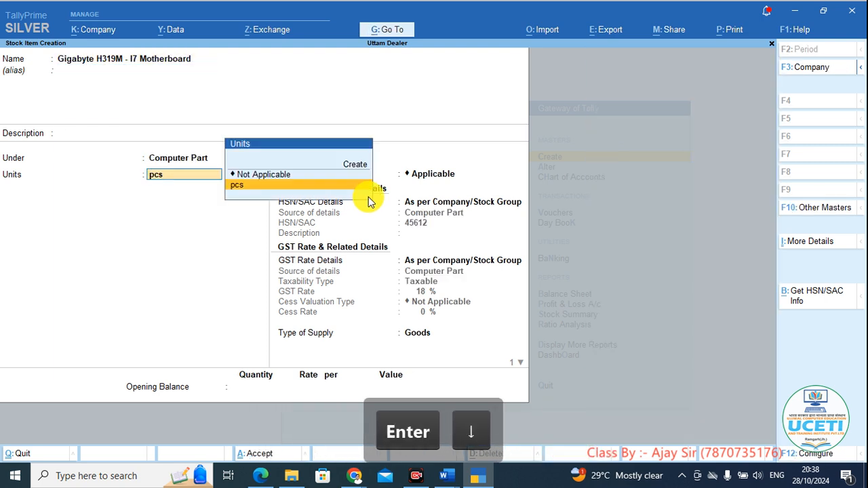
key(Return)
key(ctrl)
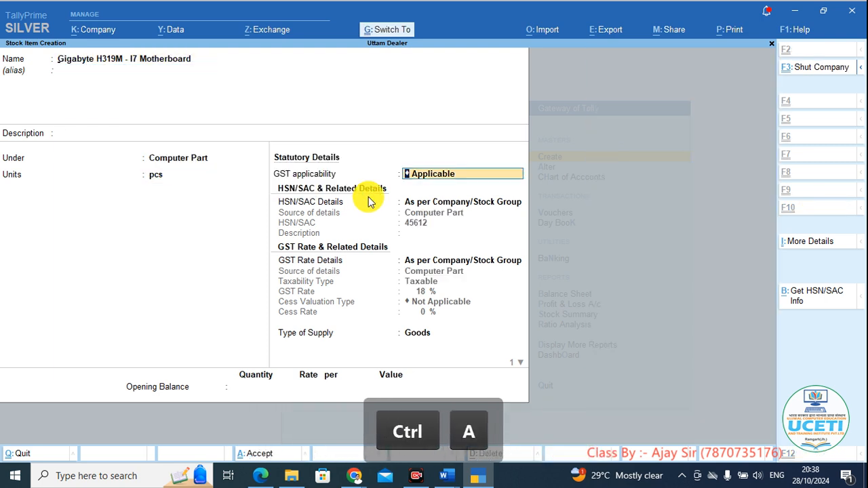
key(ctrl+a)
Copy GigabyteGA-H110M -I5Motherboard from the PDF list into the next stock item's name in TallyPrime.
key(alt+Tab)
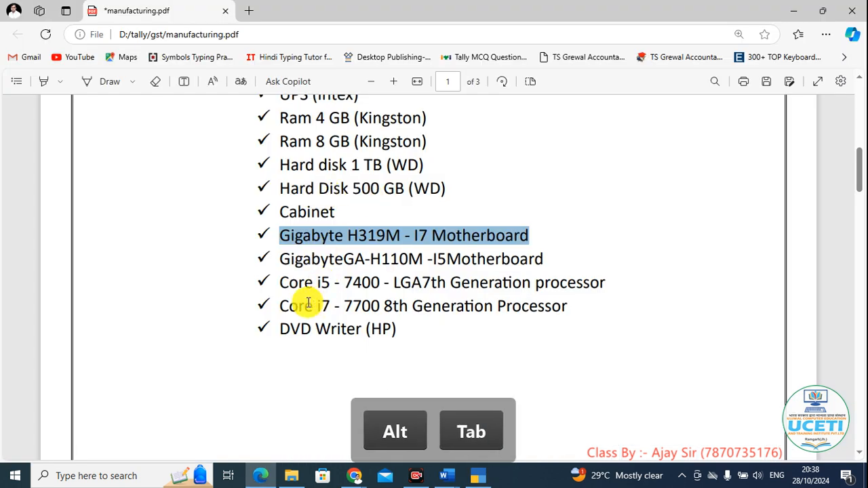
drag(282, 260, 562, 264)
key(ctrl+c)
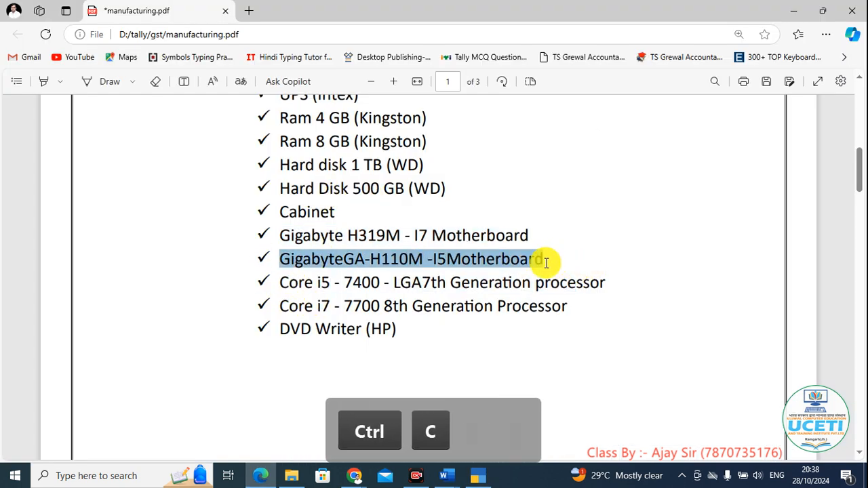
key(alt+Tab)
key(ctrl+v)
key(Return)
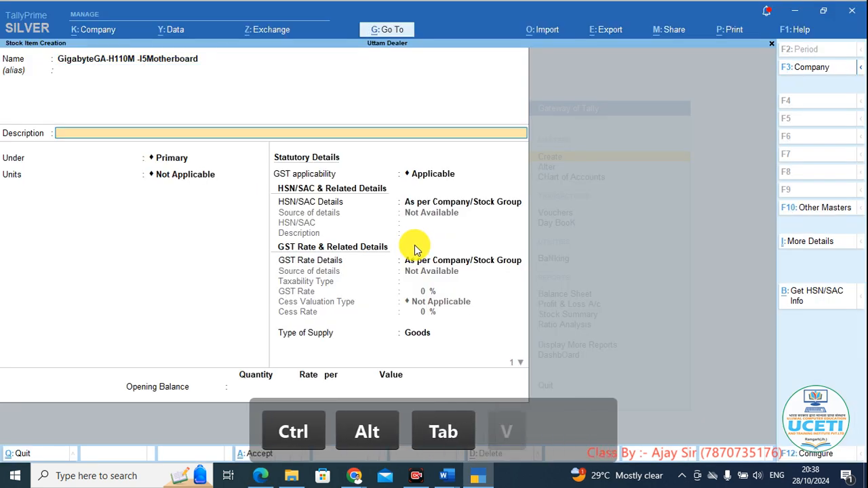
Place GigabyteGA-H110M -I5Motherboard under Computer Part with unit pcs and save the stock item.
key(Return)
key(Down)
key(Return)
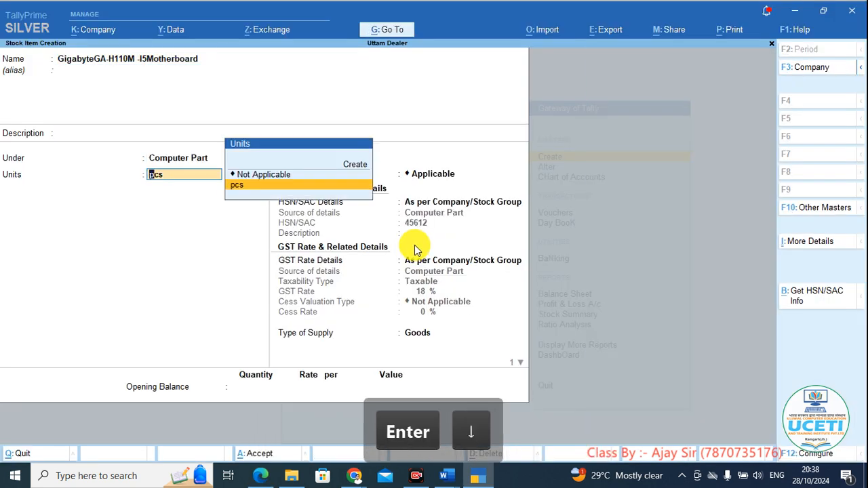
key(ctrl+a)
Copy Core i5 - 7400 - LGA7th Generation processor from the PDF list into the next stock item's name in TallyPrime.
key(alt+Tab)
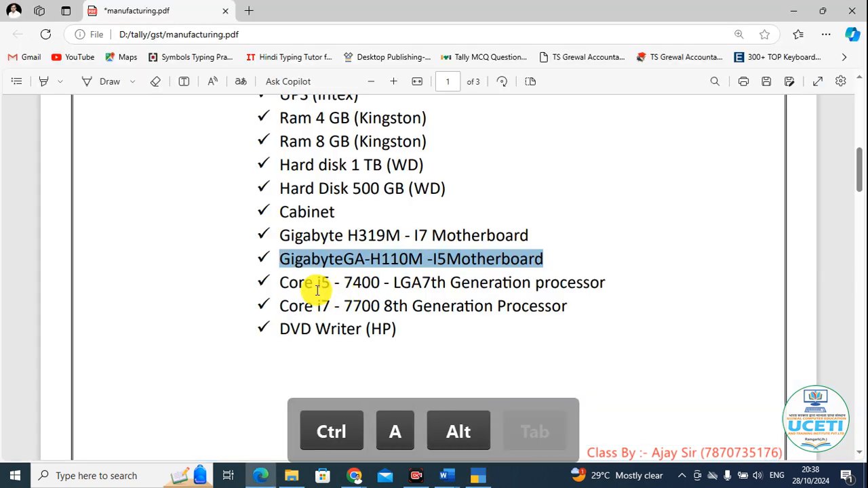
drag(280, 282, 602, 282)
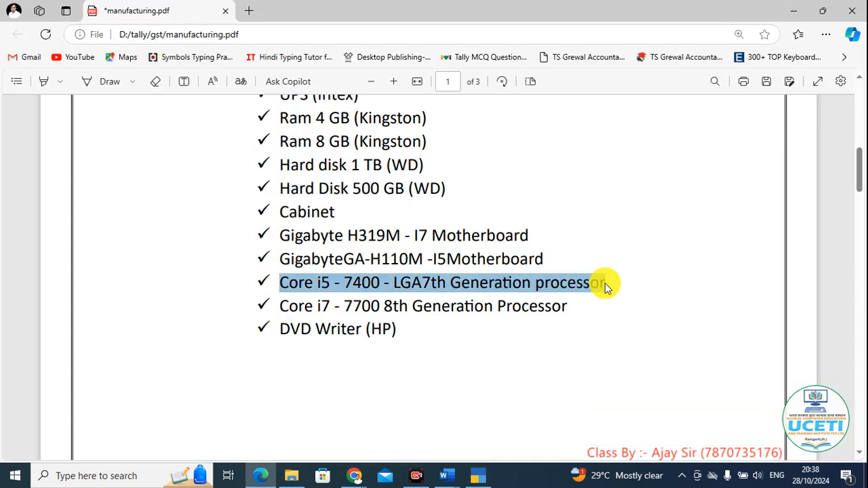
key(ctrl+c)
key(alt+Tab)
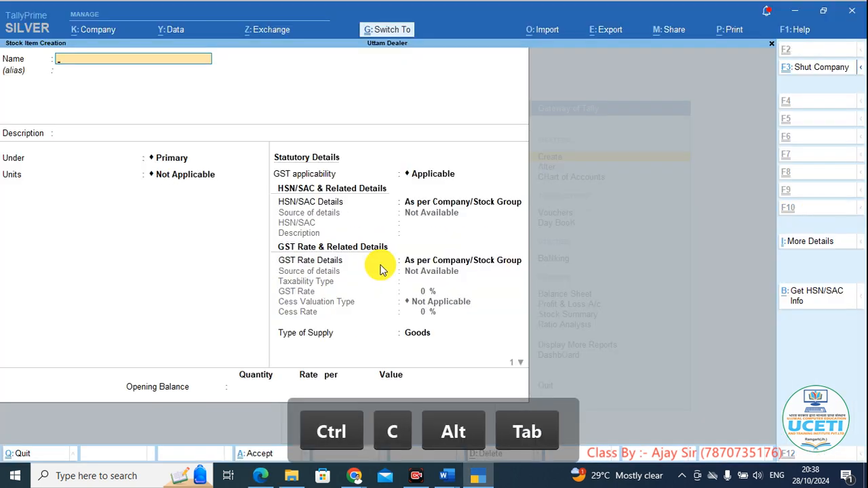
key(ctrl+alt+v)
key(Return)
Place Core i5 - 7400 - LGA7th Generation processor under Computer Part with unit pcs and save the stock item.
key(Return)
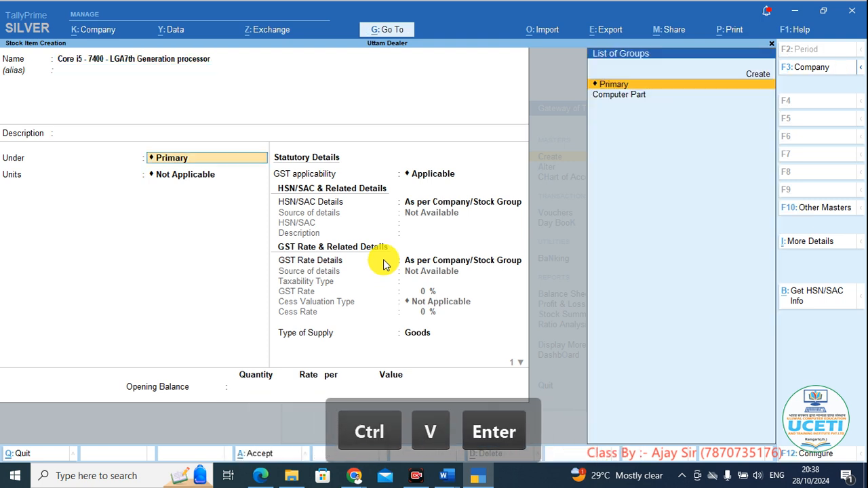
key(Down)
key(Return)
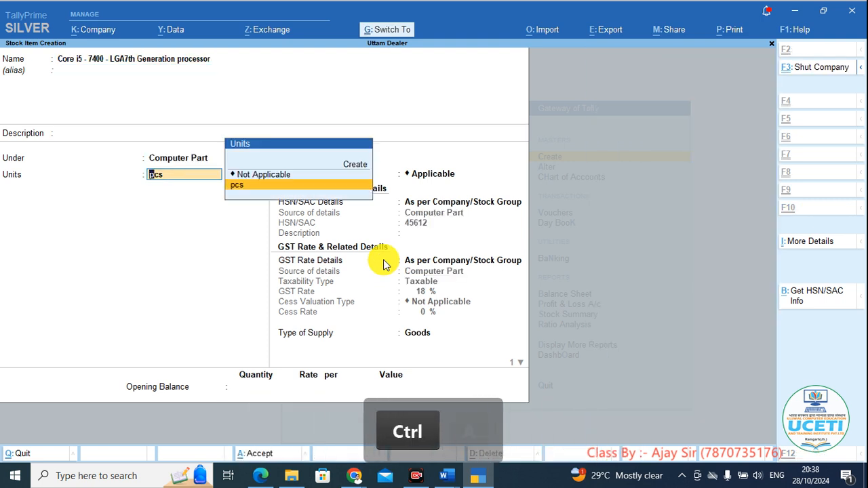
key(ctrl+a)
Copy Core i7 - 7700 8th Generation Processor from the PDF list into the next stock item's name in TallyPrime.
key(alt+Tab)
scroll(291, 205, down, 2)
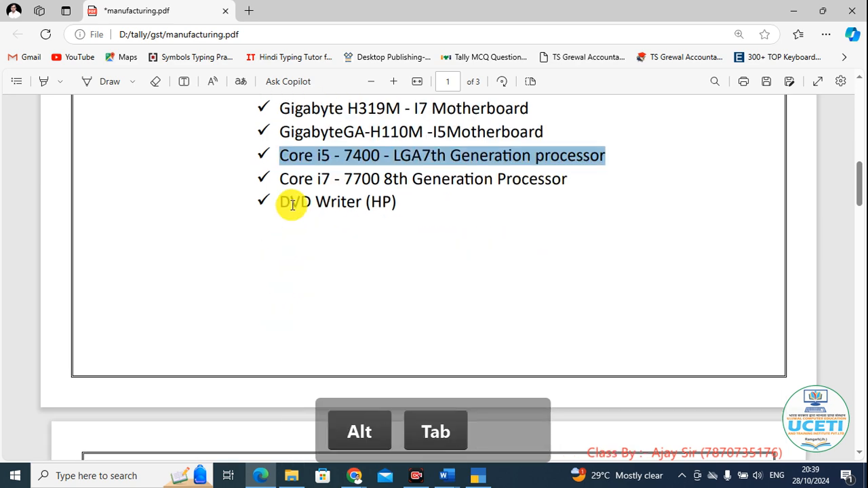
drag(283, 178, 557, 192)
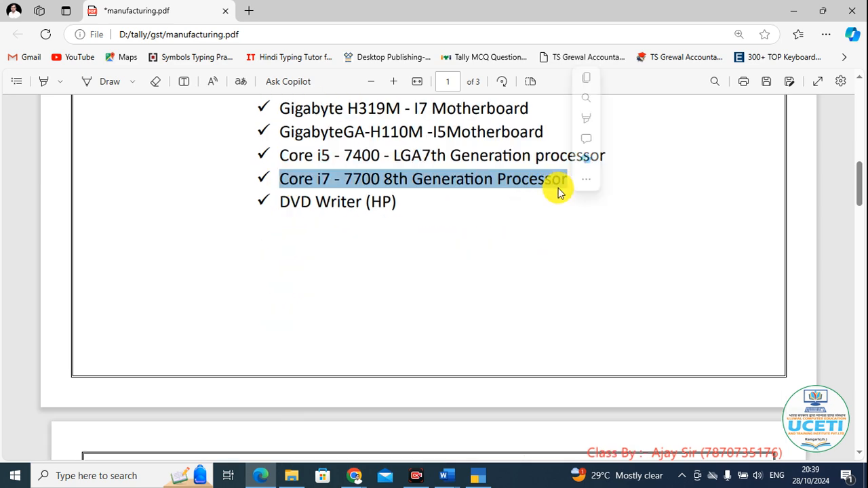
key(ctrl+c)
key(alt+Tab)
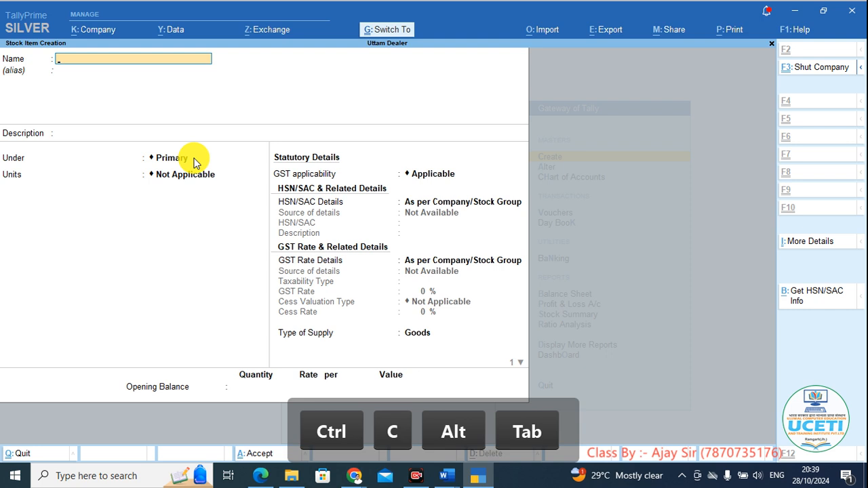
key(ctrl+v)
key(Return)
Place Core i7 - 7700 8th Generation Processor under Computer Part with unit pcs and save the stock item.
key(Return)
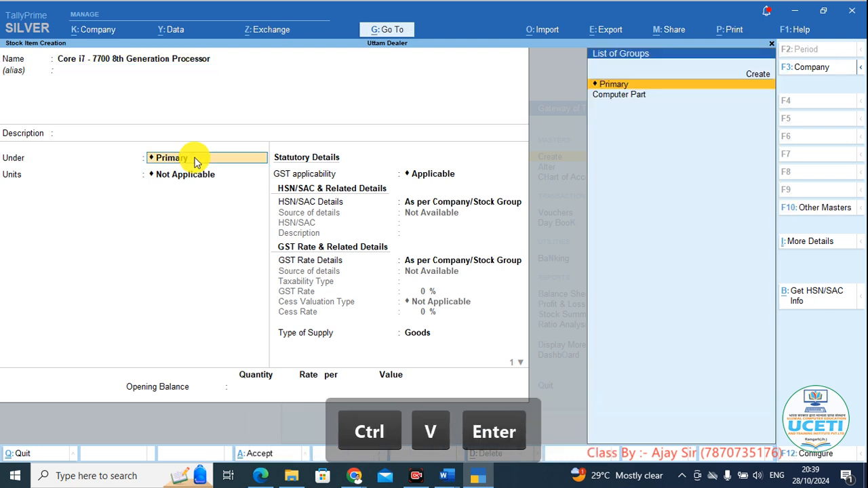
key(Down)
key(Return)
key(Return)
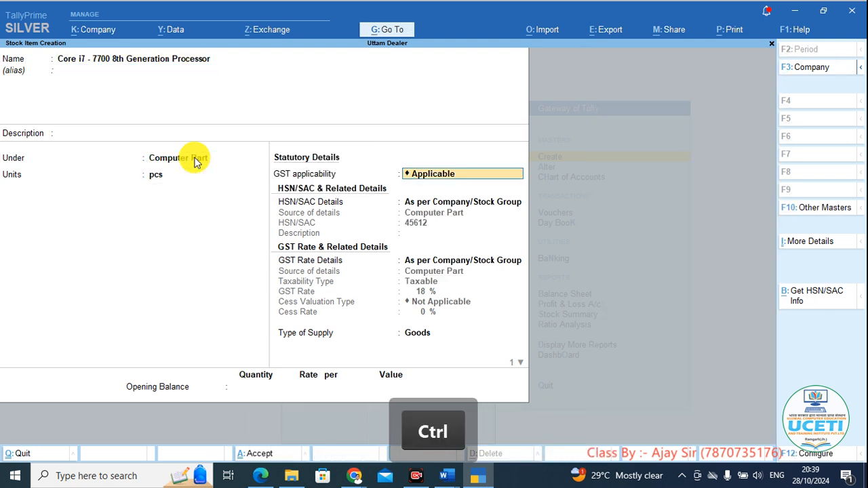
key(ctrl+a)
Copy DVD Writer (HP) from the PDF list into the next stock item's name in TallyPrime.
key(alt+Tab)
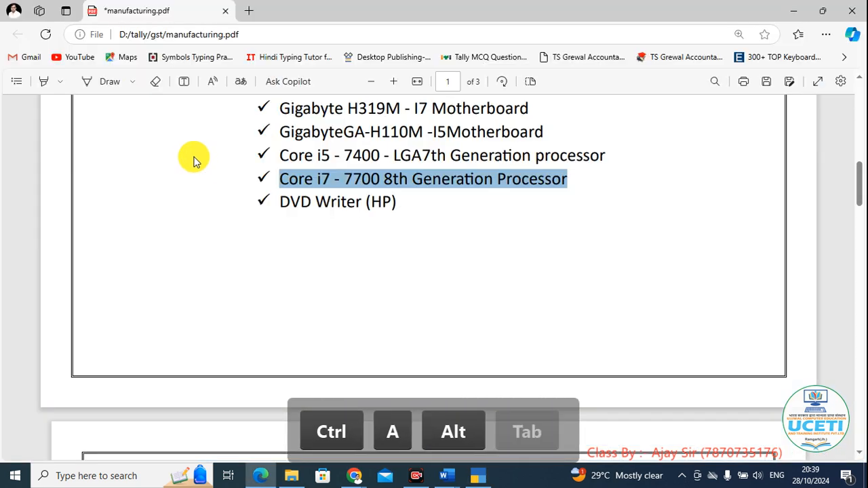
scroll(301, 135, down, 3)
scroll(301, 135, up, 3)
drag(281, 200, 405, 214)
key(ctrl+c)
key(alt+Tab)
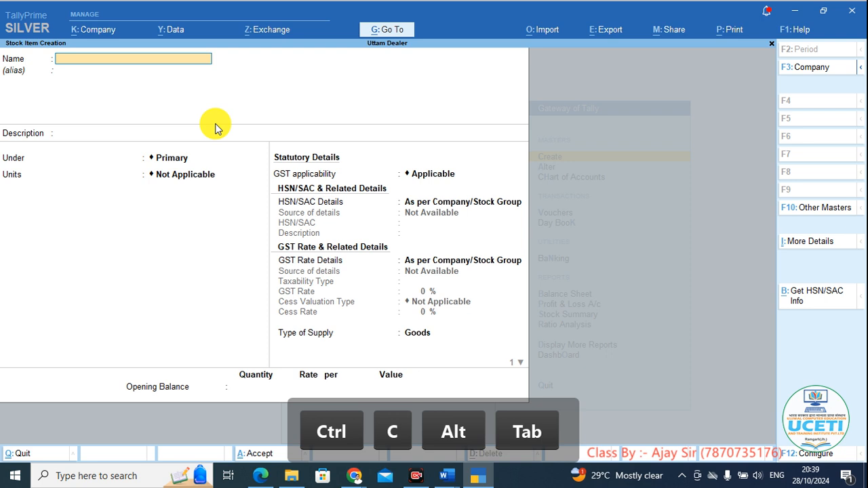
key(ctrl+v)
key(Return)
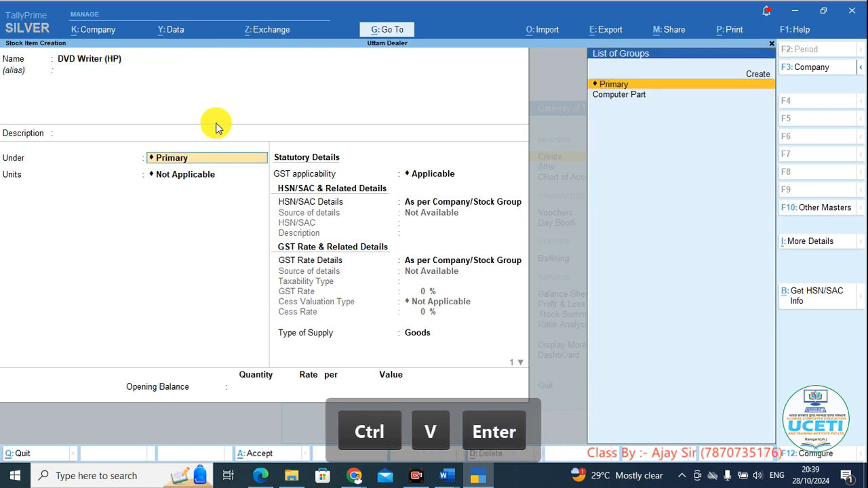
Place DVD Writer (HP) under Computer Part with unit pcs and save the stock item.
key(Return)
key(Down)
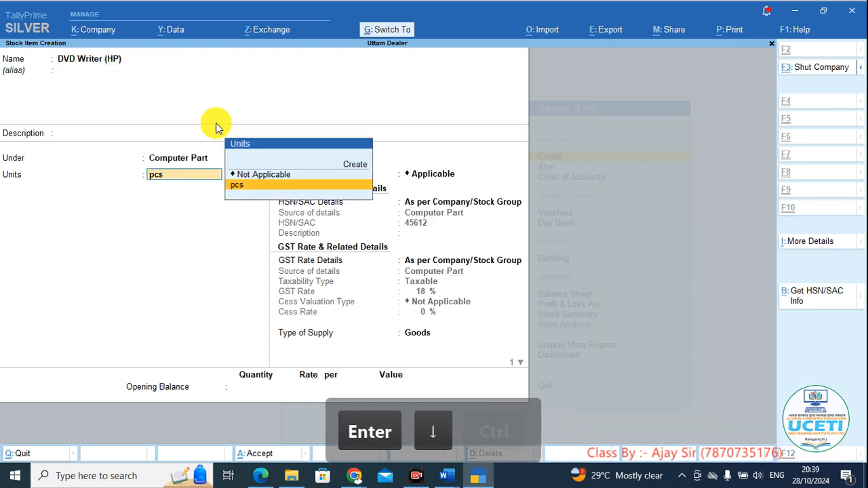
key(ctrl+a)
Leave stock item creation and open a new Purchase voucher in TallyPrime for the purchase described on page 2 of the PDF.
key(alt+Tab)
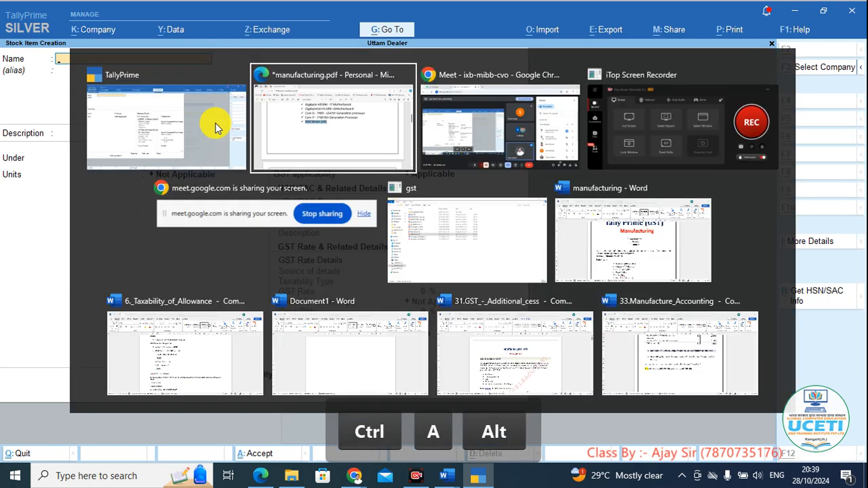
scroll(284, 210, down, 5)
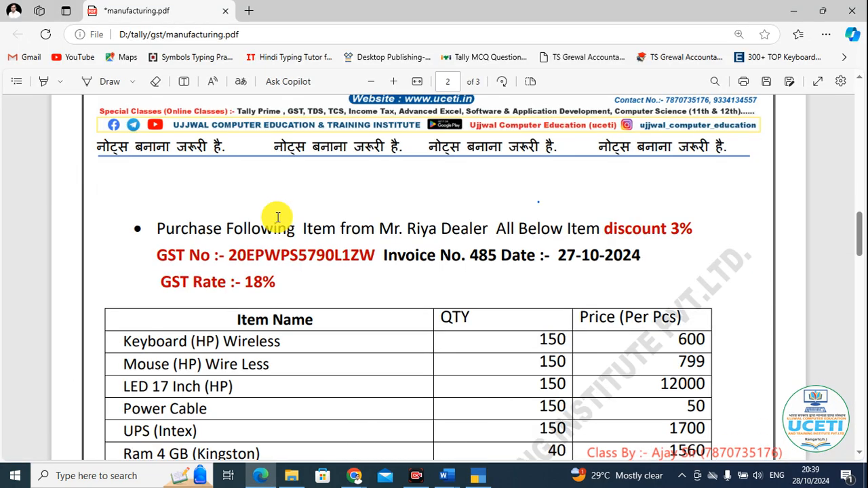
scroll(348, 287, up, 1)
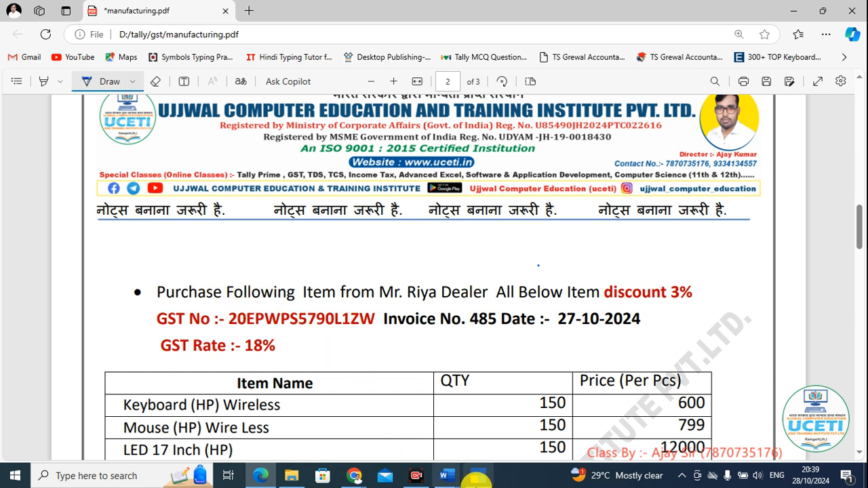
click(477, 479)
key(Escape)
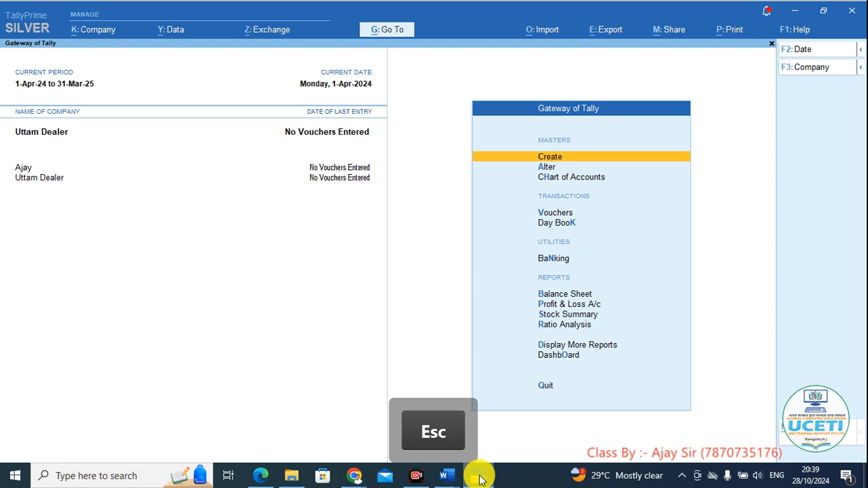
key(Down)
key(Down)
key(Down)
key(Return)
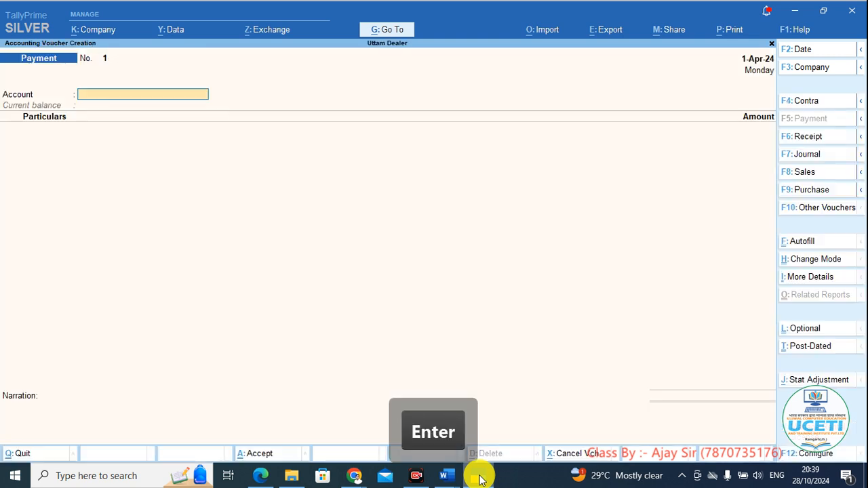
key(F9)
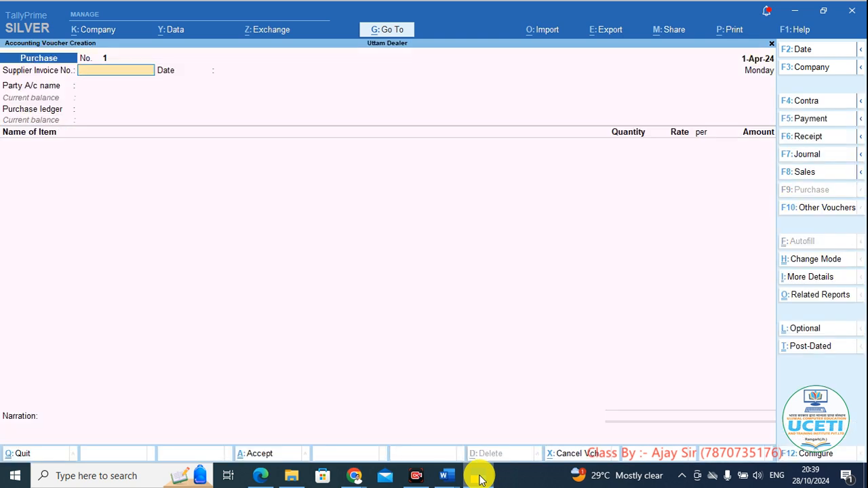
Copy invoice number 485 from the PDF into the purchase voucher's supplier invoice number and accept 1-Apr-24 as the invoice date.
key(alt+Tab)
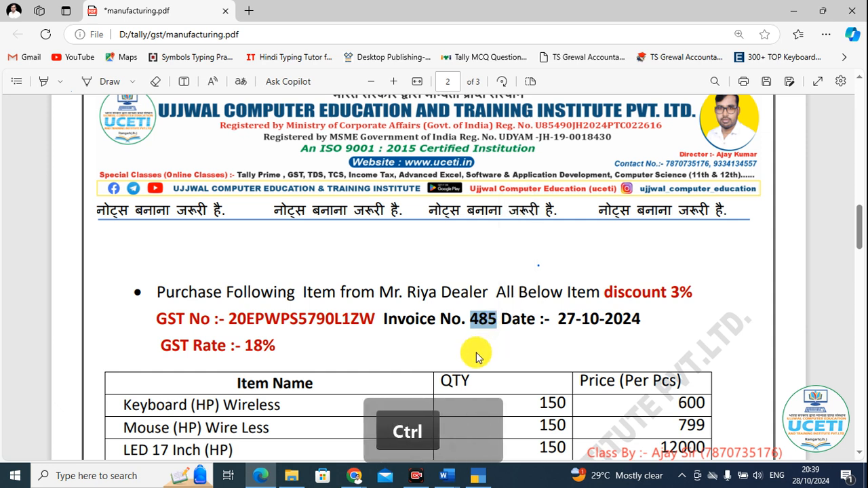
key(ctrl+c)
key(alt+Tab)
key(ctrl+alt+v)
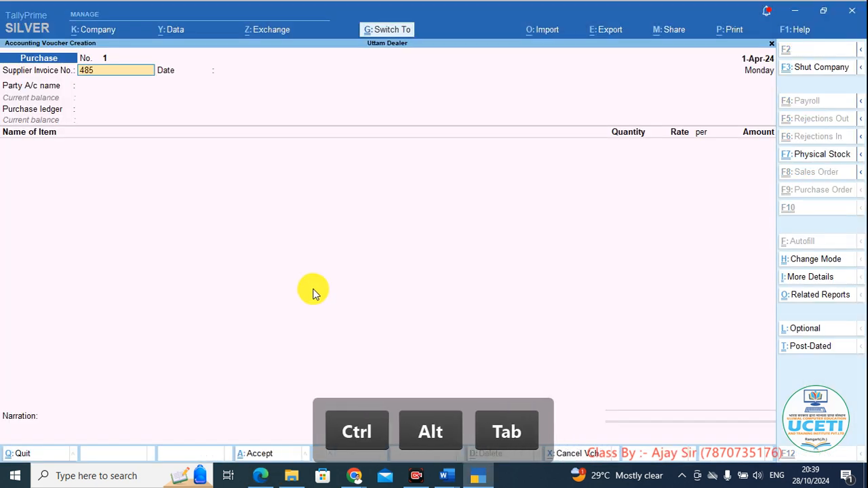
key(Return)
key(Return)
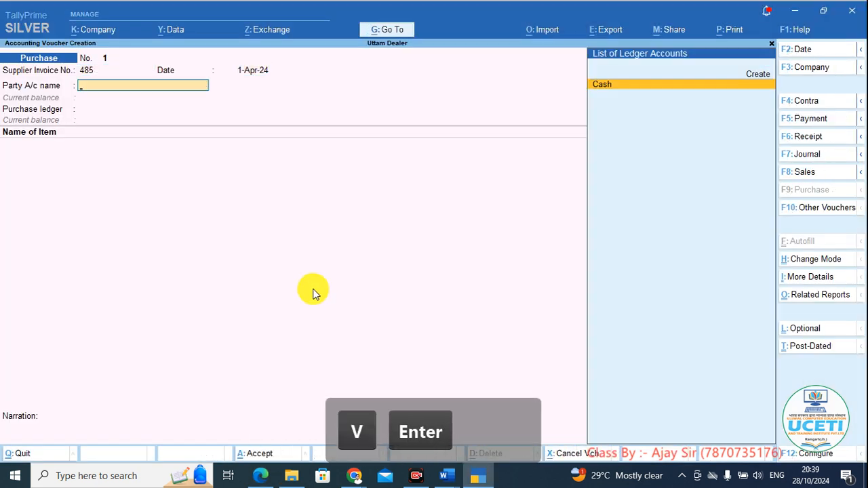
Check the purchase date in the PDF and set the Purchase voucher's date to 27.10.2024 in TallyPrime.
key(F2)
key(alt+Tab)
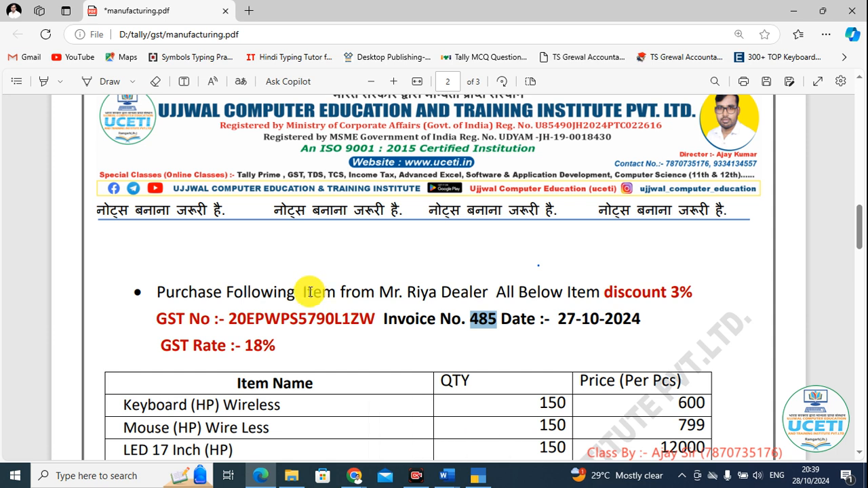
key(alt+Tab)
text(2)
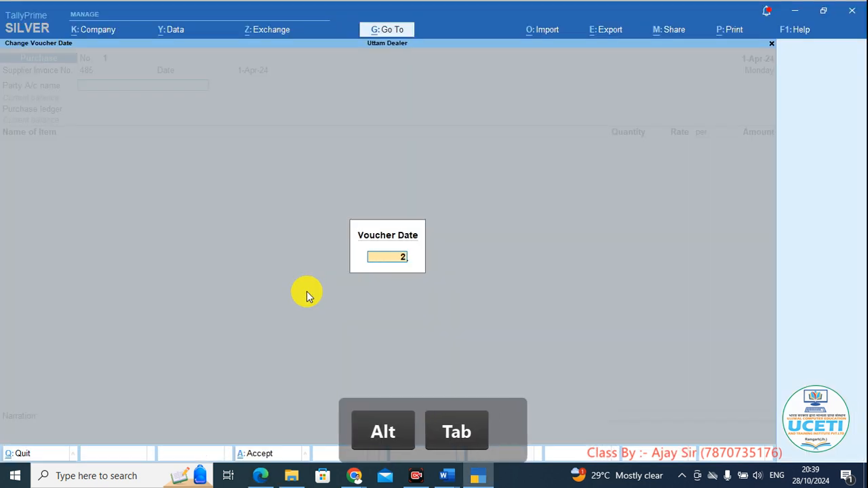
text(4)
key(BackSpace)
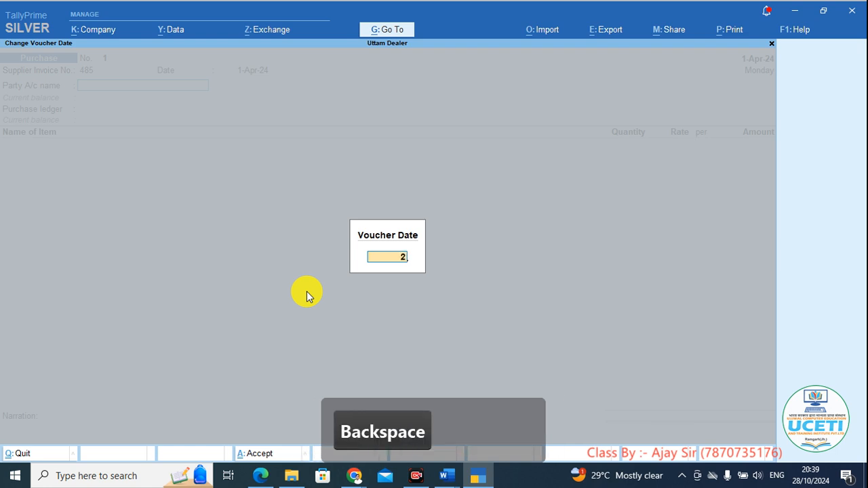
text(7.10.)
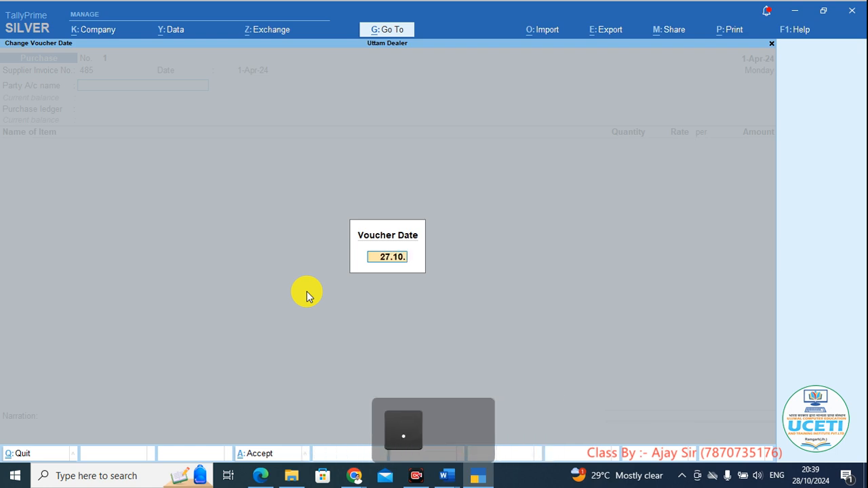
text(2024)
key(Return)
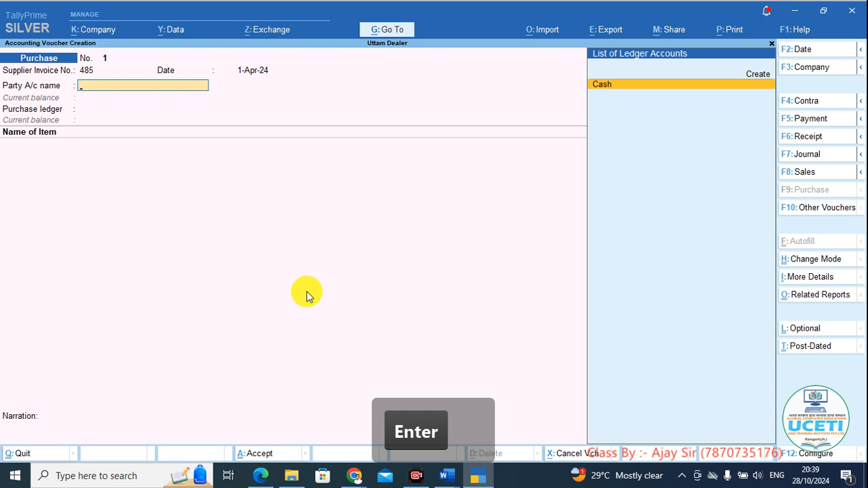
Return to the supplier invoice date and set it to 27-10-2024.
key(BackSpace)
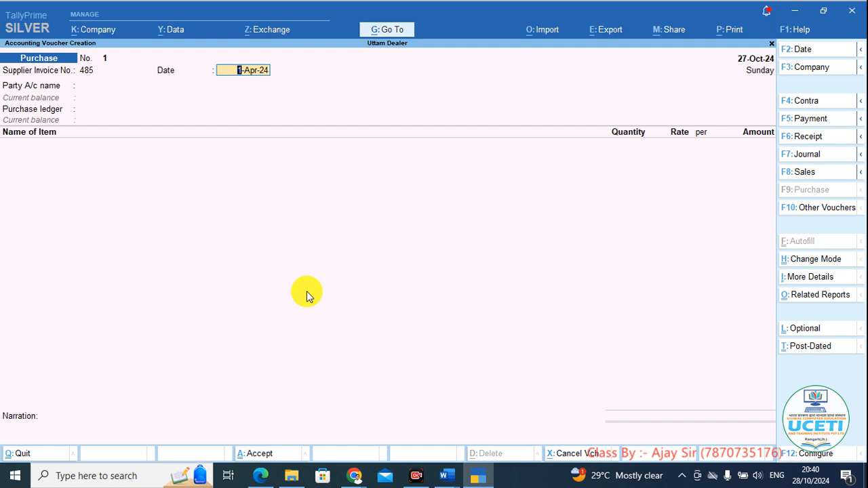
text(27)
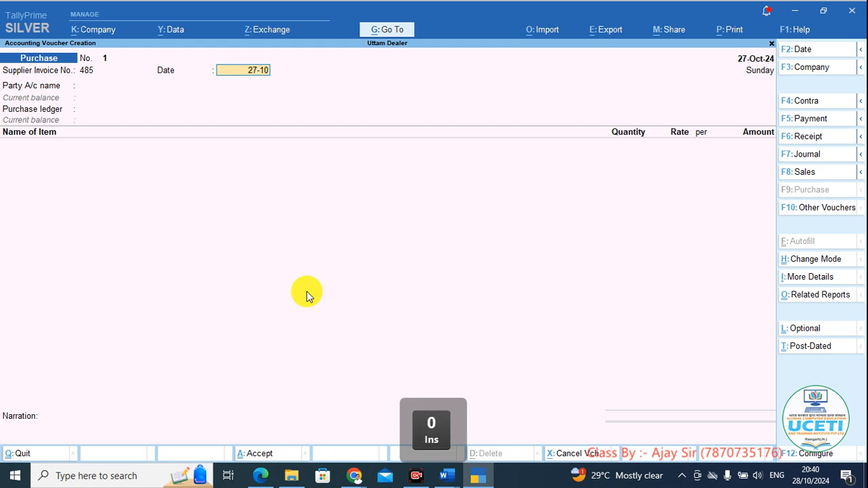
text(-10)
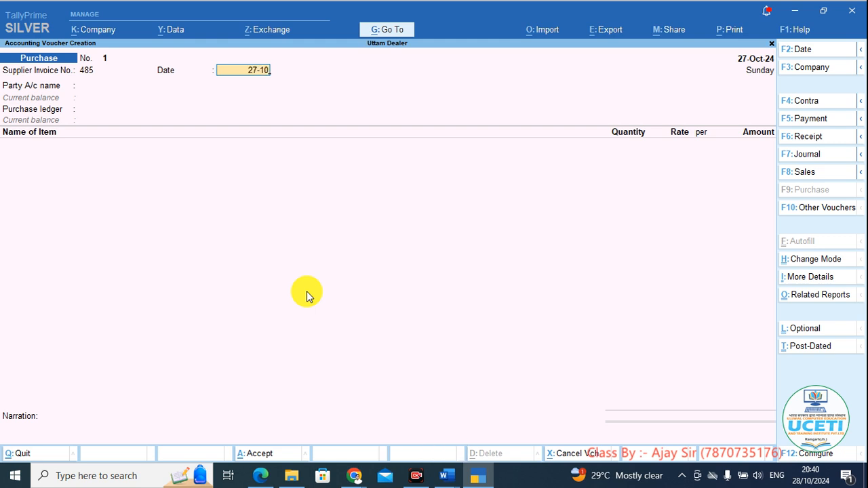
text(-2024)
key(Return)
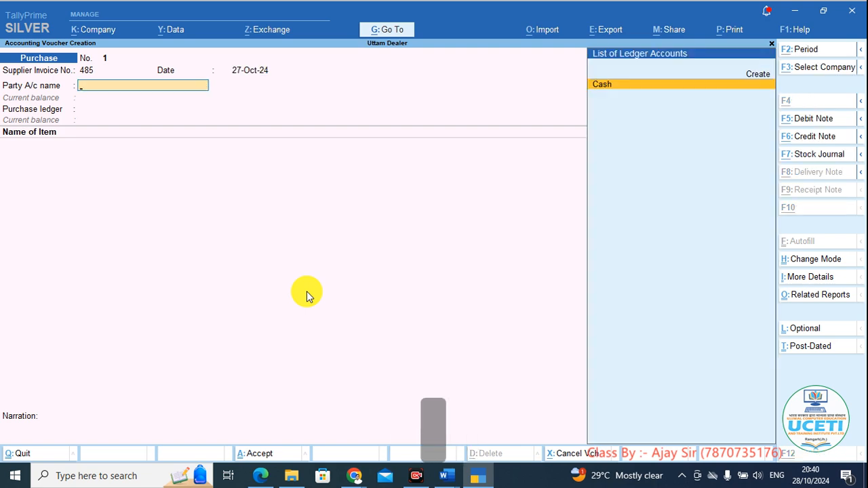
Strike out "Mr." in the PDF and copy Riya Dealer into the name of a new party ledger in TallyPrime.
key(alt+Tab)
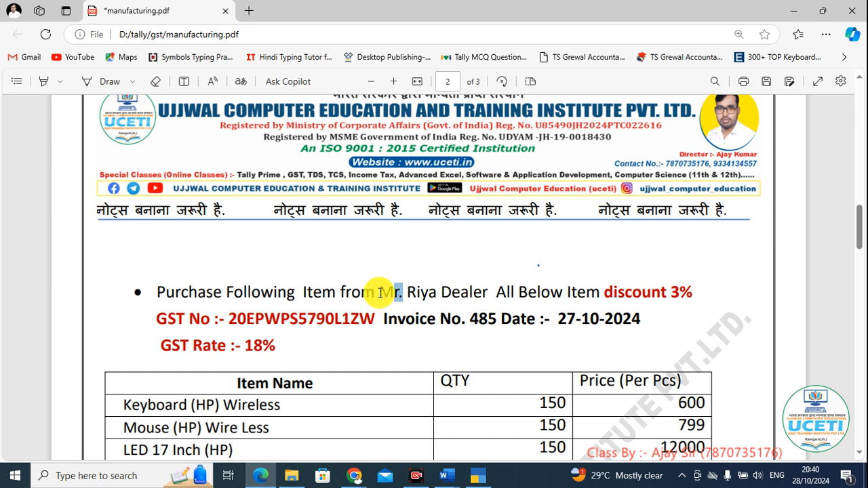
click(95, 83)
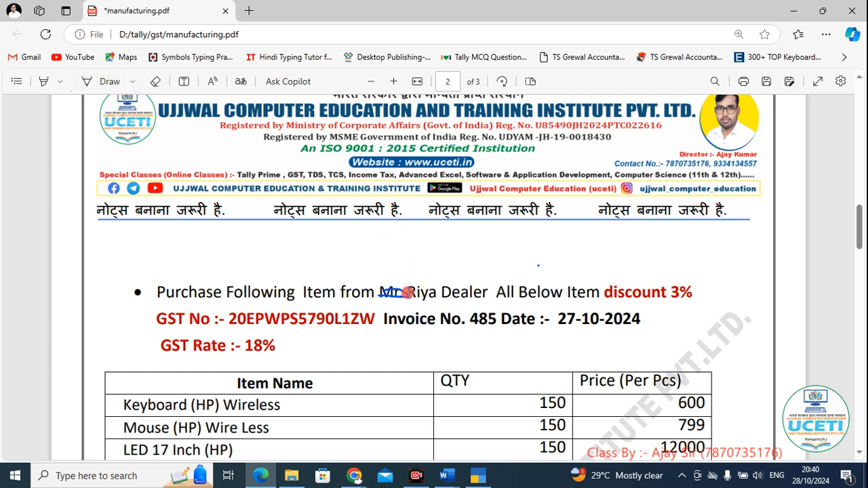
drag(407, 292, 489, 294)
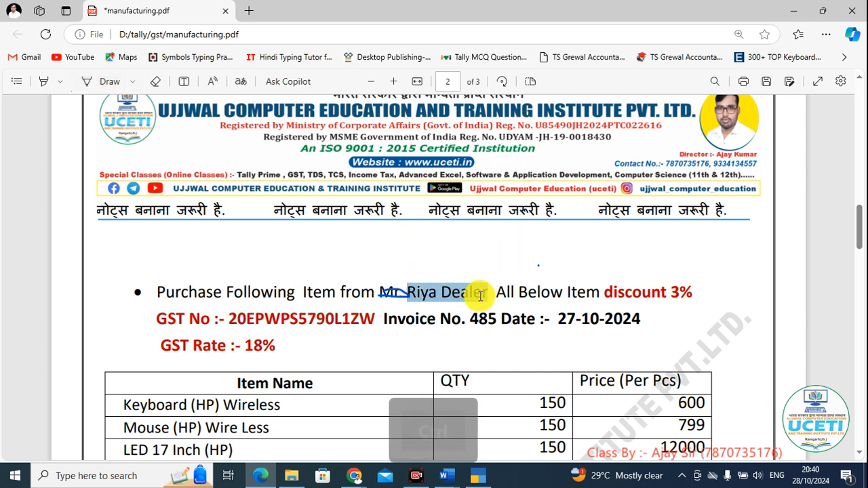
key(ctrl+c)
key(alt+Tab)
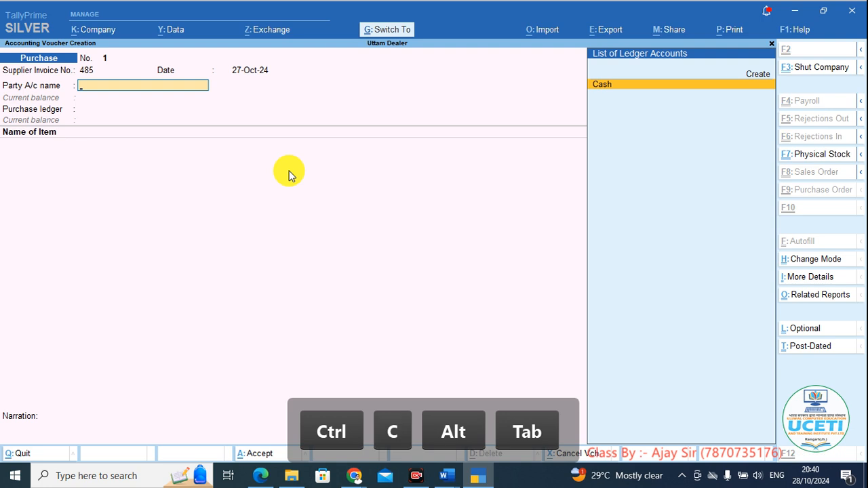
key(ctrl+v)
key(alt+c)
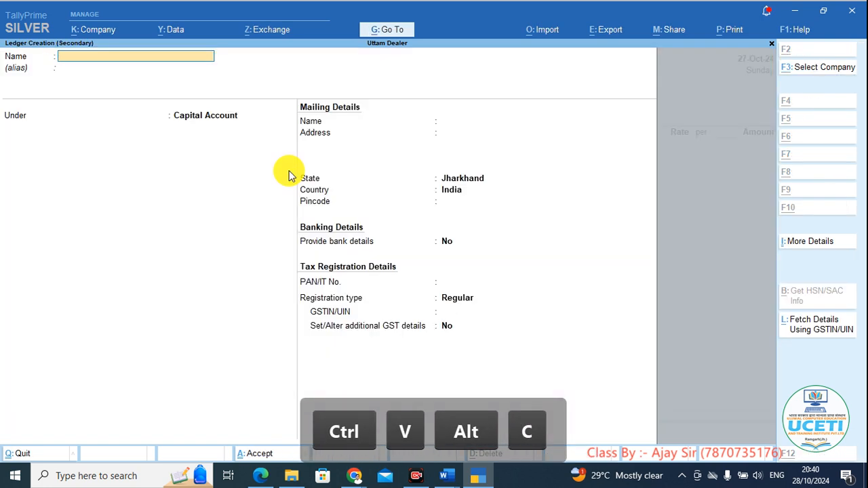
key(ctrl+v)
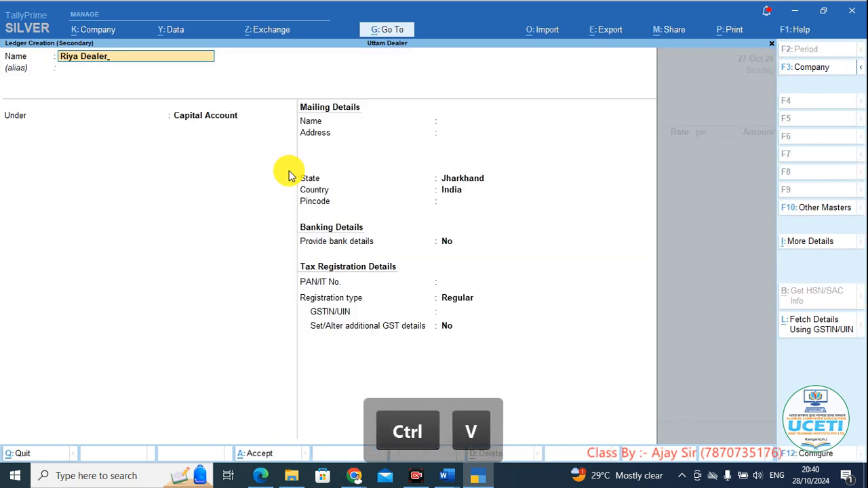
Place the Riya Dealer ledger under Sundry Creditors, leaving its alias and address blank.
key(Return)
key(Return)
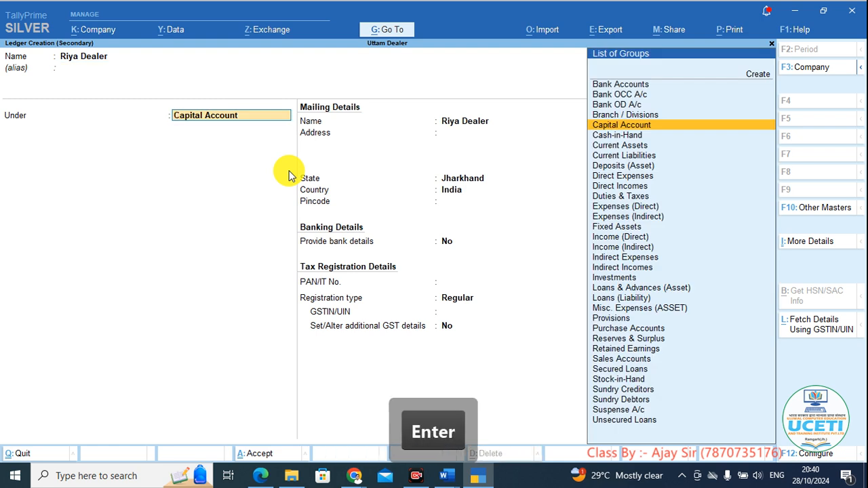
text(Sun)
key(Up)
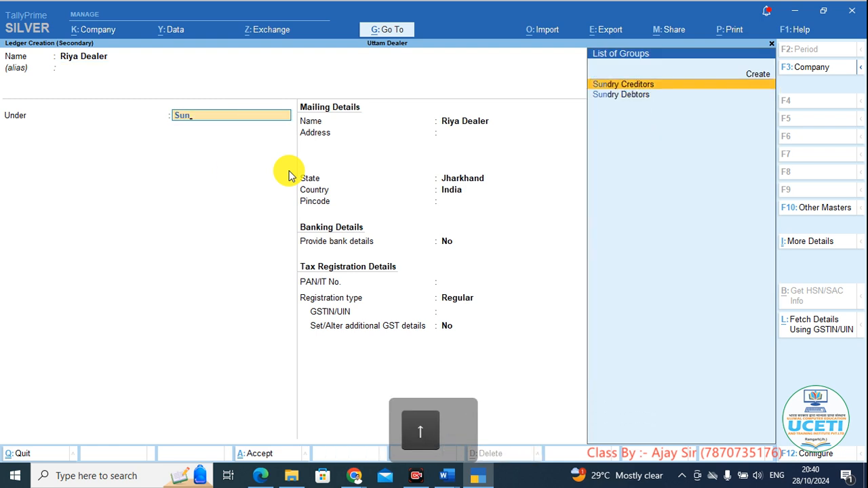
text(n)
key(Return)
key(Return)
key(Return)
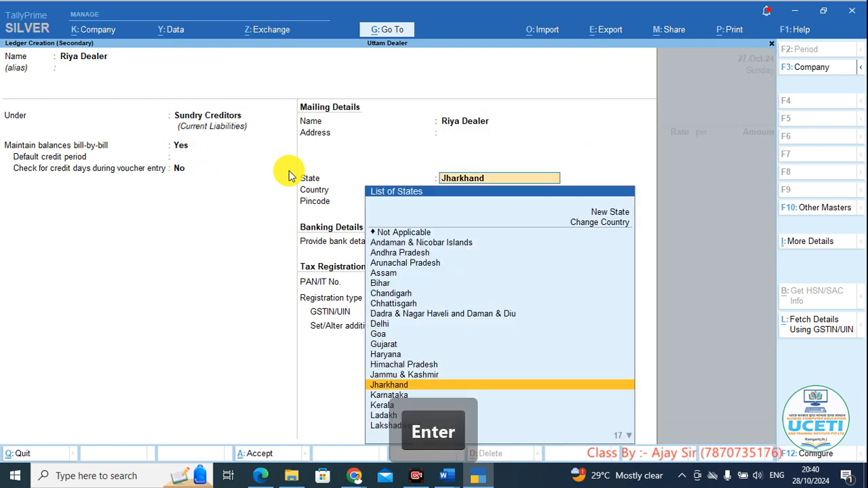
Check the supplier's GST number in the PDF and accept Jharkhand, India and the Regular registration type in the ledger.
key(alt+Tab)
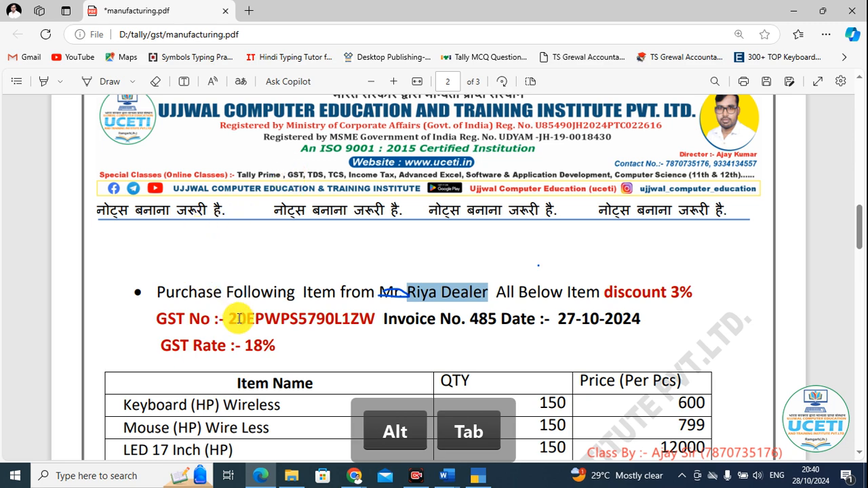
key(alt+Tab)
key(Return)
key(Return)
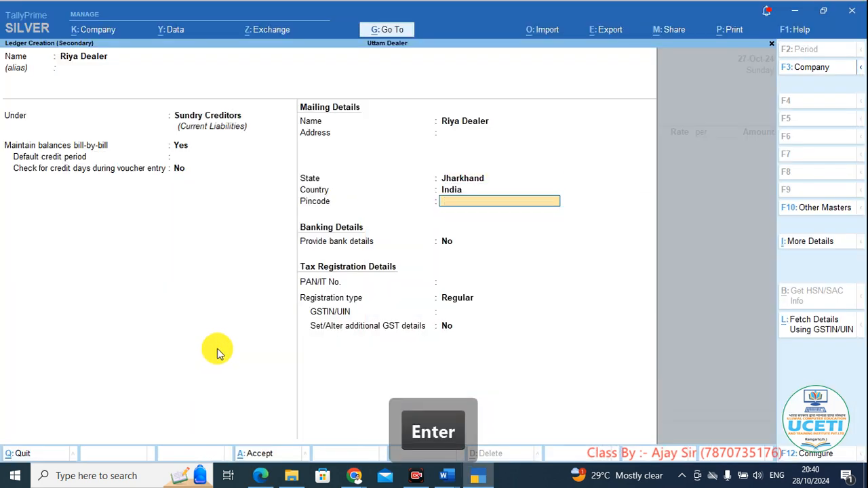
key(Return)
key(Return)
key(Return)
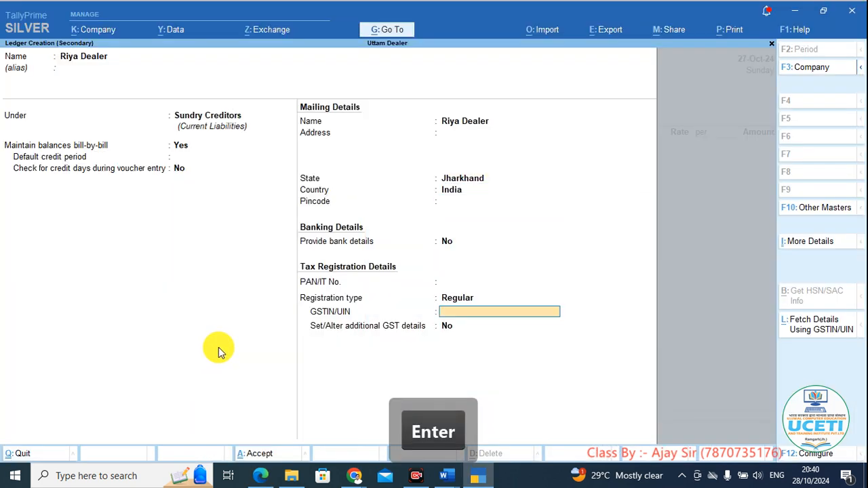
Copy the supplier's GST number from the PDF into the ledger's GSTIN/UIN and save the ledger.
key(alt)
key(alt+Tab)
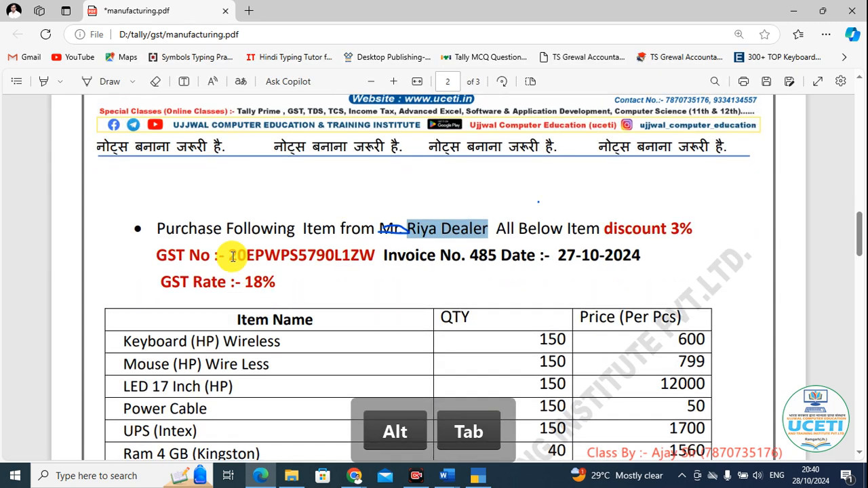
drag(266, 256, 368, 255)
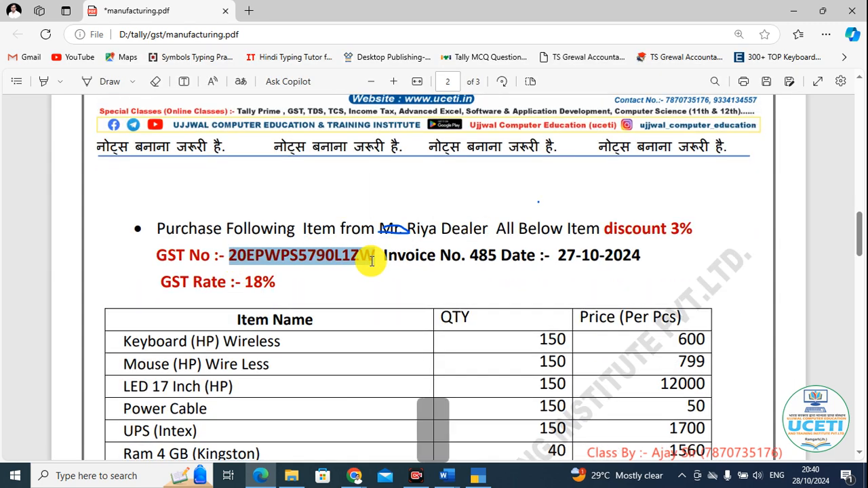
key(ctrl+c)
key(alt+Tab)
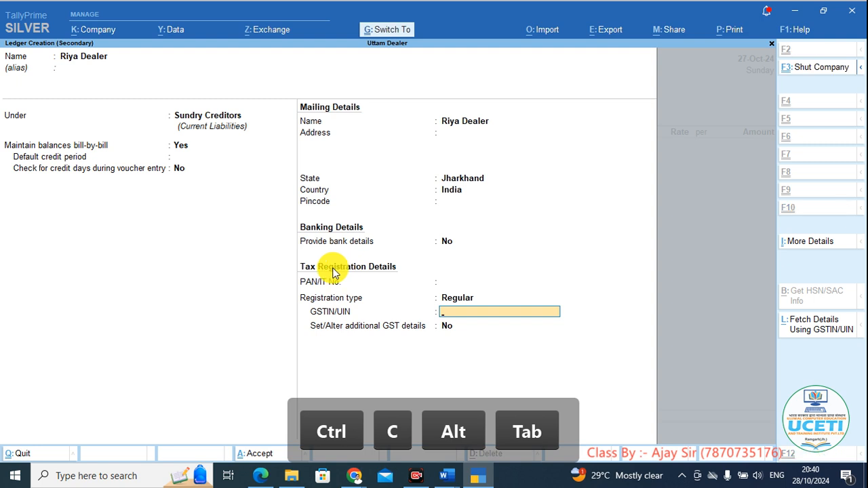
key(ctrl+v)
key(Return)
key(Return)
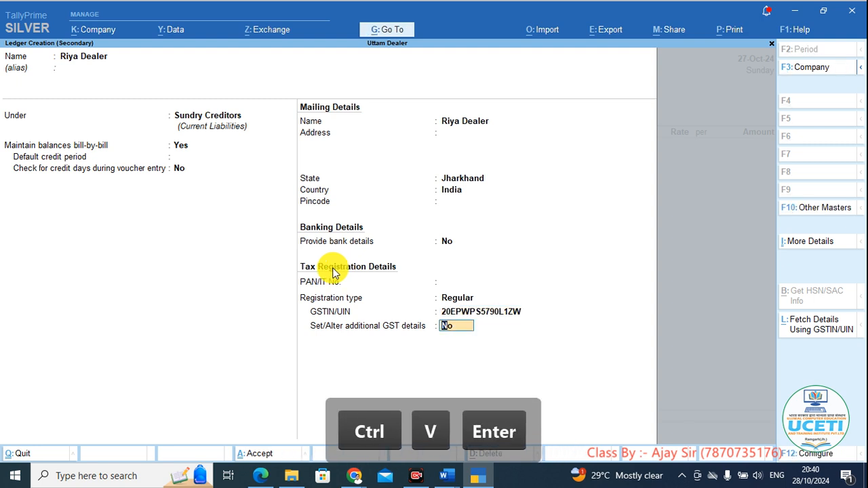
key(ctrl+a)
Leave the voucher's receipt details blank and accept the supplier's party details with Jharkhand as place of supply.
key(Return)
key(Return)
key(Return)
key(Return)
key(Return)
key(Return)
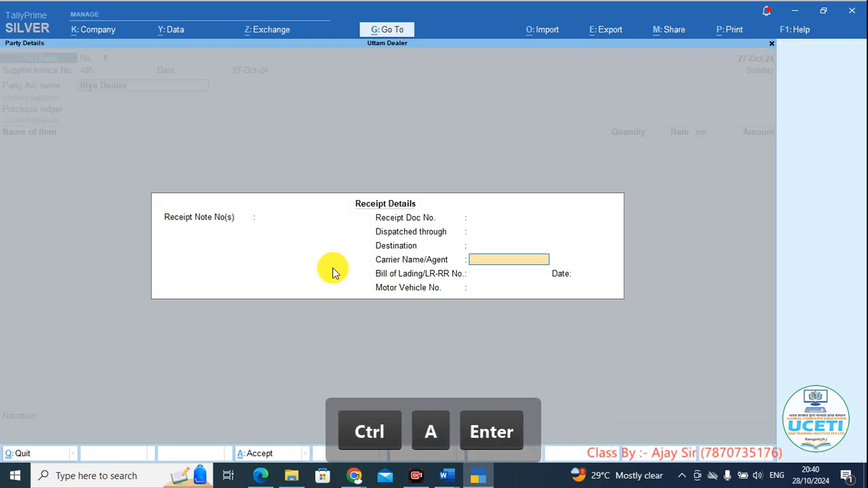
key(Return)
key(Return)
key(Return)
key(Return)
key(Return)
key(Return)
key(Return)
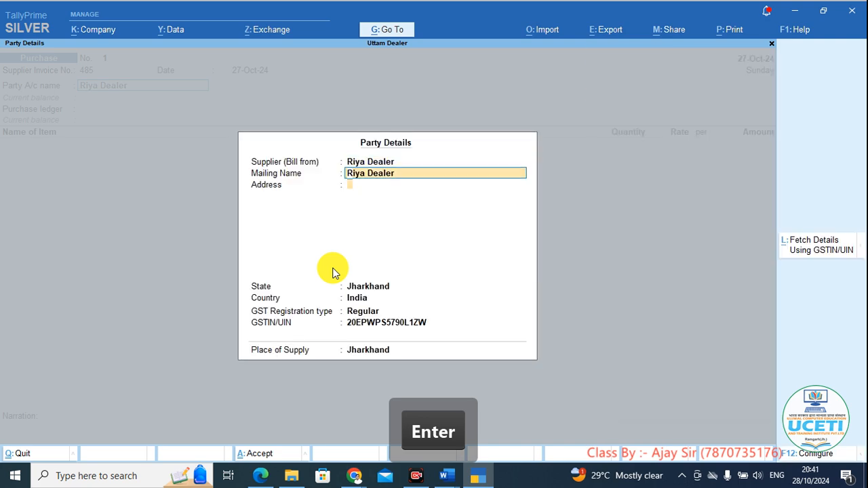
key(Return)
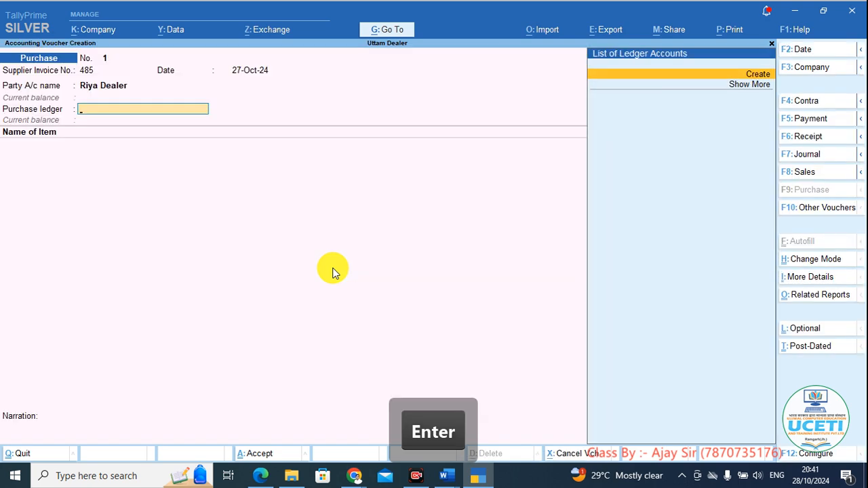
Start a new ledger named Purchase for the voucher's purchase ledger, without an alias.
key(alt+c)
text(Pur)
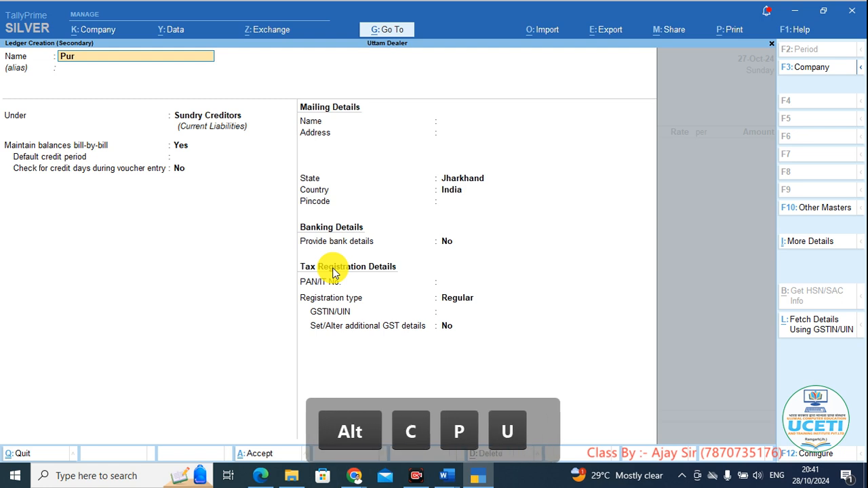
text(chase)
key(Return)
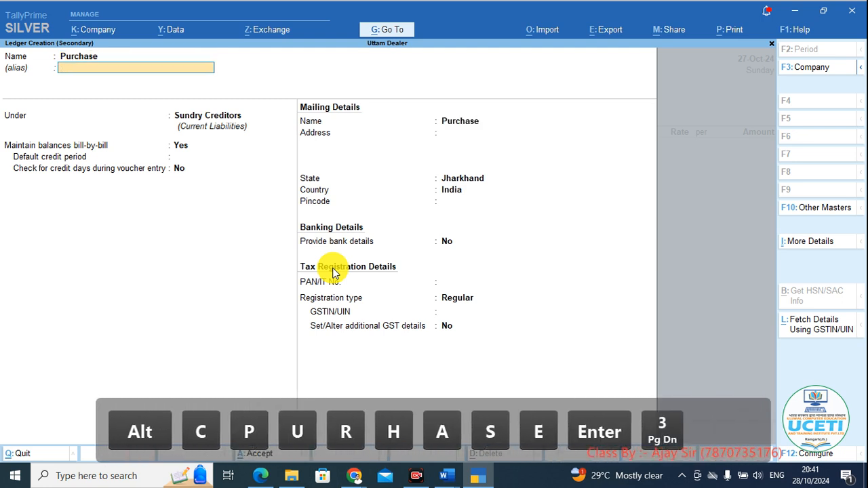
text(3)
key(BackSpace)
Place the Purchase ledger under Purchase Accounts and save it into the voucher.
key(Return)
key(Return)
key(BackSpace)
text(P)
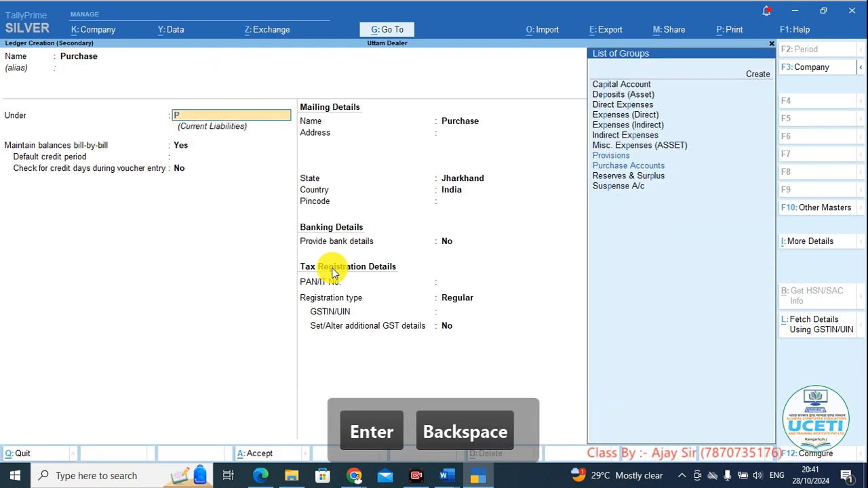
text(u)
key(Return)
key(ctrl+a)
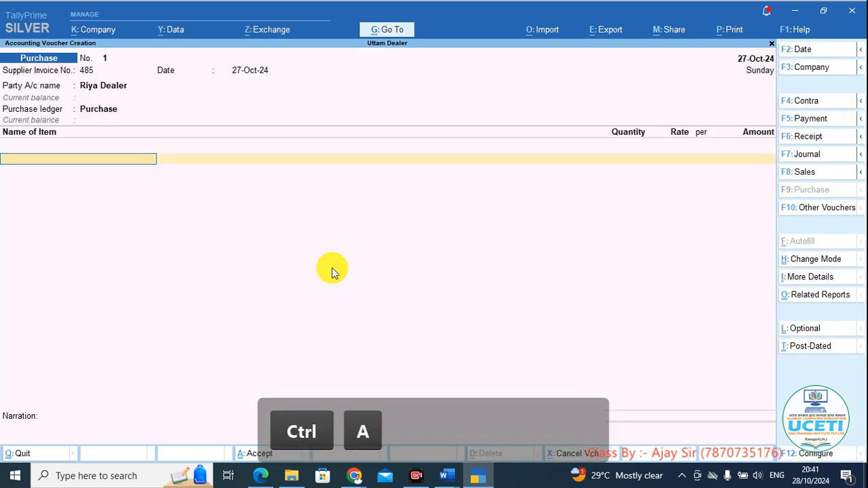
Check the first purchase item in the PDF and select Keyboard (HP) Wireless as the voucher's first stock item.
key(alt+Tab)
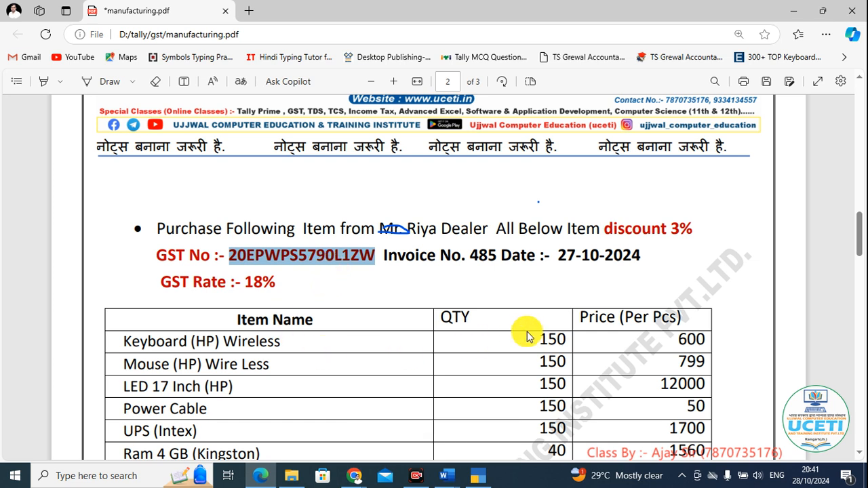
key(alt+Tab)
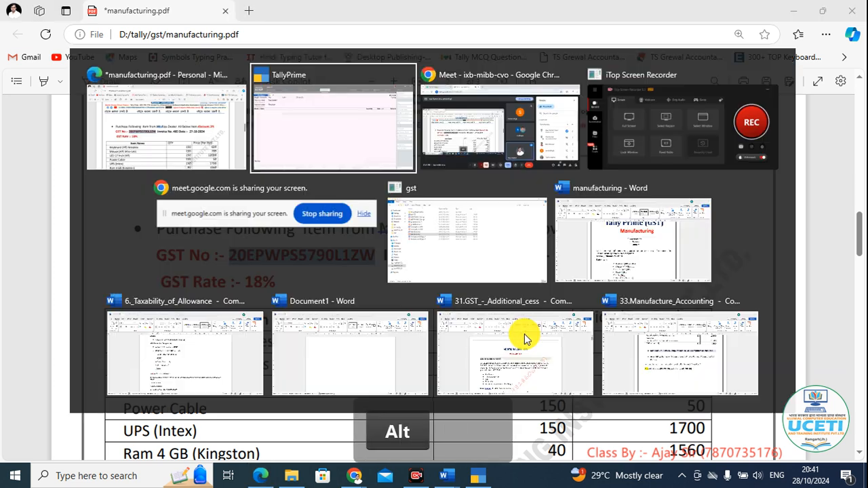
key(space)
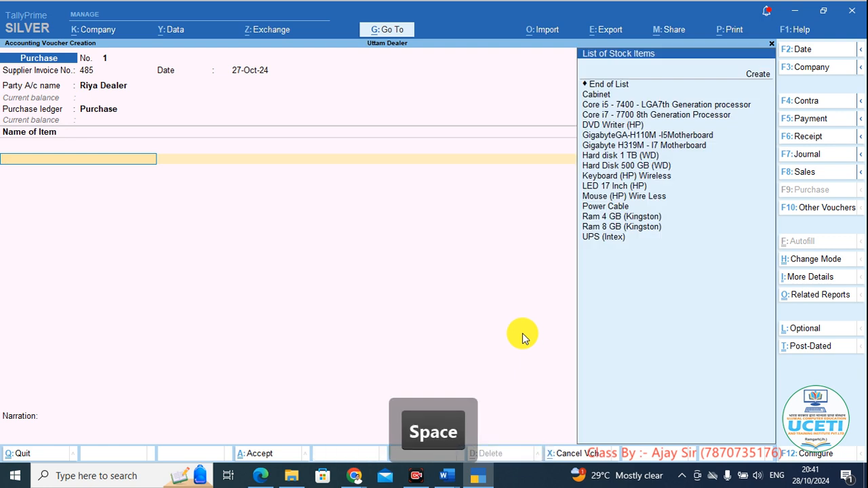
text(Hp)
key(Up)
key(Up)
key(Up)
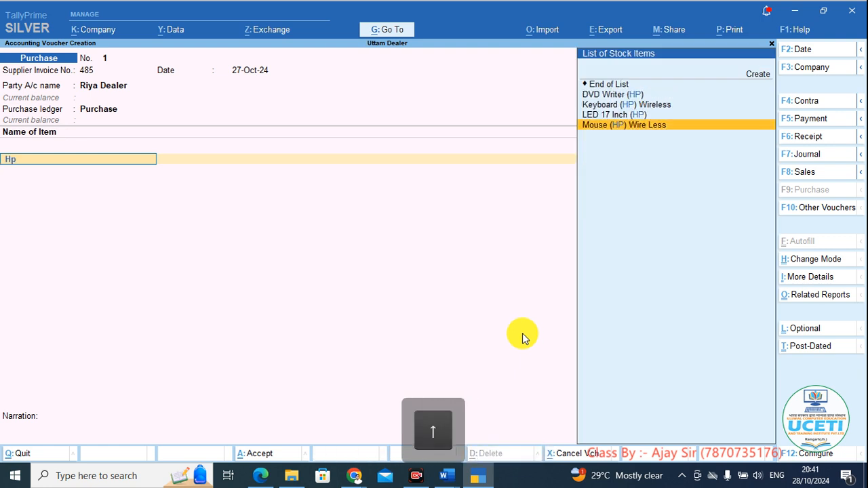
key(Return)
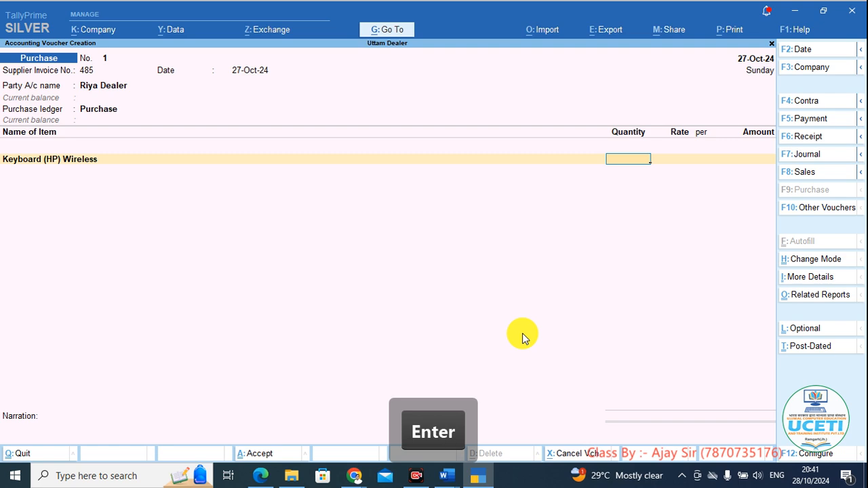
Enter the keyboard's quantity of 150 pcs and rate of 600 per piece from the PDF.
key(alt+Tab)
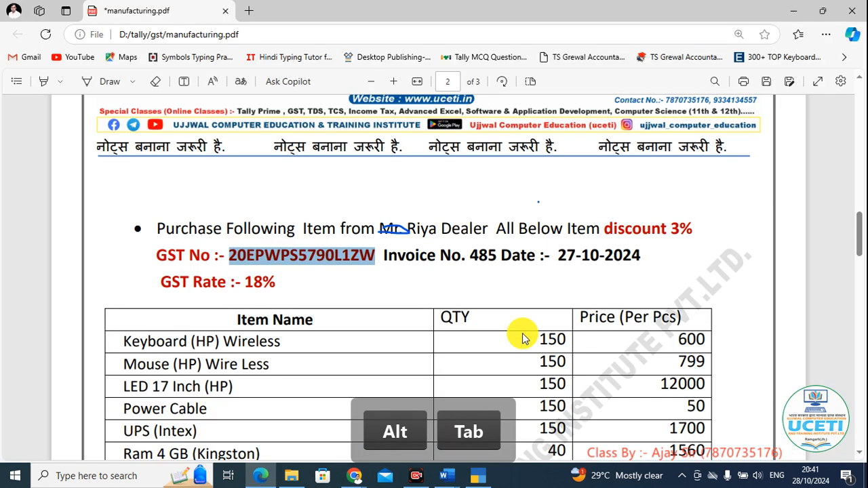
key(alt+Tab)
text(150)
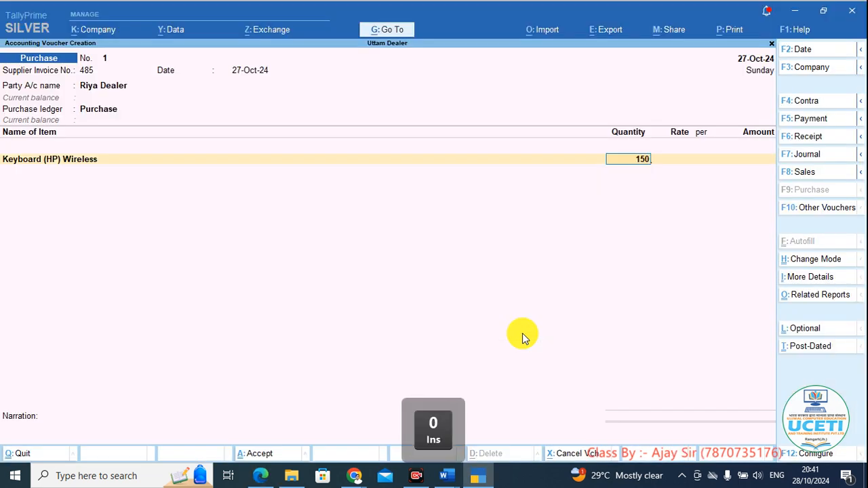
key(Return)
text(600)
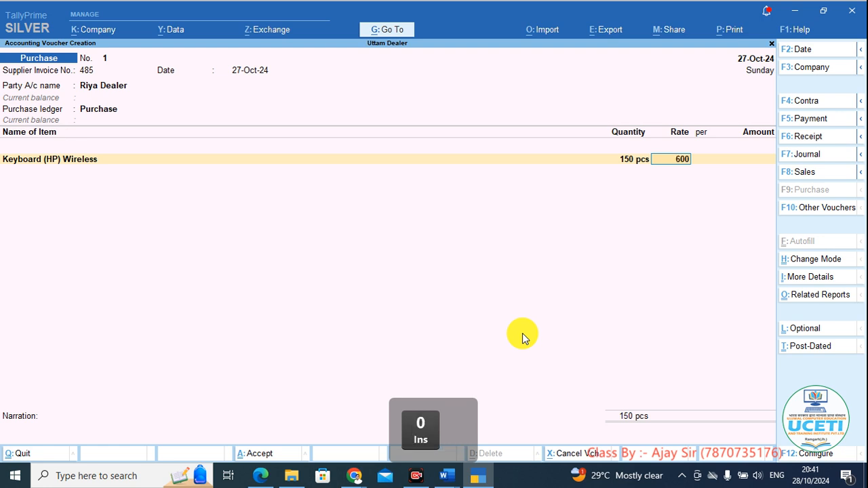
key(Return)
key(Return)
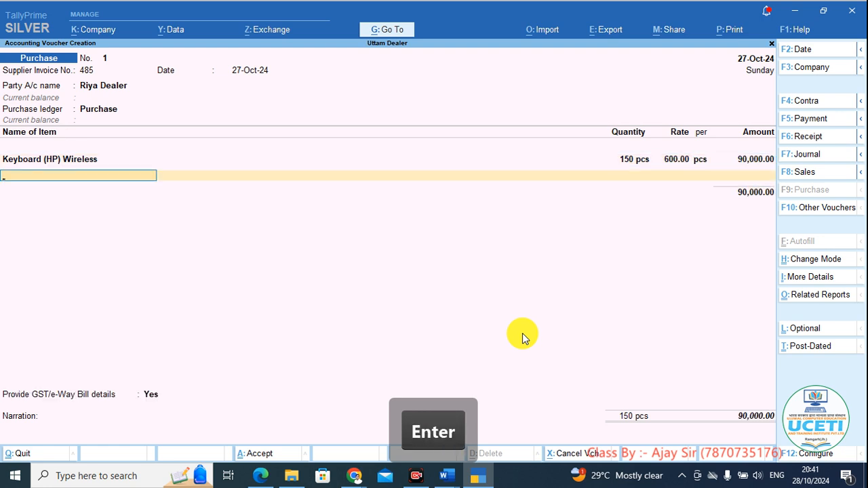
Copy the mouse's item name from the PDF and select Mouse (HP) Wire Less as the voucher's second stock item.
key(alt+Tab)
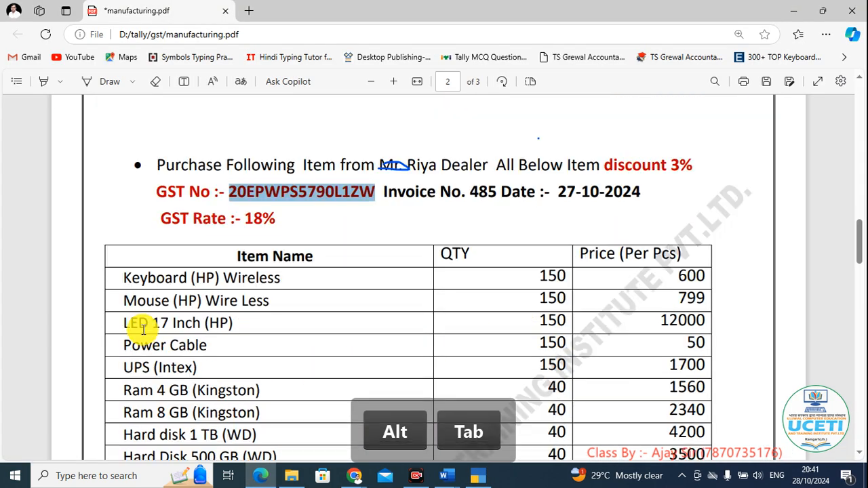
drag(126, 300, 301, 300)
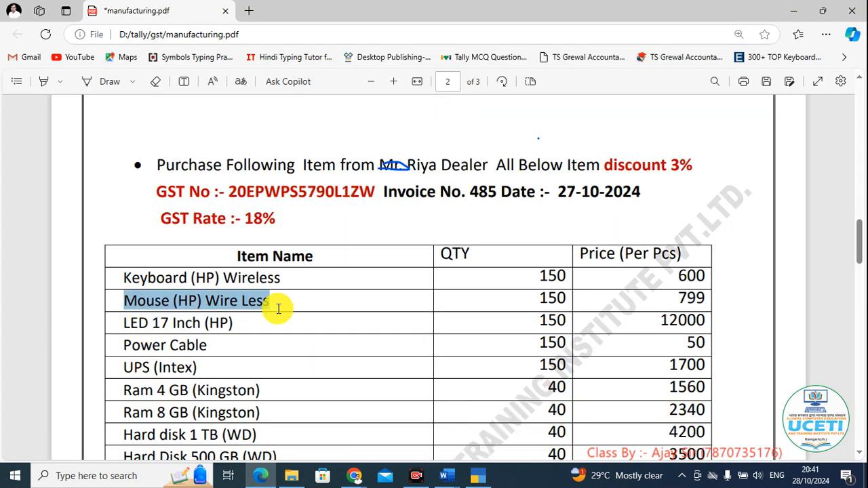
key(ctrl+c)
key(alt+Tab)
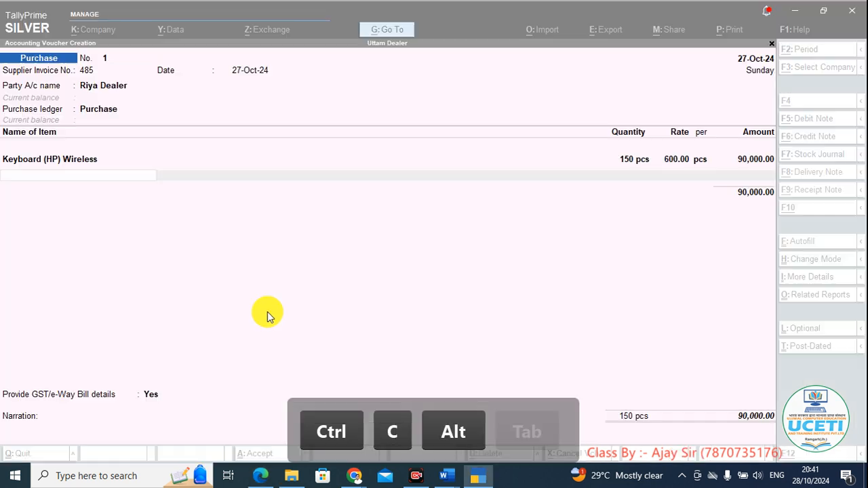
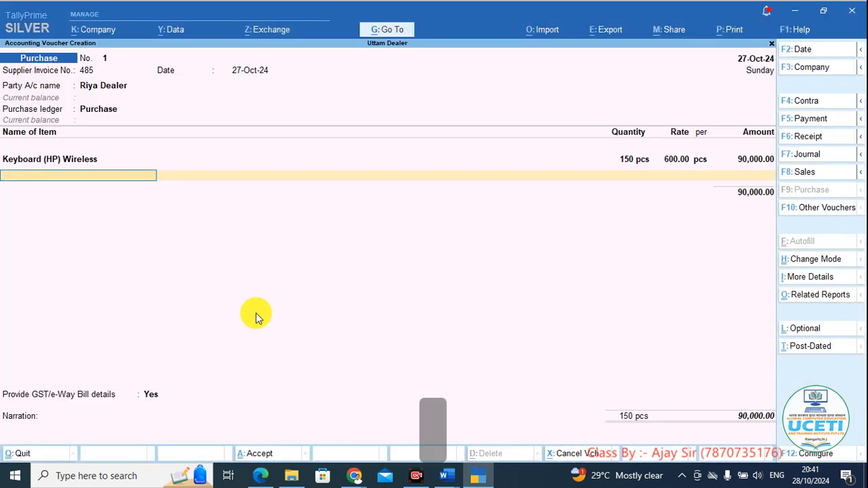
key(space)
key(Down)
key(Down)
key(Down)
key(Down)
key(Down)
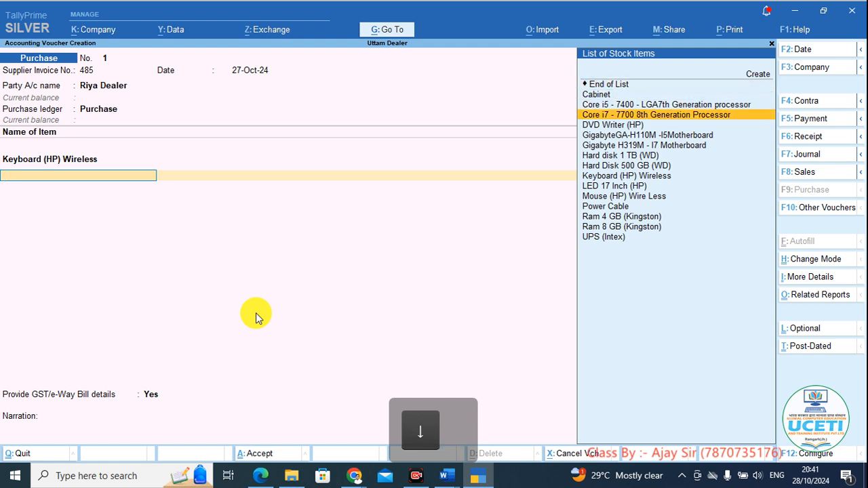
text(Hp)
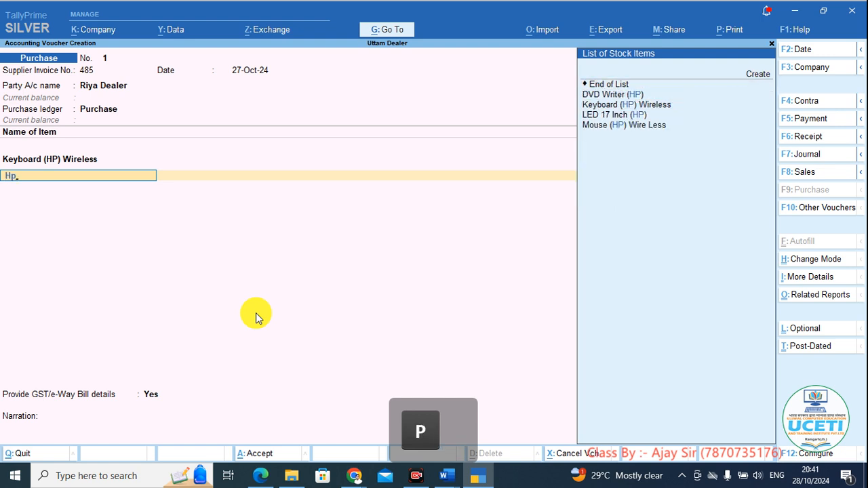
key(Up)
key(Return)
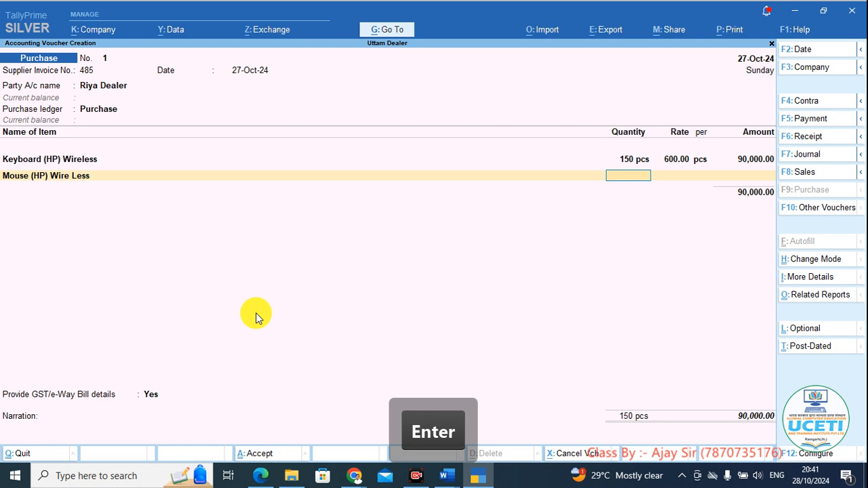
Enter a quantity of 15 pcs for the mouse and its rate of 799 per piece from the PDF.
key(Return)
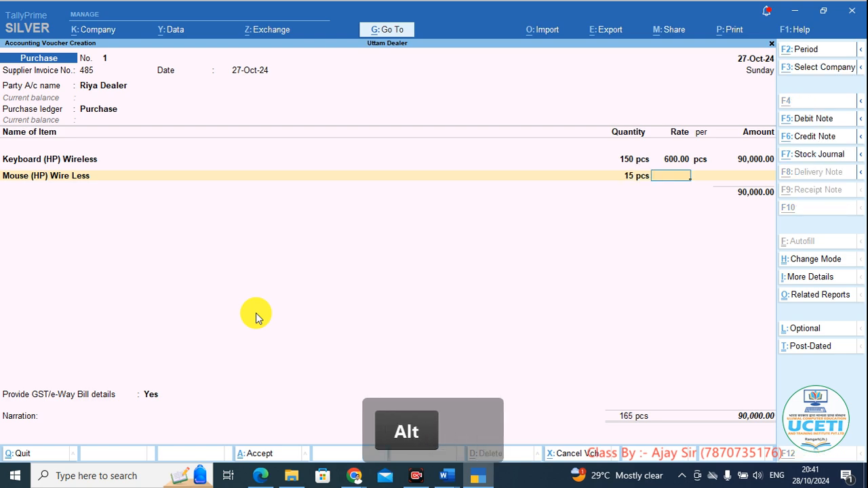
key(alt+Tab)
key(alt+Tab)
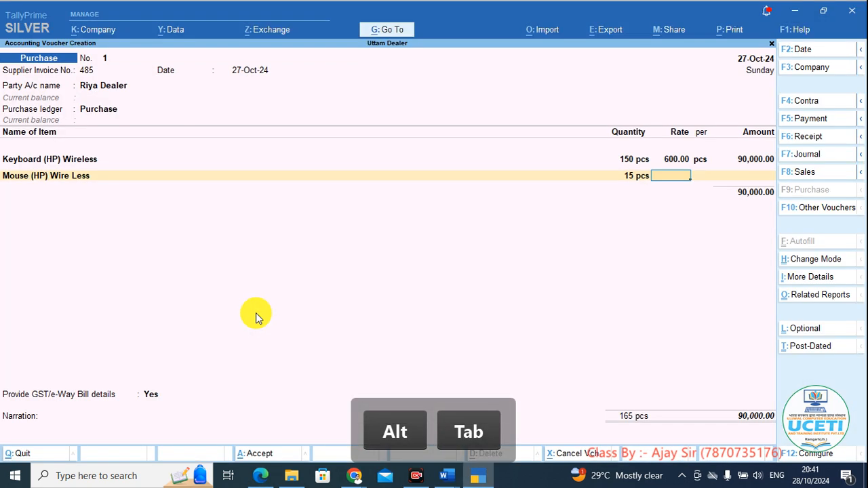
text(799)
key(Return)
key(Return)
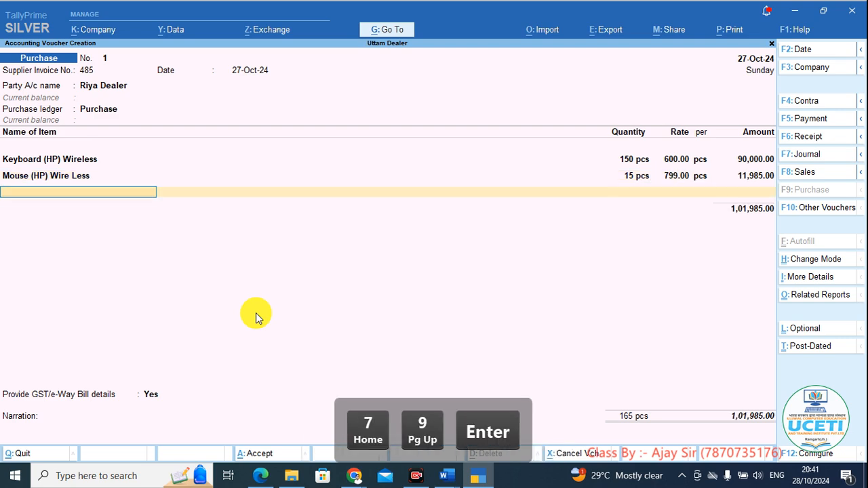
Add LED 17 Inch (HP) as the third item with the PDF's quantity of 150 pcs and rate of 12000 per piece.
key(alt+Tab)
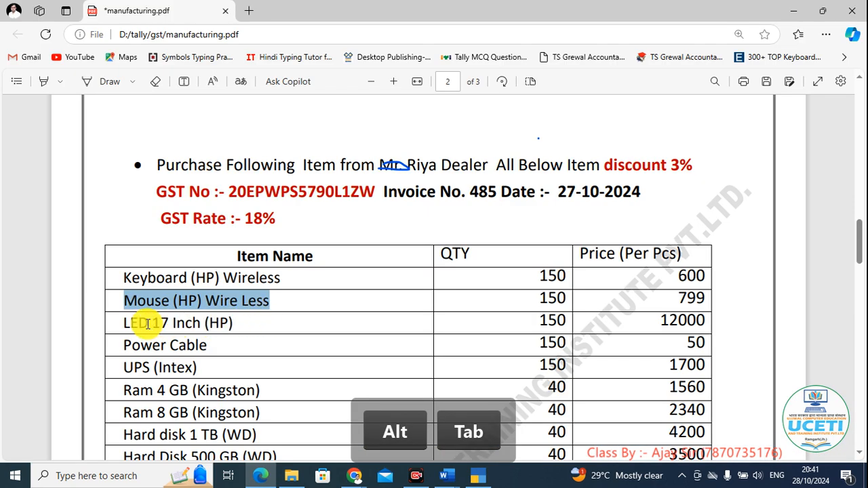
key(alt+Tab)
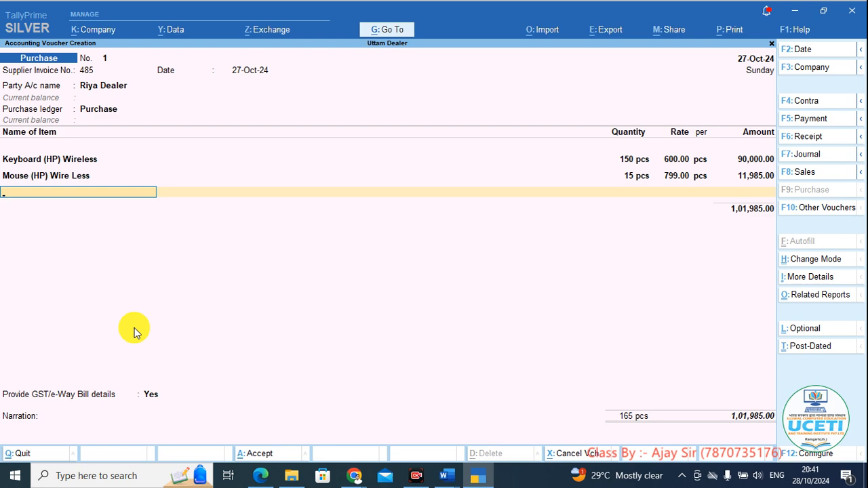
text(Led)
key(Return)
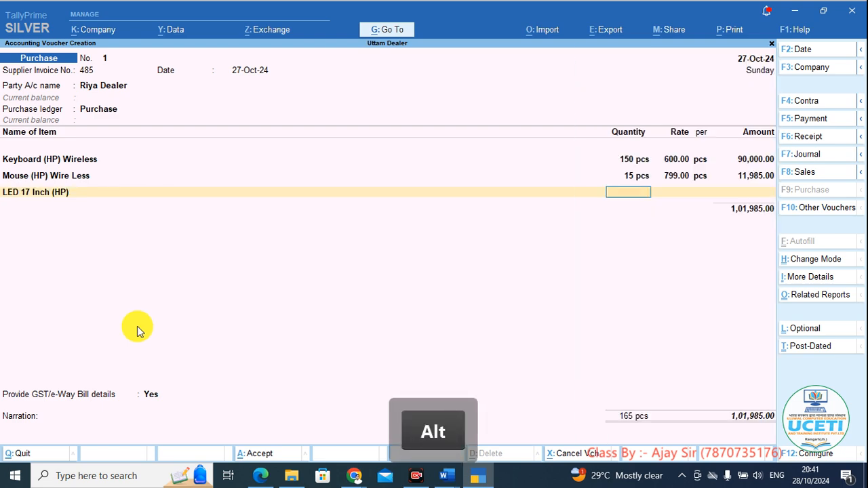
key(alt+Tab)
key(alt+Tab)
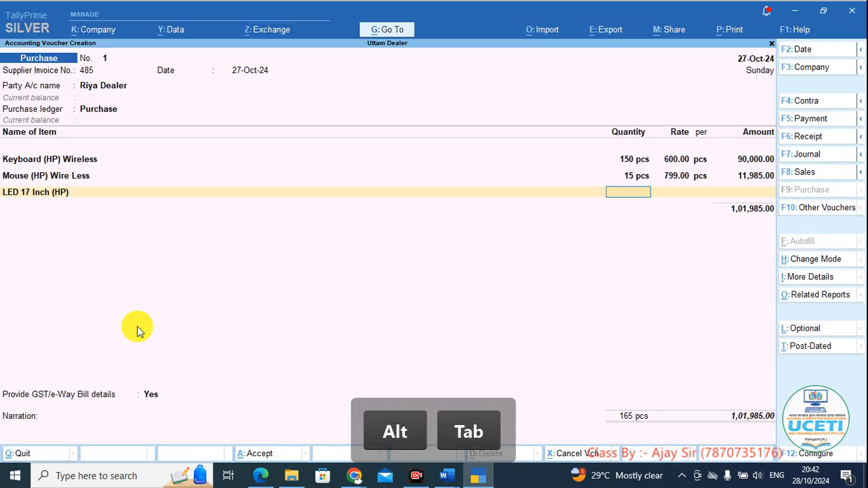
text(150)
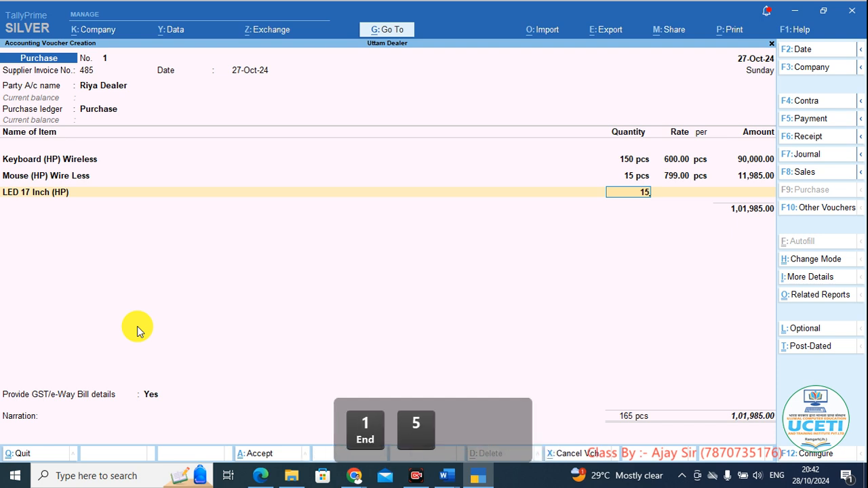
key(Return)
text(12000)
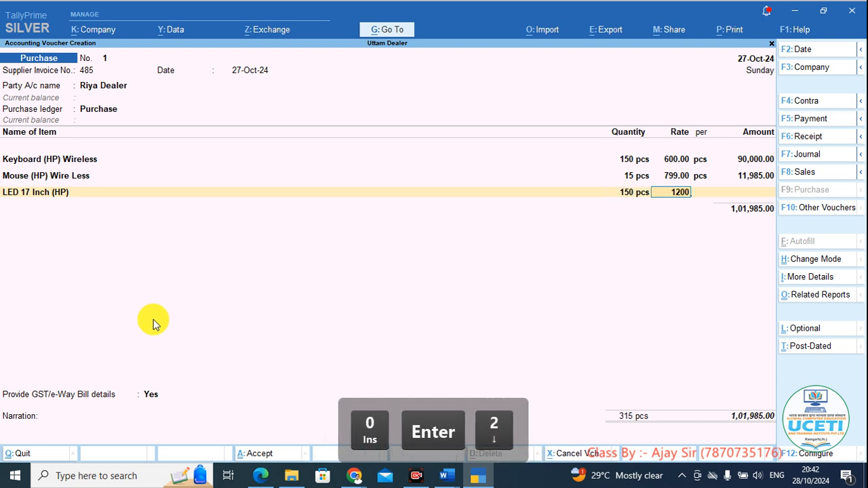
key(Return)
key(Return)
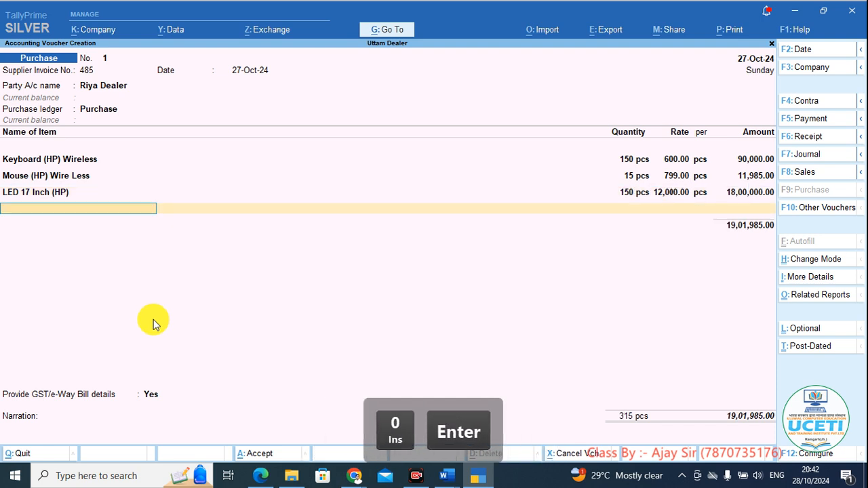
Add Power Cable as the fourth item with the PDF's quantity of 150 pcs and rate of 50 per piece.
key(alt+Tab)
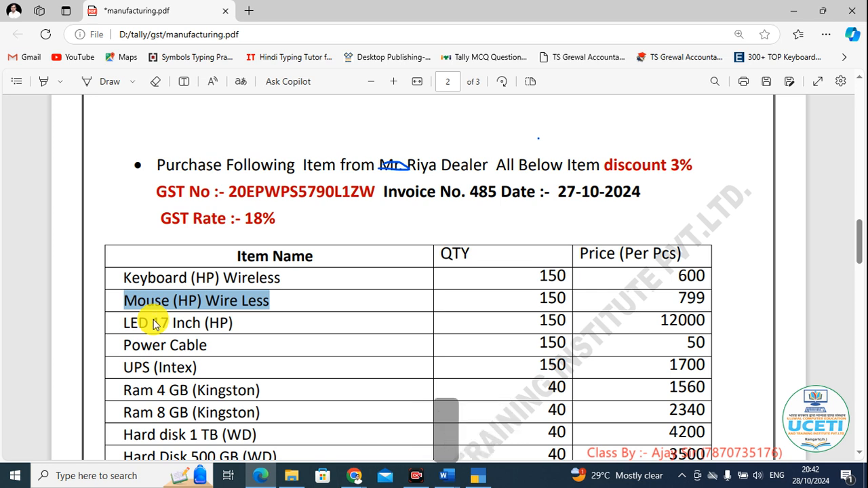
key(alt+Tab)
text(P)
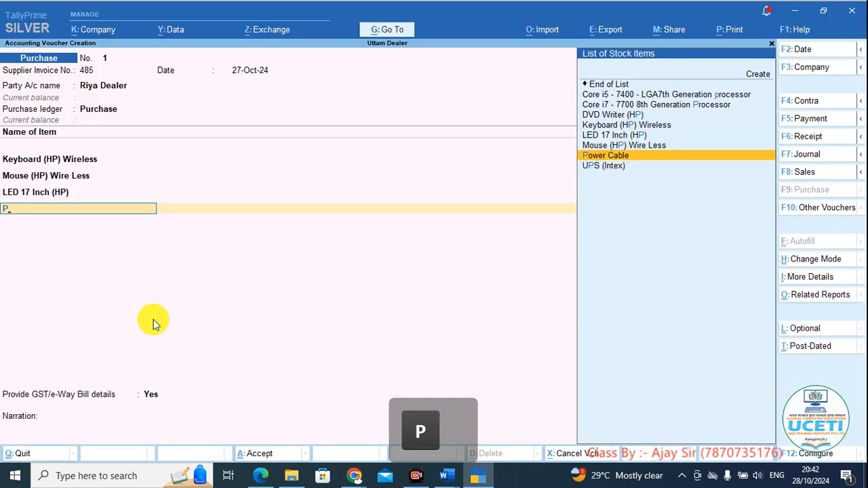
key(Return)
key(alt+Tab)
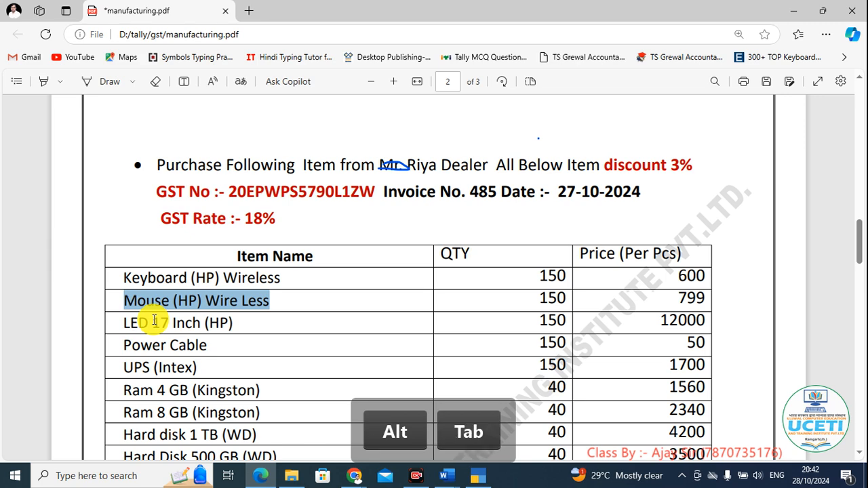
key(alt+Tab)
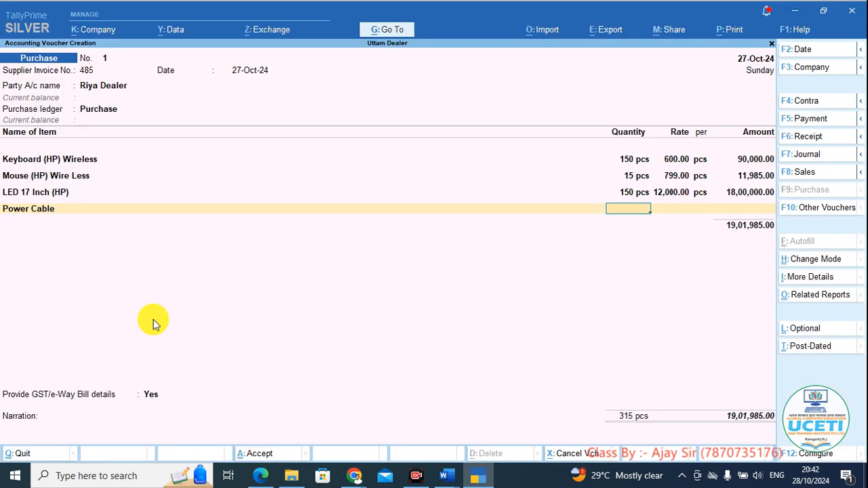
text(150)
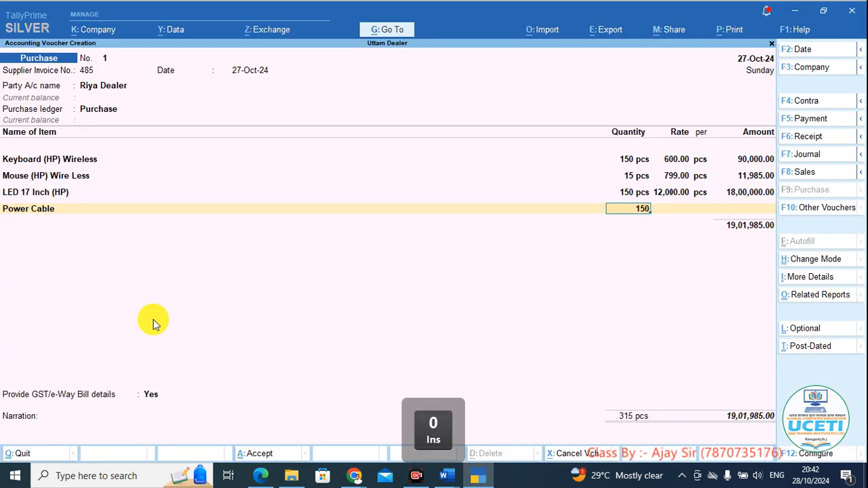
key(Return)
key(alt+Tab)
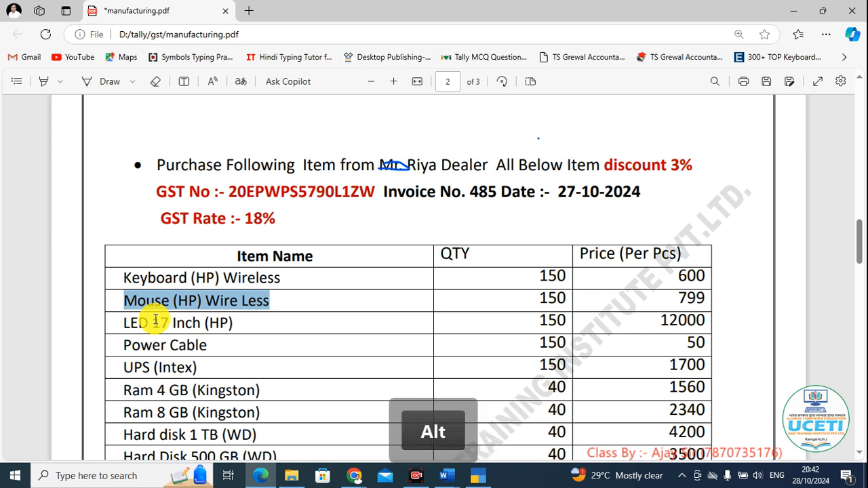
key(alt+Tab)
text(50)
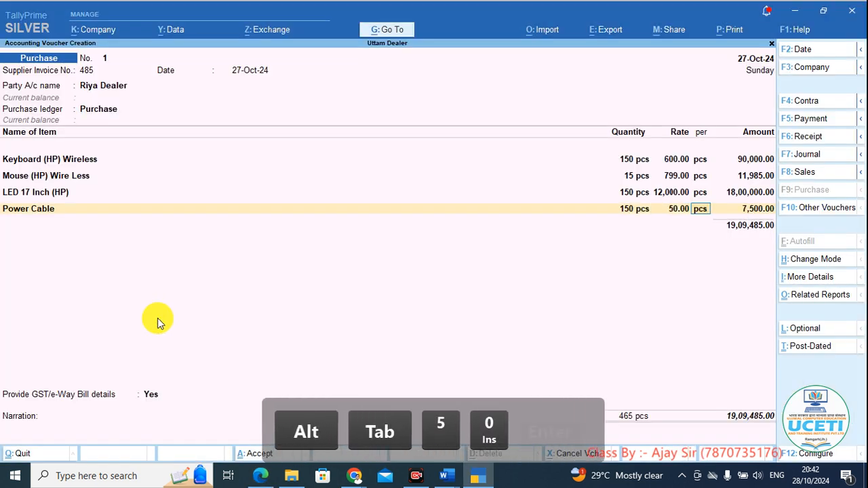
key(Return)
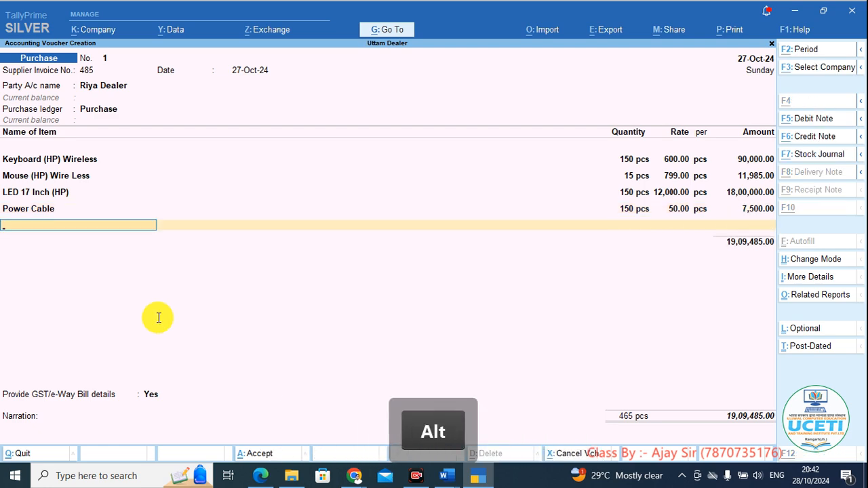
Add UPS (Intex) as the fifth item with the PDF's quantity of 150 pcs and rate of 1700 per piece.
key(alt+Tab)
key(alt+Tab)
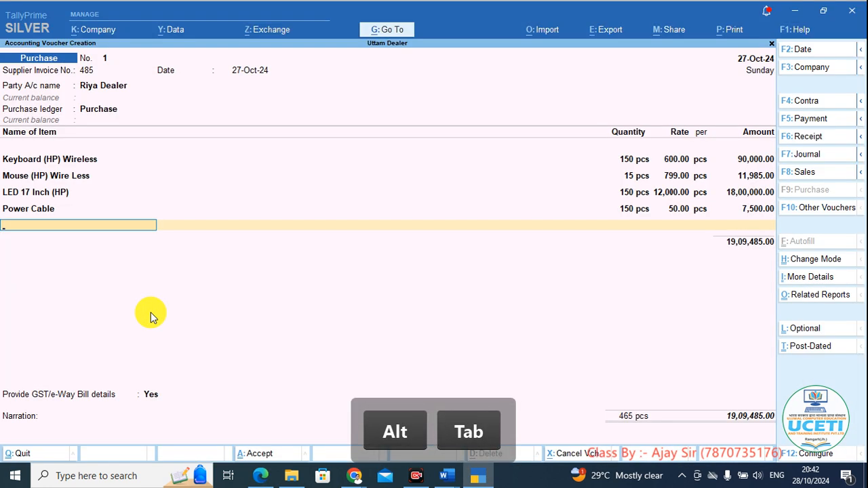
text(p)
key(BackSpace)
text(u)
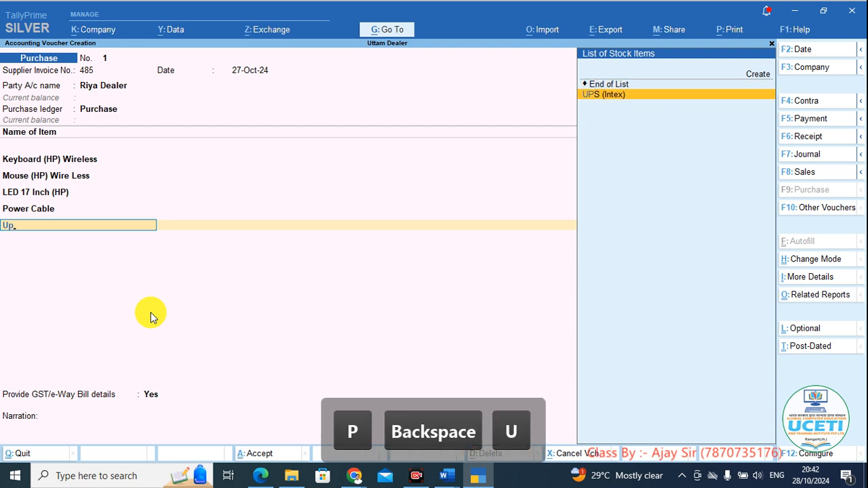
key(Return)
key(alt+Tab)
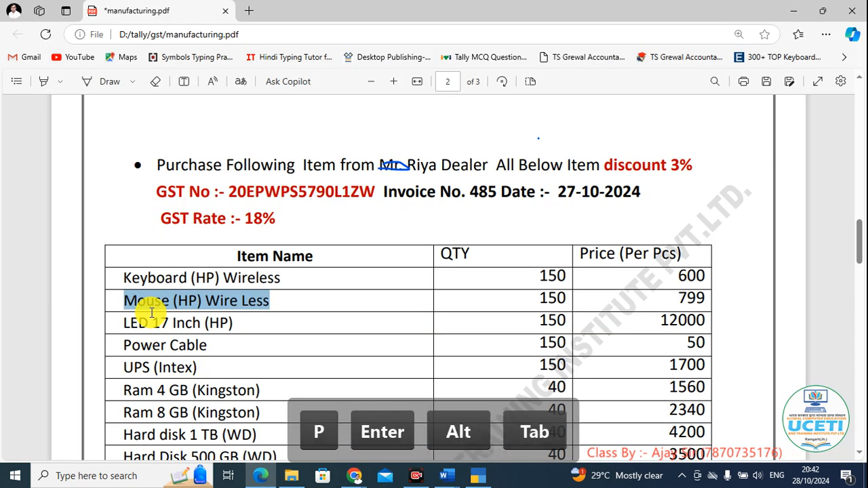
key(alt+Tab)
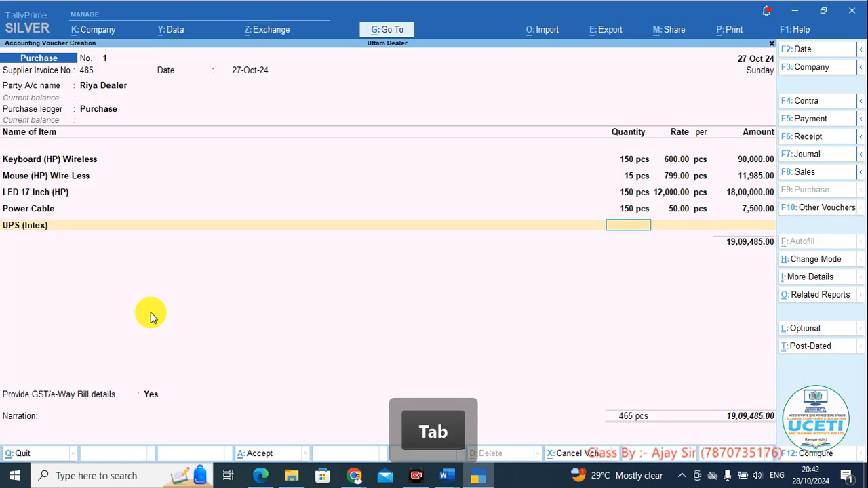
key(Return)
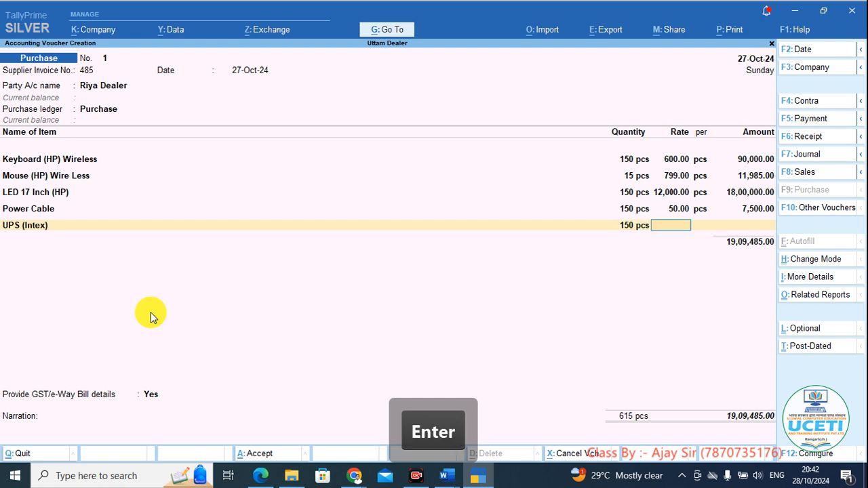
text(1,700.00)
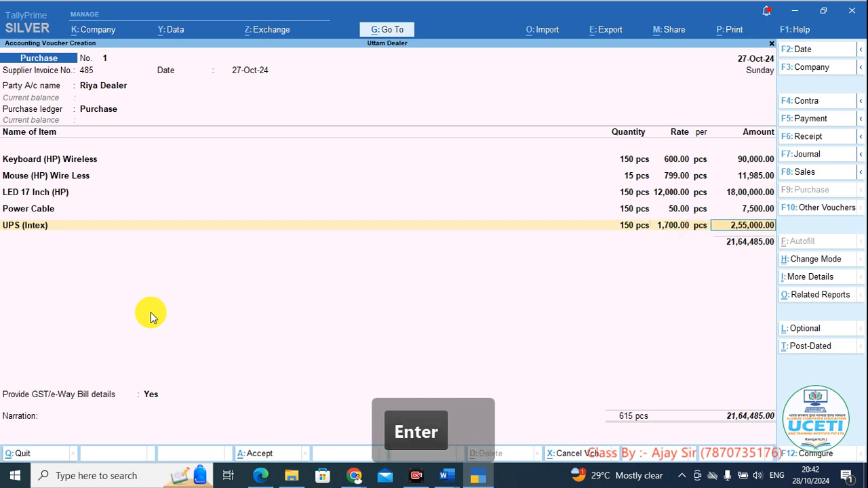
Find the next item in the PDF and select Ram 4 GB (Kingston) as the voucher's sixth stock item.
key(alt+Tab)
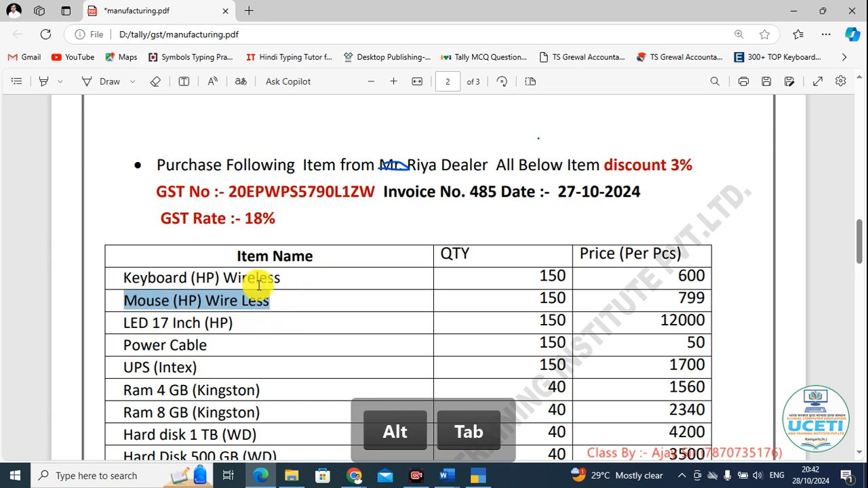
scroll(259, 284, down, 2)
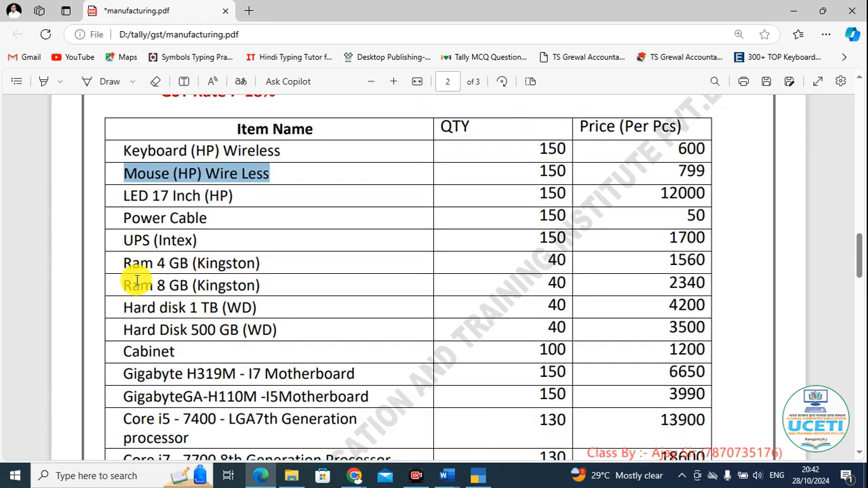
key(alt+Tab)
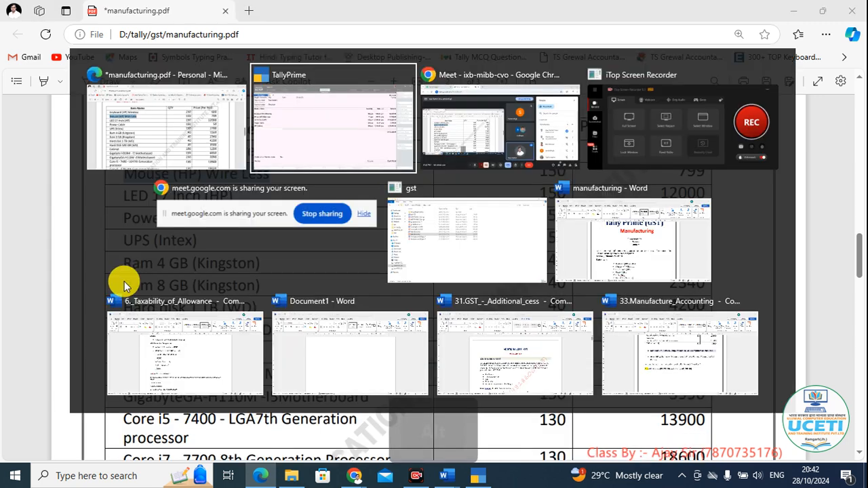
text(Ra)
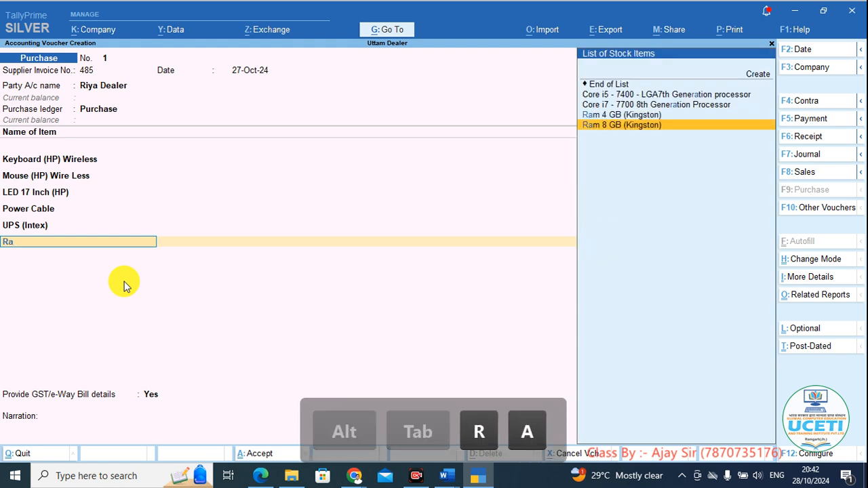
key(Up)
key(Down)
key(Return)
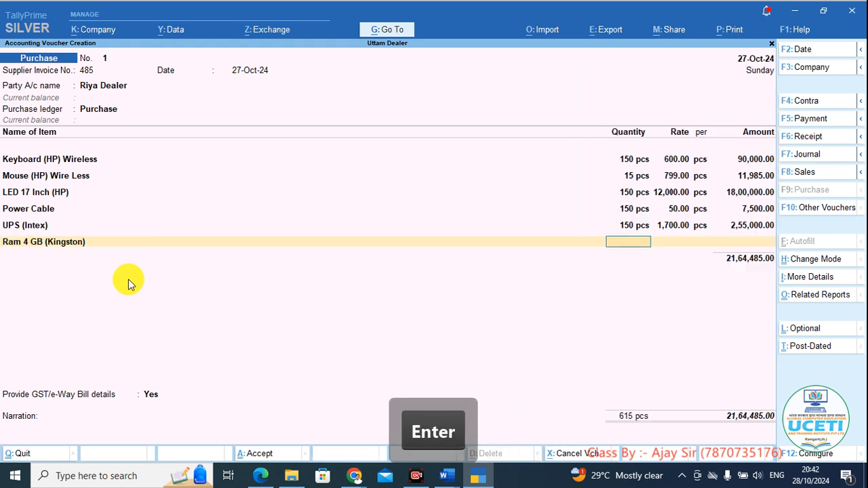
Enter the PDF's quantity of 40 pcs and rate of 1560 per piece for Ram 4 GB (Kingston).
key(alt+Tab)
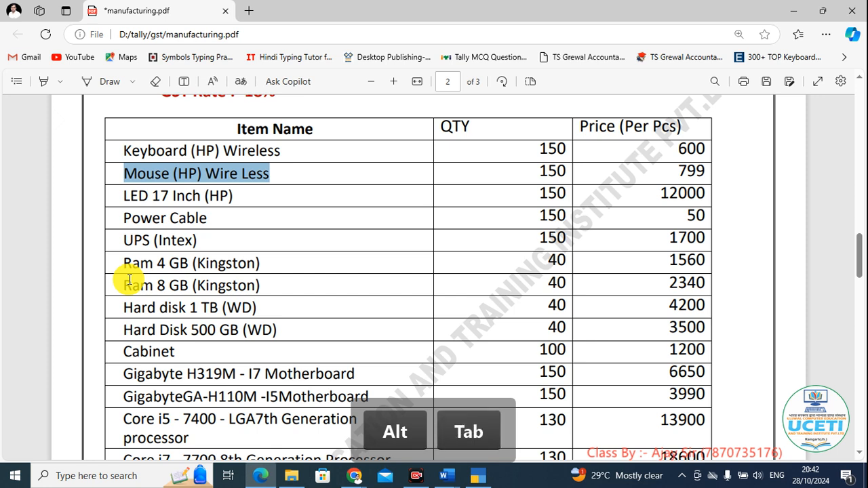
key(alt+Tab)
text(40)
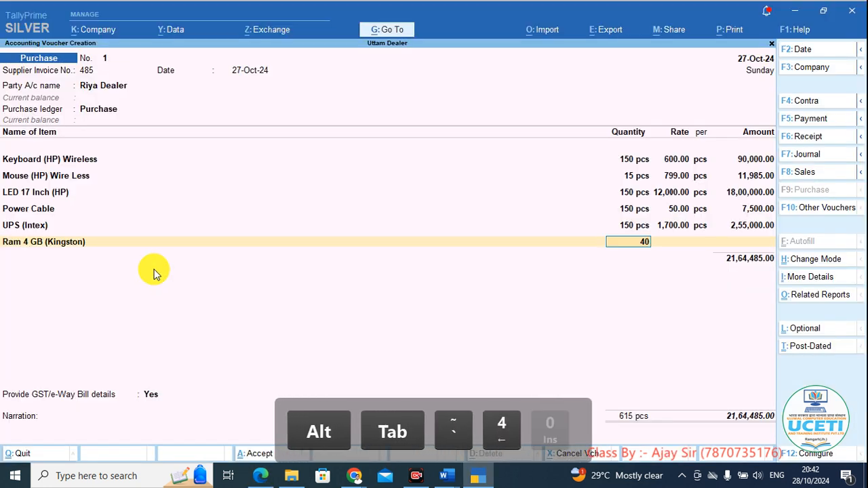
key(Return)
text(1,560)
key(Return)
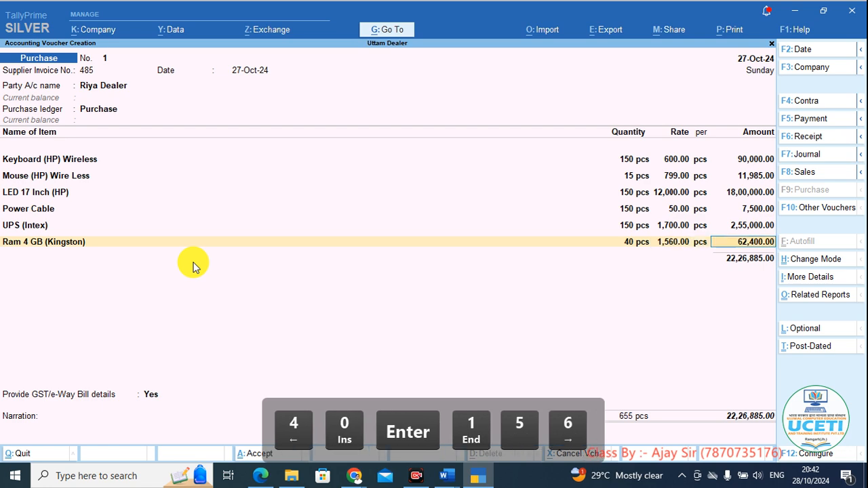
key(Return)
Select Ram 8 GB (Kingston) as the voucher's seventh stock item, following the PDF's item list.
key(alt+Tab)
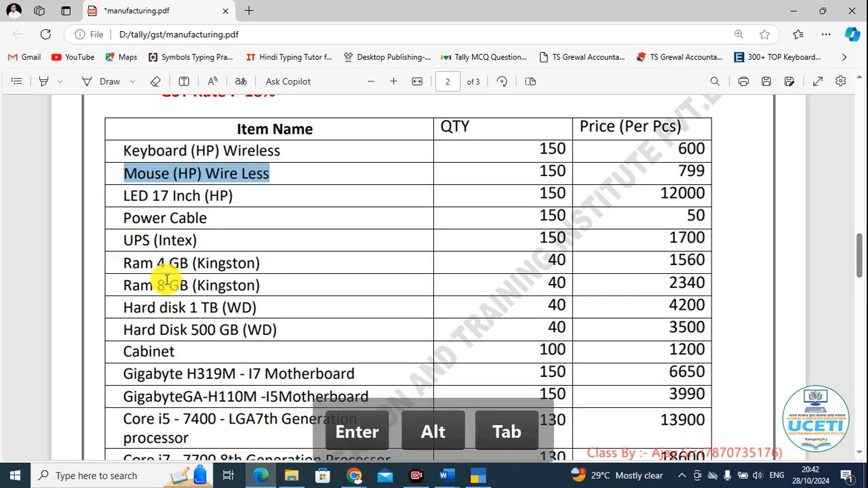
key(alt+Tab)
text(Ra)
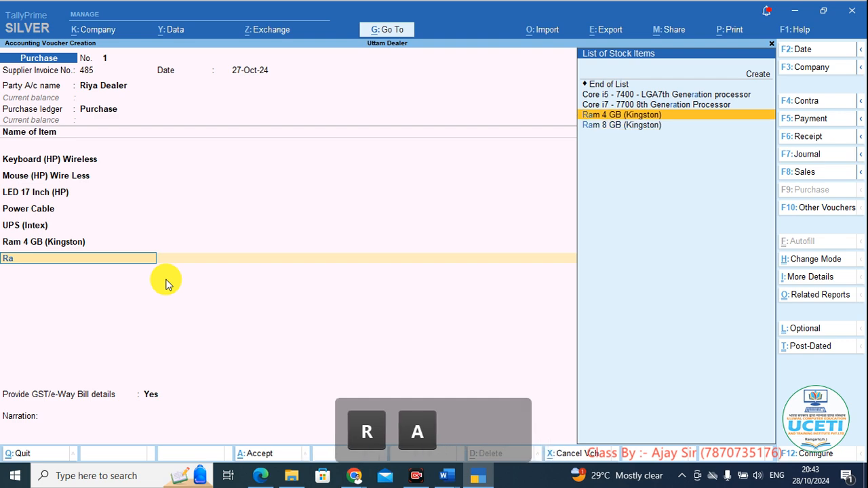
key(Down)
key(Down)
key(Return)
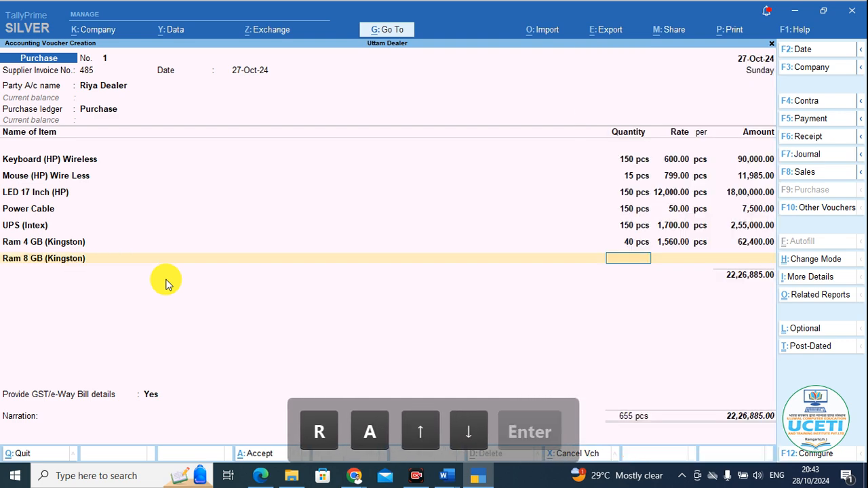
Enter a quantity of 40 pcs and a rate of 1560 per piece for Ram 8 GB (Kingston).
key(alt+Tab)
key(alt+Tab)
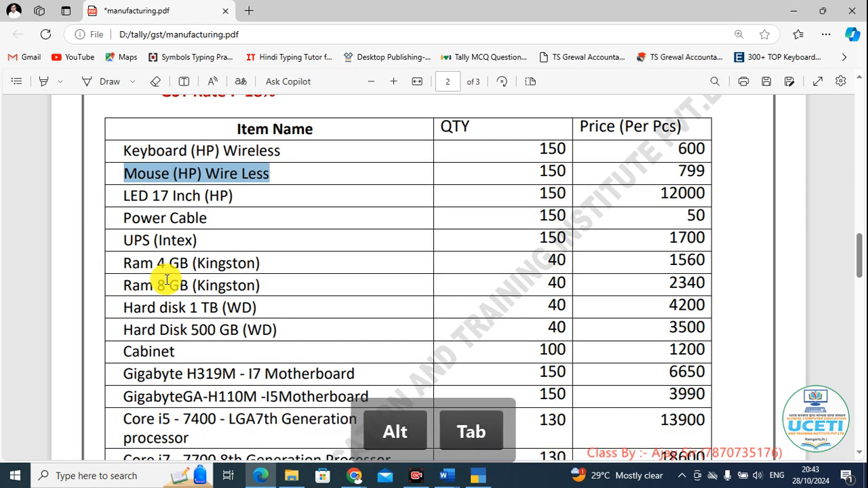
text(40)
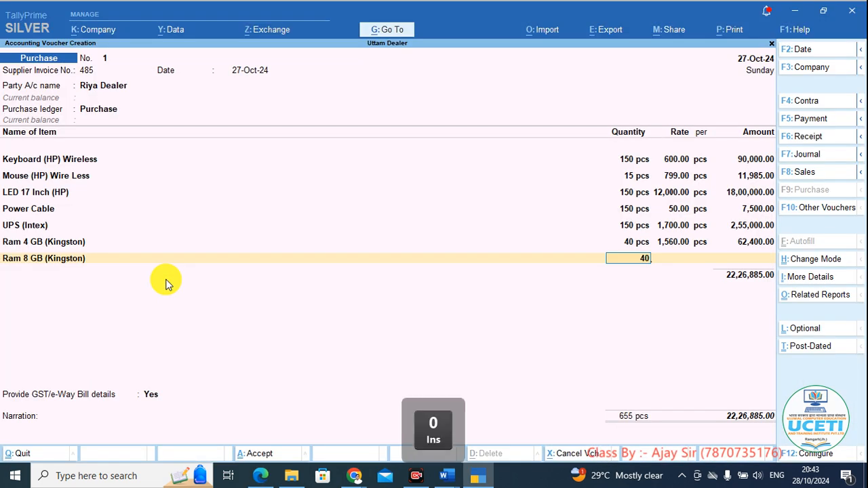
key(Return)
key(alt+Tab)
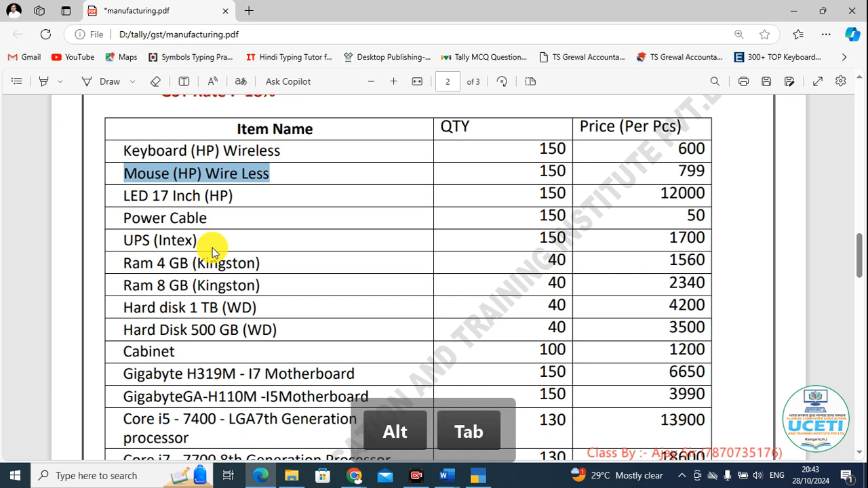
key(alt+Tab)
text(1)
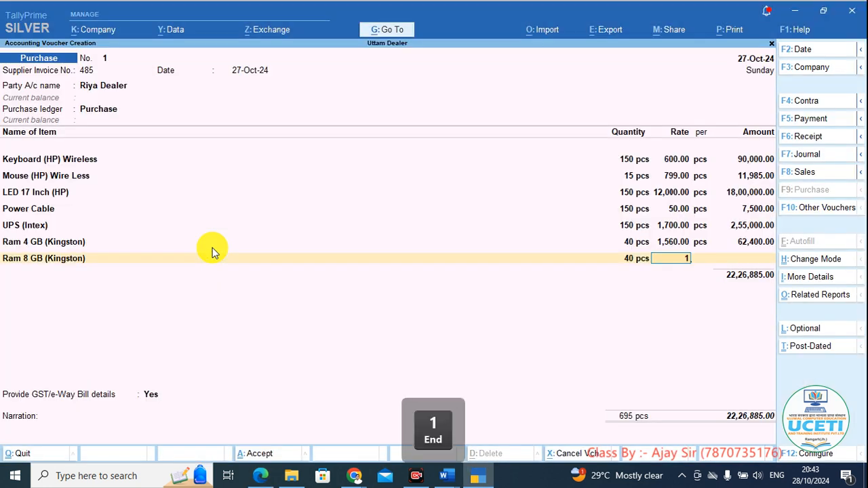
text(,560)
key(Return)
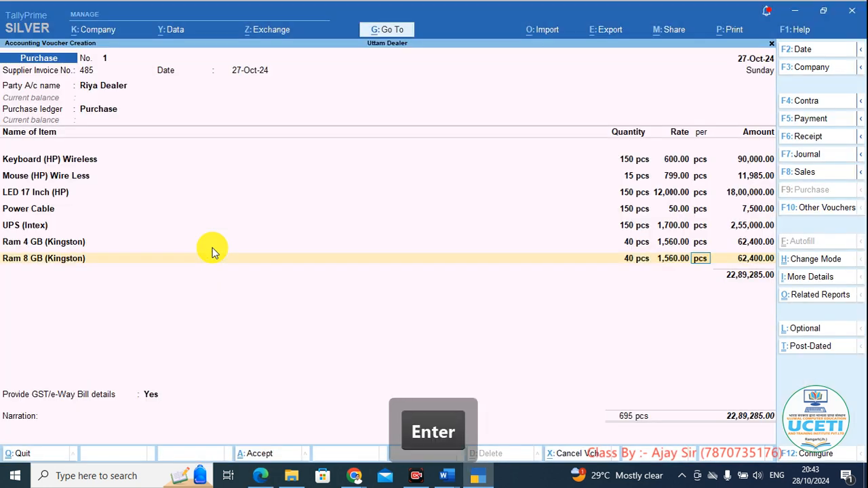
key(Return)
Recheck the PDF's price for Ram 8 GB (Kingston) and correct its rate to 2340 per piece.
key(alt+Tab)
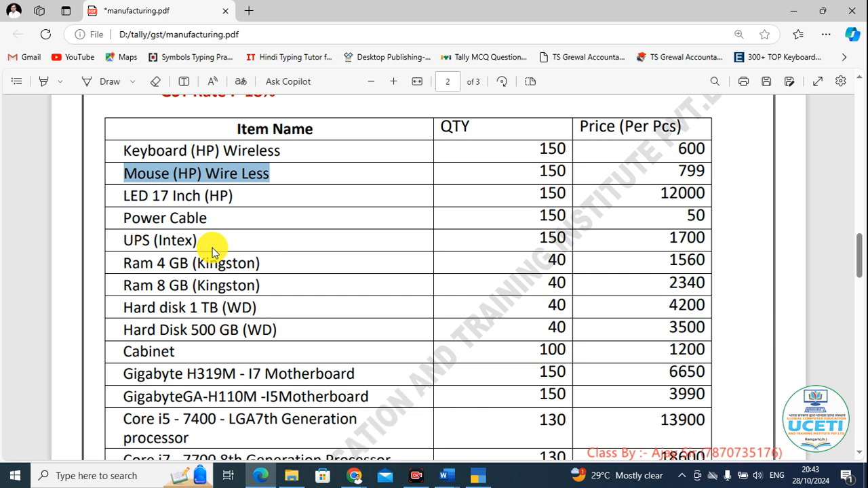
key(alt+Tab)
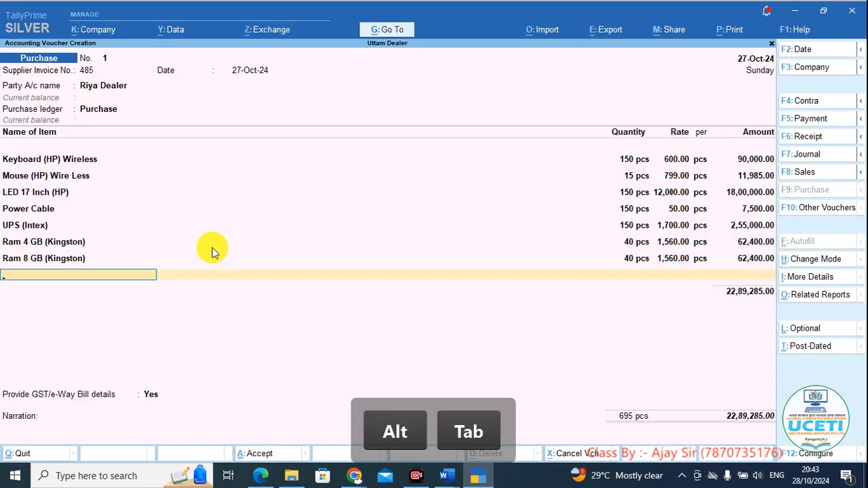
key(BackSpace)
key(BackSpace)
key(BackSpace)
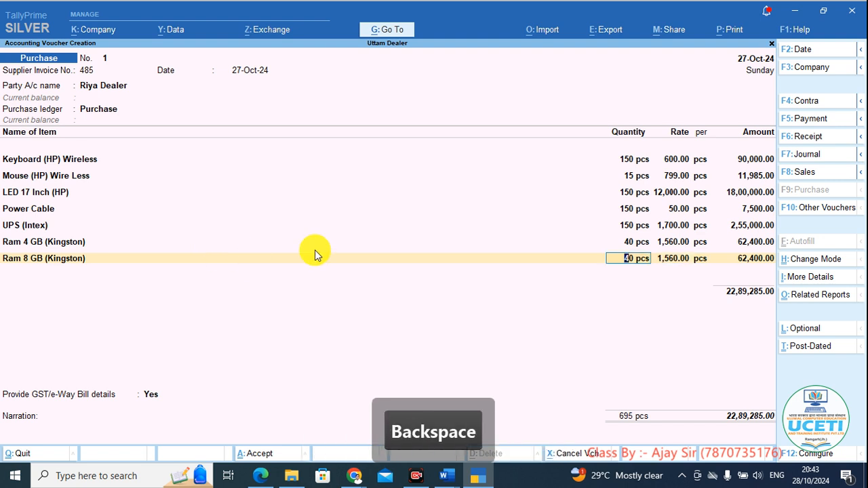
key(Return)
text(2340)
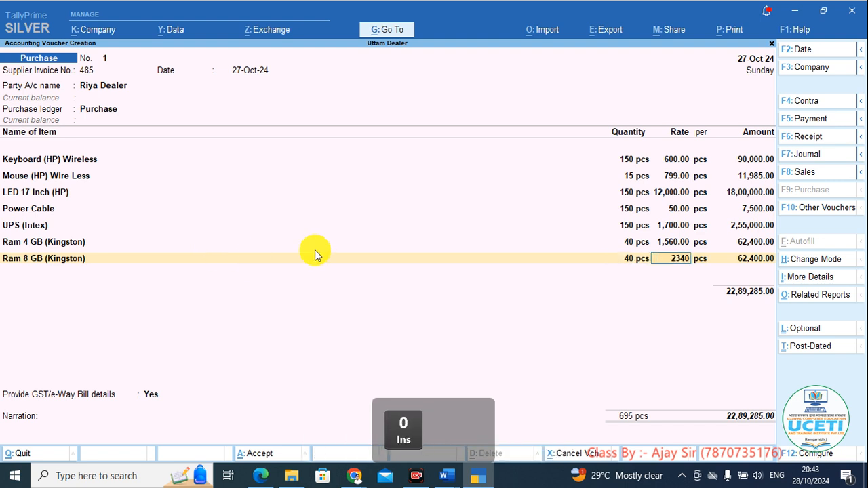
key(Return)
key(Return)
key(Return)
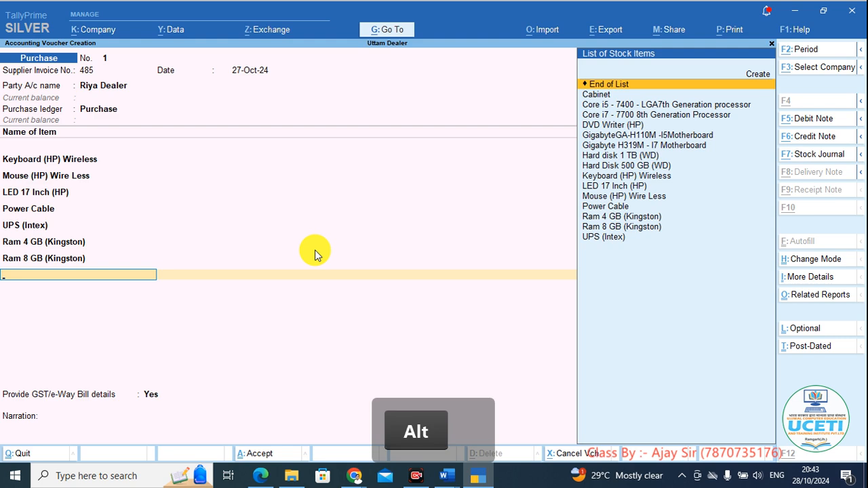
Consult the PDF's item list and select Hard Disk 500 GB (WD) as the voucher's eighth stock item.
key(alt+Tab)
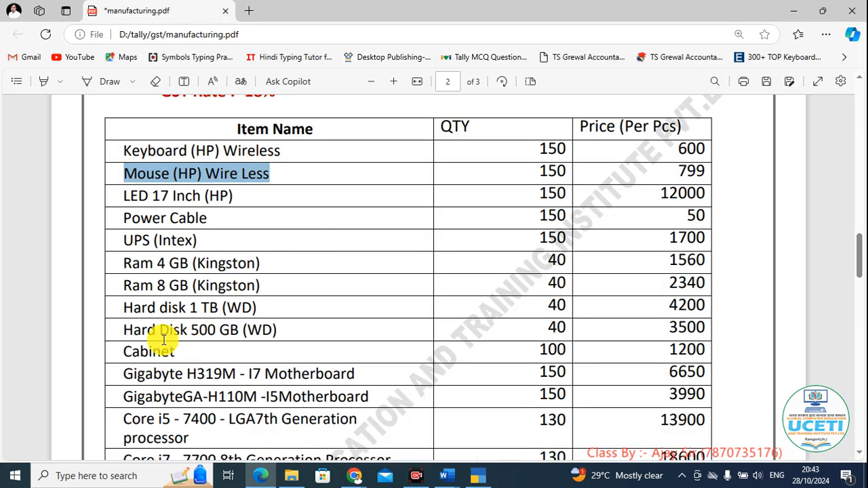
key(alt+Tab)
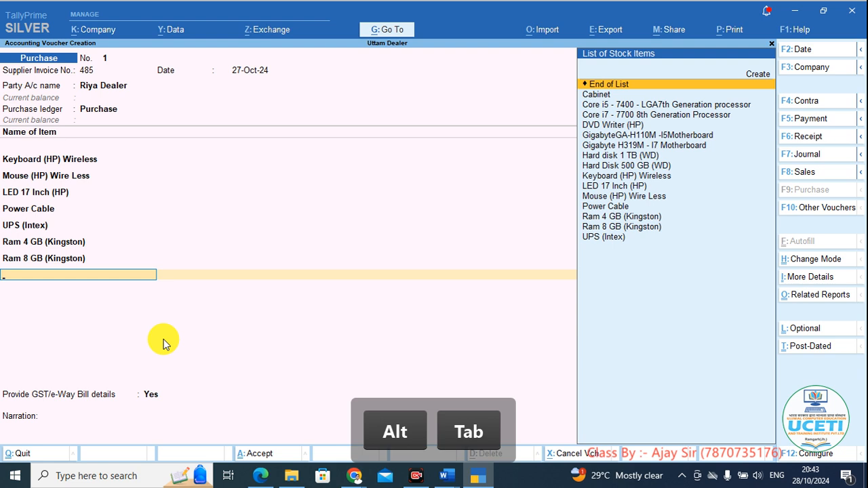
text(Har)
key(Down)
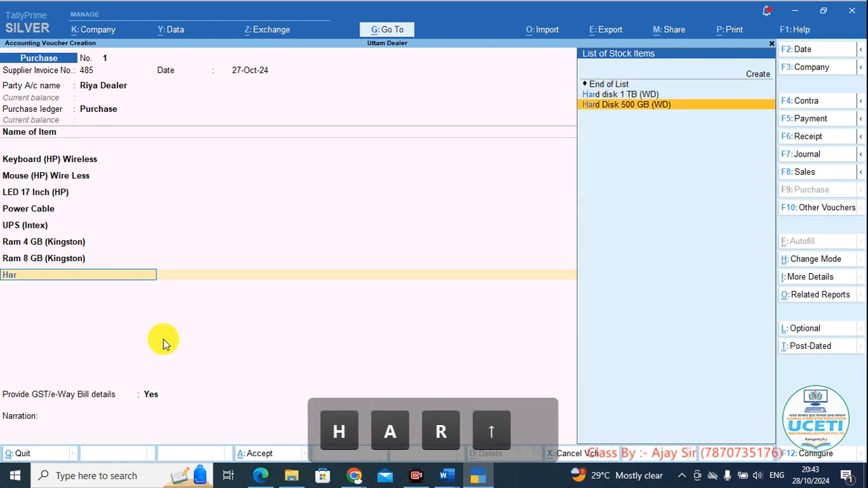
key(Down)
key(Return)
Enter the PDF's quantity of 40 pcs and rate of 3500 per piece for Hard Disk 500 GB (WD).
key(alt+Tab)
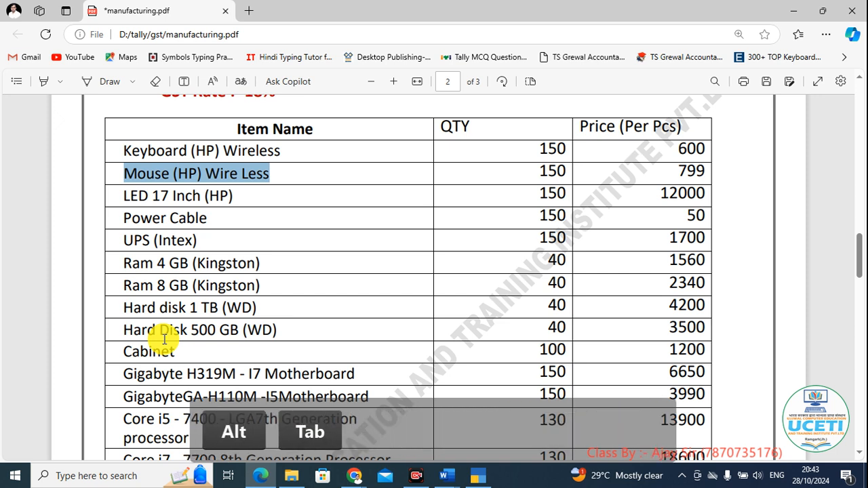
key(alt+Tab)
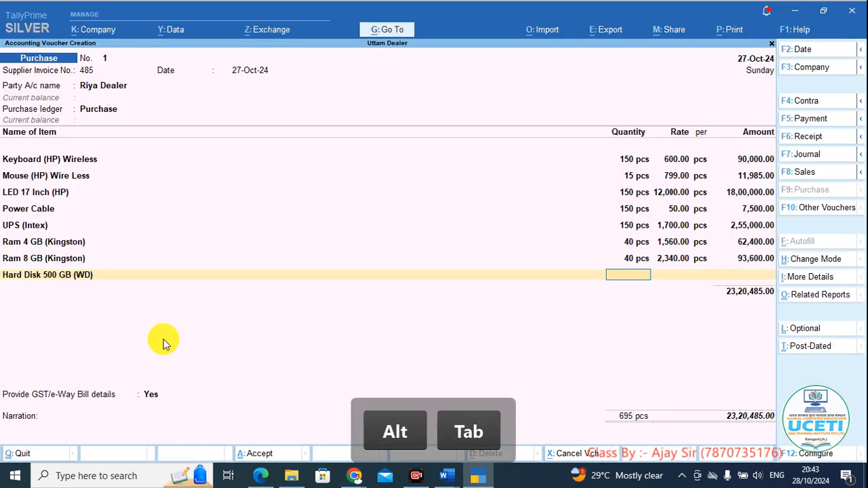
text(40)
key(Return)
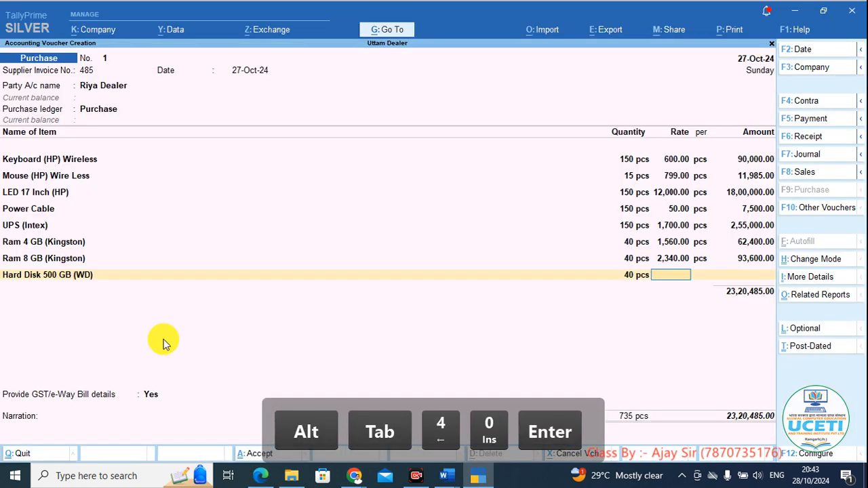
text(3,500)
key(Return)
key(Return)
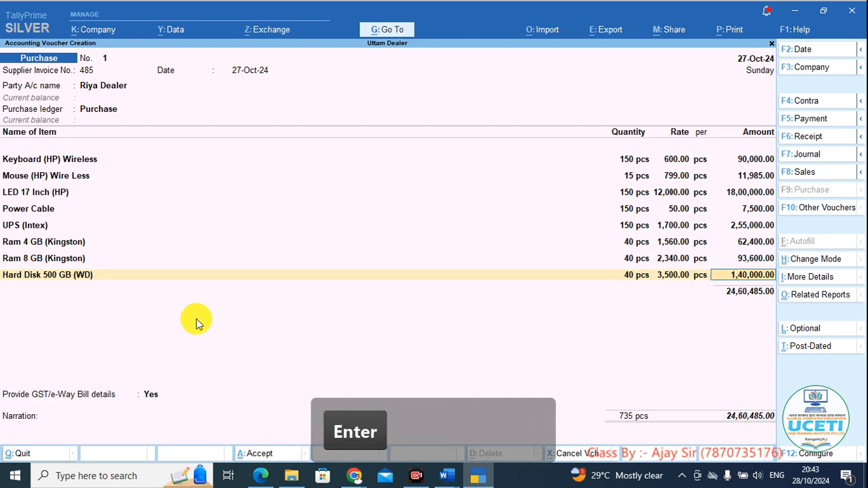
Check the remaining rows of the PDF's item table for the next purchase item and return to the voucher.
key(alt+Tab)
scroll(196, 319, down, 2)
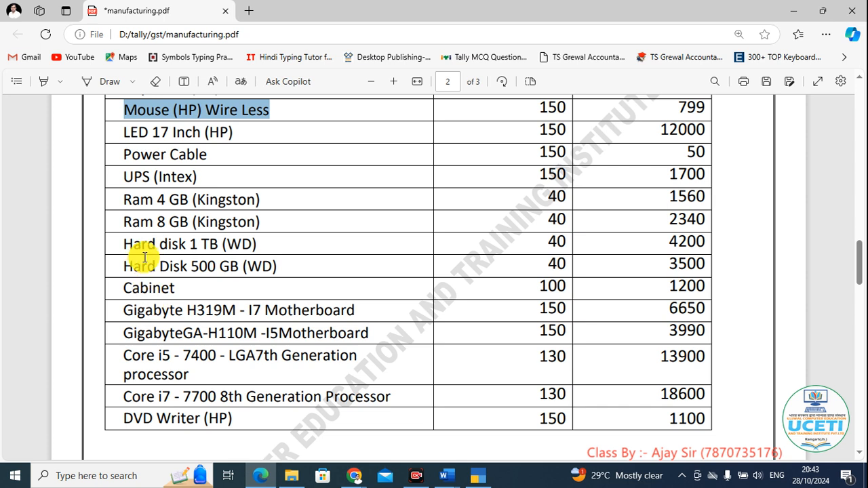
key(alt+Tab)
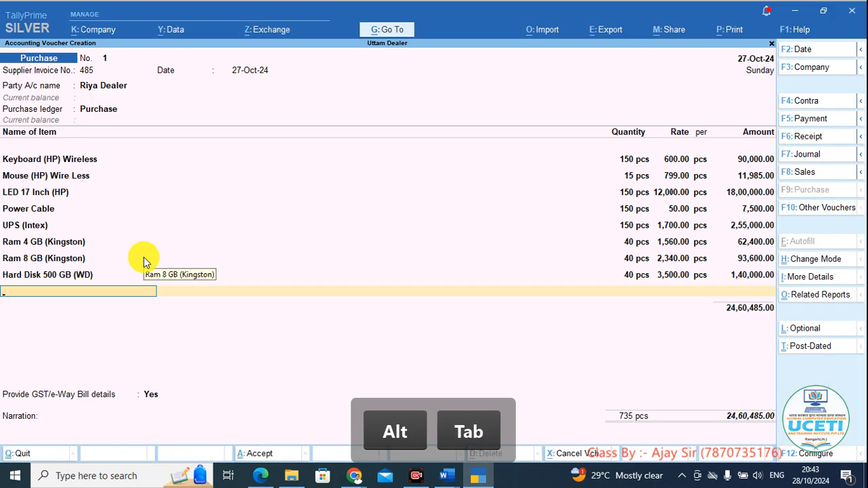
Add the stock item Hard disk 1 TB (WD) to the purchase voucher with a quantity of 40 pcs, following manufacturing.pdf.
text(Har)
key(Up)
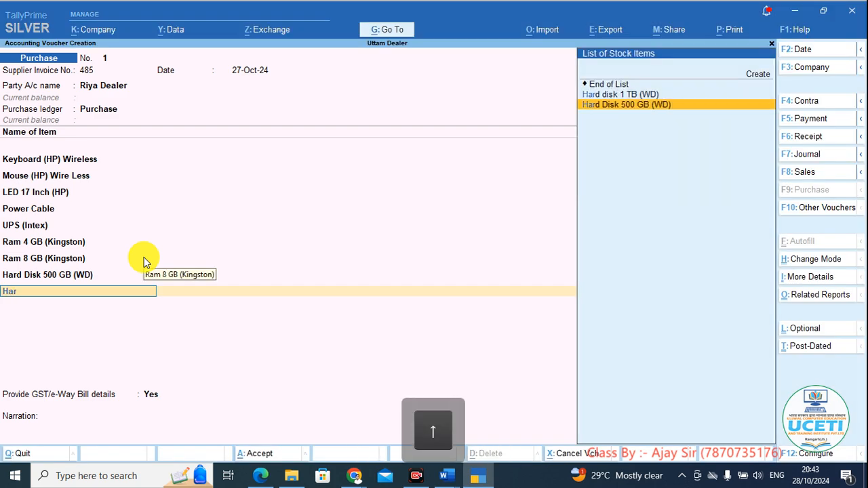
key(Return)
key(alt+Tab)
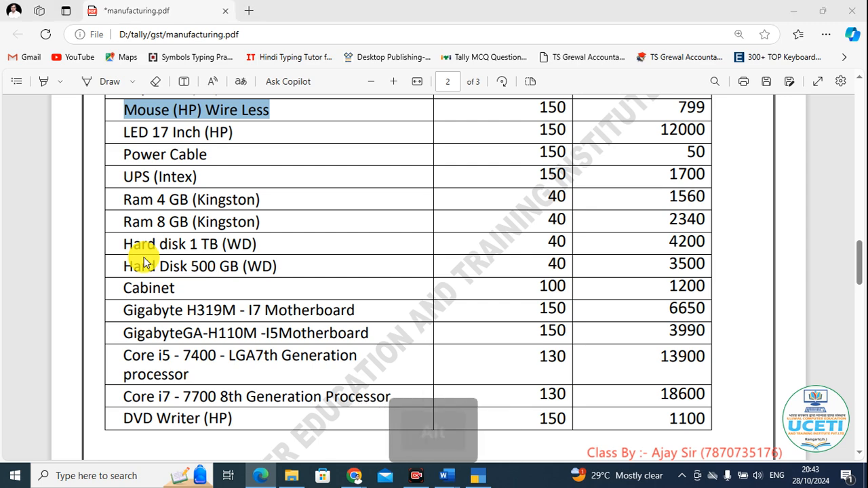
key(alt+Tab)
text(40)
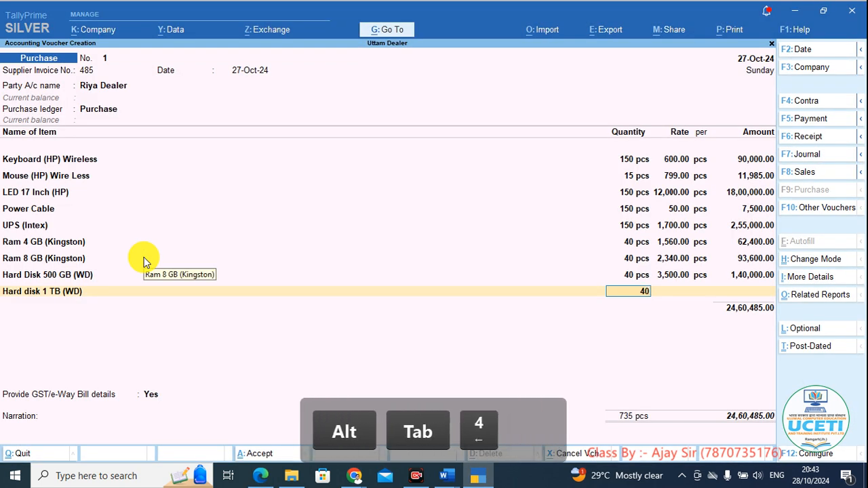
key(Return)
Look up the Hard disk 1 TB (WD) rate in manufacturing.pdf and enter 4,200 per pcs on its voucher line.
key(alt+Tab)
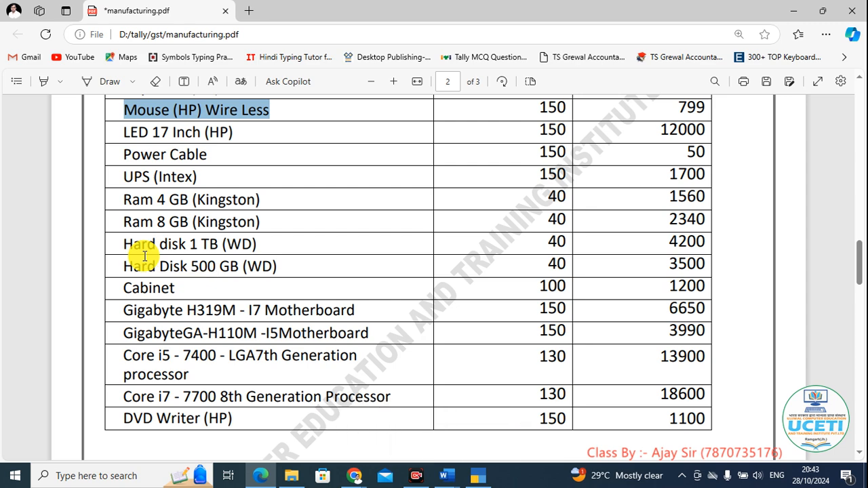
key(alt+Tab)
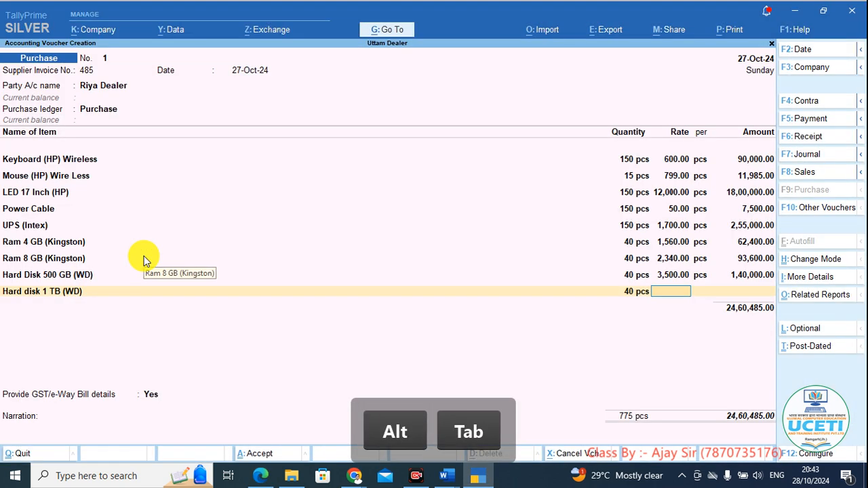
text(4,200)
key(Return)
key(Return)
key(Return)
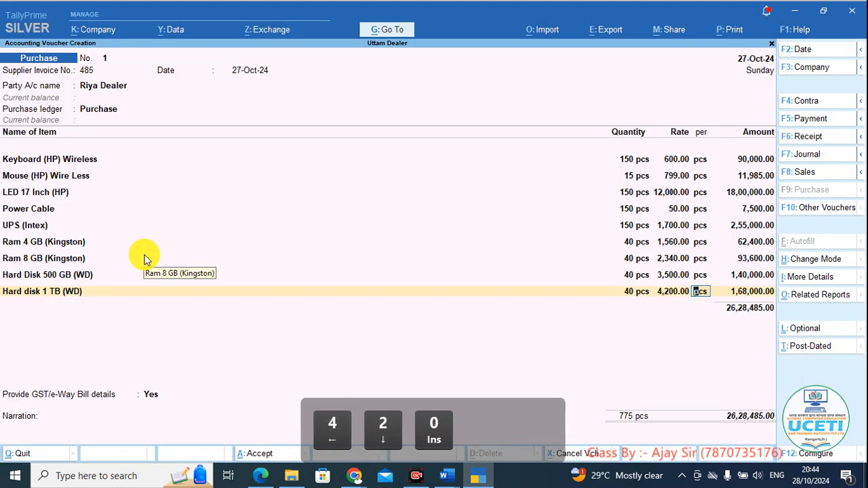
Add the Cabinet item from manufacturing.pdf to the purchase voucher with quantity 100 pcs at a rate of 1,200.
key(alt+Tab)
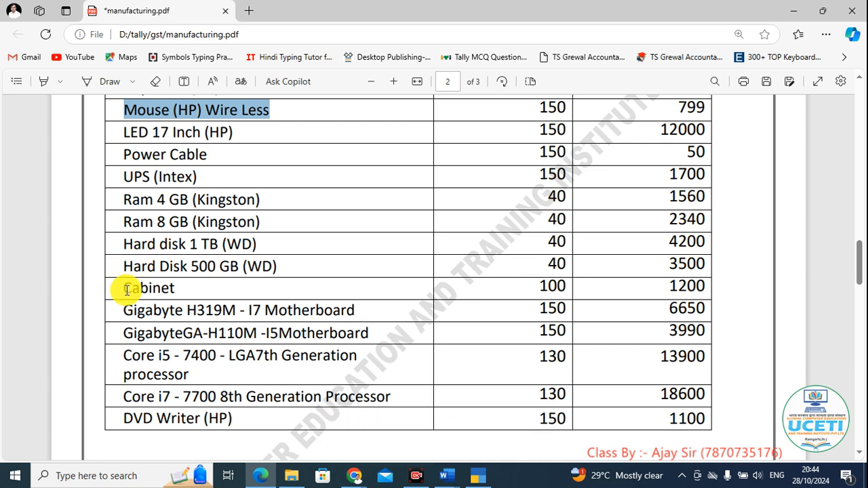
key(alt+Tab)
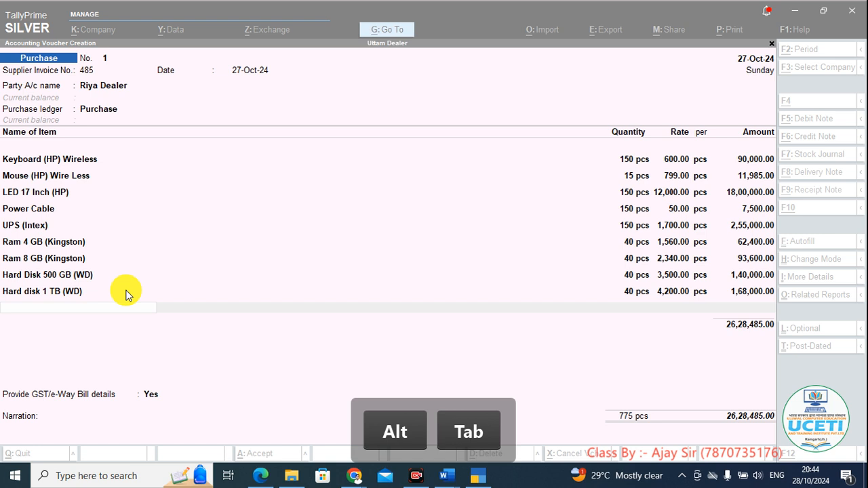
text(ca)
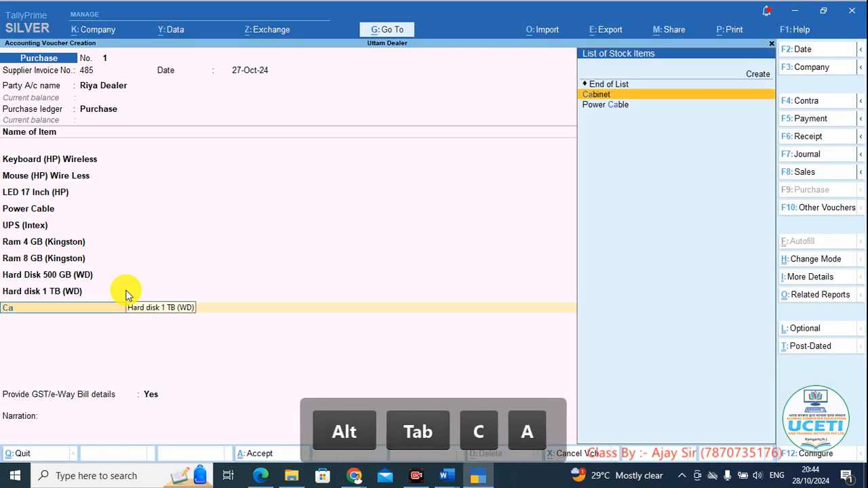
key(Return)
text(100)
key(Return)
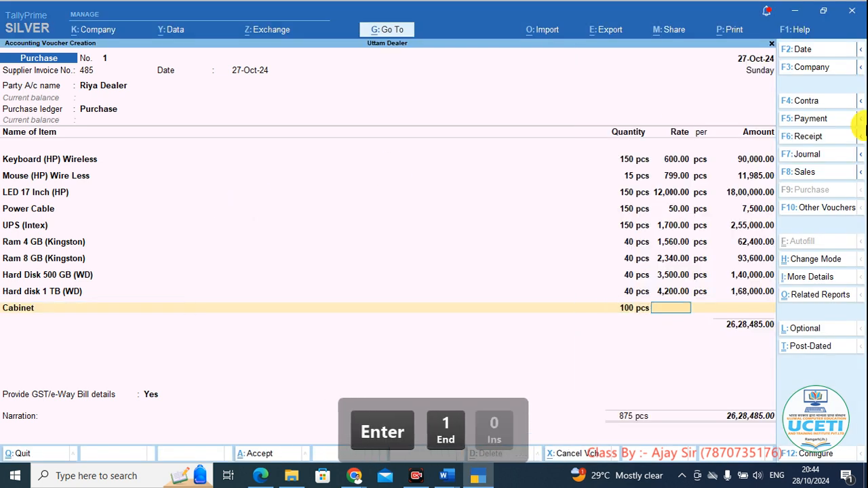
text(1200)
key(Return)
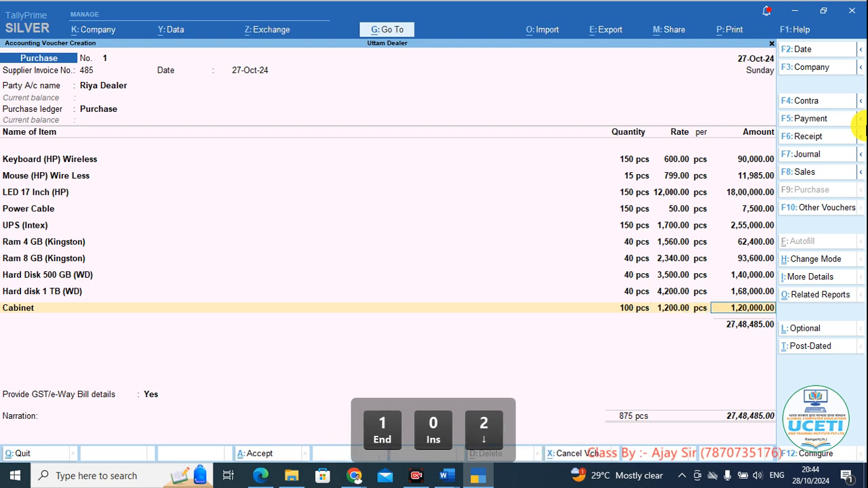
key(Return)
key(Return)
Check the item after Cabinet in manufacturing.pdf and add Gigabyte H319M - I7 Motherboard as the voucher's next item.
key(alt+Tab)
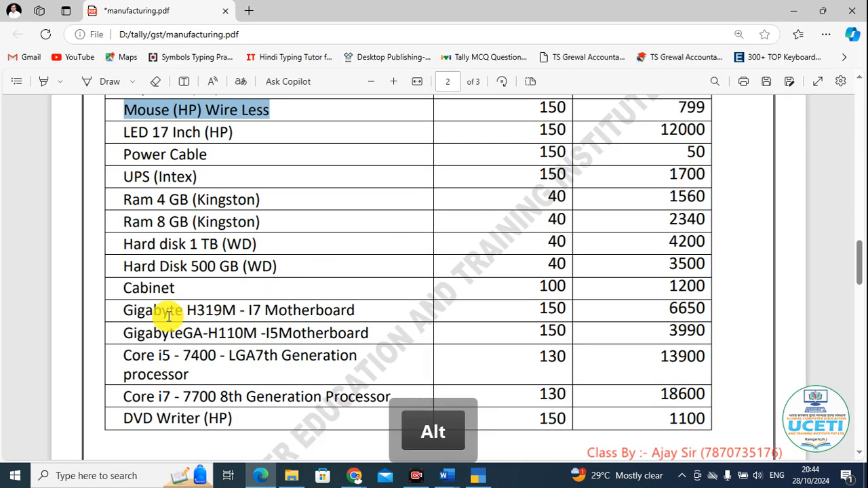
key(alt+Tab)
key(alt+Tab)
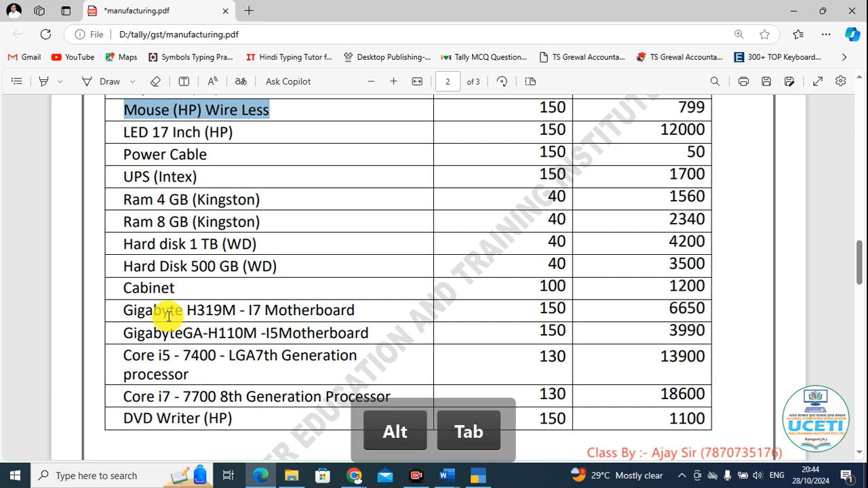
key(g)
key(i)
key(alt+Tab)
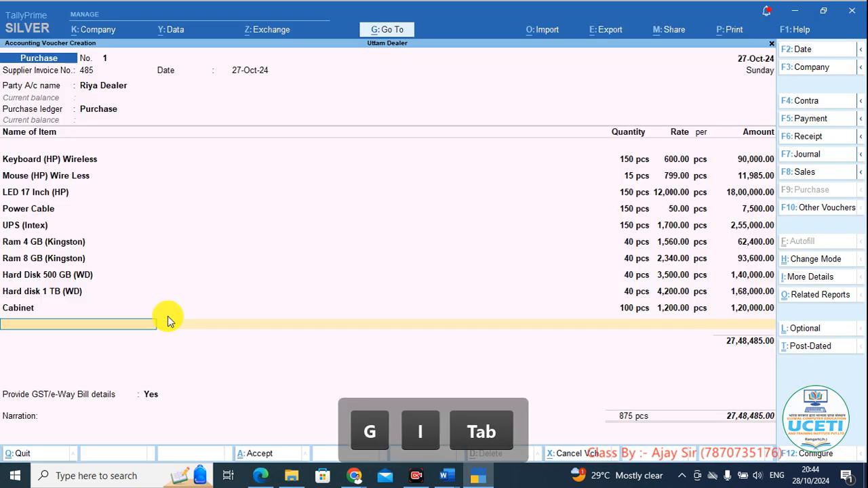
text(Gi)
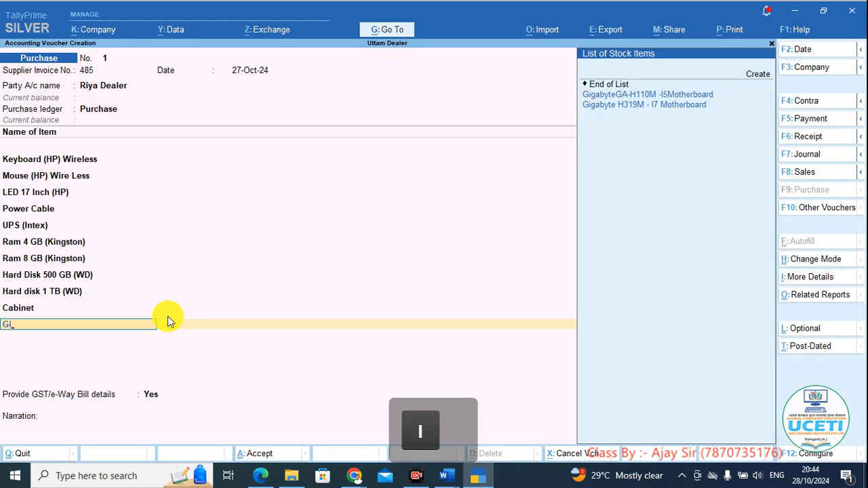
key(Up)
key(alt)
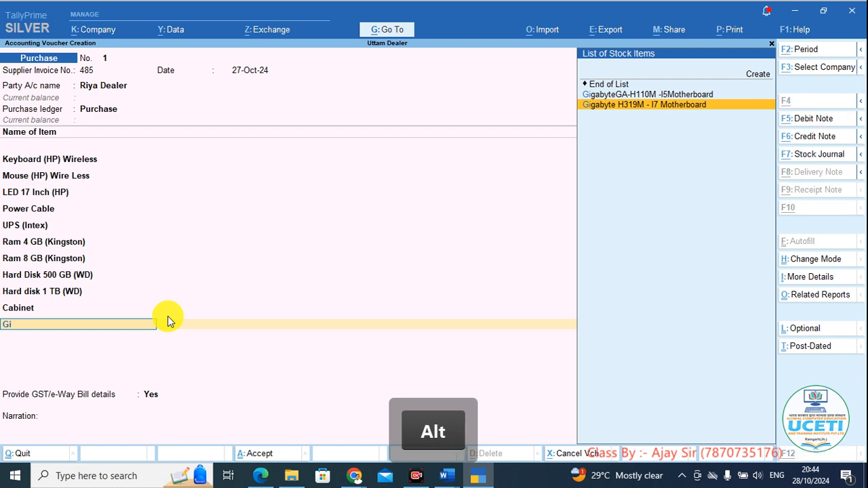
key(Return)
Enter a quantity of 150 pcs for the Gigabyte H319M - I7 Motherboard, as listed in manufacturing.pdf.
key(alt+Tab)
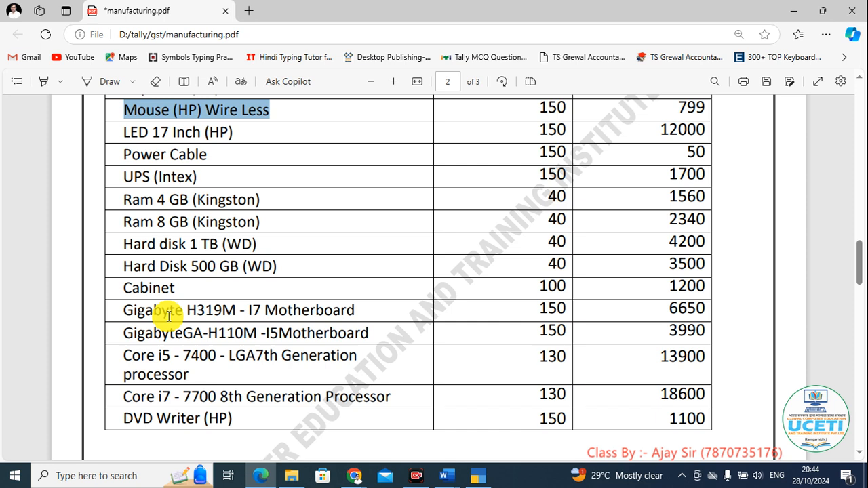
key(alt+Tab)
text(1)
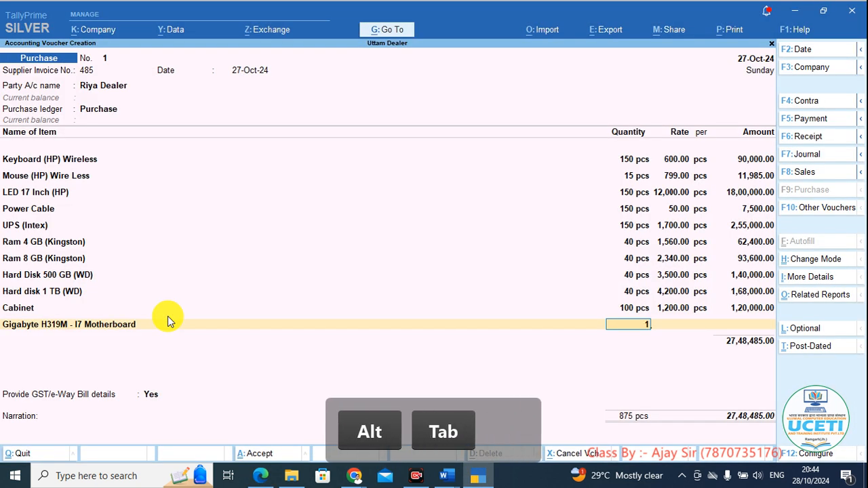
text(50 pcs)
key(Return)
Set the Gigabyte H319M - I7 Motherboard rate to 6,650 per pcs, as listed in manufacturing.pdf, and complete its line.
text(.)
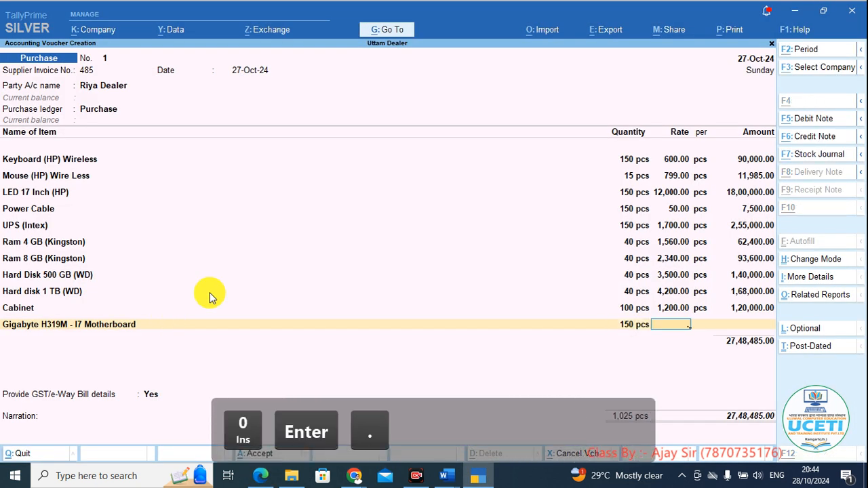
key(alt+Tab)
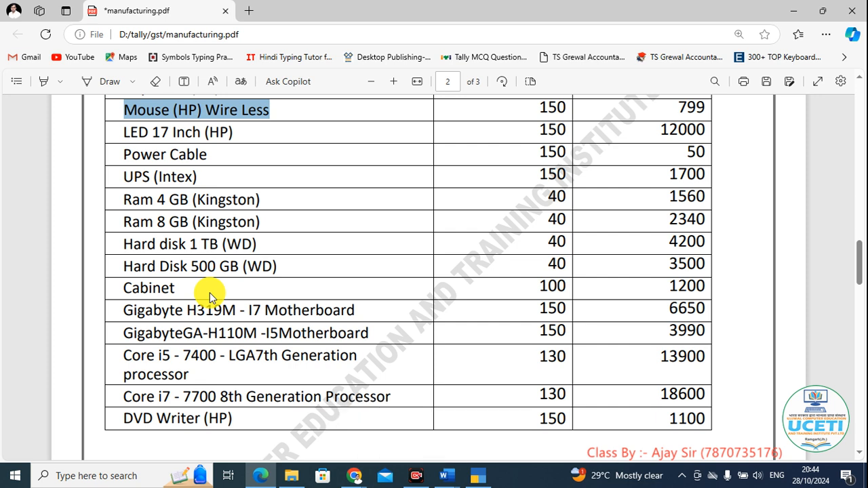
key(alt+Tab)
text(6650)
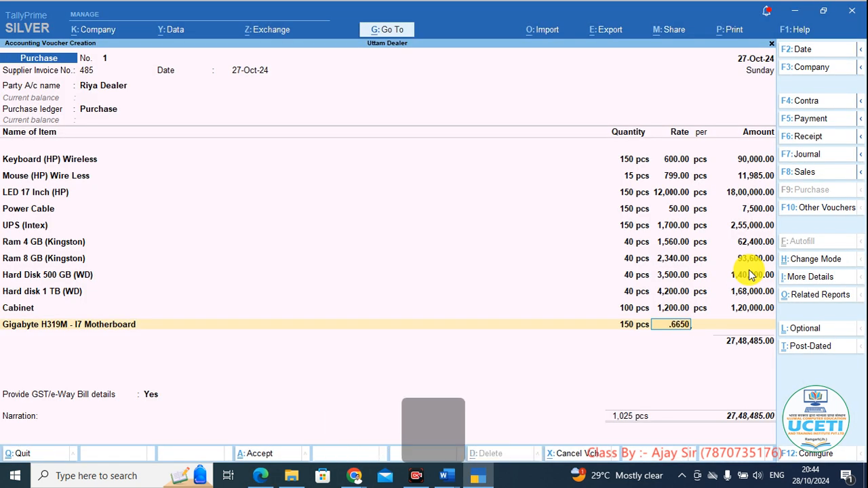
key(Return)
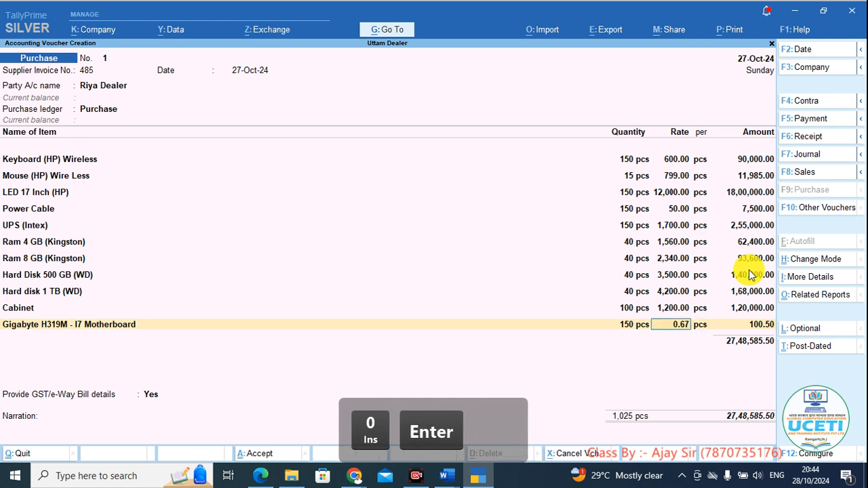
key(BackSpace)
text(6,)
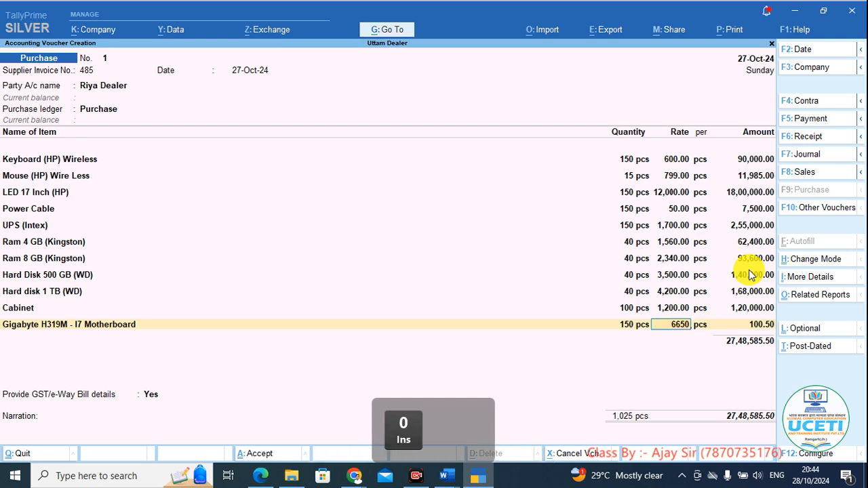
text(650)
key(Return)
key(Return)
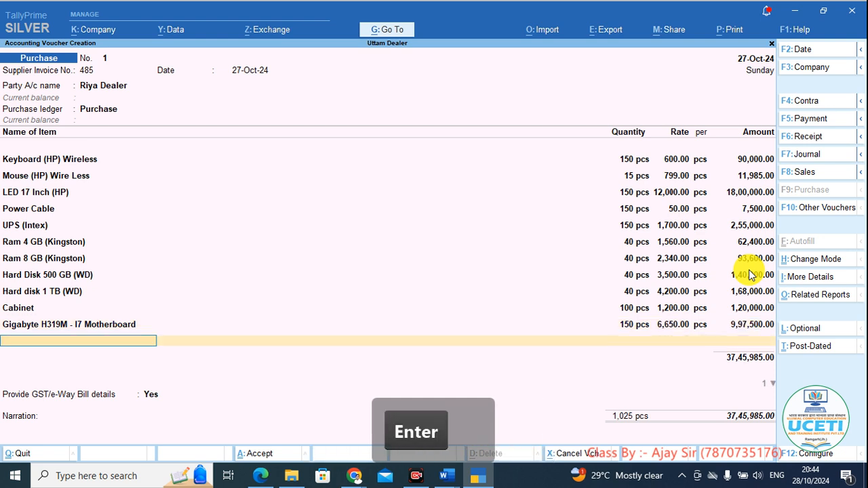
Check manufacturing.pdf for the following item and add GigabyteGA-H110M -I5Motherboard to the purchase voucher.
key(alt+Tab)
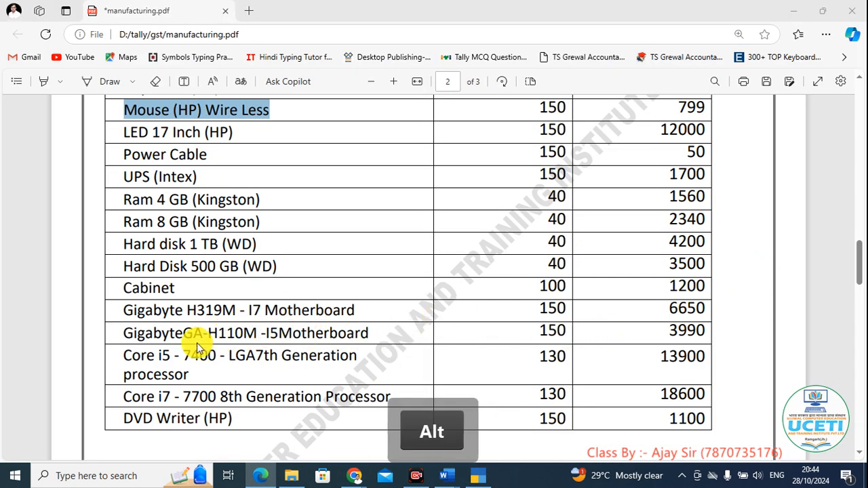
key(alt+Tab)
text(Gi)
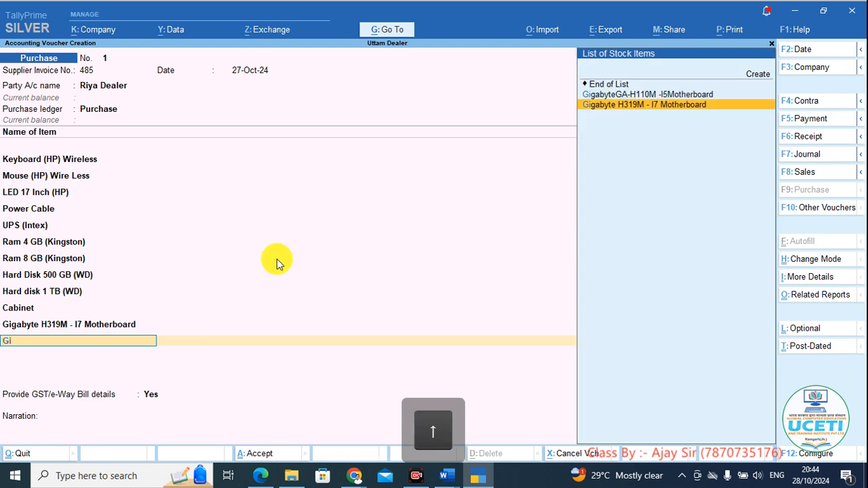
key(Up)
key(Return)
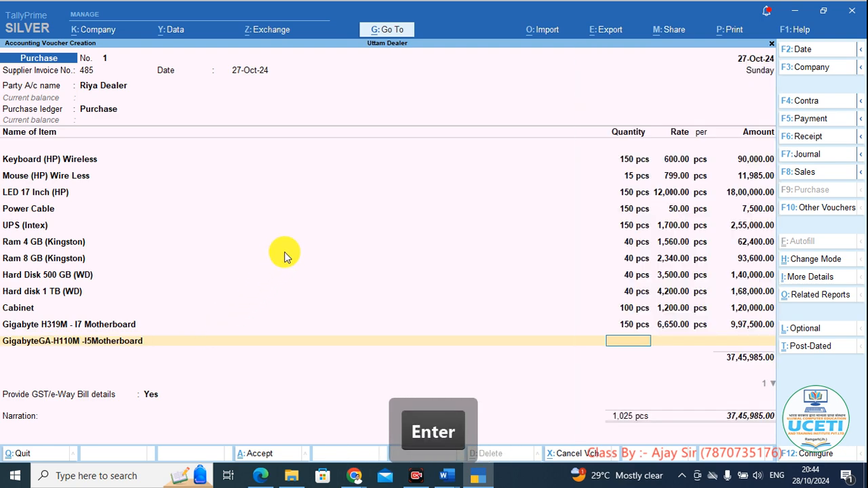
Set the quantity of the GigabyteGA-H110M -I5Motherboard to 150 pcs, as listed in manufacturing.pdf.
key(alt)
key(alt+Tab)
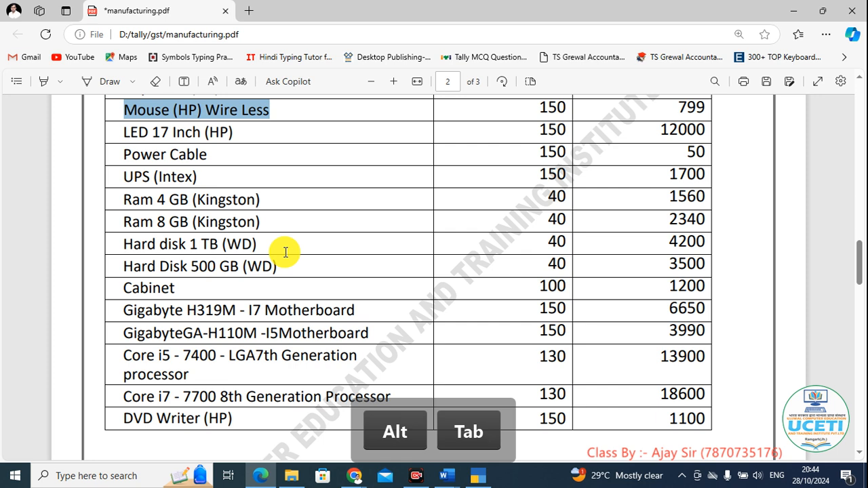
key(alt+Tab)
text(1)
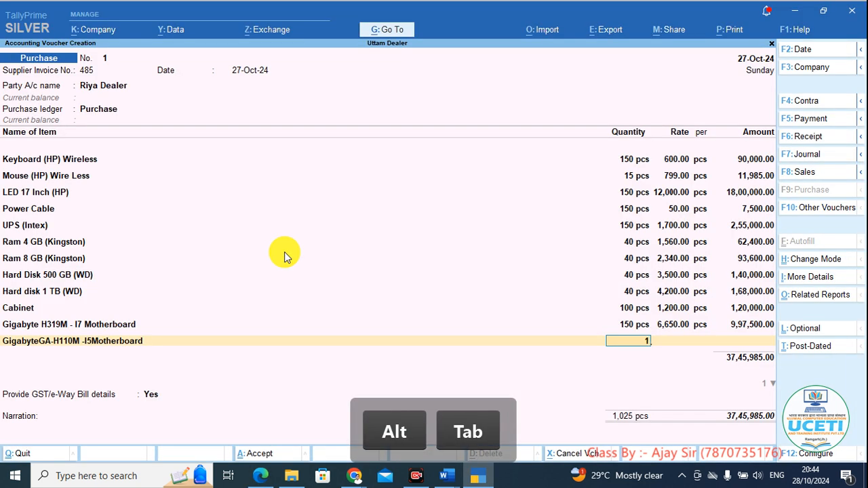
text(5 pcs)
key(Return)
key(BackSpace)
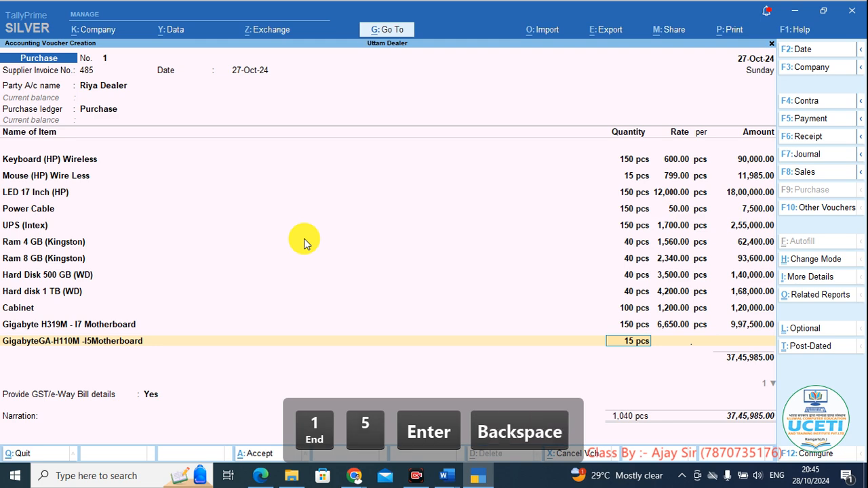
text(150)
key(Return)
Enter the manufacturing.pdf rate of 3,990 per pcs for the GigabyteGA-H110M -I5Motherboard and complete its line.
key(alt+Tab)
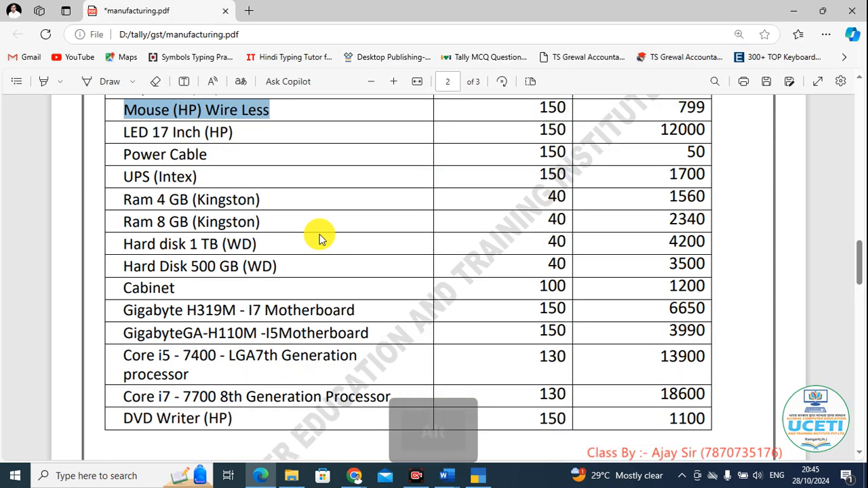
key(alt+Tab)
text(3990)
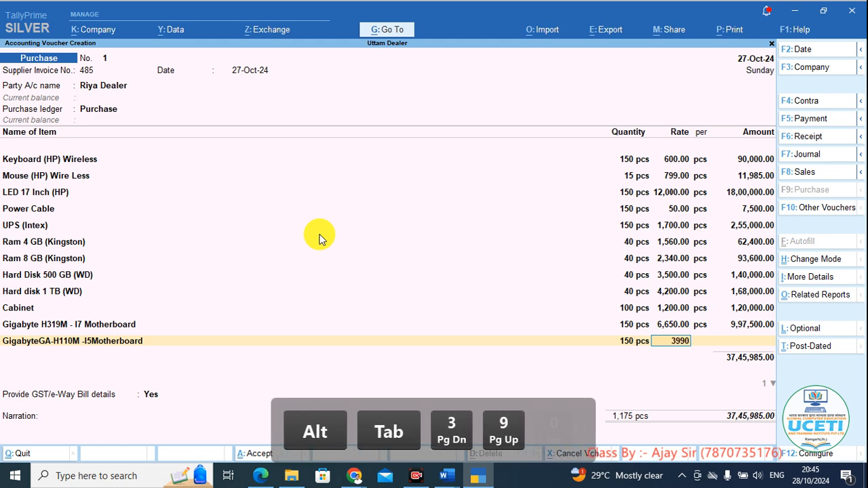
key(Return)
key(Return)
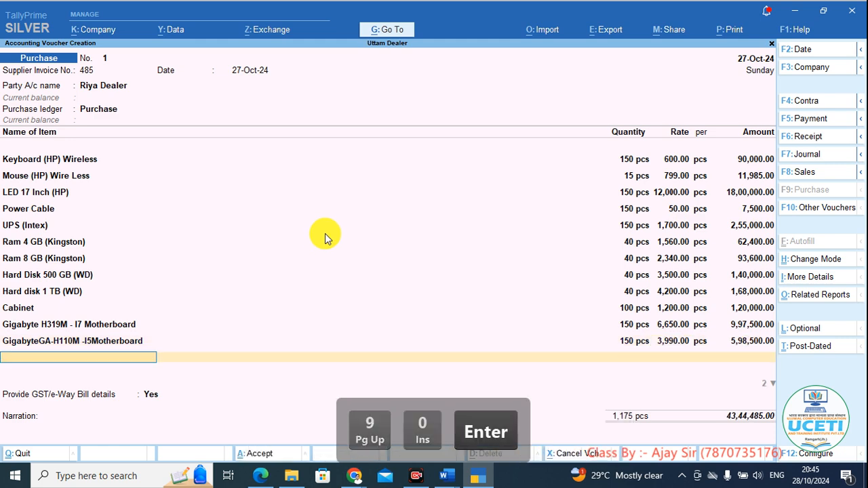
Check manufacturing.pdf for the following item and add Core i5 - 7400 - LGA7th Generation processor to the purchase voucher.
key(alt+Tab)
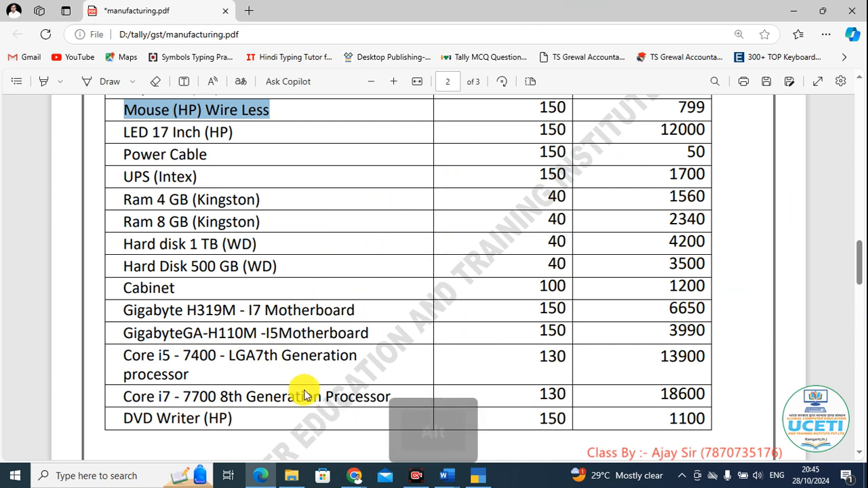
key(alt+Tab)
text(Co)
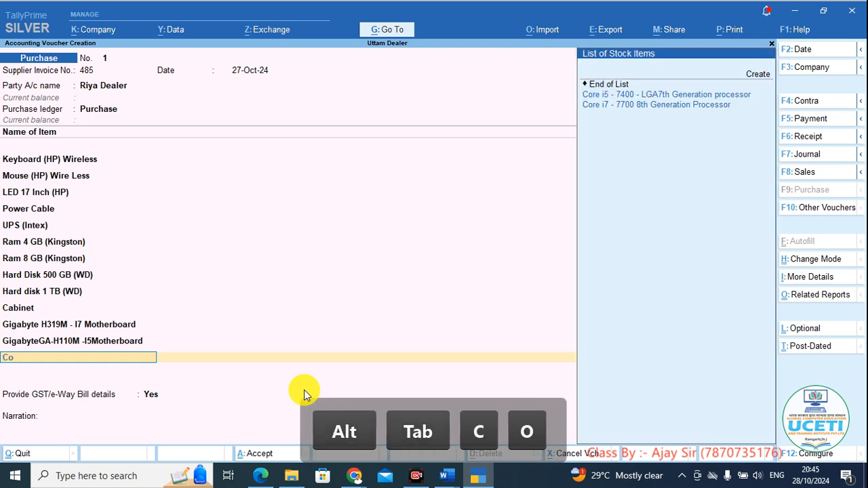
key(Up)
key(Return)
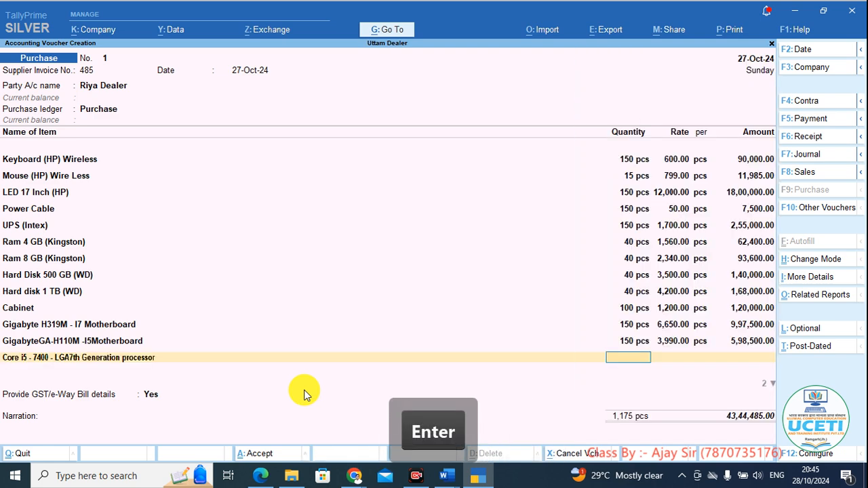
Set the quantity of the Core i5 - 7400 processor to 130 pcs, as listed in manufacturing.pdf.
key(alt+Tab)
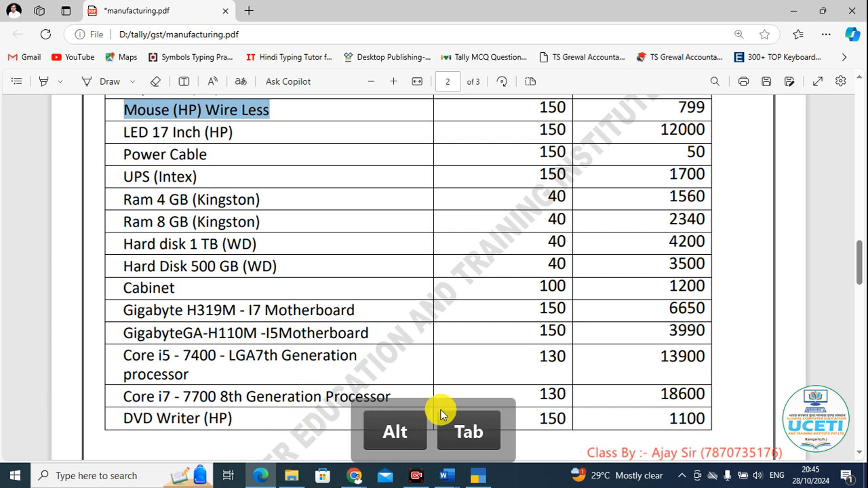
key(alt+Tab)
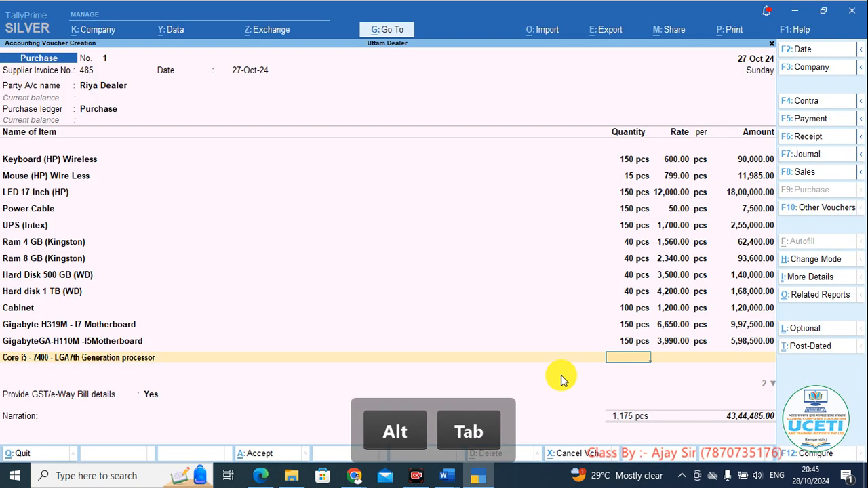
text(130)
key(Return)
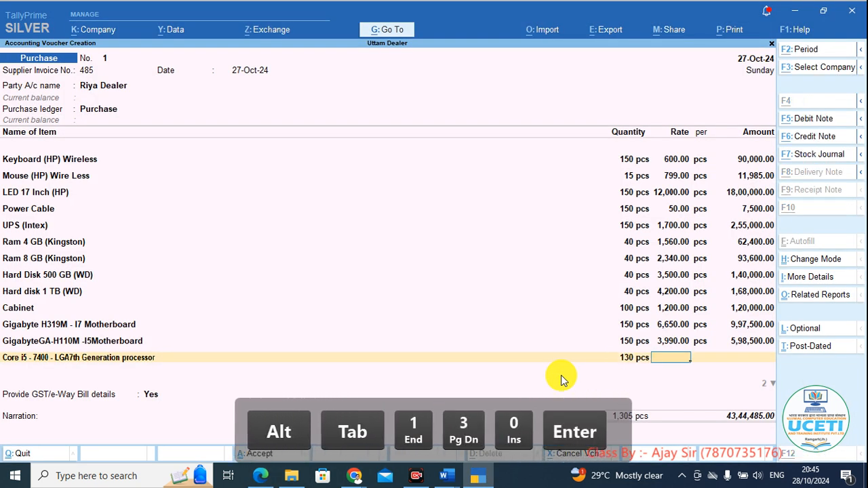
Enter the manufacturing.pdf rate of 13,900 per pcs for the Core i5 - 7400 processor and complete its line.
key(alt+Tab)
key(alt+Tab)
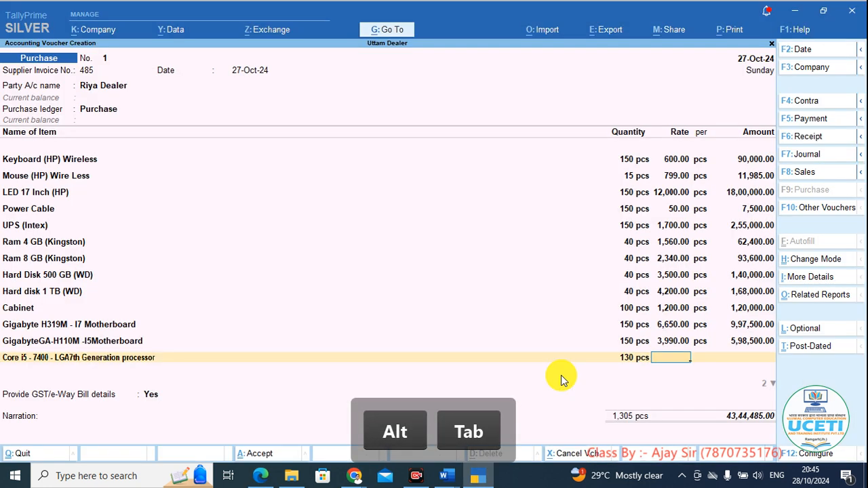
text(13900)
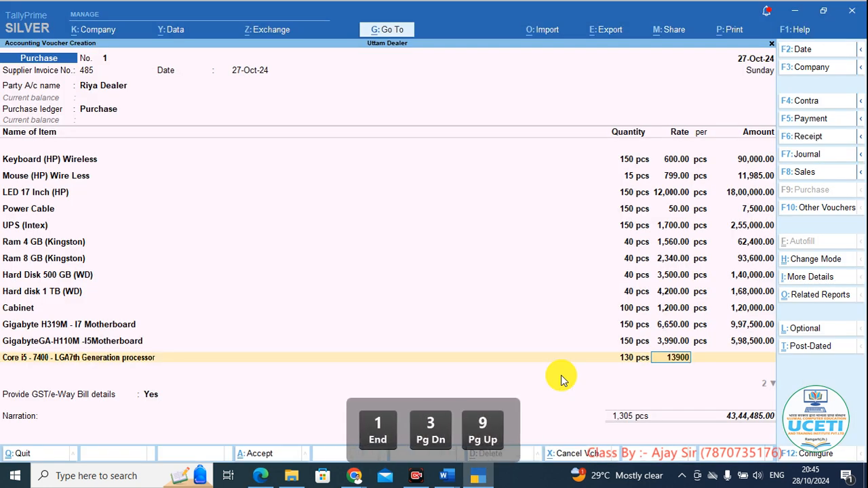
key(Return)
key(Return)
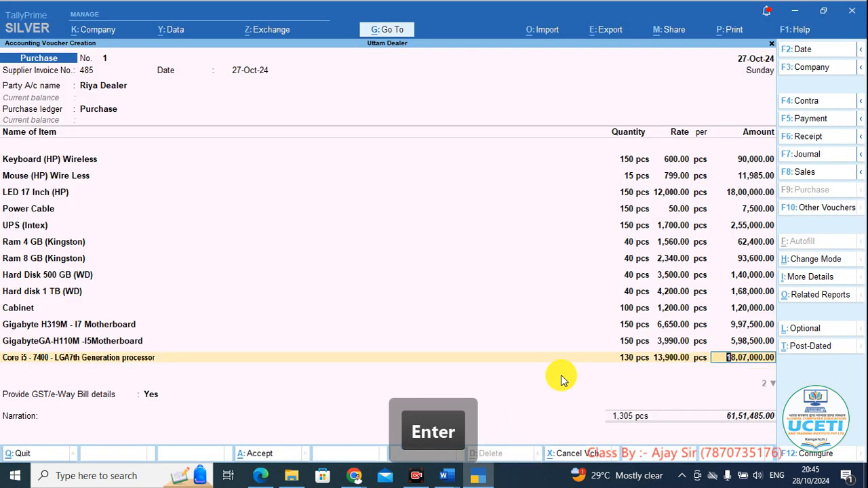
key(Return)
Find the following item in manufacturing.pdf and add Core i7 - 7700 8th Generation Processor to the voucher with a quantity of 130 pcs.
key(alt+Tab)
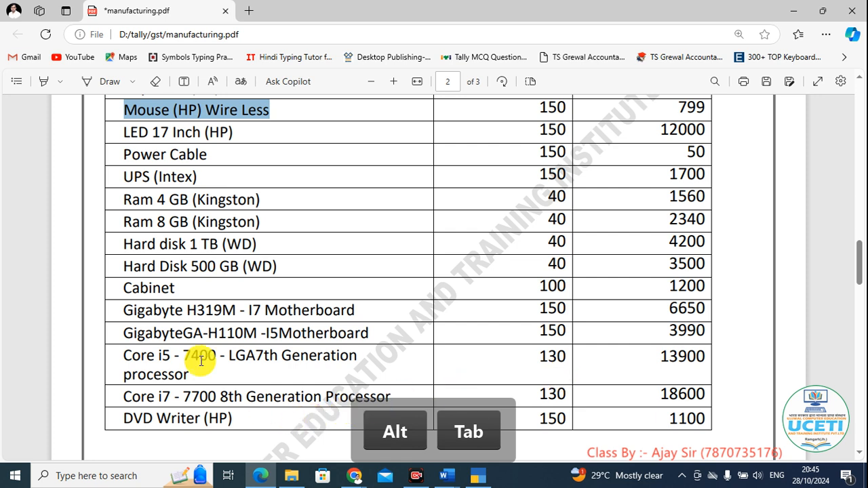
scroll(201, 361, down, 3)
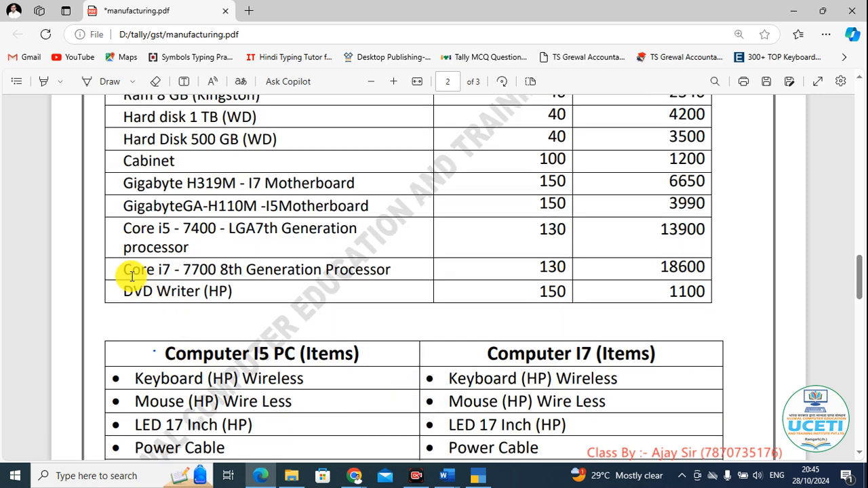
key(alt+Tab)
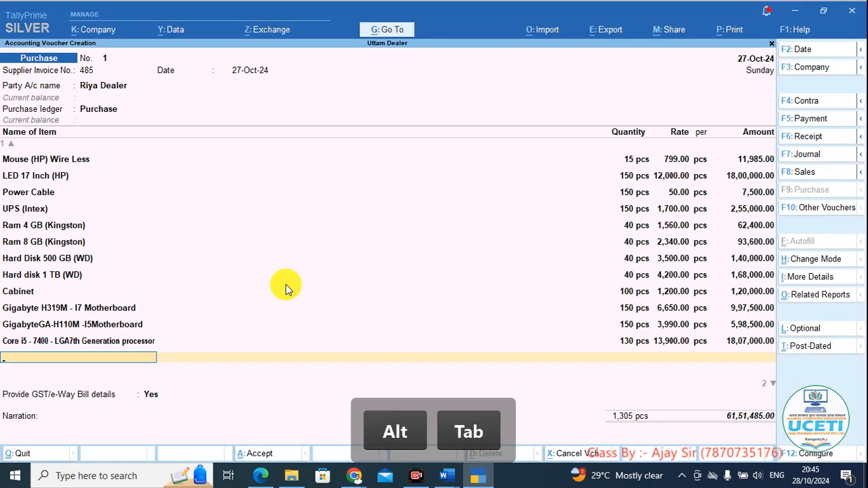
text(Co)
key(Up)
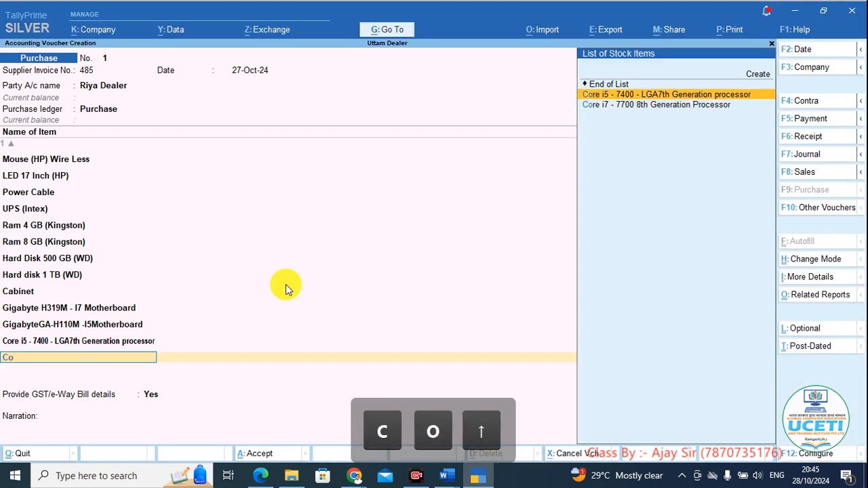
key(Down)
key(Return)
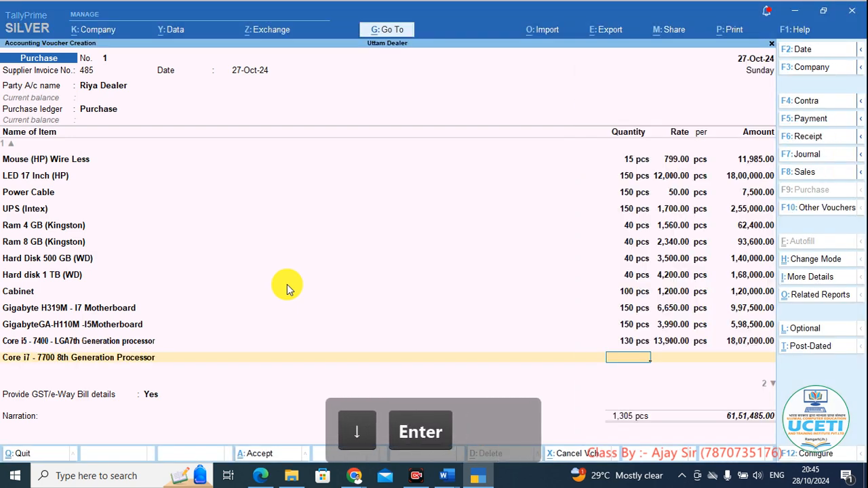
text(130)
key(Return)
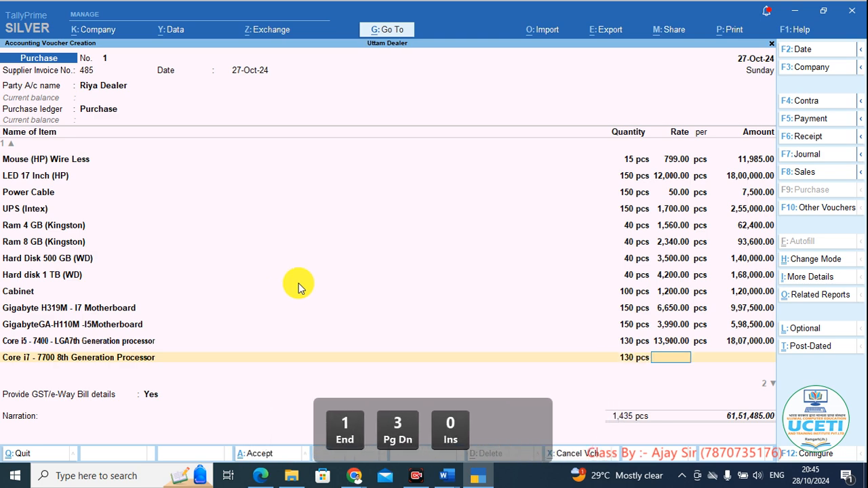
Set the Core i7 - 7700 processor rate to 18,600 per pcs, as listed in manufacturing.pdf, and complete its line.
key(alt+Tab)
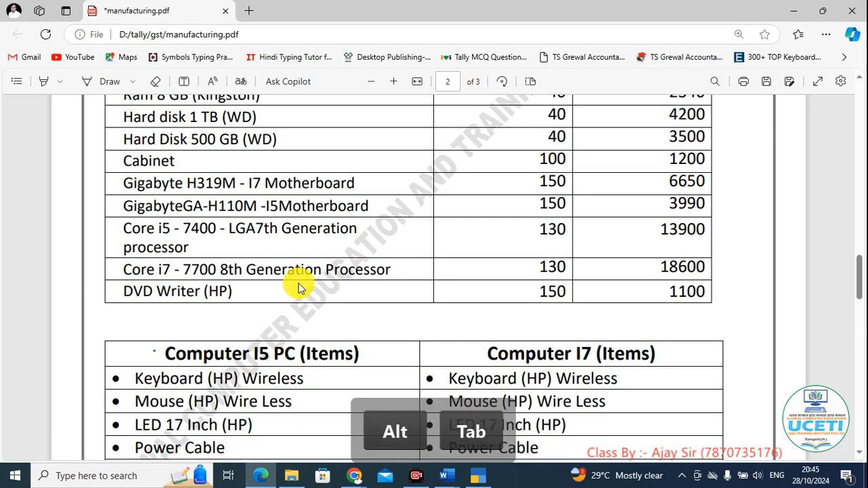
key(alt+Tab)
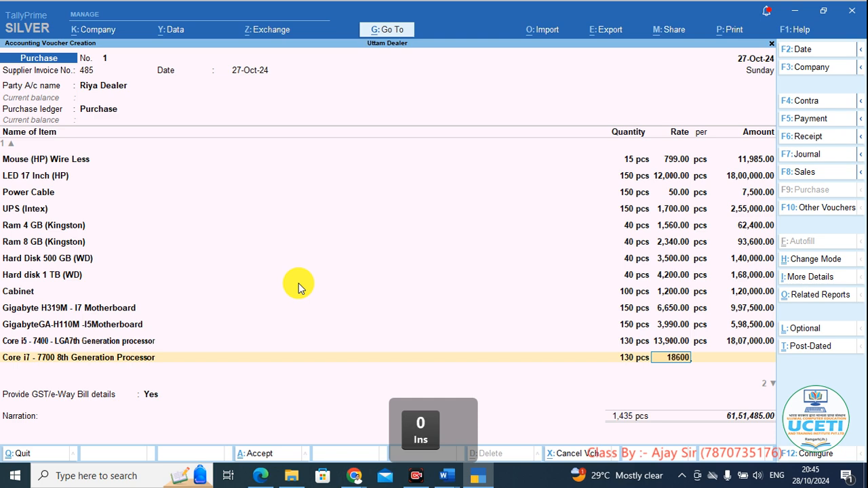
key(Return)
key(Return)
Check manufacturing.pdf for the last listed item and add DVD Writer (HP) to the purchase voucher.
key(alt+Tab)
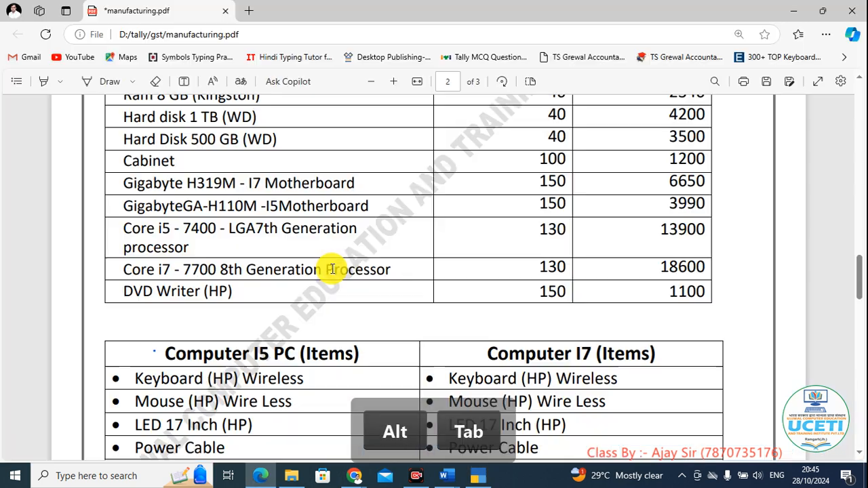
key(alt+Tab)
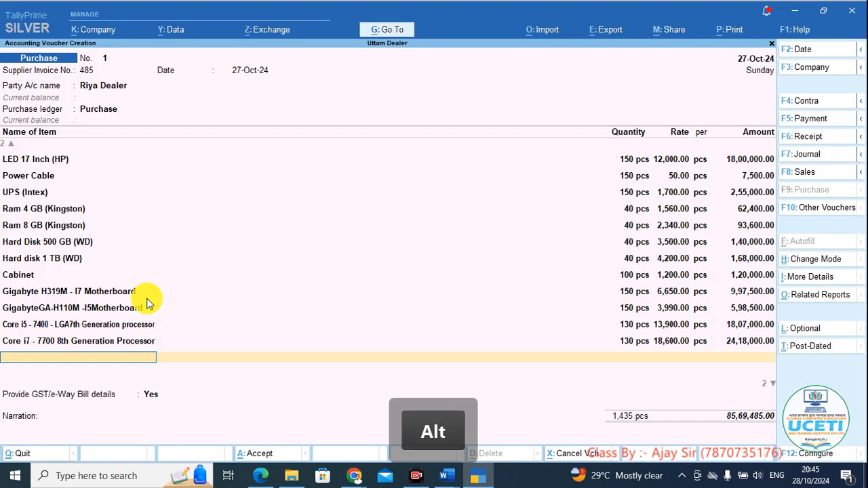
text(Dv)
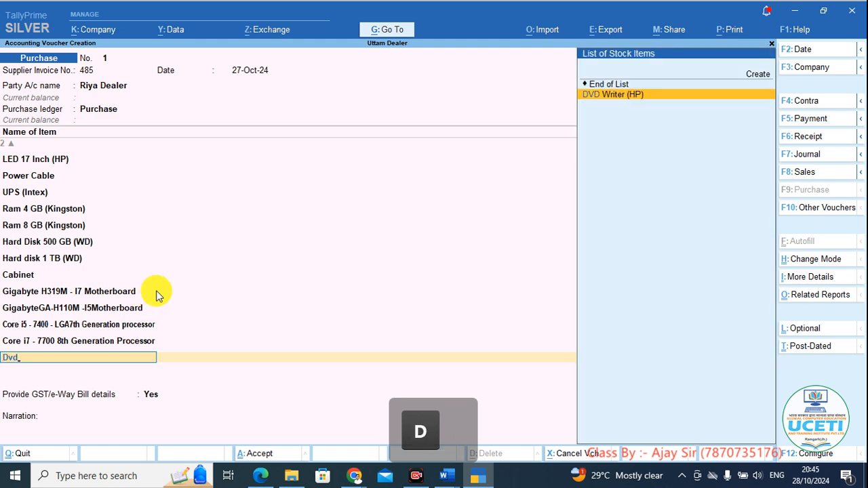
text(d)
key(Return)
Set the quantity of the DVD Writer (HP) to 150 pcs, as listed in manufacturing.pdf.
key(alt+Tab)
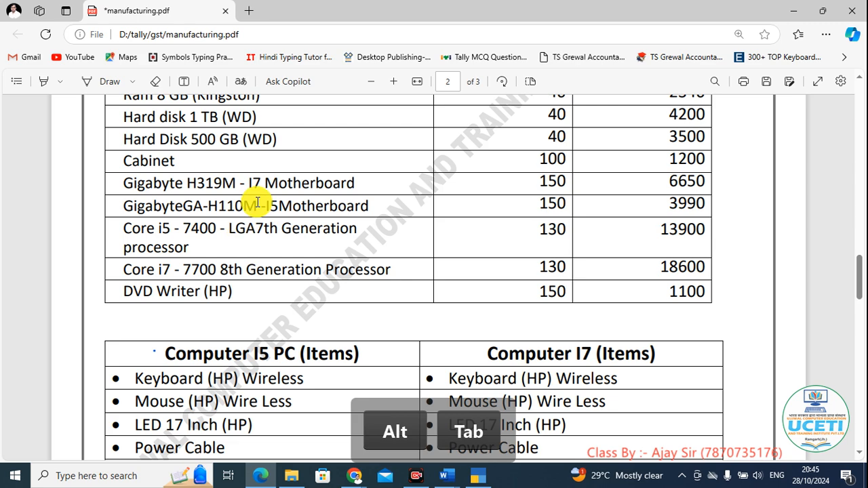
key(alt+Tab)
text(150)
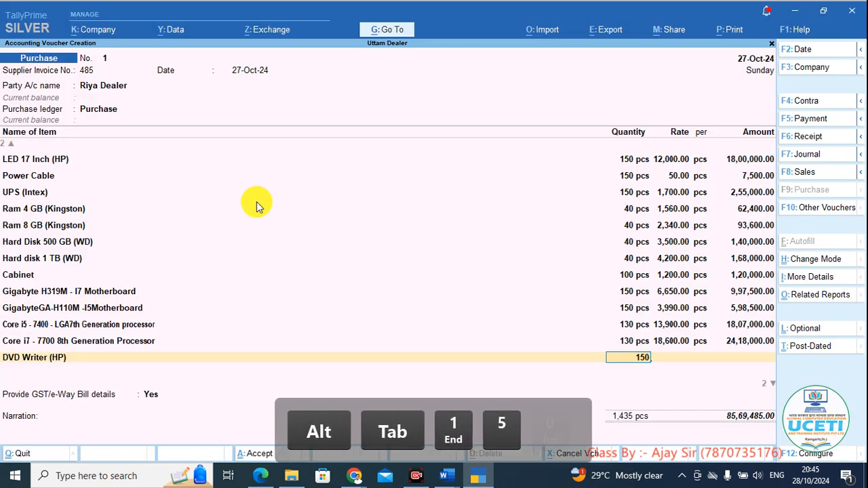
key(Return)
Enter the manufacturing.pdf rate of 1,100 per pcs for the DVD Writer (HP) and complete its line.
key(alt+Tab)
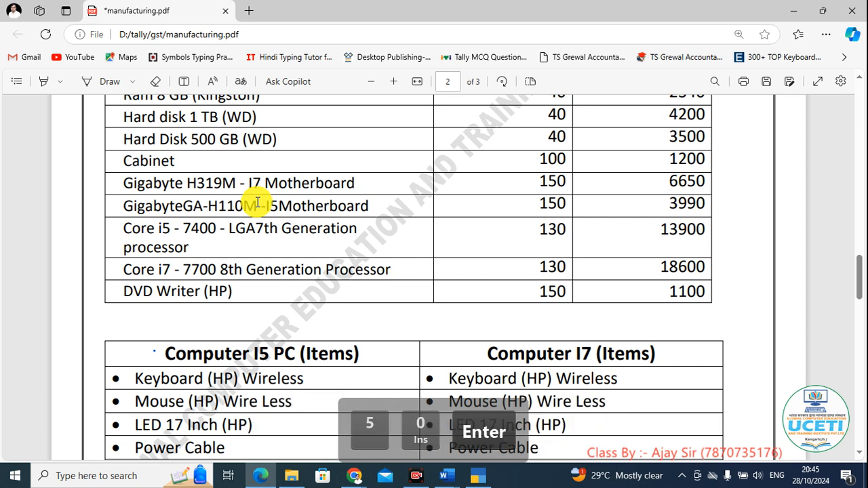
key(alt+Tab)
text(1100)
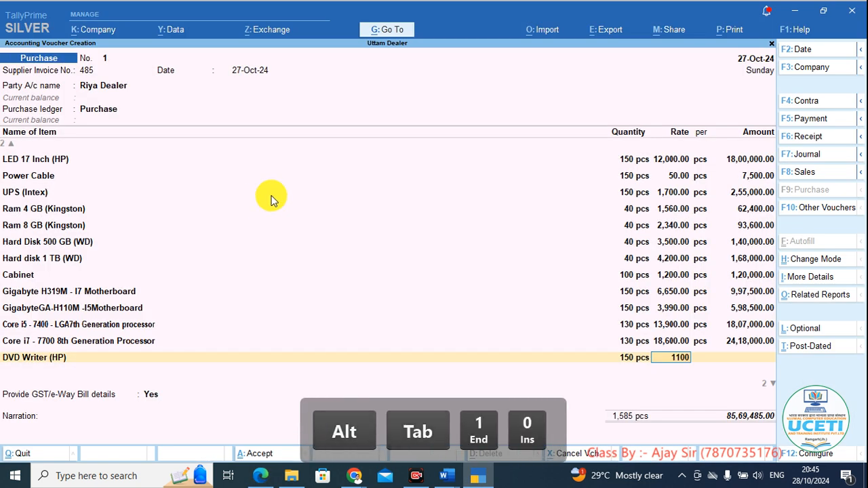
key(Return)
key(Return)
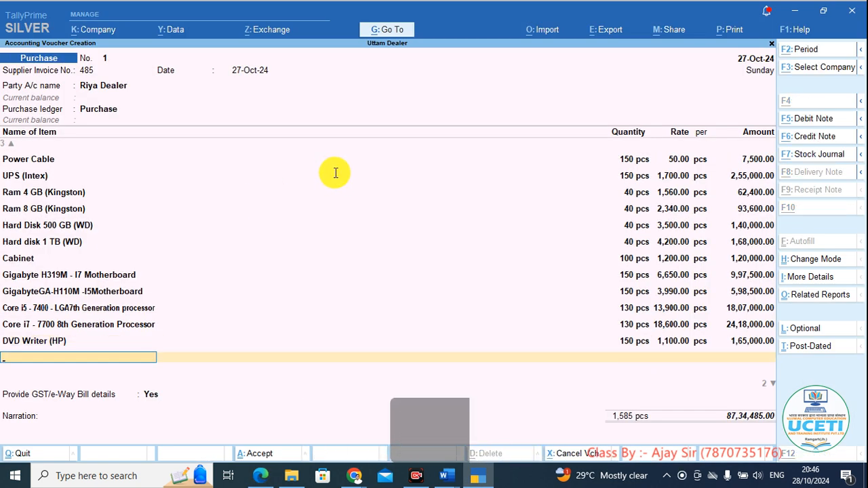
Check manufacturing.pdf for any further items and end the item list of the purchase voucher.
key(alt+Tab)
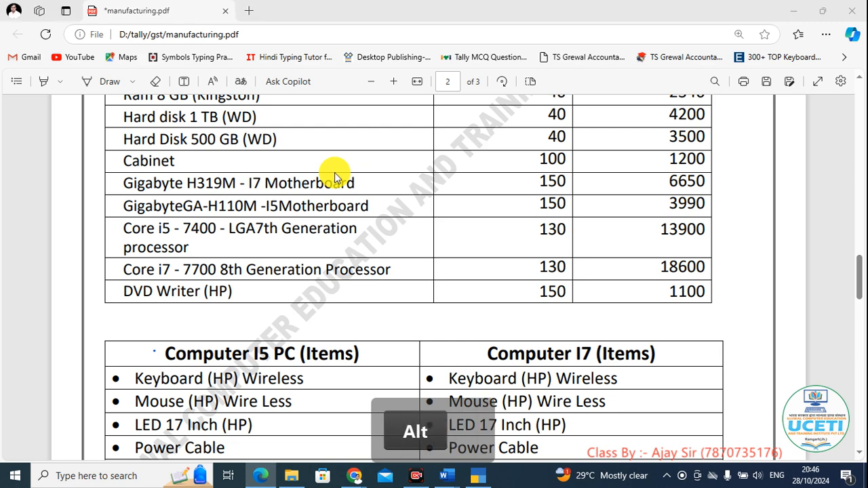
key(alt+Tab)
key(Return)
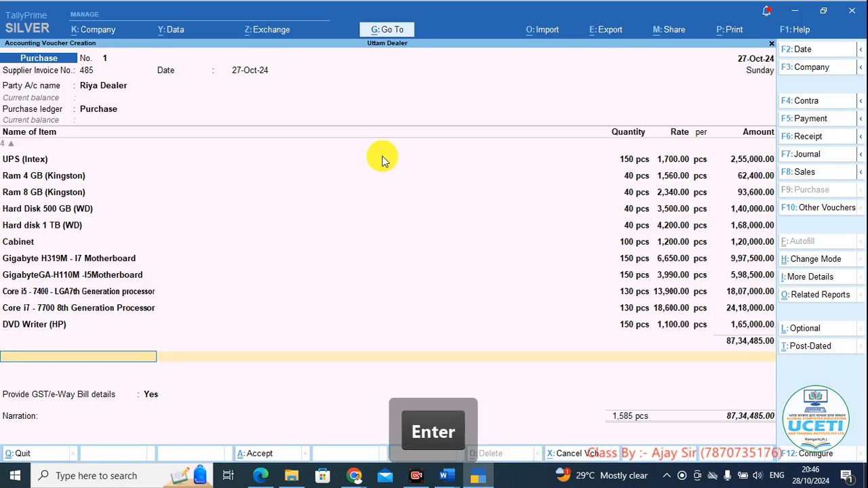
Create a ledger named Cgst from within the purchase voucher and place it under Duties & Taxes.
key(alt+c)
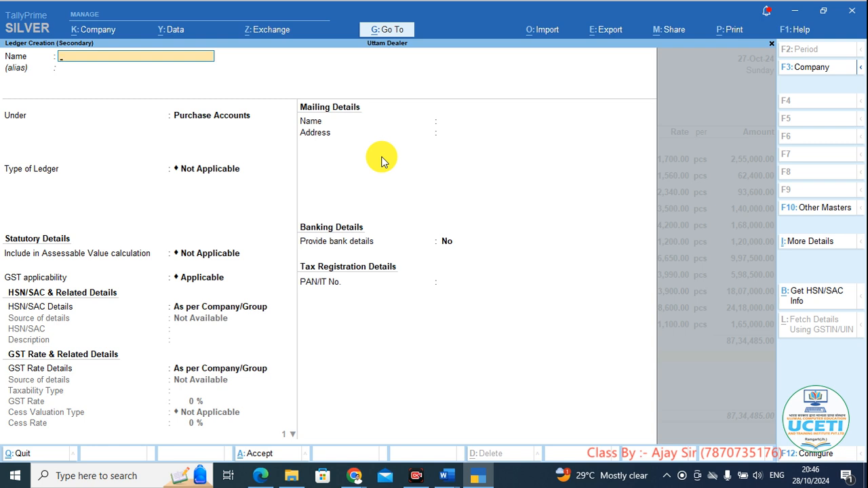
text(Cgsr)
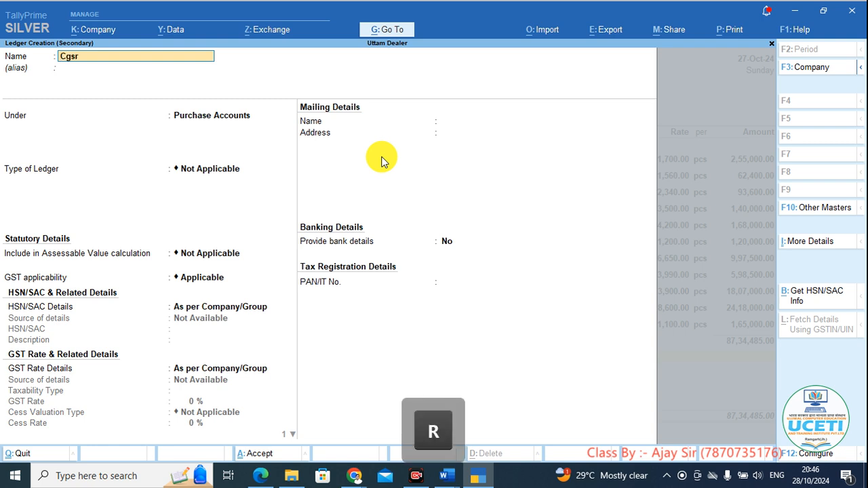
key(BackSpace)
text(t)
key(Return)
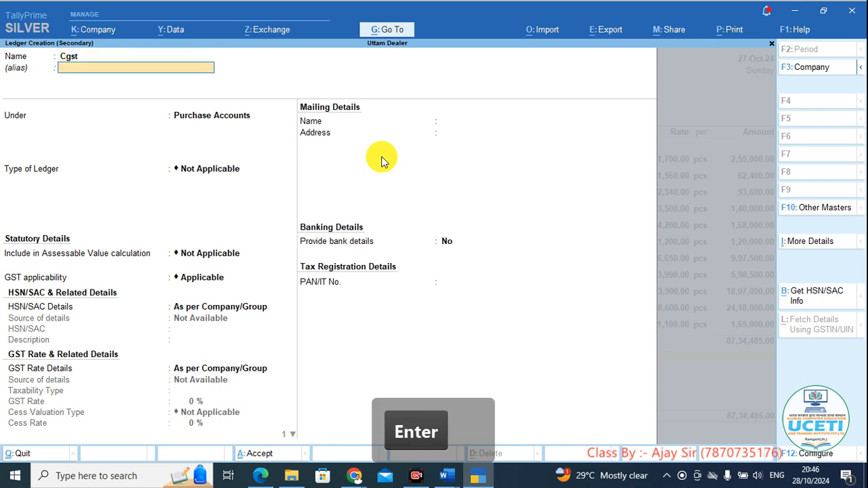
key(Return)
text(Du)
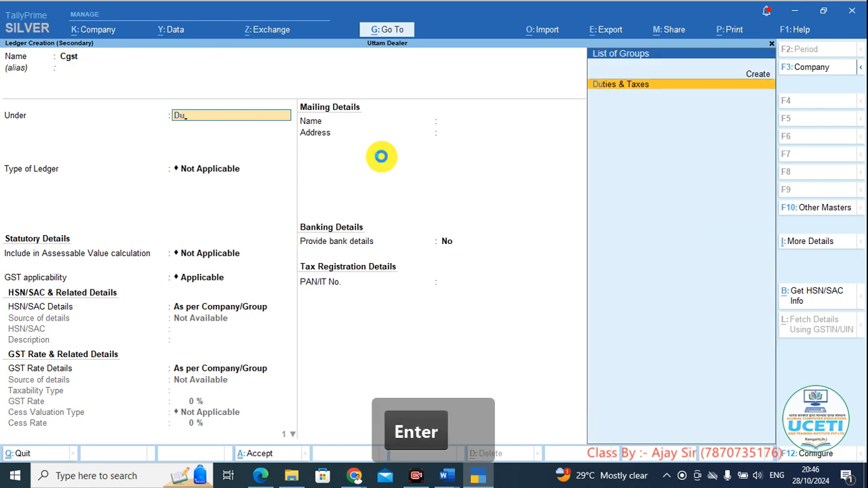
key(Return)
Set the Cgst ledger's duty type to GST and tax type to CGST, then save it and apply it to the voucher.
key(Up)
key(Return)
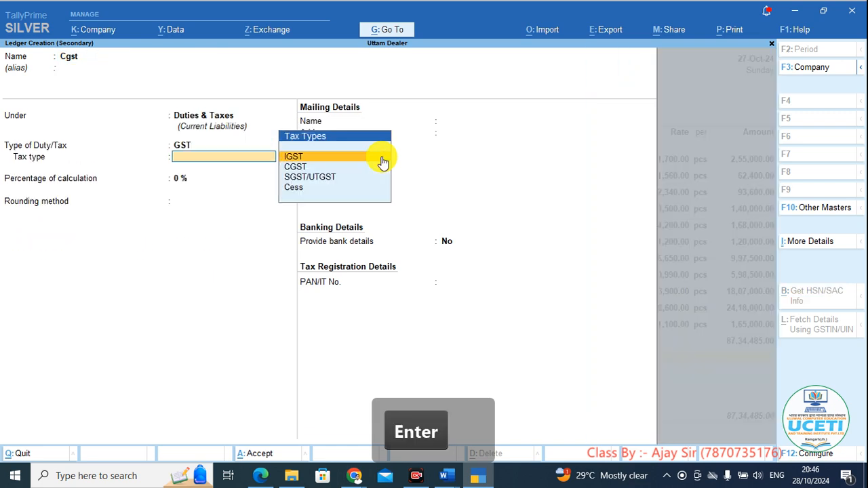
key(Down)
key(Return)
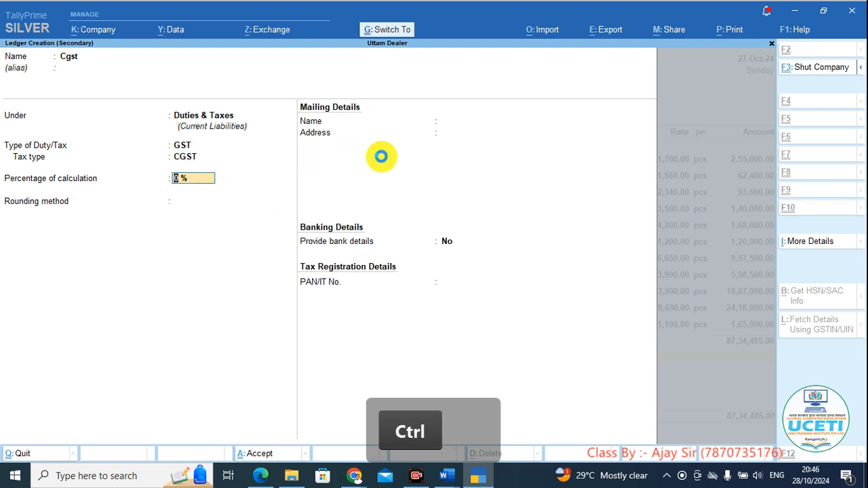
key(ctrl+a)
key(Return)
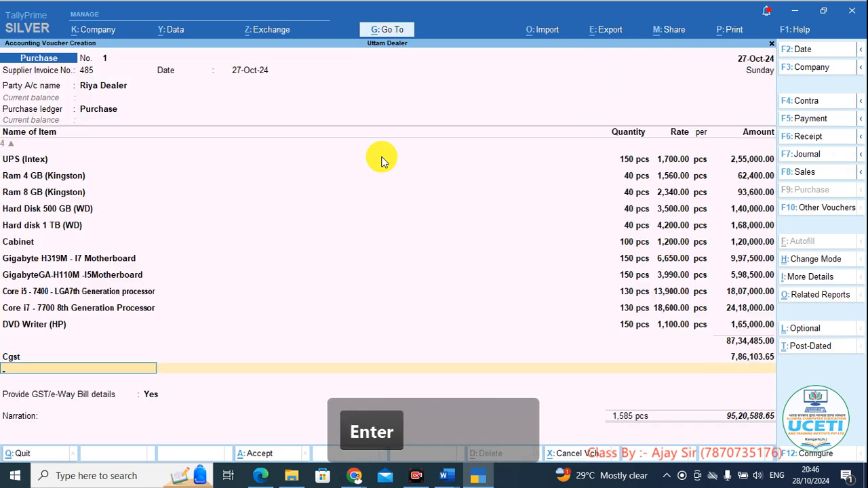
Create a ledger named Sgst from within the purchase voucher, keeping it under Duties & Taxes.
key(alt+c)
text(Sgsr)
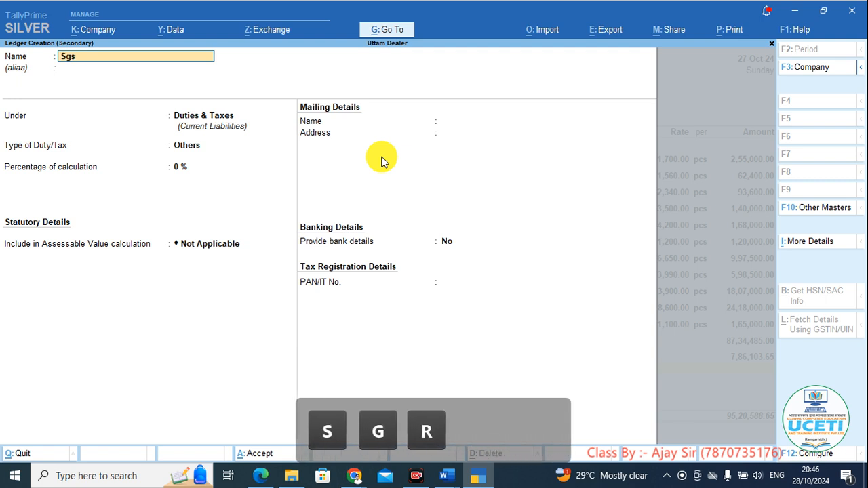
key(BackSpace)
text(y)
key(BackSpace)
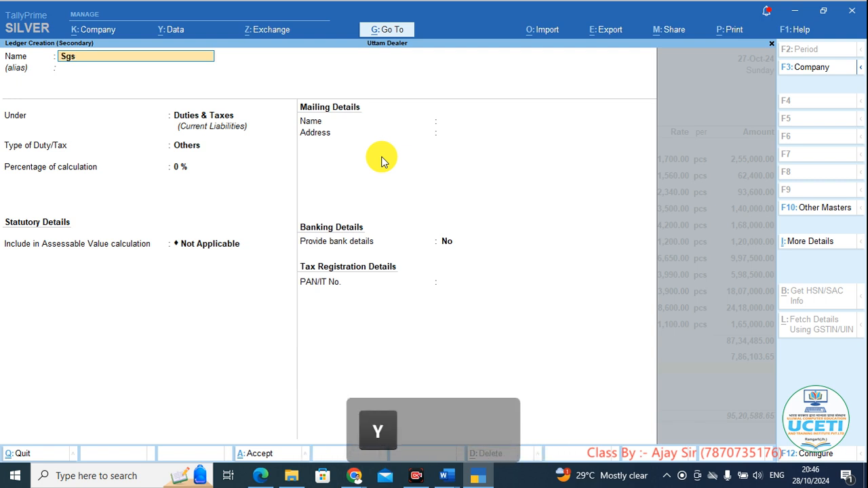
text(t)
key(Return)
key(Return)
key(Return)
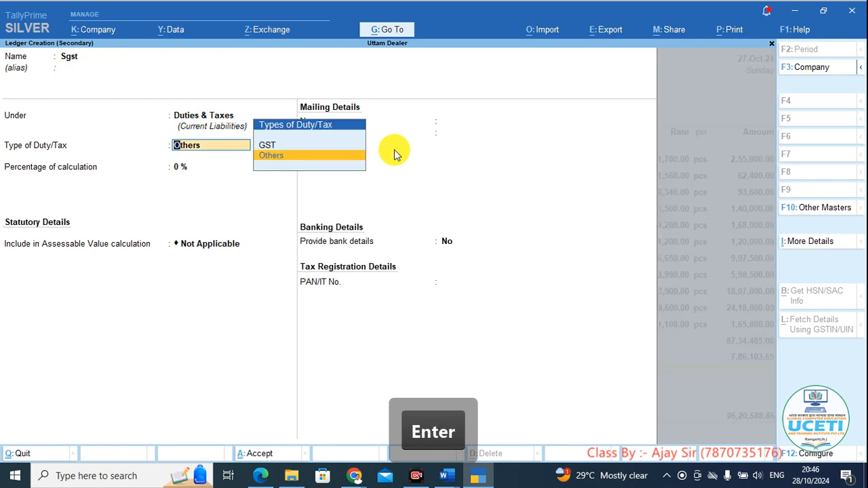
Set the Sgst ledger's duty type to GST and tax type to SGST/UTGST, save it and apply it to the voucher.
key(Up)
key(Return)
key(Down)
key(Down)
key(Down)
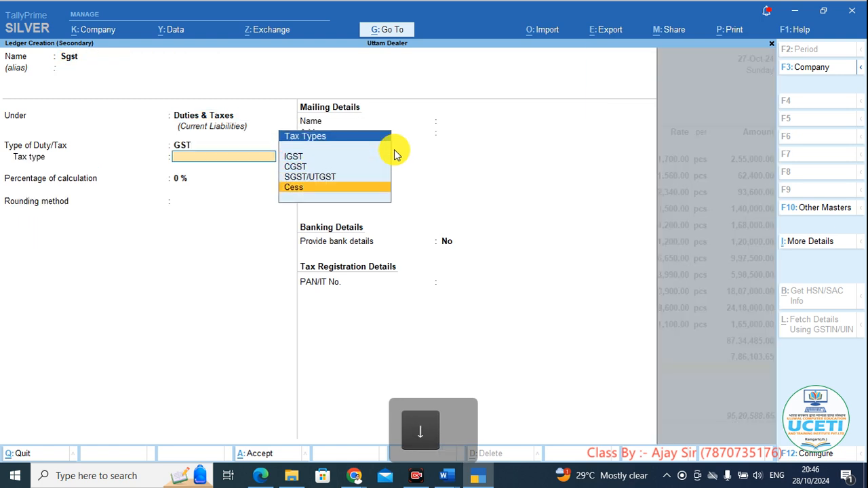
key(Up)
key(Return)
key(ctrl+a)
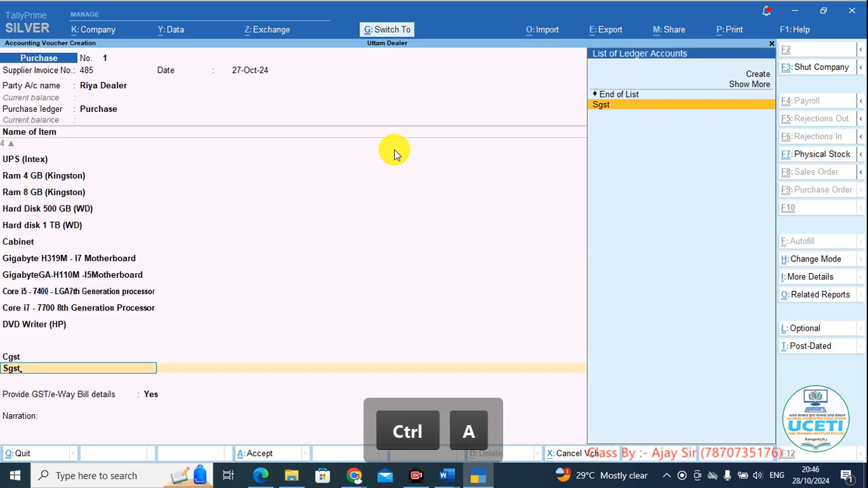
key(Return)
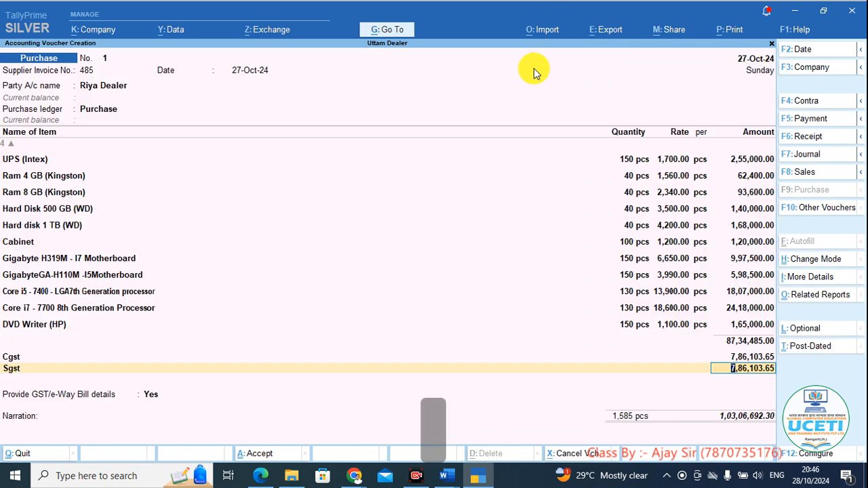
Check the discount terms above the item table in manufacturing.pdf and complete the Sgst line of the purchase voucher.
key(alt+Tab)
scroll(590, 257, up, 6)
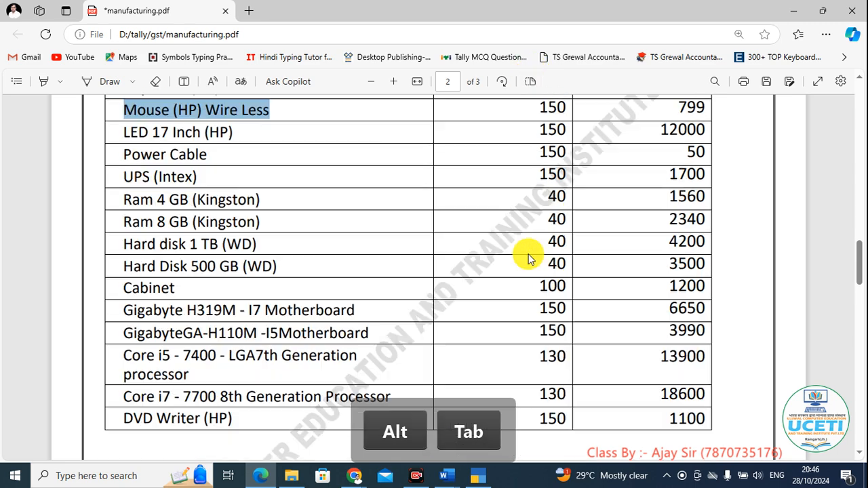
scroll(615, 288, down, 2)
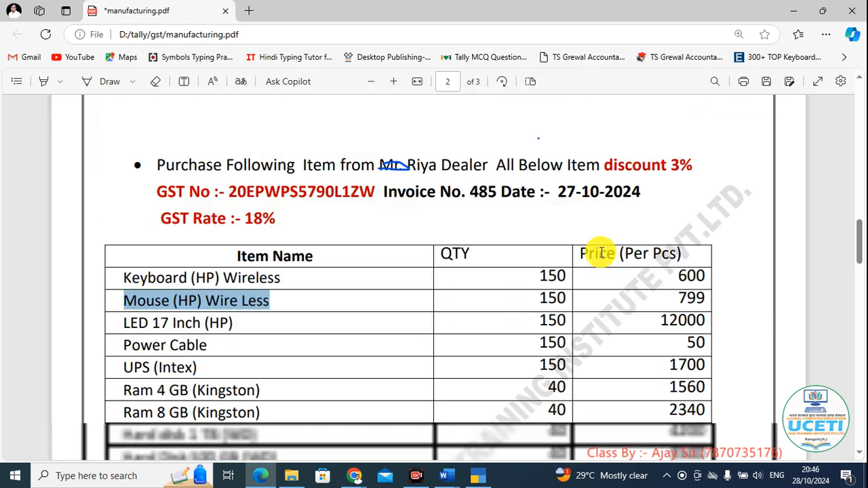
click(605, 169)
drag(714, 168, 712, 167)
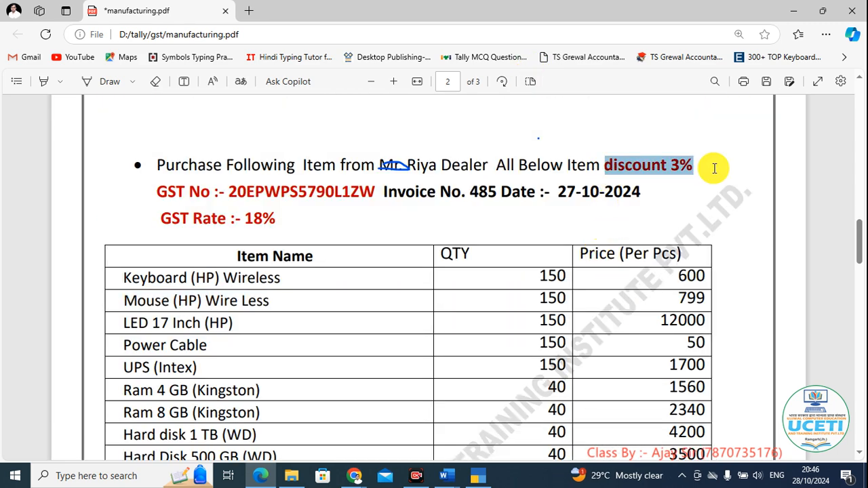
key(alt+Tab)
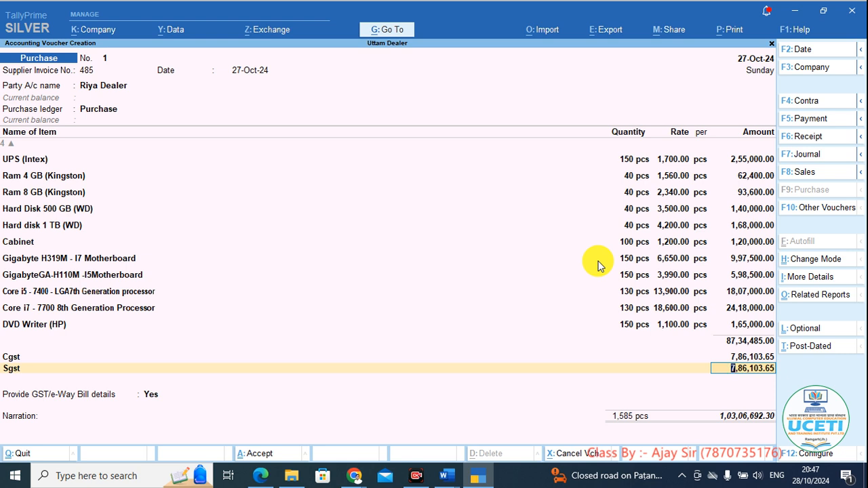
key(Return)
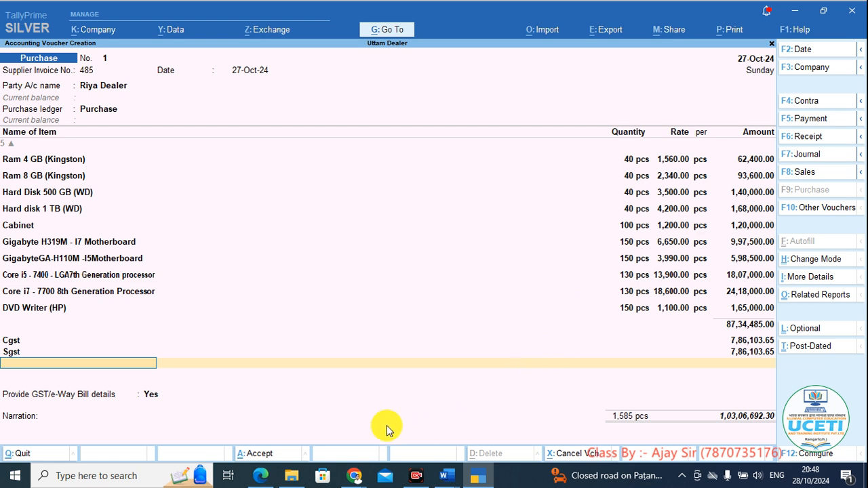
click(356, 448)
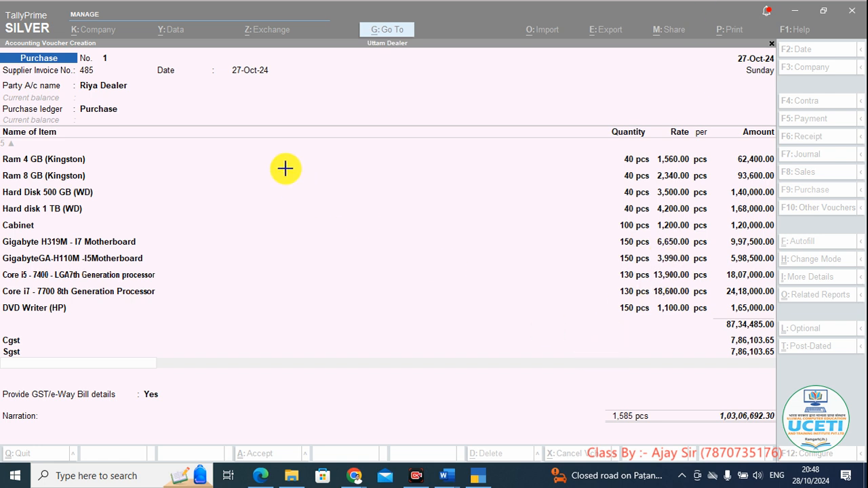
mouse_move(308, 171)
mouse_down()
mouse_move(308, 195)
mouse_move(319, 177)
mouse_move(309, 192)
mouse_move(329, 197)
mouse_move(368, 163)
mouse_move(362, 180)
mouse_move(387, 194)
mouse_move(393, 182)
mouse_move(360, 210)
mouse_move(366, 217)
mouse_up()
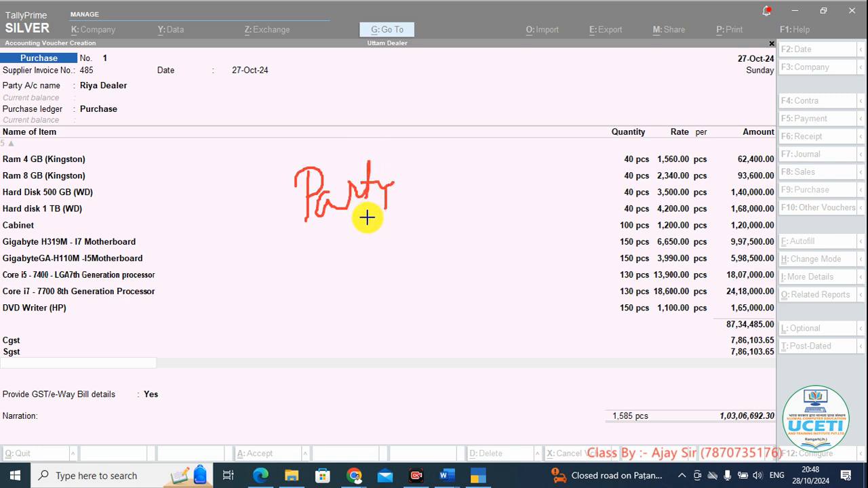
drag(318, 237, 377, 217)
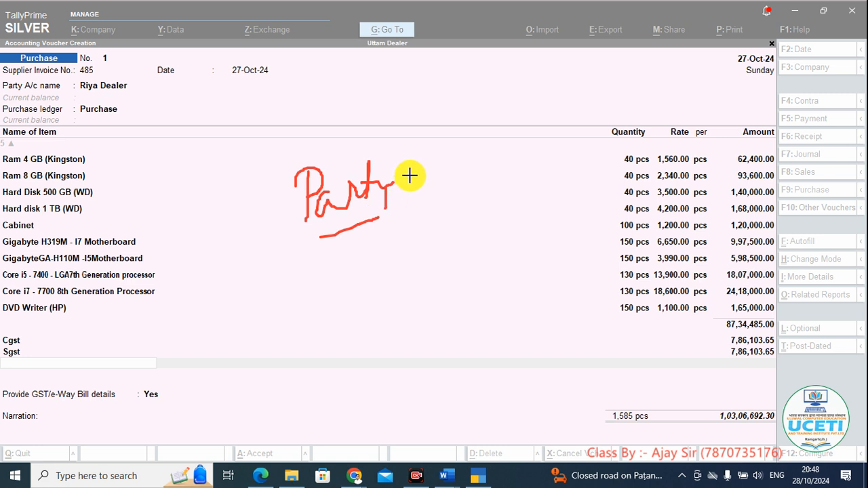
mouse_move(407, 175)
mouse_down()
mouse_move(415, 196)
mouse_move(443, 192)
mouse_move(468, 174)
mouse_up()
drag(424, 222, 477, 208)
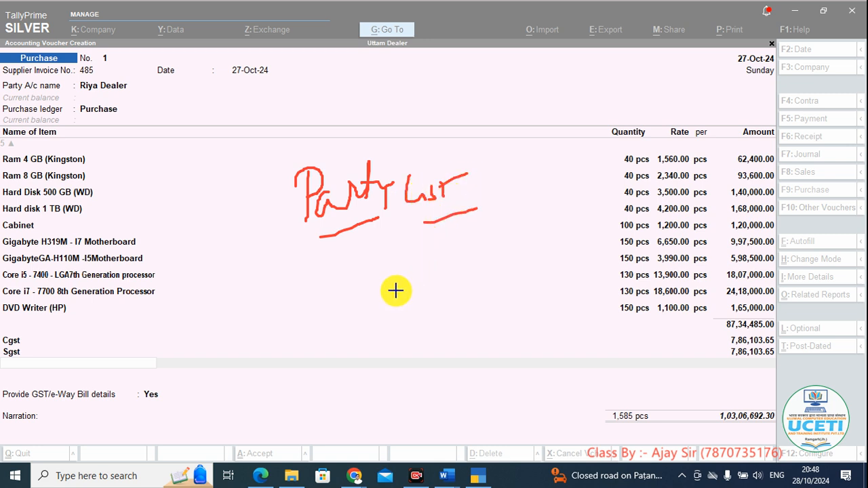
mouse_move(509, 257)
mouse_down()
mouse_move(382, 296)
mouse_move(386, 333)
mouse_move(514, 275)
mouse_move(454, 302)
mouse_move(492, 284)
mouse_up()
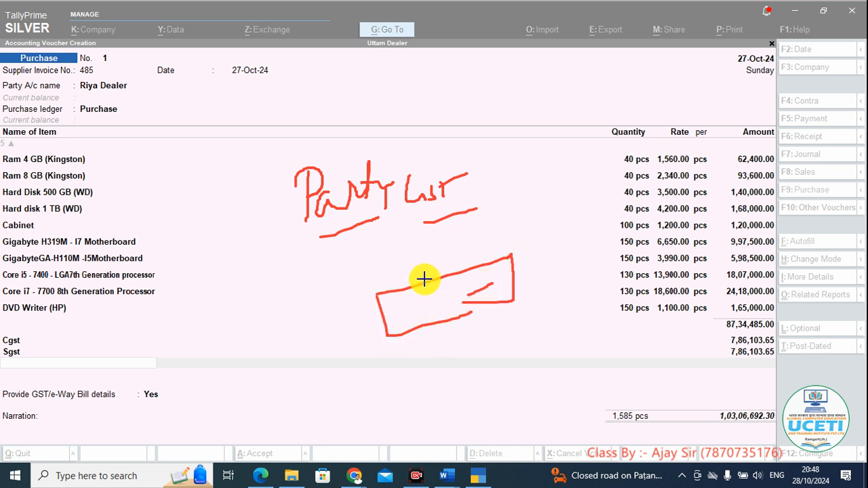
drag(397, 308, 452, 302)
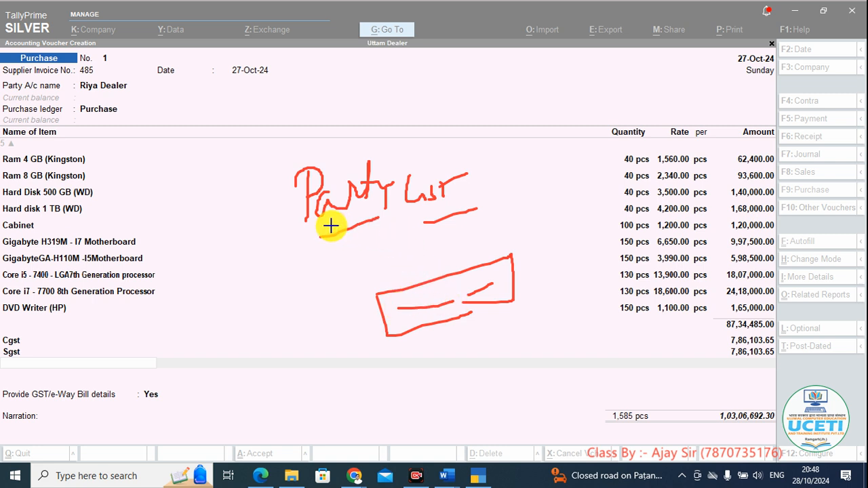
mouse_move(331, 226)
mouse_down()
mouse_move(465, 224)
mouse_move(461, 164)
mouse_move(325, 159)
mouse_move(310, 229)
mouse_move(375, 236)
mouse_up()
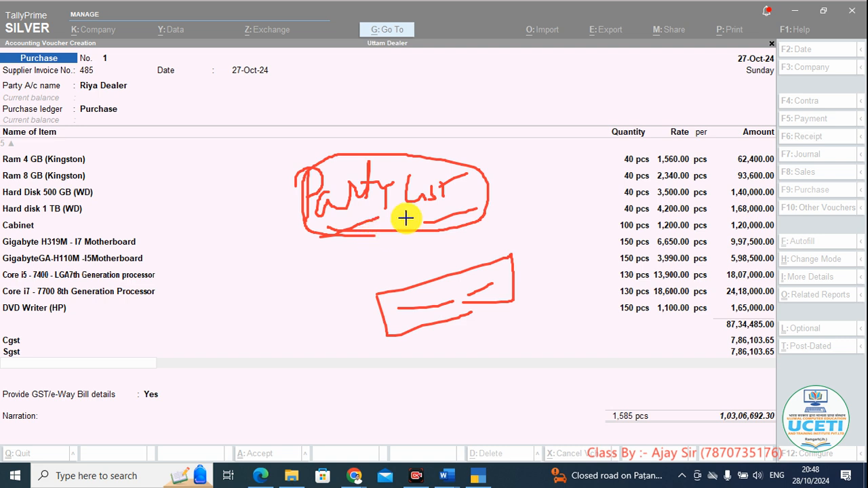
mouse_move(489, 202)
mouse_down()
mouse_move(514, 196)
mouse_move(524, 197)
mouse_move(517, 210)
mouse_move(559, 208)
mouse_move(604, 184)
mouse_move(602, 197)
mouse_up()
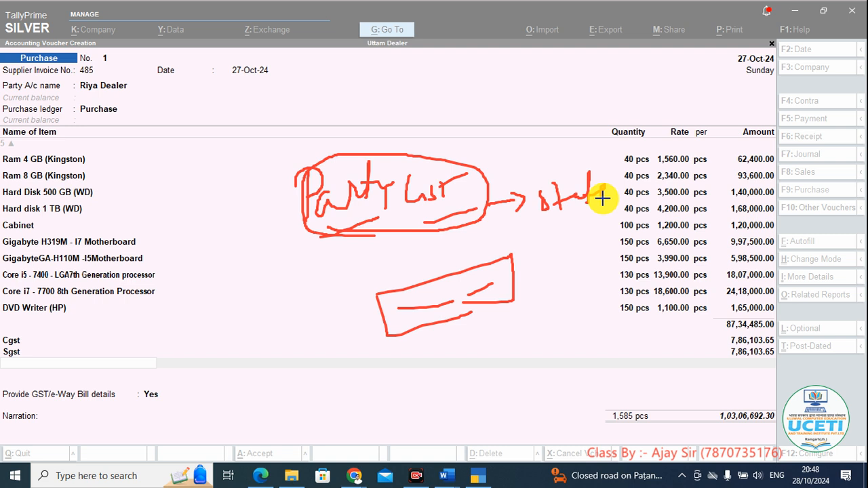
mouse_move(107, 122)
mouse_down()
mouse_move(143, 122)
mouse_move(150, 88)
mouse_move(119, 92)
mouse_up()
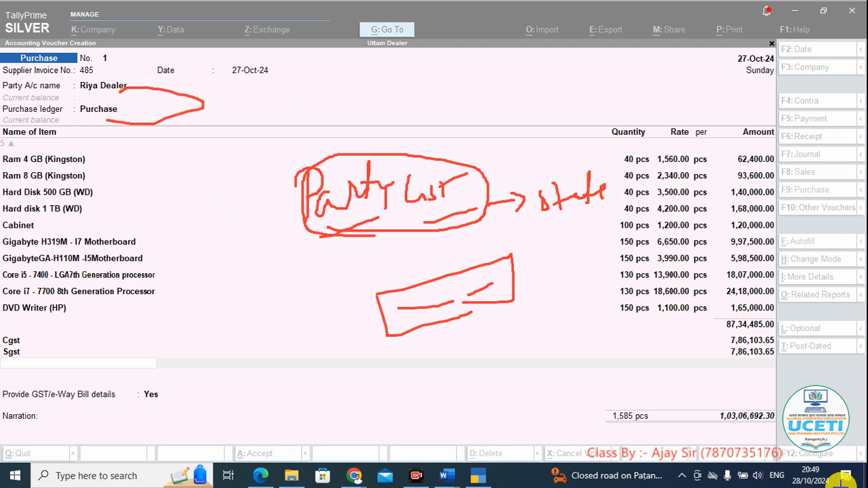
mouse_move(113, 111)
mouse_down()
mouse_move(114, 169)
mouse_move(124, 167)
mouse_move(120, 204)
mouse_move(150, 200)
mouse_move(183, 284)
mouse_up()
drag(192, 270, 190, 286)
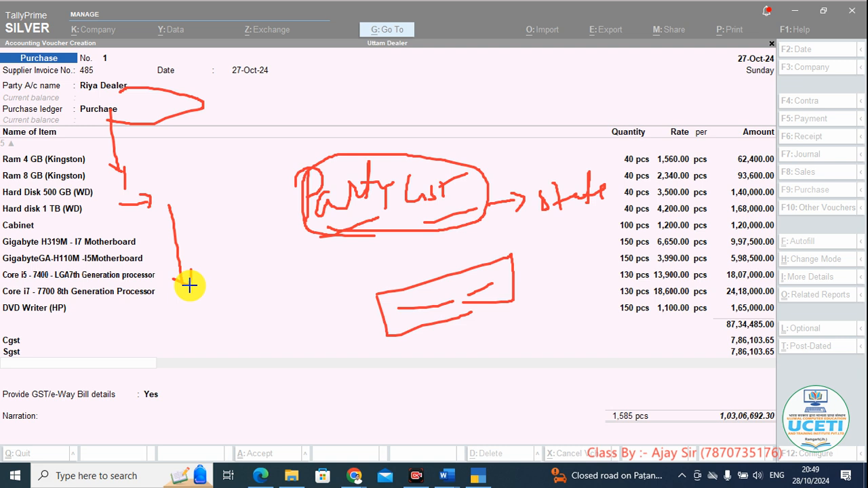
drag(90, 108, 106, 136)
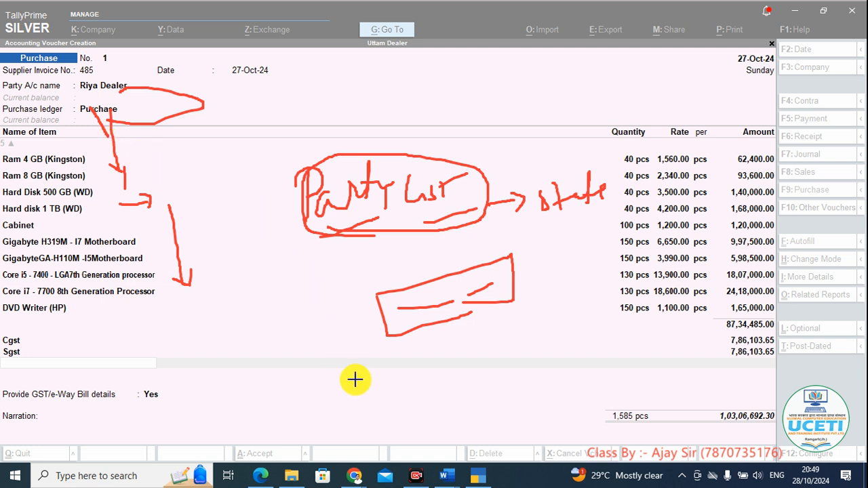
click(581, 451)
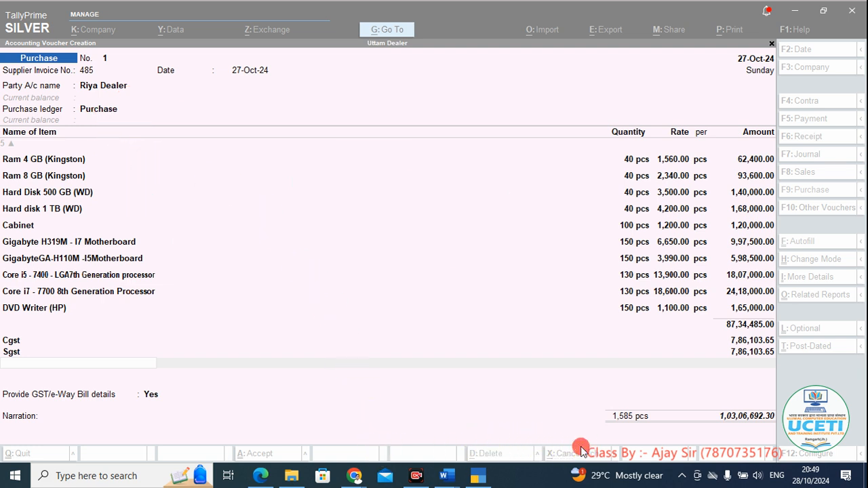
click(335, 325)
key(BackSpace)
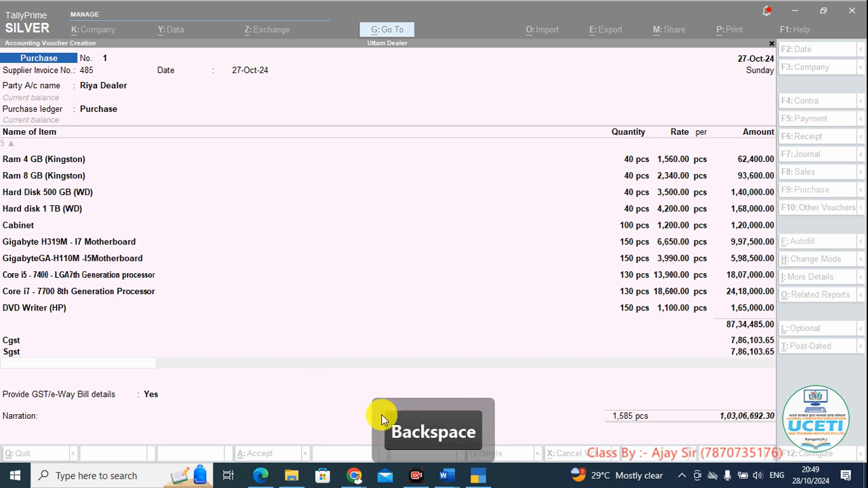
click(376, 319)
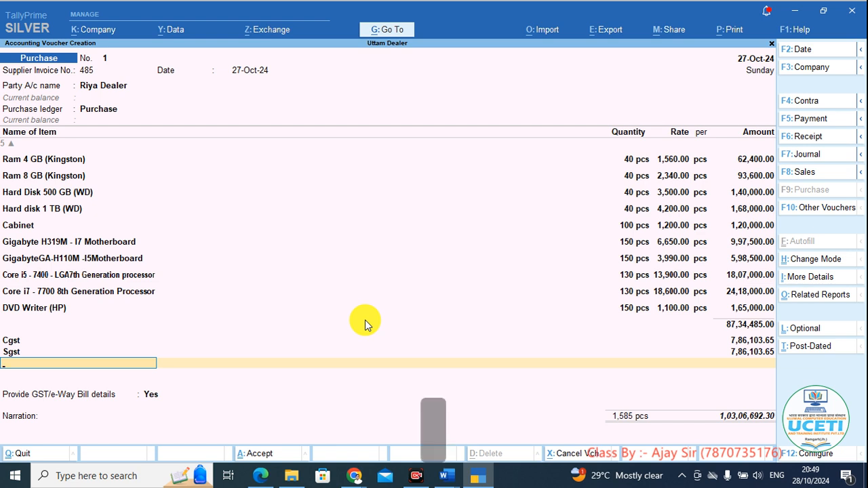
Save the completed purchase voucher and leave voucher creation for the Gateway of Tally.
key(ctrl+a)
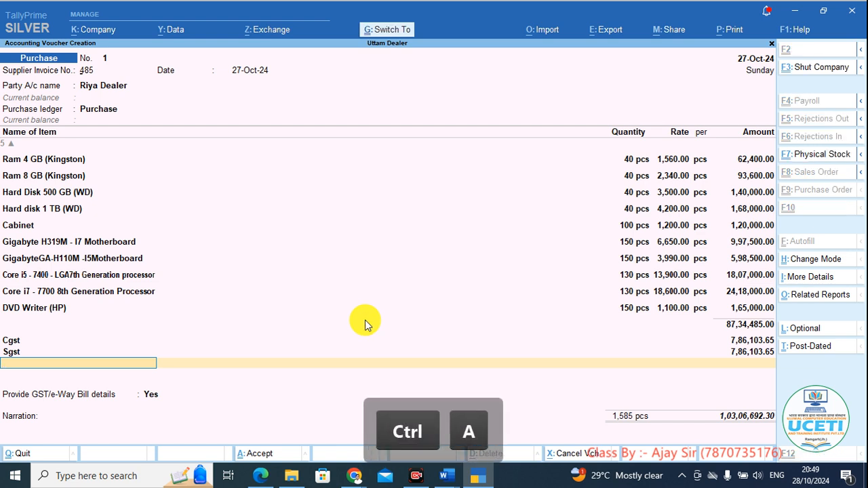
key(Escape)
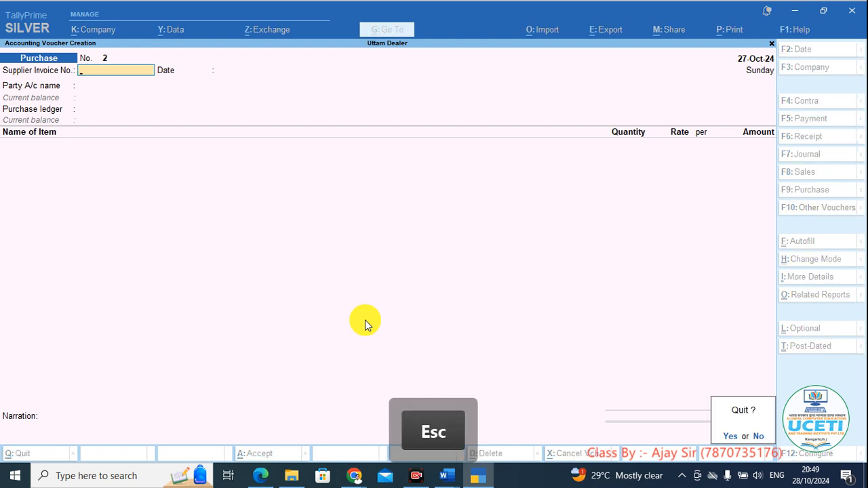
key(Escape)
key(Down)
key(Down)
key(Up)
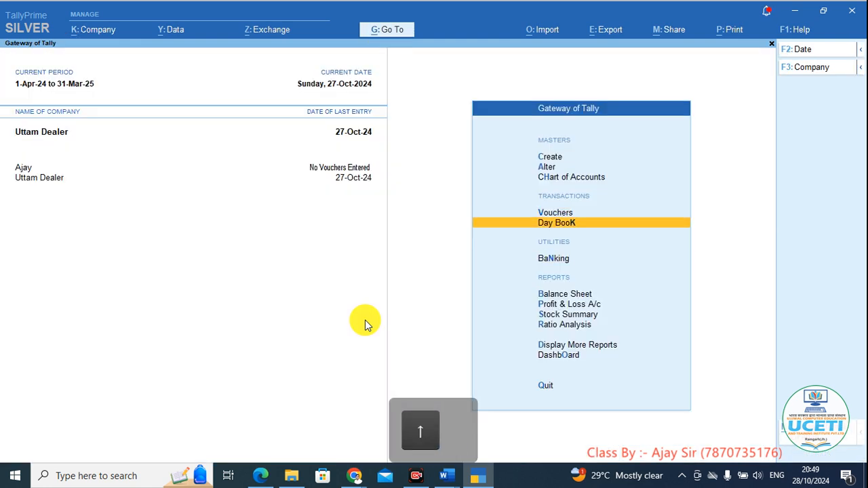
key(Up)
key(Return)
key(Escape)
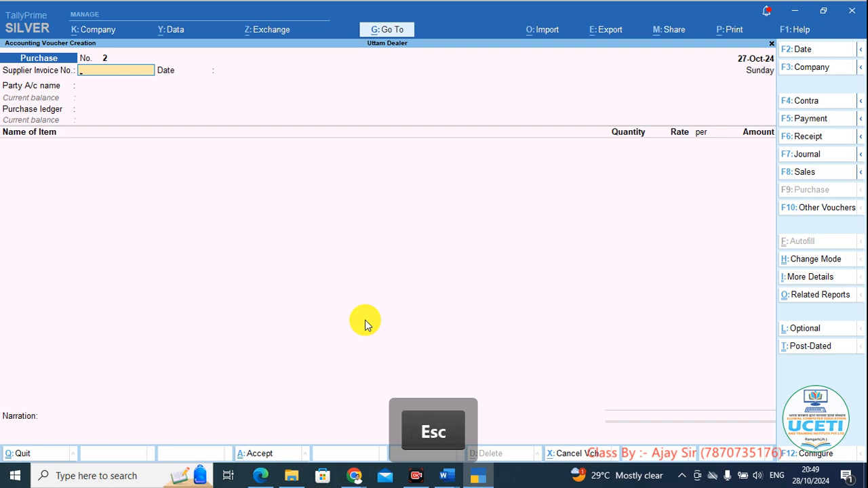
key(Escape)
Open the saved purchase voucher with supplier invoice number 485 from the Day Book for alteration.
key(Down)
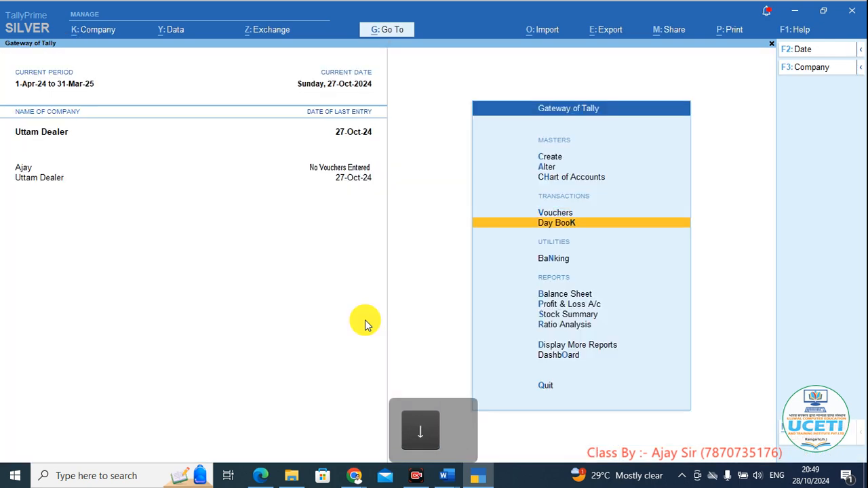
key(Return)
key(Return)
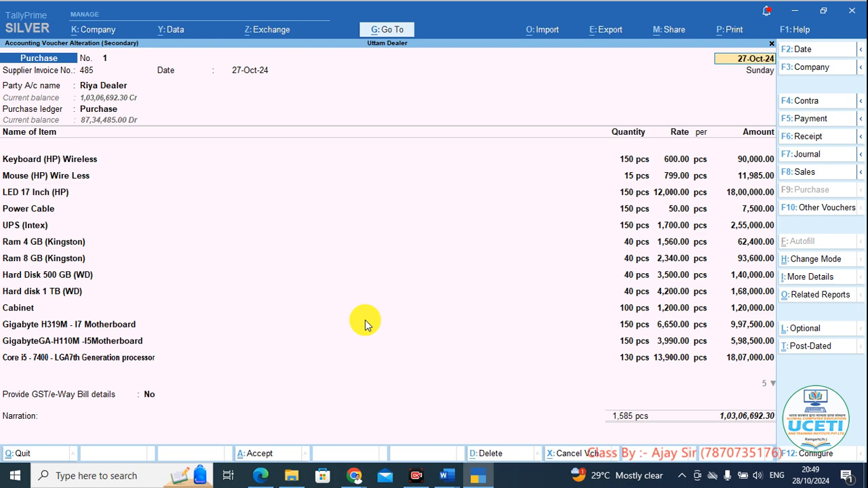
Accept the existing header, receipt and party details of the purchase voucher and open its Purchase ledger for alteration.
key(Return)
key(Return)
key(Return)
key(Return)
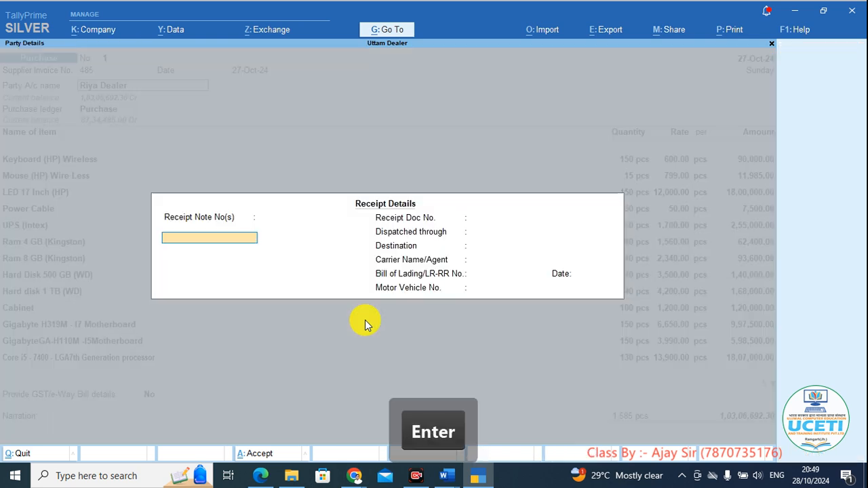
key(Return)
key(Return)
key(Return)
key(Return)
key(Return)
key(Return)
key(Return)
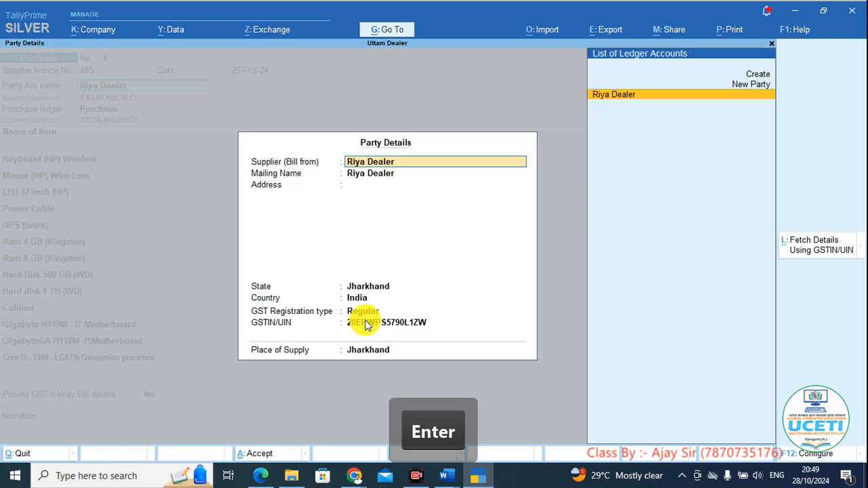
key(Return)
key(Return)
key(Return)
key(Return)
key(Return)
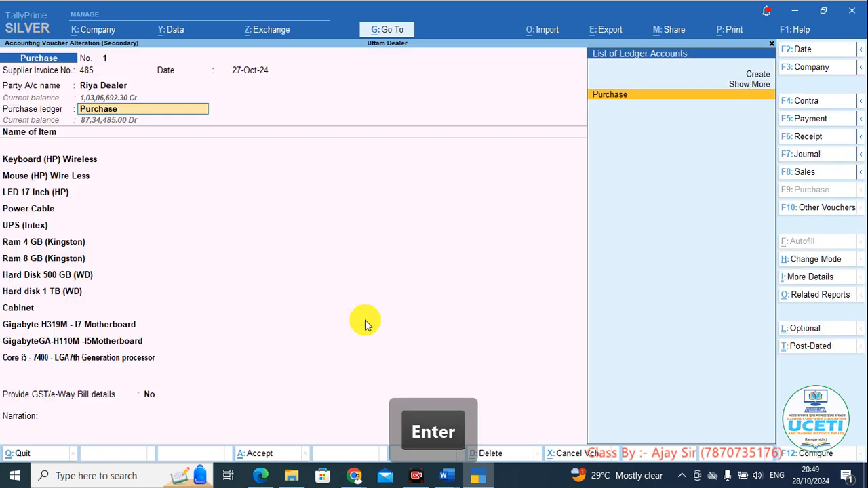
key(ctrl)
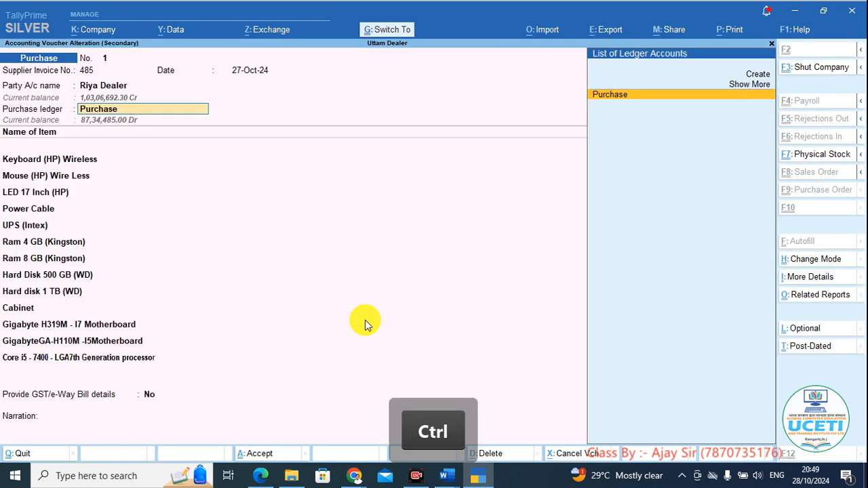
key(ctrl+Return)
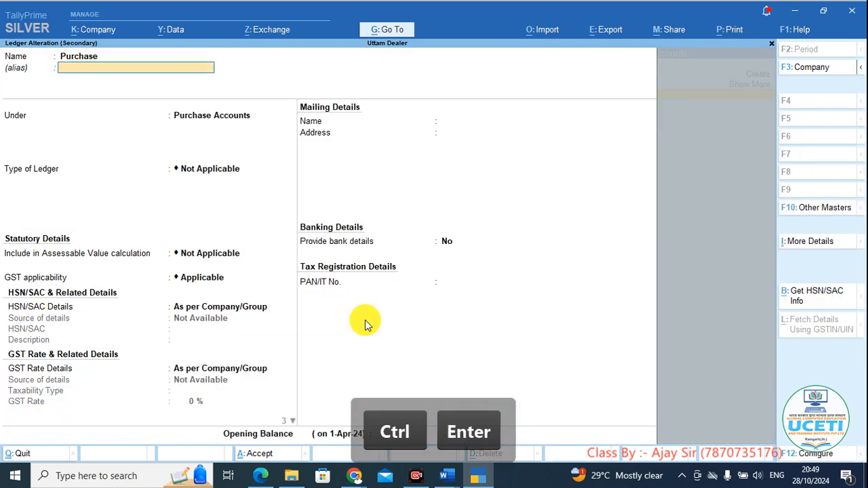
Include the Purchase ledger in the assessable value calculation for GST, appropriate to Goods and Based on Quantity, and save it.
key(Return)
key(Return)
key(Return)
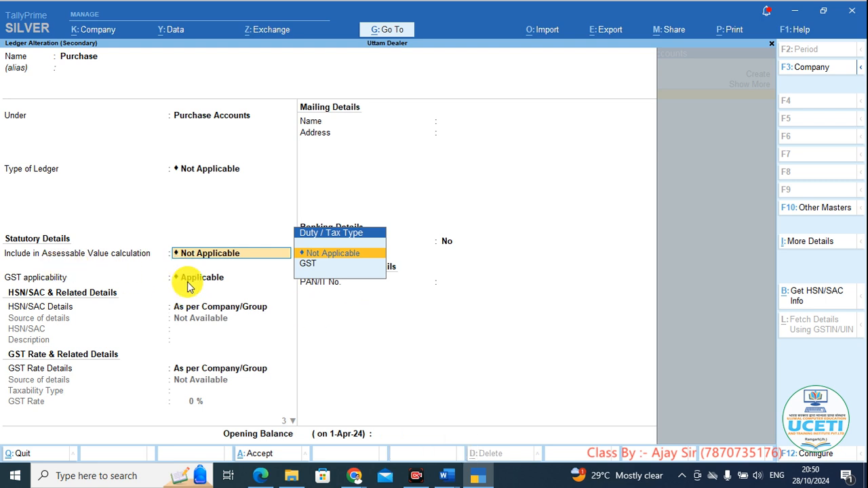
key(Down)
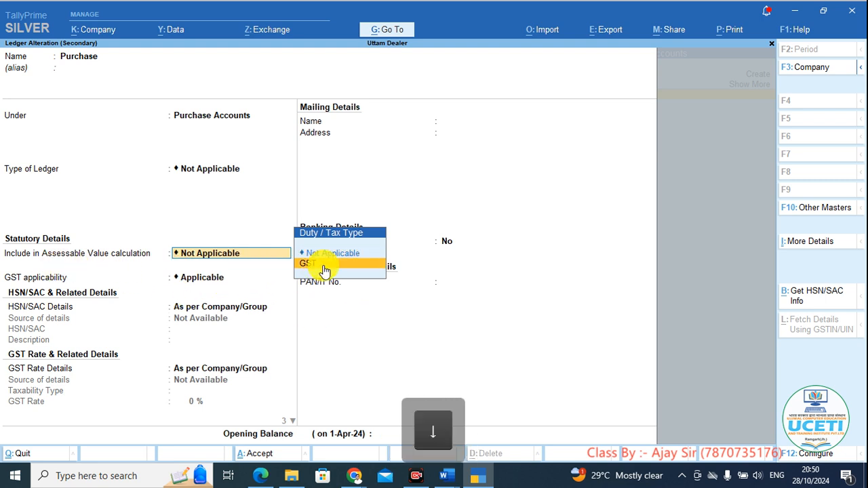
key(Return)
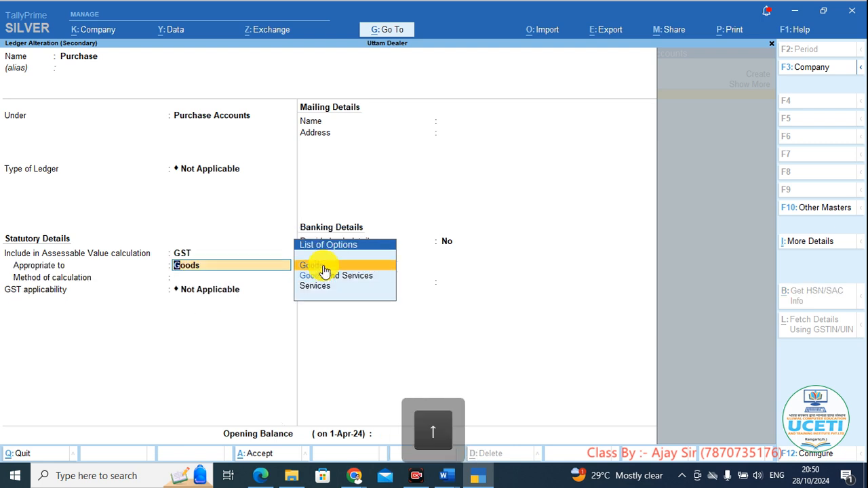
key(Return)
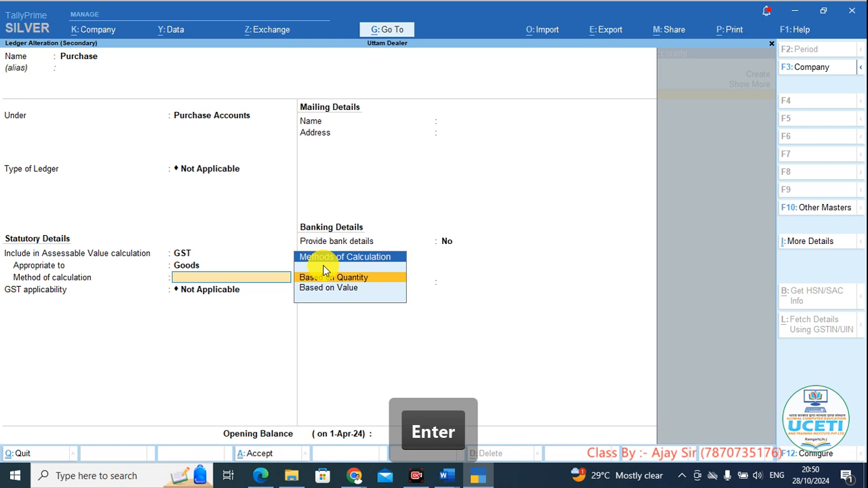
key(Return)
key(Return)
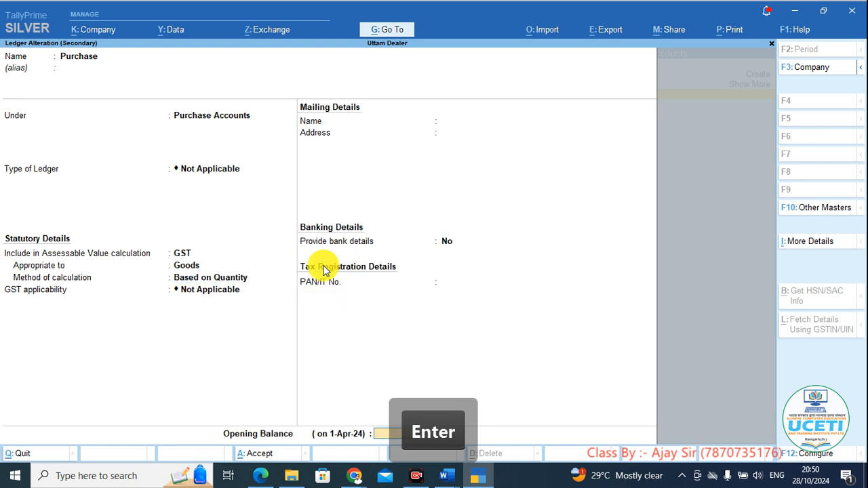
key(Return)
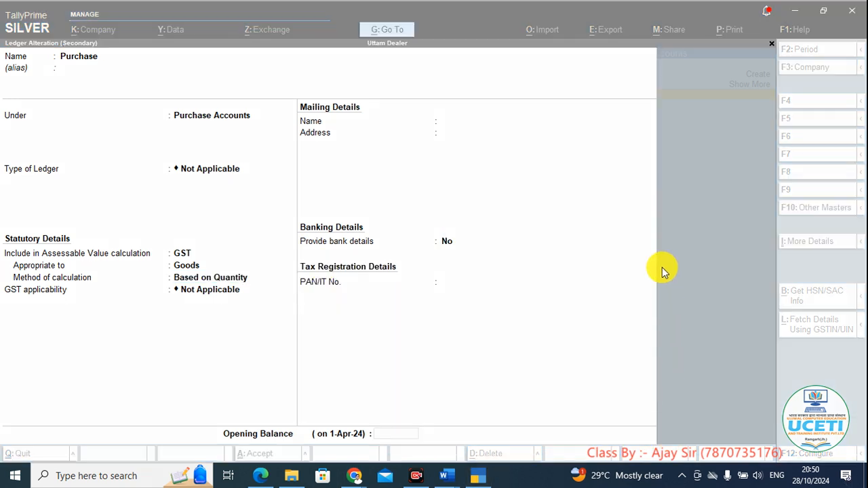
key(Return)
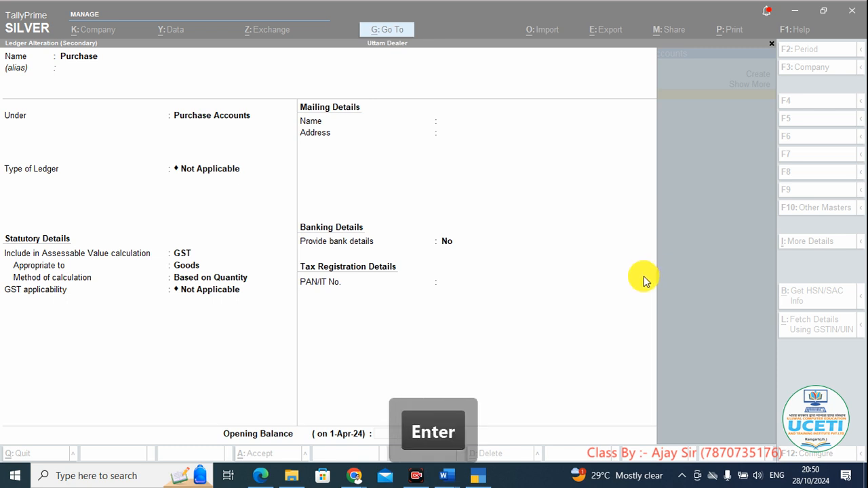
click(577, 103)
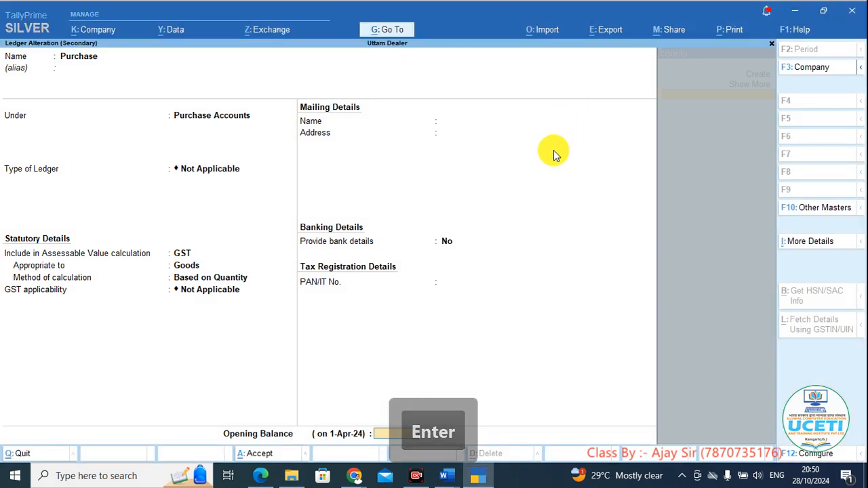
key(Return)
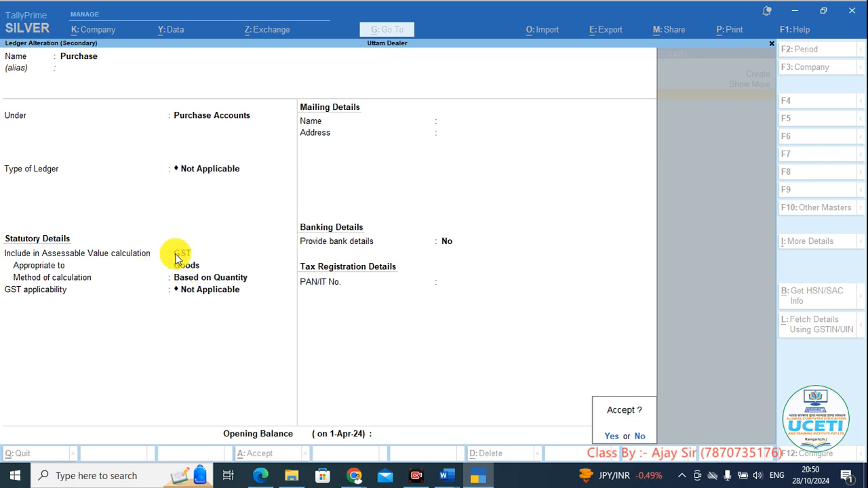
key(Return)
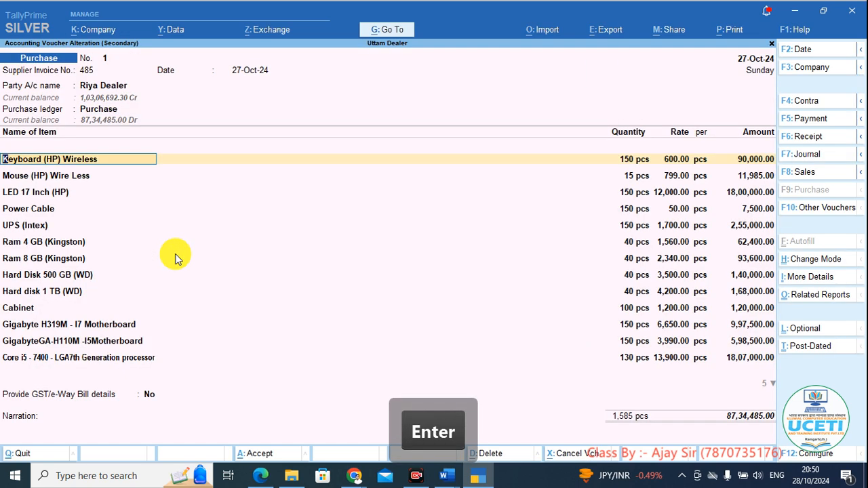
Go through all item lines of the purchase voucher to the Cgst amount, and return to the Day Book without saving.
key(Return)
key(Return)
key(Return)
key(Return)
key(Return)
key(Return)
key(Return)
key(Return)
key(Return)
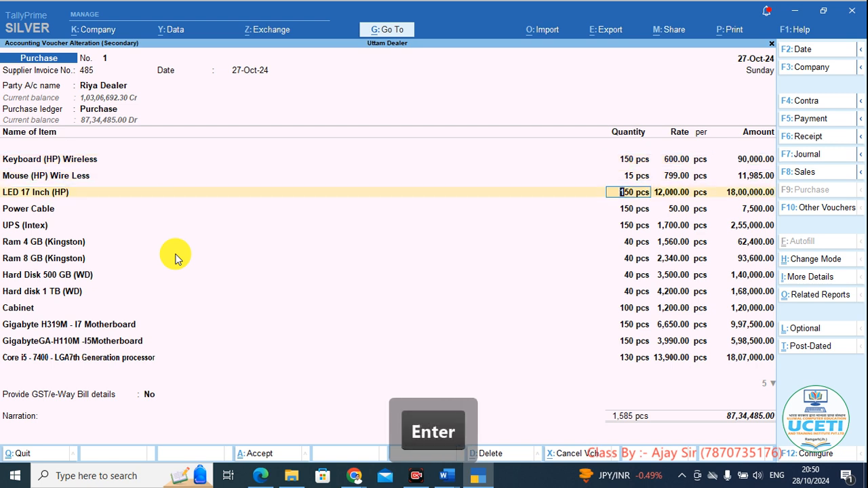
key(Return)
key(Return)
key(Return)
key(Return)
key(Return)
key(Return)
key(Return)
key(Return)
key(Return)
key(Return)
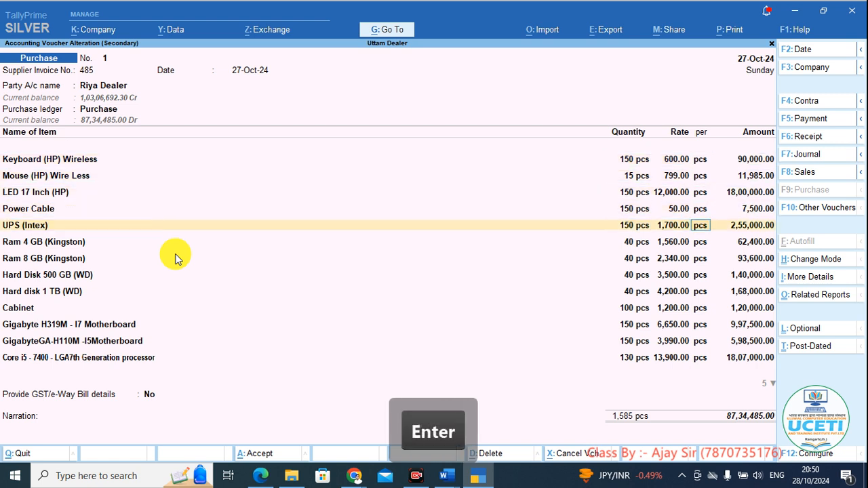
key(Return)
key(Return)
key(Return)
key(Return)
key(Return)
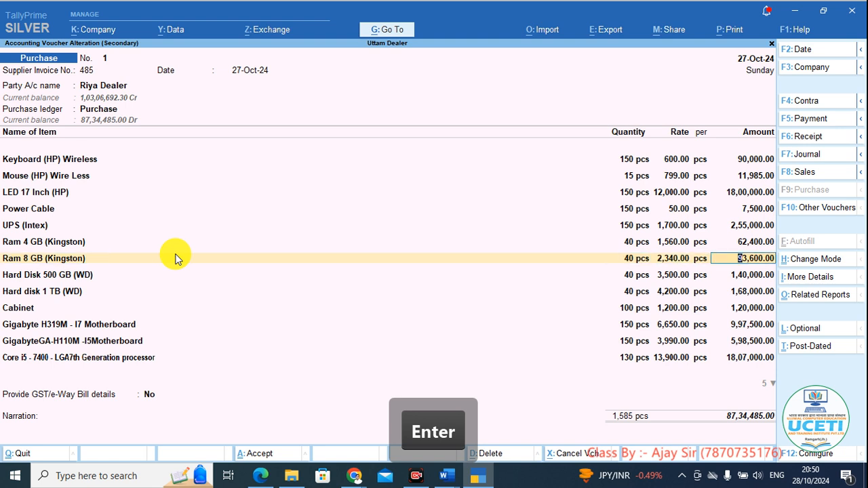
key(Return)
key(Return)
key(Return)
key(Return)
key(Return)
key(Return)
key(Return)
key(Return)
key(Return)
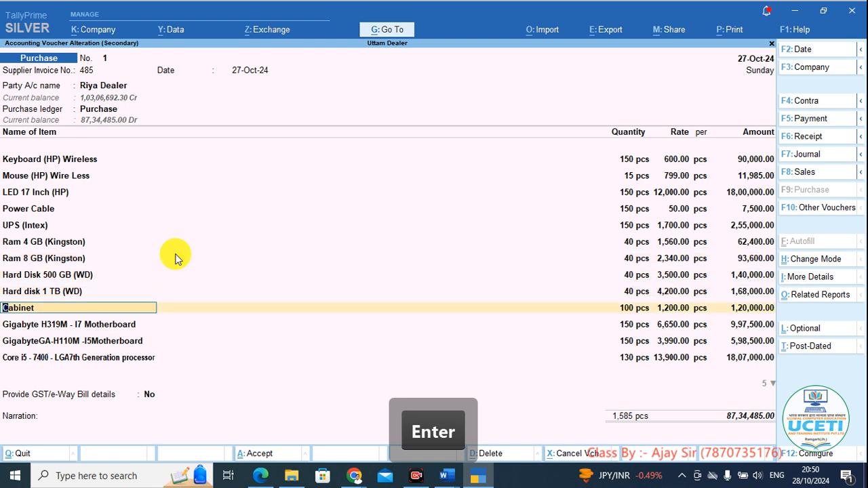
key(Return)
key(Return)
key(Return)
key(Return)
key(Return)
key(Return)
key(Return)
key(Return)
key(Return)
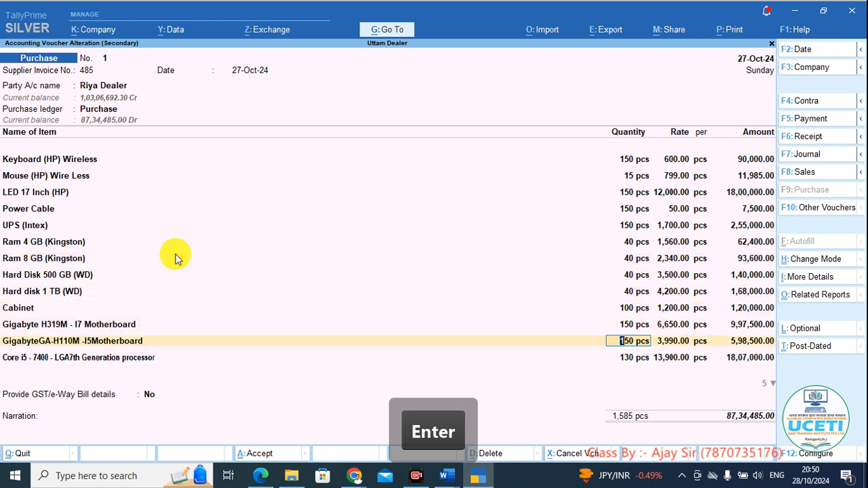
key(Return)
key(Return)
key(Return)
key(Return)
key(Return)
key(Return)
key(Return)
key(Return)
key(Return)
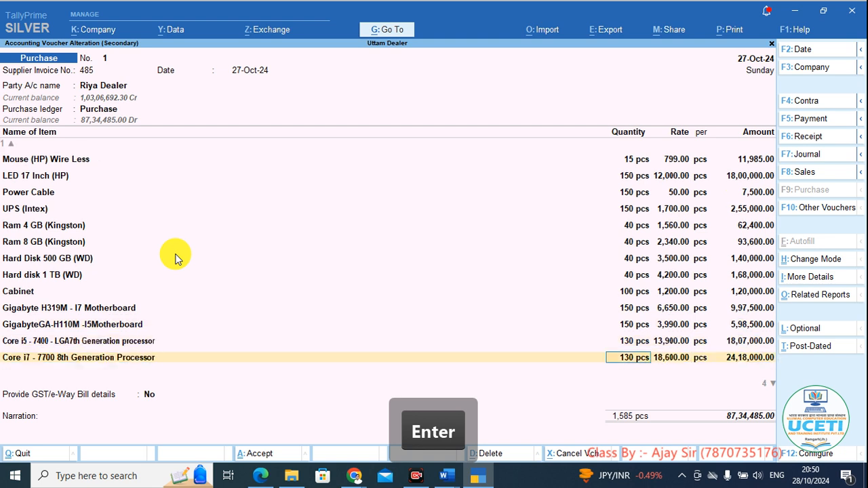
key(Return)
key(Return)
key(Return)
key(Return)
key(Return)
key(Return)
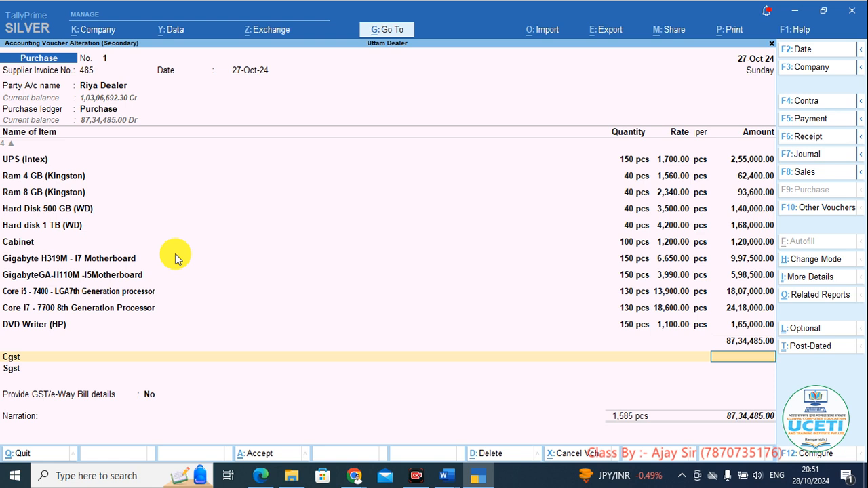
key(Escape)
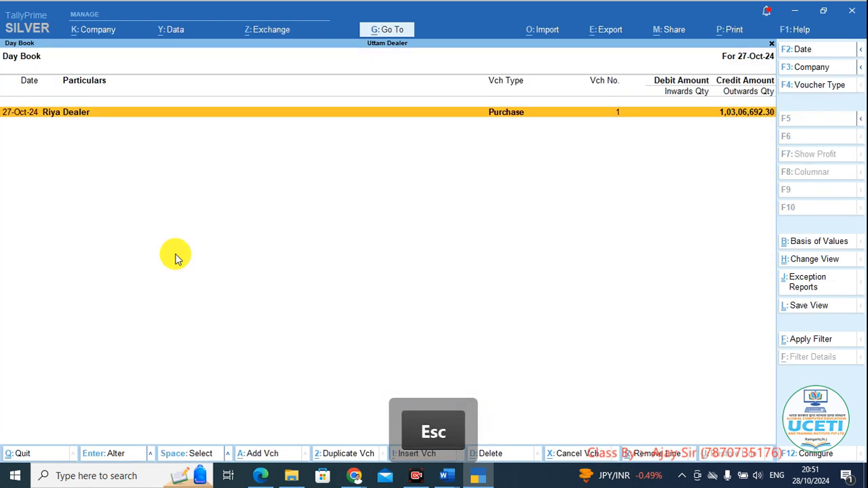
Reopen the purchase voucher from the Day Book and accept its existing header, receipt and party details up to the purchase ledger.
key(Return)
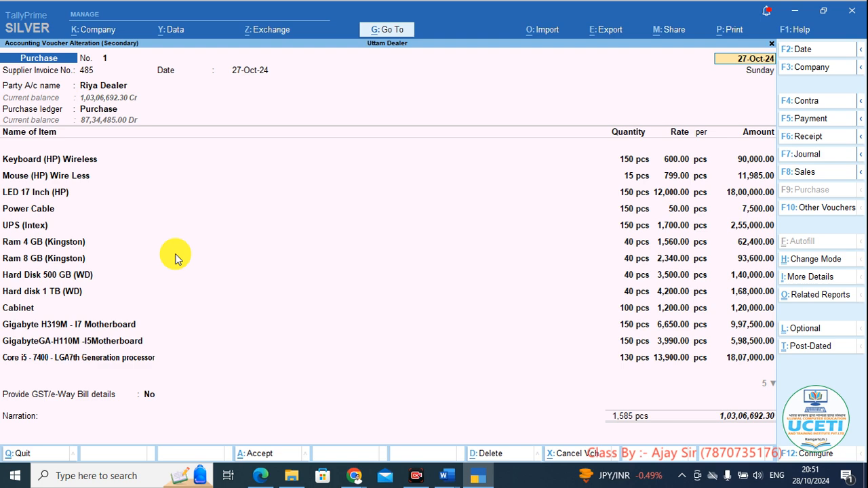
key(Return)
key(Return)
key(Return)
key(Return)
key(Return)
key(Return)
key(Return)
key(Return)
key(Return)
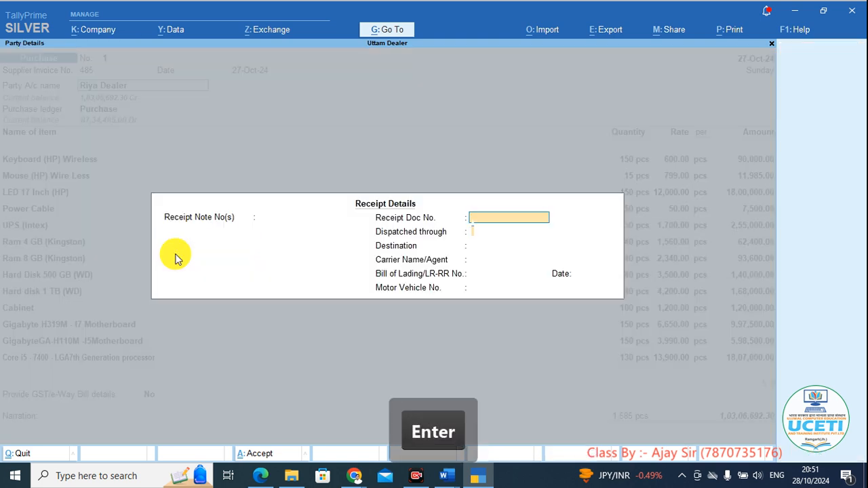
key(Return)
key(Return)
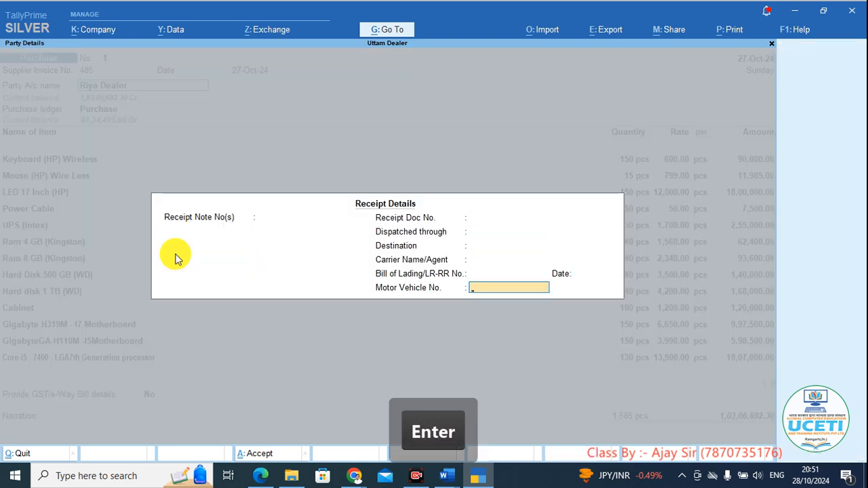
key(Return)
key(Return)
key(Return)
key(Return)
key(Return)
key(Return)
key(Return)
key(Return)
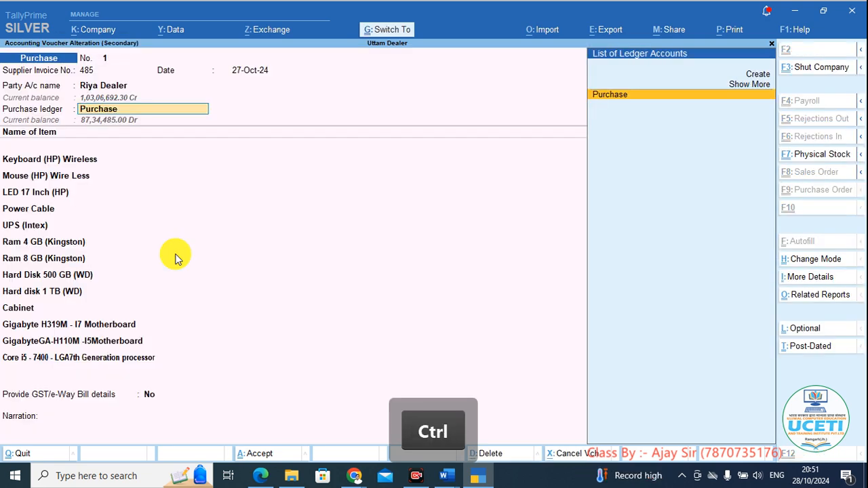
Alter the Purchase ledger so that its inclusion in the assessable value calculation is Not Applicable, and save it.
key(ctrl+Return)
key(Return)
key(Return)
key(Return)
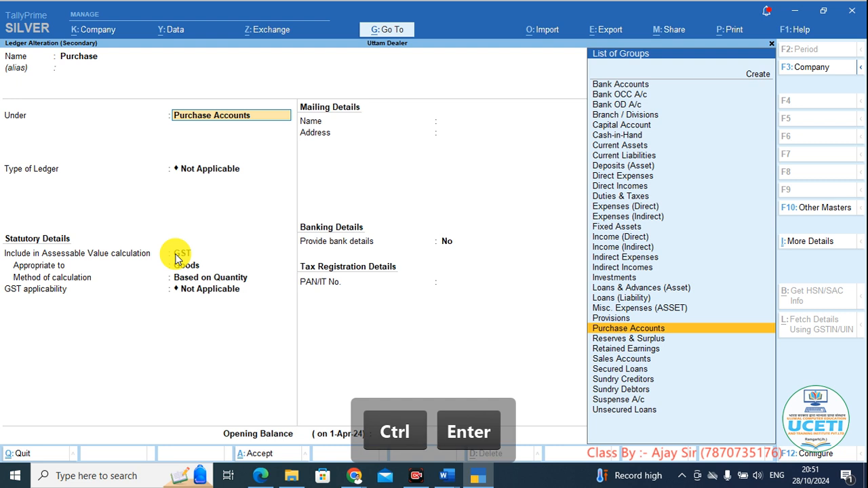
key(Up)
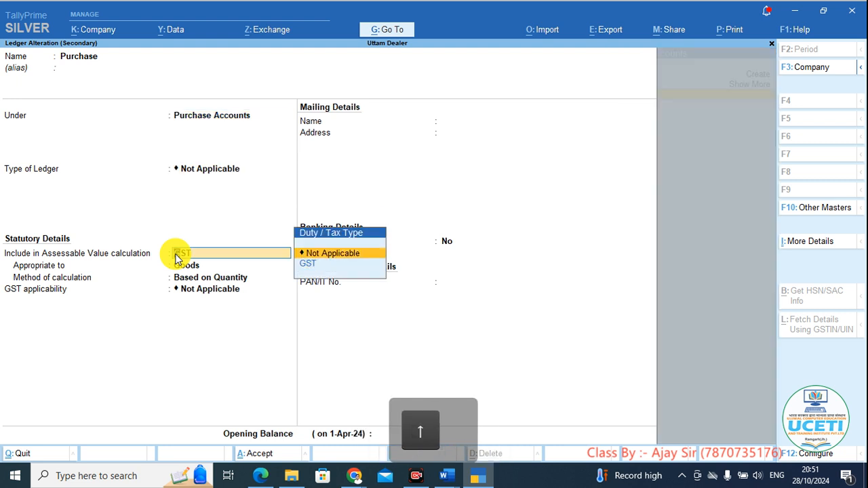
key(Return)
key(Return)
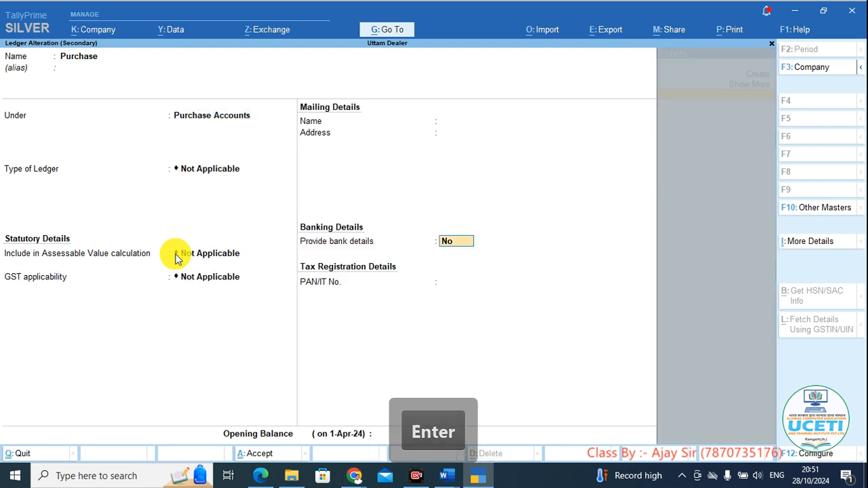
key(ctrl+a)
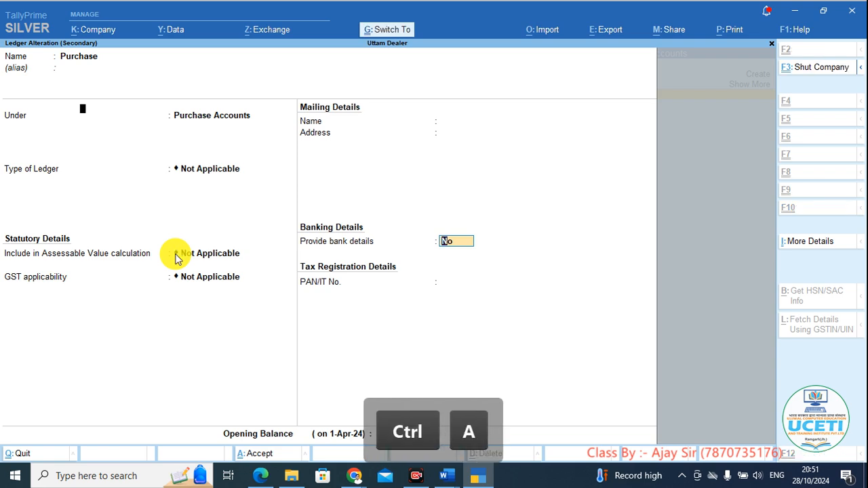
Go through the purchase voucher's item lines from Keyboard (HP) Wireless on to the Cgst and Sgst lines.
key(Return)
key(Return)
key(Return)
key(Return)
key(Return)
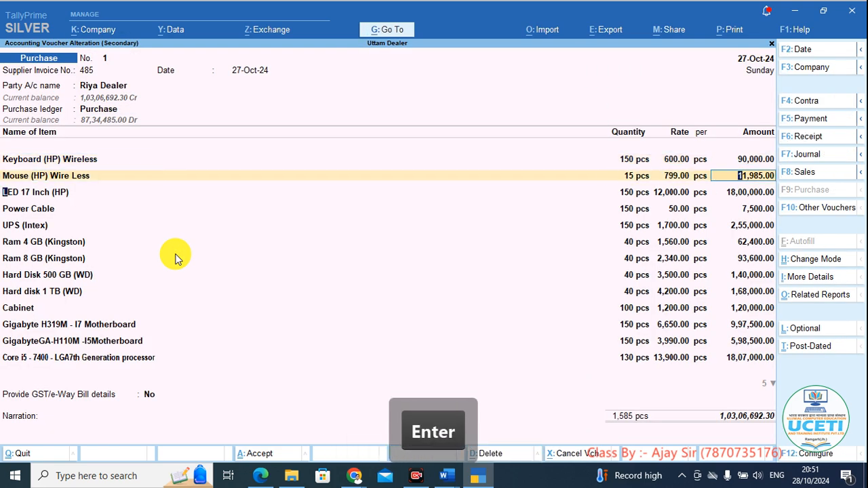
key(Return)
key(Return)
key(Return)
key(Return)
key(Return)
key(Return)
key(Return)
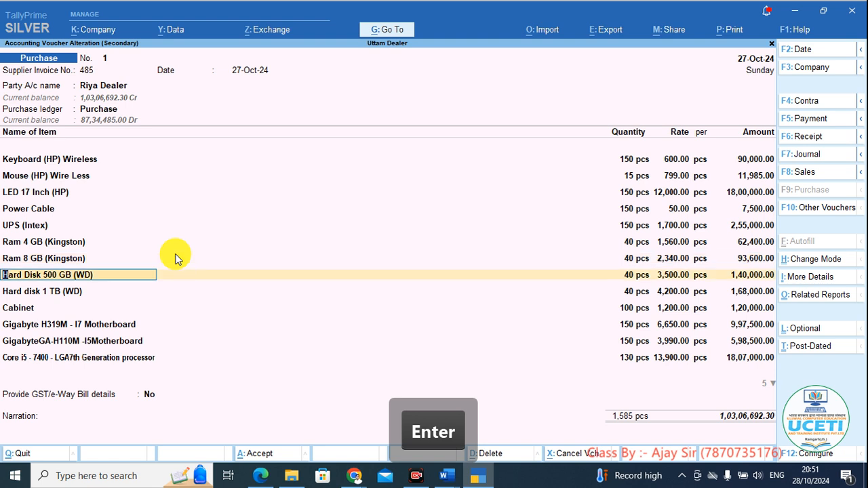
key(Return)
key(Return)
key(Return)
key(Return)
key(Return)
key(Return)
key(Return)
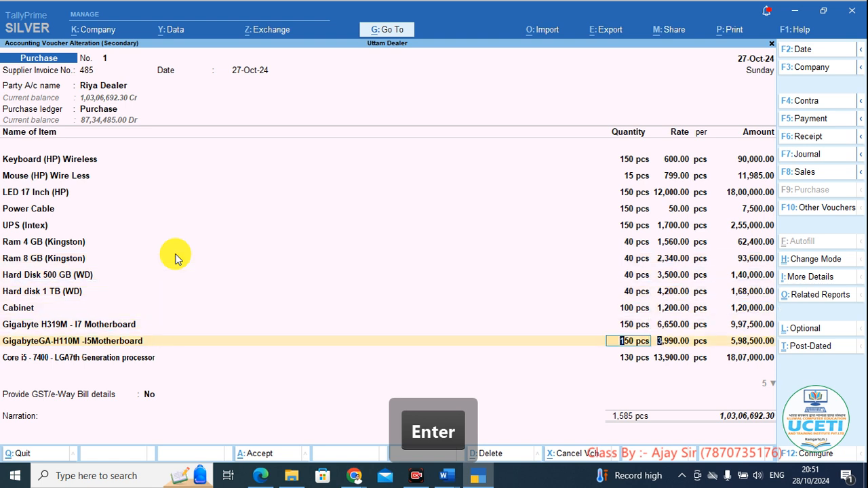
key(Return)
key(Return)
key(Return)
key(Return)
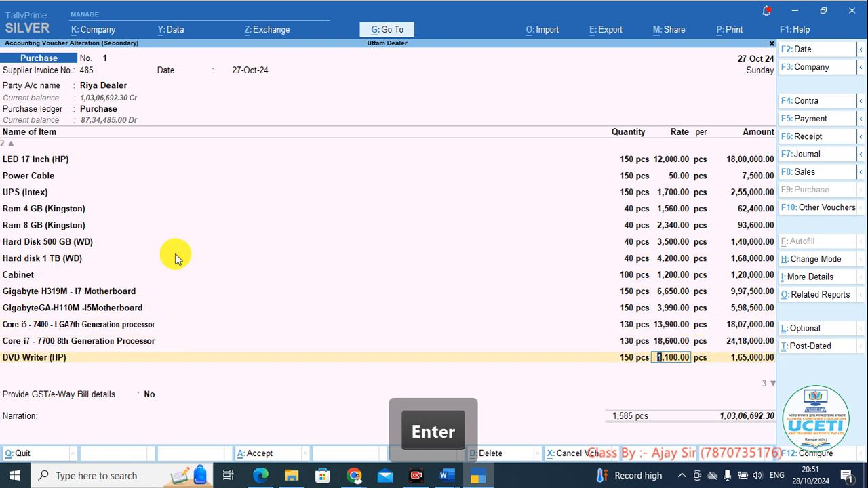
key(Return)
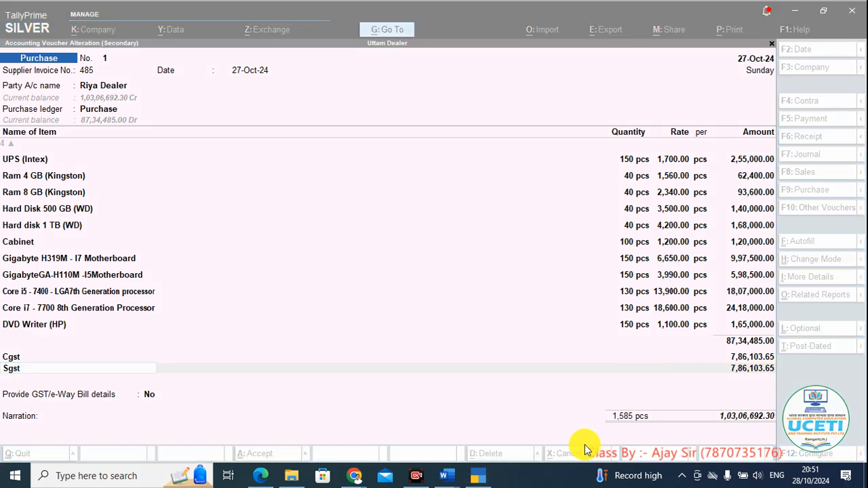
Go back to the Hard disk 1 TB (WD) line and move through the remaining items and Cgst to the Sgst amount.
key(BackSpace)
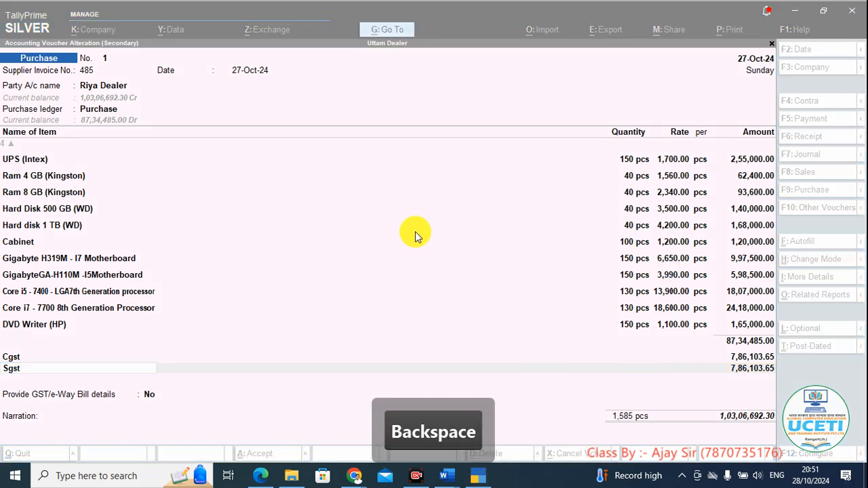
click(397, 223)
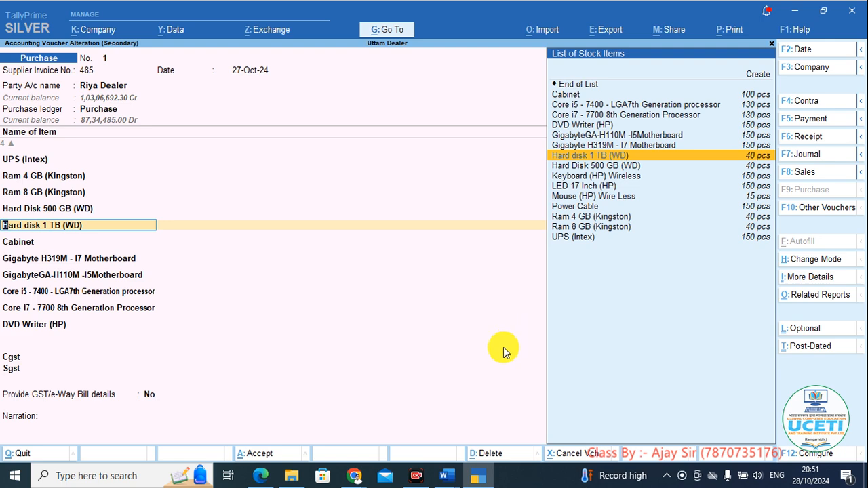
key(Return)
key(Return)
key(Return)
key(Return)
key(Return)
key(Return)
key(Return)
key(Return)
key(Return)
key(Return)
key(Return)
key(Return)
key(Return)
key(Return)
key(Return)
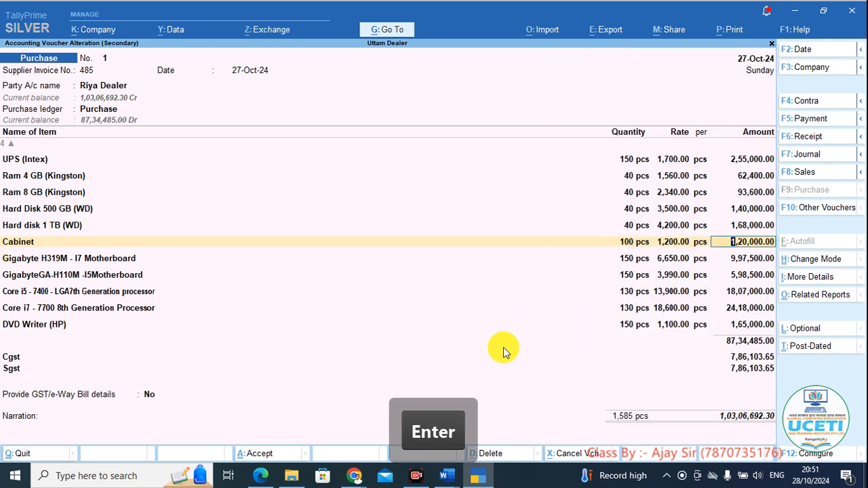
key(Return)
key(Return)
key(Return)
key(Return)
key(Return)
key(Return)
key(Return)
key(Return)
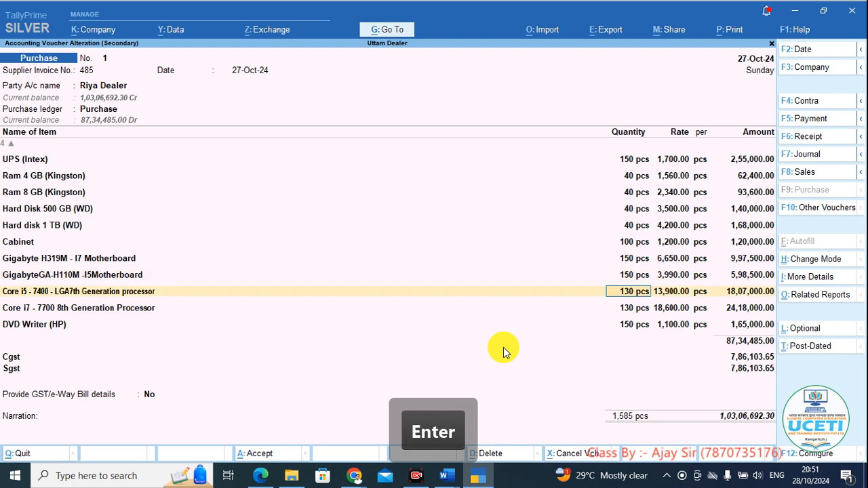
key(Return)
key(Return)
key(Return)
key(Return)
key(Return)
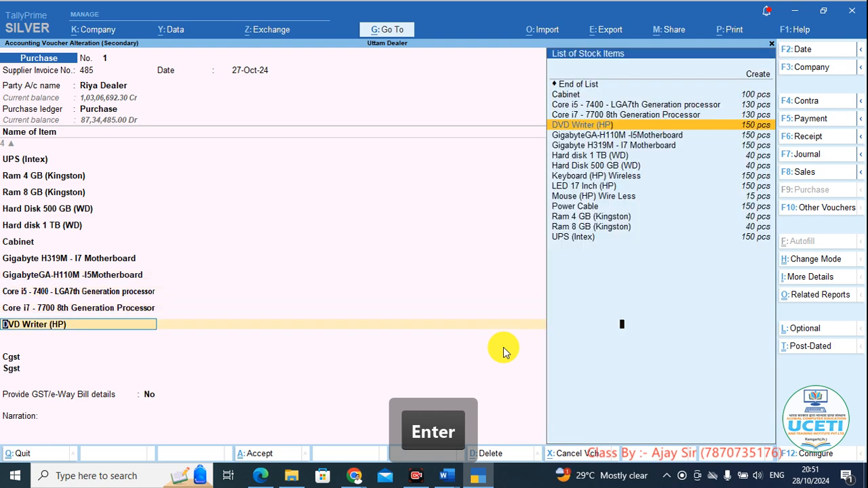
key(Return)
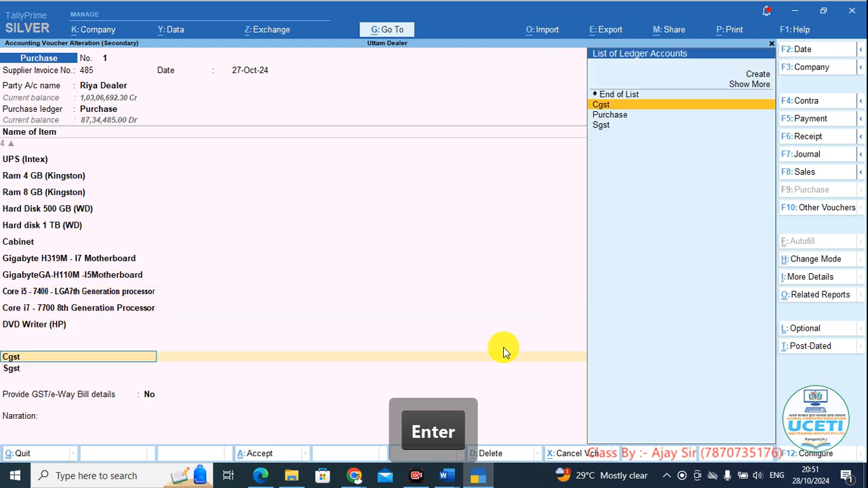
key(Return)
key(Return)
key(Return)
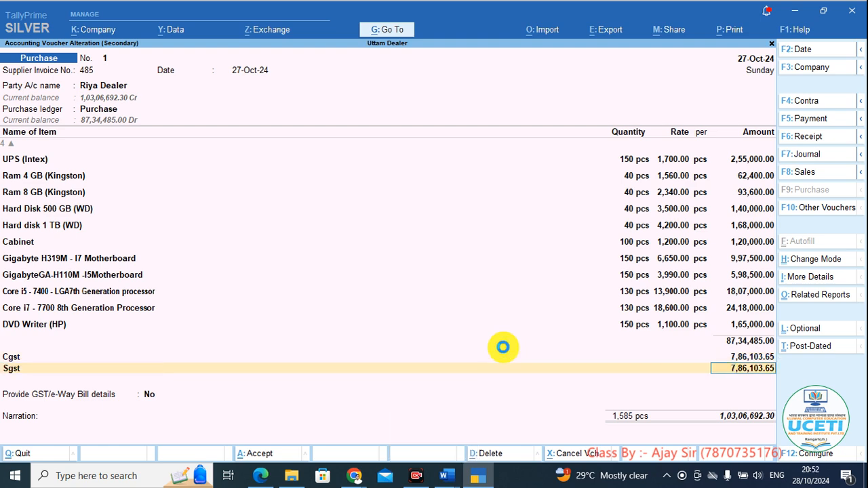
Set the company feature for using a discount column in invoices to Yes and save the company features.
key(F11)
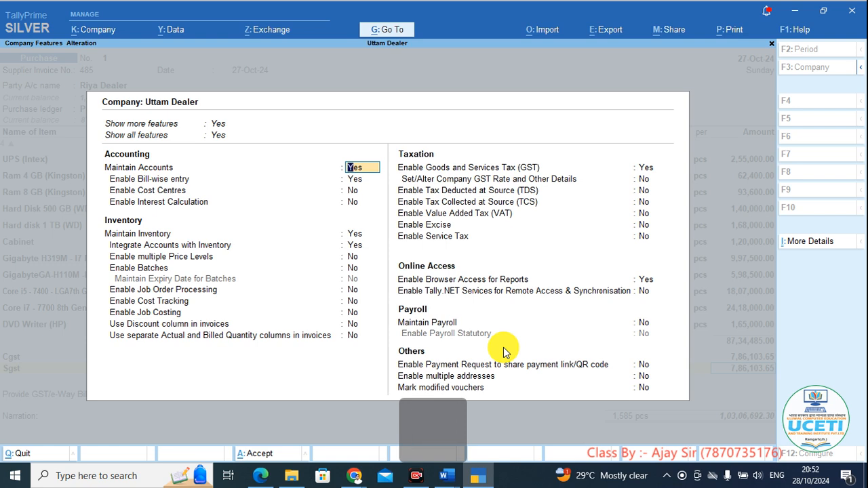
key(Return)
key(Return)
key(Return)
key(Return)
key(Return)
key(Return)
key(Return)
key(Return)
key(Return)
key(Return)
key(Return)
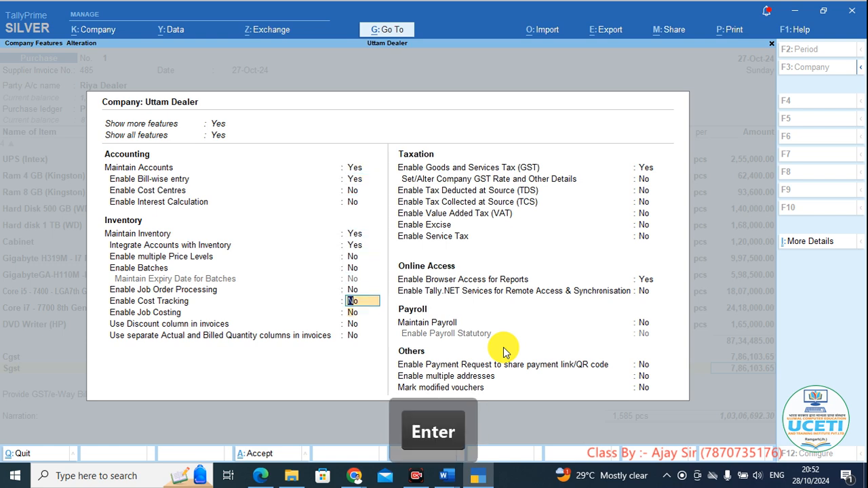
text(ye)
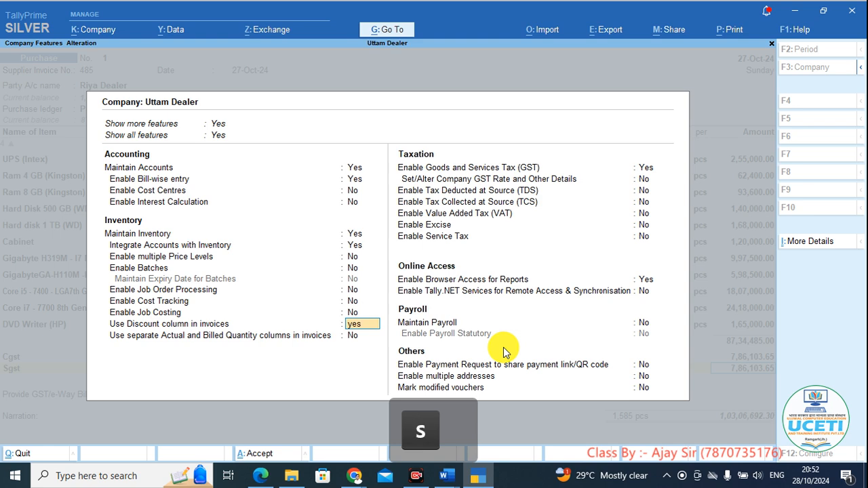
text(s)
key(Return)
key(ctrl+a)
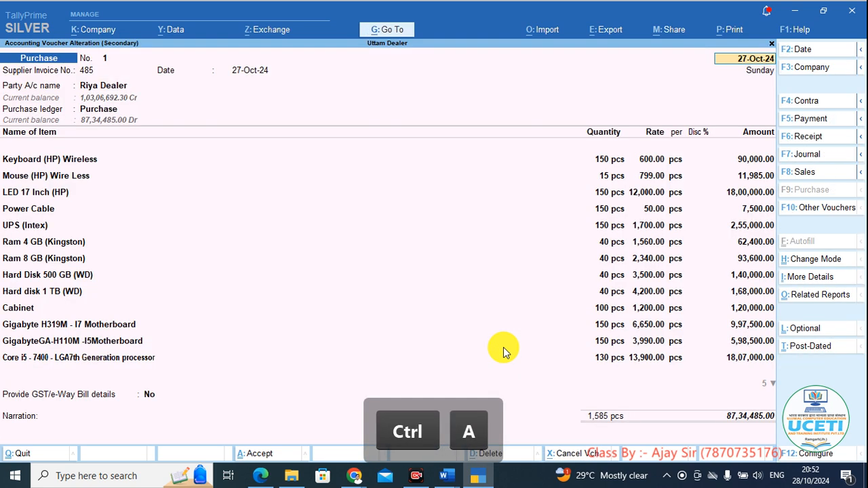
Accept the voucher's existing date, supplier invoice, party and receipt details up to the purchase ledger.
key(Return)
key(Return)
key(Return)
key(Return)
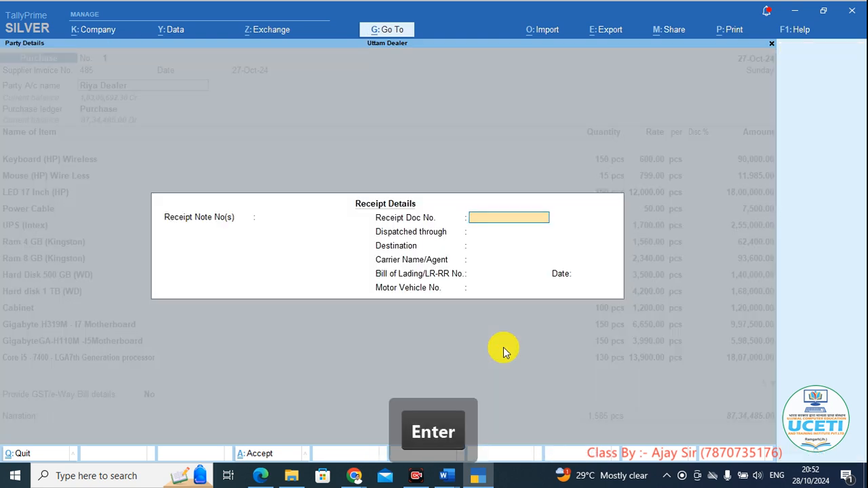
key(Return)
key(Return)
key(Return)
key(Return)
key(Return)
key(Return)
key(Return)
key(Return)
key(Return)
key(Return)
key(Return)
key(Return)
key(Return)
key(Return)
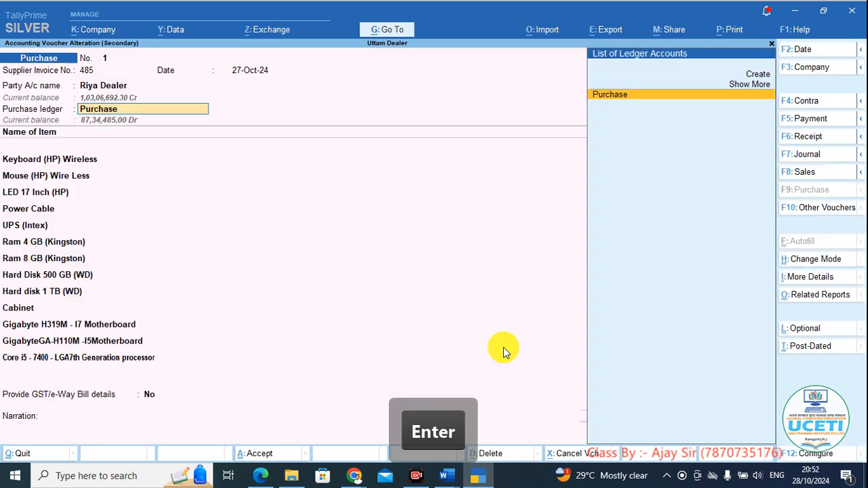
Go through the purchase voucher's lines from the purchase ledger past every stock item to the Cgst amount, keeping the existing entries.
key(Return)
key(Return)
key(Return)
key(Return)
key(Return)
key(Return)
key(Return)
key(Return)
key(Return)
key(Return)
key(Return)
key(Return)
key(Return)
key(Return)
key(Return)
key(Return)
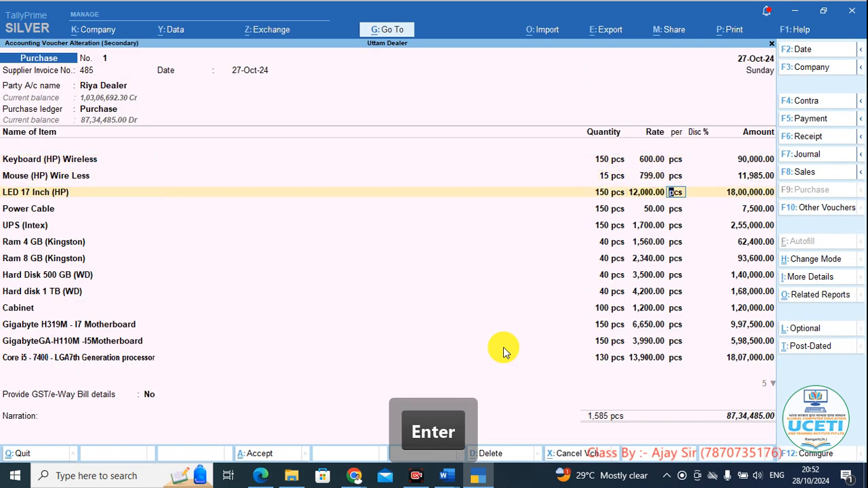
key(Return)
key(Return)
key(Return)
key(Return)
key(Return)
key(Return)
key(Return)
key(Return)
key(Return)
key(Return)
key(Return)
key(Return)
key(Return)
key(Return)
key(Return)
key(Return)
key(Return)
key(Return)
key(Return)
key(Return)
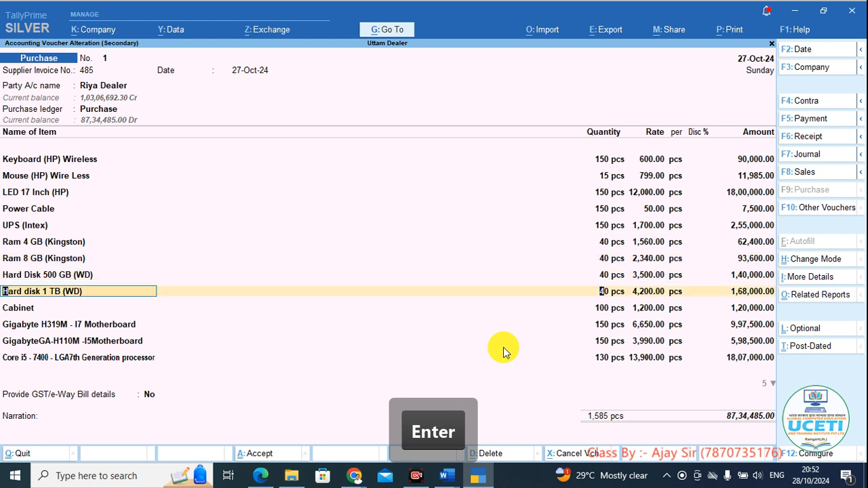
key(Return)
key(Return)
key(Return)
key(Return)
key(Return)
key(Return)
key(Return)
key(Return)
key(Return)
key(Return)
key(Return)
key(Return)
key(Return)
key(Return)
key(Return)
key(Return)
key(Return)
key(Return)
key(Return)
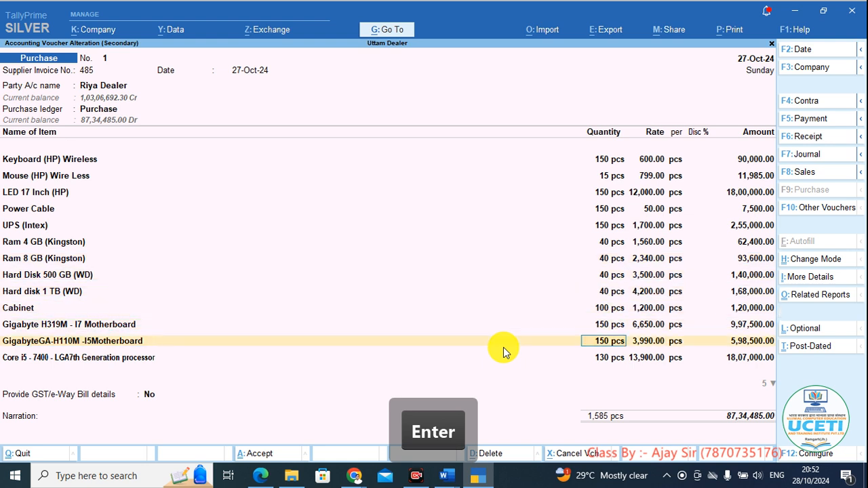
key(Return)
key(Return)
key(Return)
key(Return)
key(Return)
key(Return)
key(Return)
key(Return)
key(Return)
key(Return)
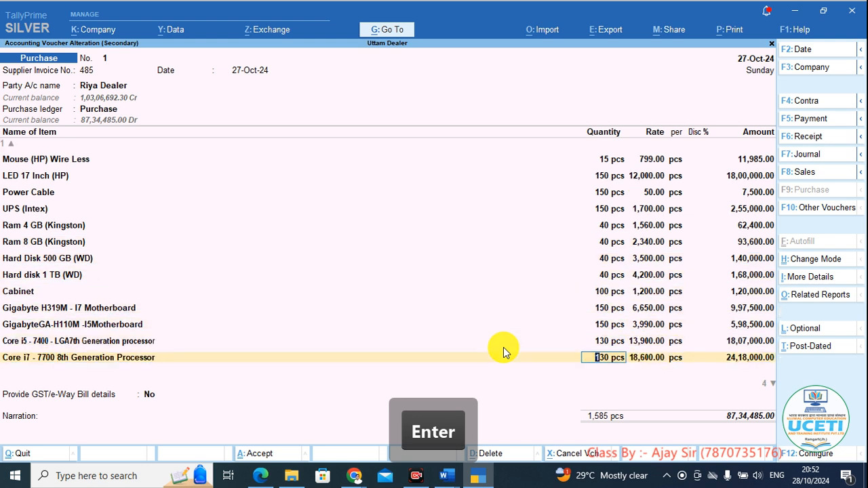
key(Return)
key(Return)
key(Return)
key(Return)
key(Return)
key(Return)
key(Return)
key(Return)
key(Return)
key(Return)
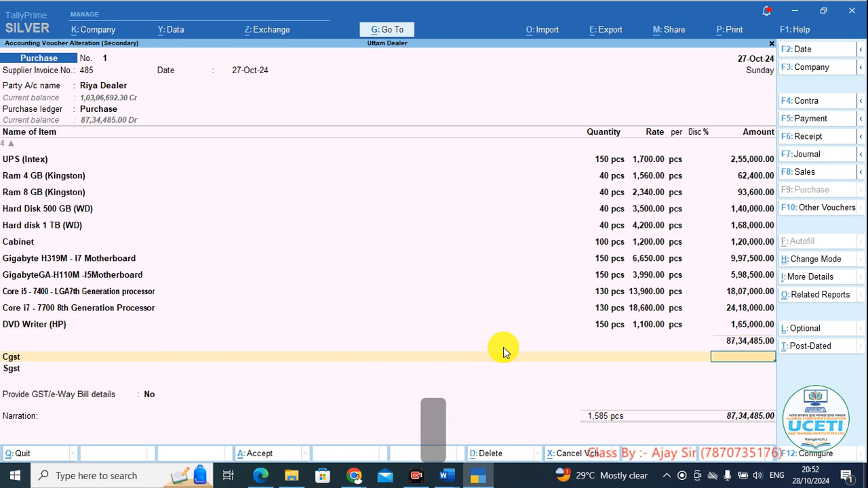
key(Return)
Move back from the Cgst line through the stock items and voucher header to the supplier invoice date.
key(BackSpace)
key(BackSpace)
key(BackSpace)
key(BackSpace)
key(BackSpace)
key(BackSpace)
key(BackSpace)
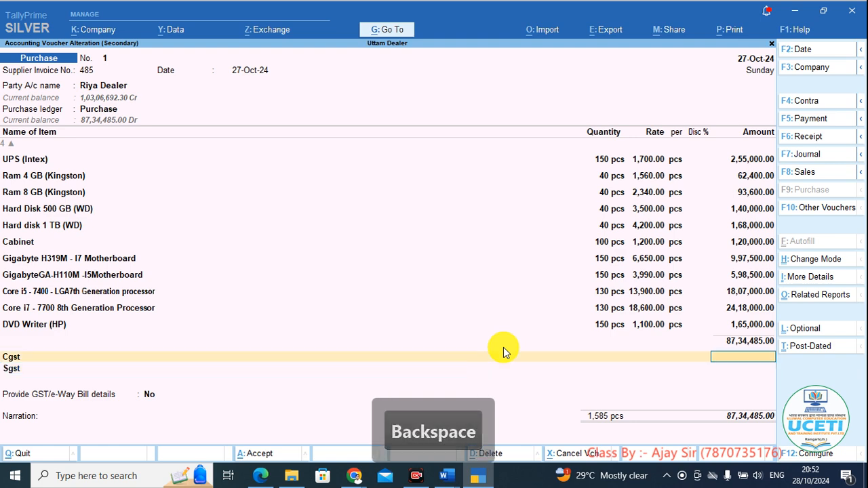
key(BackSpace)
key(BackSpace)
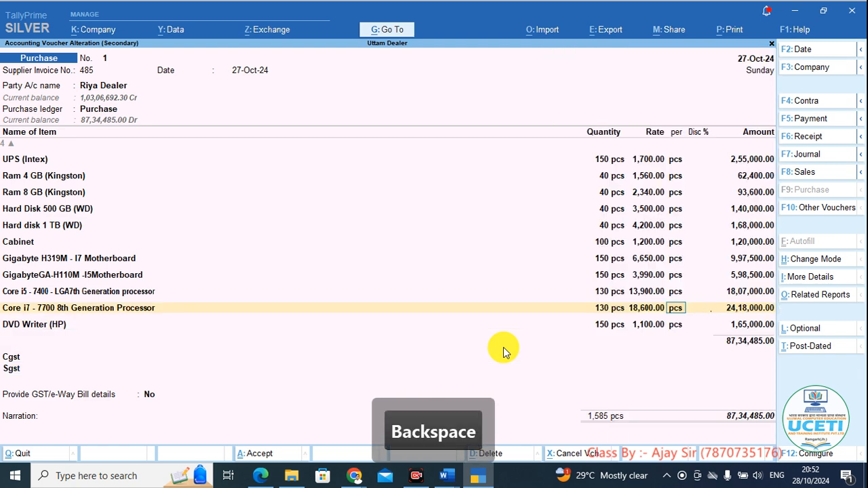
key(BackSpace)
key(BackSpace)
key(BackSpace)
key(BackSpace)
key(BackSpace)
key(BackSpace)
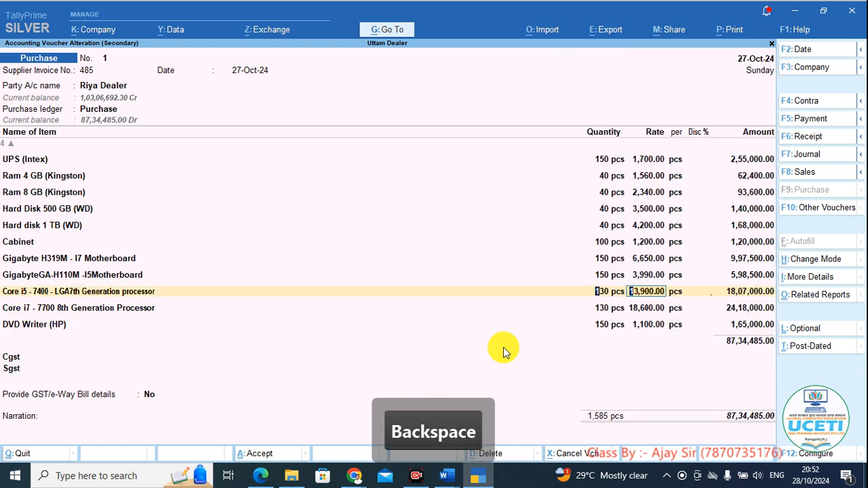
key(BackSpace)
key(BackSpace)
key(BackSpace)
key(BackSpace)
key(BackSpace)
key(BackSpace)
key(BackSpace)
key(BackSpace)
key(BackSpace)
key(BackSpace)
key(BackSpace)
key(BackSpace)
key(BackSpace)
key(BackSpace)
key(BackSpace)
key(BackSpace)
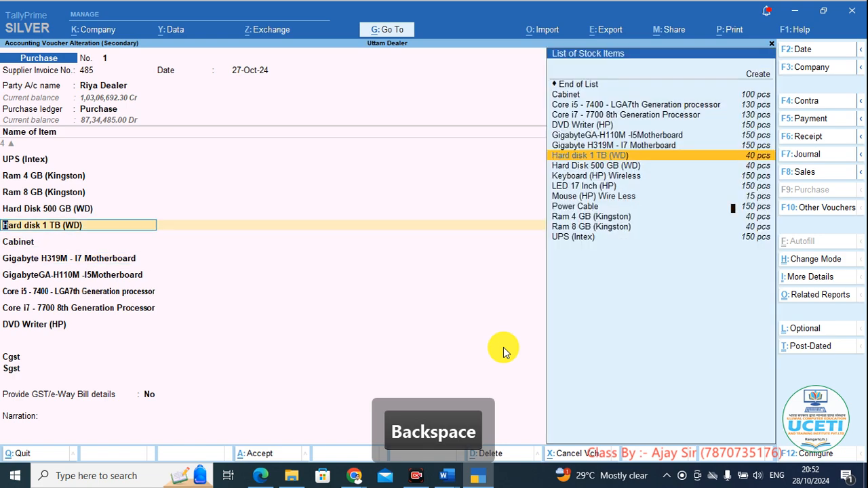
key(BackSpace)
key(BackSpace)
key(BackSpace)
key(BackSpace)
key(BackSpace)
key(BackSpace)
key(BackSpace)
key(BackSpace)
key(BackSpace)
key(BackSpace)
key(BackSpace)
key(BackSpace)
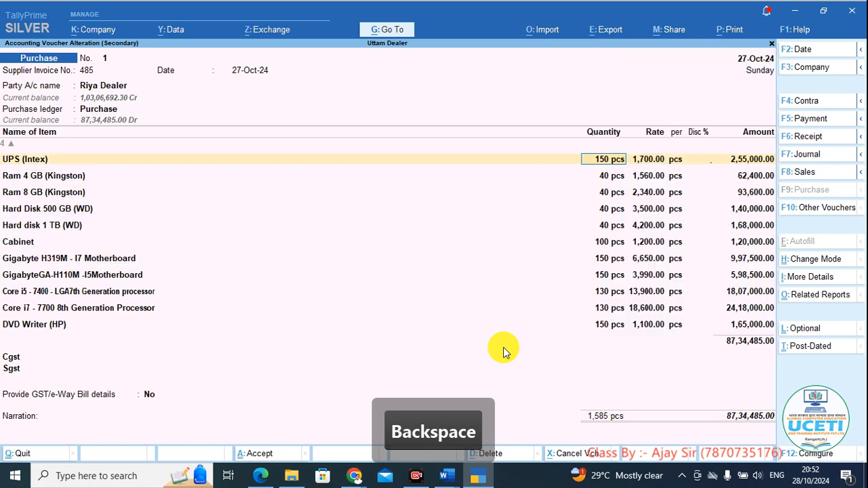
key(BackSpace)
key(BackSpace)
key(BackSpace)
key(BackSpace)
key(BackSpace)
key(BackSpace)
key(BackSpace)
key(BackSpace)
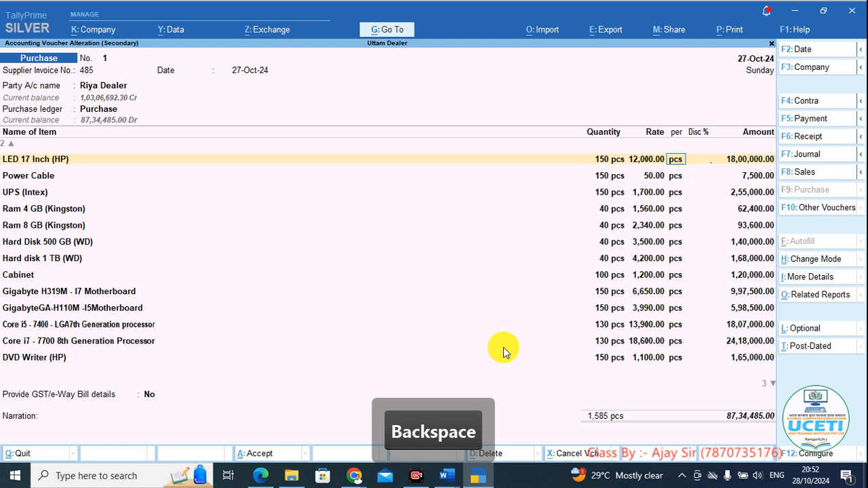
key(BackSpace)
key(BackSpace)
key(BackSpace)
key(BackSpace)
key(BackSpace)
key(BackSpace)
key(BackSpace)
key(BackSpace)
key(BackSpace)
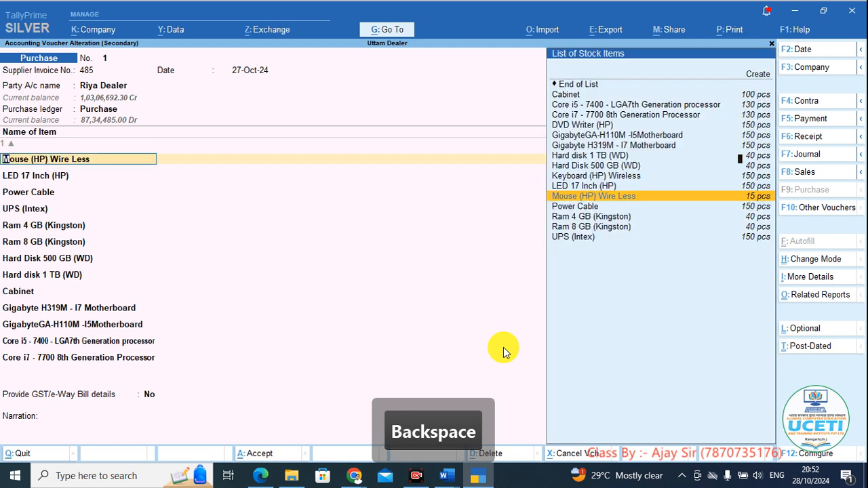
key(BackSpace)
key(BackSpace)
key(BackSpace)
key(BackSpace)
key(BackSpace)
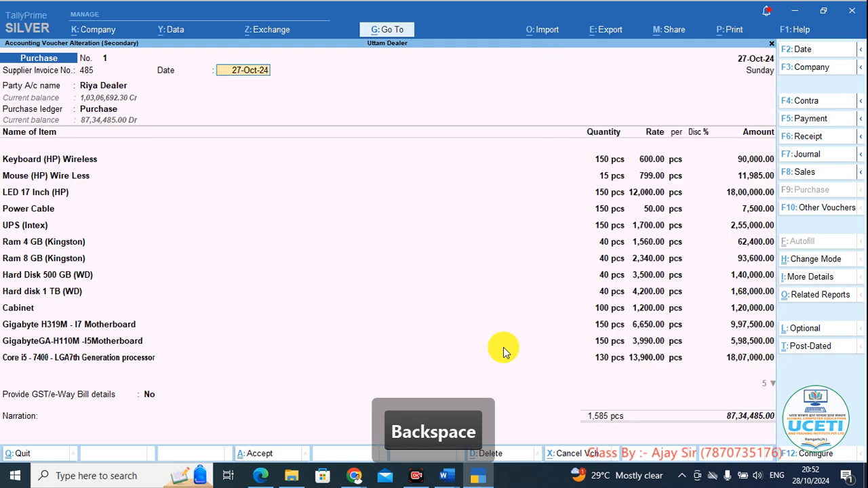
Accept the existing supplier invoice date, receipt and party details, and open the Purchase ledger for alteration.
key(Return)
key(Return)
key(Return)
key(Return)
key(Return)
key(Return)
key(Return)
key(Return)
key(Return)
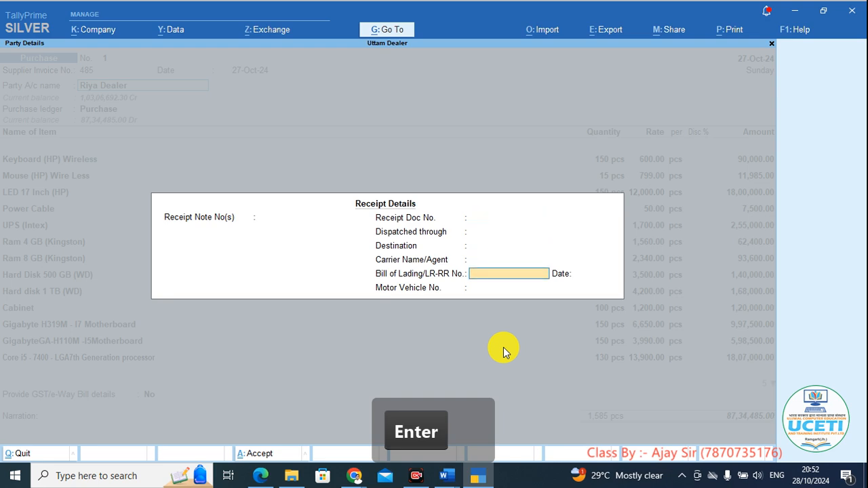
key(Return)
key(Return)
key(Return)
key(Return)
key(Return)
key(Return)
key(Return)
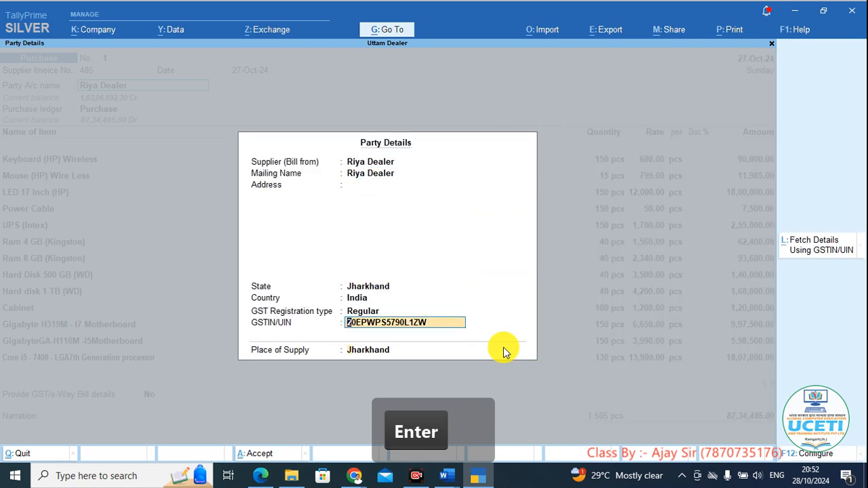
key(Return)
key(ctrl+Return)
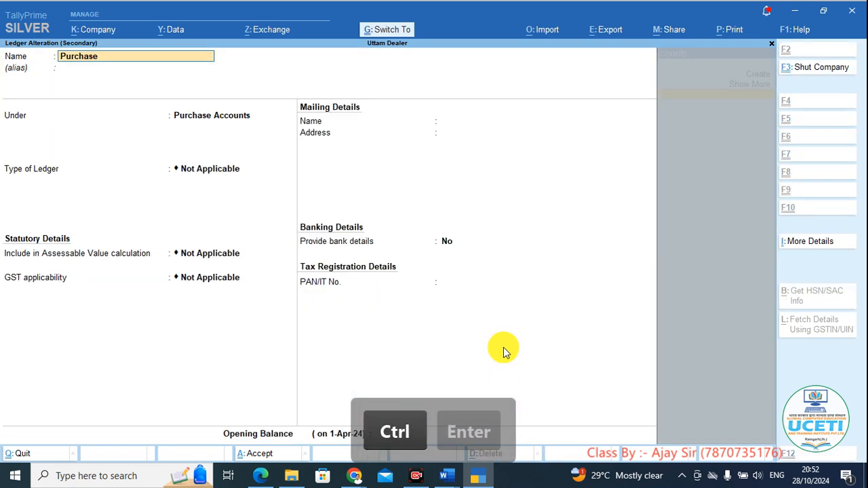
Accept the Purchase ledger with GST applicability kept at Not Applicable, and save the purchase voucher.
key(Return)
key(Return)
key(Return)
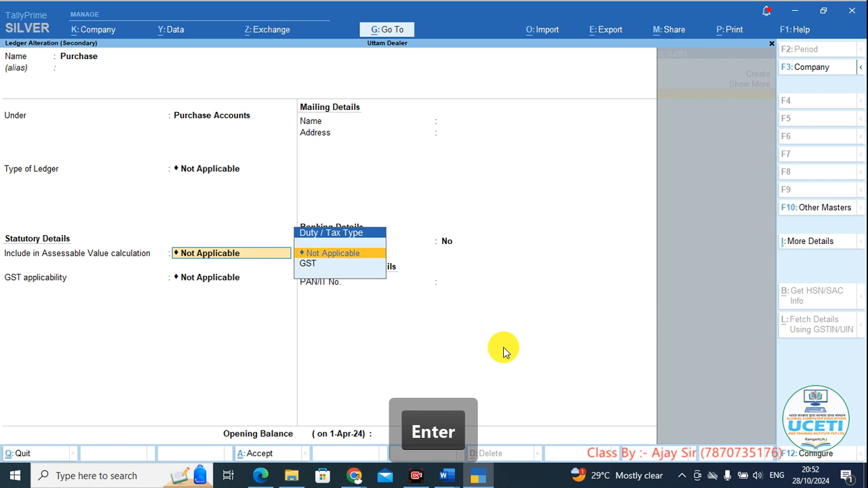
key(Return)
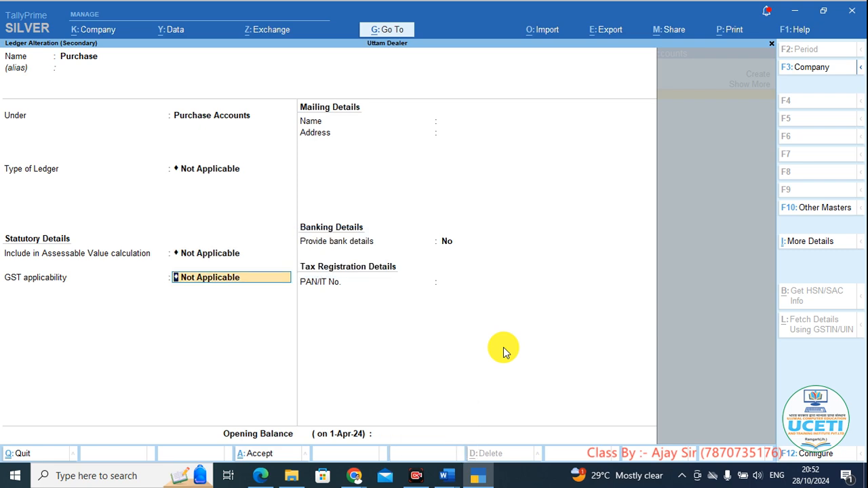
key(ctrl+a)
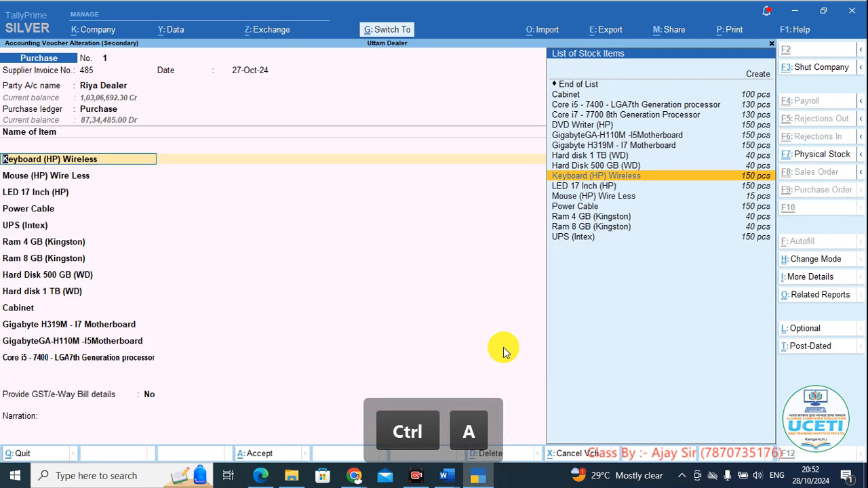
key(ctrl+a)
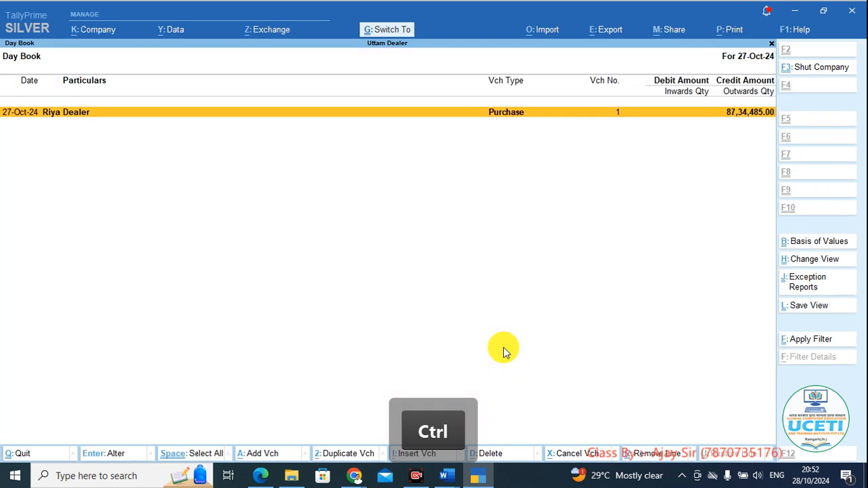
Reopen the 27-Oct-24 purchase voucher for alteration and move past all stock items to the GST/e-Way Bill details field, keeping the existing entries.
key(Return)
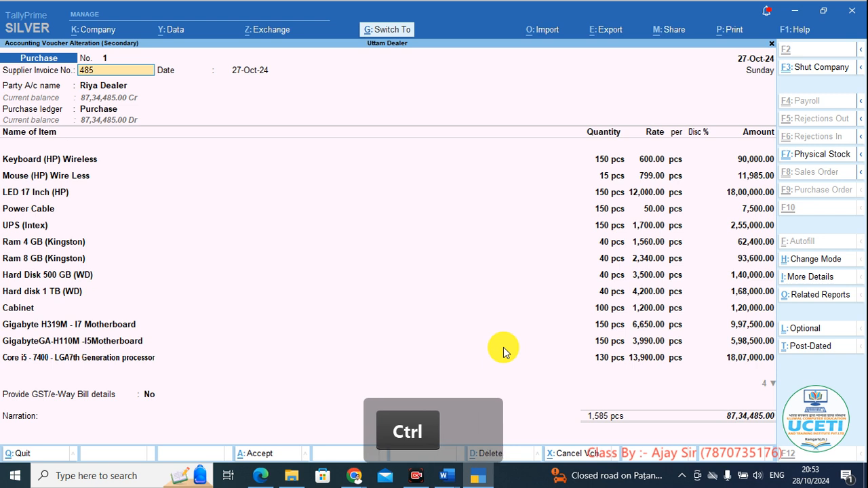
key(ctrl+Down)
key(ctrl+Down)
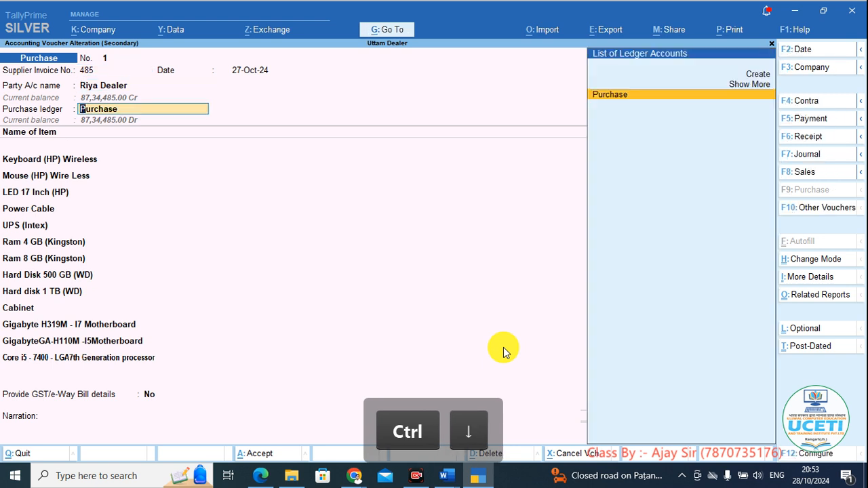
key(ctrl)
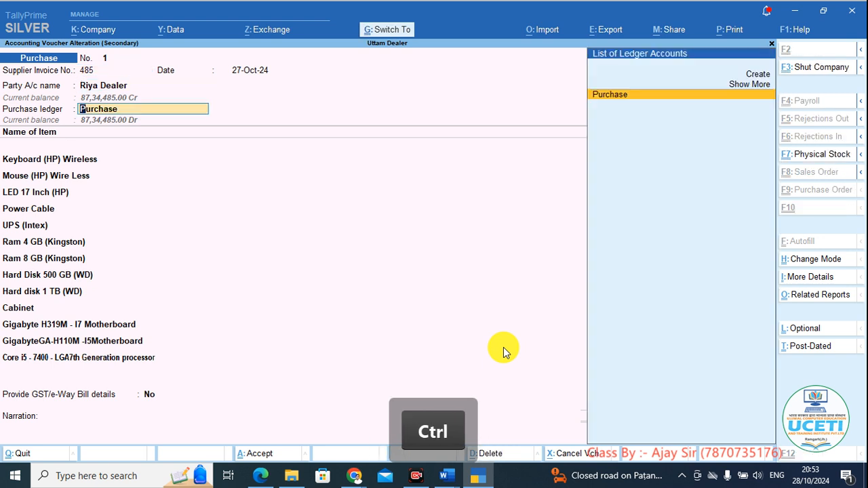
key(ctrl+End)
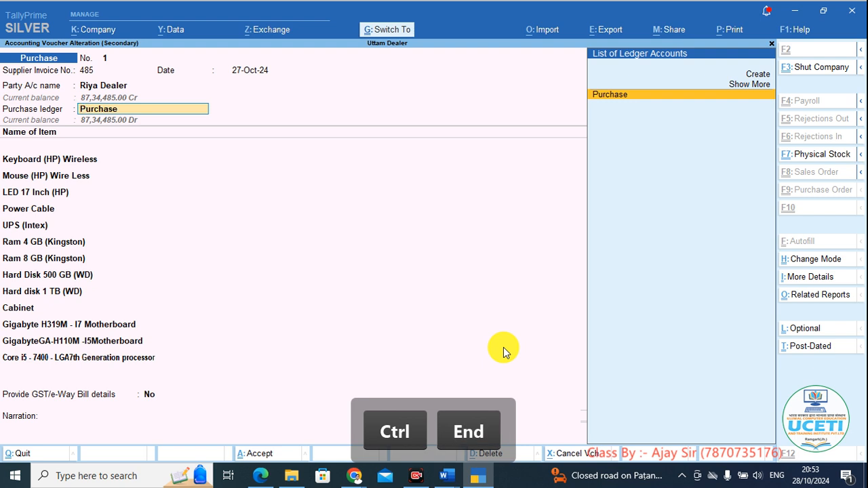
key(ctrl+Page_Down)
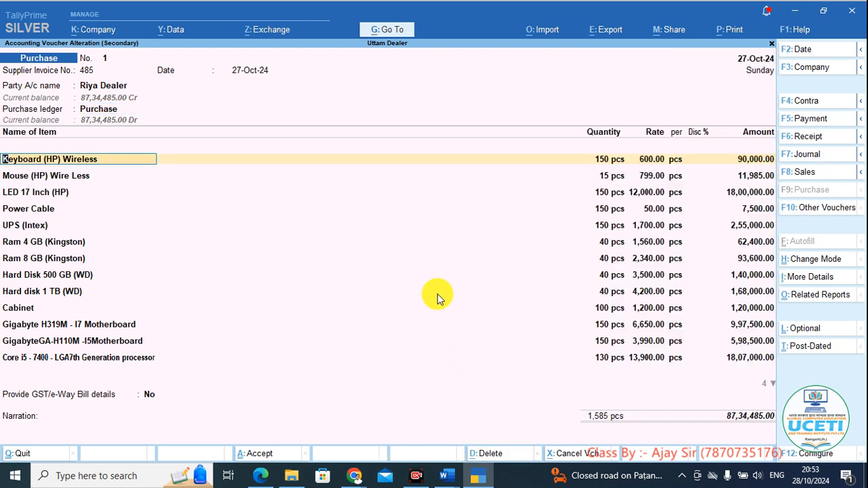
key(Down)
key(Down)
key(Down)
key(Down)
key(Down)
key(Down)
key(Down)
key(Down)
key(Down)
key(Down)
key(Down)
key(Down)
key(Down)
key(Down)
key(Down)
key(Down)
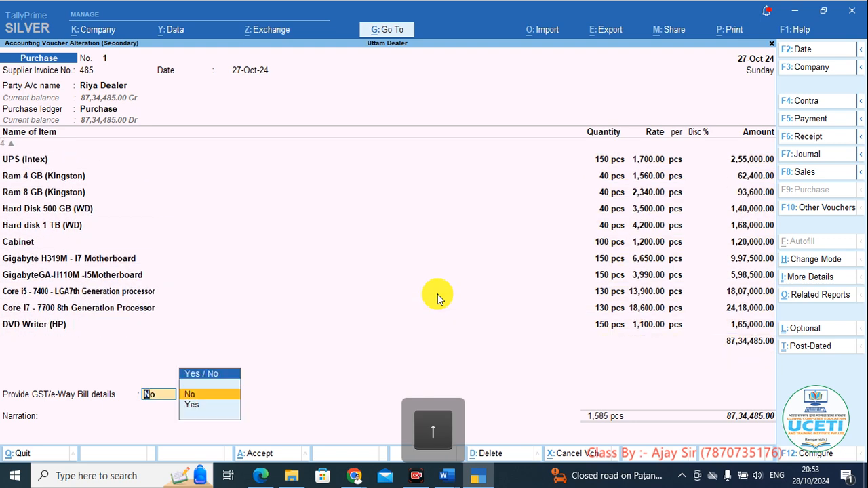
Return to the blank line after DVD Writer (HP), end the item list and add the Cgst ledger.
key(BackSpace)
key(BackSpace)
key(Return)
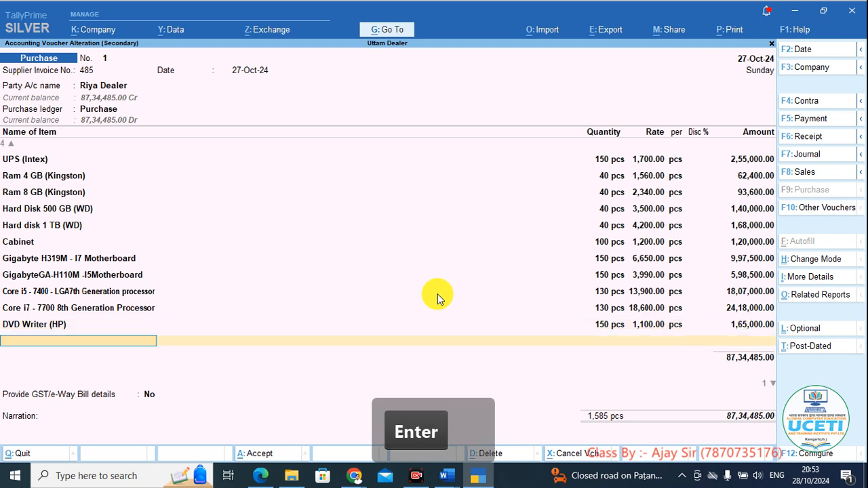
key(Return)
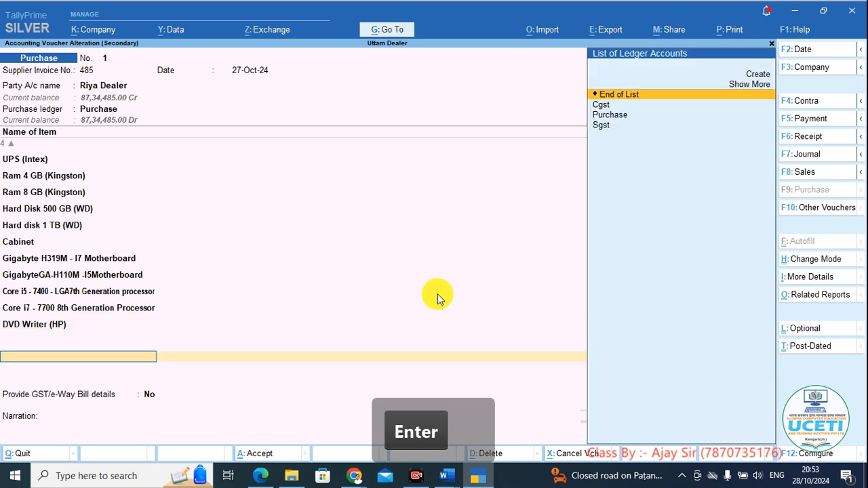
key(Down)
key(Return)
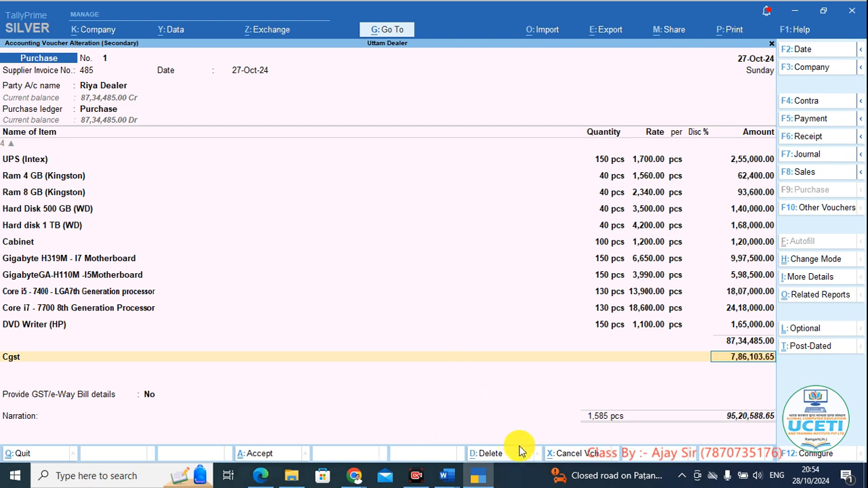
Add the Sgst ledger below Cgst with its automatically calculated amount.
key(space)
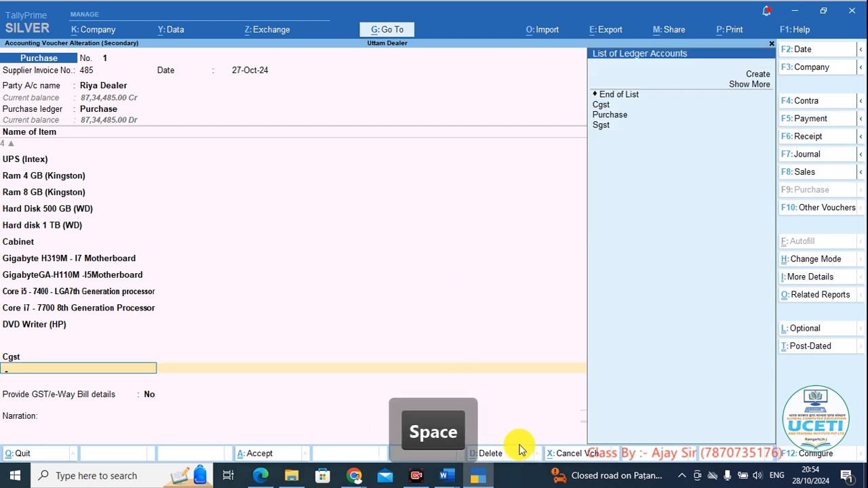
key(Down)
key(Down)
key(Down)
key(Return)
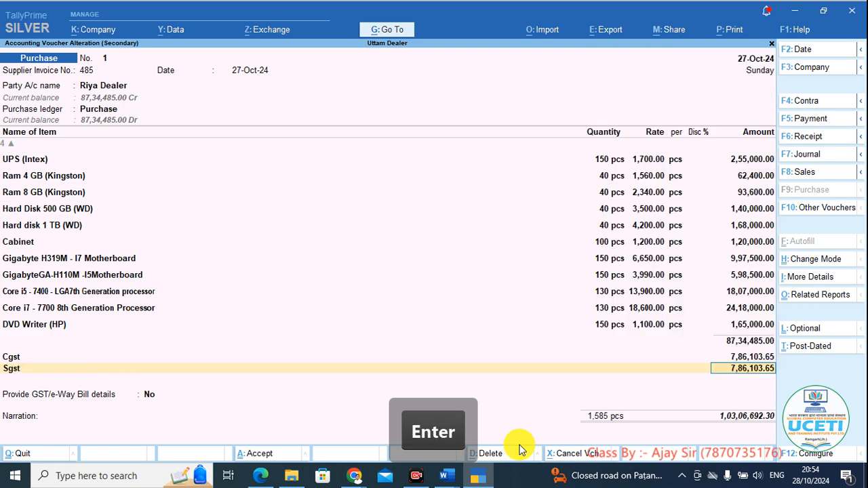
key(Return)
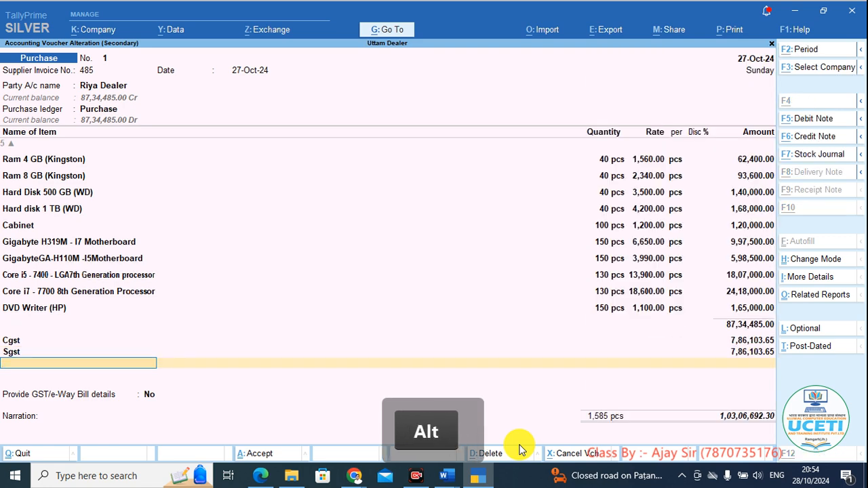
Create a ledger named Discount under Indirect Expenses from within the voucher, keeping its other default settings.
key(alt+c)
text(Dis)
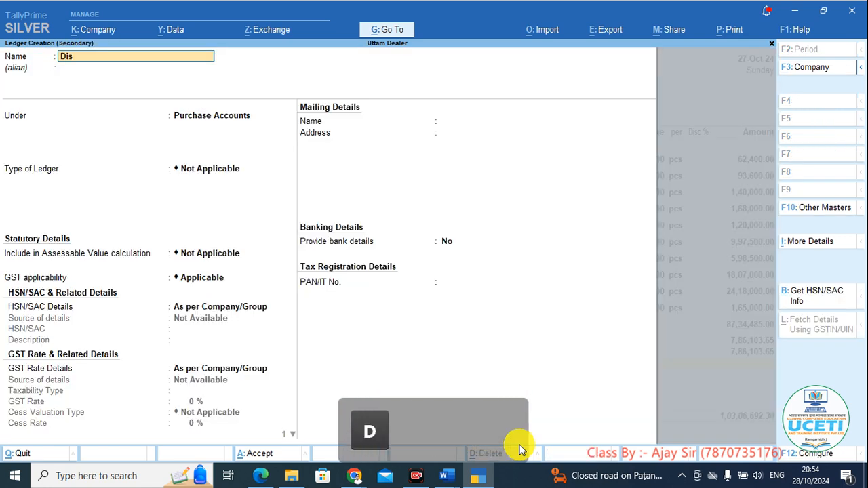
text(count)
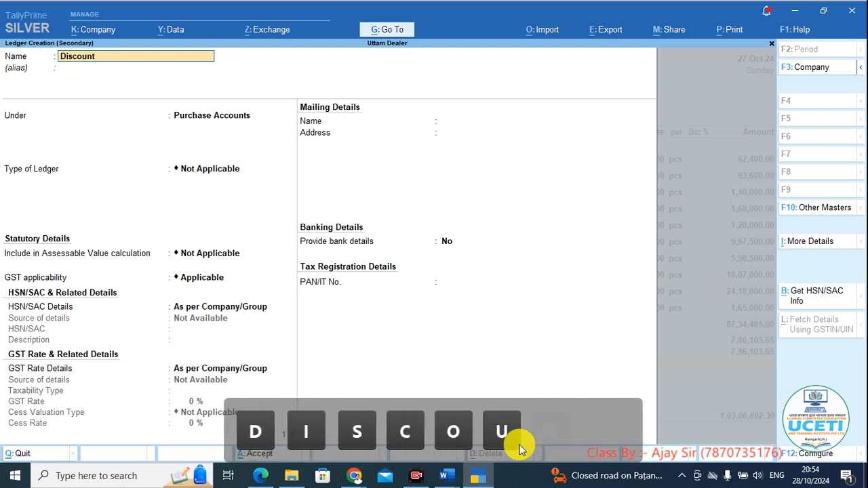
key(Return)
key(Return)
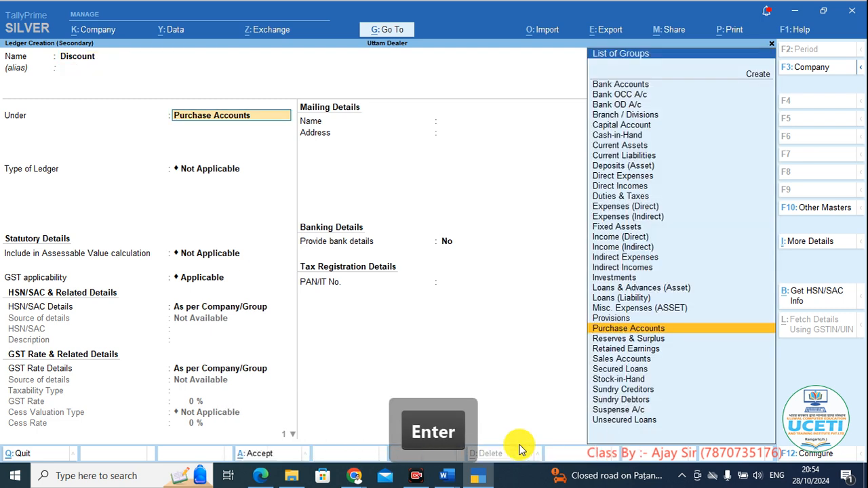
text(In)
key(Up)
key(Up)
key(Return)
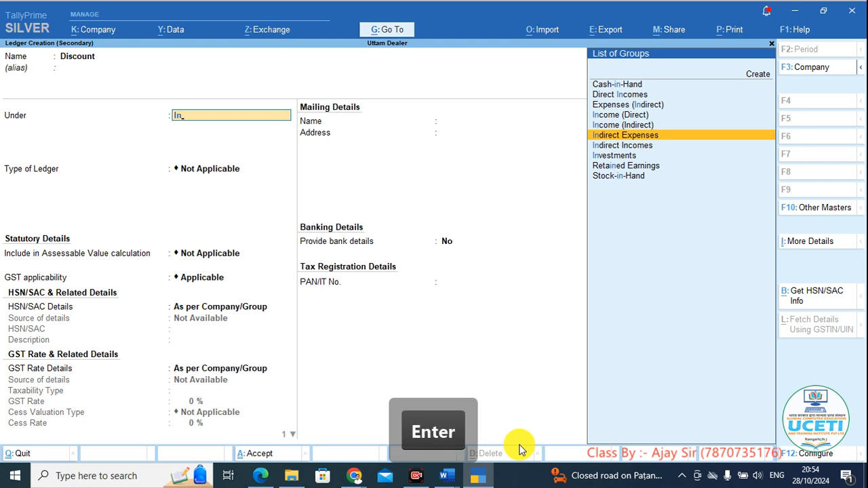
key(ctrl+a)
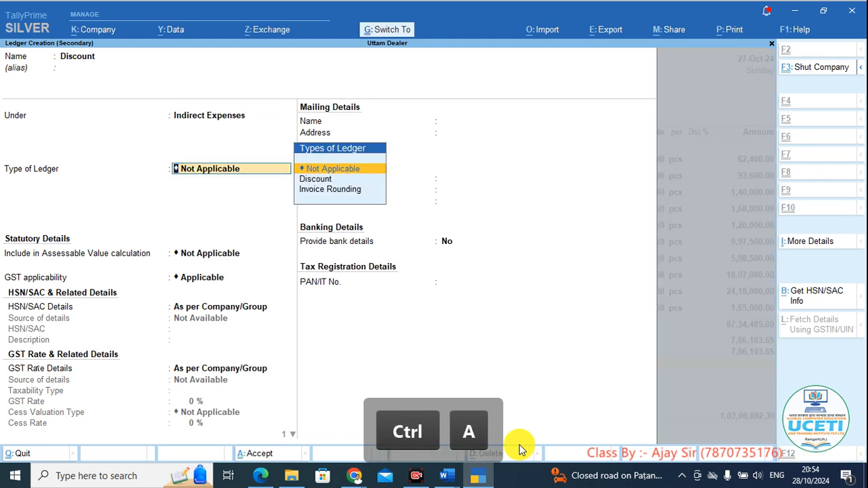
Set the Discount rate to -3% and save the purchase voucher.
text(-3)
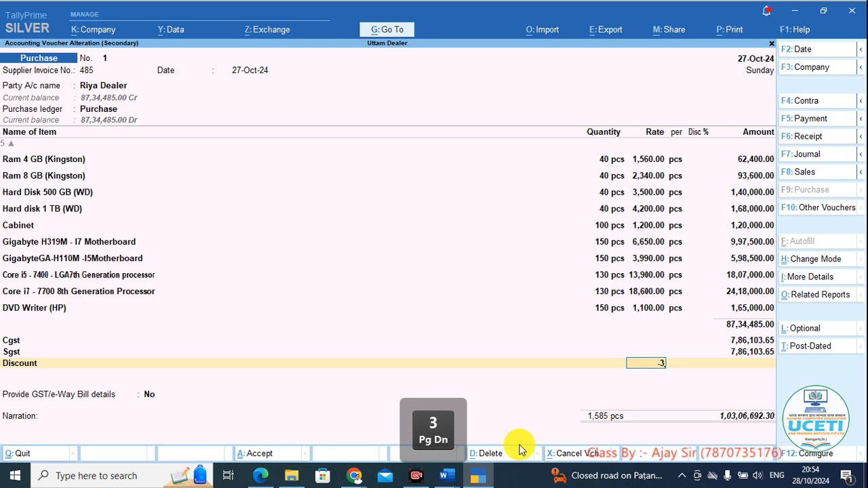
key(Return)
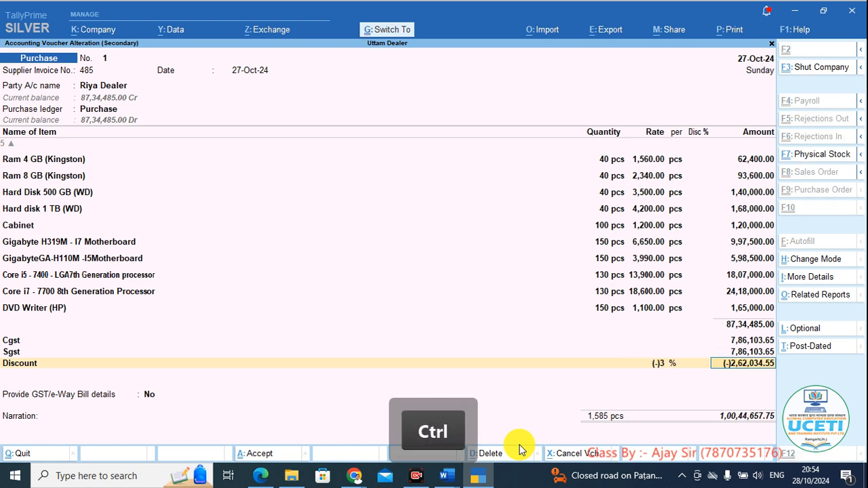
key(ctrl+a)
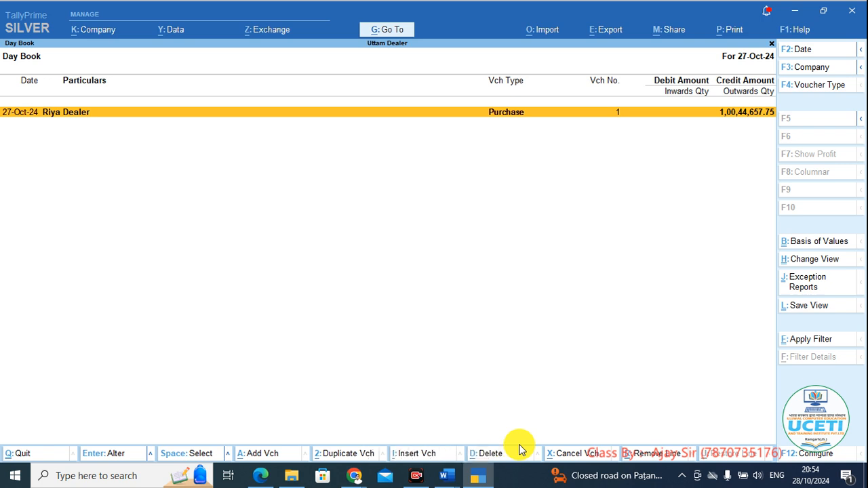
Switch to manufacturing.pdf in Edge and examine the component lists for Computer I5 PC and Computer I7.
click(261, 475)
scroll(261, 286, down, 5)
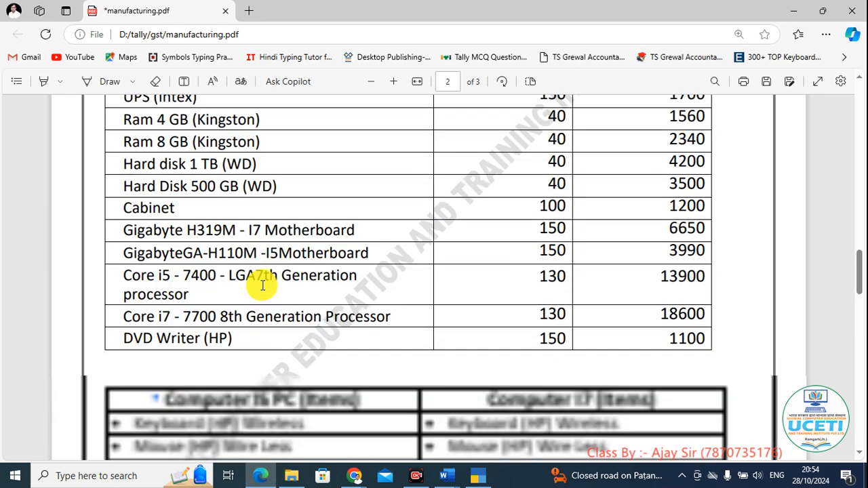
scroll(262, 286, down, 5)
drag(165, 226, 349, 230)
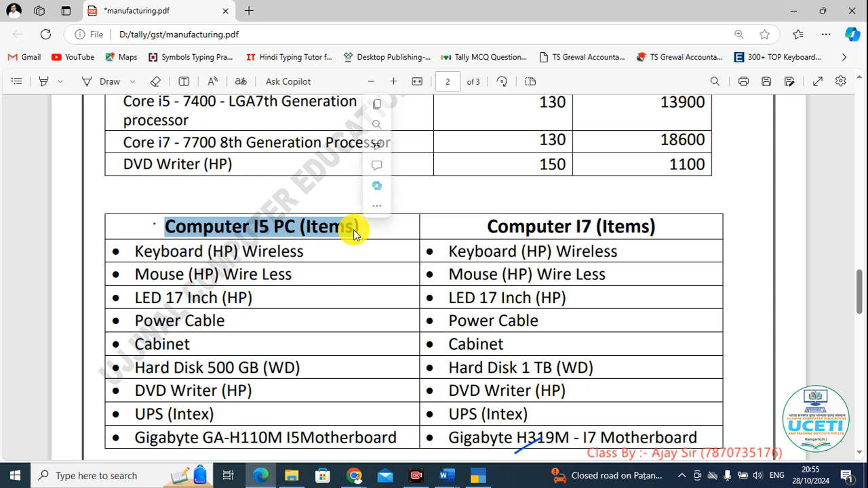
click(314, 233)
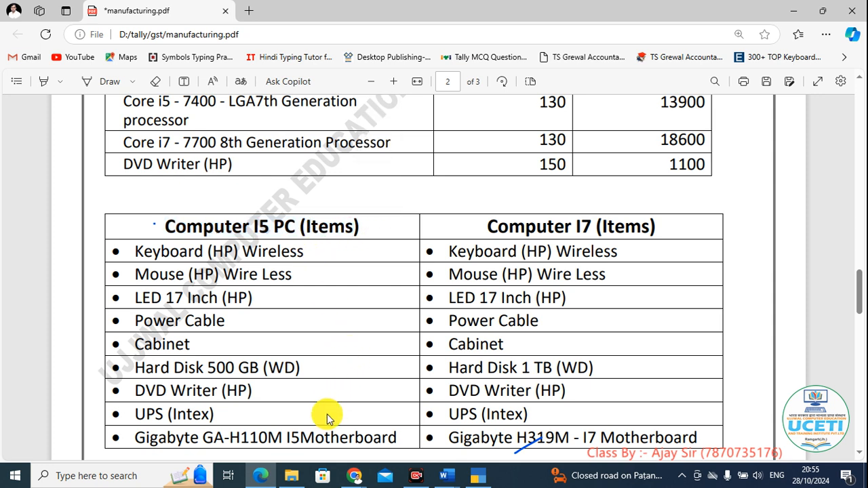
Switch back to TallyPrime, leave the Day Book and start creating a new stock item.
click(475, 479)
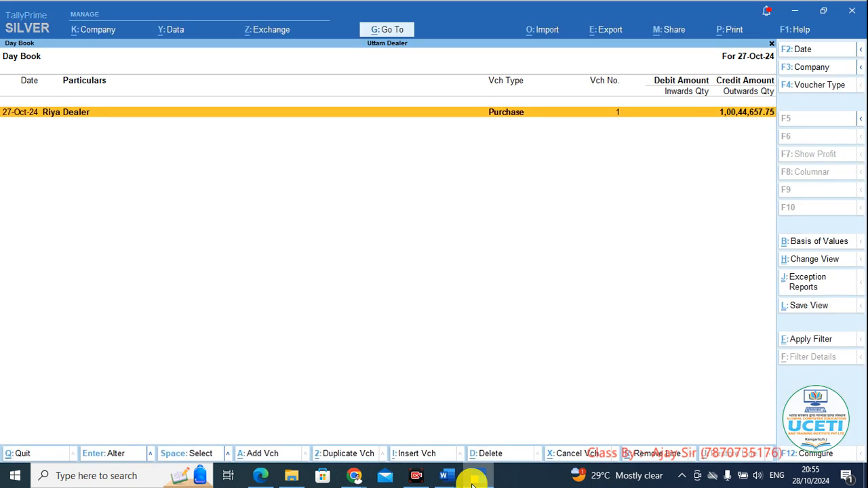
key(Escape)
key(Up)
key(Up)
key(Up)
key(Up)
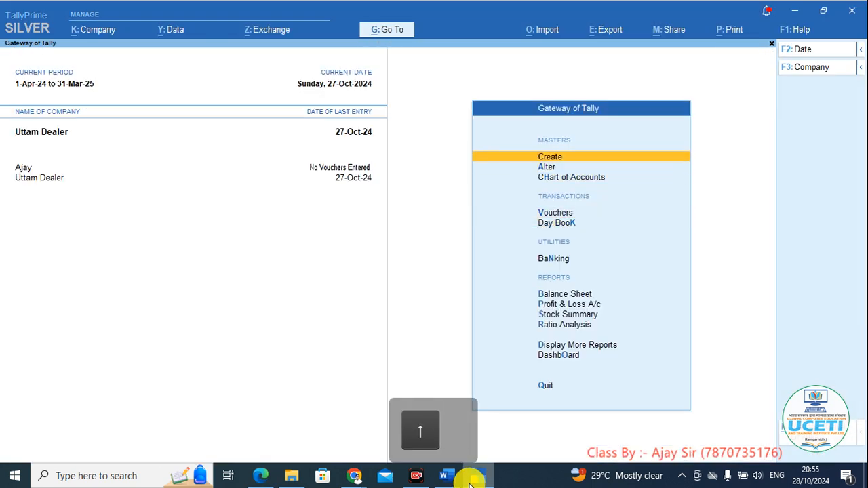
key(Return)
key(Down)
key(Down)
key(Down)
key(Down)
key(Down)
key(Down)
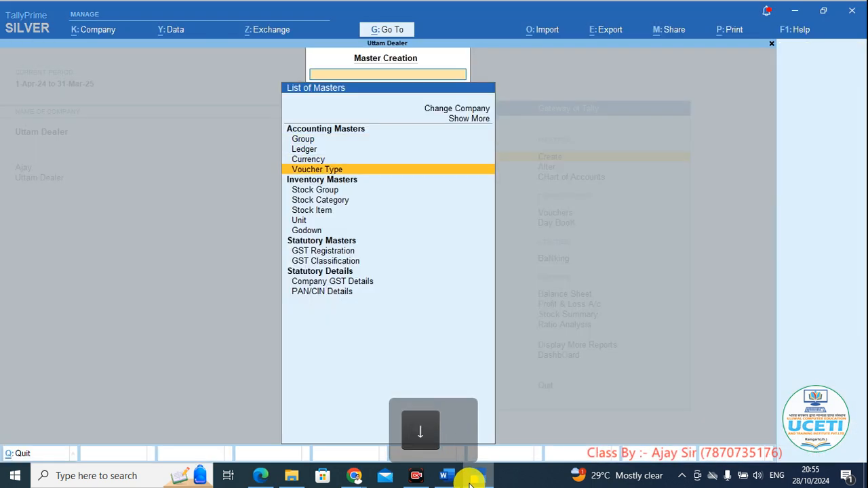
key(Return)
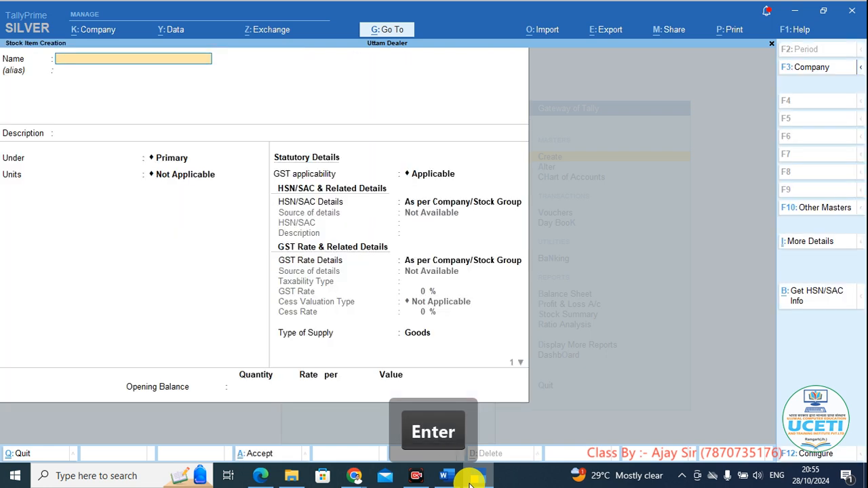
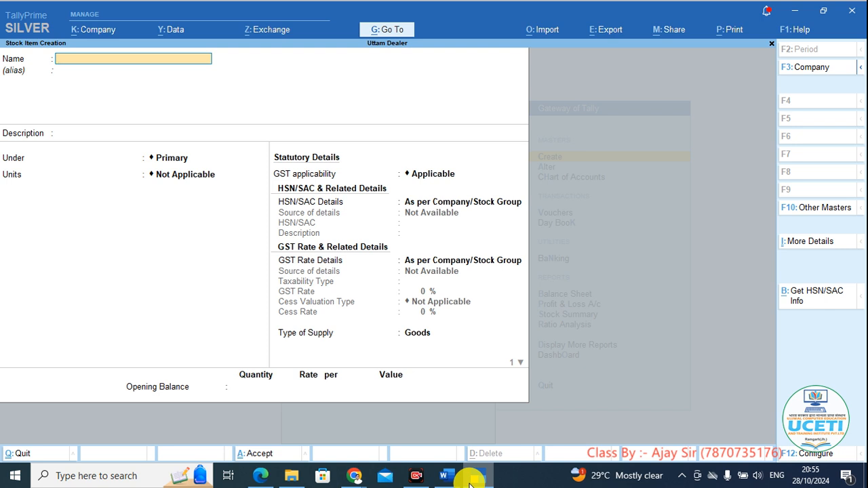
Open the stock item creation configuration and go to the Set Components List (Bill of Materials) in Stock Items option.
key(F12)
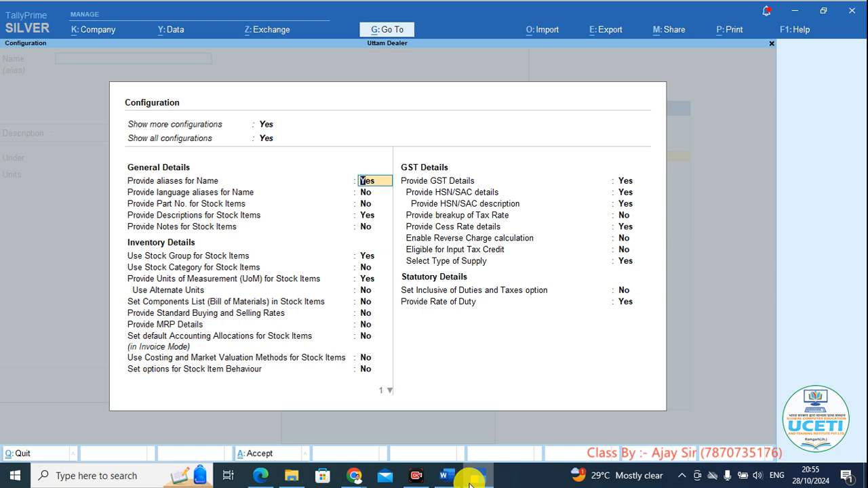
key(Return)
key(Return)
key(Return)
key(Return)
key(Return)
key(Return)
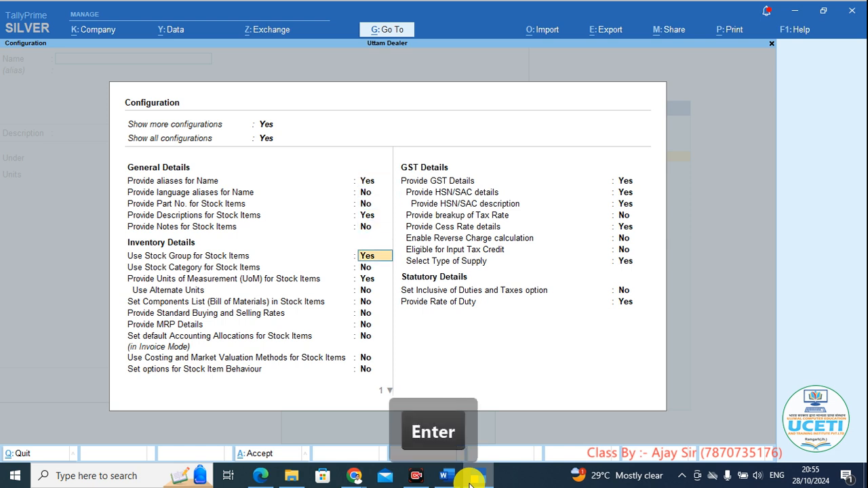
key(Return)
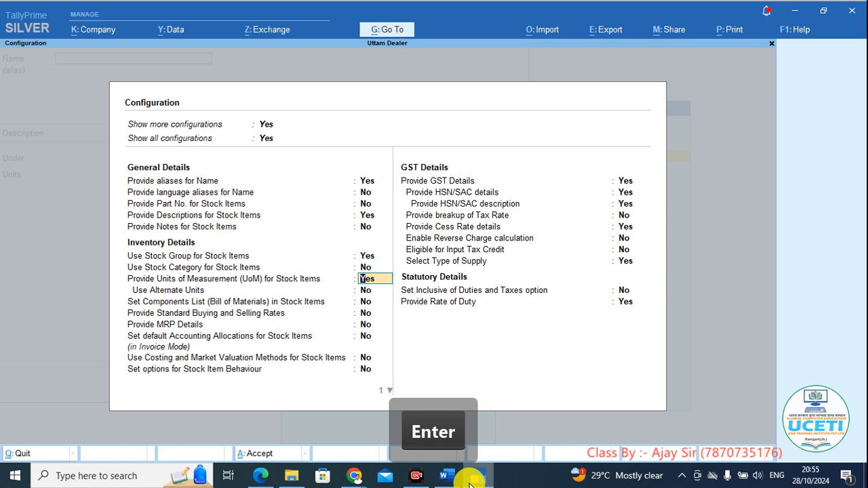
key(Return)
key(Return)
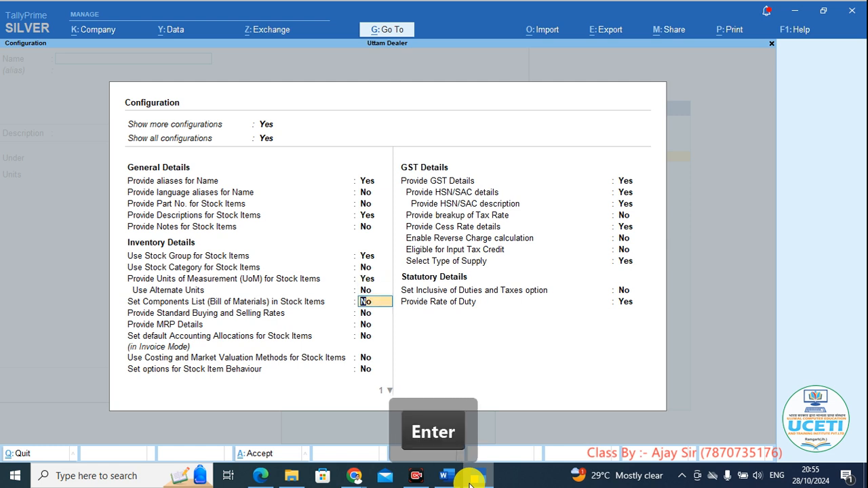
click(267, 453)
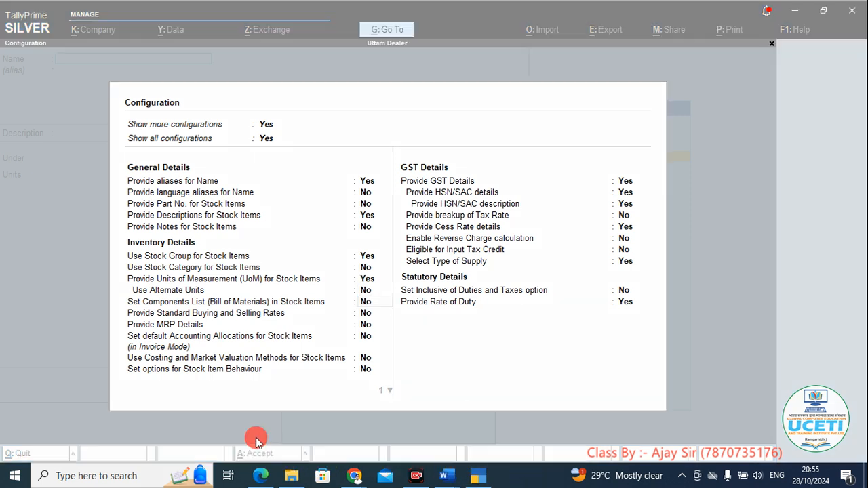
drag(123, 303, 189, 309)
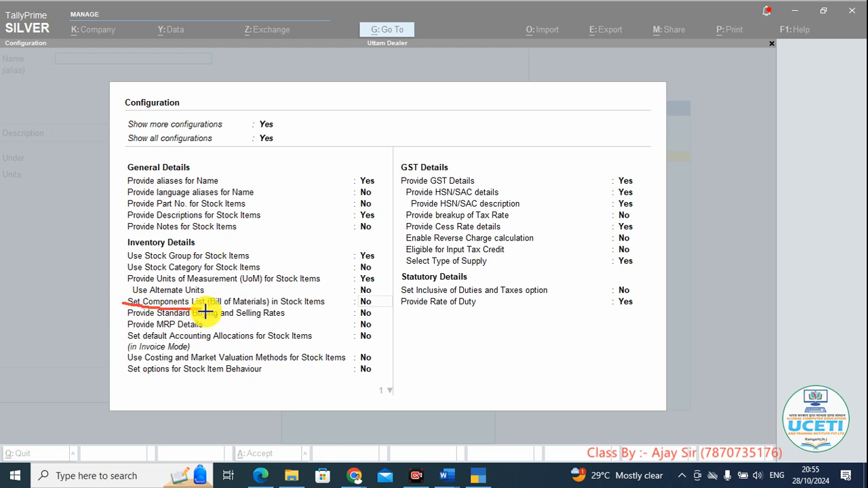
drag(216, 307, 333, 305)
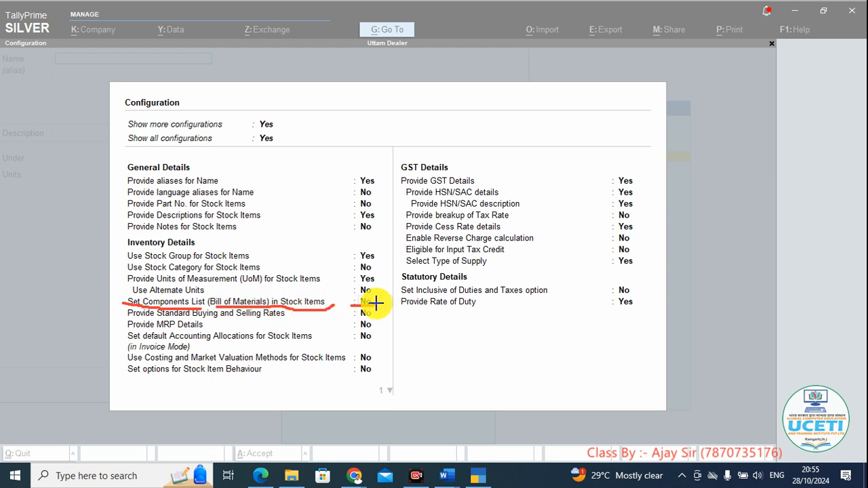
mouse_move(350, 306)
mouse_down()
mouse_move(387, 298)
mouse_move(384, 292)
mouse_move(425, 296)
mouse_move(437, 317)
mouse_up()
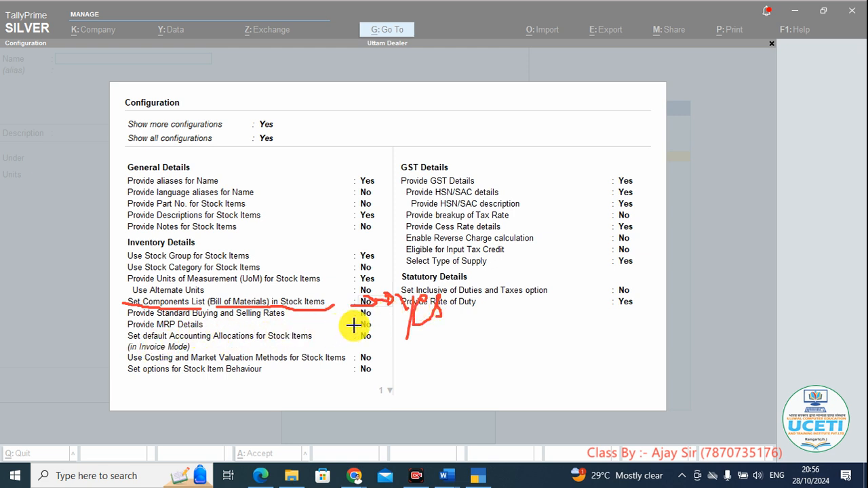
click(484, 456)
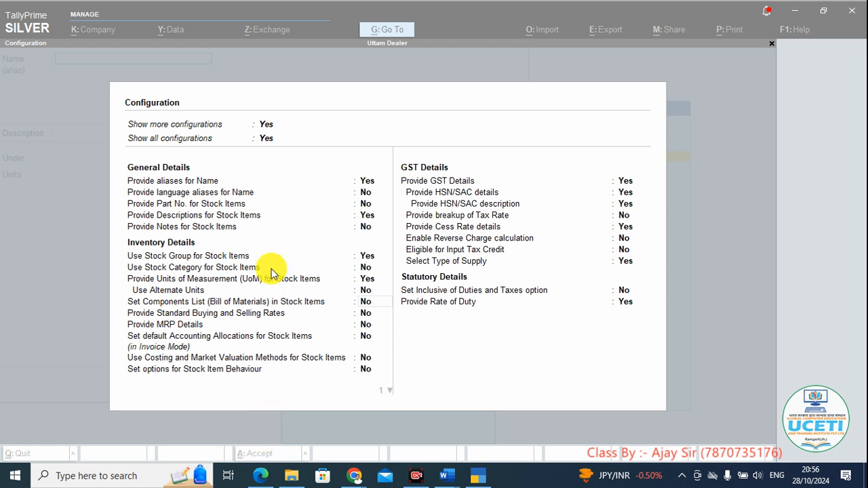
Set the Set Components List (Bill of Materials) in Stock Items option to Yes and save the configuration.
click(289, 205)
key(Down)
key(Down)
key(Down)
key(Down)
key(Down)
key(Down)
key(Down)
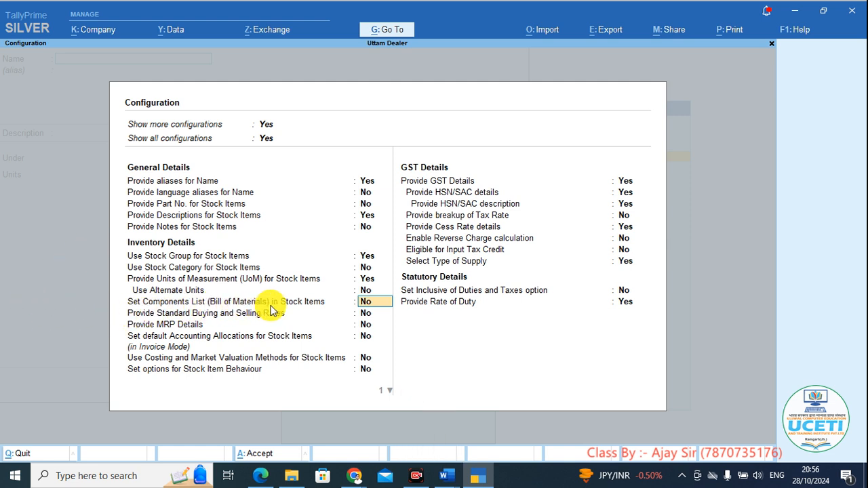
text(yes)
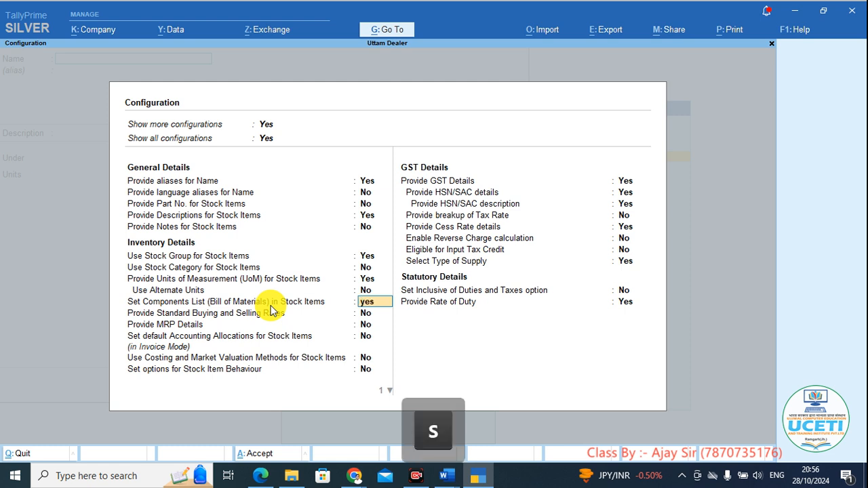
key(Return)
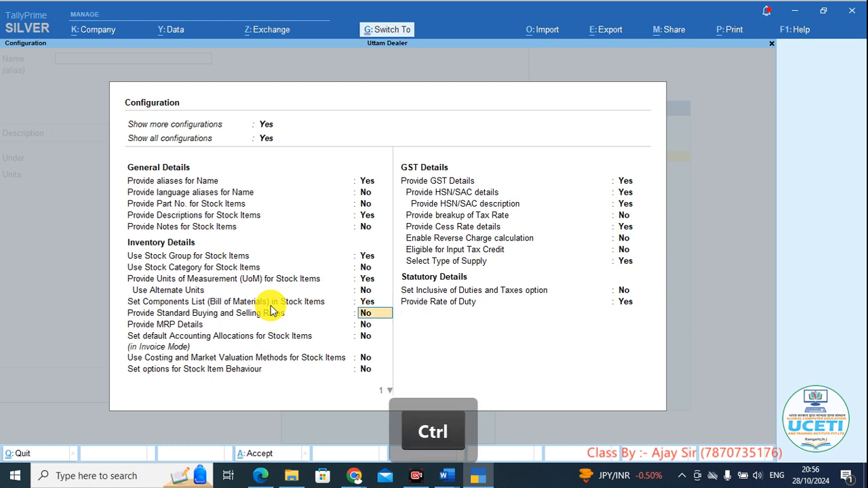
key(ctrl+a)
key(Return)
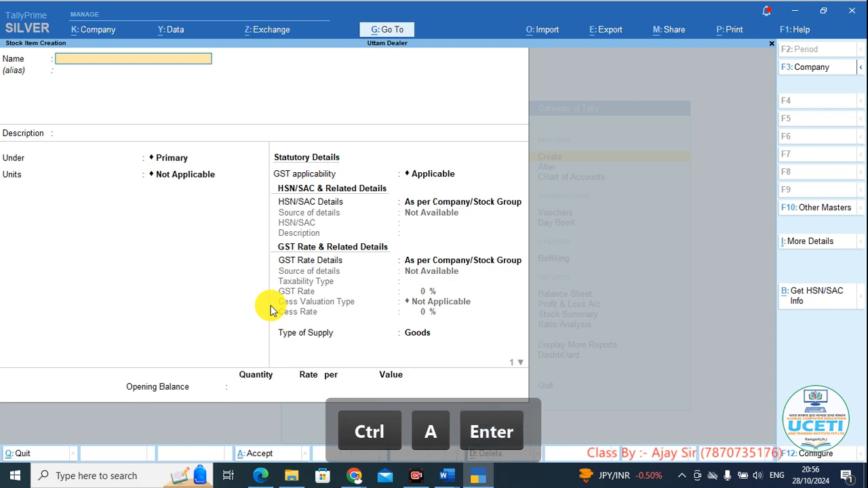
Copy the heading Computer I5 PC (Items) from manufacturing.pdf in Edge and paste it as the stock item's name in TallyPrime.
text(C)
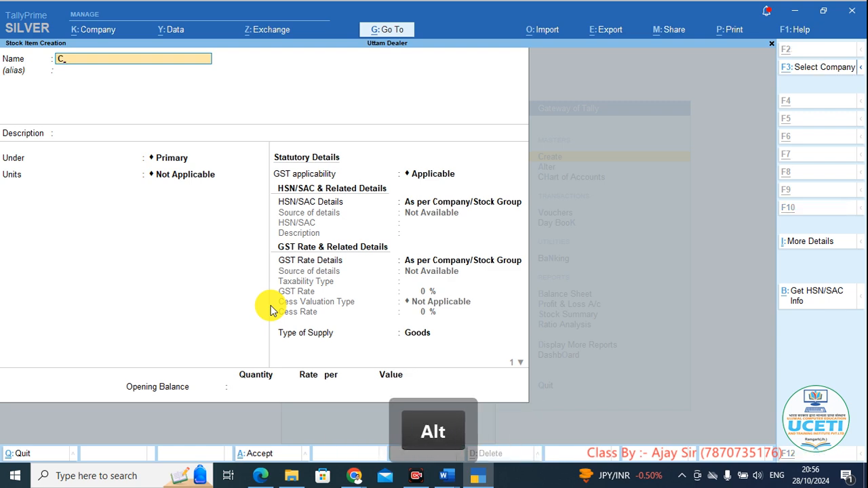
key(alt+Tab)
drag(154, 225, 360, 240)
key(ctrl+c)
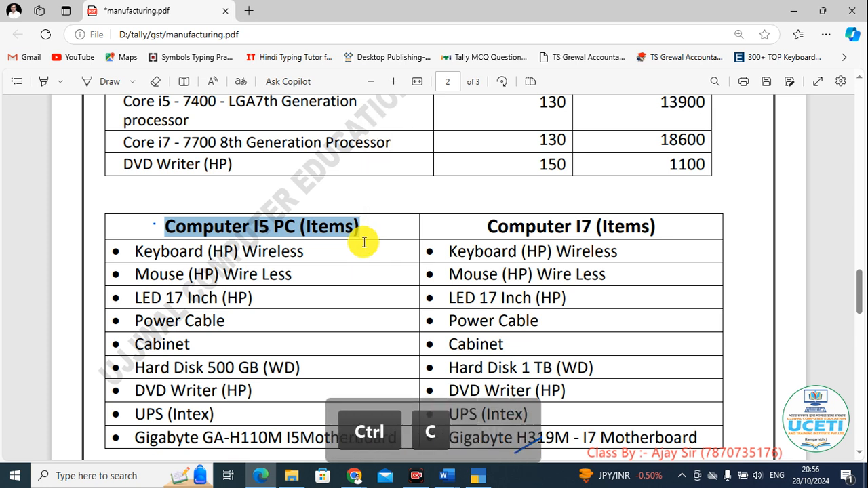
key(alt+Tab)
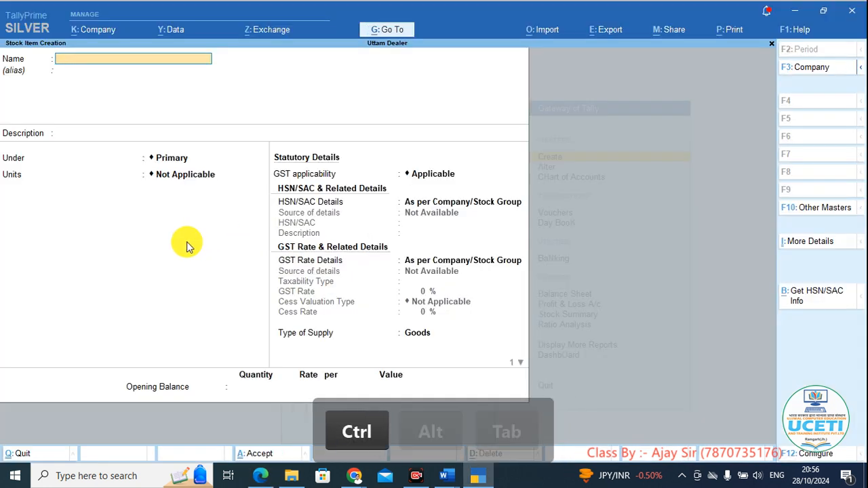
key(ctrl+BackSpace)
key(ctrl+v)
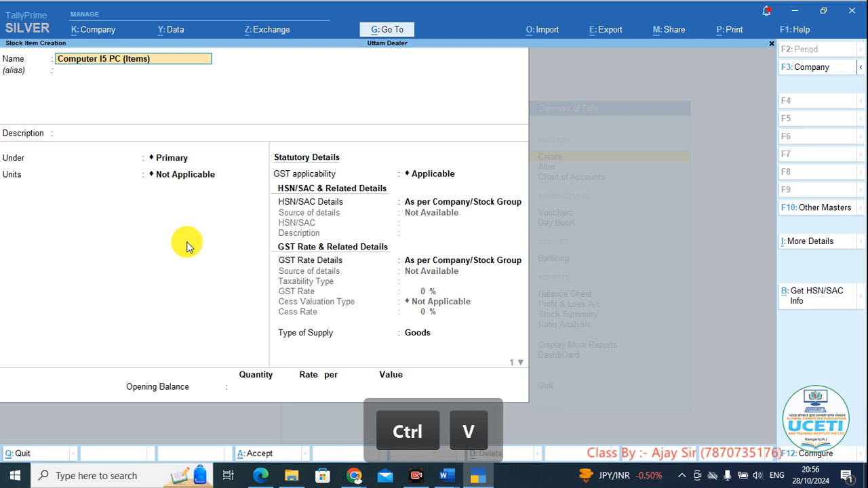
Leave the alias and description blank, keep the stock item under Primary, and set its units to pcs.
key(Return)
key(Return)
key(Return)
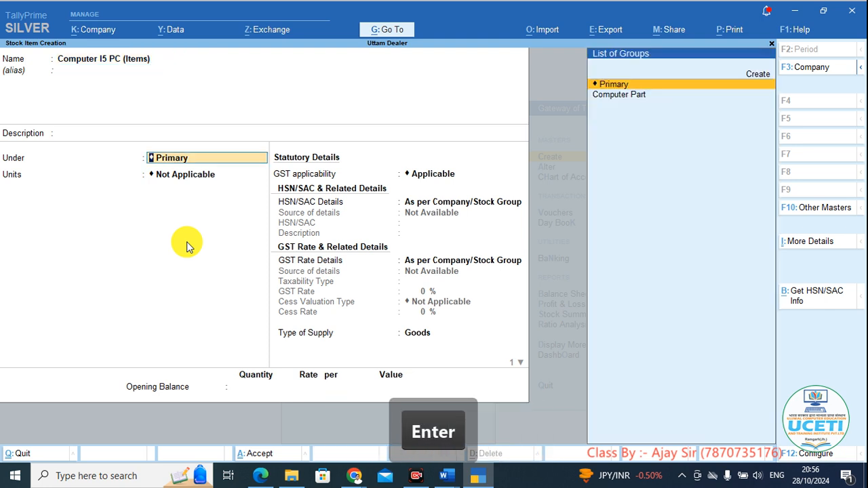
key(Down)
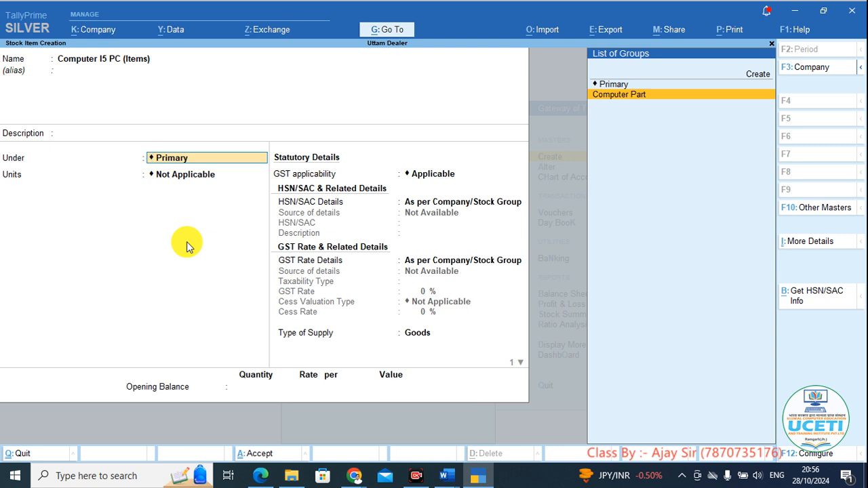
key(Up)
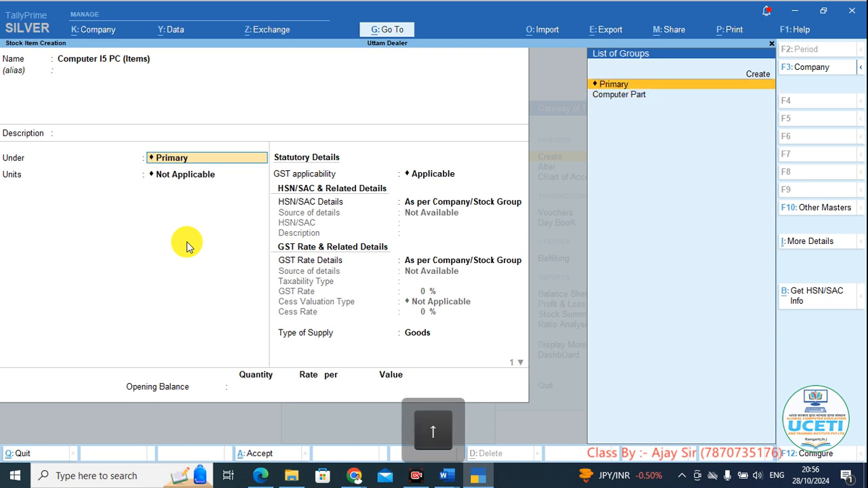
key(Return)
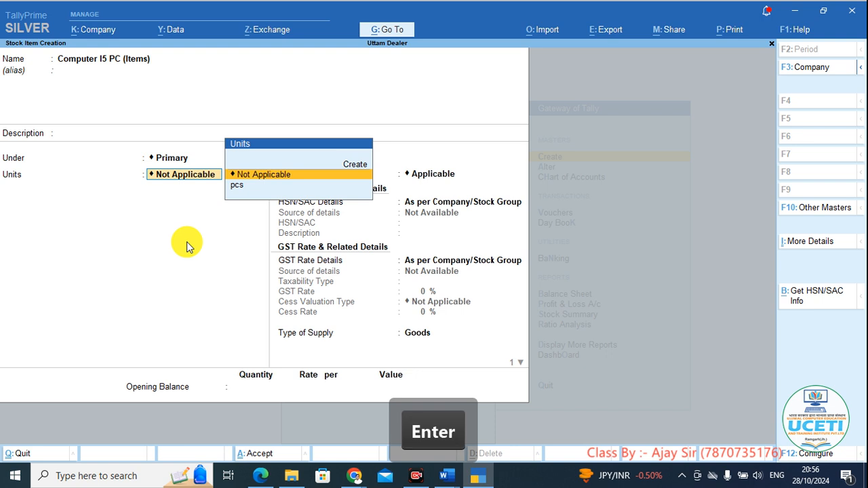
key(Down)
key(Return)
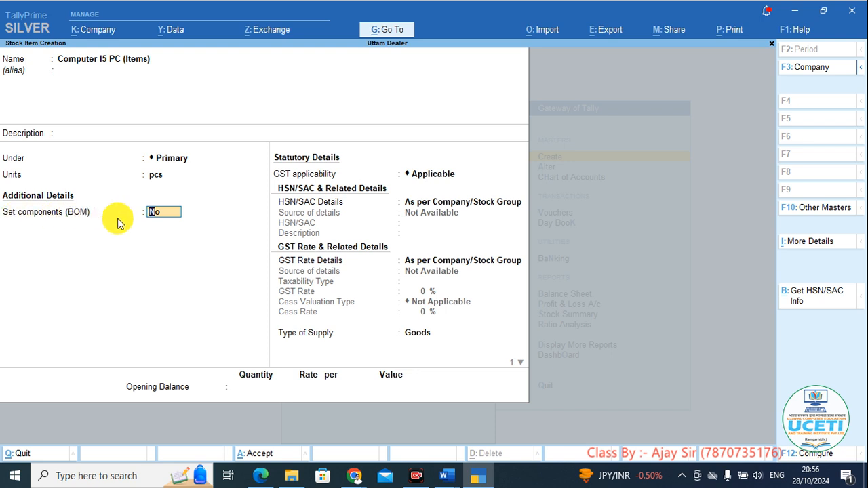
text(yes)
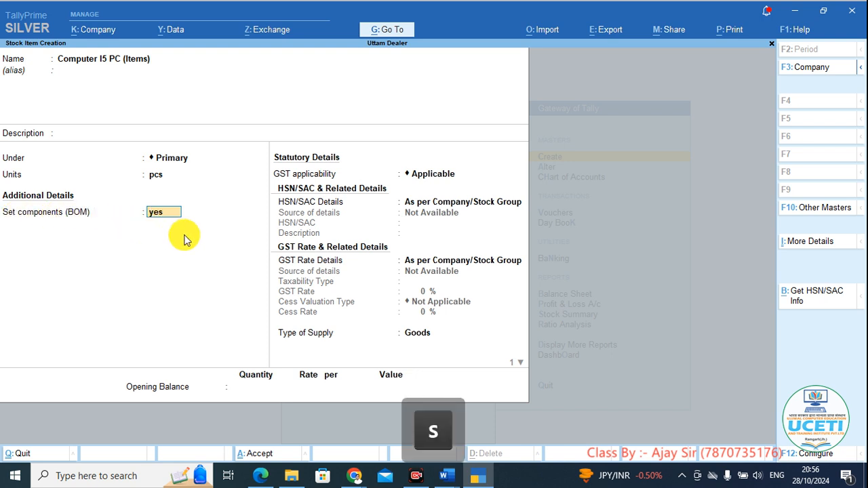
key(BackSpace)
key(BackSpace)
key(BackSpace)
key(BackSpace)
key(BackSpace)
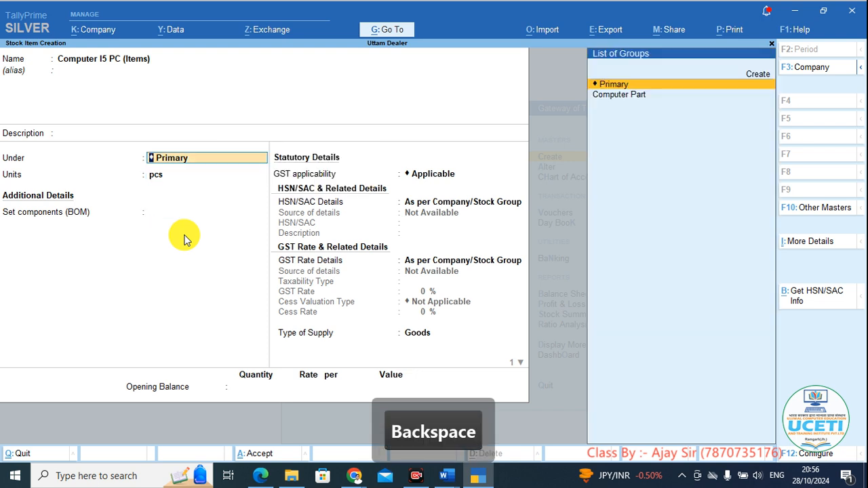
key(Return)
key(BackSpace)
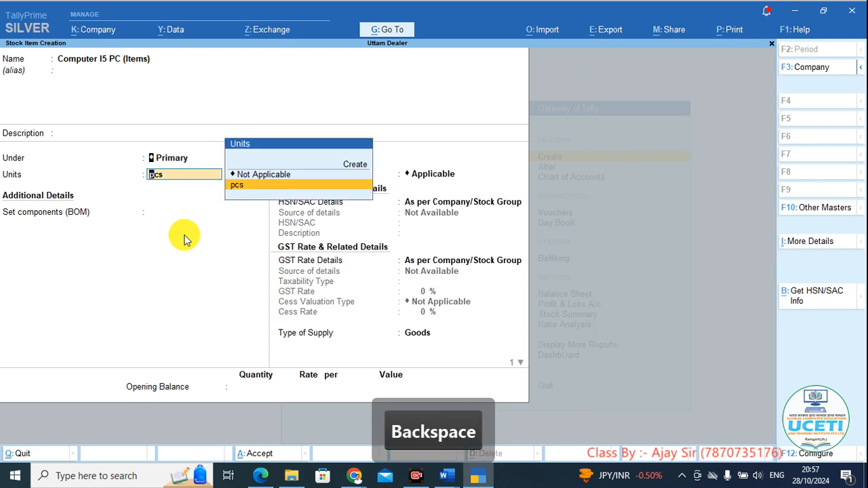
key(Return)
key(Return)
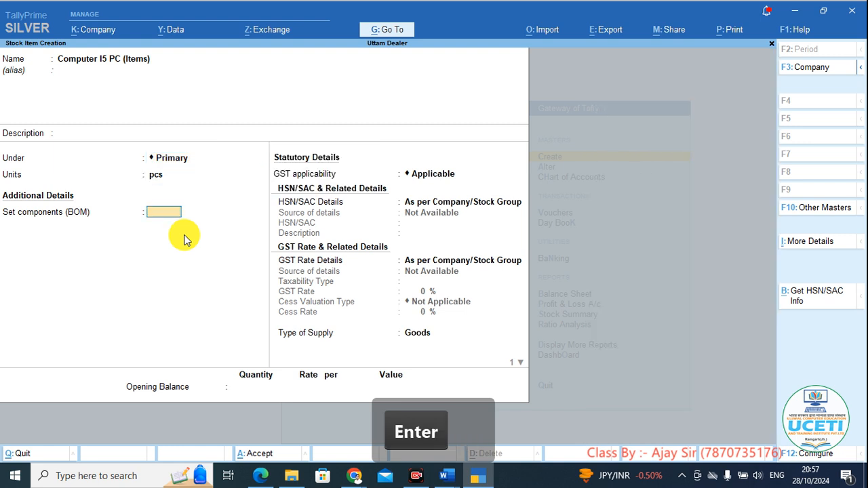
Set the Set components (BOM) option to Yes and name the bill of materials Computer I5 PC (Items).
text(yes)
key(Return)
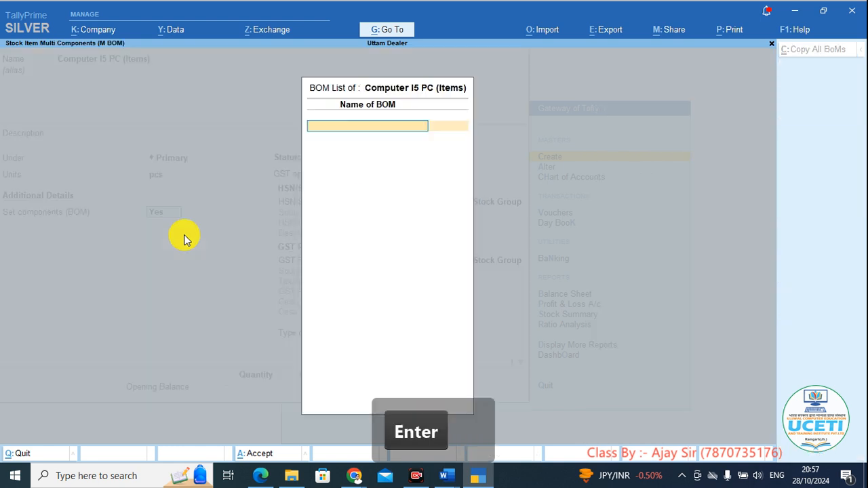
key(BackSpace)
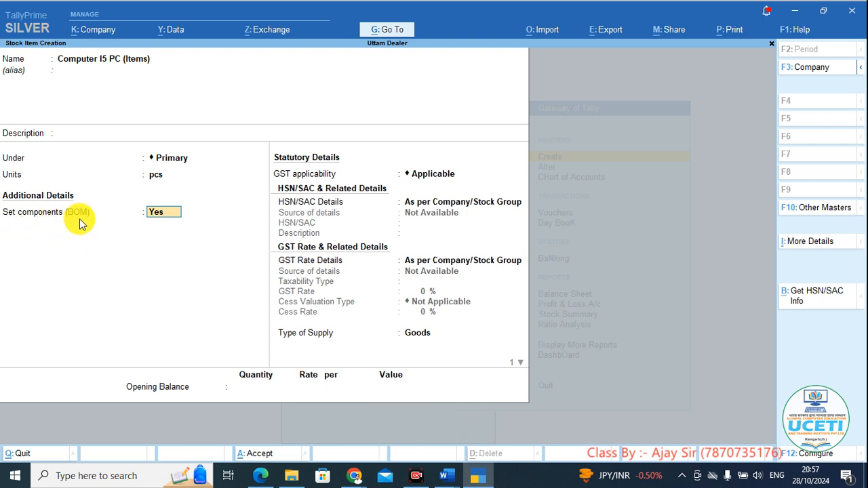
key(Return)
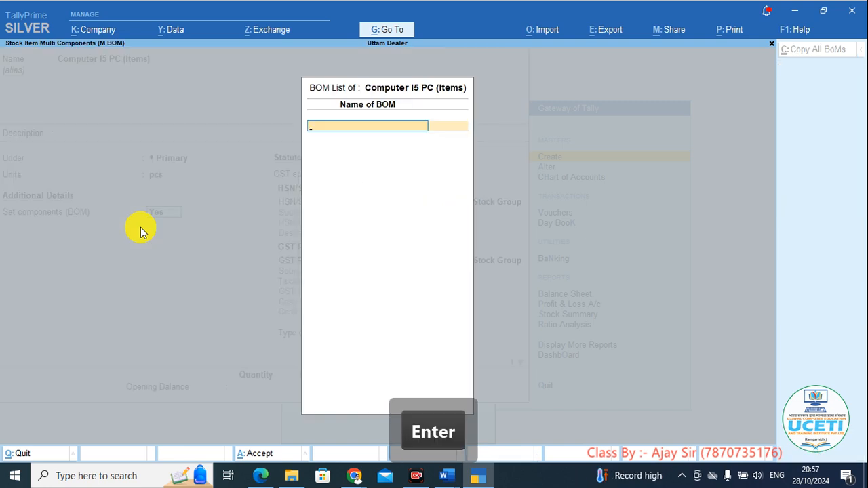
key(alt+Tab)
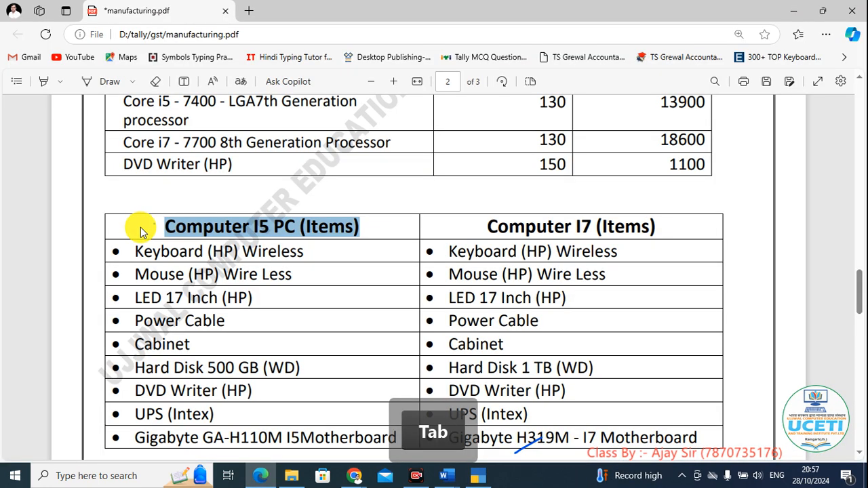
key(alt+Tab)
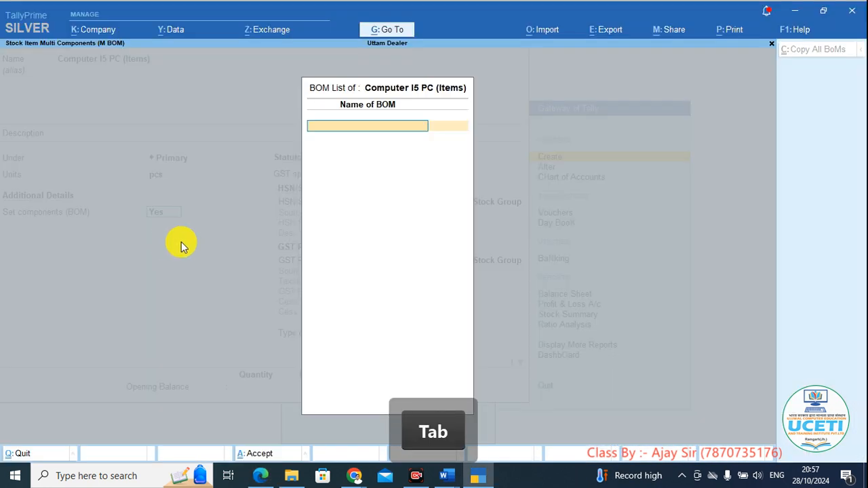
key(ctrl+v)
key(Return)
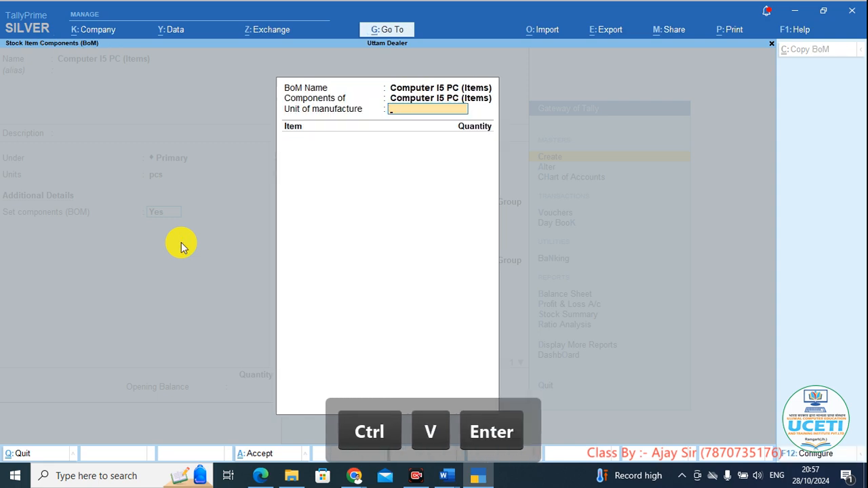
Check the Computer I5 PC component list in manufacturing.pdf in Edge and return to the BoM entry screen in TallyPrime.
key(alt+Tab)
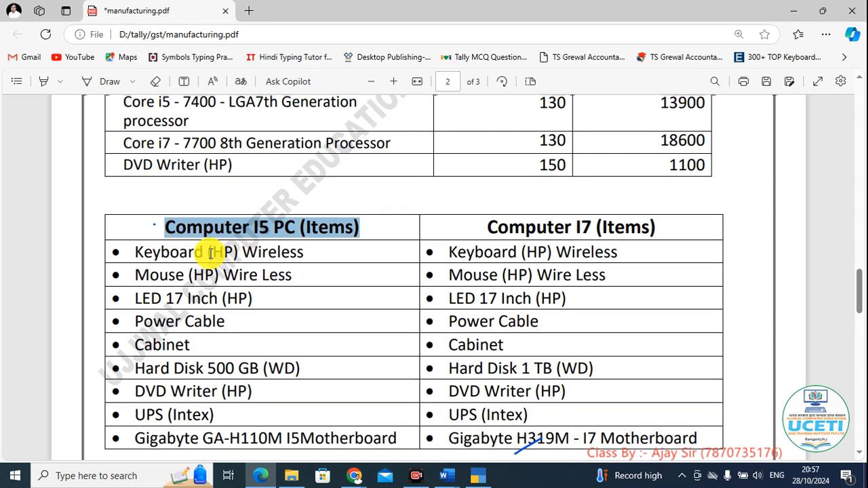
scroll(203, 257, up, 1)
scroll(203, 256, up, 1)
scroll(203, 233, down, 1)
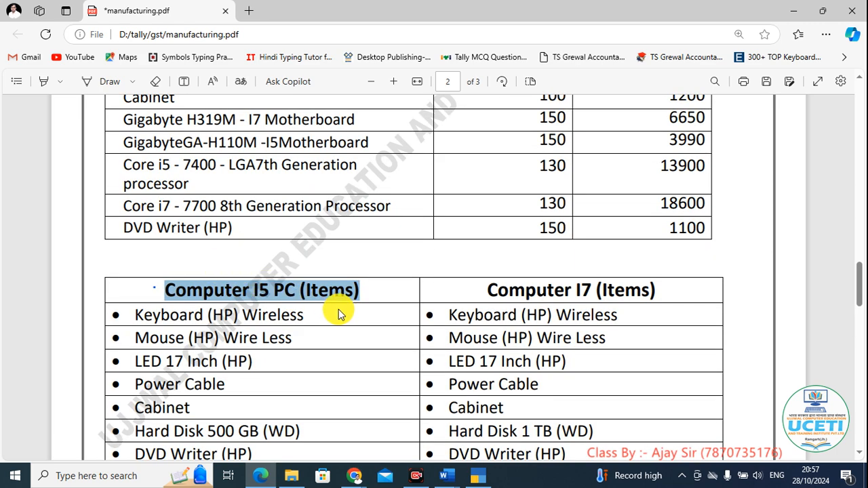
key(alt+Tab)
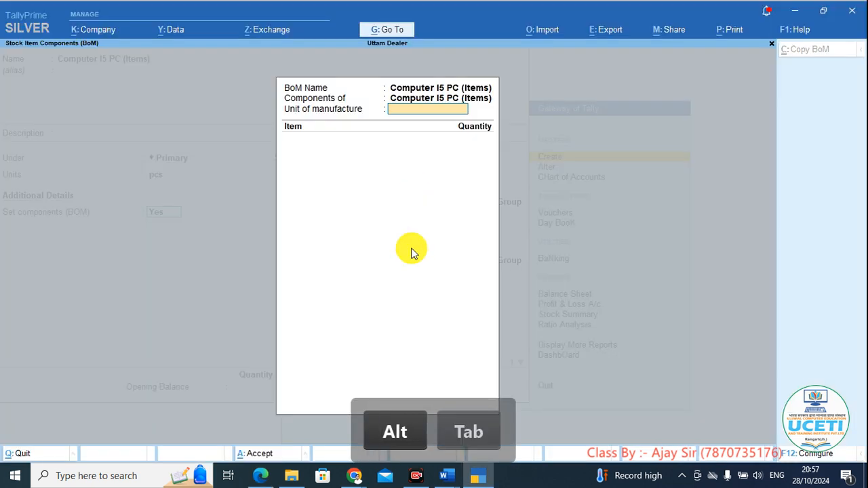
key(super+shift+s)
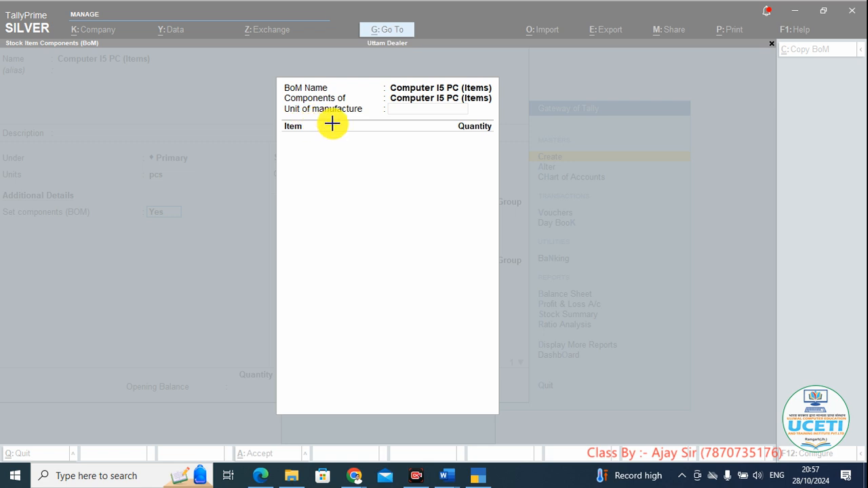
mouse_move(280, 116)
mouse_down()
mouse_move(494, 122)
mouse_move(500, 97)
mouse_move(430, 89)
mouse_move(331, 95)
mouse_move(278, 111)
mouse_up()
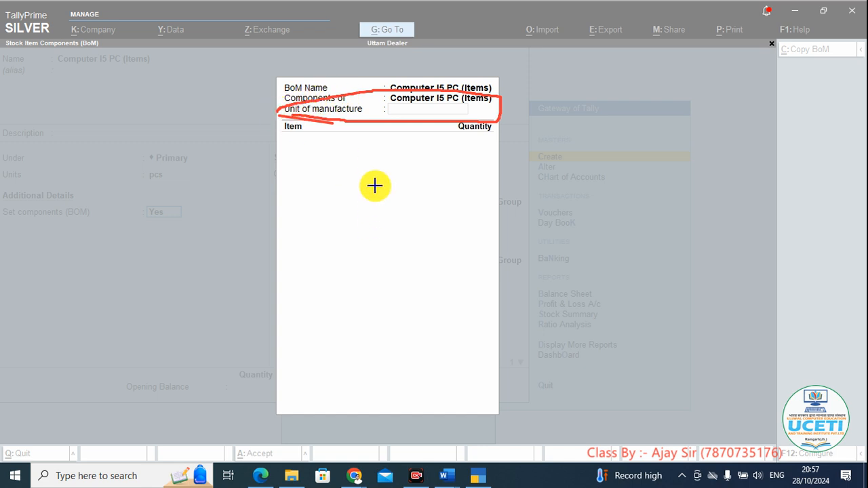
drag(367, 164, 367, 220)
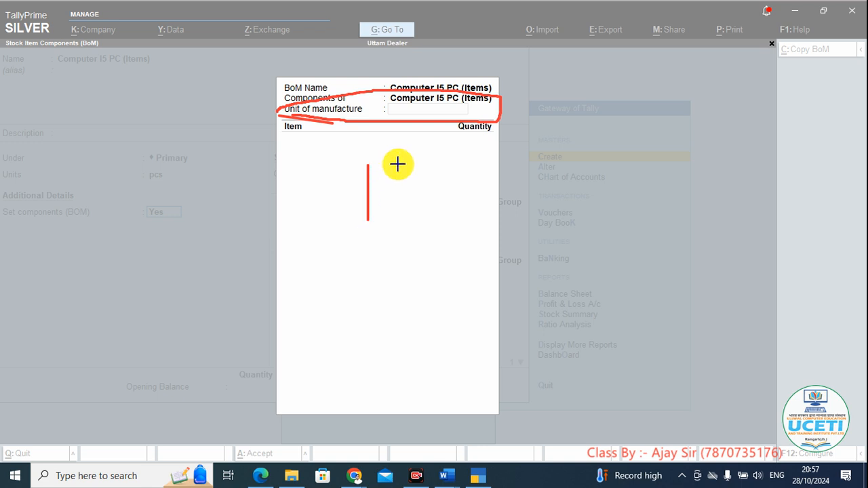
drag(398, 164, 392, 202)
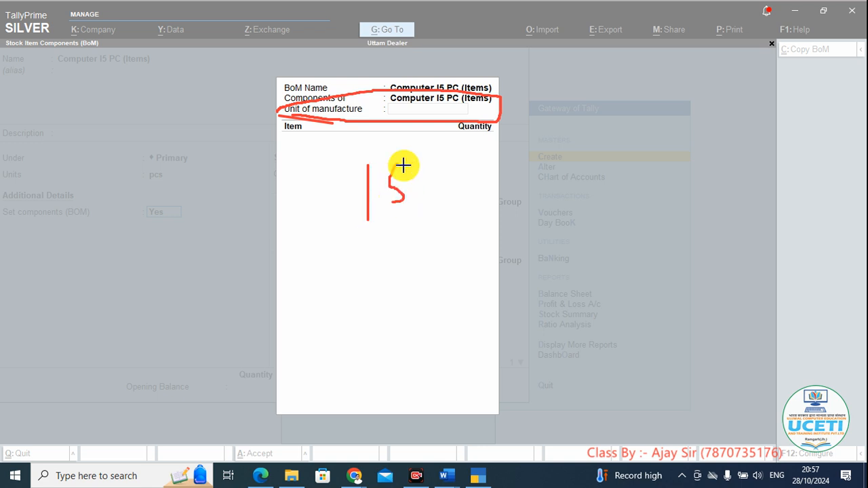
mouse_move(397, 163)
mouse_down()
mouse_move(417, 161)
mouse_move(437, 191)
mouse_up()
drag(436, 161, 417, 211)
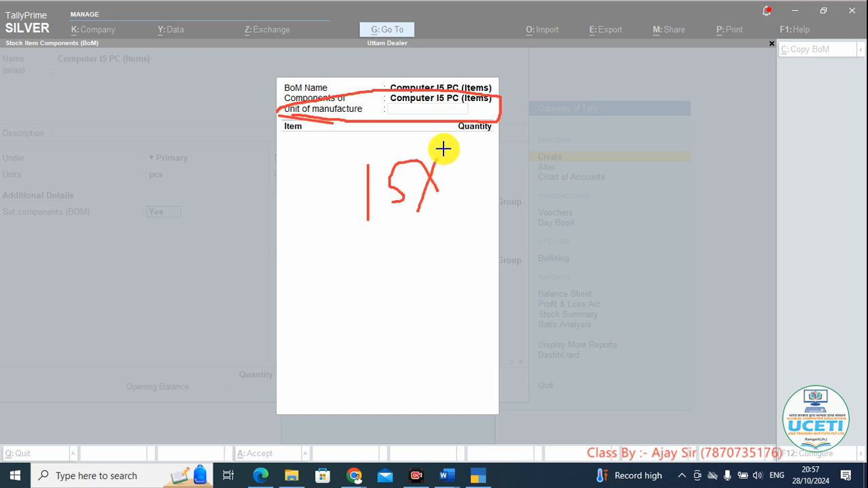
drag(300, 141, 479, 136)
drag(323, 230, 534, 232)
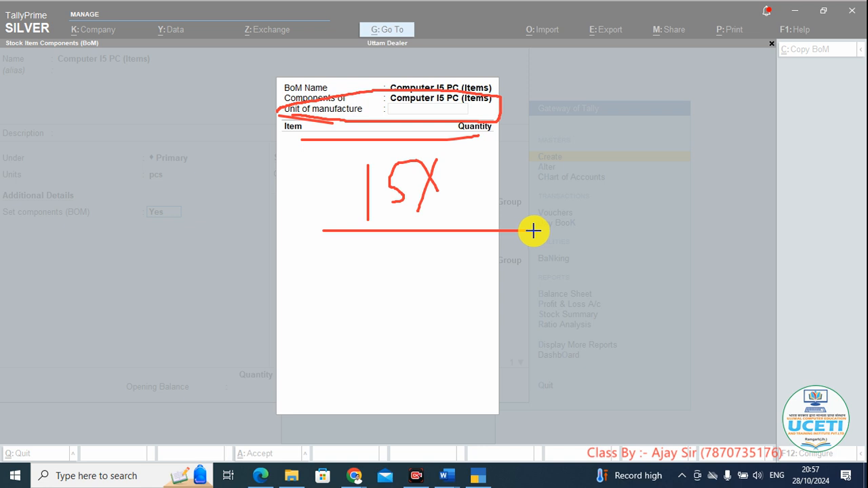
mouse_move(306, 172)
mouse_down()
mouse_move(305, 208)
mouse_move(295, 192)
mouse_up()
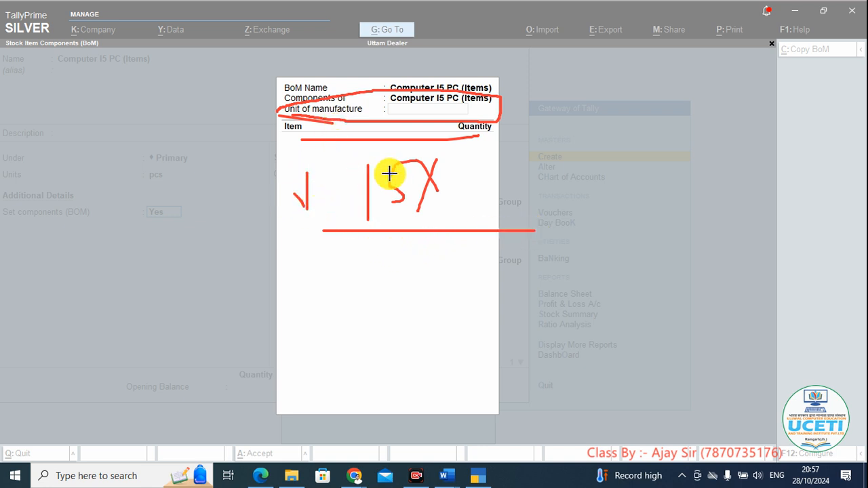
drag(439, 114, 438, 164)
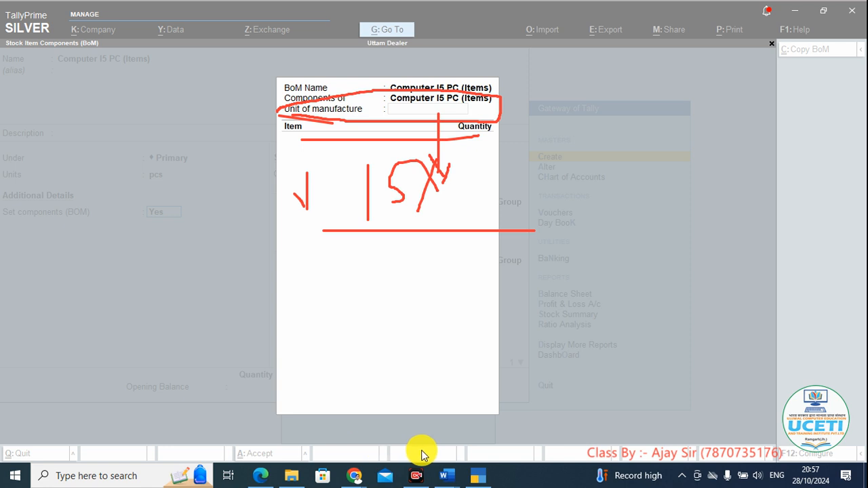
click(479, 453)
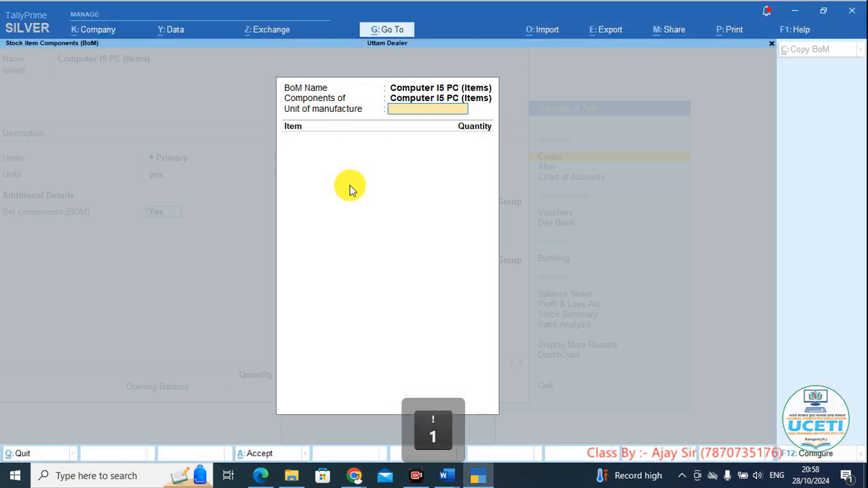
Set the unit of manufacture to 1 pcs and, following manufacturing.pdf in Edge, add Keyboard (HP) Wireless with quantity 1 in TallyPrime.
text(1)
key(Return)
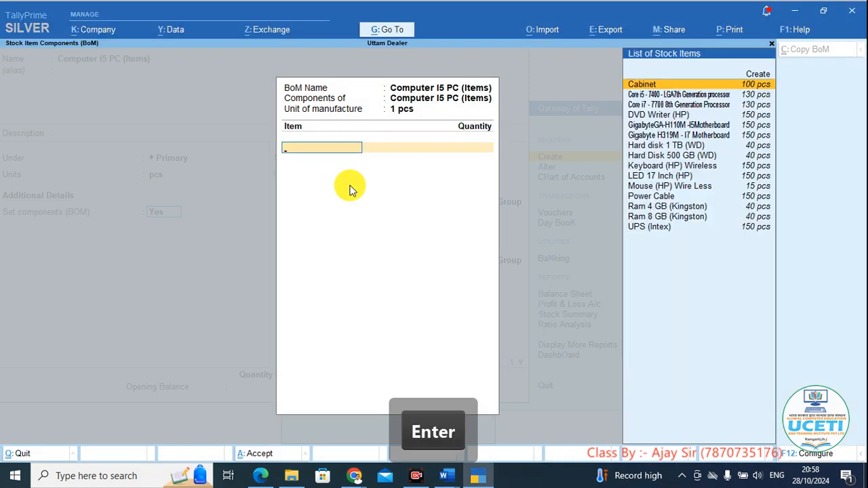
key(alt+Tab)
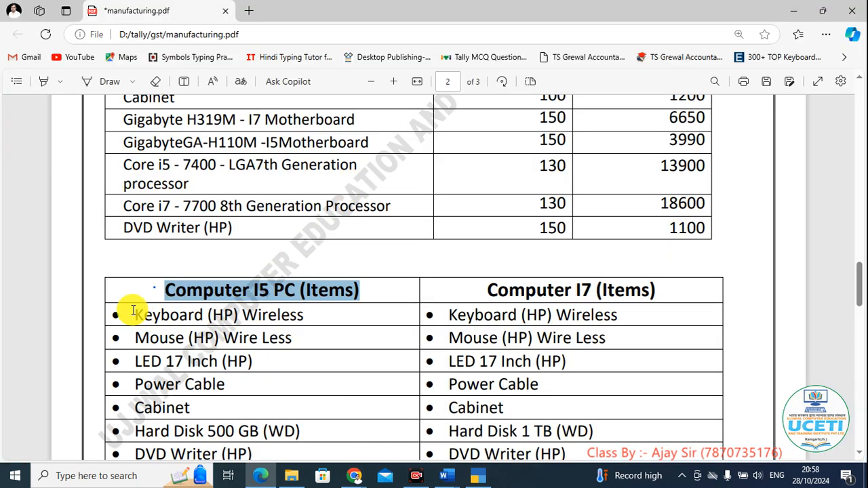
key(alt+Tab)
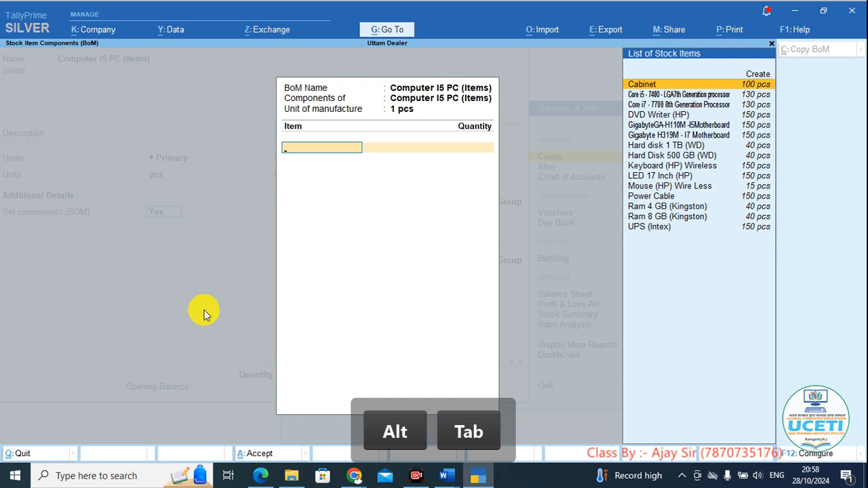
text(Key)
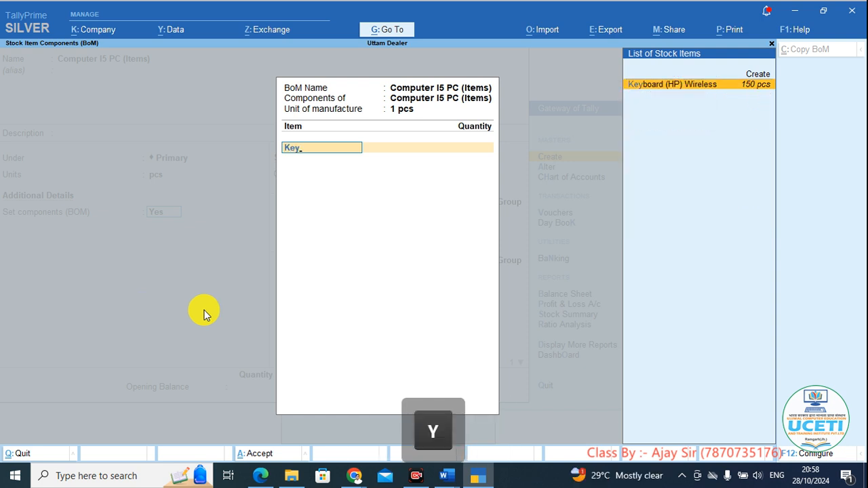
key(Return)
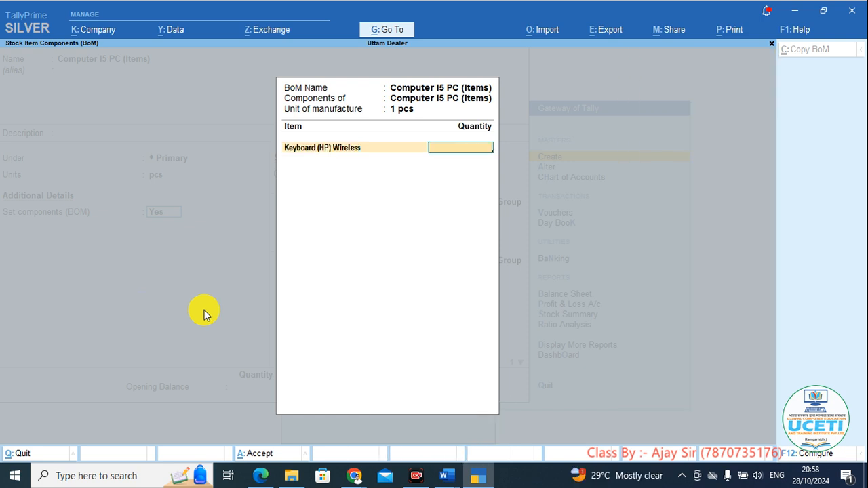
key(alt+Tab)
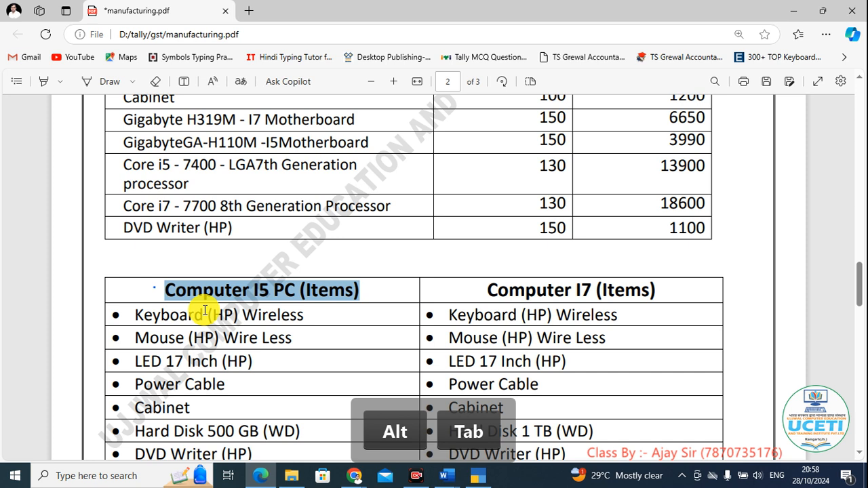
key(alt+Tab)
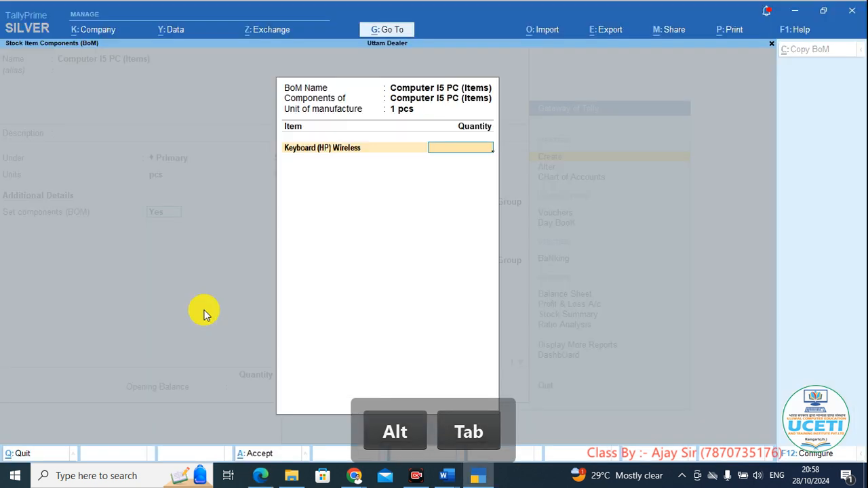
text(1)
key(Return)
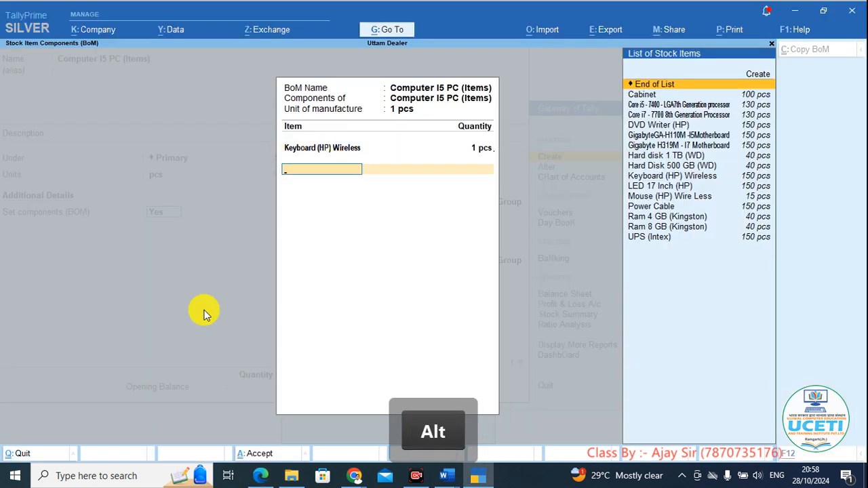
Check manufacturing.pdf in Edge and add Mouse (HP) Wire Less with quantity 1 to the bill of materials in TallyPrime.
key(alt+Tab)
key(alt+Tab)
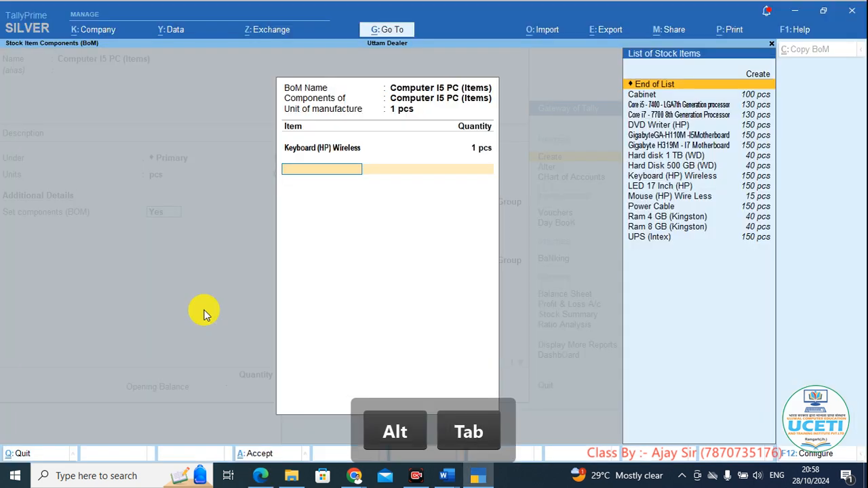
text(Mou)
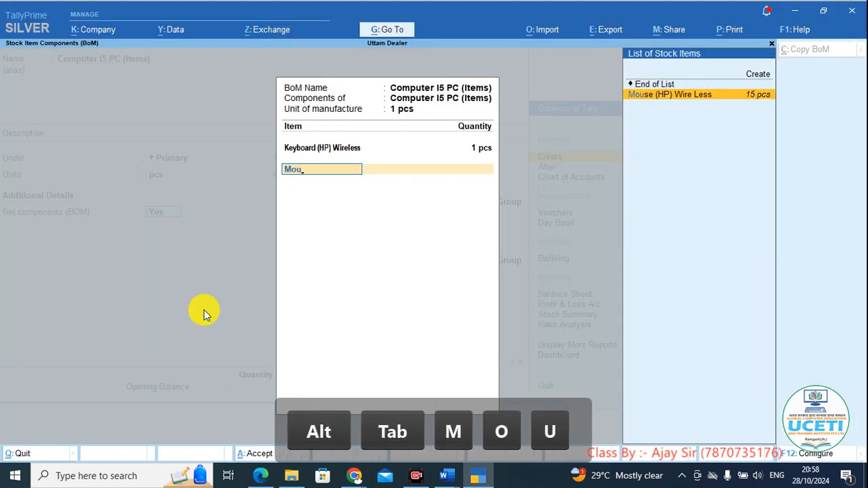
key(Return)
key(alt+Tab)
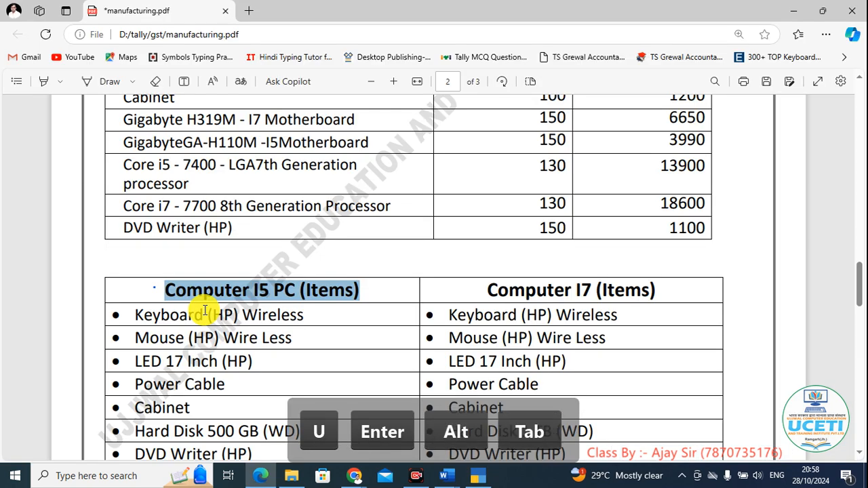
key(alt+Tab)
text(1)
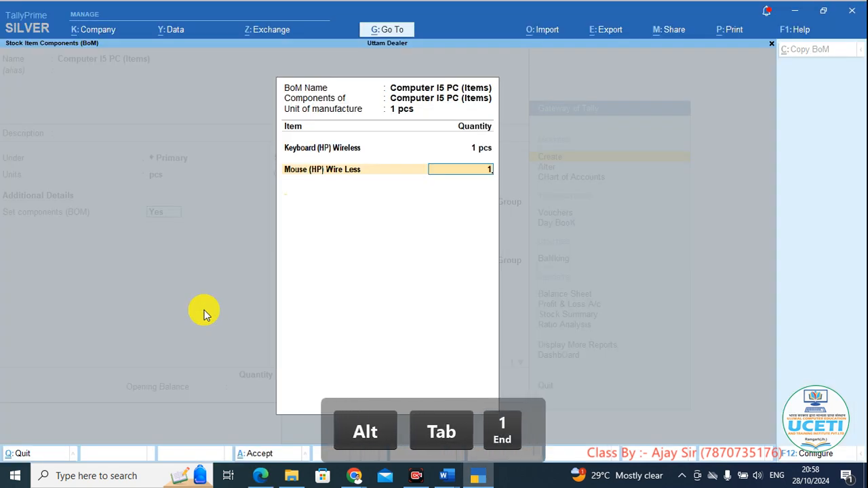
key(Return)
Check manufacturing.pdf in Edge and add LED 17 Inch (HP) with quantity 1 to the bill of materials in TallyPrime.
key(alt+Tab)
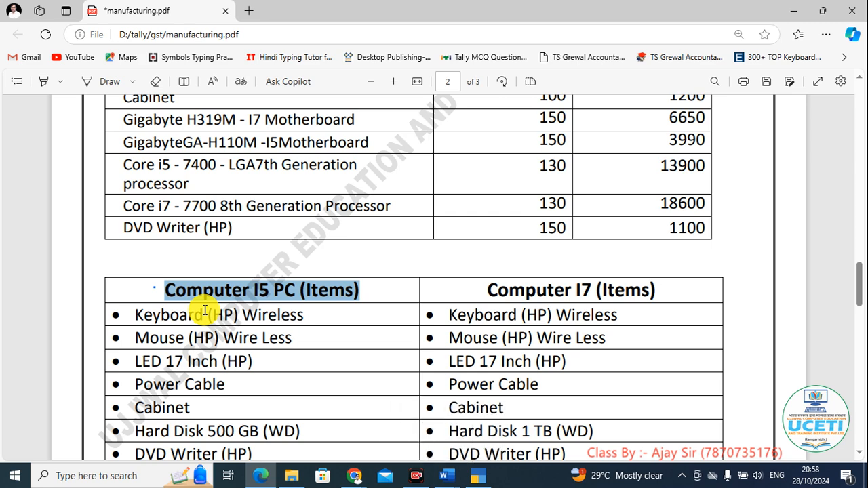
key(alt+Tab)
text(led)
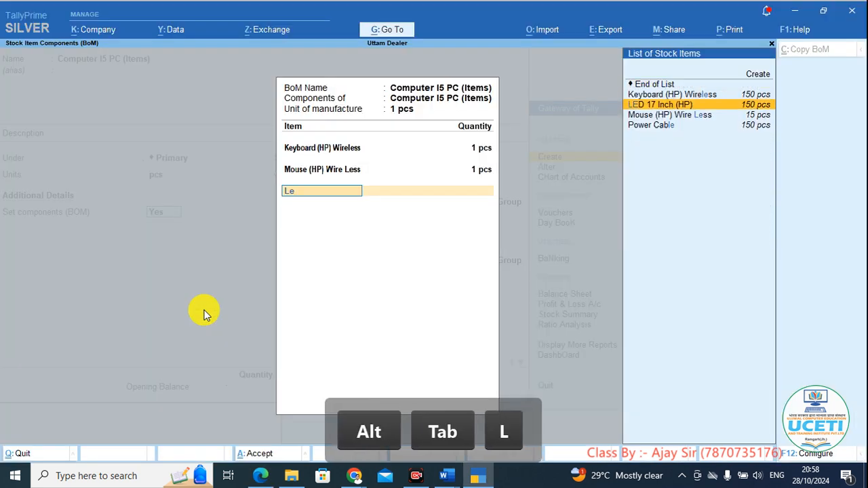
key(Return)
text(1)
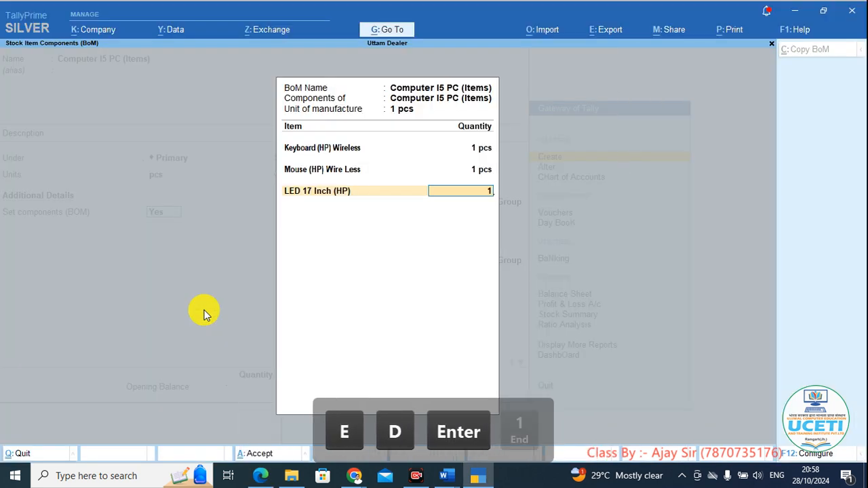
key(Return)
Check manufacturing.pdf in Edge and add Power Cable with quantity 1 to the bill of materials in TallyPrime.
key(alt+Tab)
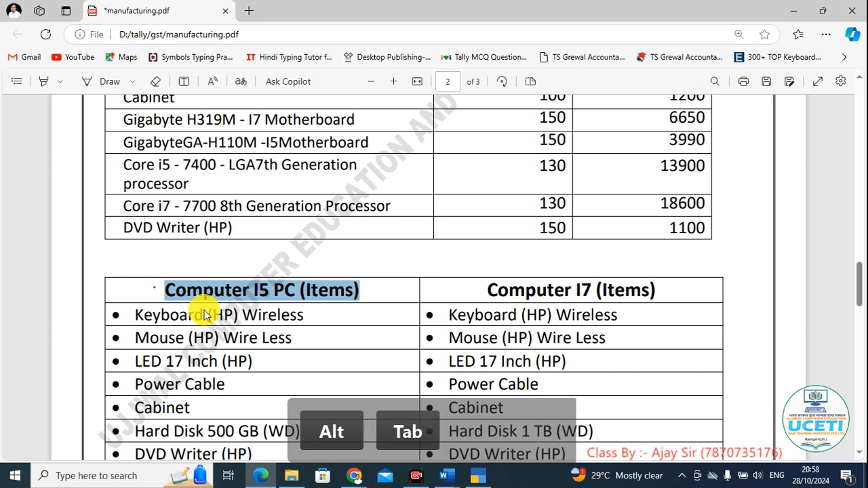
key(alt+Tab)
text(Po)
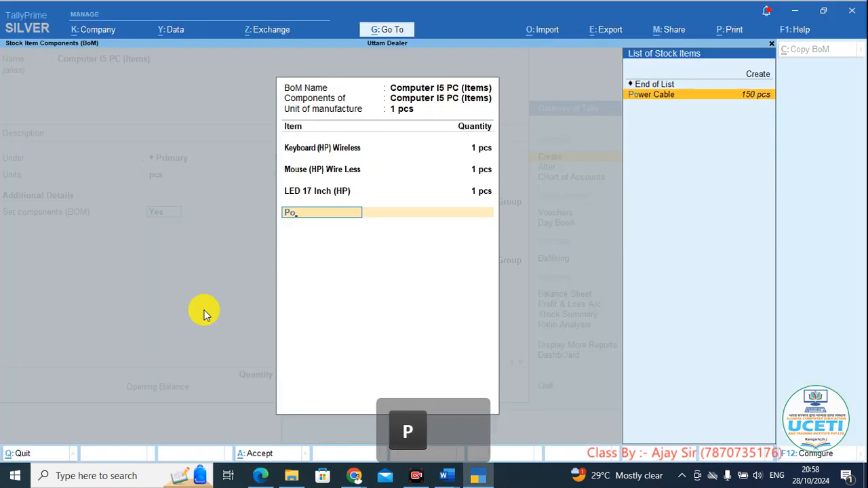
key(Return)
key(Return)
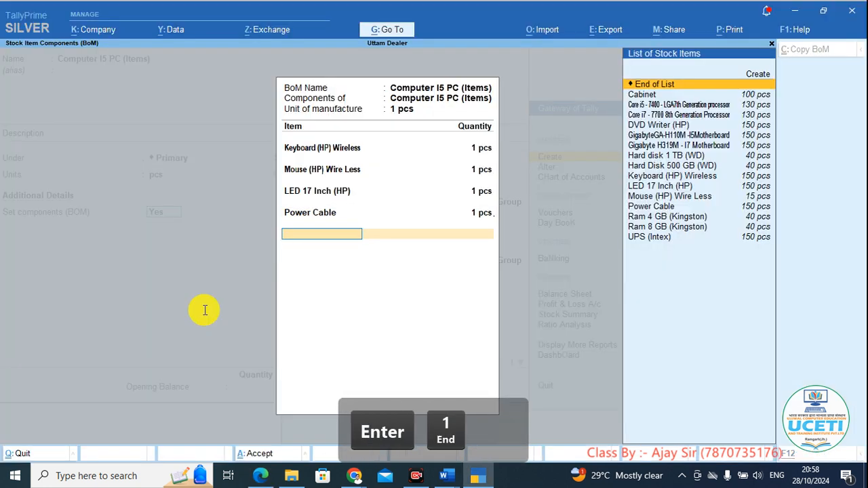
Check manufacturing.pdf in Edge and add Cabinet with quantity 1 to the bill of materials in TallyPrime.
key(alt+Tab)
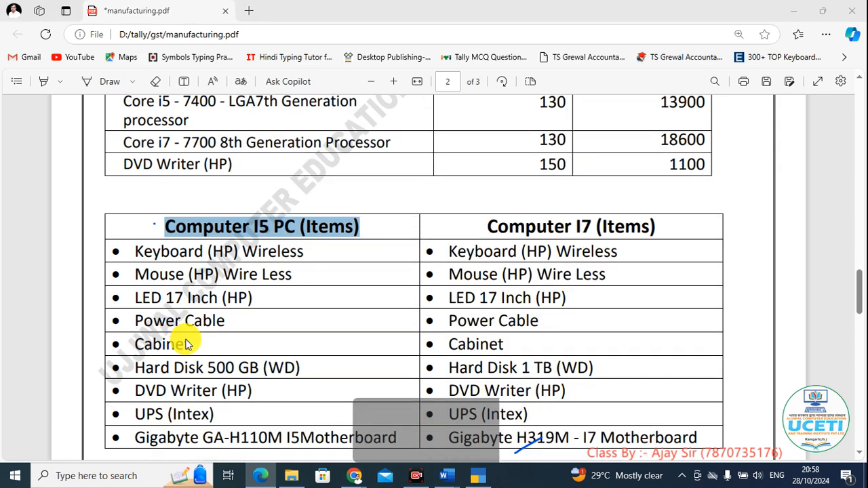
key(alt+Tab)
text(C)
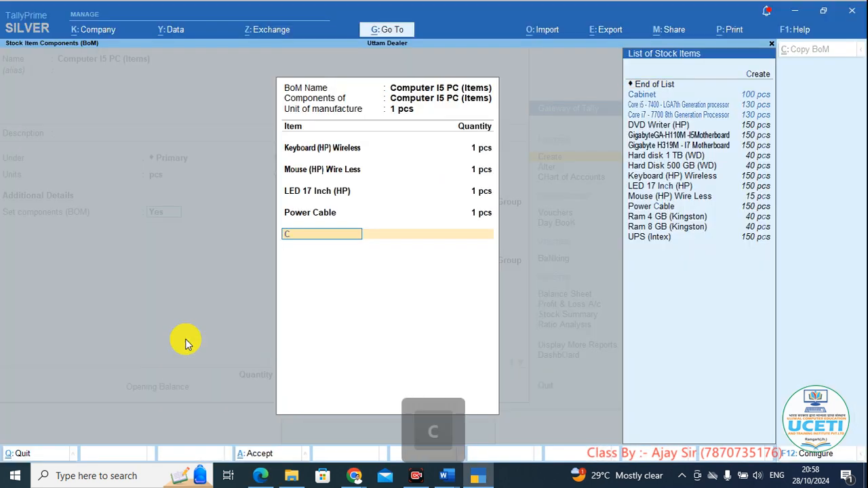
key(Up)
key(Up)
key(Up)
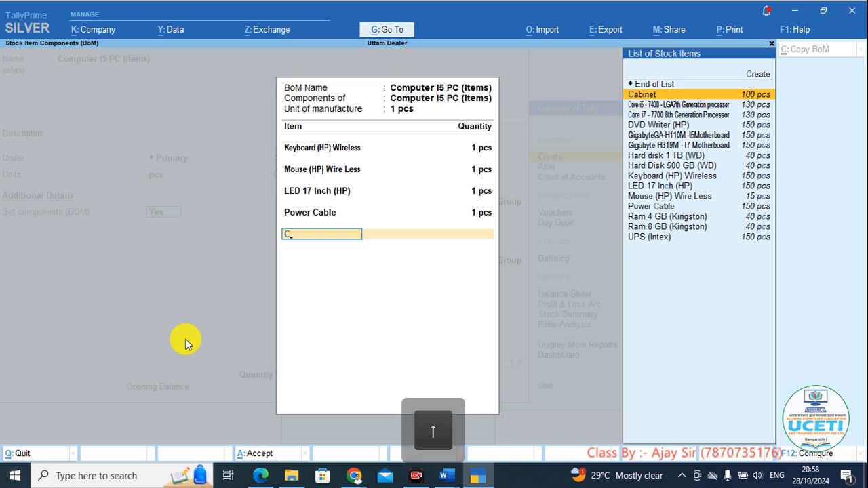
key(Return)
key(Return)
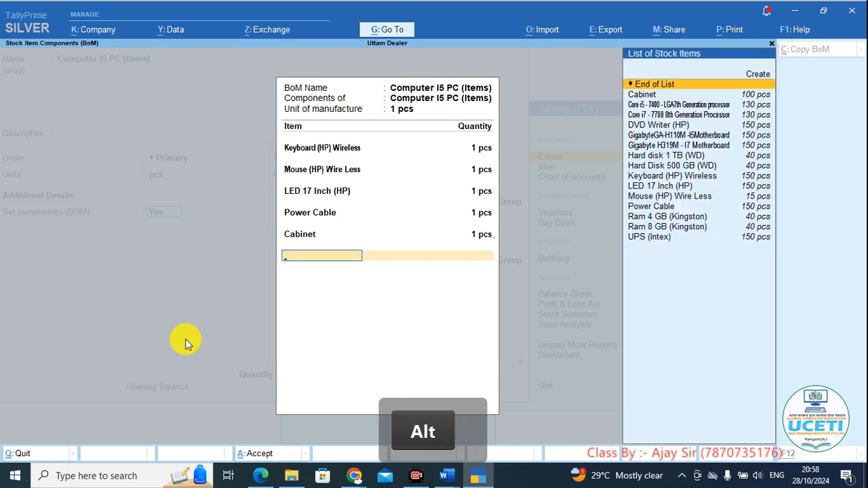
Add Hard Disk 500 GB (WD) with quantity 1 to the TallyPrime bill of materials, consulting the component list in manufacturing.pdf in Edge.
key(alt+Tab)
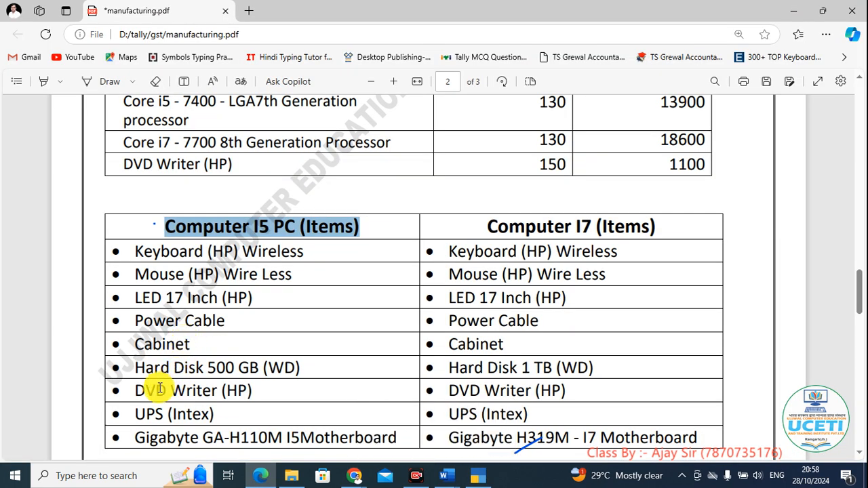
key(alt+Tab)
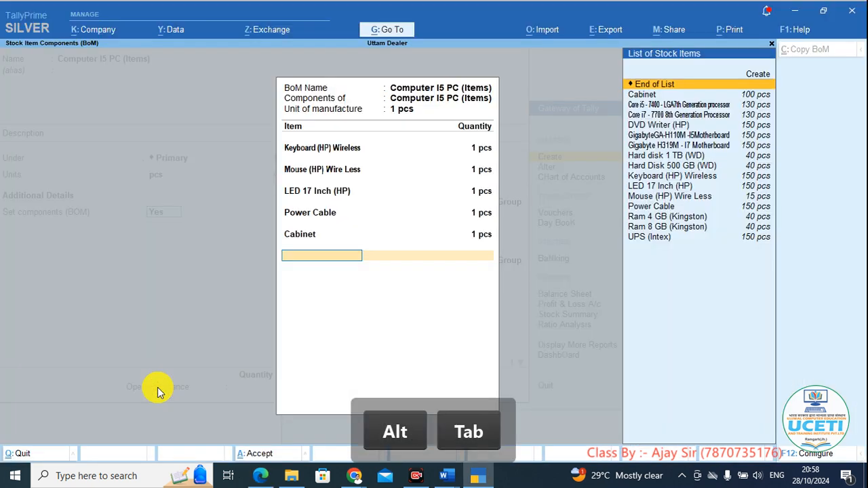
text(Ha)
key(Up)
key(Down)
key(Return)
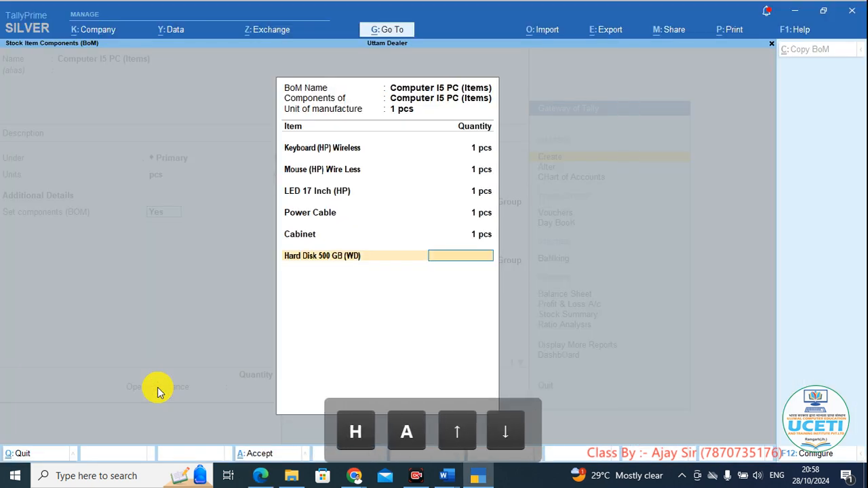
key(Return)
key(End)
key(alt+Tab)
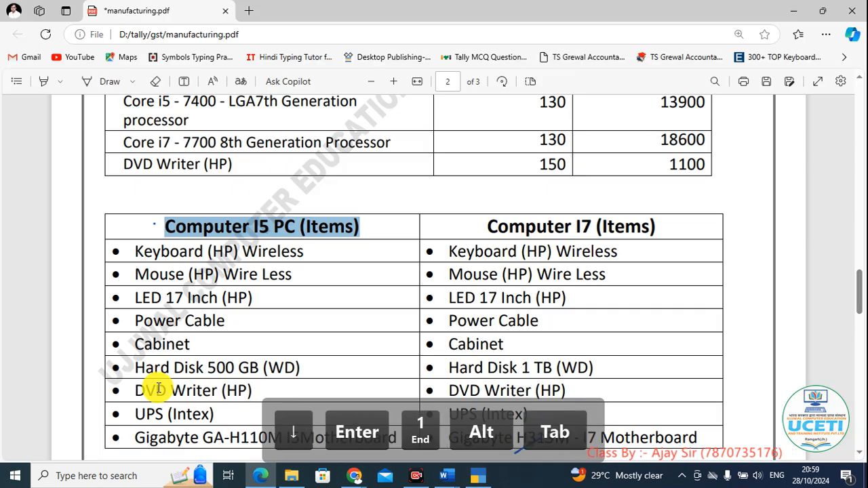
Check manufacturing.pdf in Edge and add DVD Writer (HP) with quantity 1 to the bill of materials in TallyPrime.
scroll(149, 383, down, 3)
key(alt+Tab)
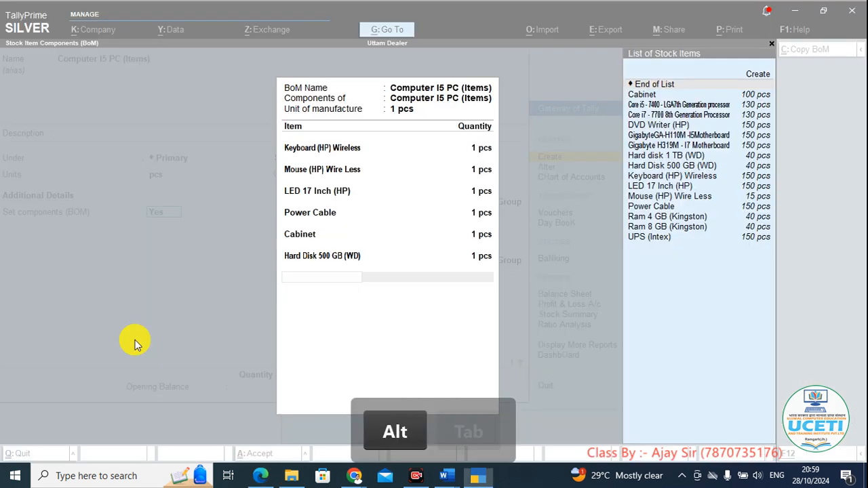
text(D)
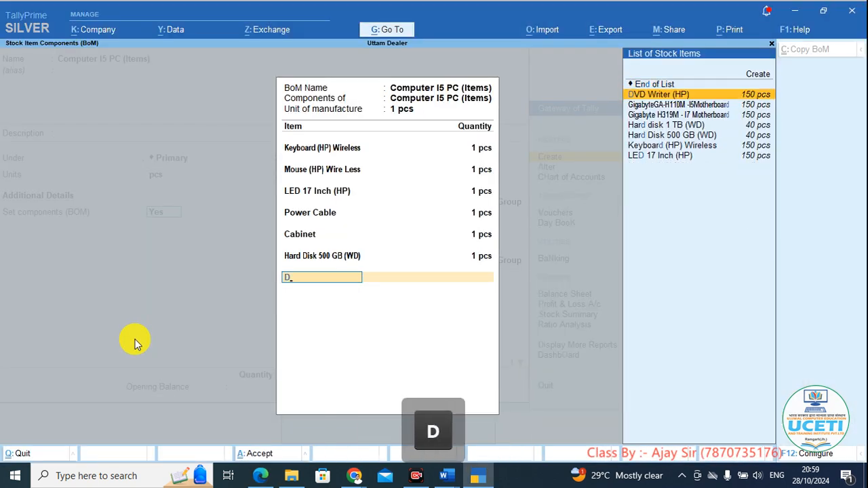
key(Return)
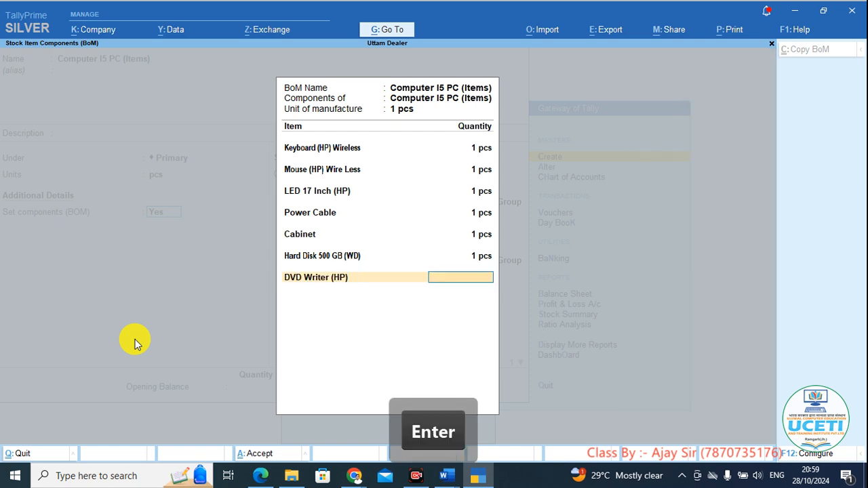
text(1)
key(Return)
Check manufacturing.pdf in Edge and add UPS (Intex) with quantity 1 to the bill of materials in TallyPrime.
key(alt+Tab)
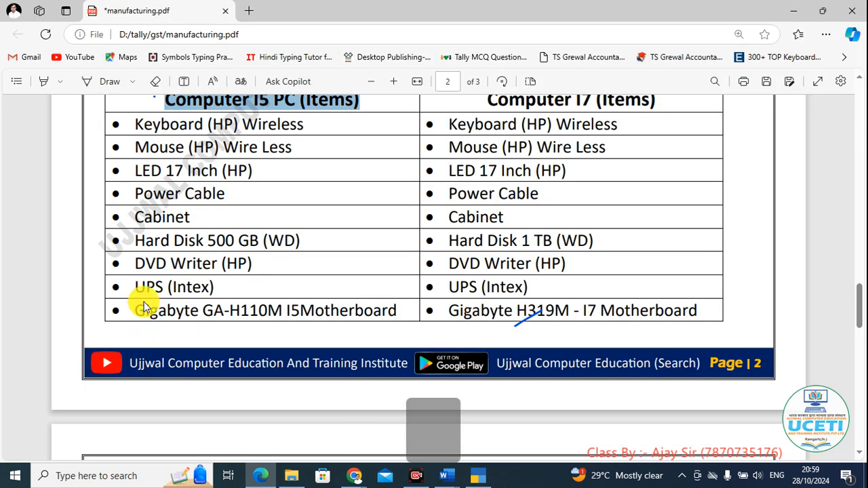
key(alt+Tab)
text(ups)
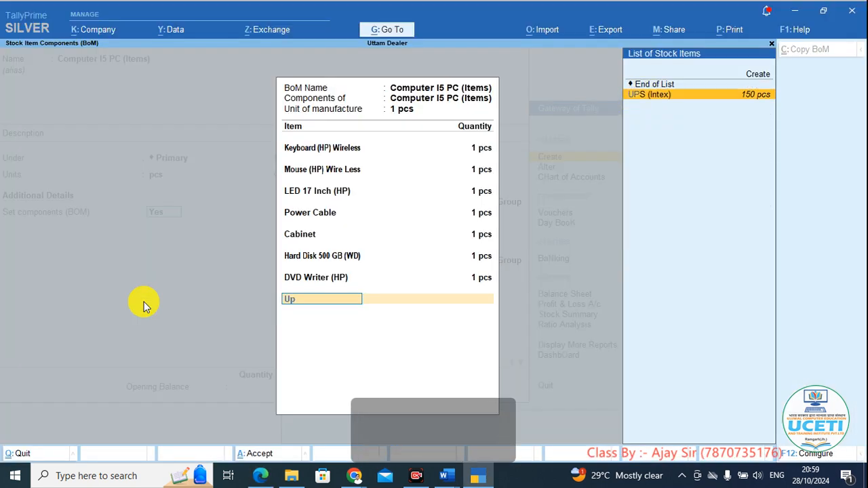
key(Return)
text(1)
key(Return)
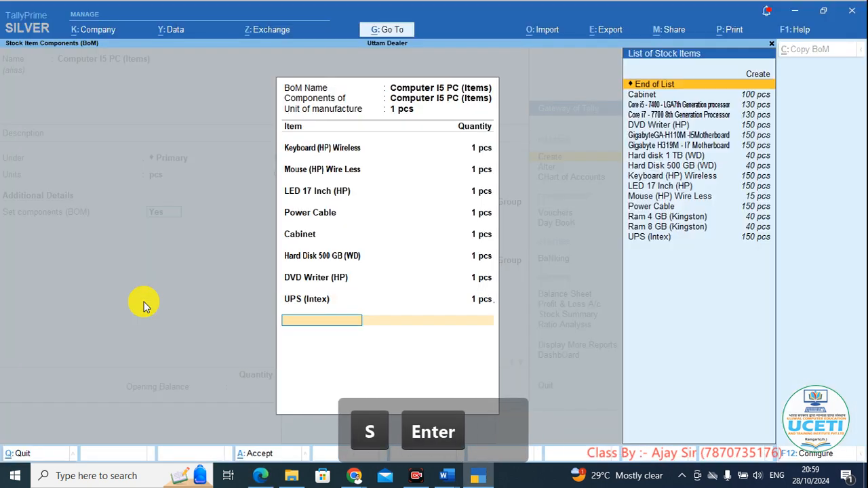
Check manufacturing.pdf in Edge and add the GigabyteGA-H110M -I5Motherboard with quantity 1 to the bill of materials in TallyPrime.
key(alt+Tab)
key(alt)
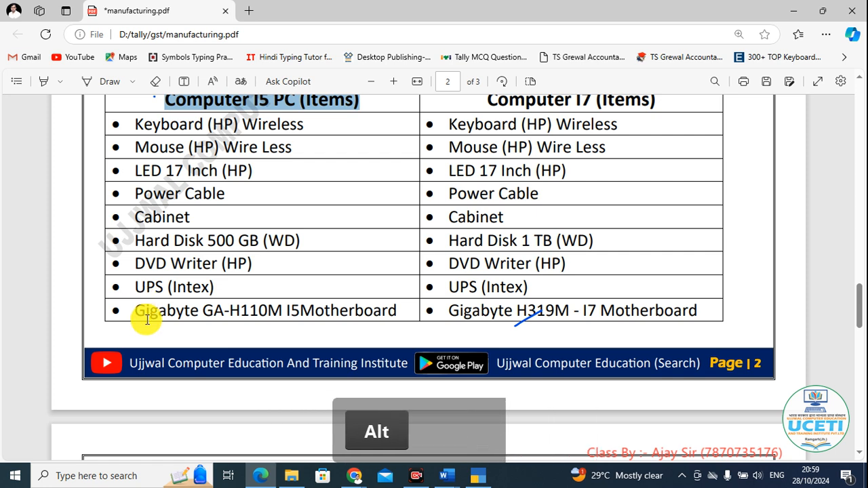
key(alt+Tab)
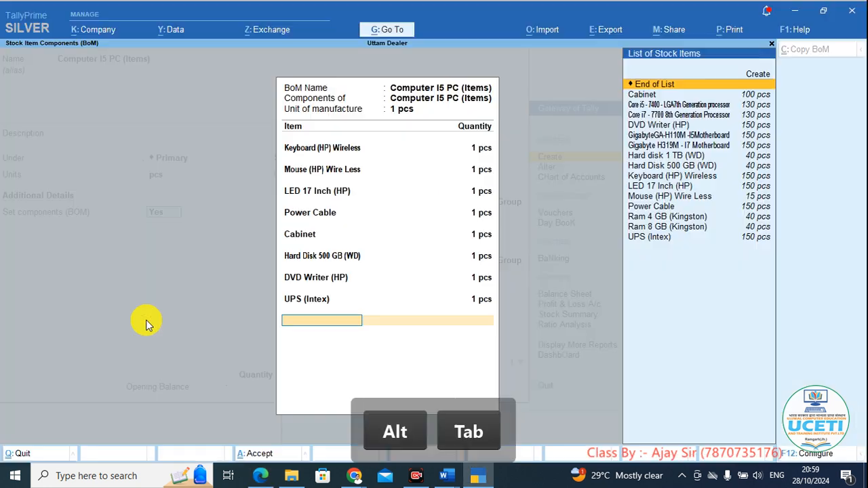
text(Gi)
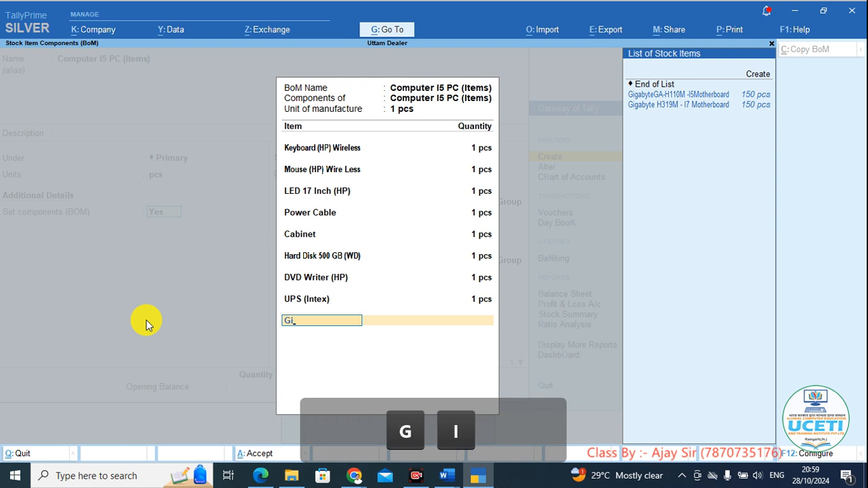
key(Up)
key(Up)
key(Return)
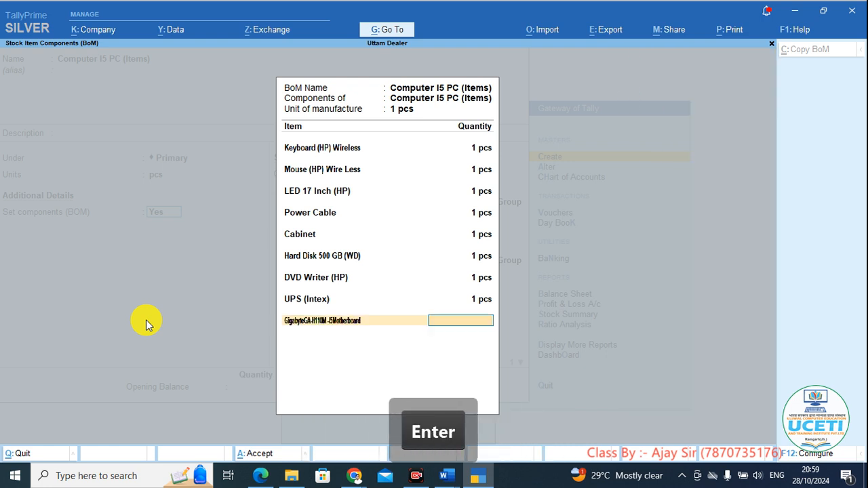
text(1)
key(Return)
Check manufacturing.pdf in Edge and add the Core i5 - 7400 - LGA7th Generation processor with quantity 1 to the TallyPrime bill of materials.
key(alt+Tab)
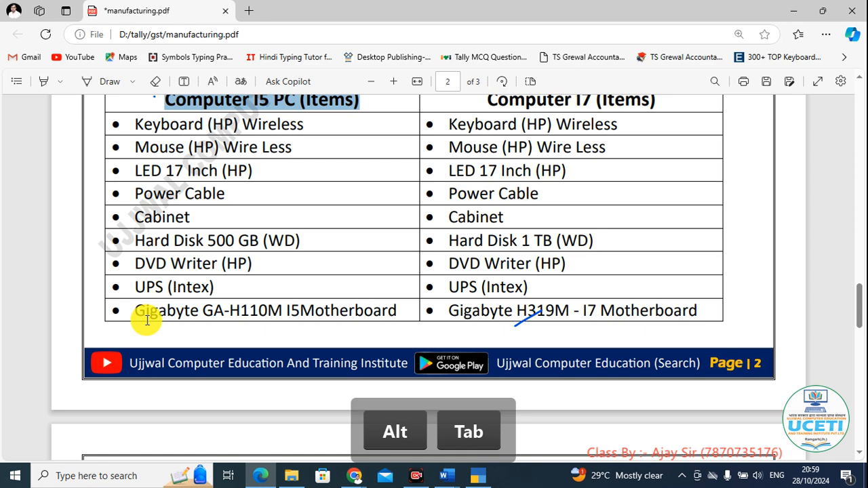
scroll(146, 324, down, 5)
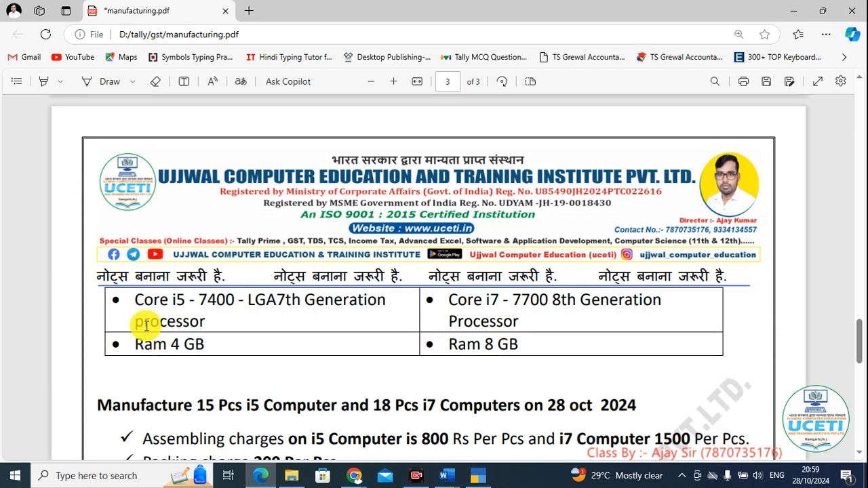
key(alt+Tab)
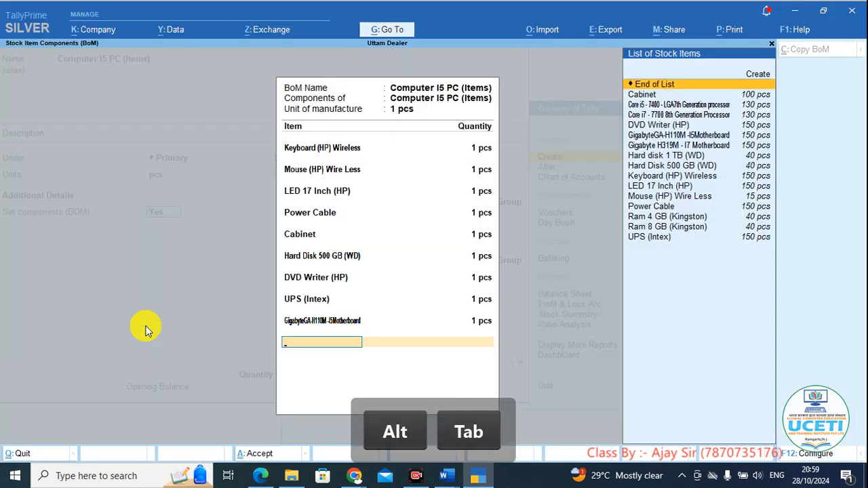
text(Co)
key(Up)
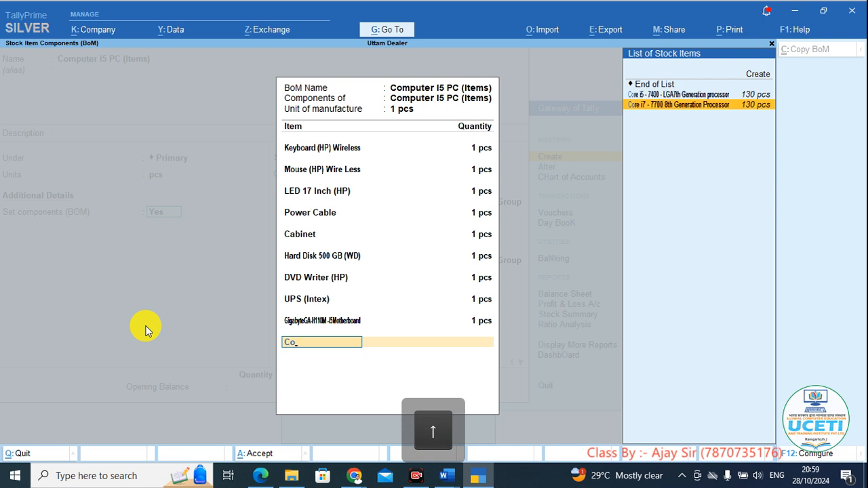
key(Up)
key(Return)
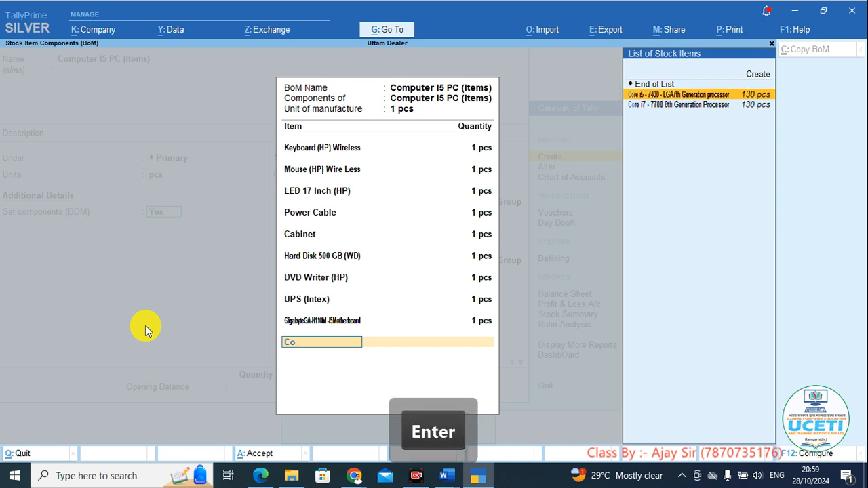
text(1)
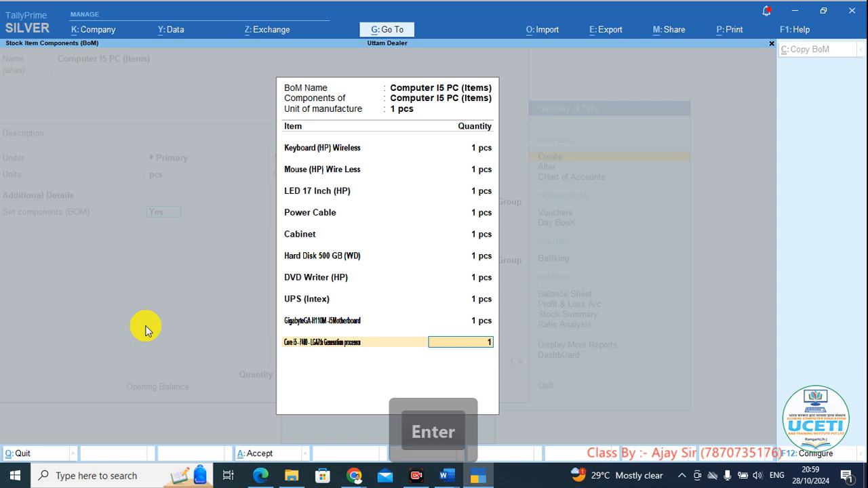
key(Return)
Check manufacturing.pdf in Edge, add Ram 4 GB (Kingston) with quantity 1 in TallyPrime, and accept the Computer I5 bill of materials.
key(alt+Tab)
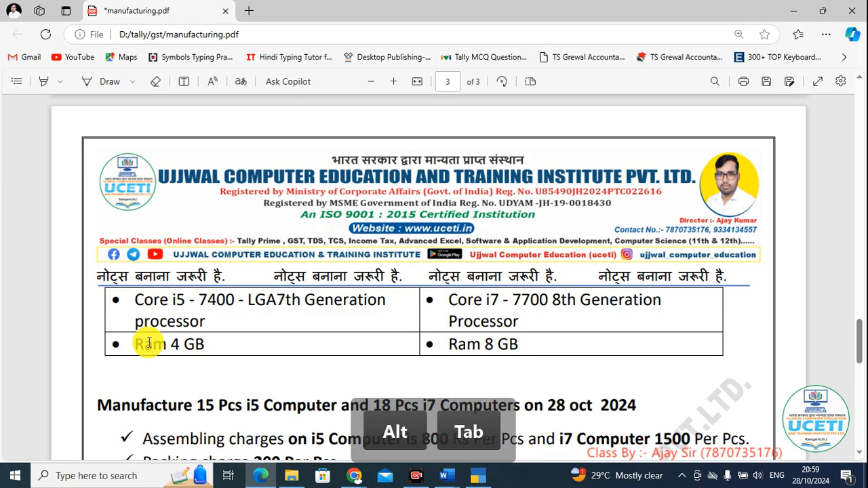
key(alt+Tab)
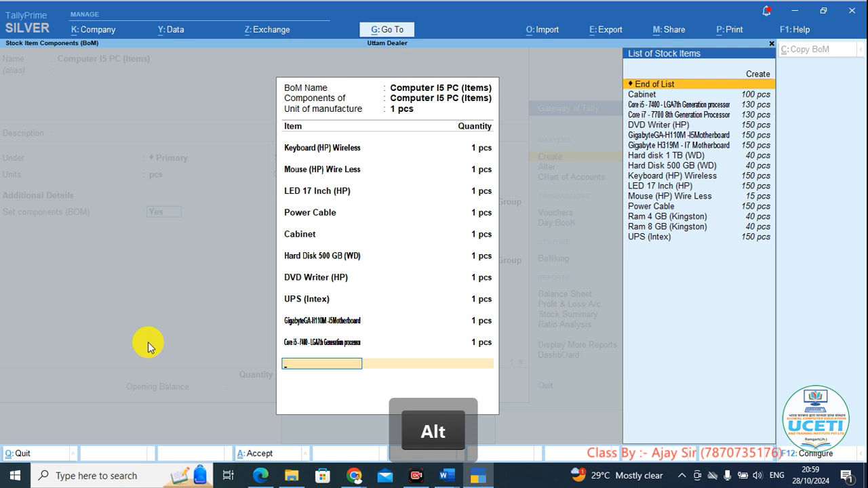
text(ra)
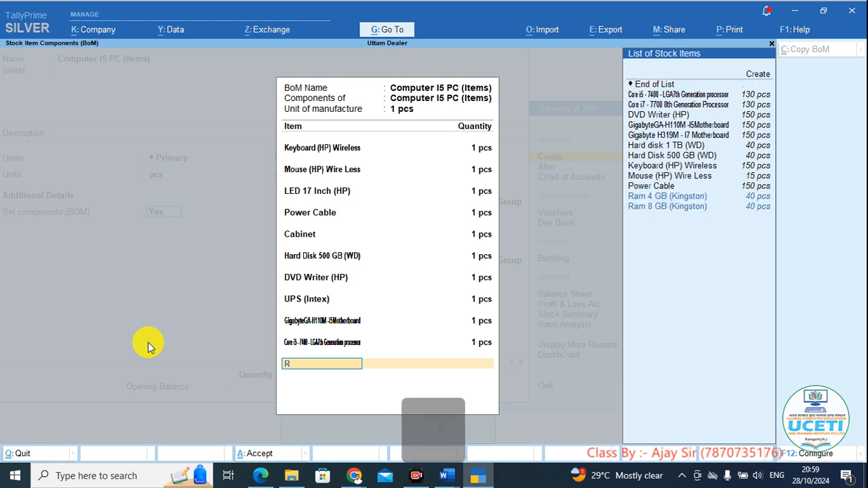
key(Up)
key(Return)
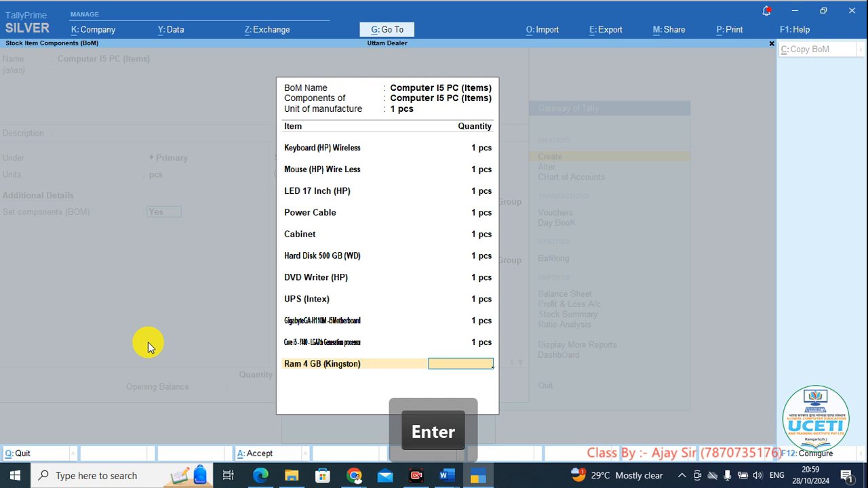
text(1)
key(Return)
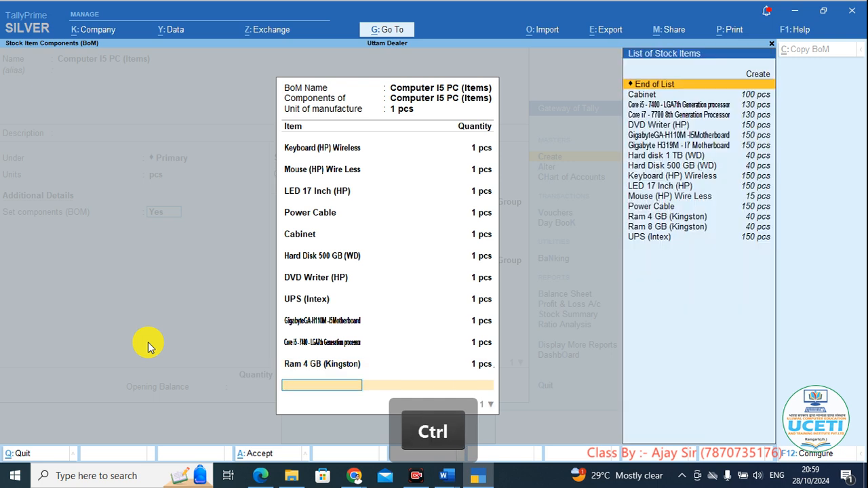
key(ctrl+a)
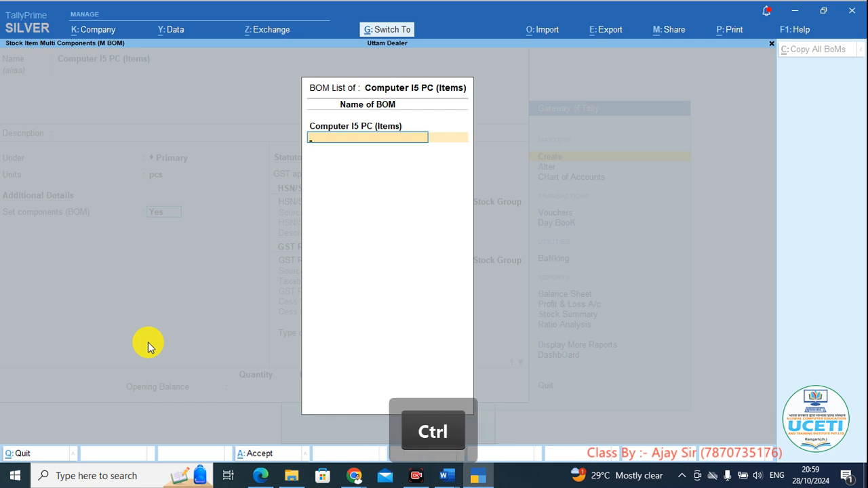
key(ctrl+a)
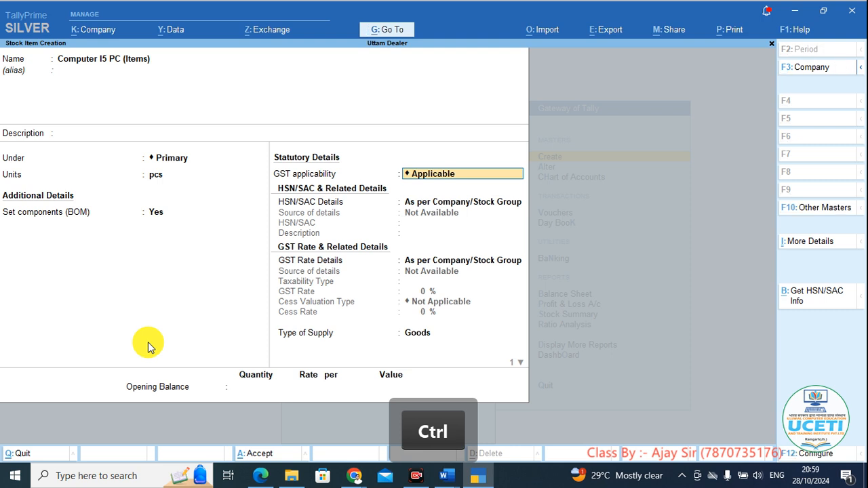
Change the Computer I5 PC (Items) stock item's group to Computer Part, keeping pcs as its unit.
key(BackSpace)
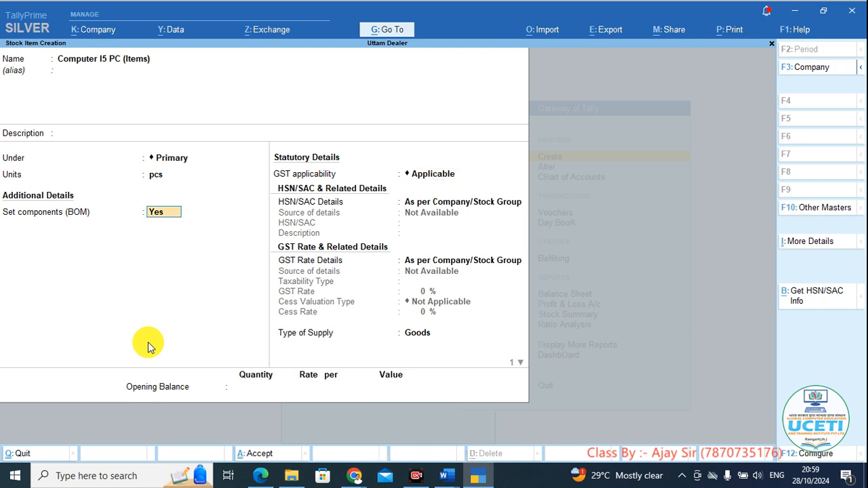
key(BackSpace)
key(Down)
key(Return)
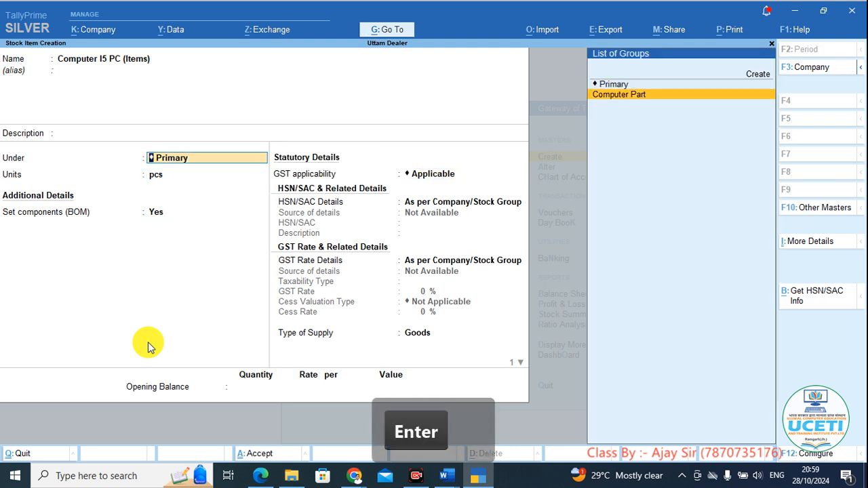
key(Return)
key(Return)
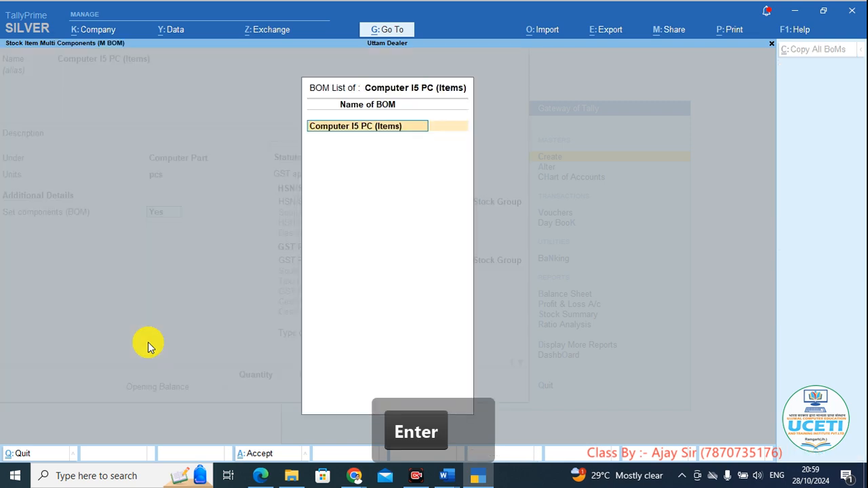
Accept all existing bill of materials entries and GST settings, and save the Computer I5 PC (Items) stock item.
key(Return)
key(Return)
key(Return)
key(Return)
key(Return)
key(Return)
key(Return)
key(Return)
key(Return)
key(Return)
key(Return)
key(Return)
key(Return)
key(Return)
key(Return)
key(Return)
key(Return)
key(Return)
key(Return)
key(Return)
key(Return)
key(Return)
key(Return)
key(Return)
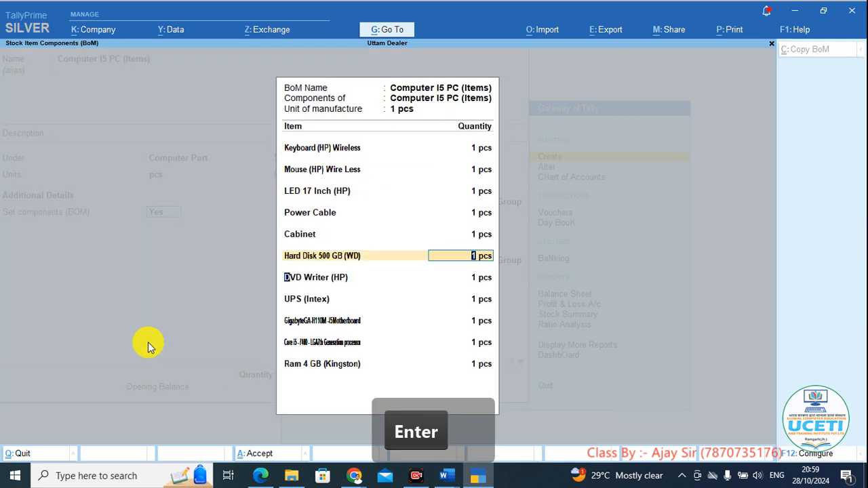
key(Return)
key(Return)
key(Return)
key(Return)
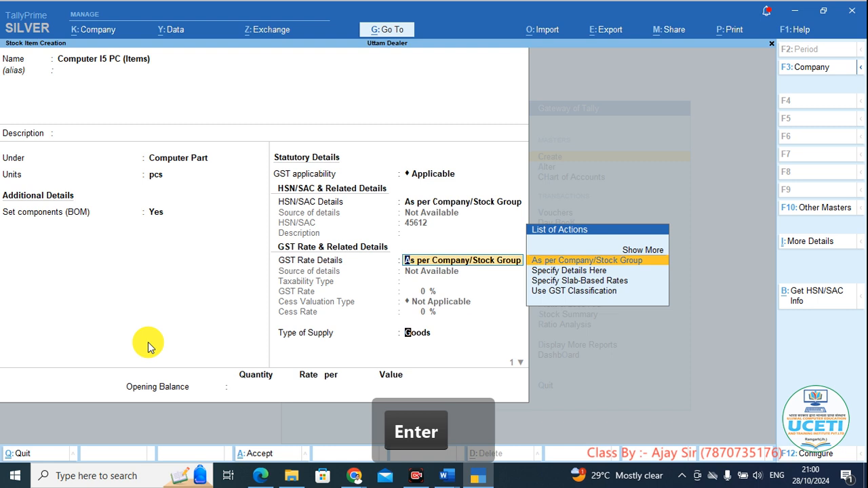
key(ctrl)
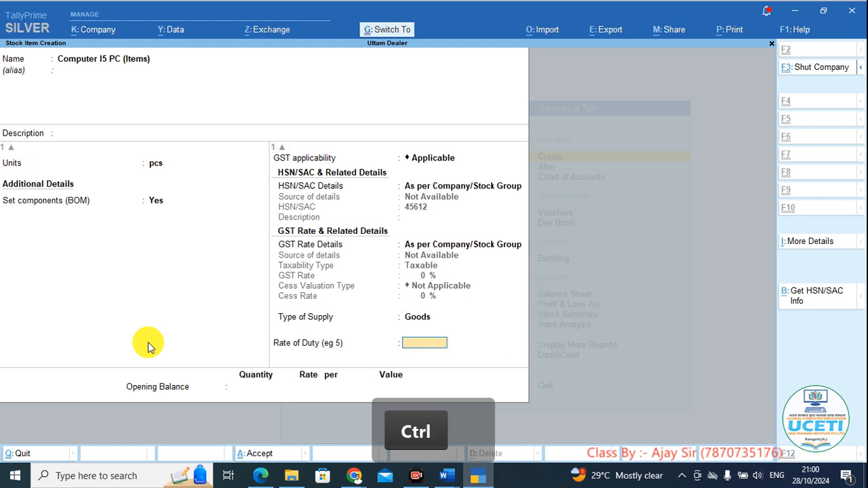
key(ctrl+a)
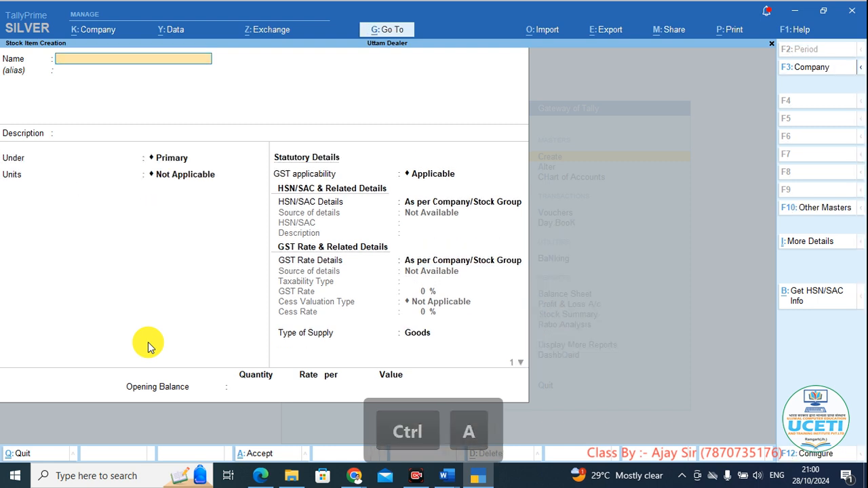
Copy the heading Computer I7 (Items) from manufacturing.pdf in Edge and paste it as the new stock item's name in TallyPrime.
key(alt+Tab)
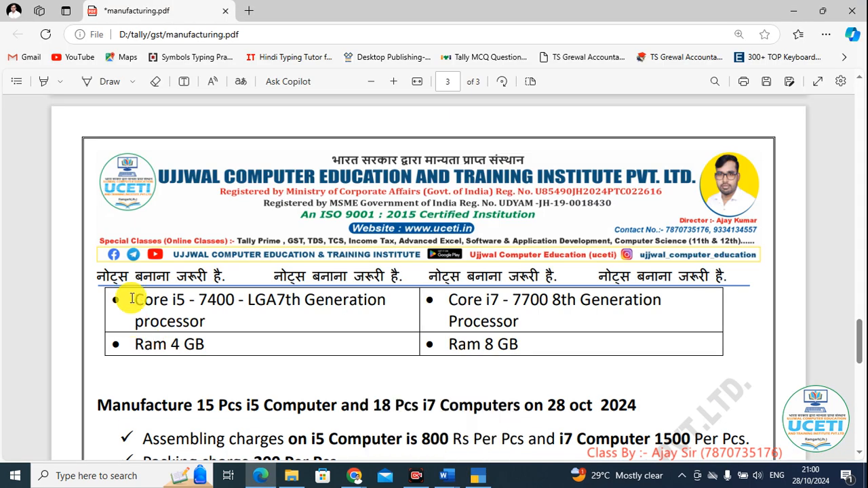
scroll(287, 271, up, 5)
key(alt+Tab)
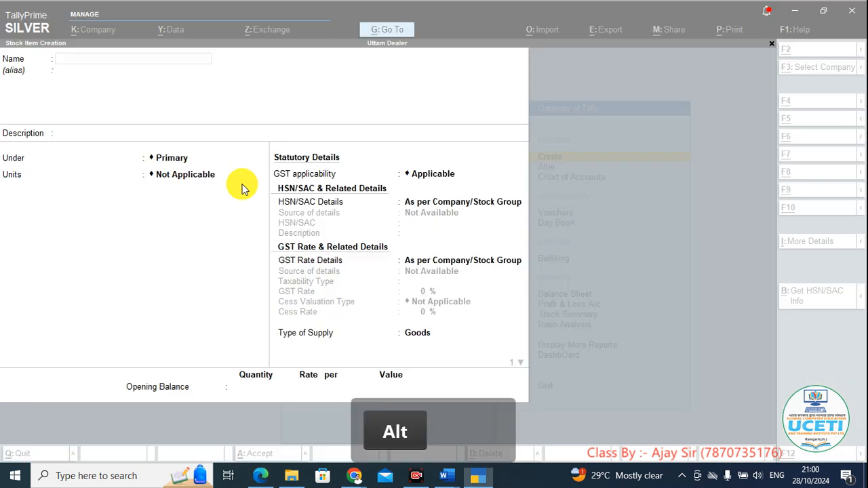
text(C)
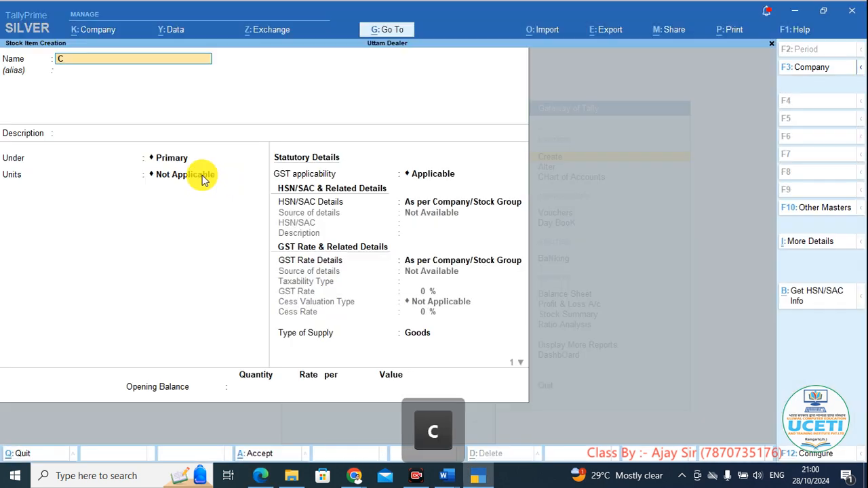
key(BackSpace)
key(alt+Tab)
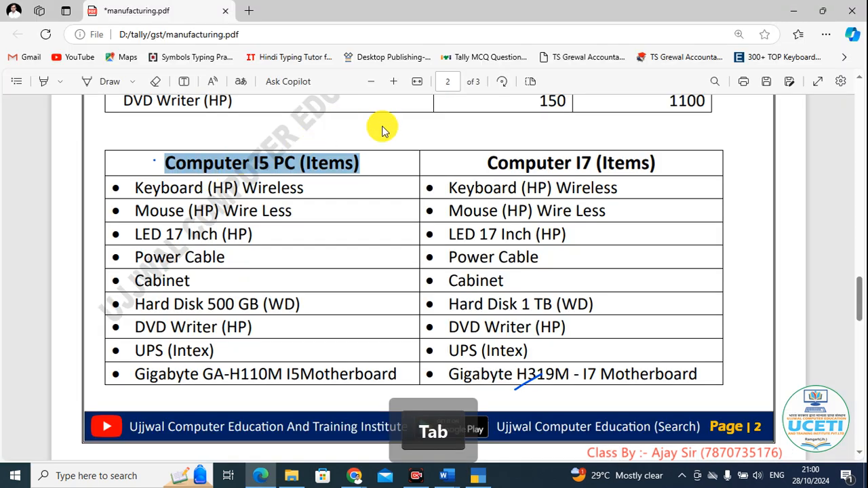
drag(484, 163, 683, 163)
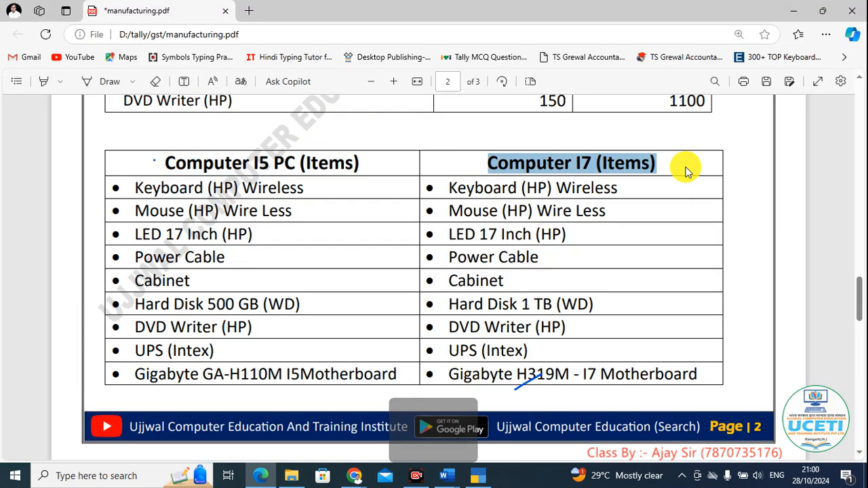
key(ctrl+c)
key(alt+Tab)
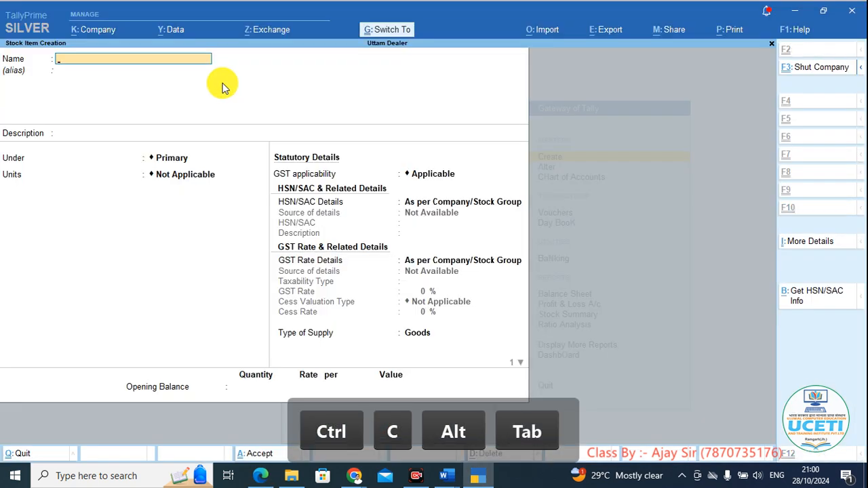
key(ctrl+alt+v)
key(Return)
Place the Computer I7 stock item under Computer Part with pcs units and set its BOM components option to yes.
key(Return)
key(Return)
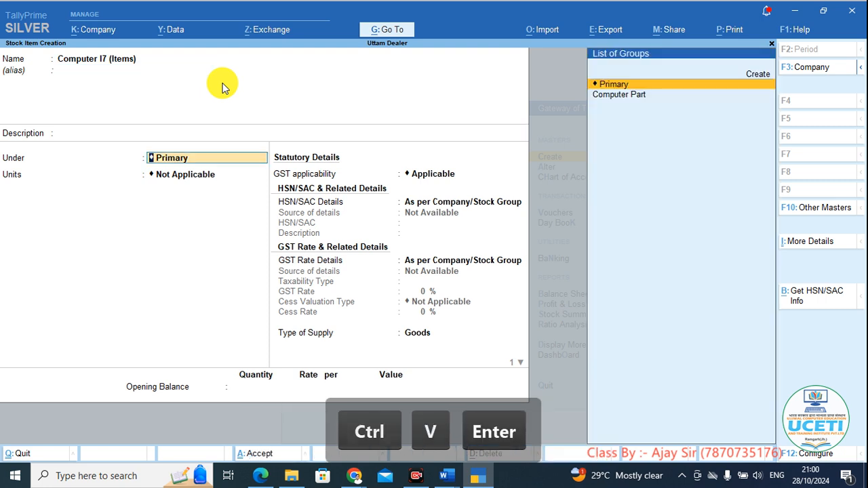
key(Down)
key(Return)
key(Down)
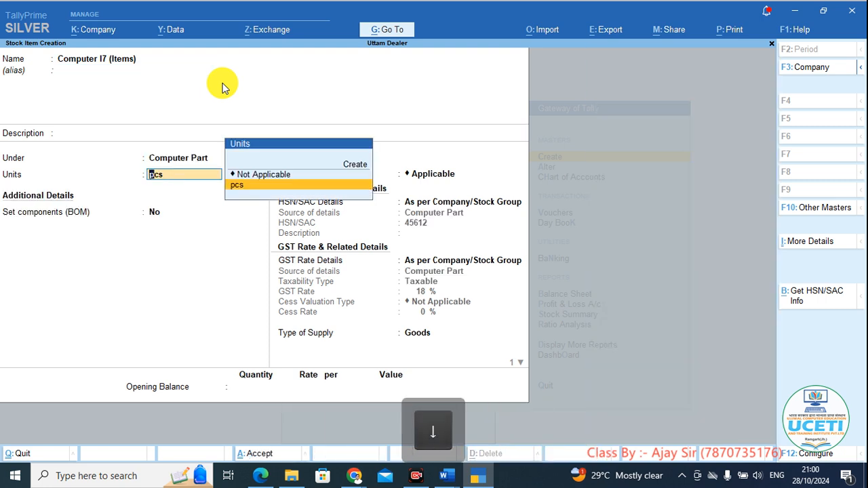
key(Return)
text(ye)
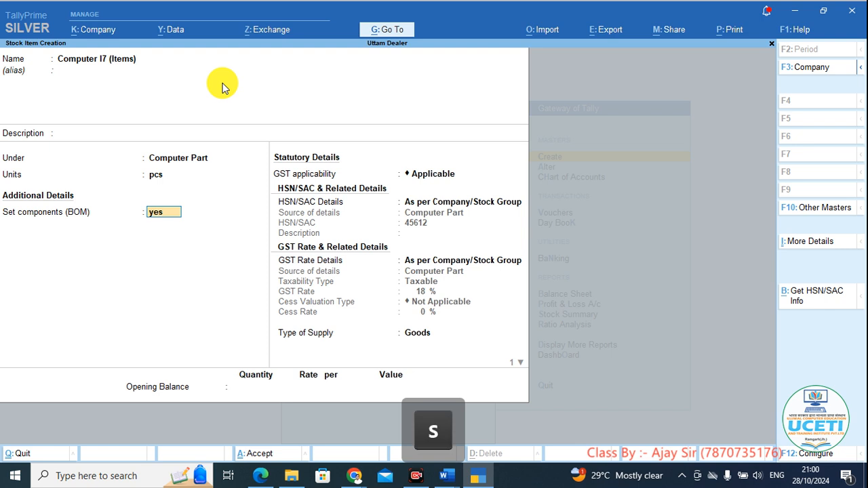
text(s)
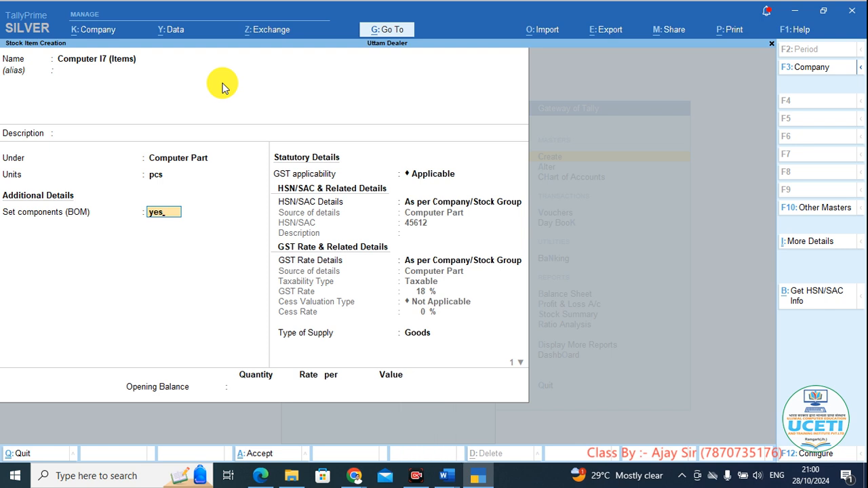
Enable components (BOM) for the item, name the BoM Computer I7 (Items), and set its unit of manufacture to 1 pcs.
key(Return)
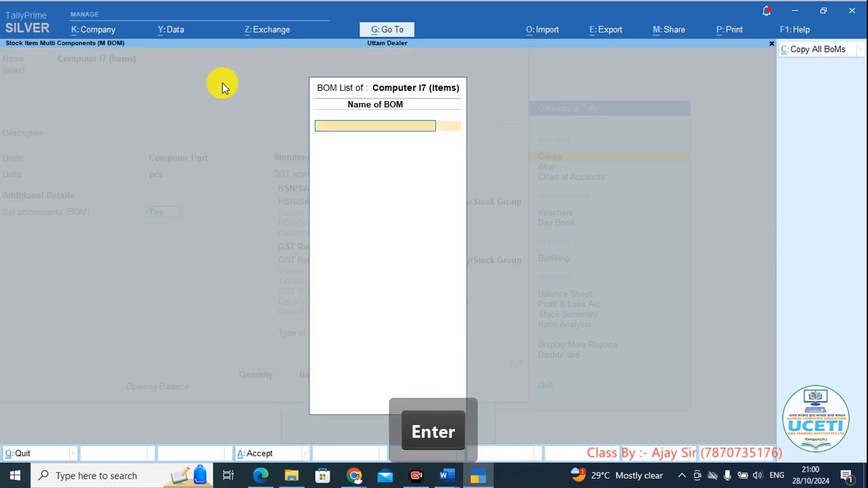
key(Return)
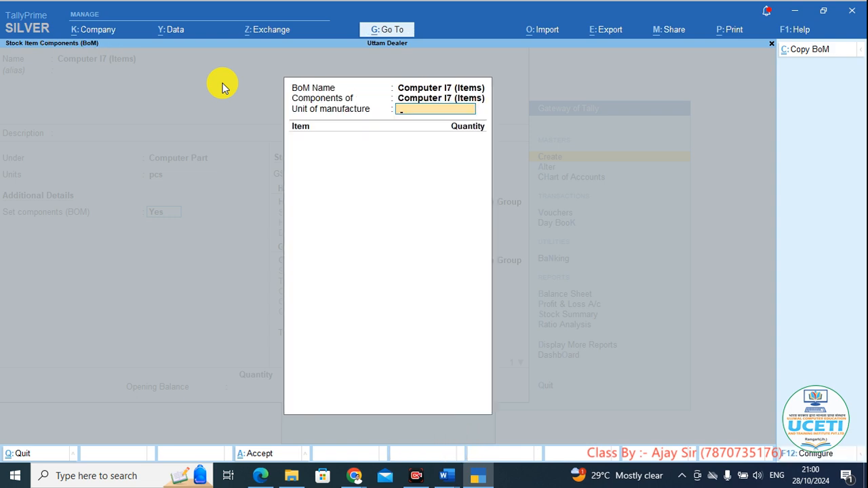
text(1)
key(Return)
Check the Computer I7 parts list in manufacturing.pdf and add Keyboard (HP) Wireless to the BoM in TallyPrime with quantity 1 pcs.
key(alt+Tab)
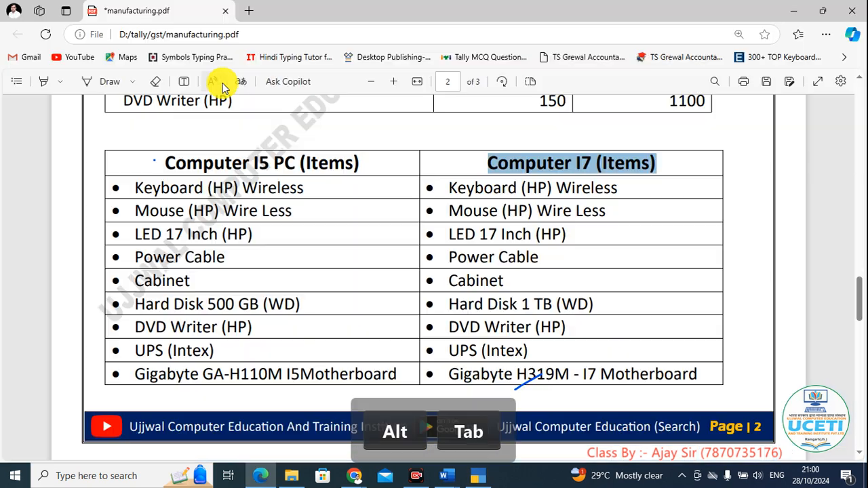
key(alt+Tab)
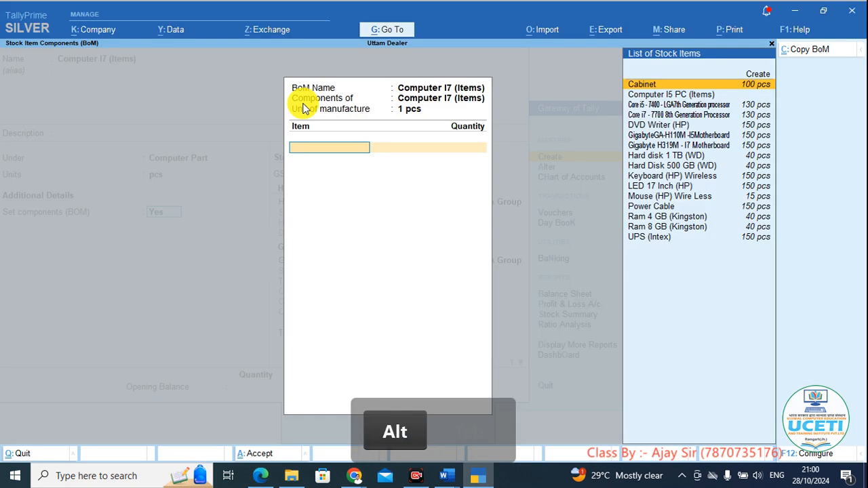
text(Ke)
key(Return)
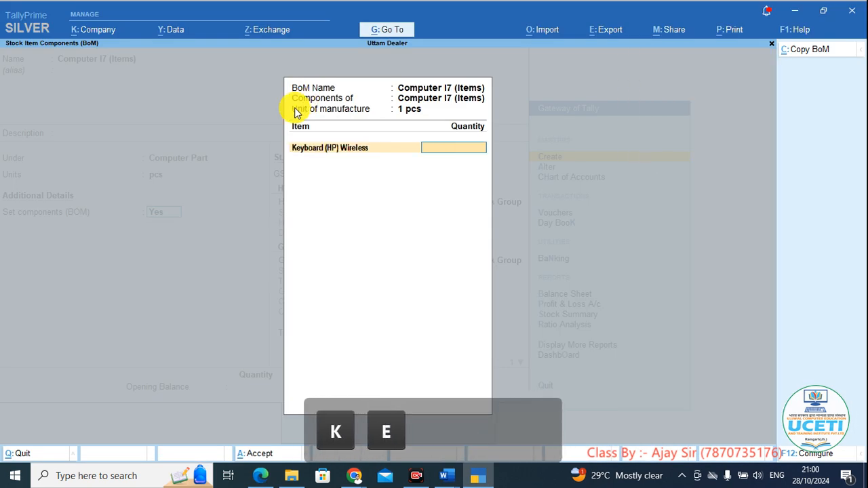
text(1)
key(Return)
Consult the PDF parts list and add Mouse (HP) Wire Less to the TallyPrime BoM with quantity 1 pcs.
key(alt+Tab)
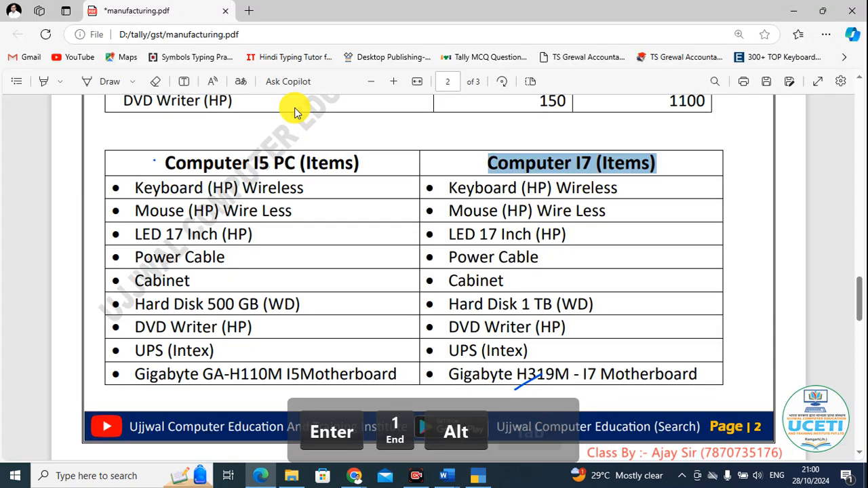
key(alt+Tab)
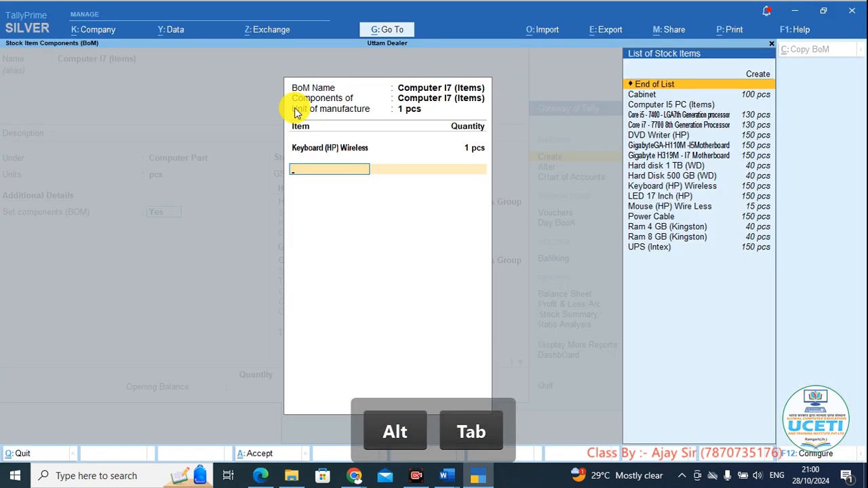
text(Mou)
key(Return)
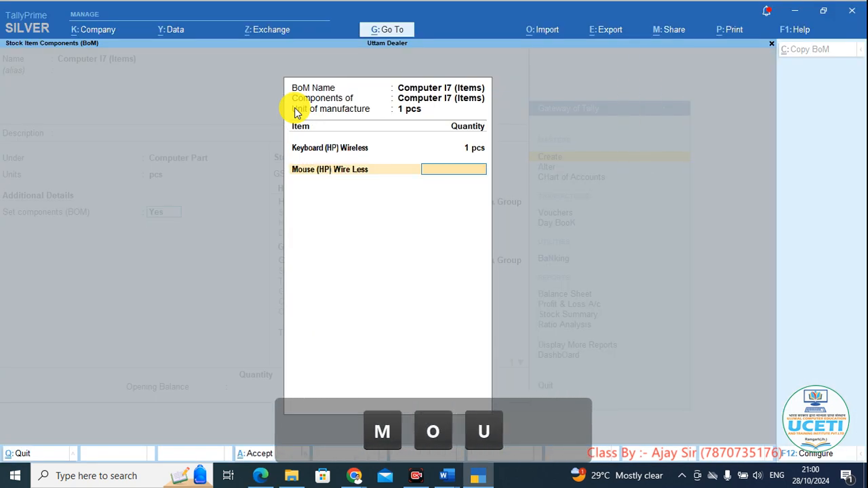
key(alt+Tab)
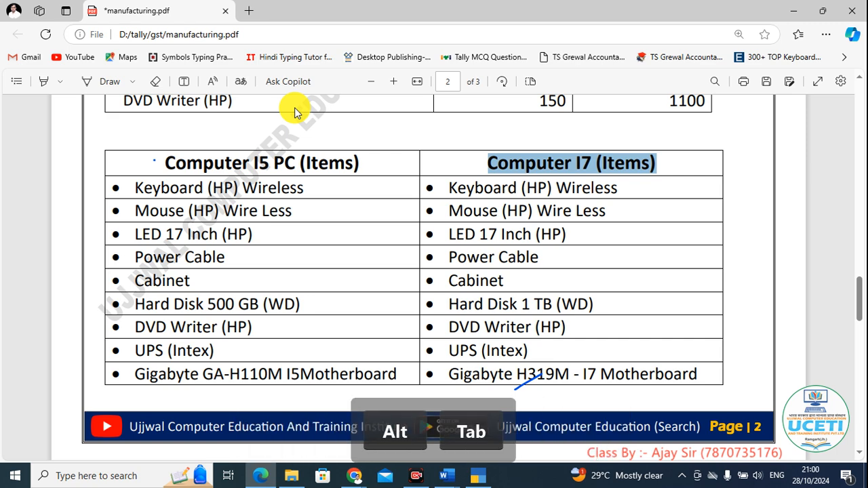
key(alt+Tab)
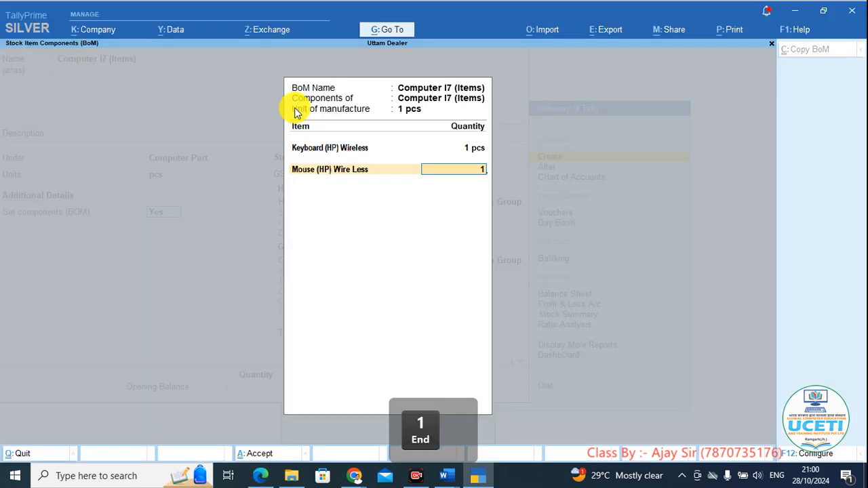
key(Return)
Consult the PDF parts list and add LED 17 Inch (HP) to the TallyPrime BoM with quantity 17 pcs.
key(alt+Tab)
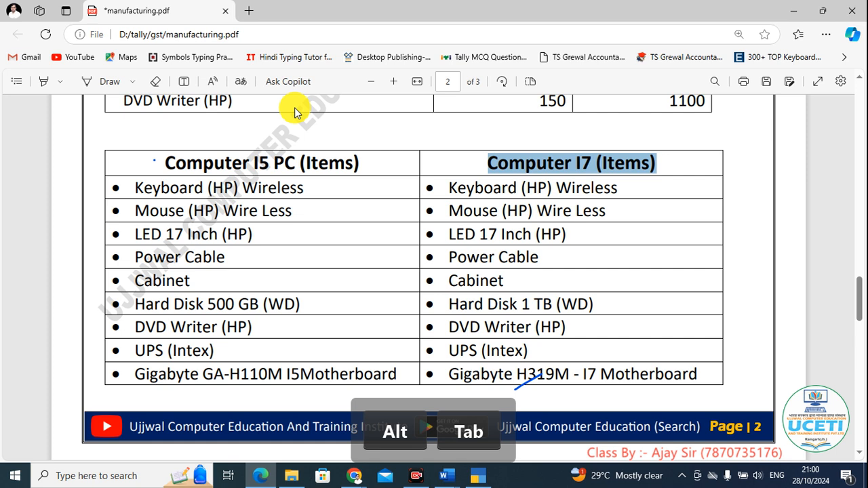
key(alt+Tab)
text(led)
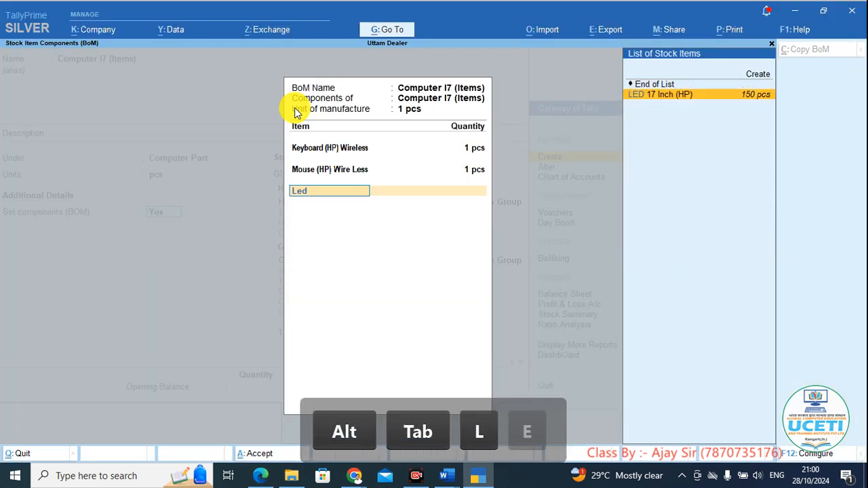
key(Return)
key(alt+Tab)
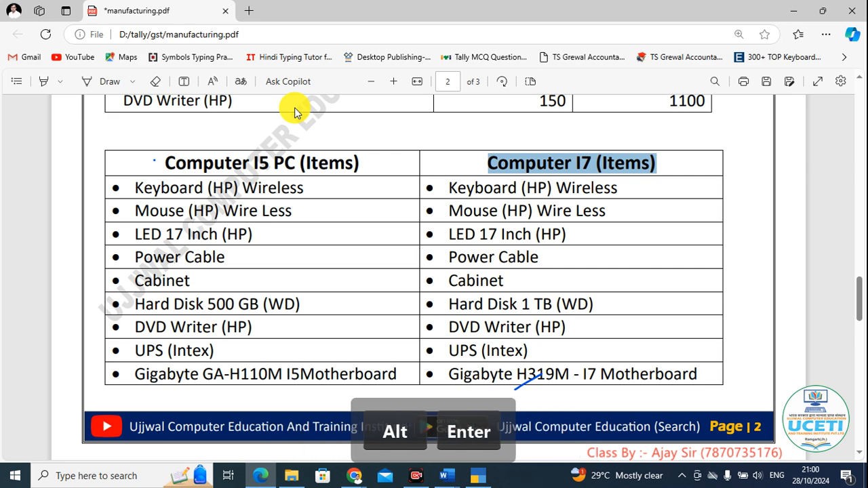
key(alt+Tab)
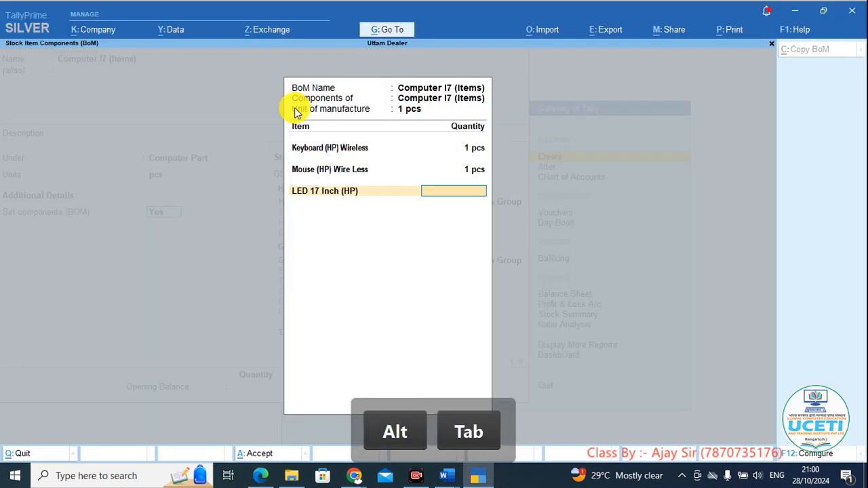
text(17)
key(Return)
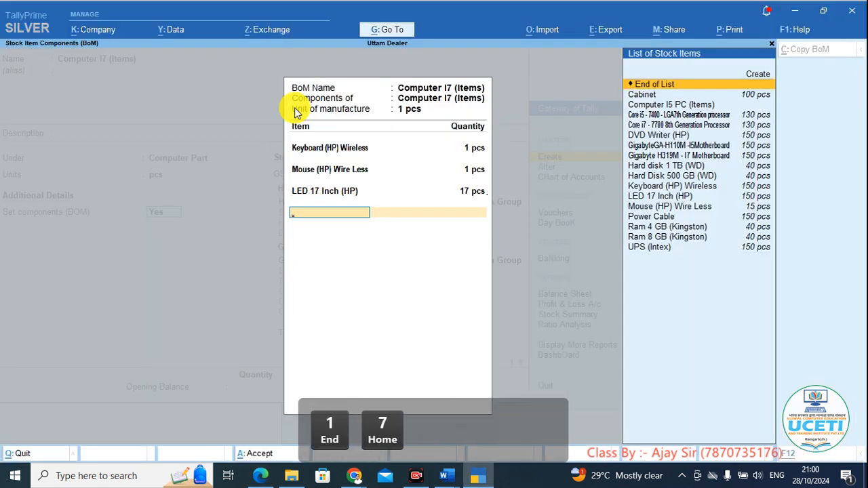
Recheck the PDF parts list and set the LED 17 Inch (HP) quantity in the BoM to 1 pcs.
key(alt+Tab)
key(alt+Tab)
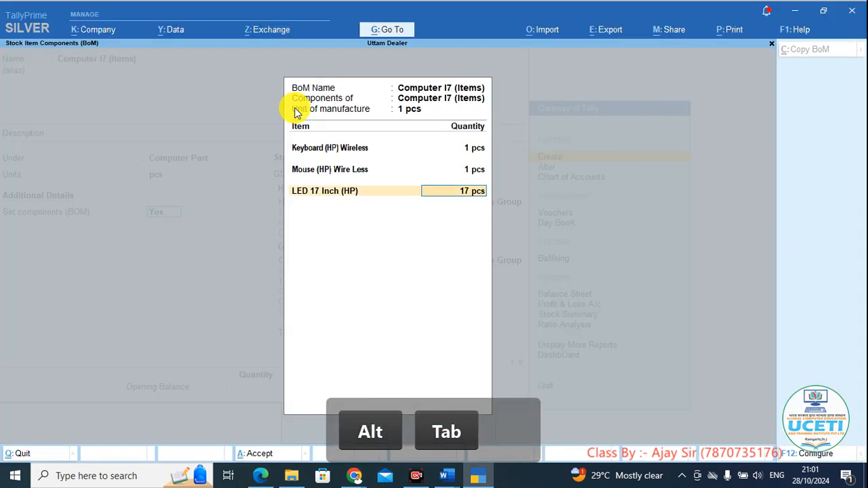
key(BackSpace)
text(1)
key(Return)
Consult the PDF parts list and add Power Cable to the TallyPrime BoM with quantity 1 pcs.
key(alt+Tab)
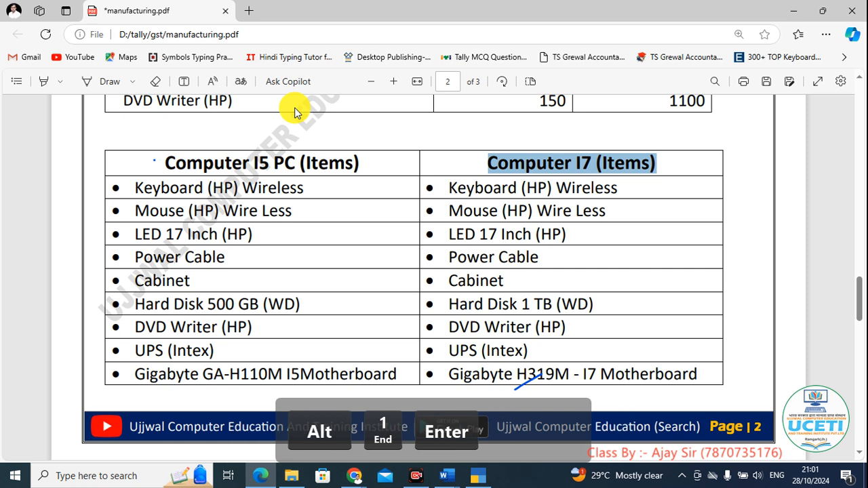
key(alt+Tab)
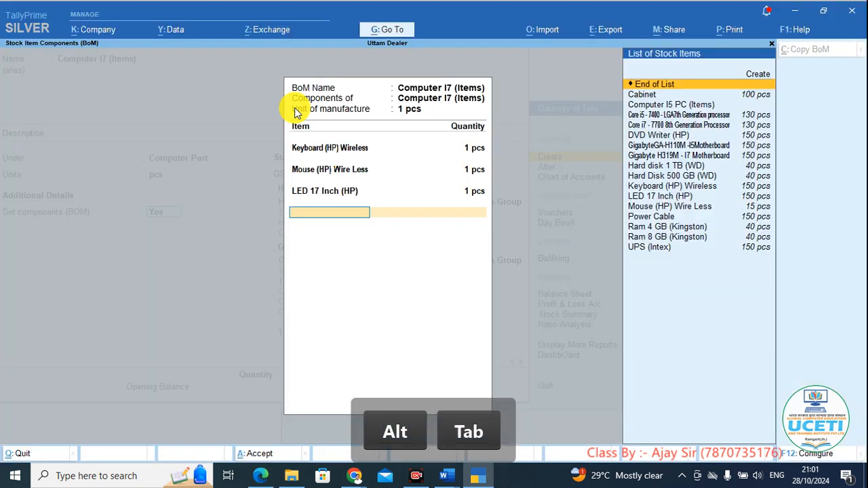
text(Po)
key(Return)
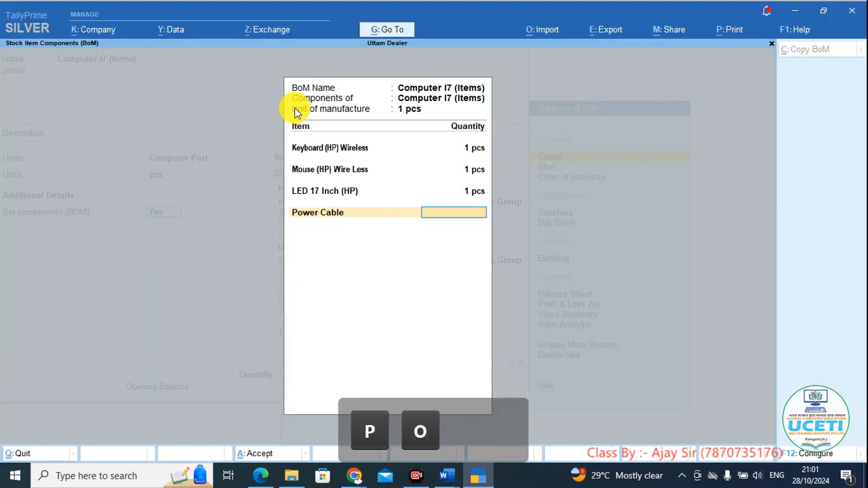
key(Return)
Consult the PDF parts list and add Cabinet to the TallyPrime BoM with quantity 1 pcs.
key(alt+Tab)
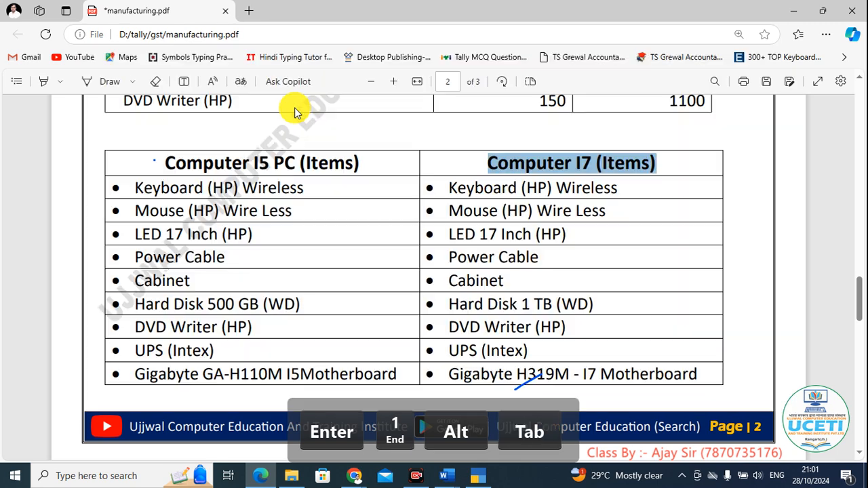
key(alt+Tab)
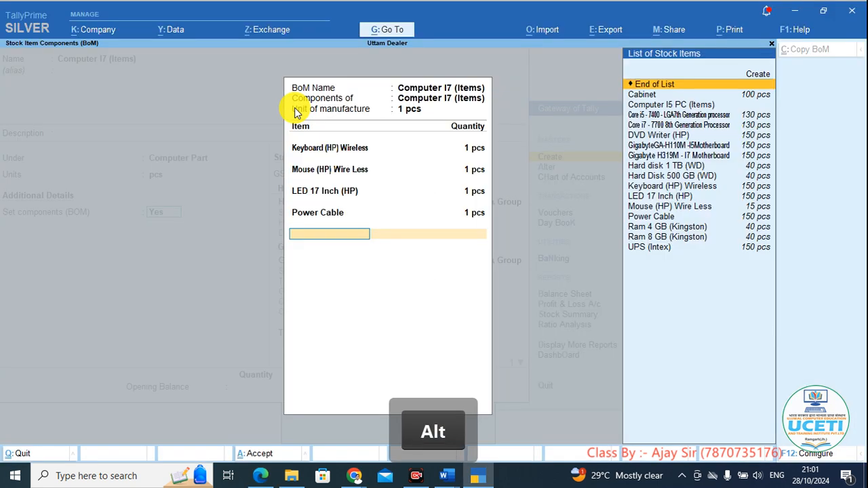
key(alt+Tab)
key(alt+Tab)
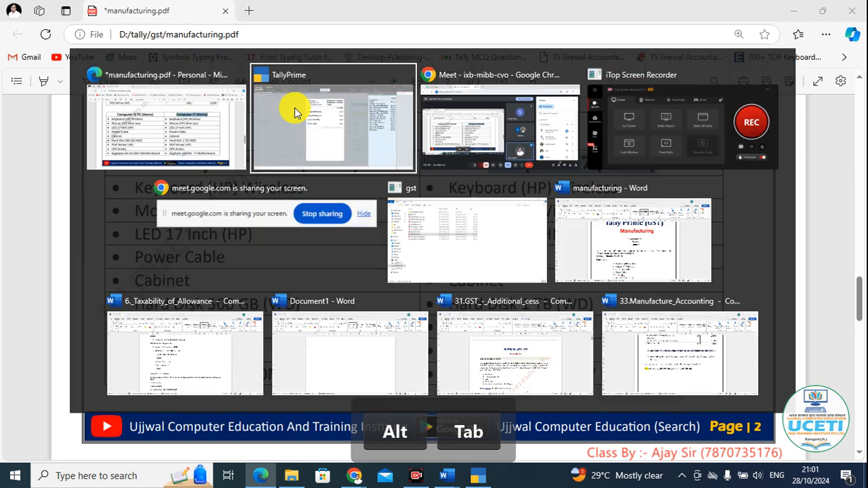
text(ca)
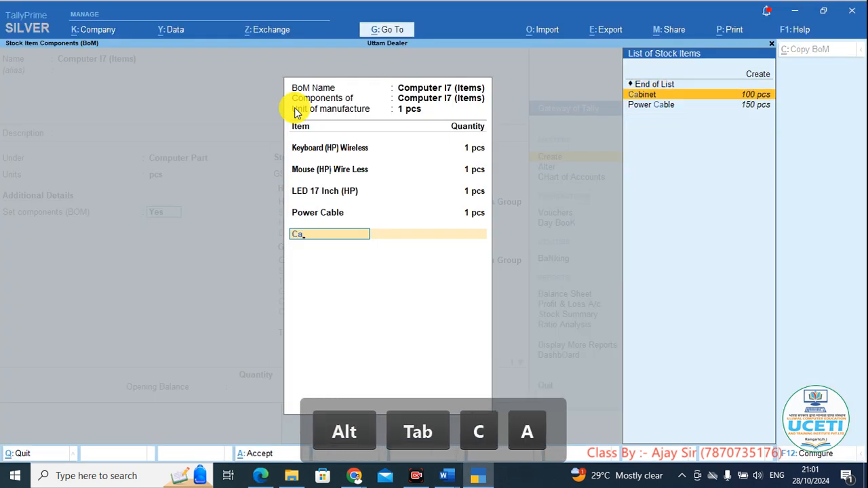
key(Return)
key(Return)
Consult the PDF parts list and add Hard Disk 500 GB (WD) to the TallyPrime BoM with quantity 1 pcs.
key(alt+Tab)
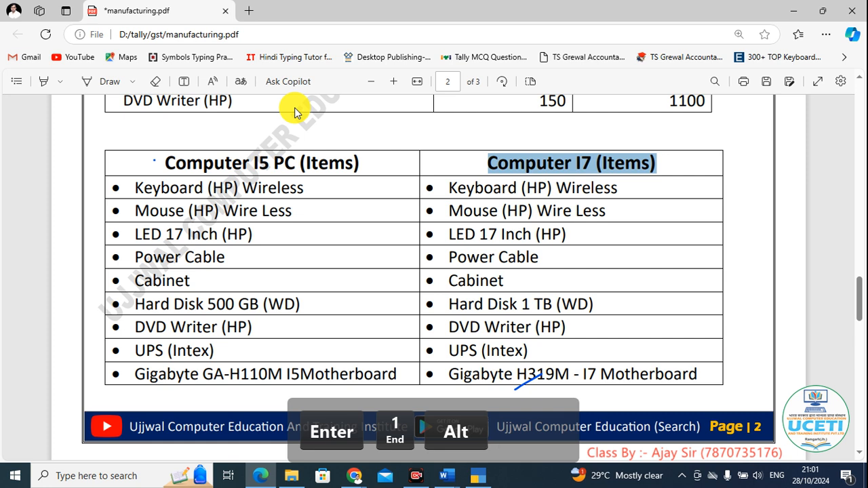
key(alt+Tab)
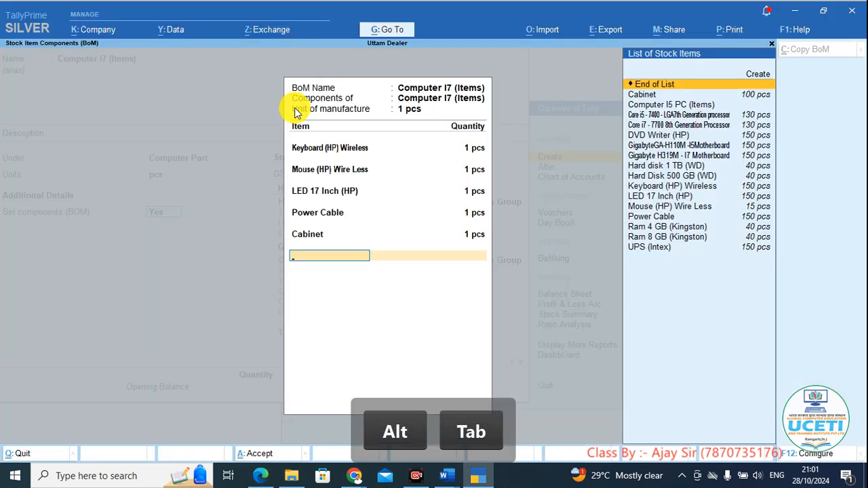
text(Hard)
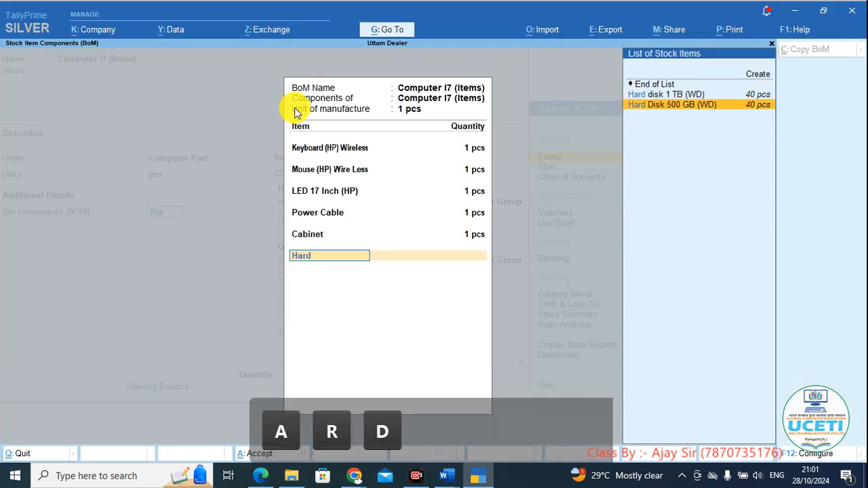
key(Up)
key(Down)
key(Return)
text(1)
key(Return)
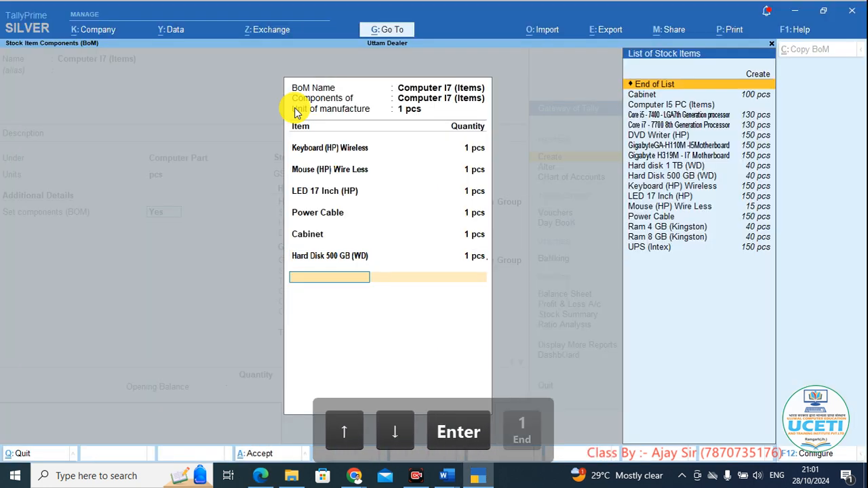
Recheck the PDF parts list and replace the hard disk component in the BoM with Hard disk 1 TB (WD), keeping 1 pcs.
key(alt+Tab)
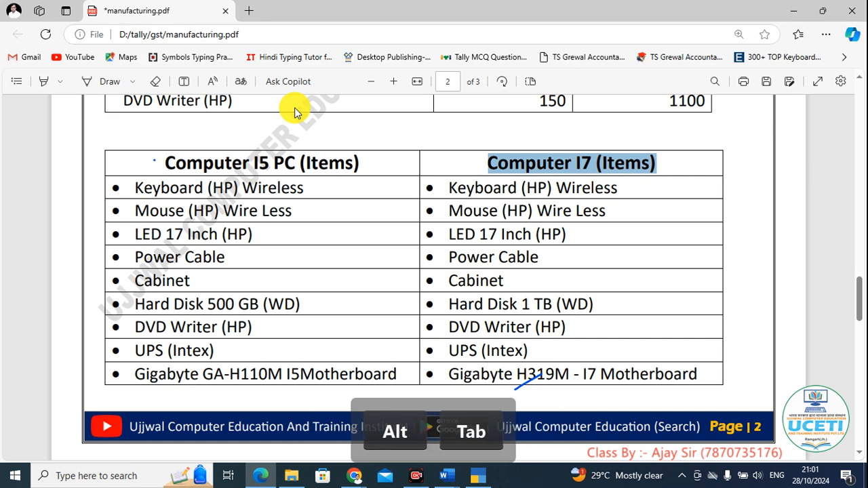
key(alt+Tab)
key(BackSpace)
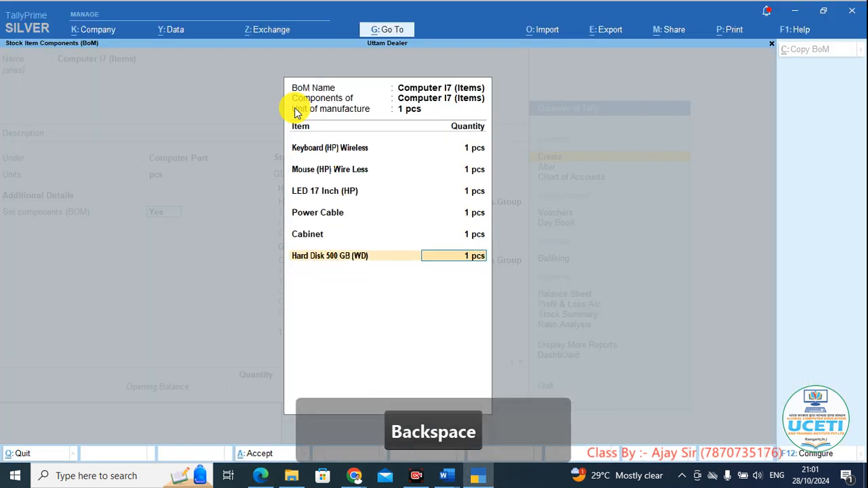
text(har)
key(BackSpace)
key(BackSpace)
key(BackSpace)
key(BackSpace)
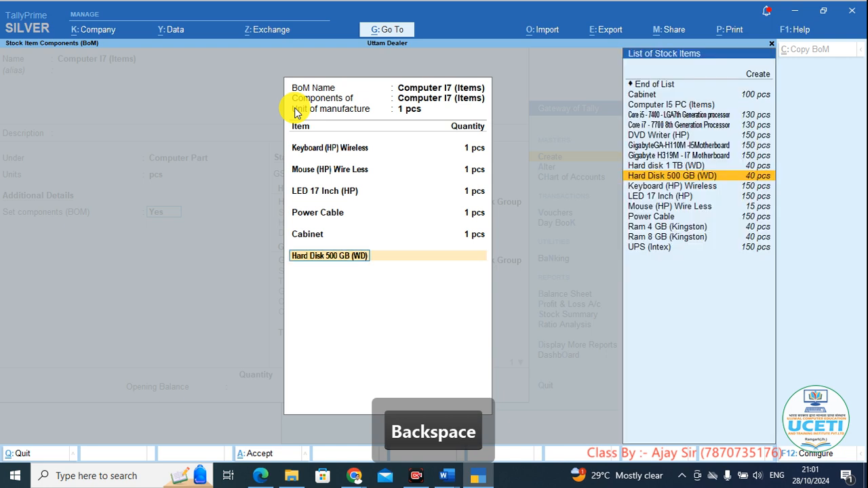
text(Har)
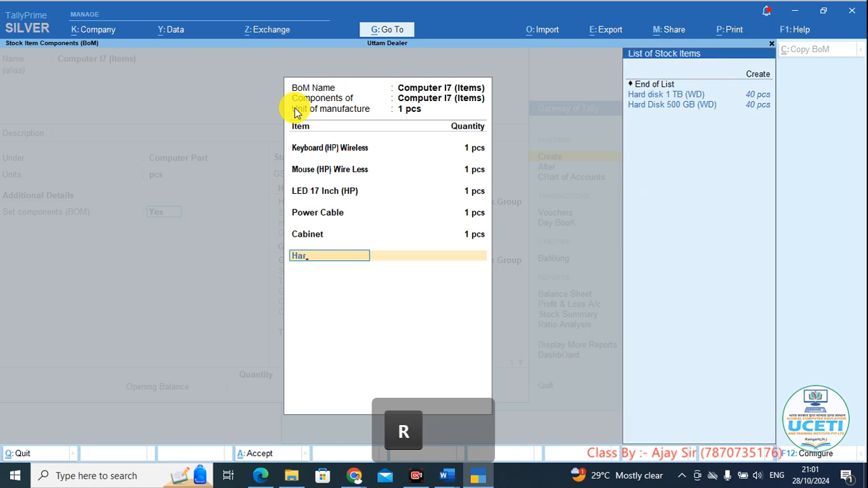
key(Down)
key(Up)
key(Return)
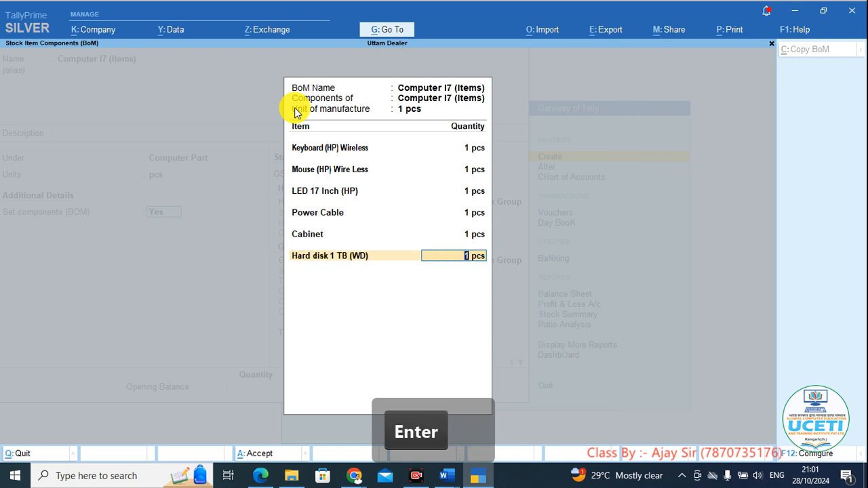
key(Return)
Consult the PDF parts list and add DVD Writer (HP) to the TallyPrime BoM with quantity 1 pcs.
key(alt+Tab)
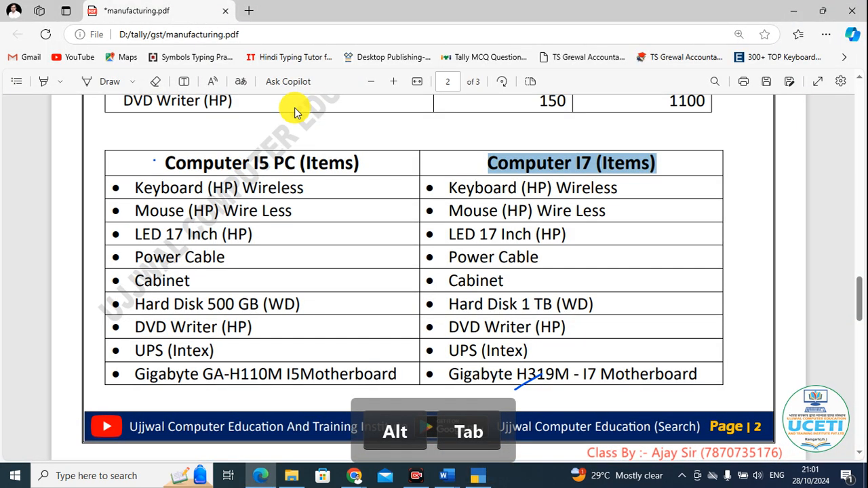
key(alt+Tab)
text(D)
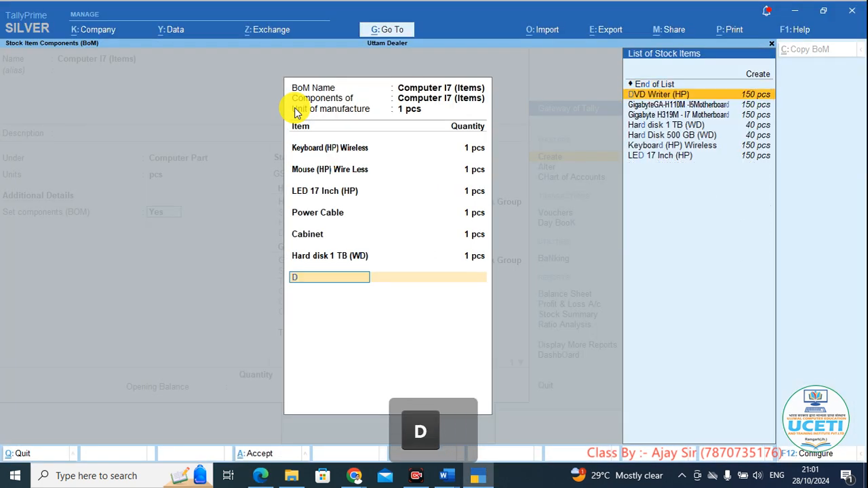
text(vd)
key(Return)
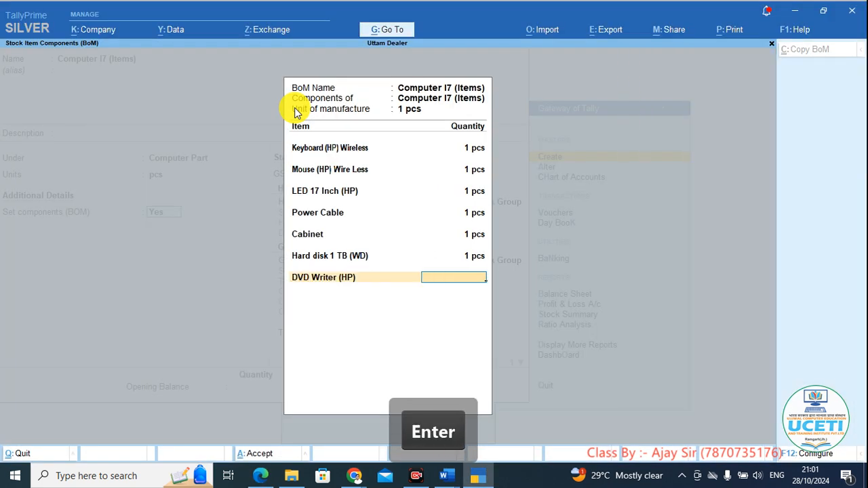
text(1)
key(Return)
Consult the PDF parts list and add UPS (Intex) to the TallyPrime BoM with quantity 1 pcs.
key(alt+Tab)
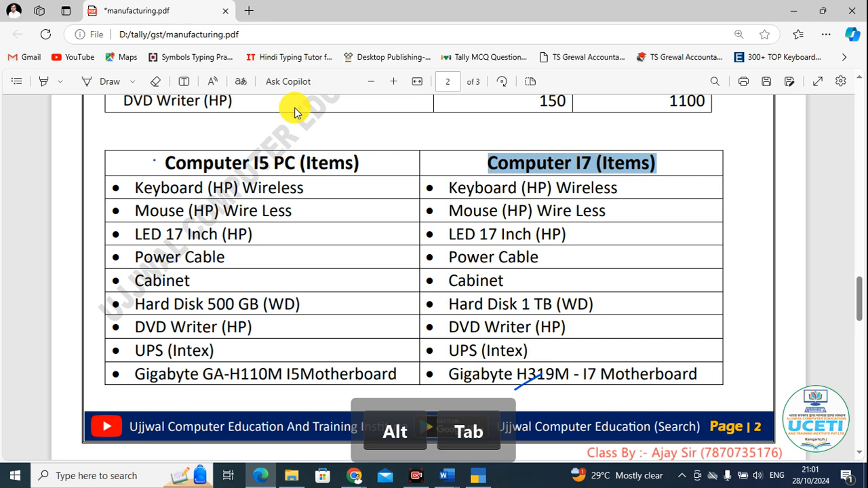
key(alt+Tab)
text(ups)
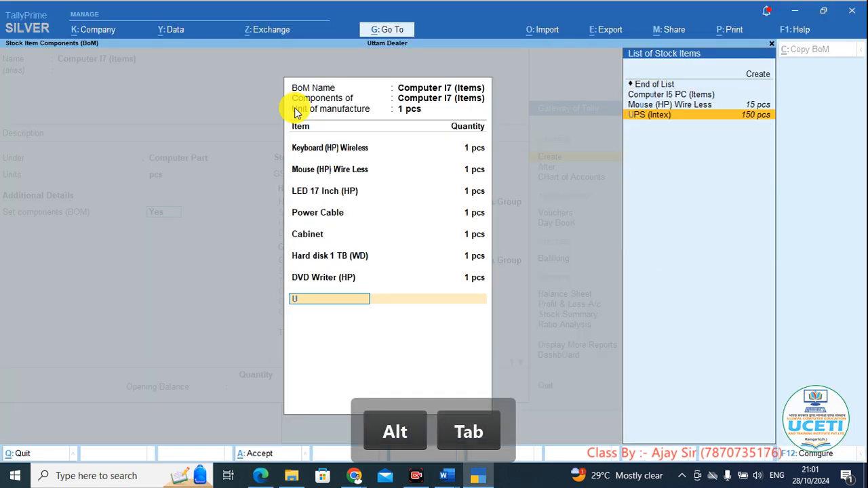
key(Return)
text(1)
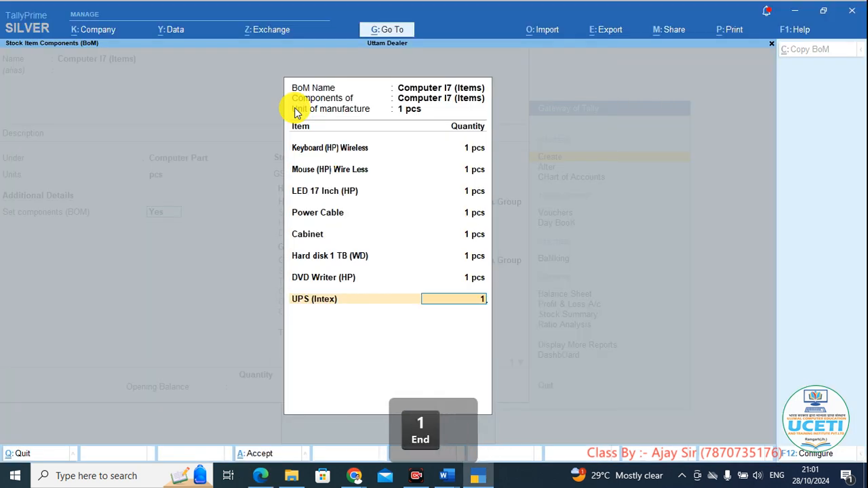
key(Return)
Consult the PDF parts list and add Gigabyte H319M - I7 Motherboard to the TallyPrime BoM with quantity 1 pcs.
key(alt+Tab)
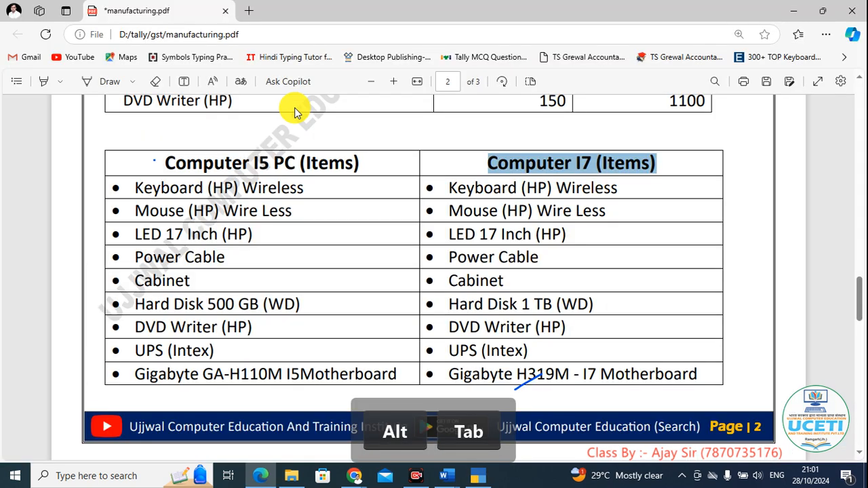
key(alt+Tab)
text(Gi)
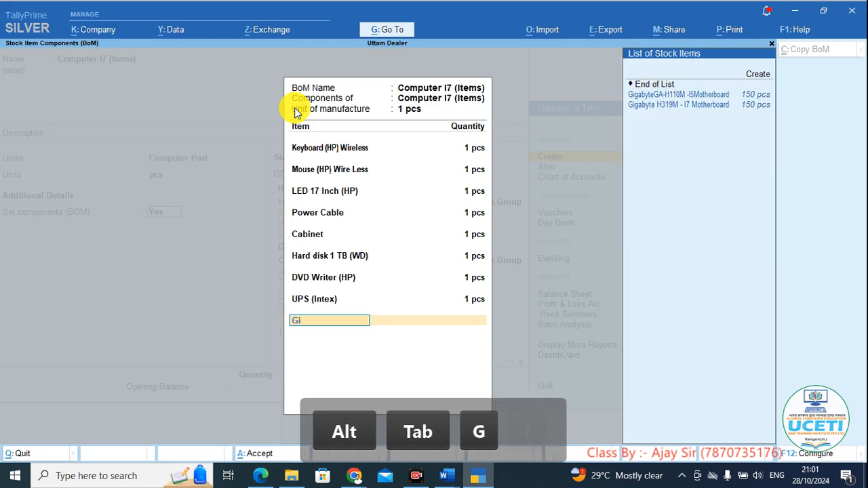
key(Up)
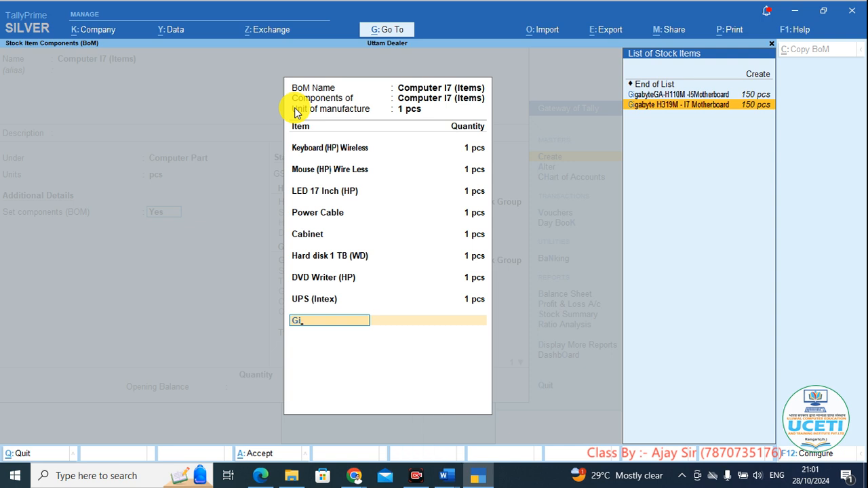
key(Return)
key(Return)
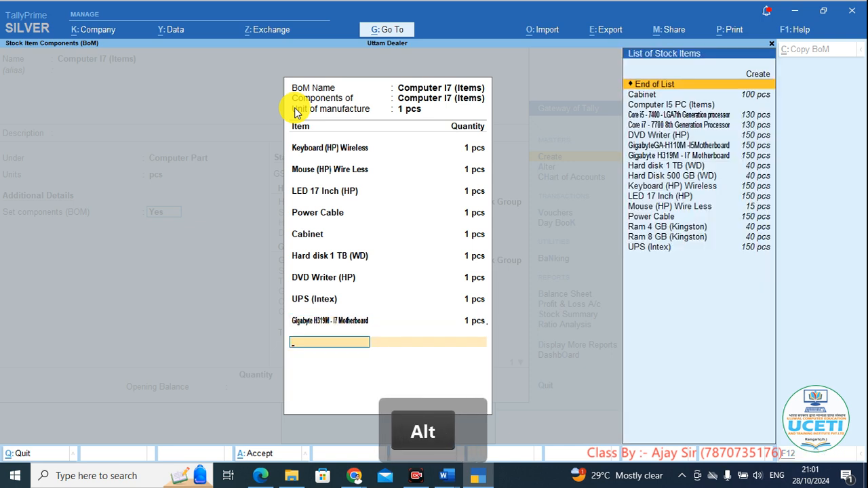
Consult page 3 of the PDF parts list and add Core i7 - 7700 8th Generation Processor to the TallyPrime BoM with quantity 1 pcs.
key(alt+Tab)
scroll(316, 186, down, 5)
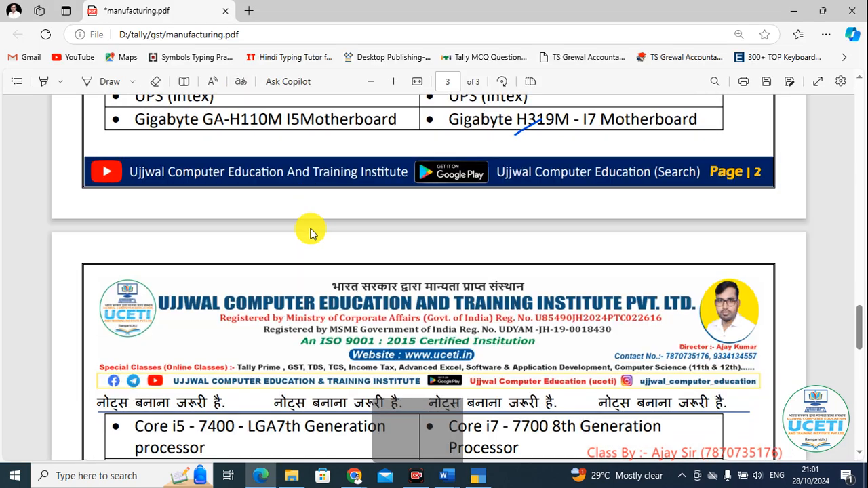
scroll(309, 233, down, 2)
key(alt+Tab)
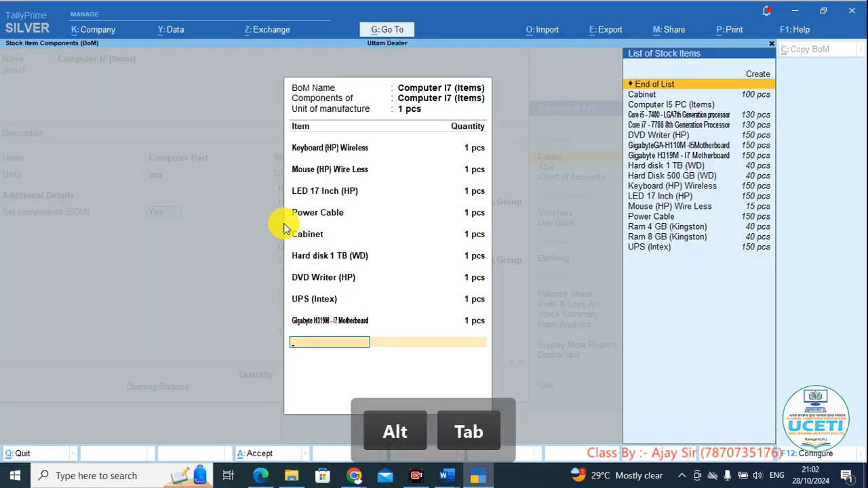
text(Cor)
key(Up)
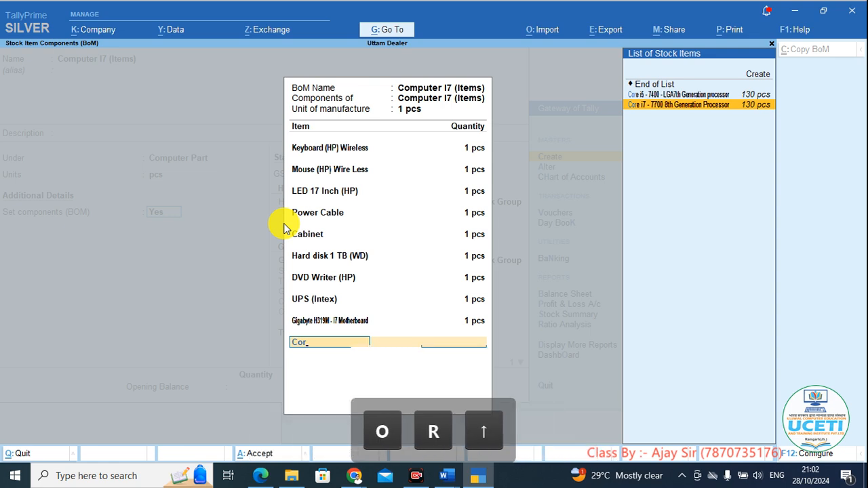
key(Return)
key(Return)
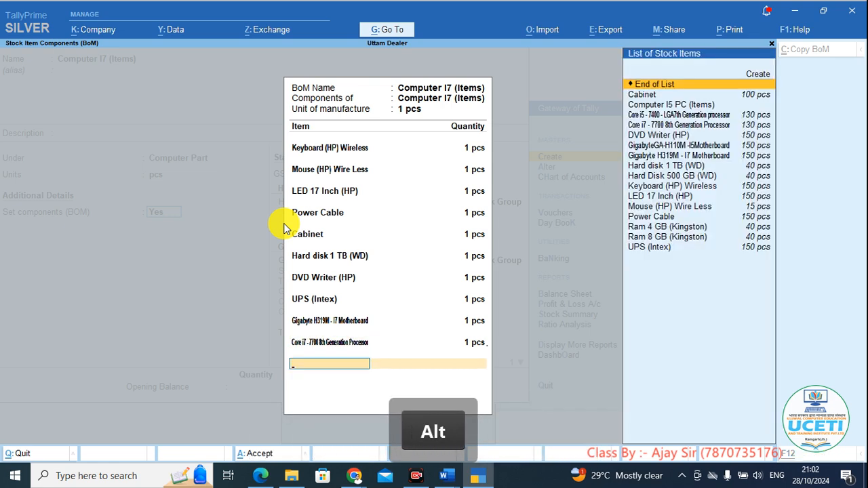
Consult the PDF parts list and add Ram 8 GB (Kingston) to the TallyPrime BoM with quantity 1 pcs.
key(alt+Tab)
key(alt+Tab)
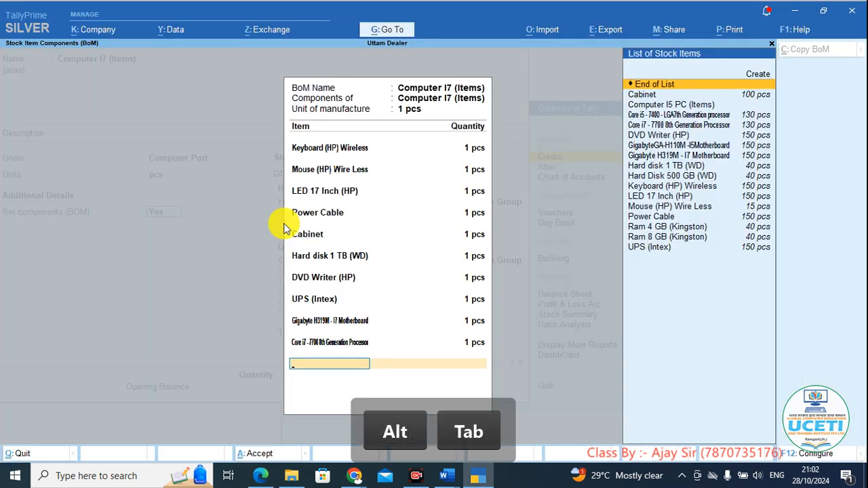
text(Ram)
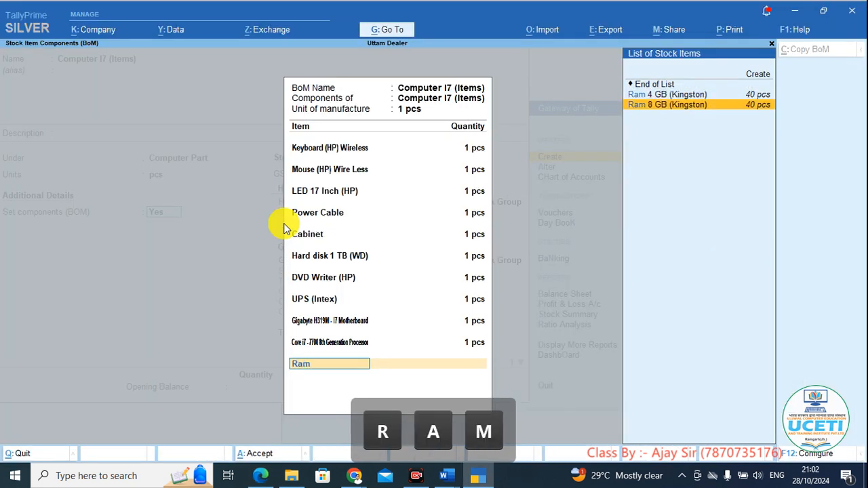
key(Return)
text(1)
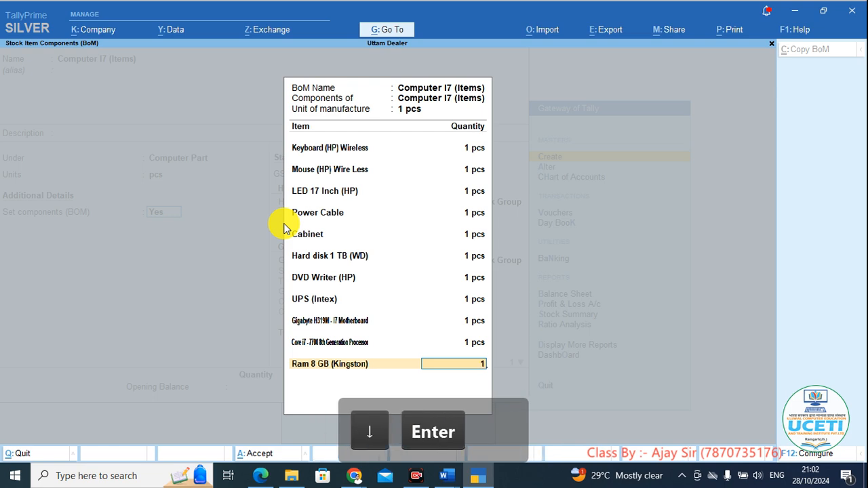
key(Return)
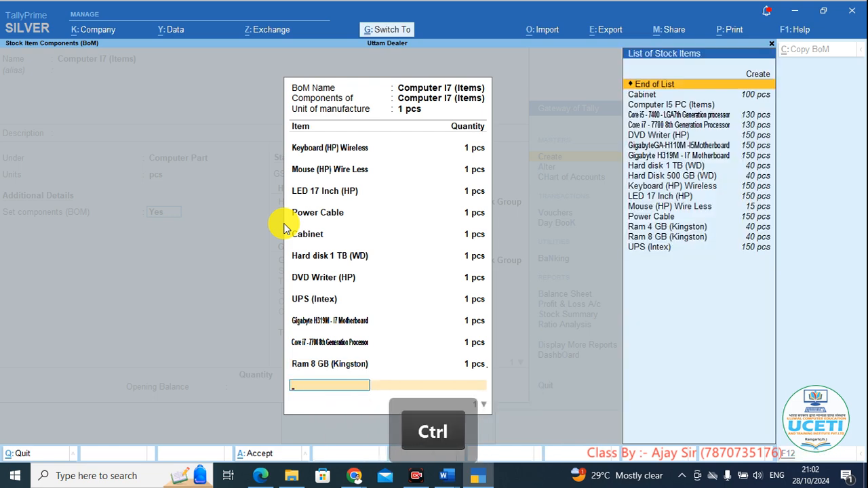
Accept the completed BoM, save the stock item Computer I7 (Items), and return to the list of masters.
key(ctrl+a)
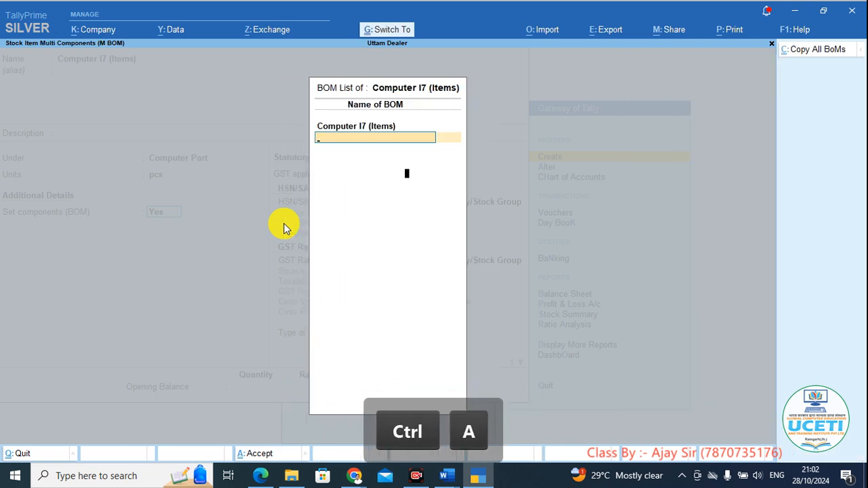
key(ctrl+a)
key(ctrl+a)
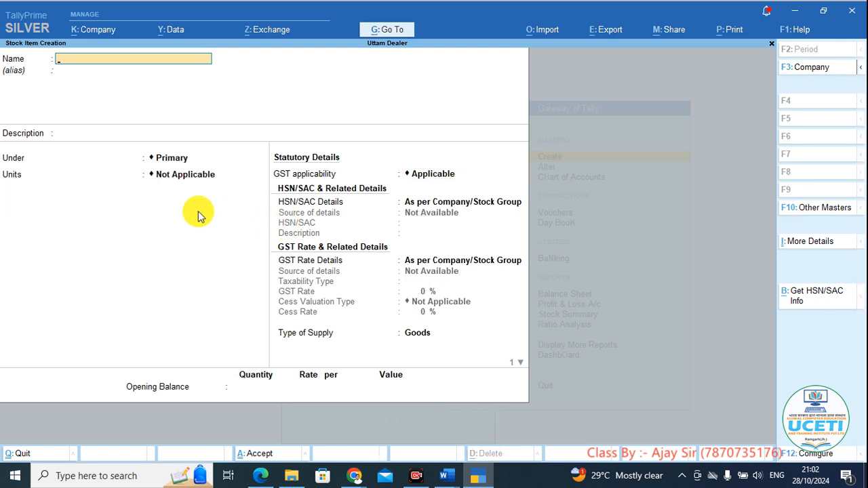
key(Escape)
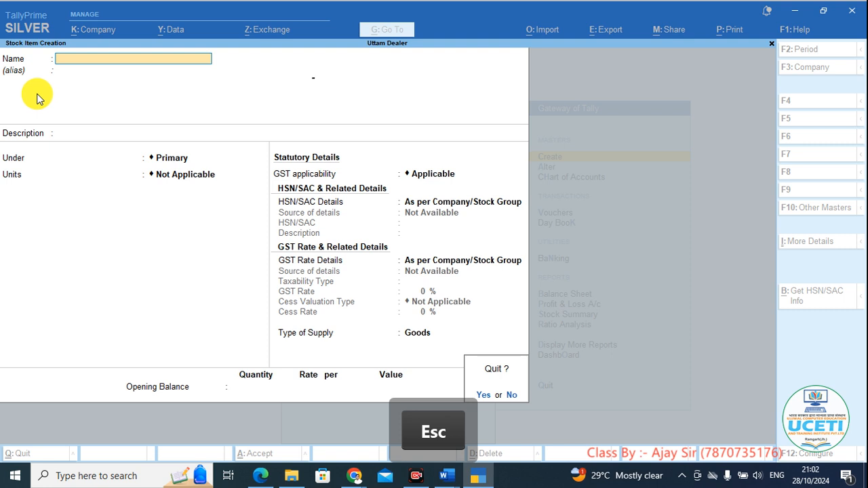
key(Escape)
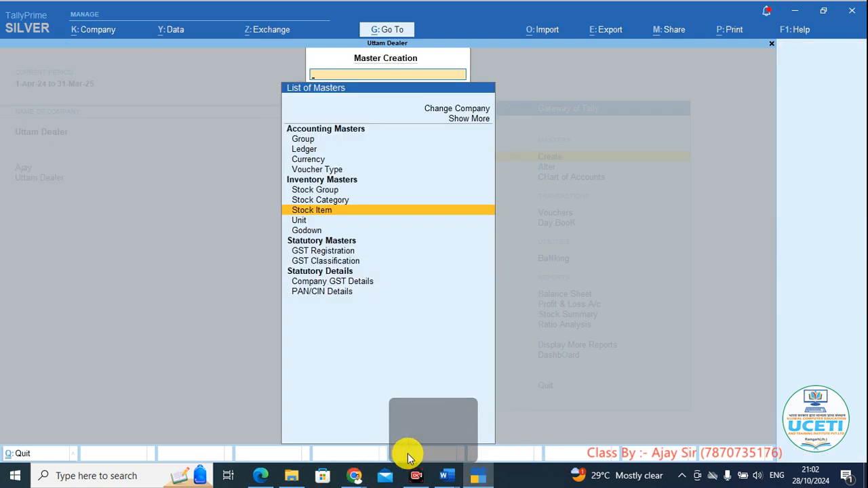
click(273, 458)
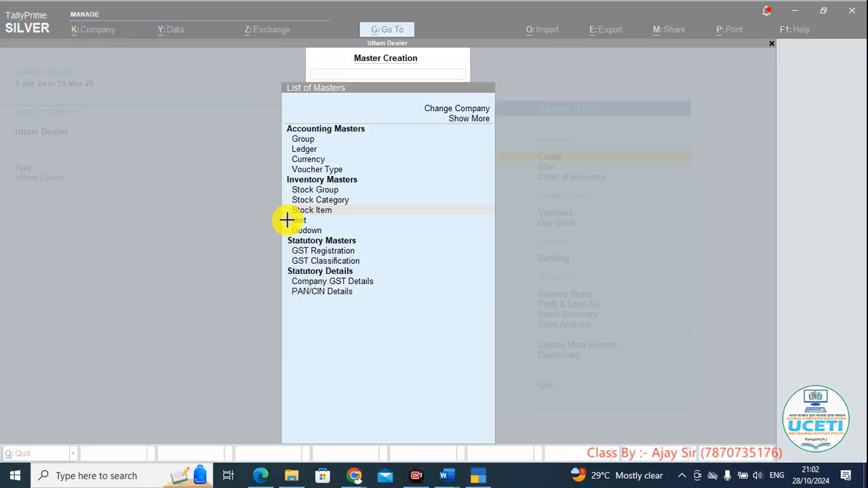
drag(287, 174, 344, 177)
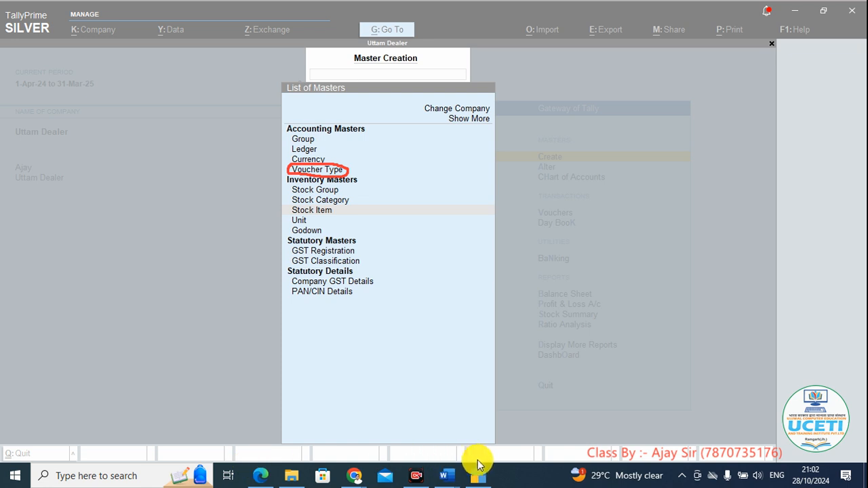
click(482, 462)
click(284, 16)
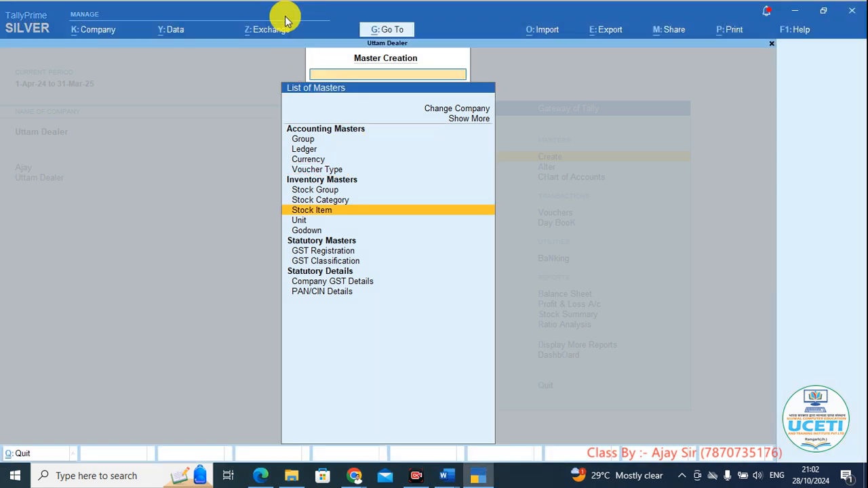
Start creating a new voucher type master and name it Manufacturing, without an alias.
key(Up)
key(Up)
key(Up)
key(Return)
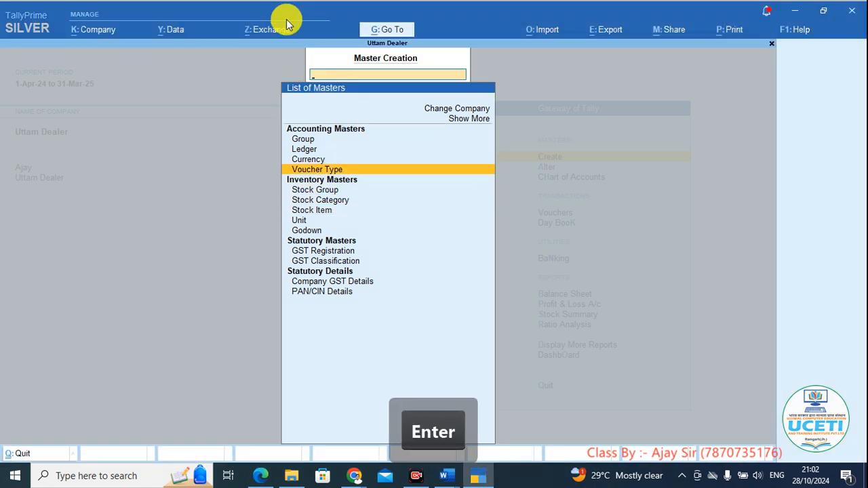
text(Man)
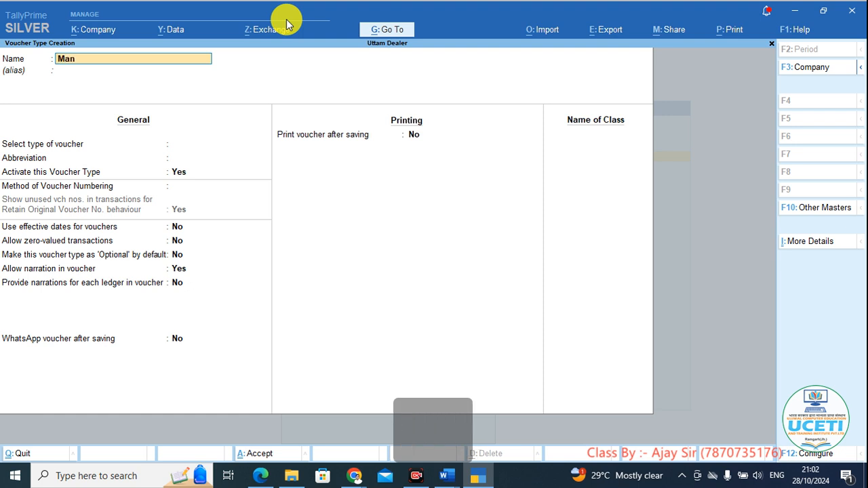
text(ufacturing)
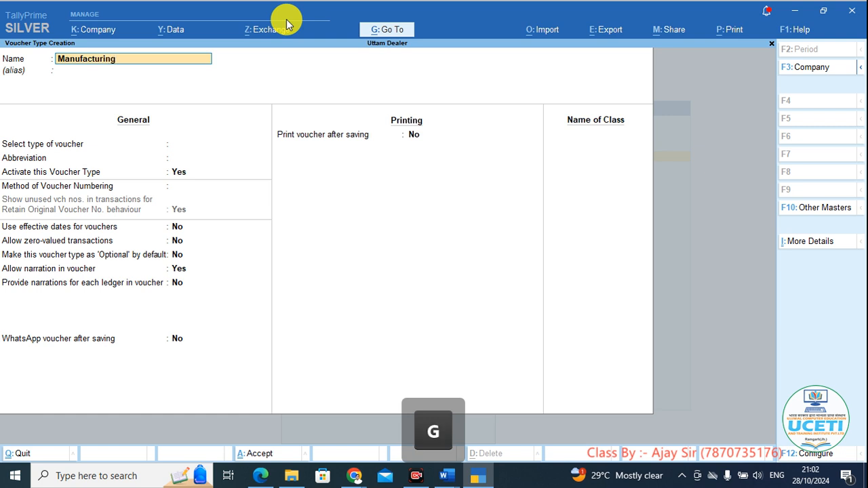
key(Return)
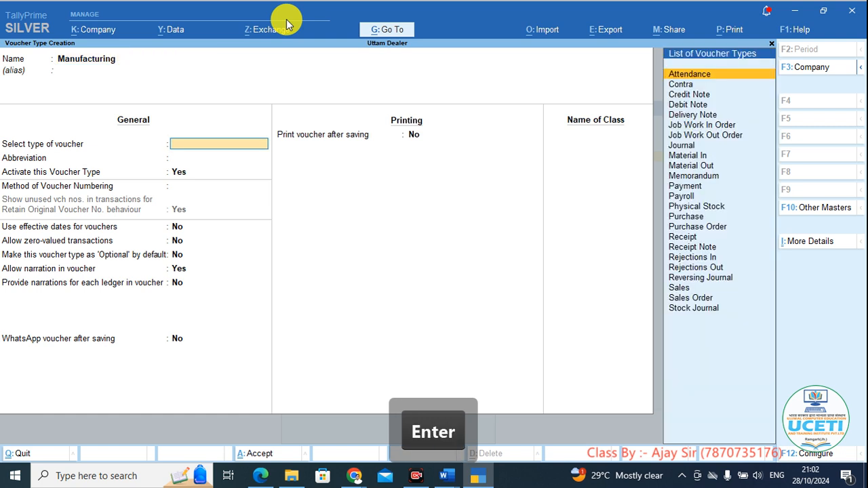
click(284, 457)
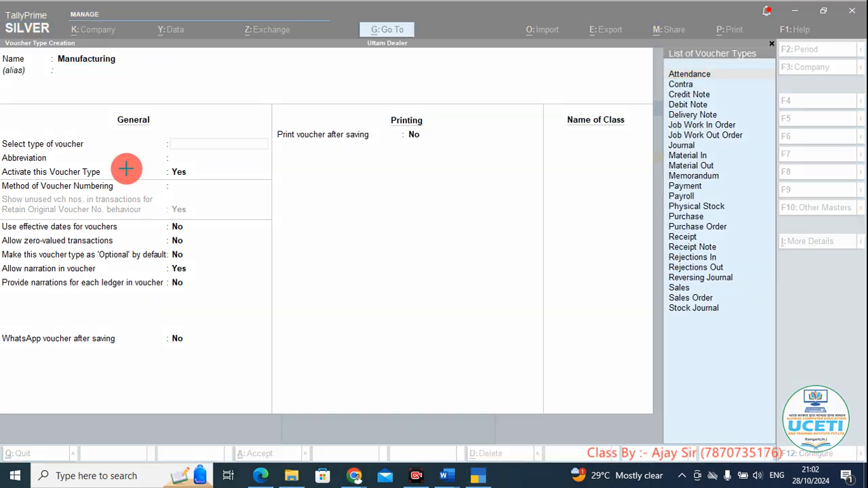
mouse_move(7, 152)
mouse_down()
mouse_move(68, 155)
mouse_move(109, 146)
mouse_up()
mouse_move(163, 136)
mouse_down()
mouse_move(178, 155)
mouse_move(235, 164)
mouse_move(285, 146)
mouse_move(208, 112)
mouse_move(161, 138)
mouse_up()
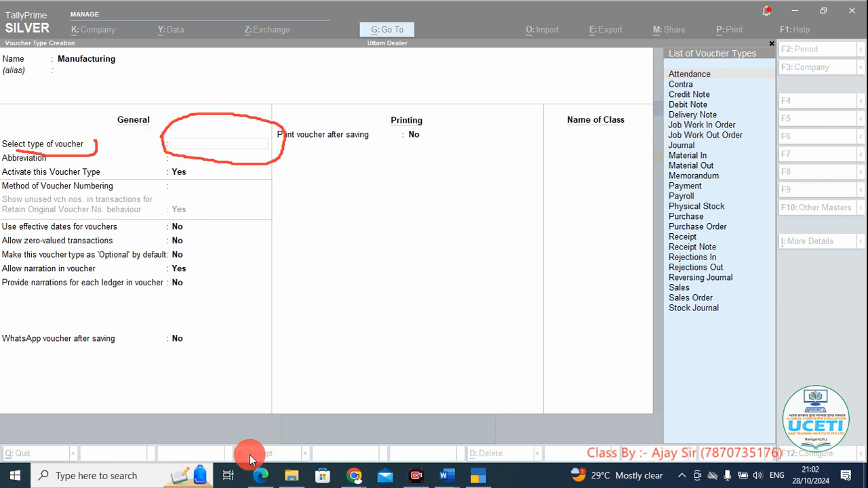
click(260, 12)
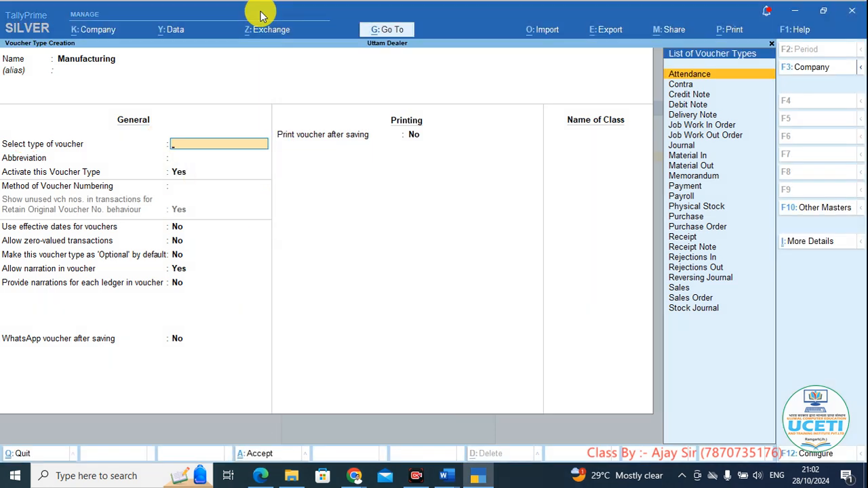
Base the Manufacturing voucher type on Stock Journal.
text(St)
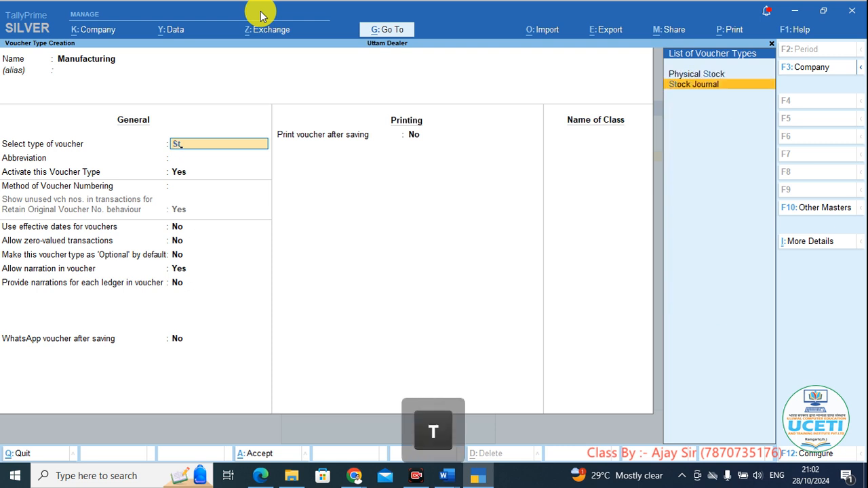
key(Return)
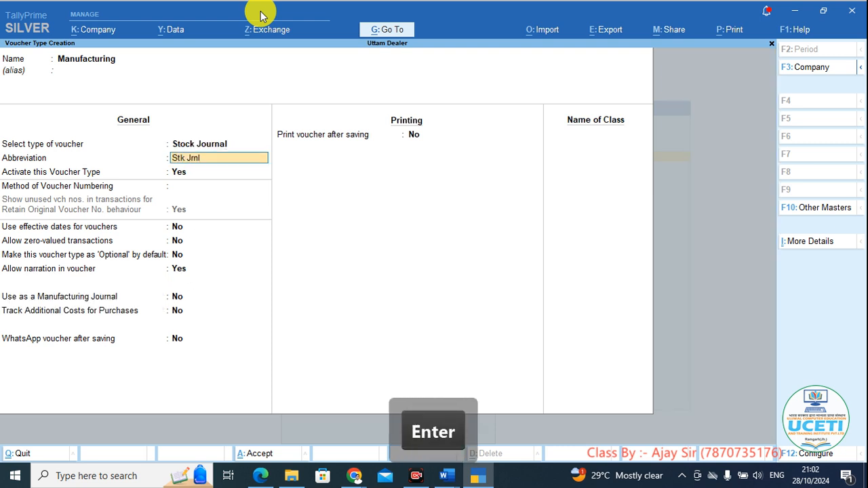
click(274, 464)
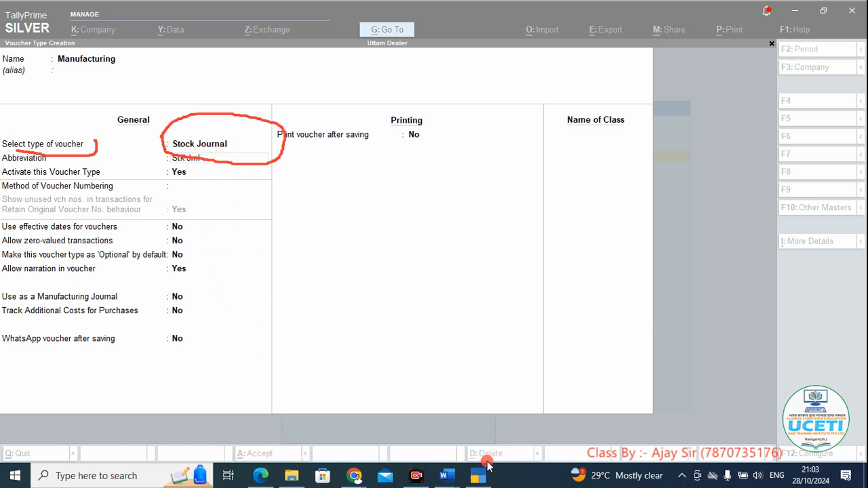
click(487, 466)
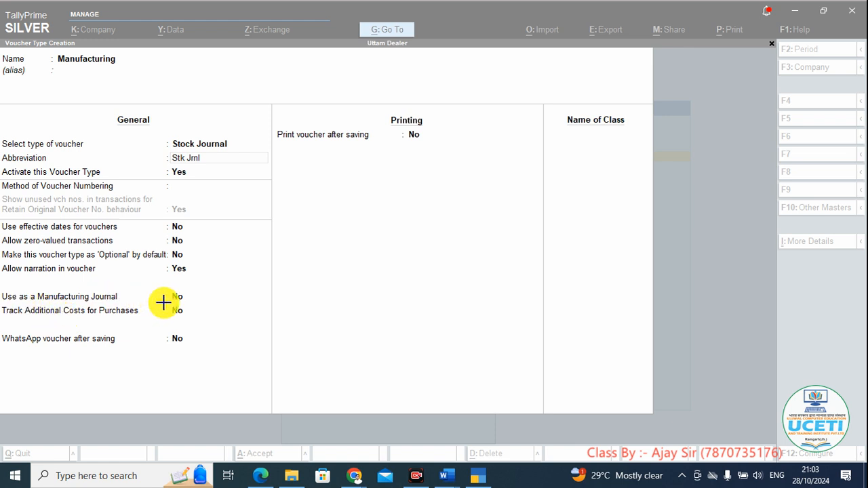
mouse_move(163, 301)
mouse_down()
mouse_move(178, 303)
mouse_move(186, 288)
mouse_up()
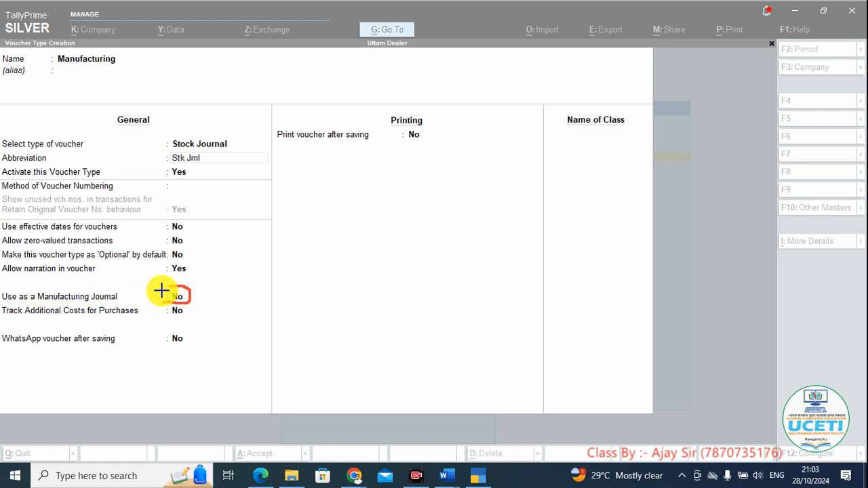
drag(16, 317, 196, 327)
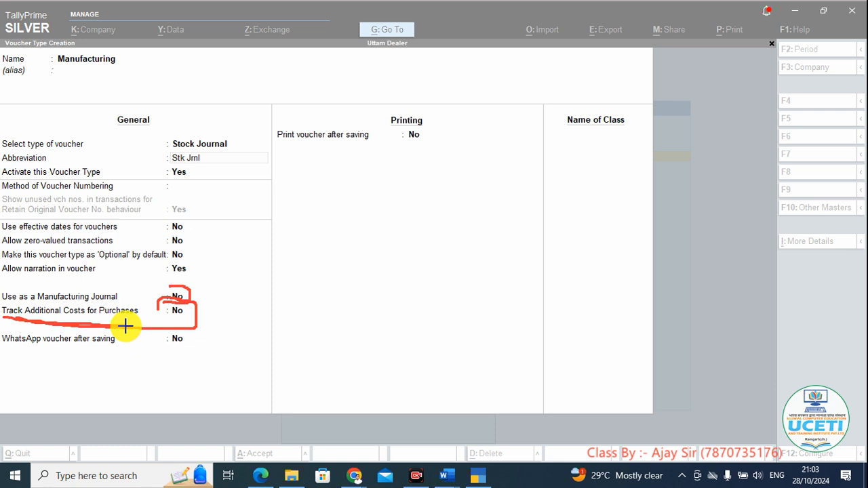
click(250, 454)
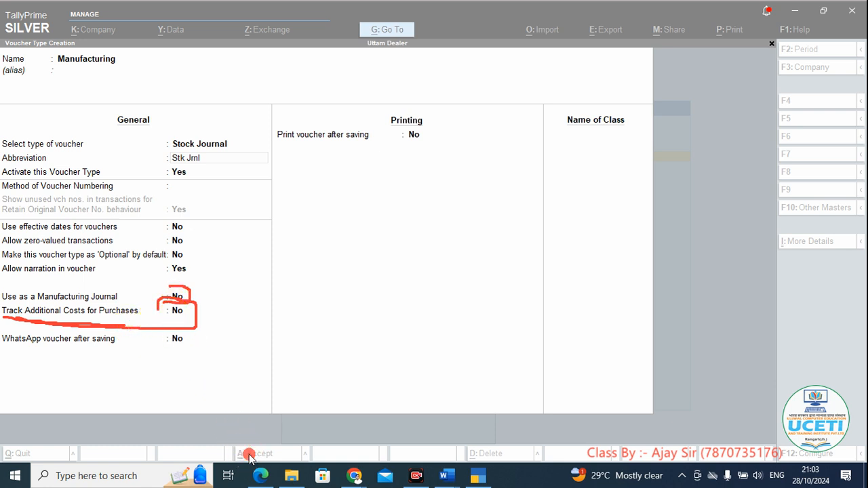
click(488, 463)
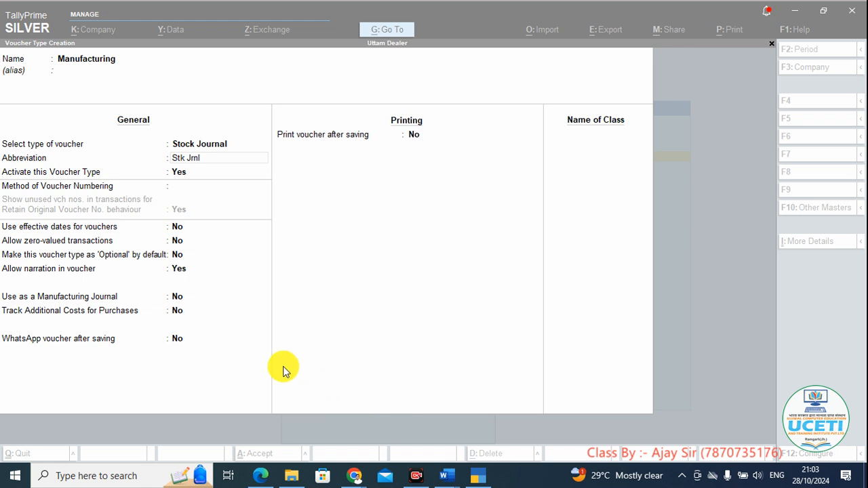
Set both Use as a Manufacturing Journal and Track Additional Costs for Purchases to Yes for the Manufacturing voucher type.
key(Return)
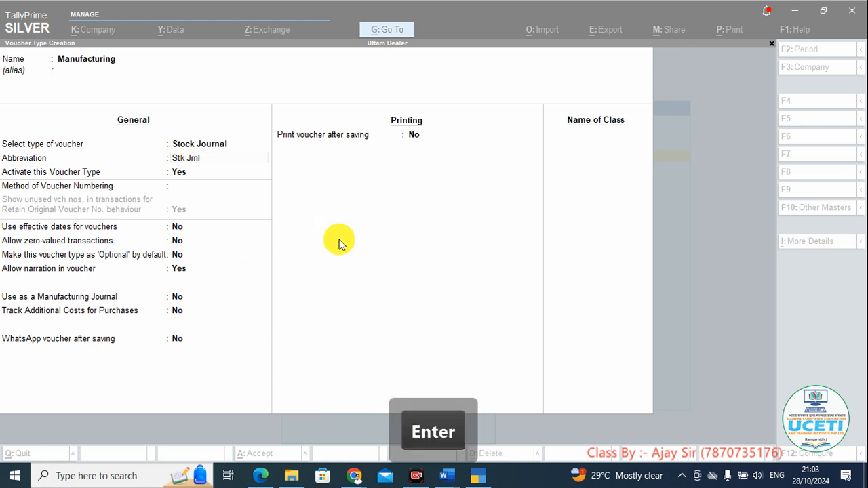
key(Return)
key(Return)
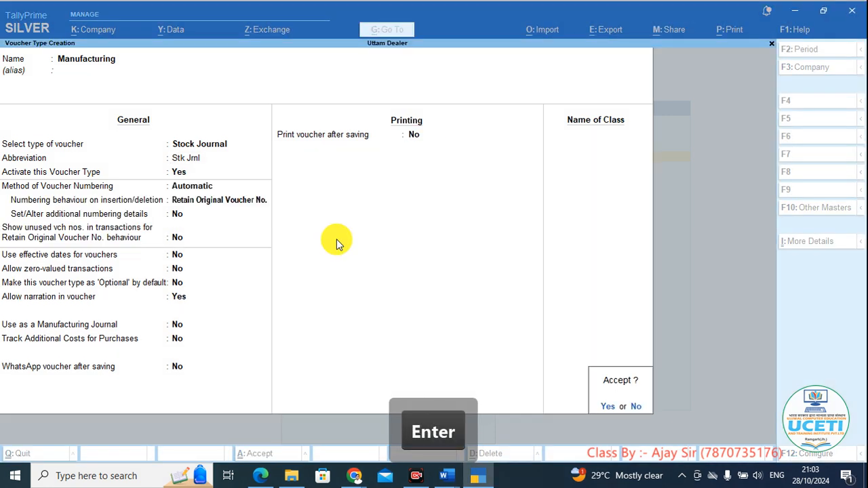
key(BackSpace)
key(BackSpace)
key(BackSpace)
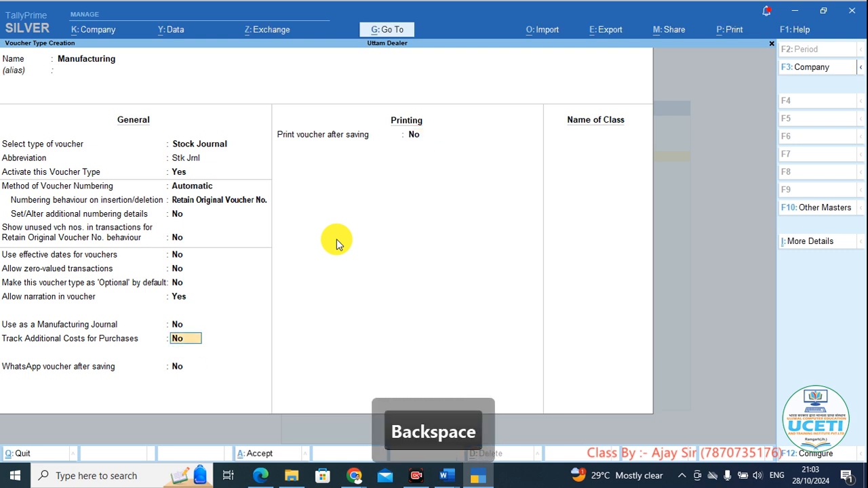
key(BackSpace)
text(yes)
key(Return)
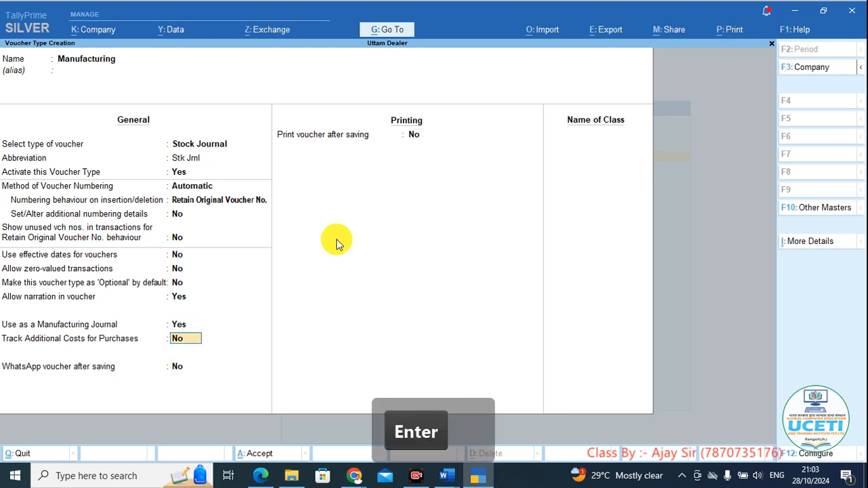
text(yes)
key(Return)
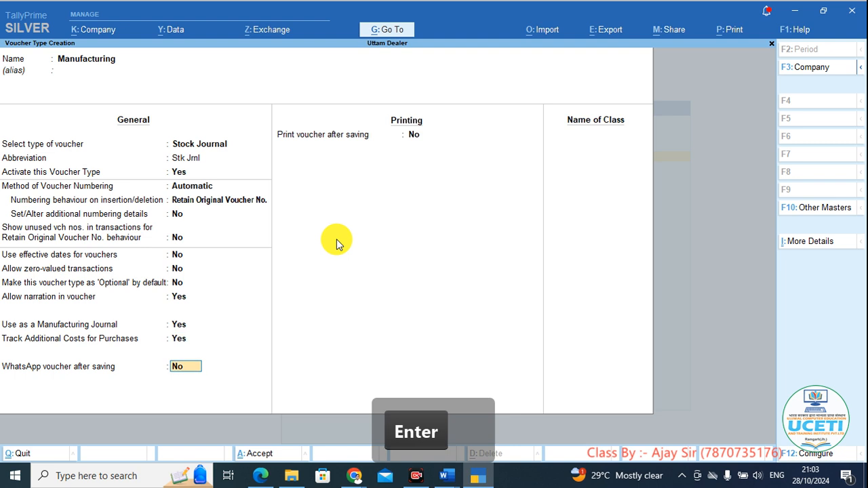
Save the Manufacturing voucher type, close the blank creation form, and return to Gateway of Tally.
key(ctrl)
key(ctrl+a)
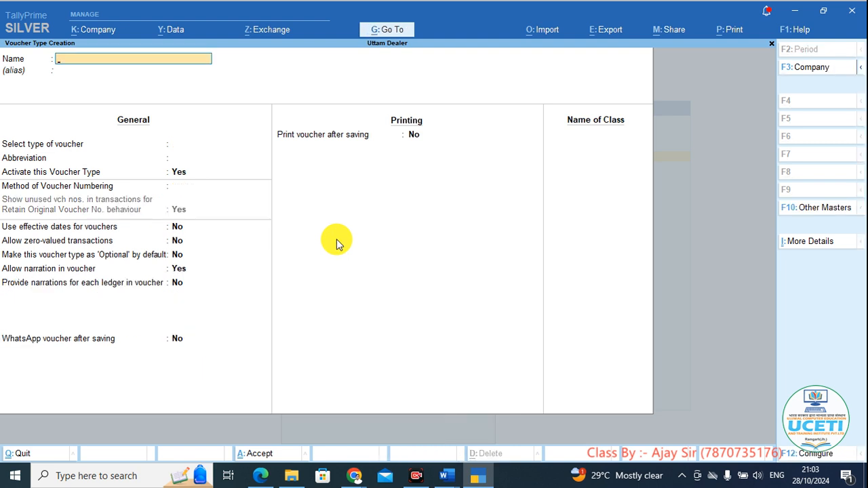
key(Escape)
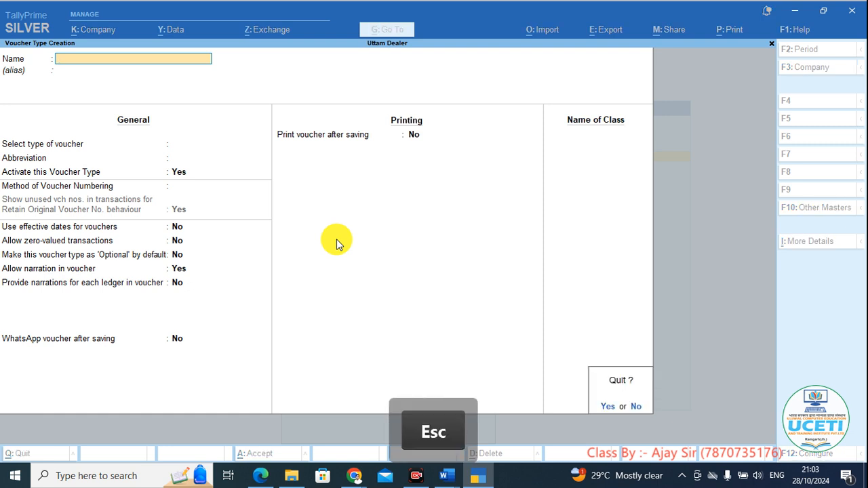
key(Escape)
key(Escape)
Start a new voucher and change its type to the Manufacturing inventory voucher.
key(Down)
key(Down)
key(Down)
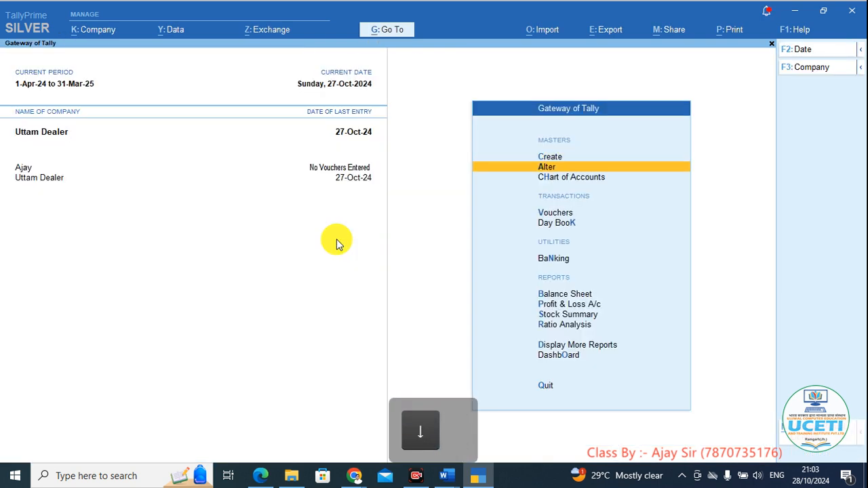
key(Return)
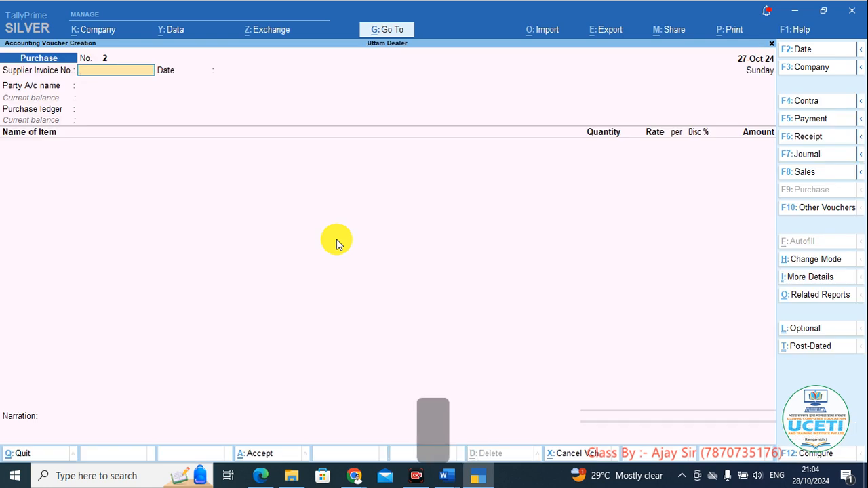
key(alt+F7)
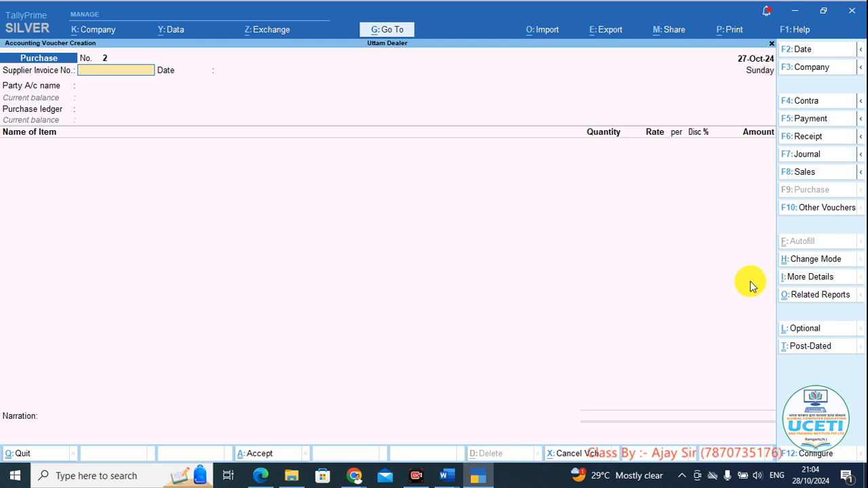
click(825, 212)
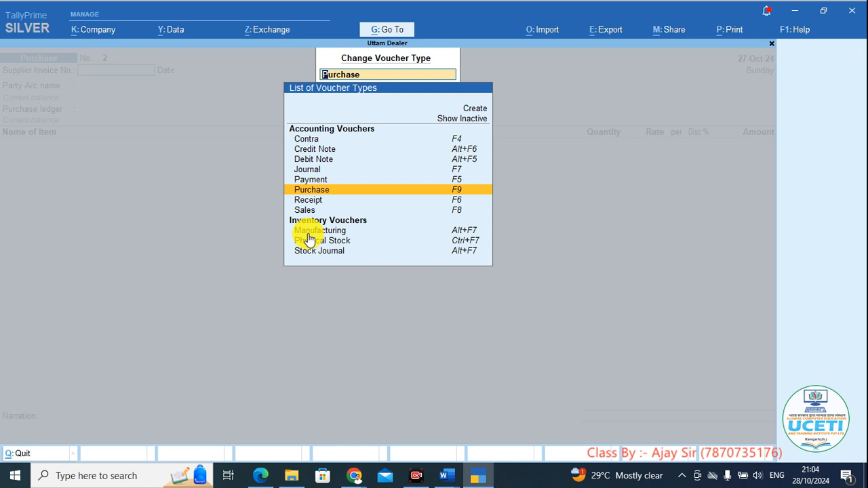
key(Down)
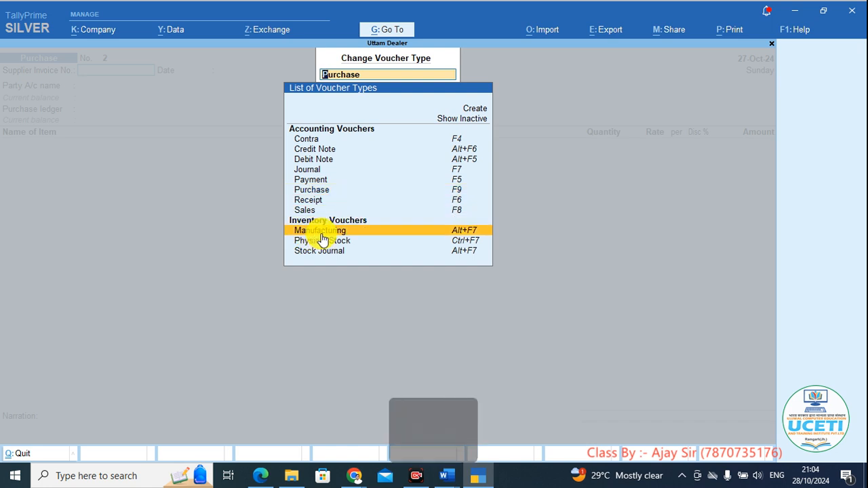
key(Return)
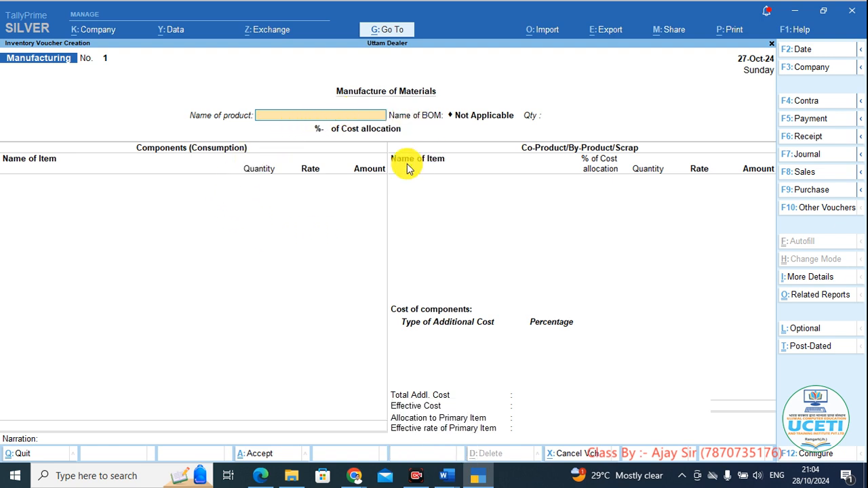
click(268, 453)
mouse_move(144, 86)
mouse_down()
mouse_move(142, 264)
mouse_move(413, 404)
mouse_move(682, 348)
mouse_move(672, 91)
mouse_move(228, 72)
mouse_move(149, 93)
mouse_up()
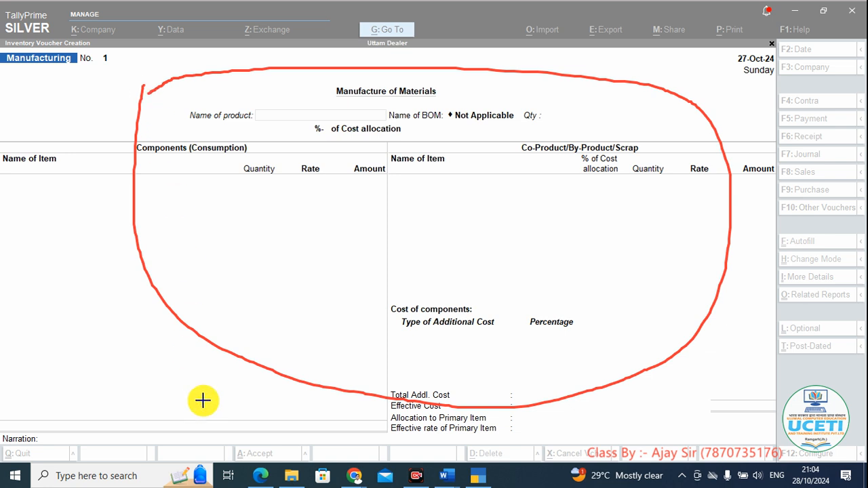
click(487, 473)
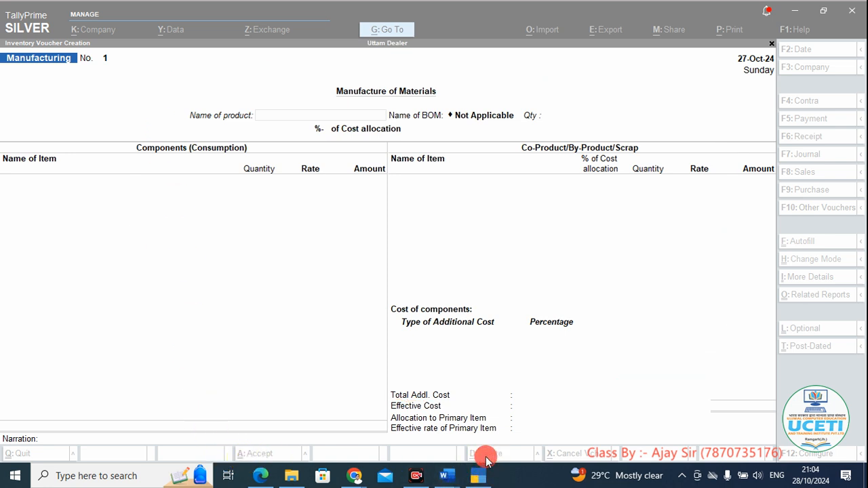
Bring up the full list of stock items for the product name in the Manufacturing voucher.
click(269, 122)
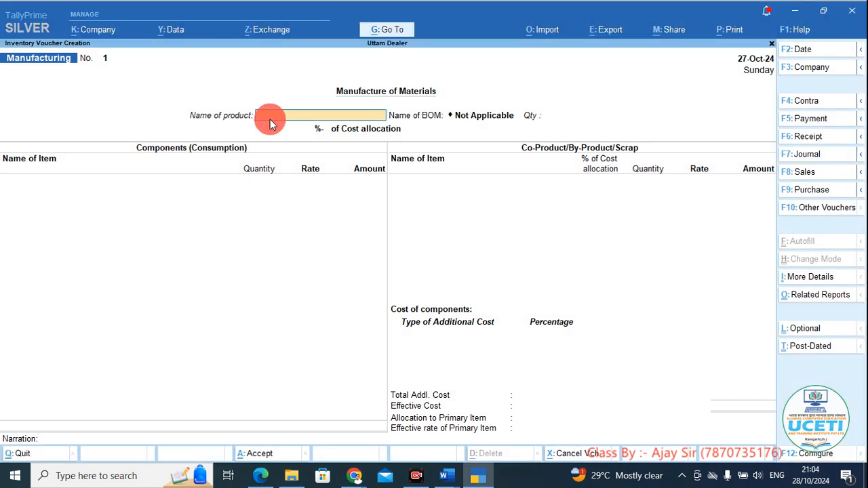
text(M)
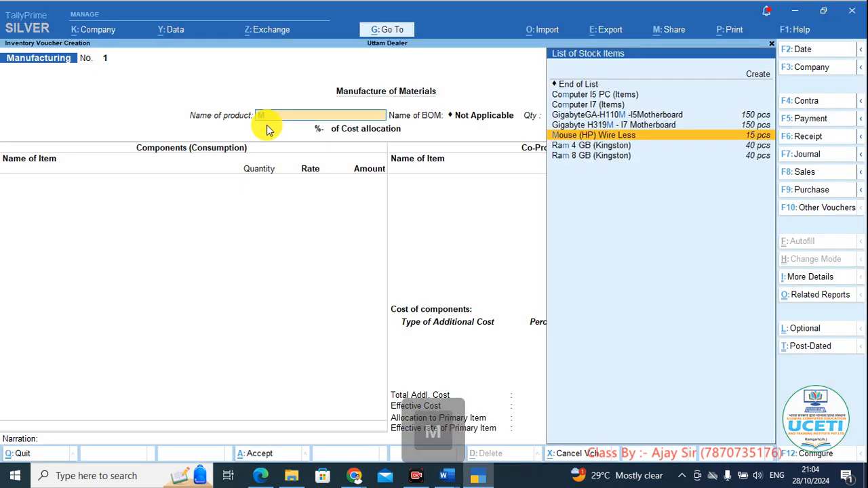
key(BackSpace)
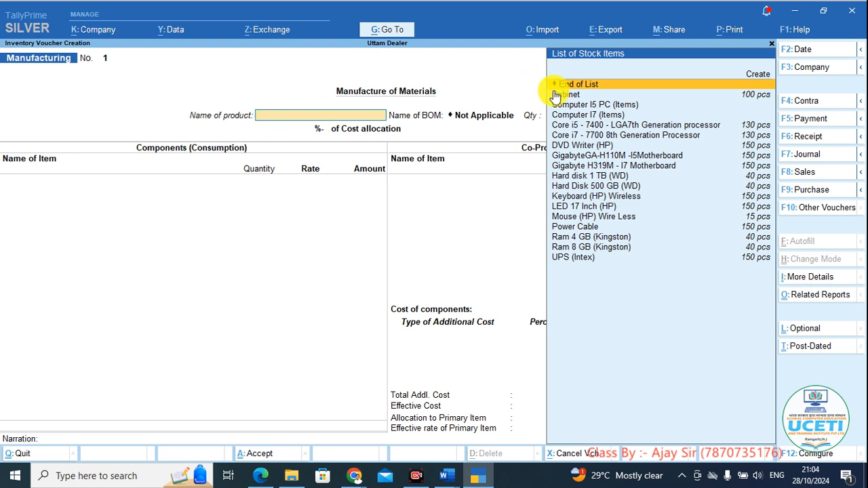
Switch to manufacturing.pdf in Edge, review the purchase quantities and the Computer I5 PC (Items) parts list, and return to TallyPrime.
click(260, 475)
scroll(232, 344, down, 3)
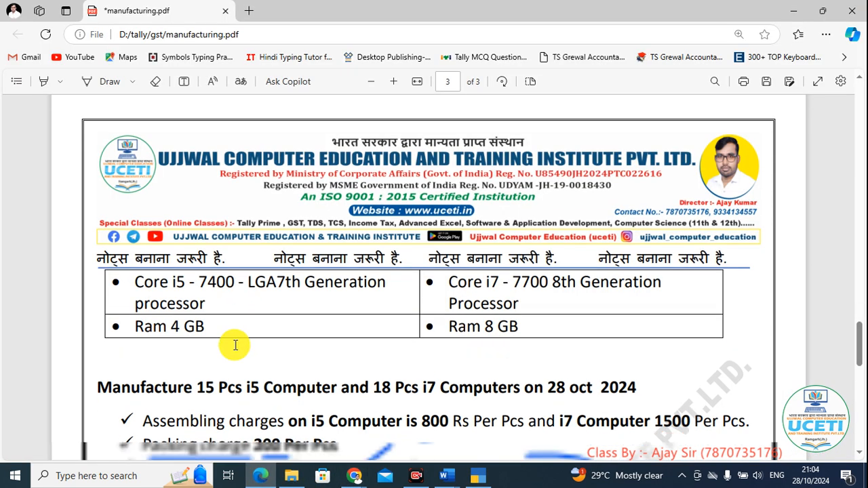
scroll(277, 353, up, 12)
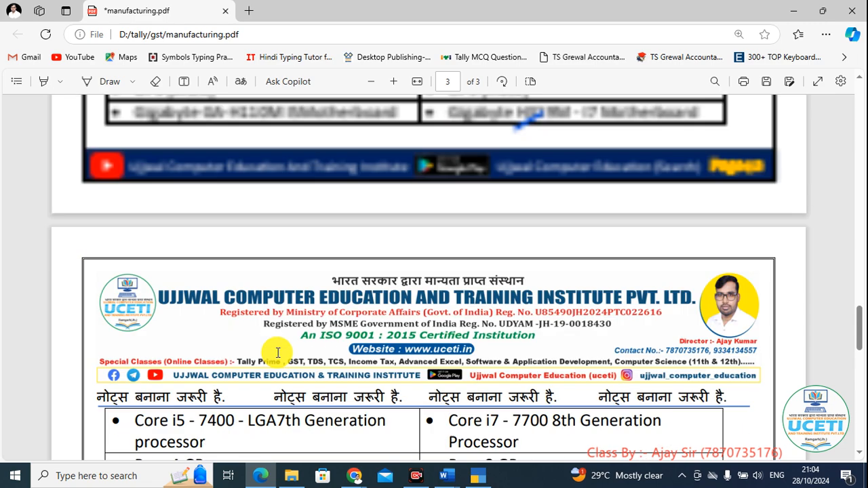
scroll(277, 353, up, 12)
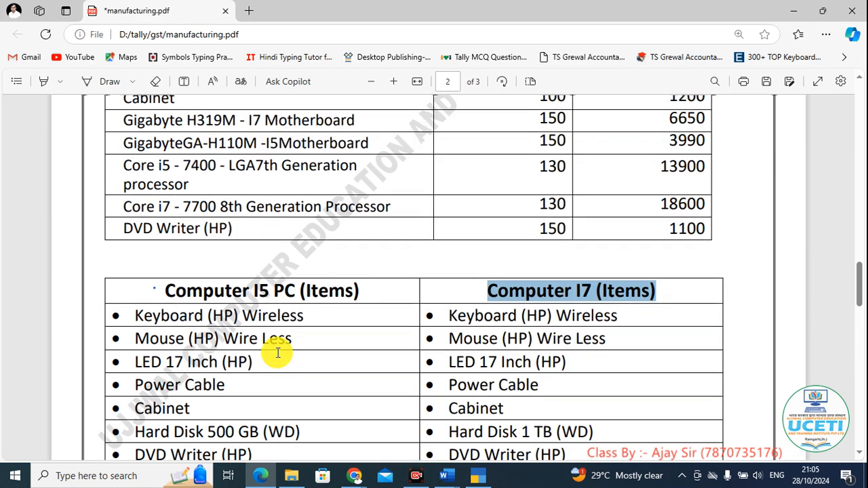
scroll(277, 352, up, 3)
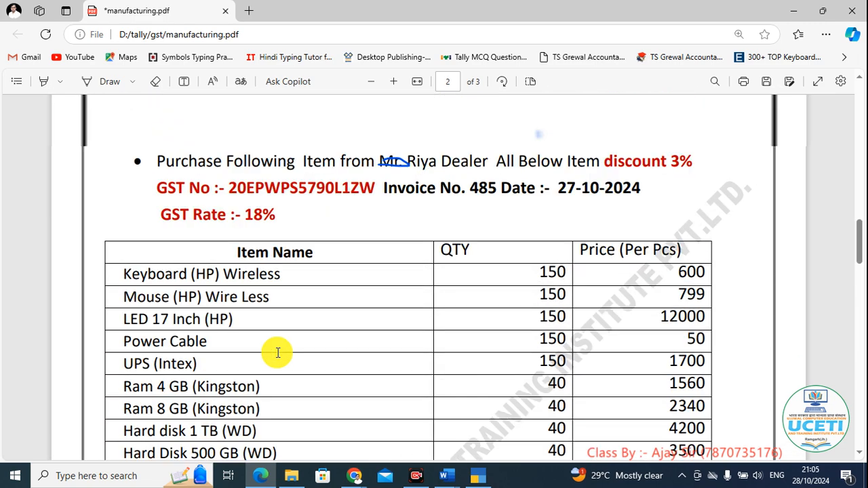
scroll(252, 337, down, 5)
scroll(252, 337, down, 15)
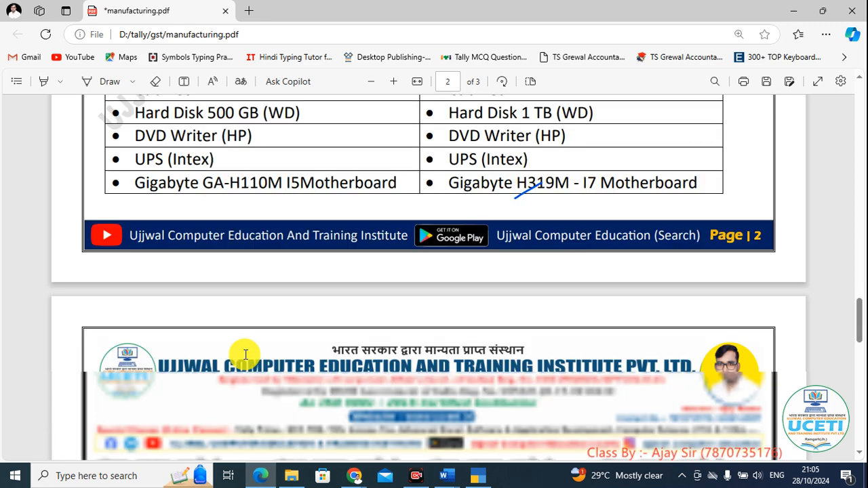
scroll(246, 354, up, 10)
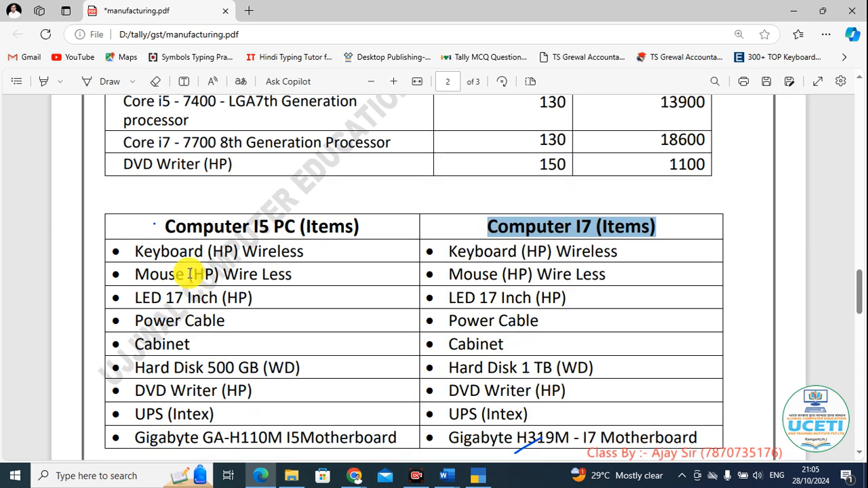
drag(161, 227, 387, 229)
key(alt+Tab)
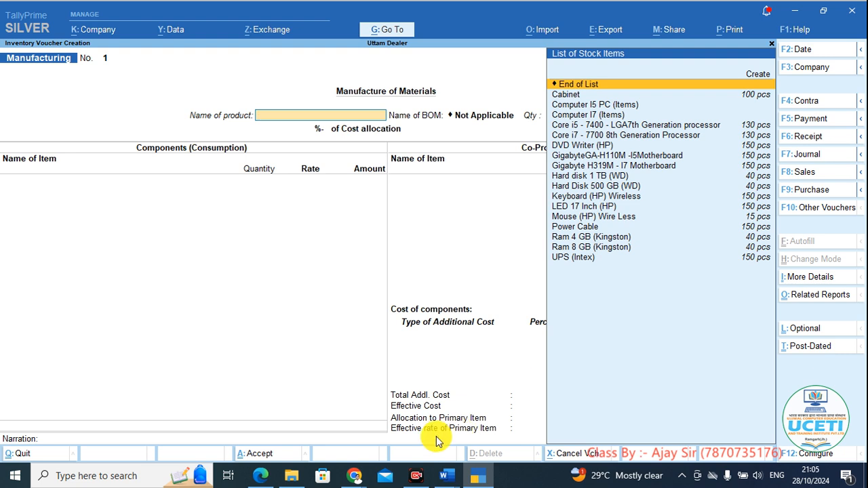
click(324, 437)
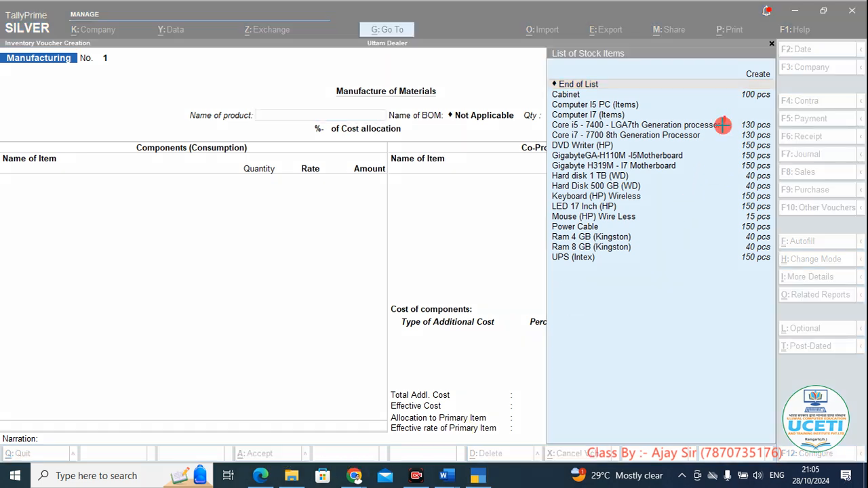
drag(717, 254, 716, 256)
key(Escape)
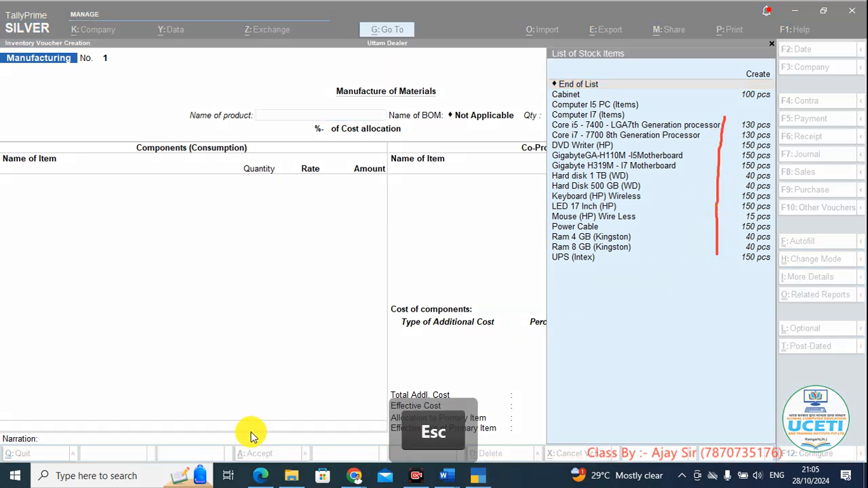
click(489, 481)
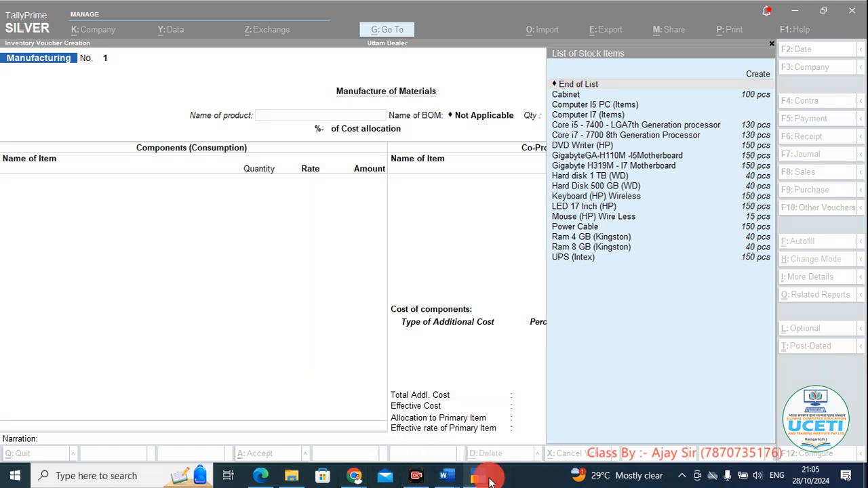
Leave the unfinished voucher and display the Stock Summary in detailed view, with every item under Computer Part.
key(Escape)
key(Escape)
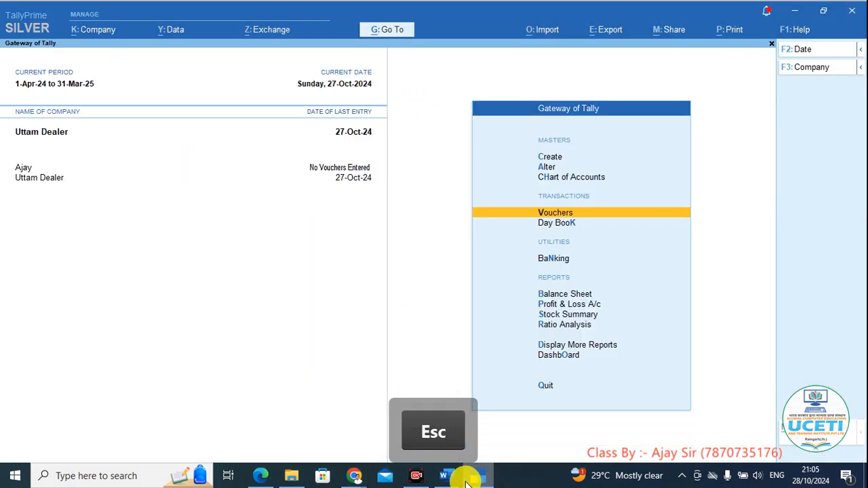
key(Down)
key(Down)
key(Down)
key(Down)
key(Down)
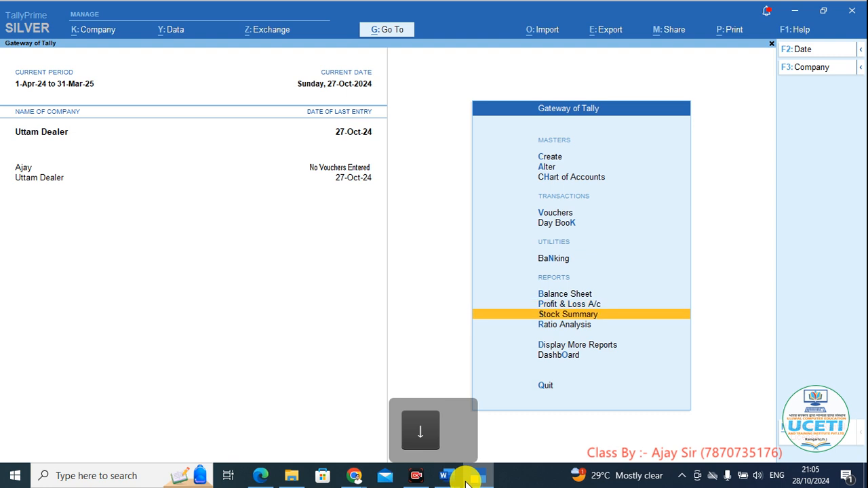
key(Return)
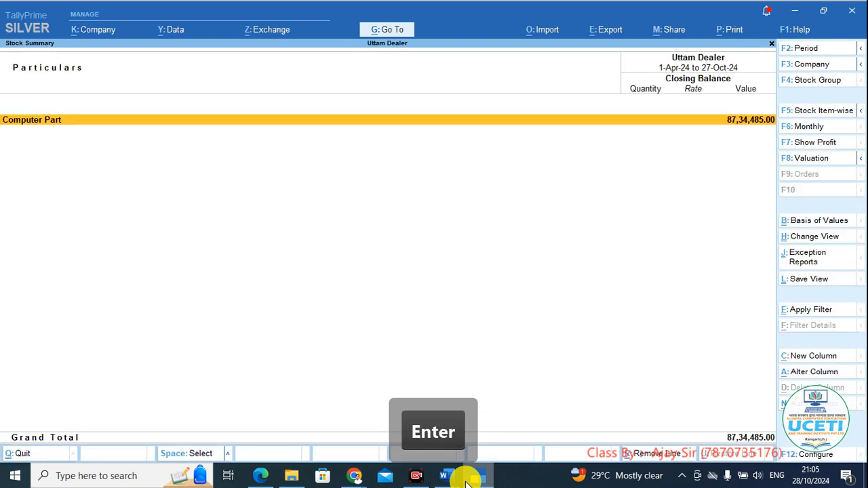
key(alt)
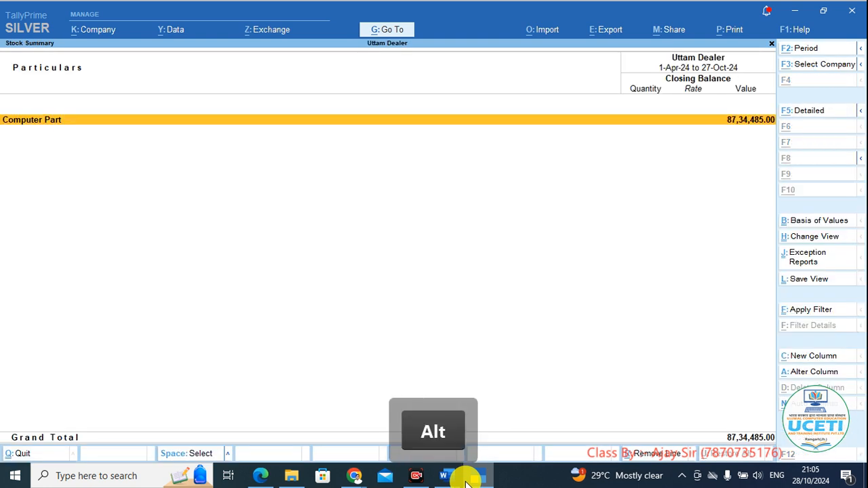
key(alt+F1)
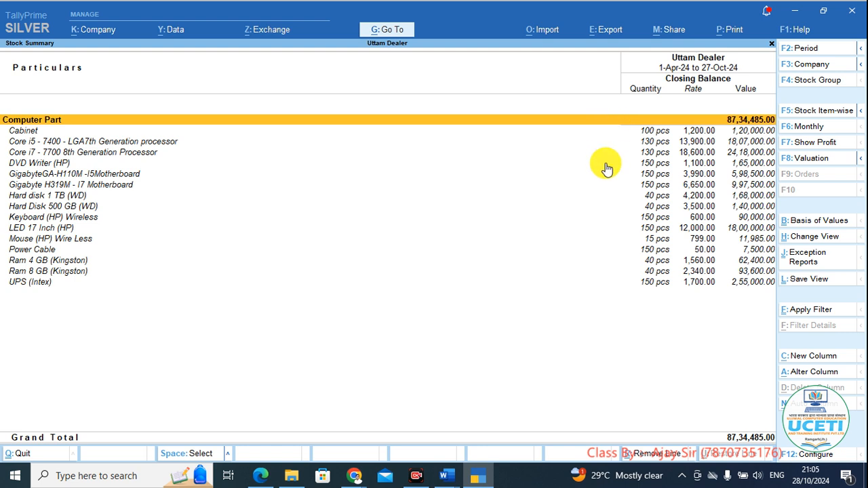
click(291, 447)
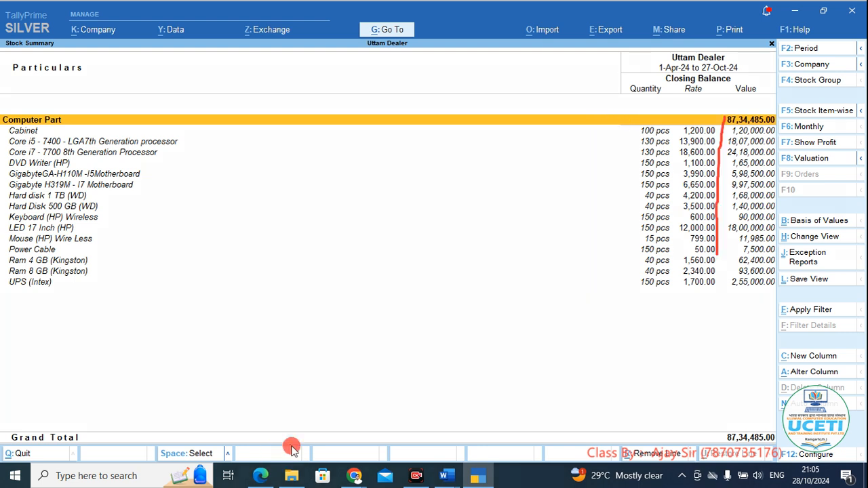
mouse_move(629, 117)
mouse_down()
mouse_move(620, 150)
mouse_move(710, 325)
mouse_move(807, 229)
mouse_move(742, 102)
mouse_move(630, 119)
mouse_up()
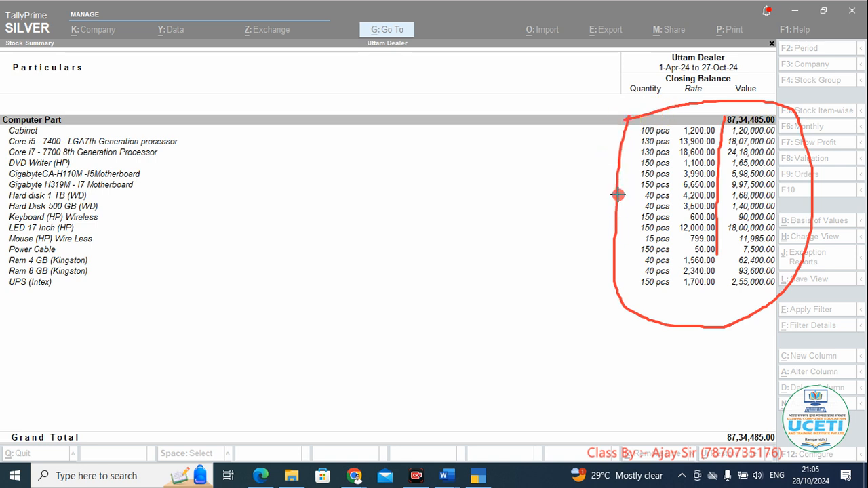
mouse_move(617, 195)
mouse_down()
mouse_move(519, 245)
mouse_move(502, 279)
mouse_up()
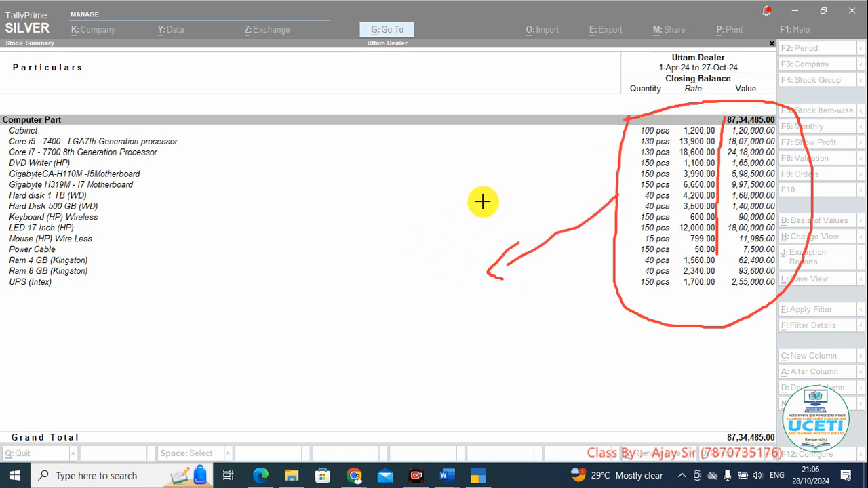
mouse_move(467, 184)
mouse_down()
mouse_move(500, 183)
mouse_move(529, 155)
mouse_move(541, 213)
mouse_move(593, 190)
mouse_up()
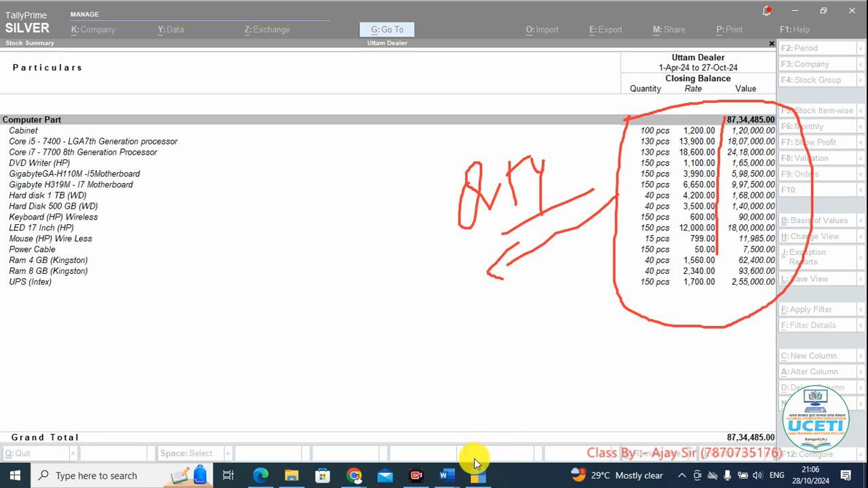
click(477, 464)
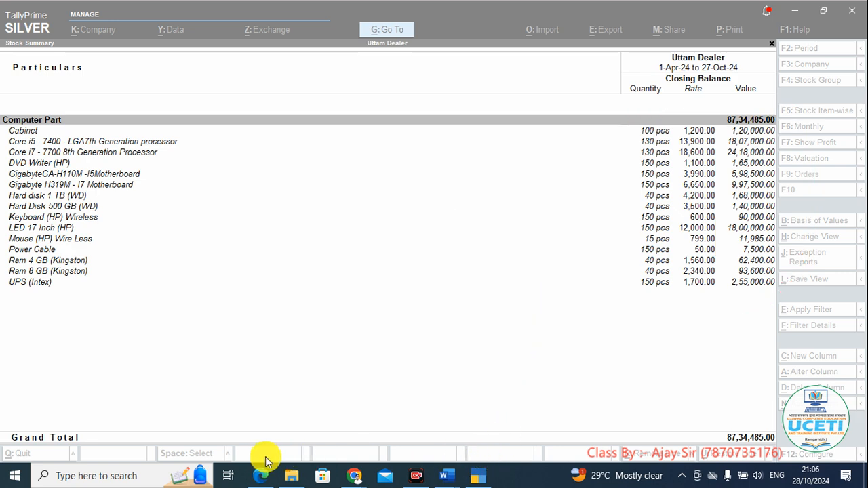
click(298, 438)
click(395, 239)
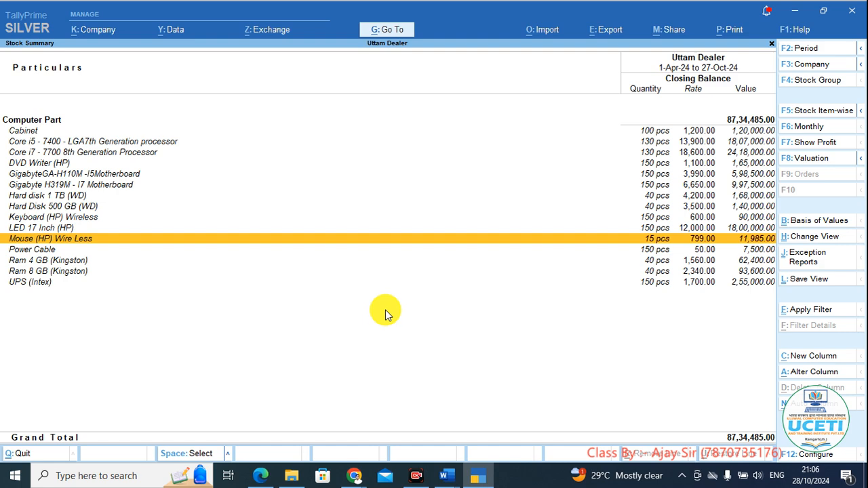
Return to Gateway of Tally and start a new voucher of the Manufacturing inventory type.
key(Escape)
key(Up)
key(Up)
key(Up)
key(Up)
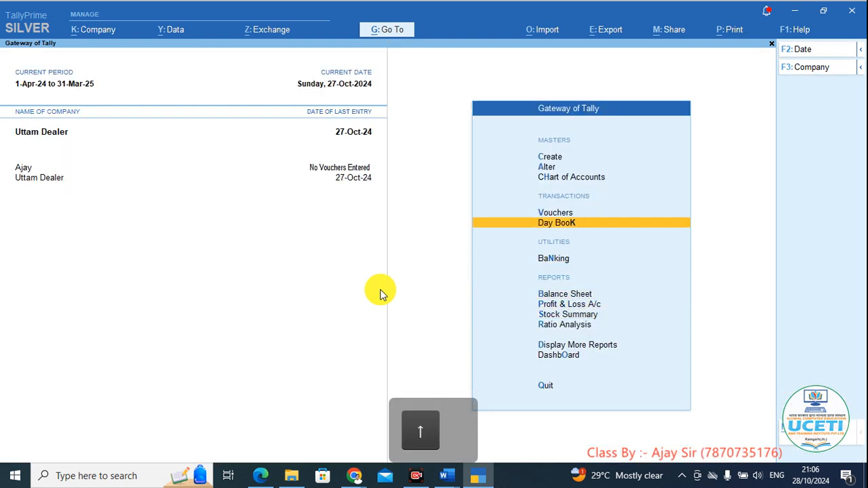
key(Up)
key(Return)
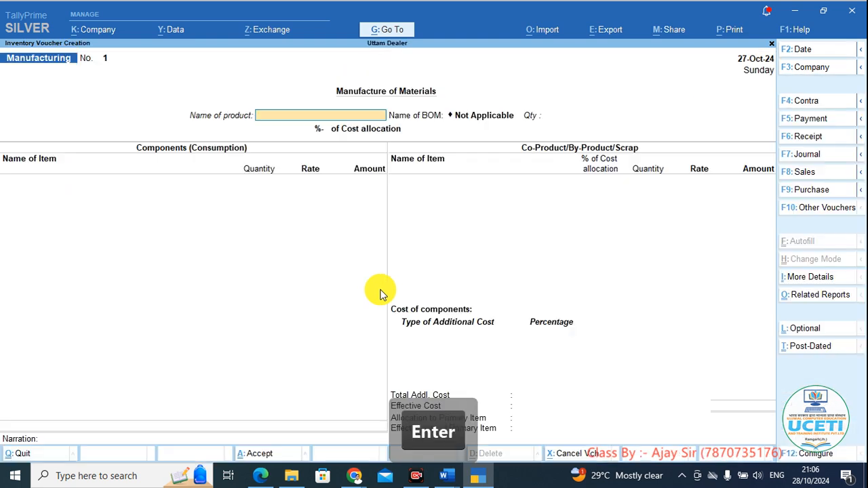
click(824, 207)
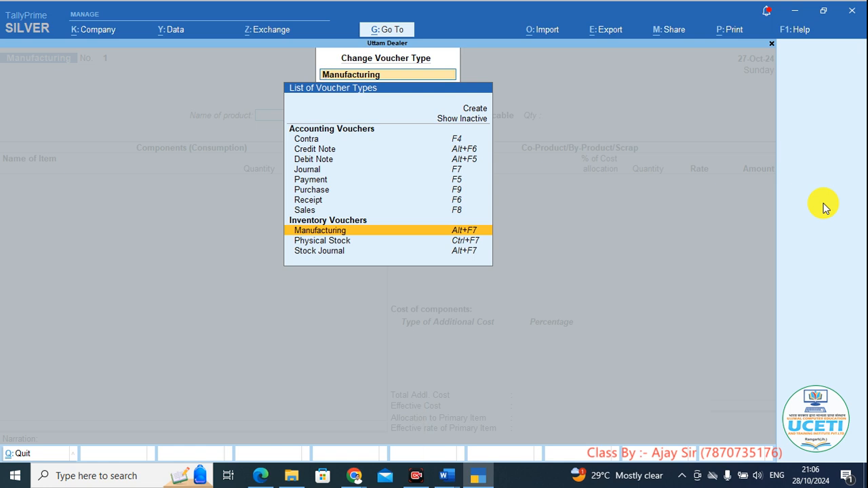
key(Down)
key(Up)
key(Return)
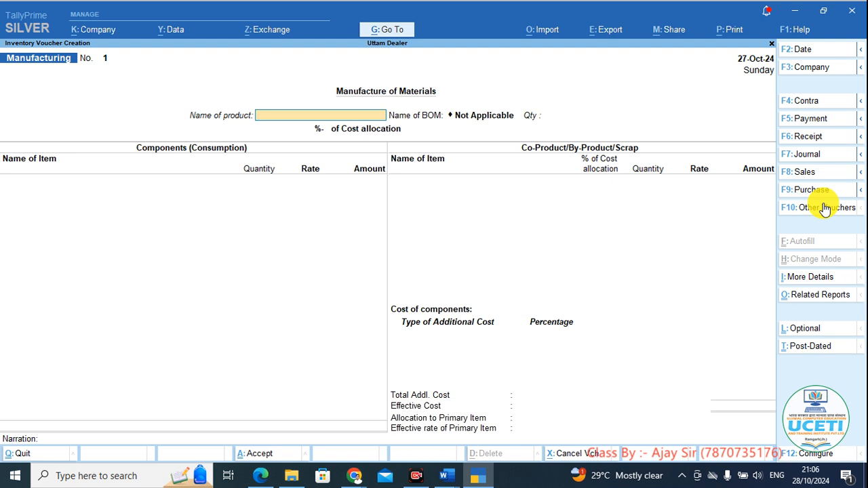
Choose Computer I5 PC (Items) as the product to manufacture, with its bill of materials.
text(Com)
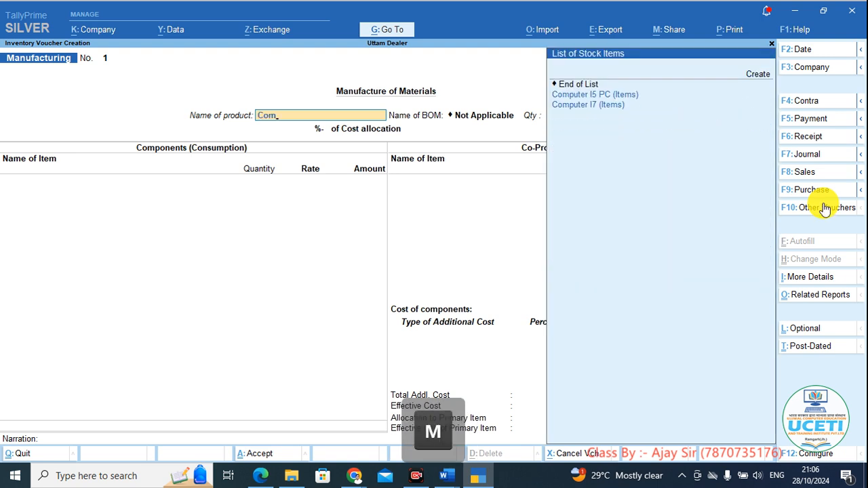
key(Down)
key(Up)
key(Return)
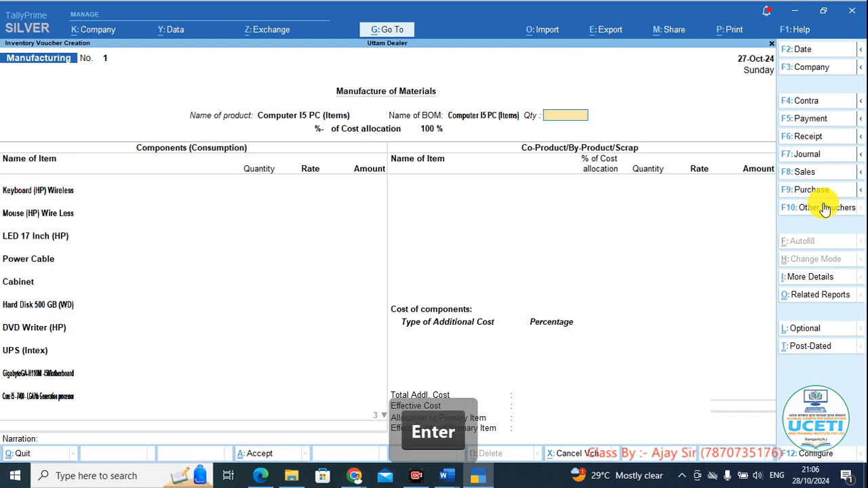
Look up the i5 manufacturing quantity in manufacturing.pdf in Edge, then return to TallyPrime and set the product quantity to 15 pcs.
key(alt+Tab)
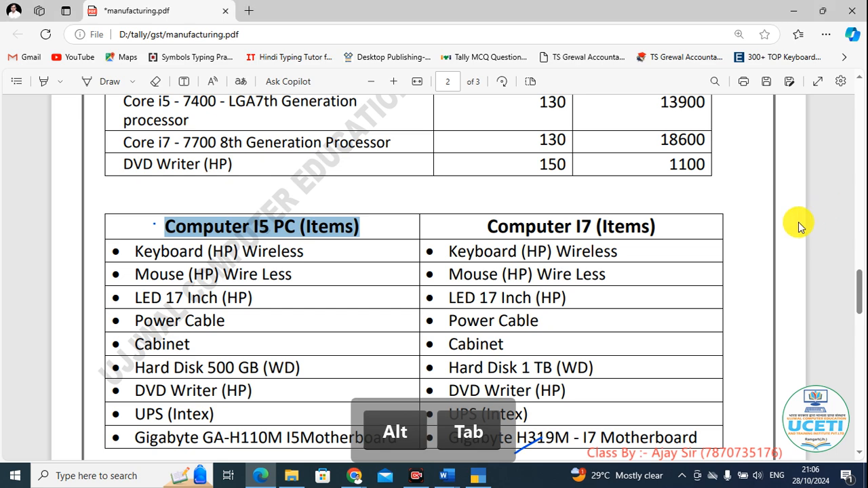
scroll(291, 298, down, 2)
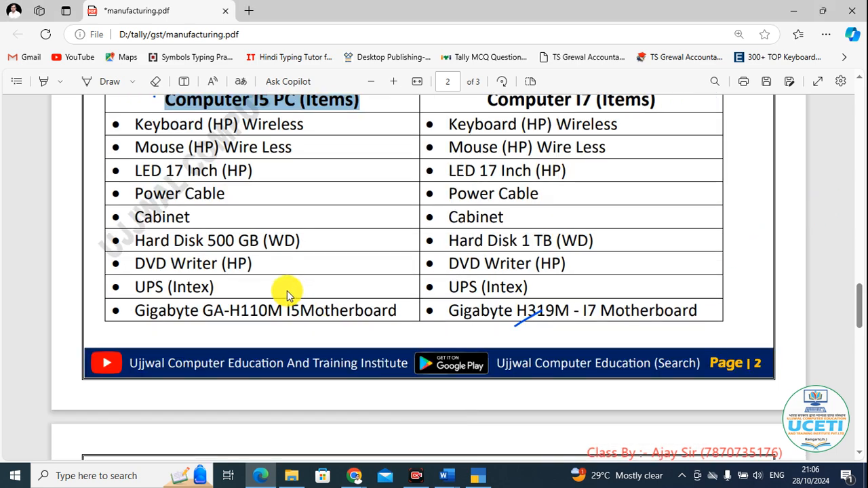
scroll(287, 296, down, 5)
scroll(288, 303, down, 2)
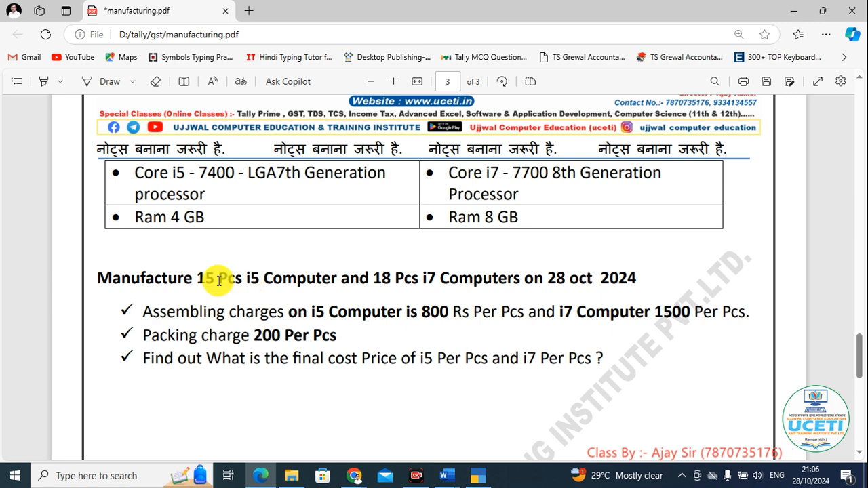
drag(196, 278, 219, 280)
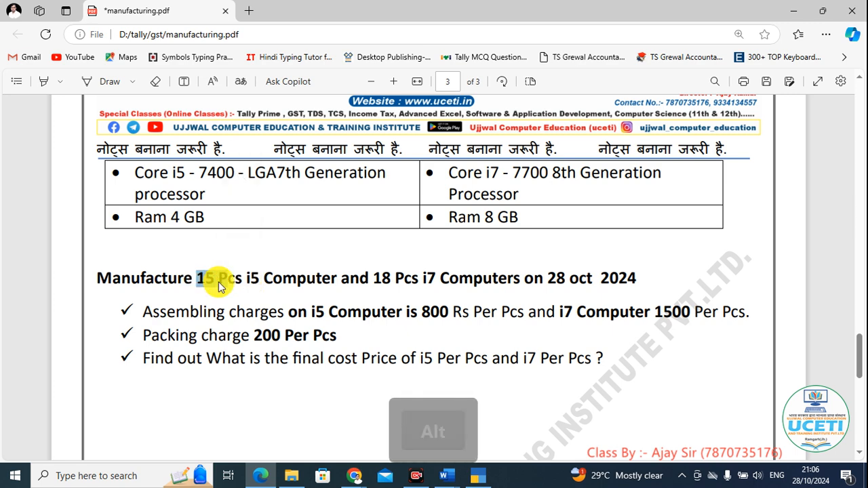
key(alt+Tab)
text(15)
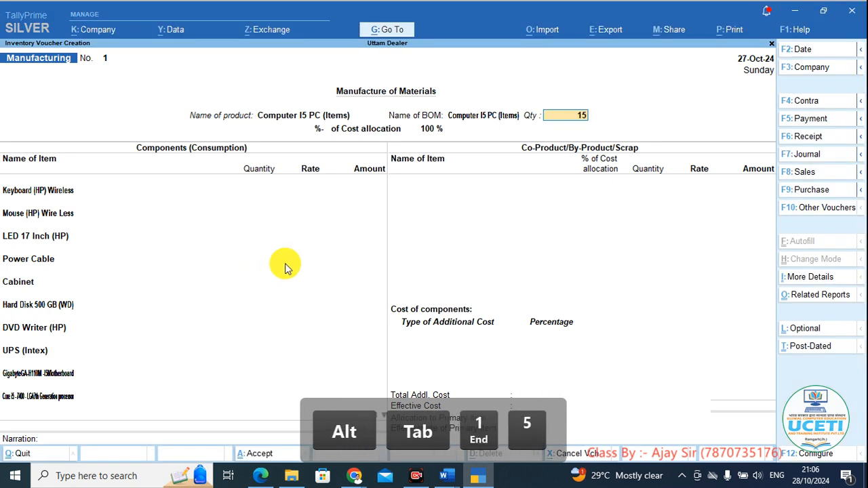
key(Return)
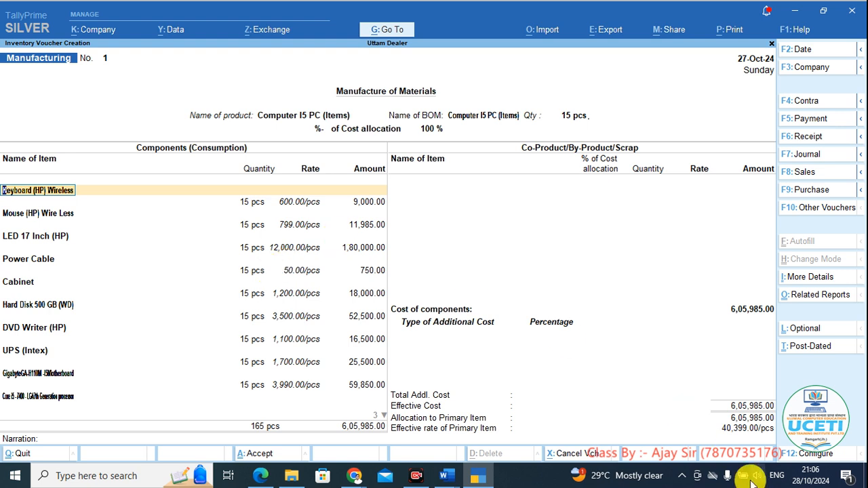
click(654, 435)
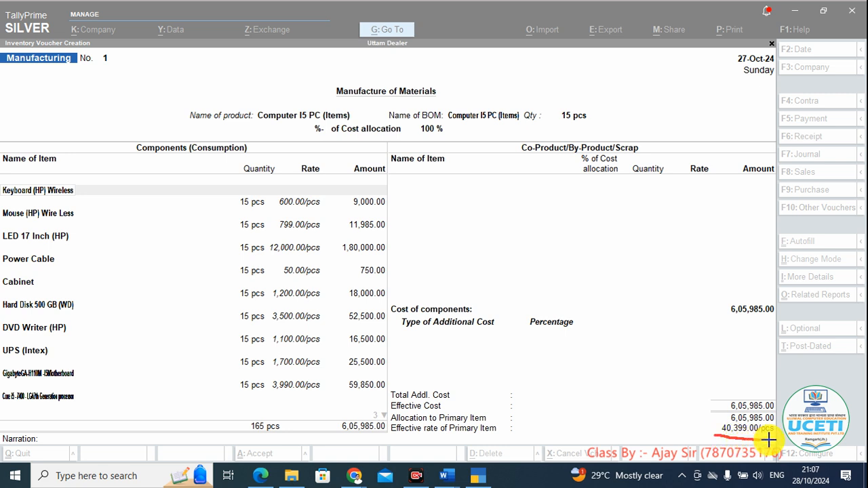
drag(116, 190, 113, 400)
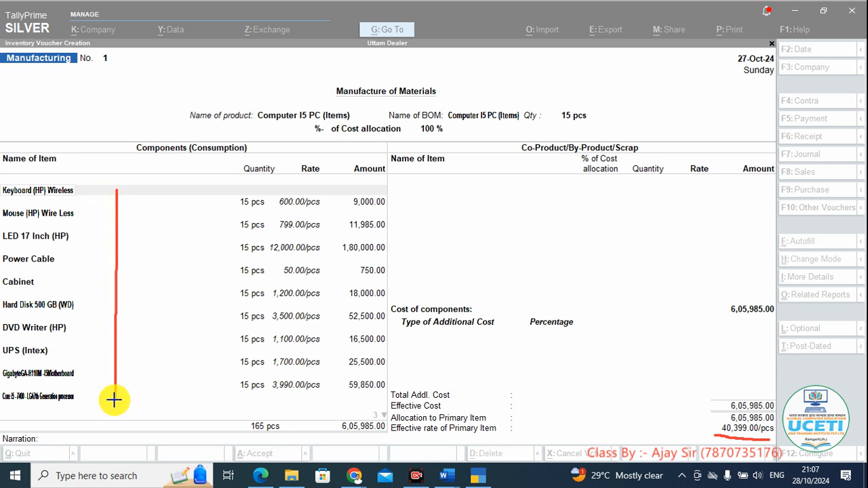
mouse_move(240, 196)
mouse_down()
mouse_move(197, 321)
mouse_move(198, 384)
mouse_up()
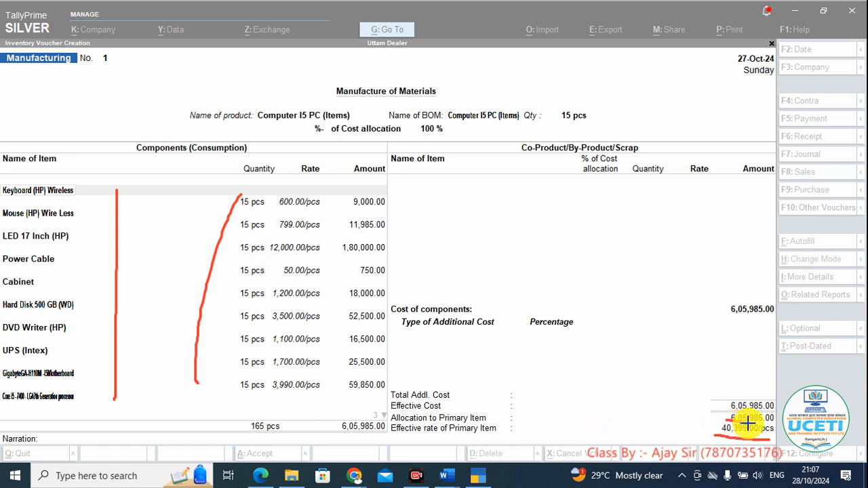
drag(771, 412, 728, 432)
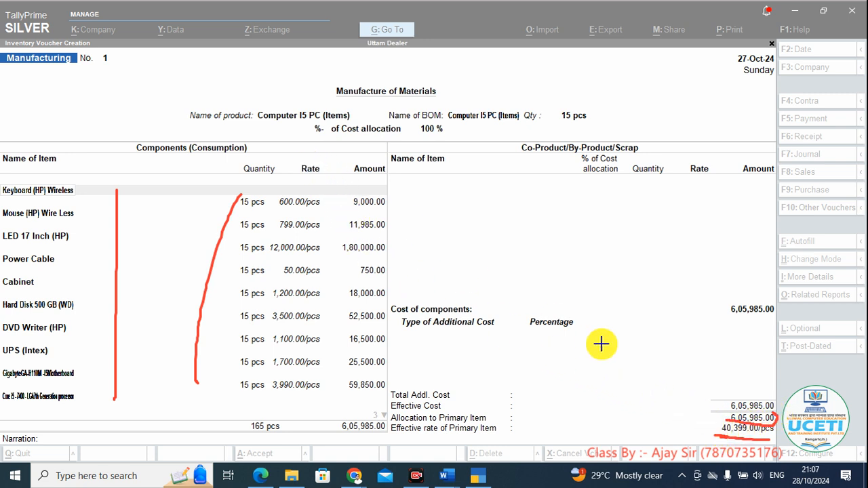
right_click(416, 169)
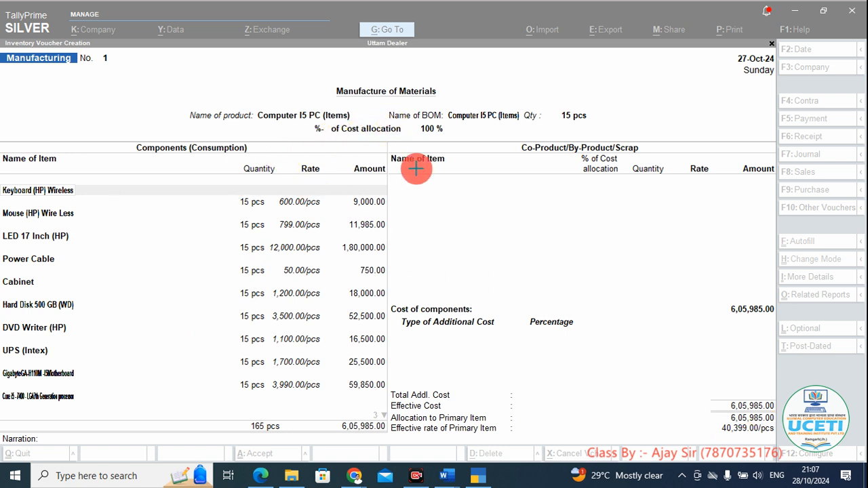
drag(721, 437, 743, 440)
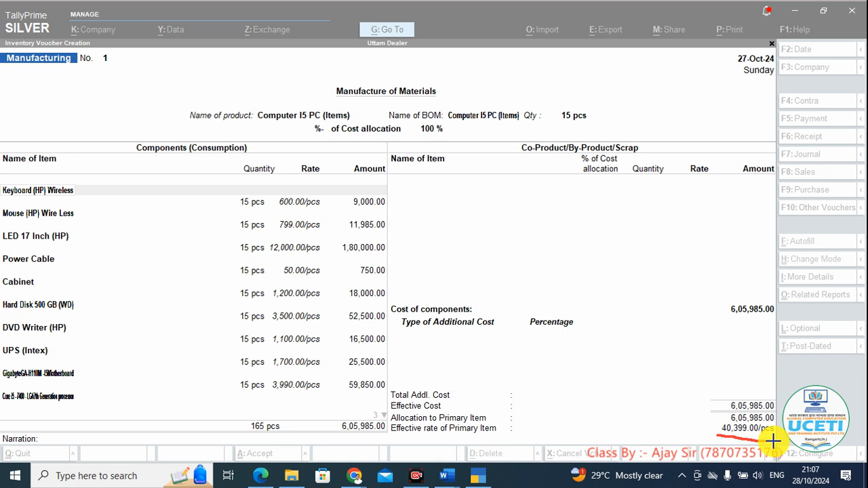
drag(773, 426, 775, 419)
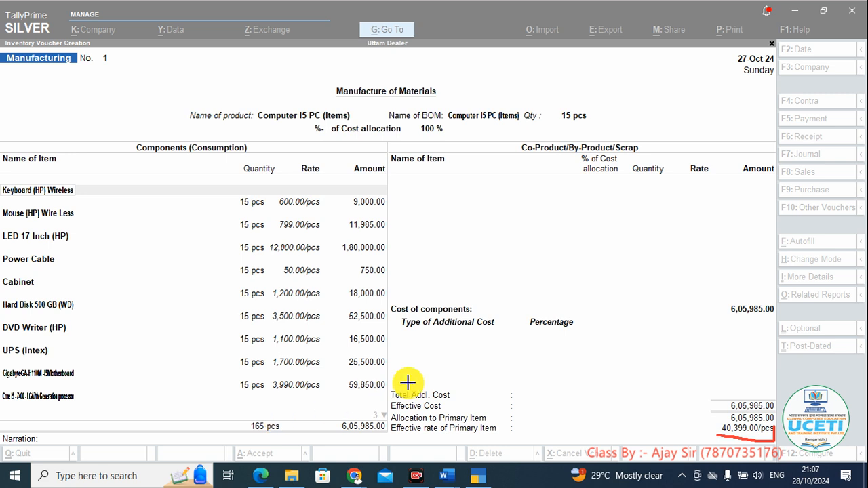
mouse_move(412, 332)
mouse_down()
mouse_move(544, 343)
mouse_move(604, 321)
mouse_move(489, 265)
mouse_move(394, 294)
mouse_move(422, 343)
mouse_up()
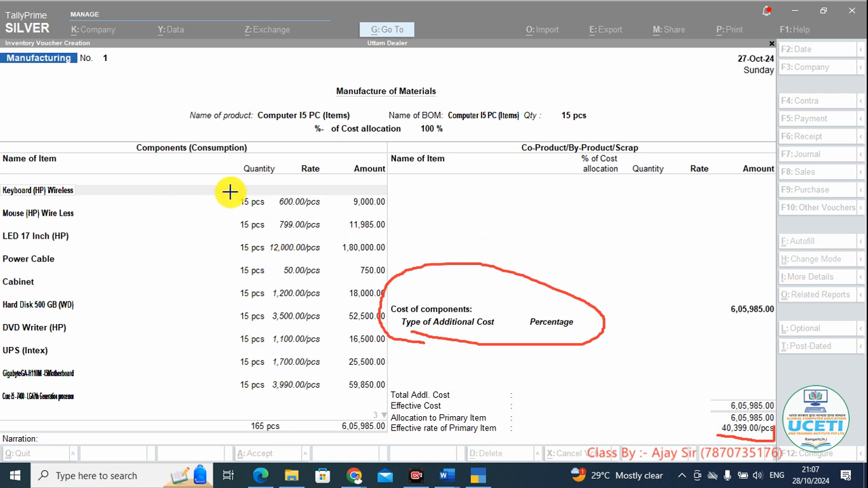
mouse_move(232, 192)
mouse_down()
mouse_move(224, 391)
mouse_move(274, 406)
mouse_move(390, 393)
mouse_move(394, 280)
mouse_move(360, 199)
mouse_up()
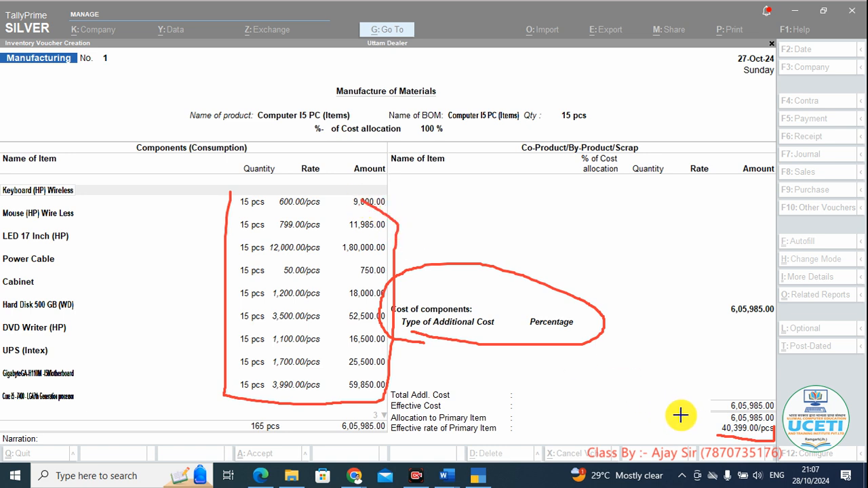
mouse_move(524, 338)
mouse_down()
mouse_move(542, 368)
mouse_move(700, 426)
mouse_move(694, 436)
mouse_up()
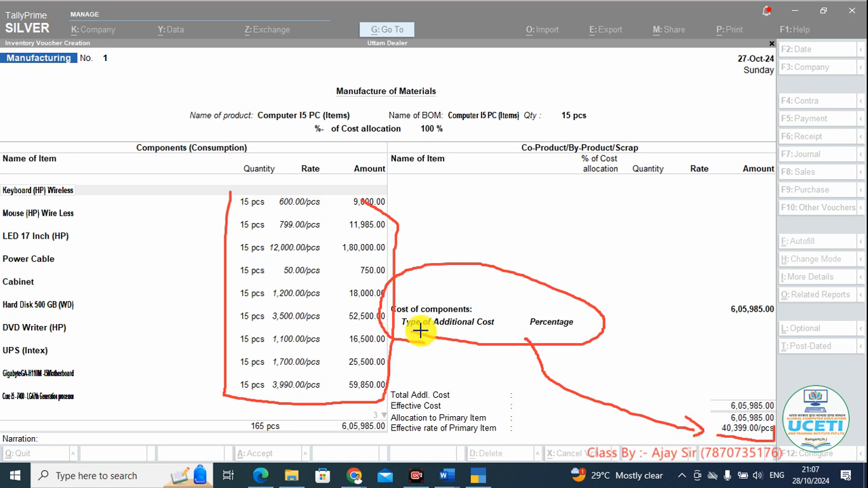
drag(419, 327, 526, 326)
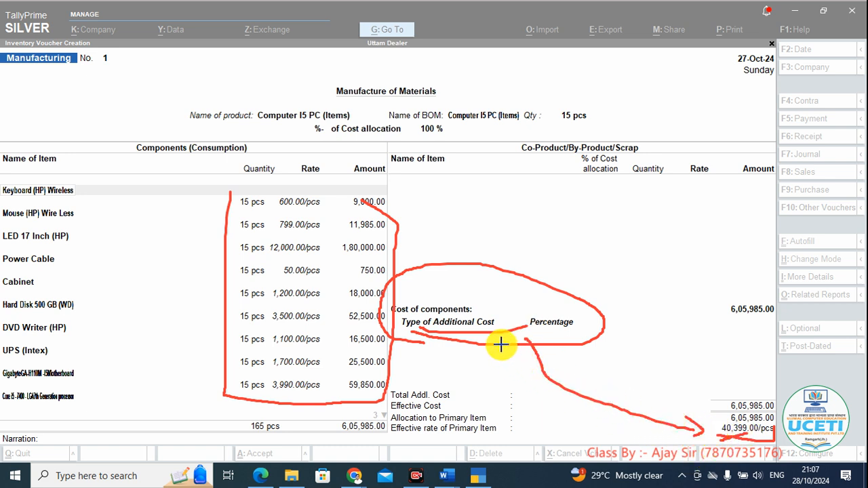
mouse_move(500, 343)
mouse_down()
mouse_move(560, 369)
mouse_move(676, 443)
mouse_move(744, 454)
mouse_up()
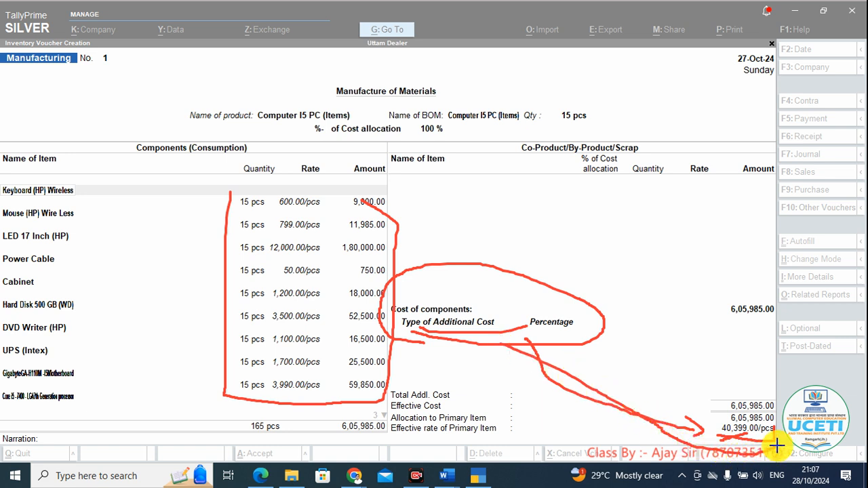
drag(779, 419, 696, 418)
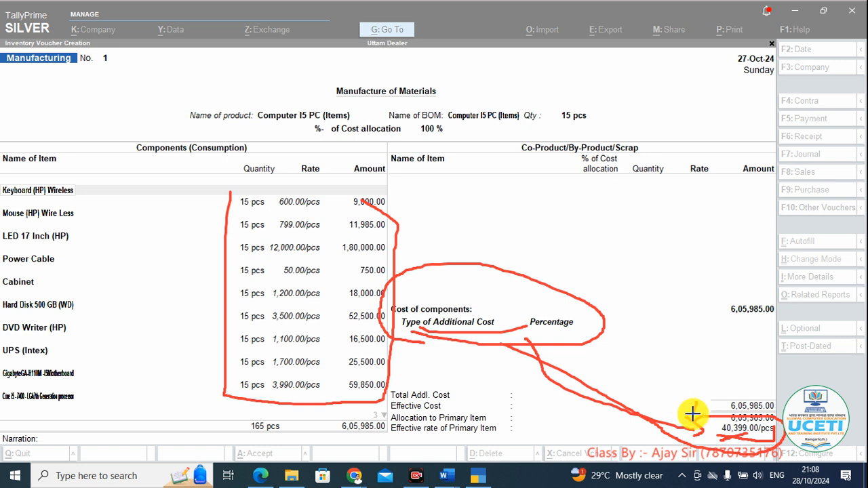
drag(692, 413, 710, 429)
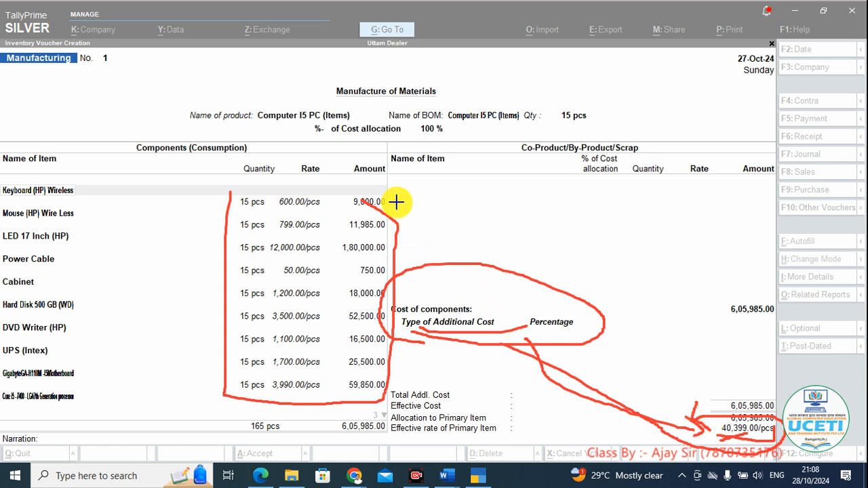
click(392, 123)
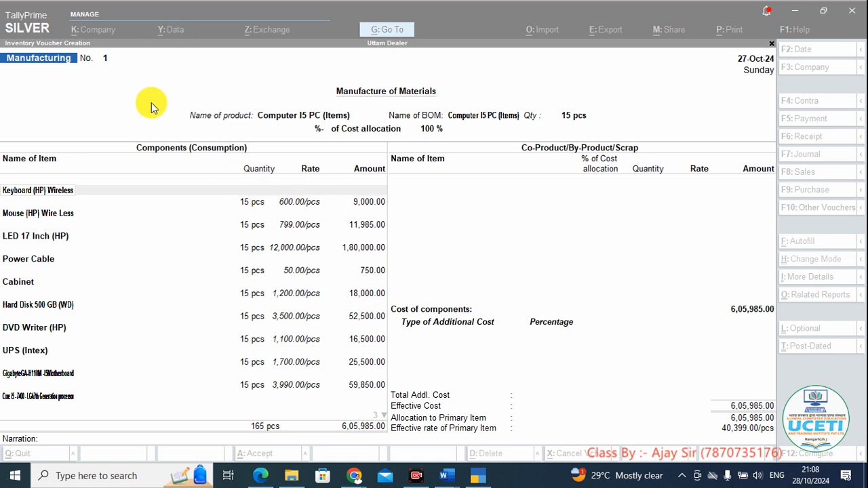
End the voucher's co-product list without entries and move on to the types of additional cost.
click(471, 257)
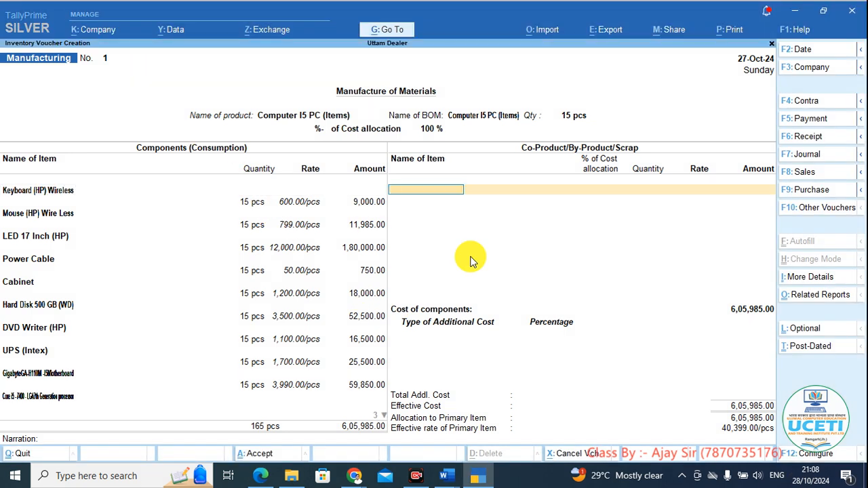
key(Return)
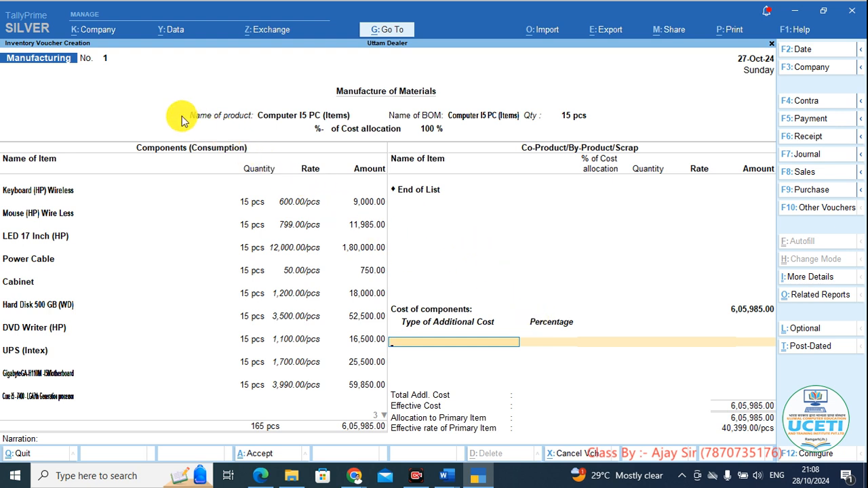
key(ctrl+2)
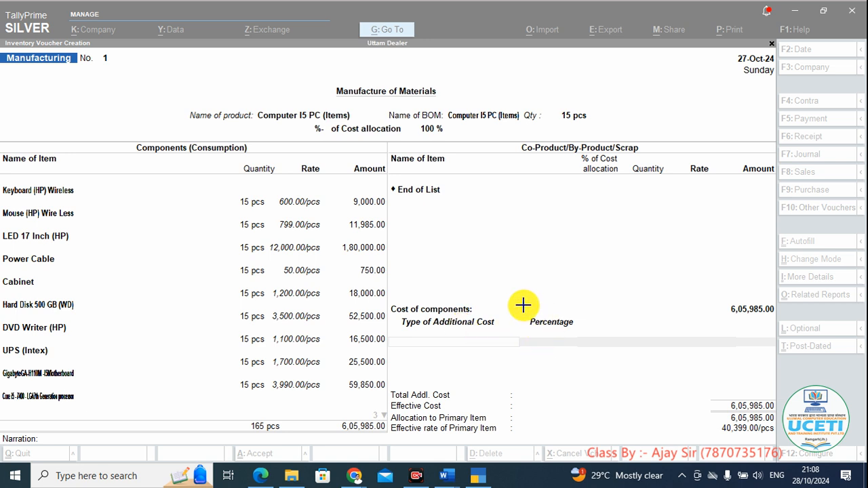
mouse_move(522, 305)
mouse_down()
mouse_move(610, 314)
mouse_move(579, 288)
mouse_up()
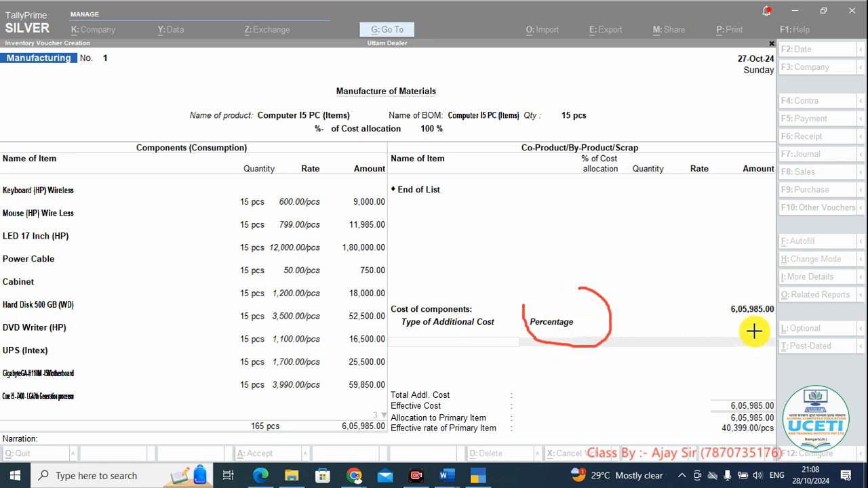
drag(743, 323, 768, 323)
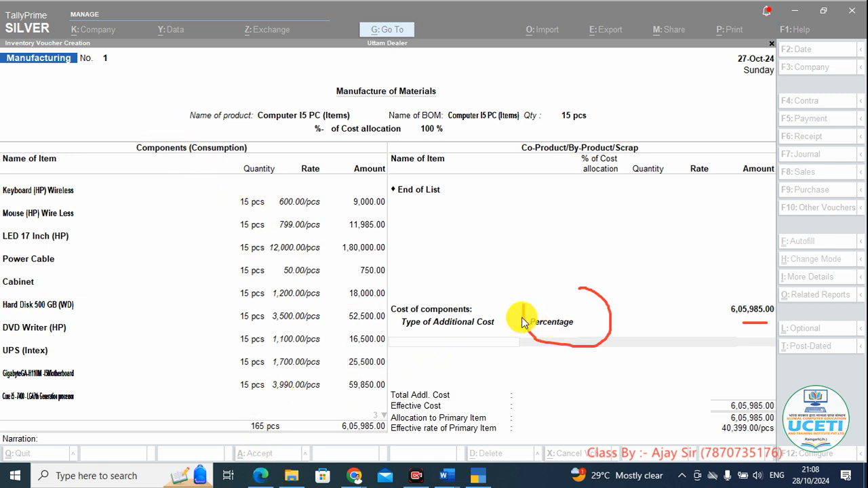
key(Escape)
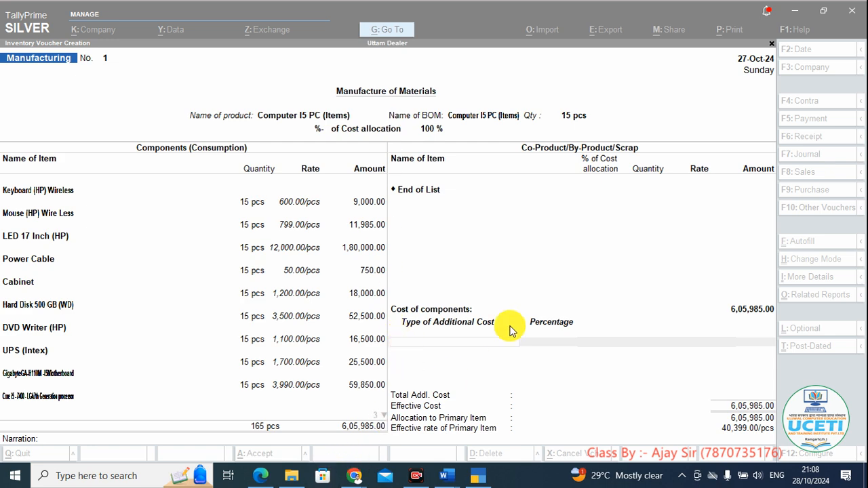
Check the assembling charges in manufacturing.pdf in Edge, then return to the additional cost entry of the TallyPrime voucher, leaving the co-product list empty.
click(446, 345)
click(268, 479)
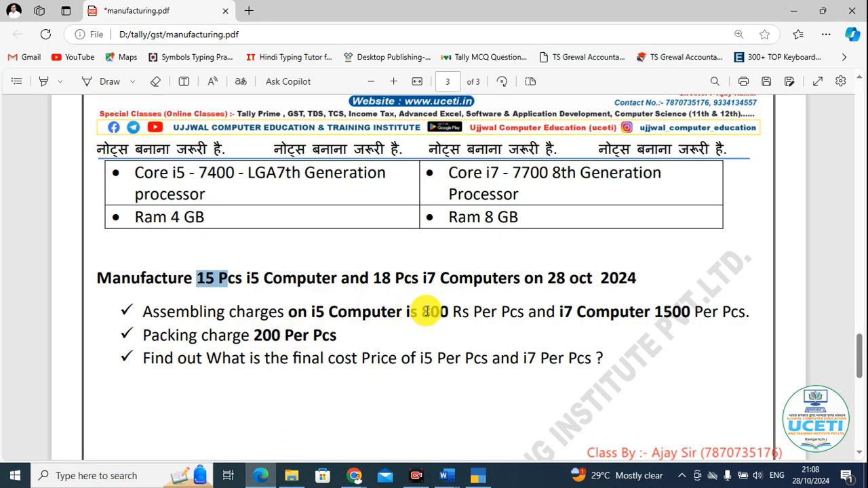
click(478, 476)
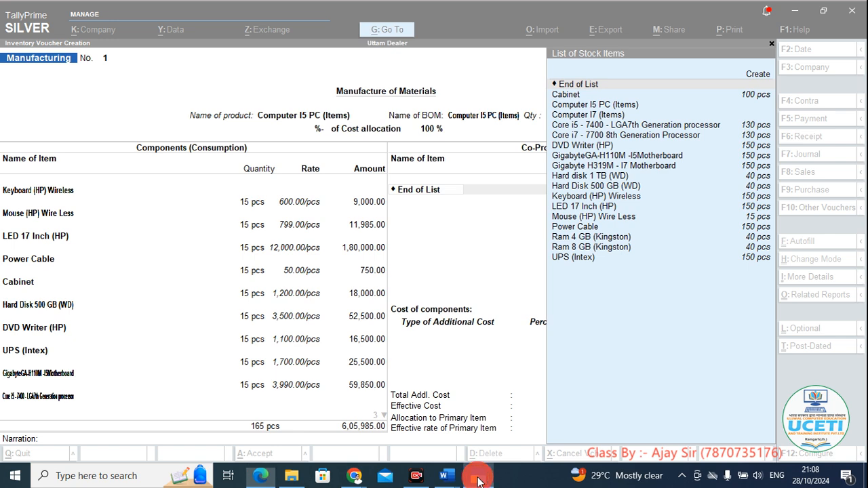
key(Return)
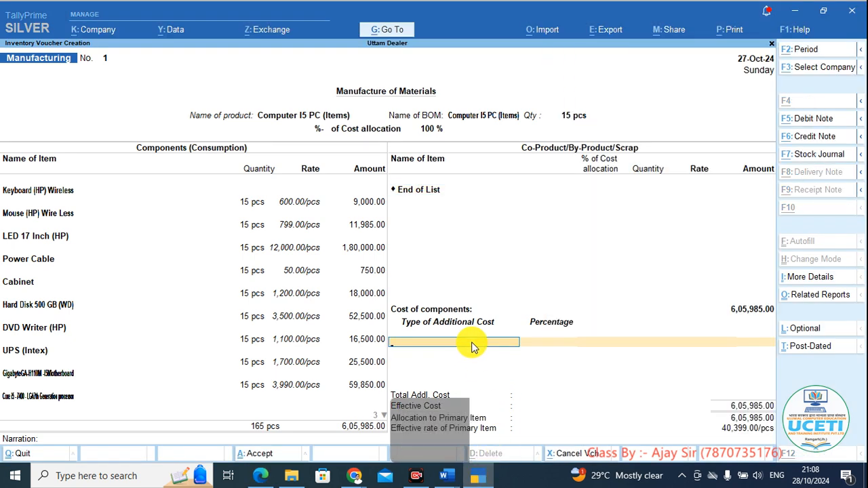
Create an additional cost ledger named Assembling charges under Indirect Expenses, copying its name from manufacturing.pdf in Edge.
key(alt+c)
key(alt+Tab)
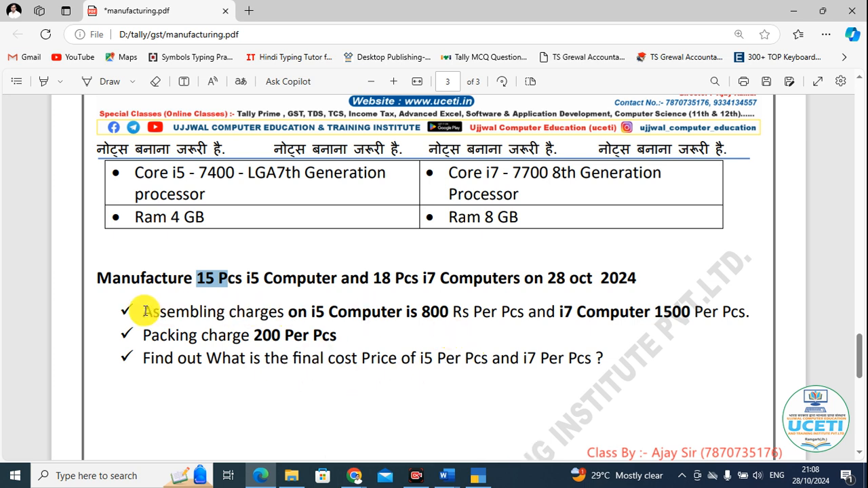
drag(143, 311, 279, 311)
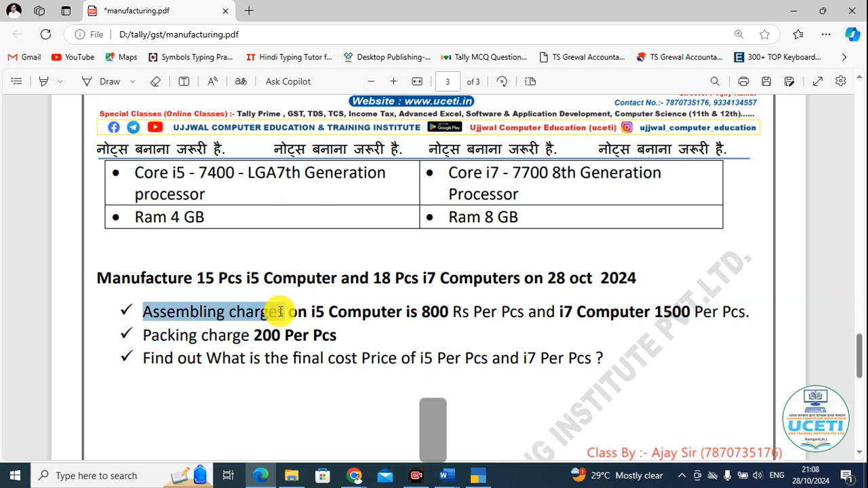
key(ctrl+c)
key(alt+Tab)
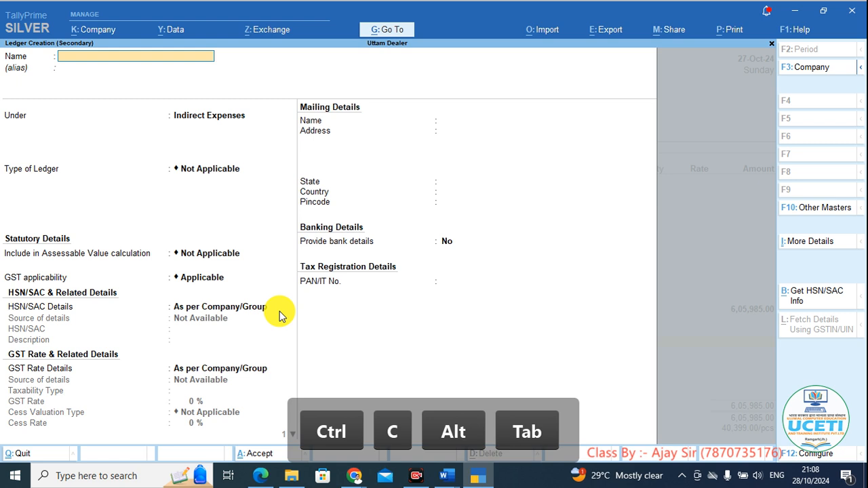
key(ctrl+alt+v)
key(Return)
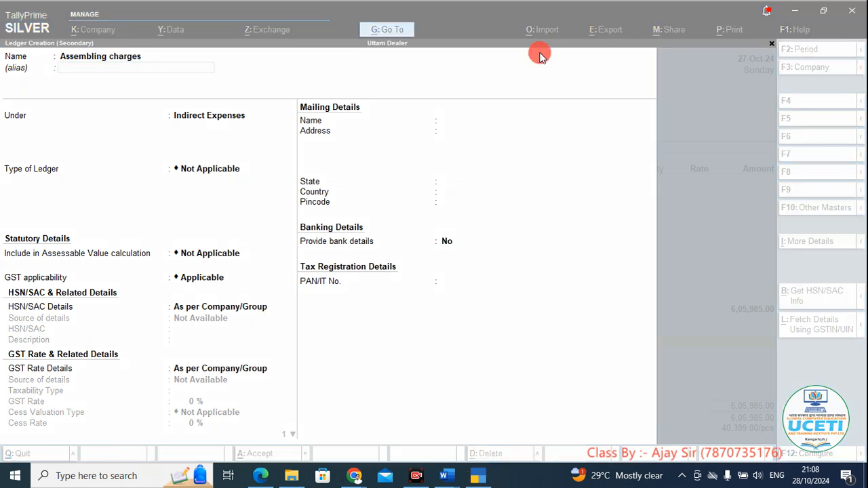
key(Return)
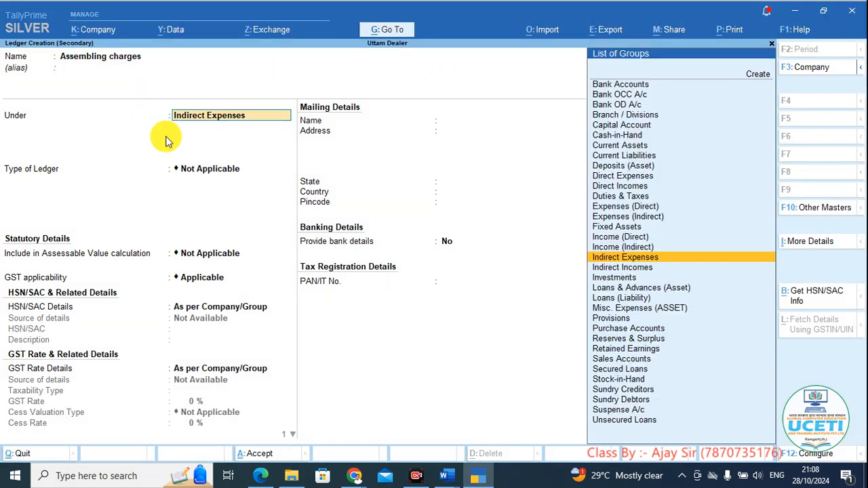
key(ctrl+a)
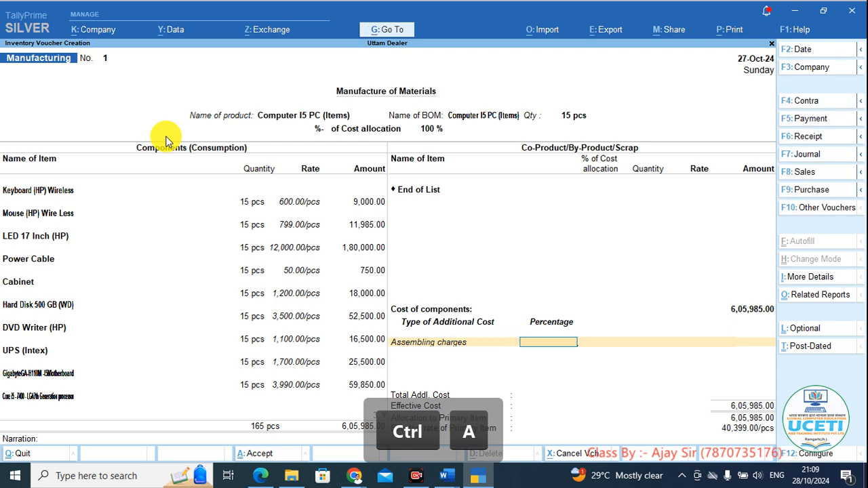
Leave the Assembling charges percentage blank, check the i5 rate in manufacturing.pdf in Edge, and enter 800 as the amount in TallyPrime.
key(Return)
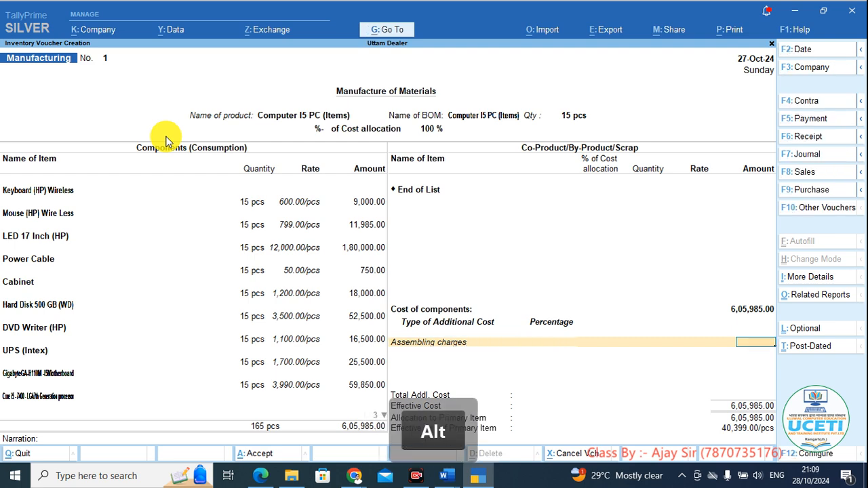
key(alt+Tab)
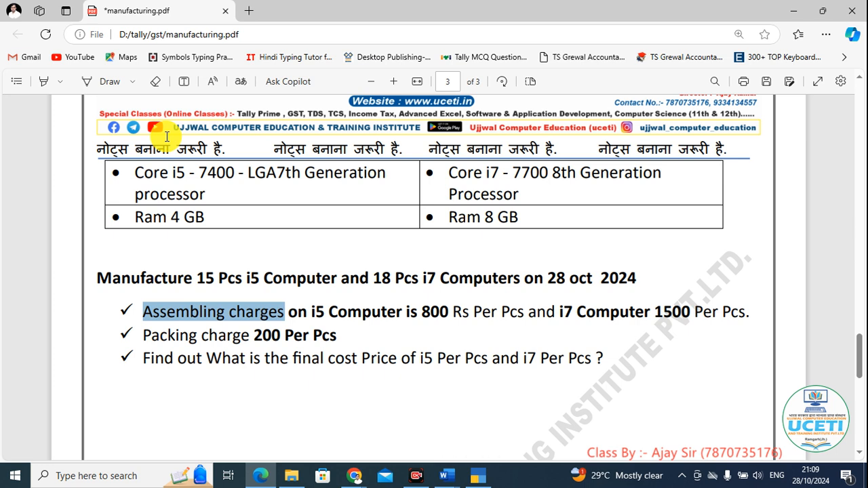
key(alt+Tab)
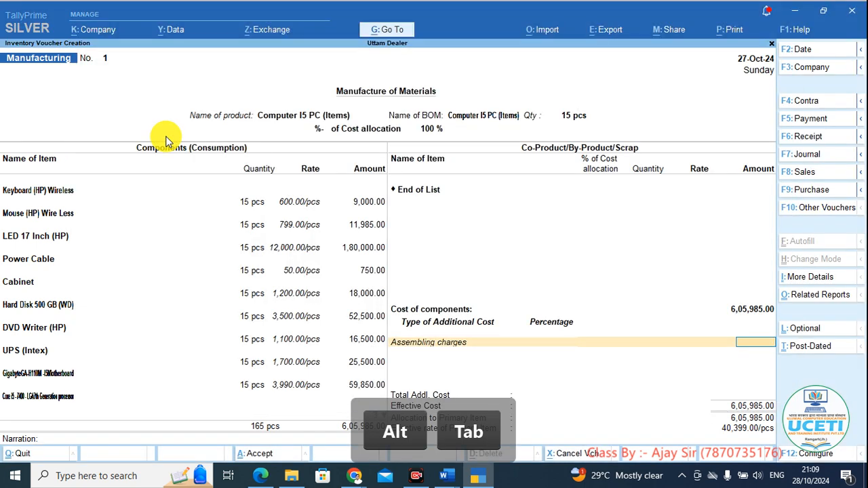
text(800)
key(Return)
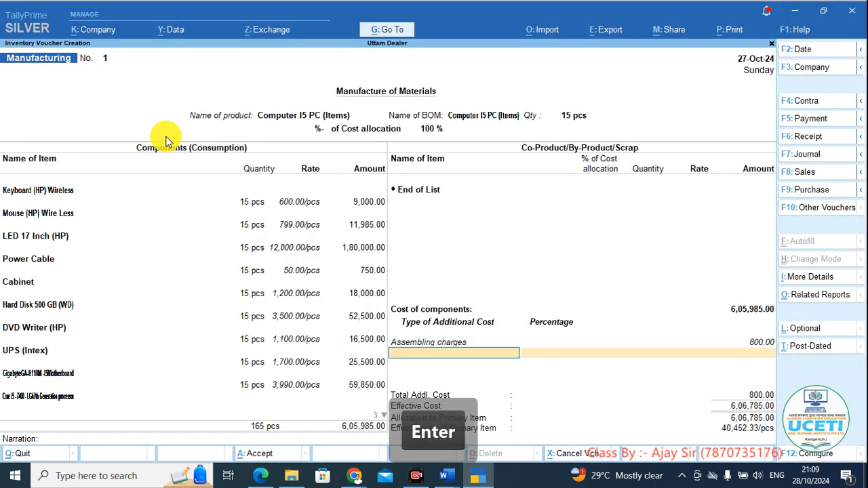
Recheck the per-piece assembling charge in manufacturing.pdf in Edge, then set the Assembling charges amount in TallyPrime to 12000.
key(BackSpace)
key(alt+Tab)
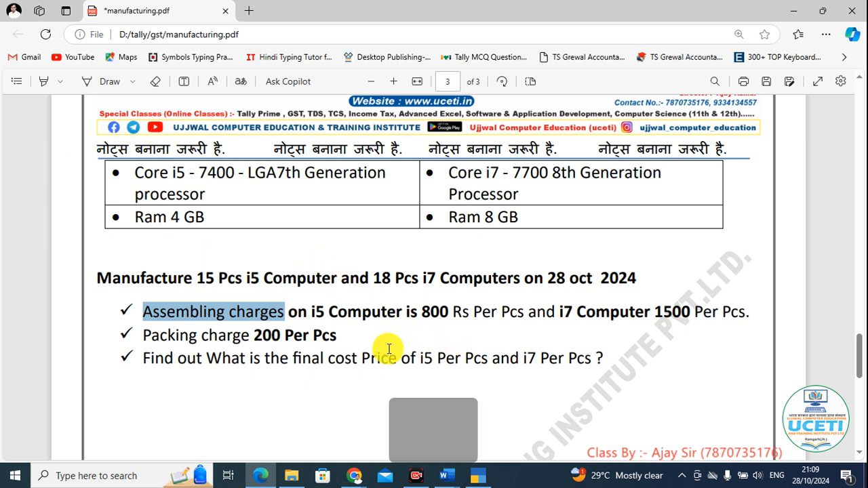
key(alt+Tab)
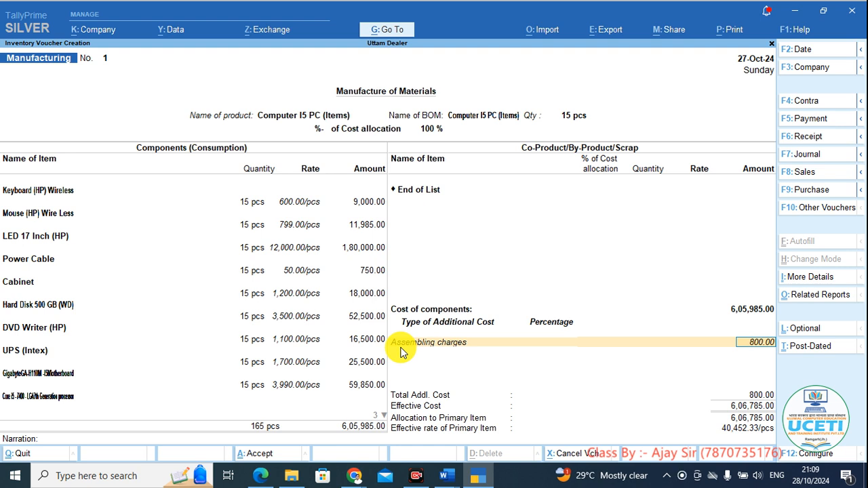
key(End)
text(1)
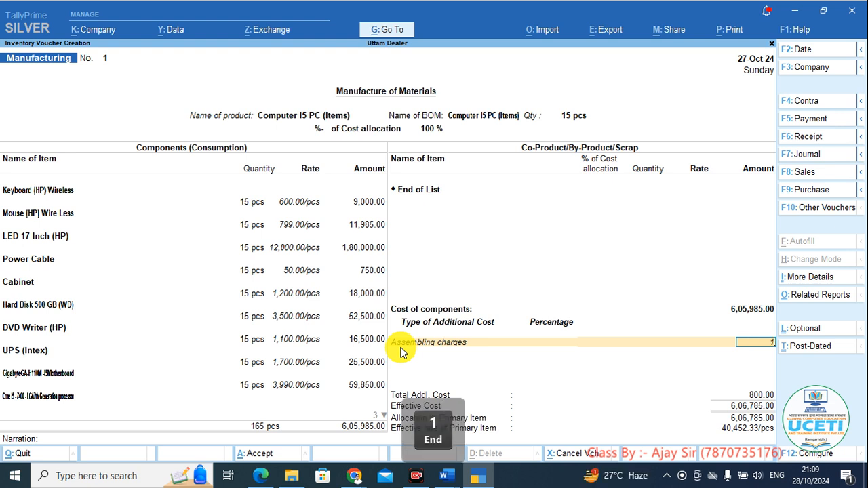
text(2)
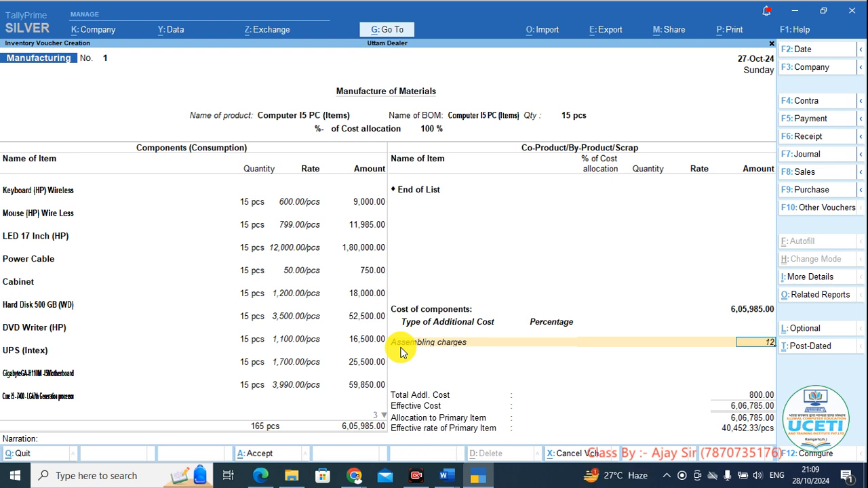
key(BackSpace)
text(2)
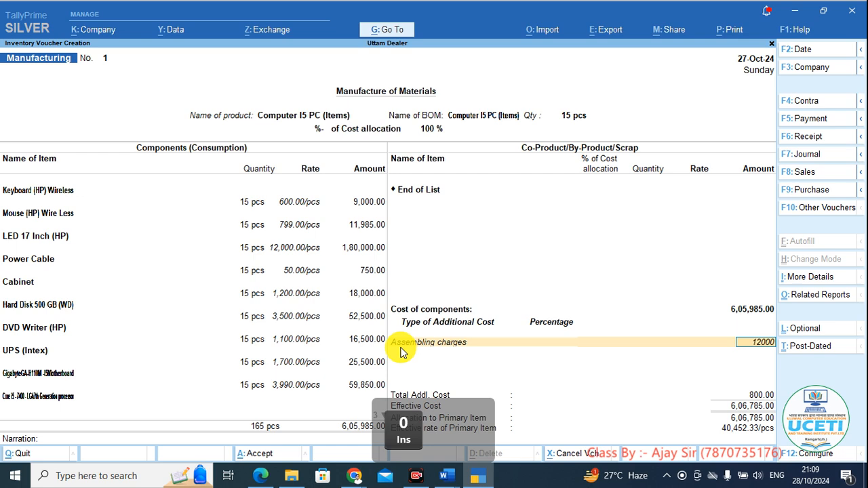
text(000)
key(Return)
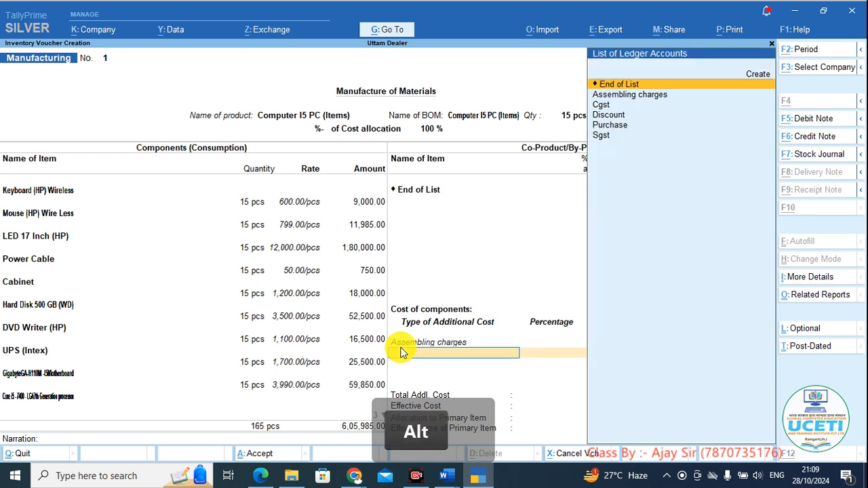
Check the packing charge in manufacturing.pdf in Edge, then create a TallyPrime additional cost ledger named Packing Charges under Indirect Expenses.
key(alt+Tab)
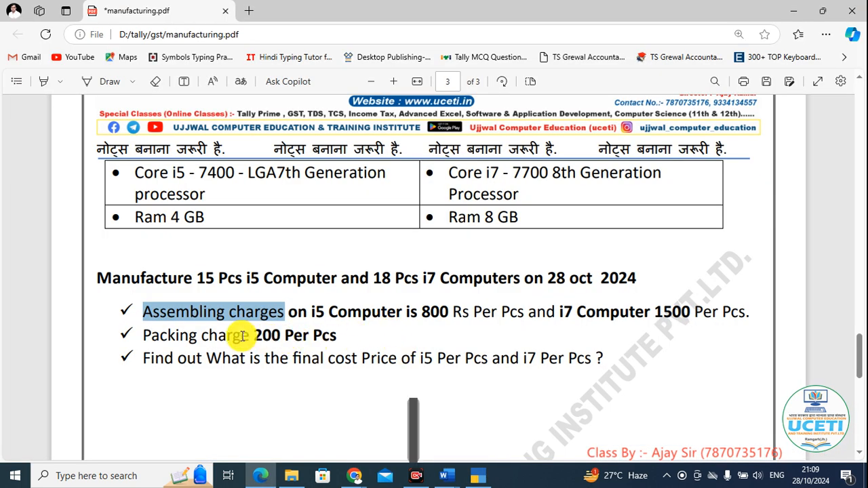
key(alt+Tab)
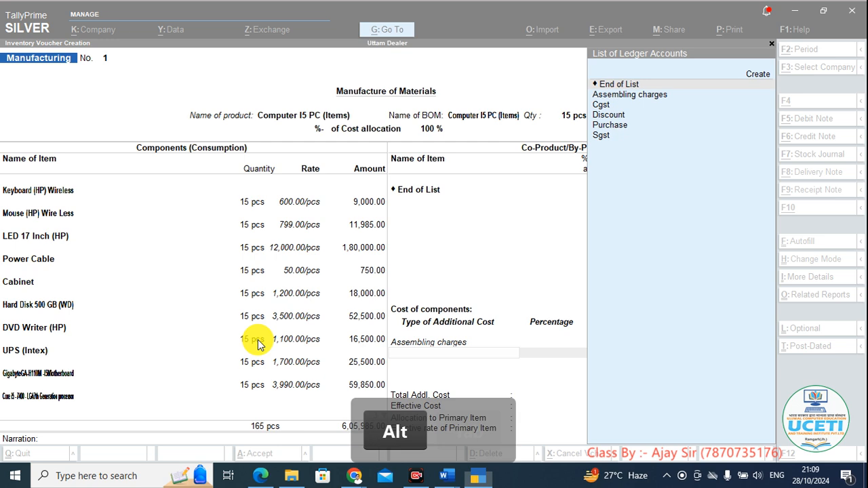
key(alt+c)
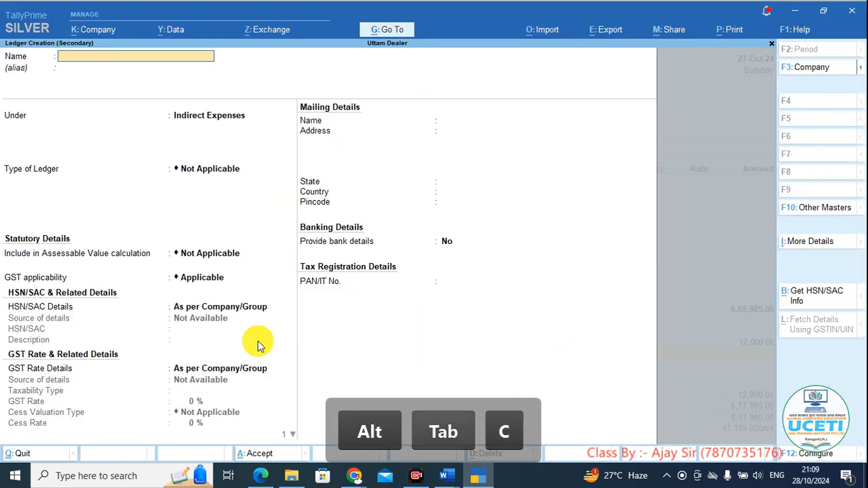
text(Packing)
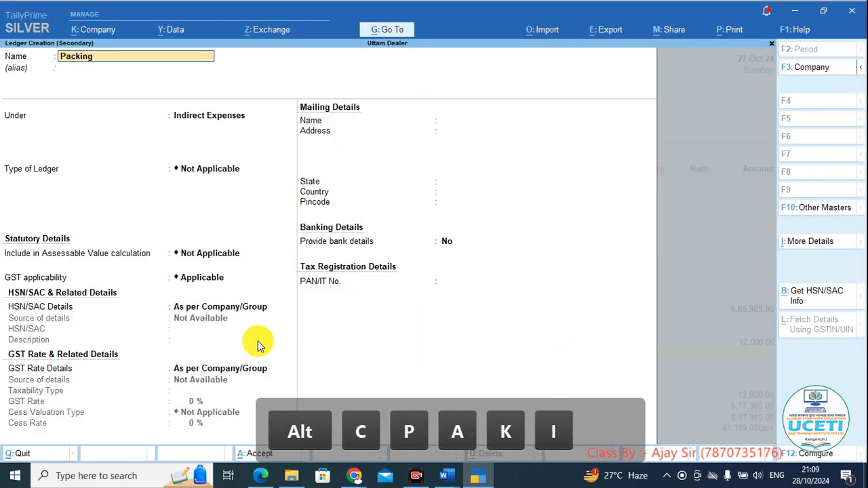
text( cah)
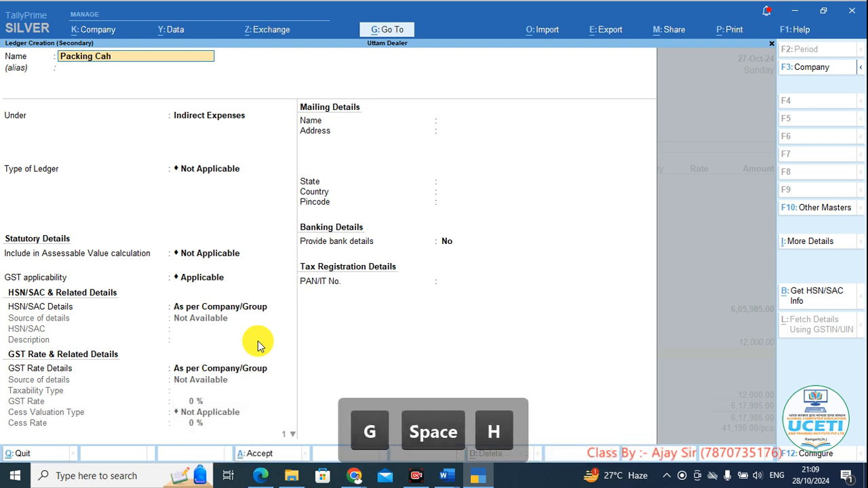
key(BackSpace)
key(BackSpace)
text(jarges,)
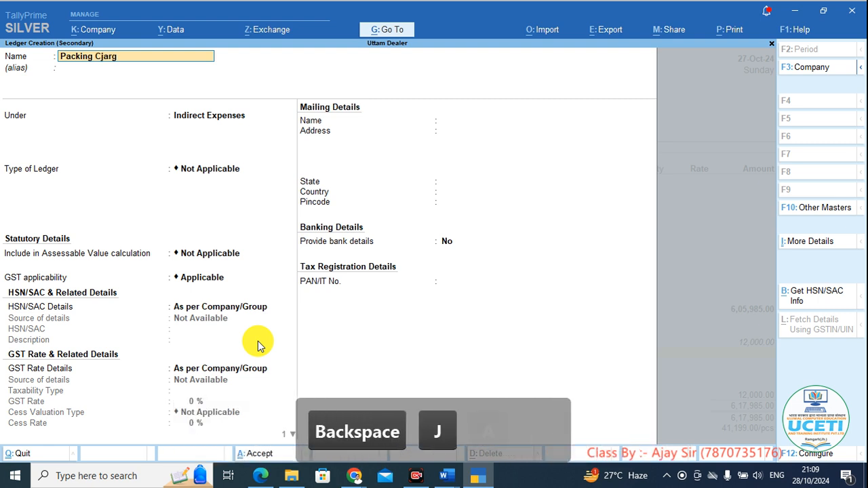
key(BackSpace)
key(BackSpace)
key(BackSpace)
key(BackSpace)
key(BackSpace)
key(BackSpace)
key(BackSpace)
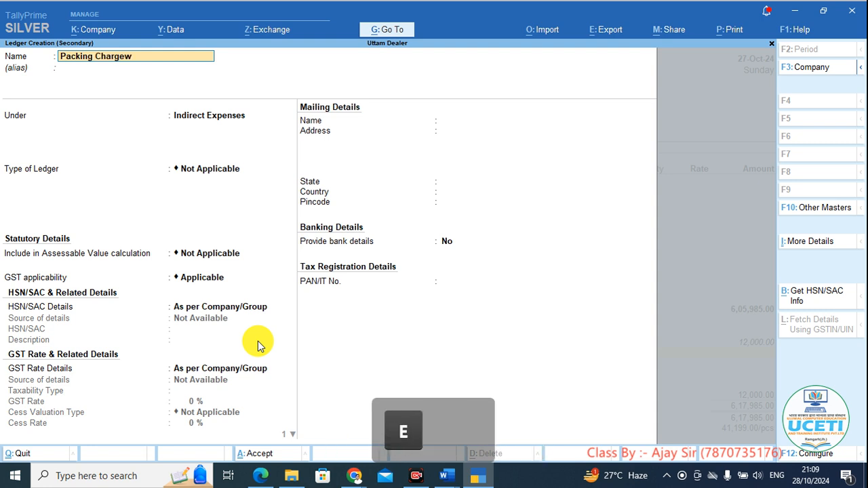
key(BackSpace)
key(BackSpace)
key(BackSpace)
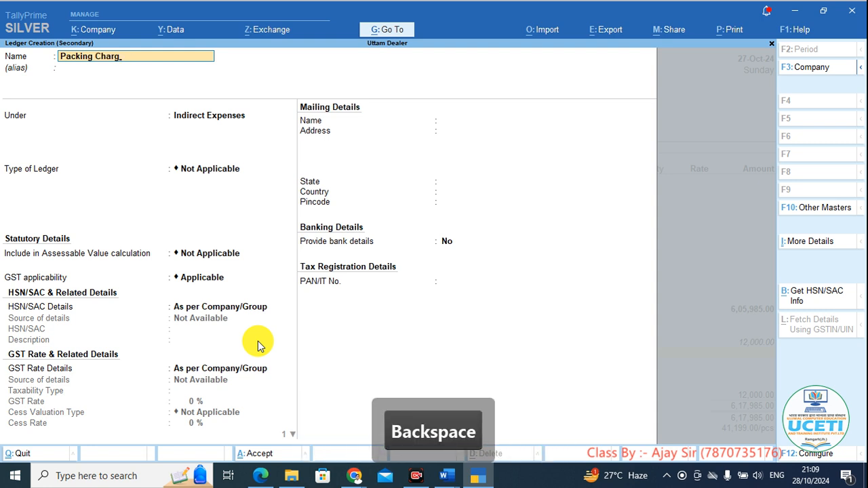
key(BackSpace)
text(es)
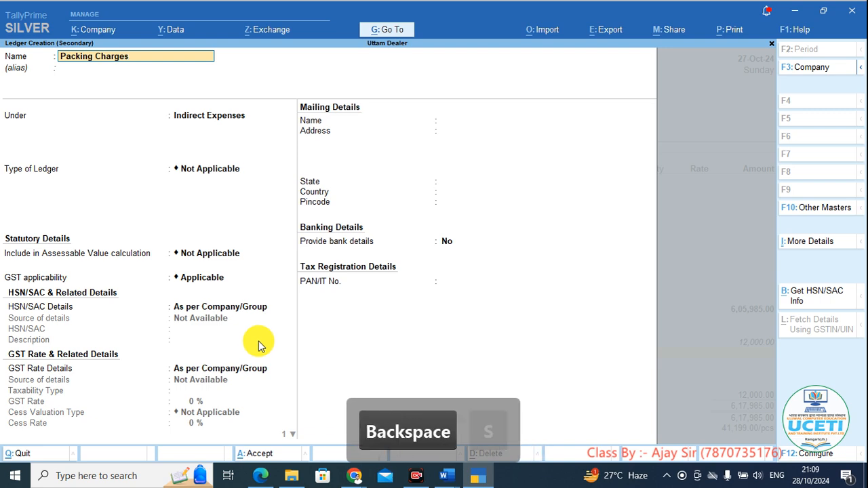
key(Return)
key(Return)
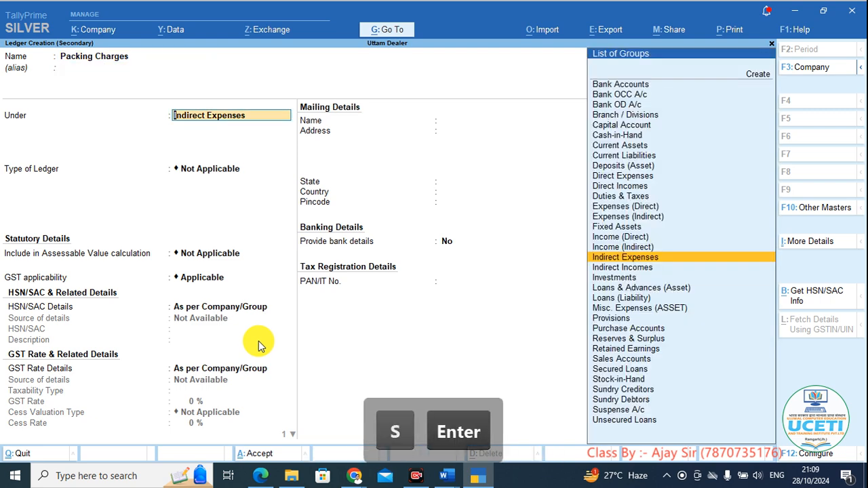
key(ctrl+a)
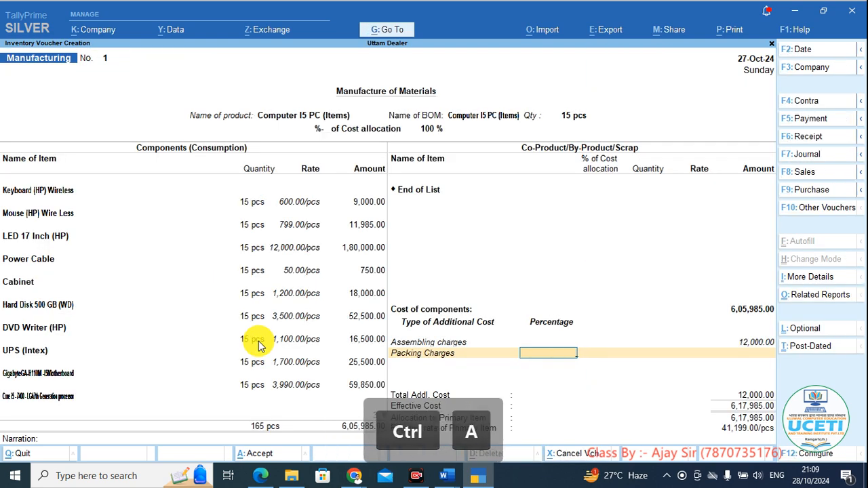
Leave the Packing Charges percentage blank, recheck the per-piece rate in manufacturing.pdf in Edge, and set the amount in TallyPrime to 3000.
key(alt+Tab)
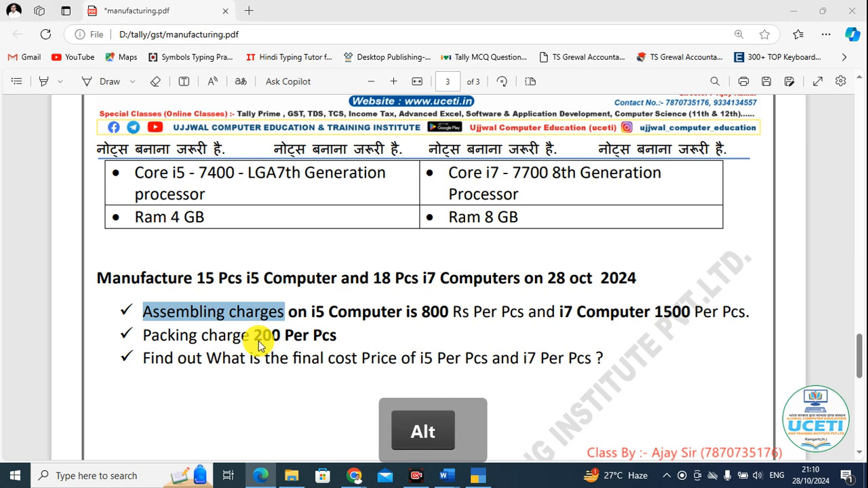
key(alt+Tab)
text(3,00)
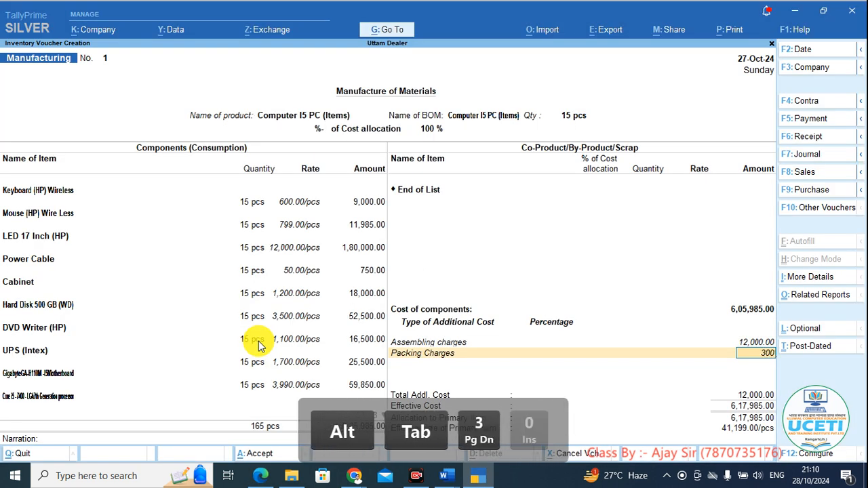
text(0)
key(Return)
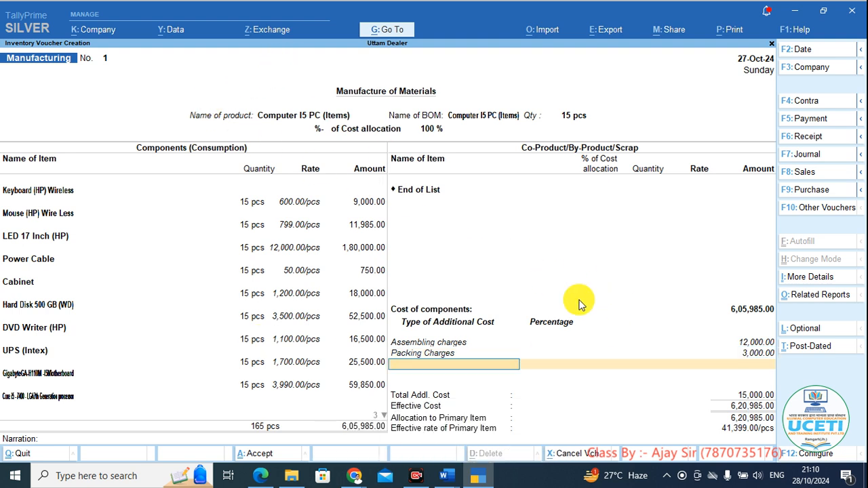
click(280, 51)
click(702, 410)
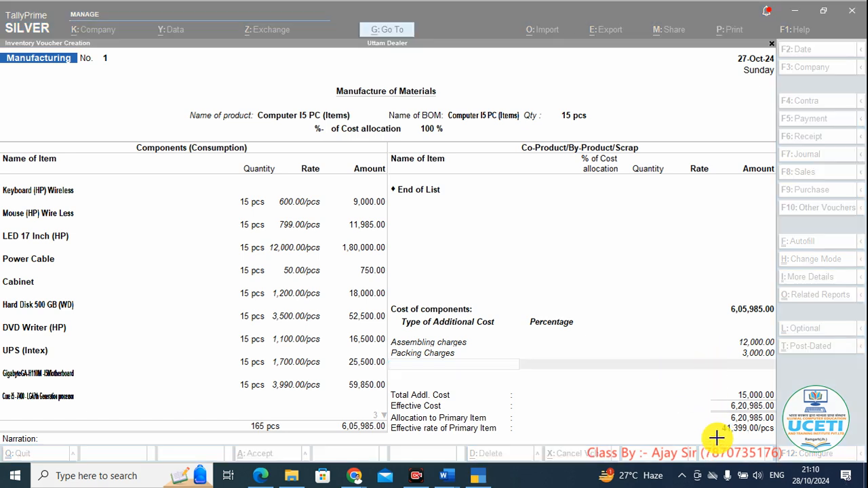
drag(716, 438, 758, 442)
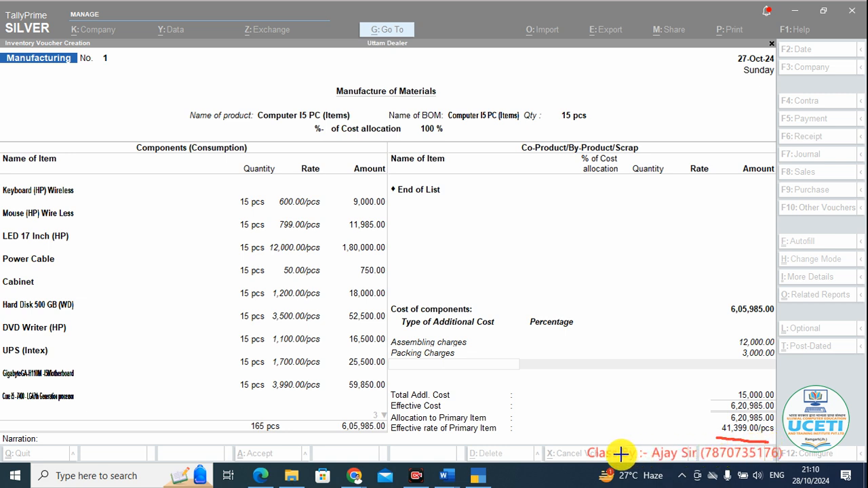
drag(735, 337, 736, 370)
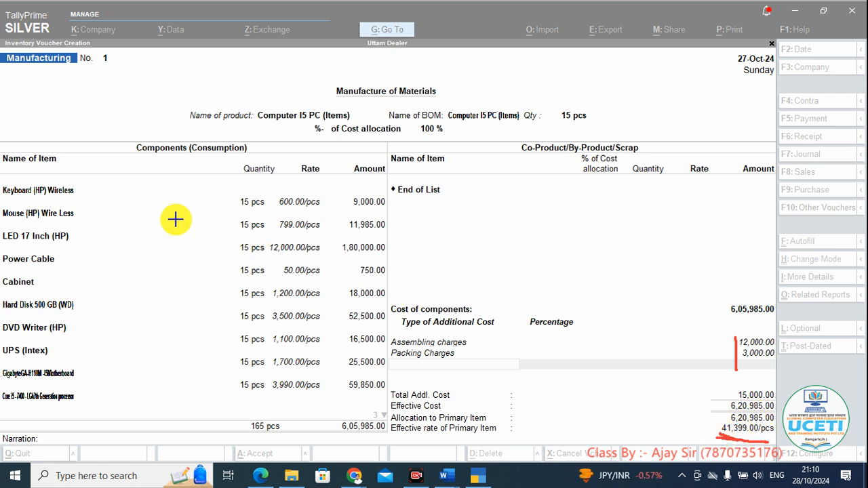
mouse_move(146, 181)
mouse_down()
mouse_move(135, 207)
mouse_move(198, 368)
mouse_up()
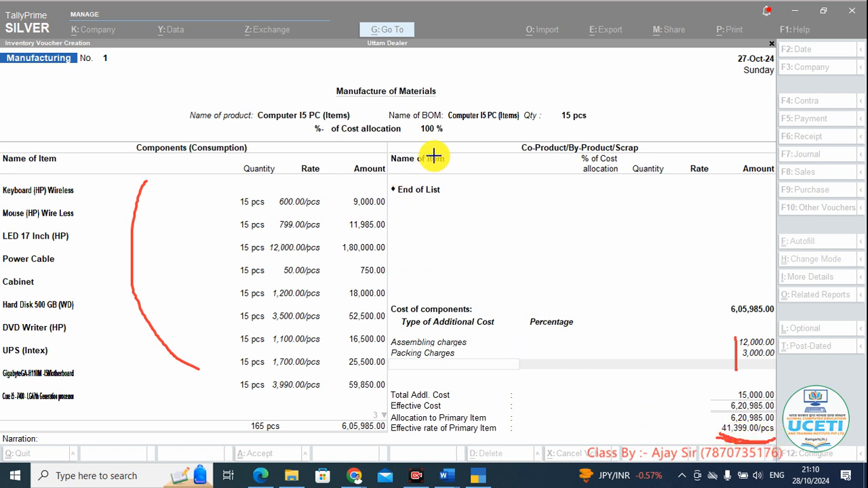
click(259, 55)
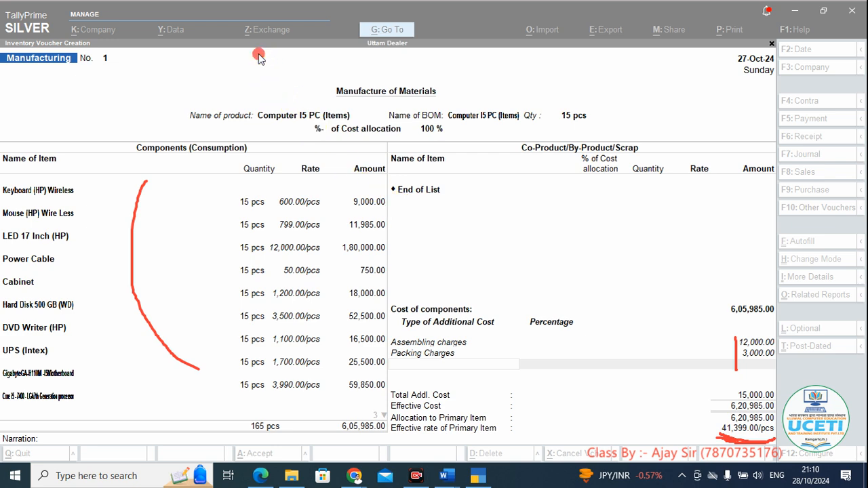
Keep the co-product list empty and both additional costs as entered, then save the manufacturing voucher for 15 Computer I5 PC (Items).
click(478, 238)
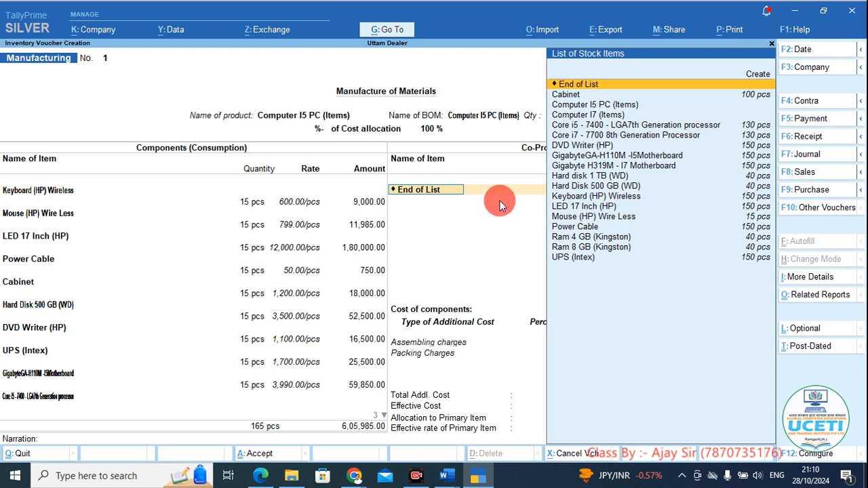
key(Return)
key(Return)
key(Return)
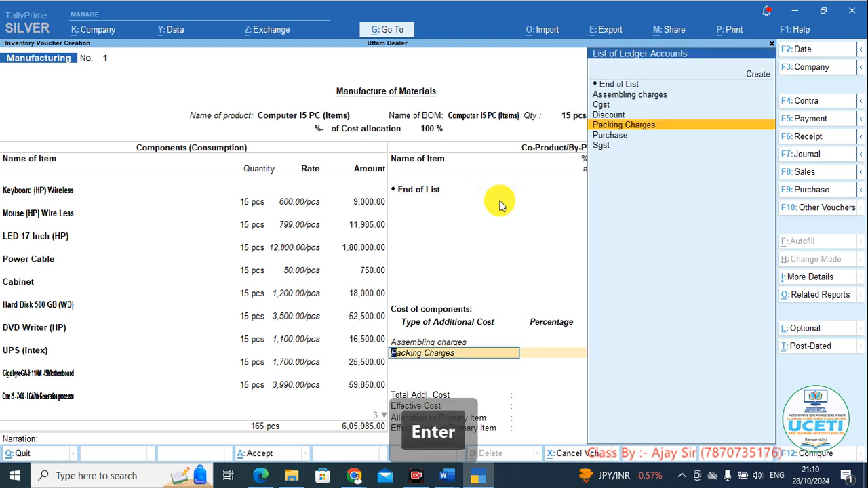
key(Return)
key(Return)
key(Return)
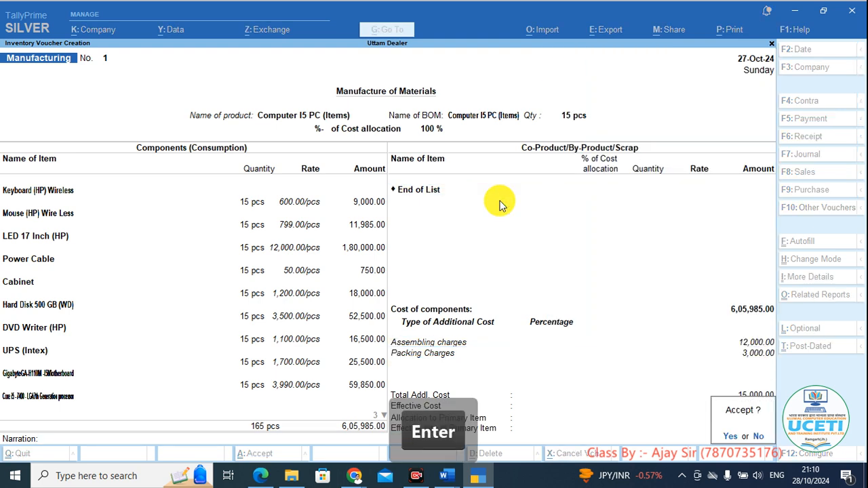
key(Return)
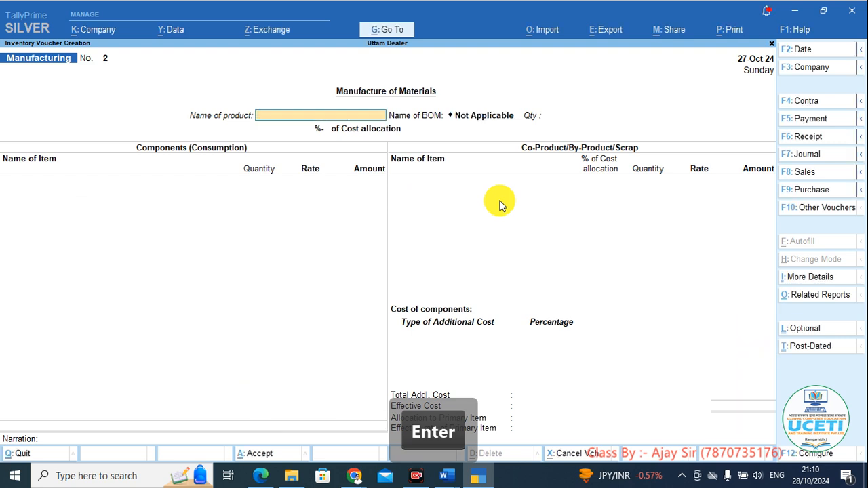
Examine the item-level Stock Summary for Computer Part, then look at the task in manufacturing.pdf in Edge and return to TallyPrime.
key(Escape)
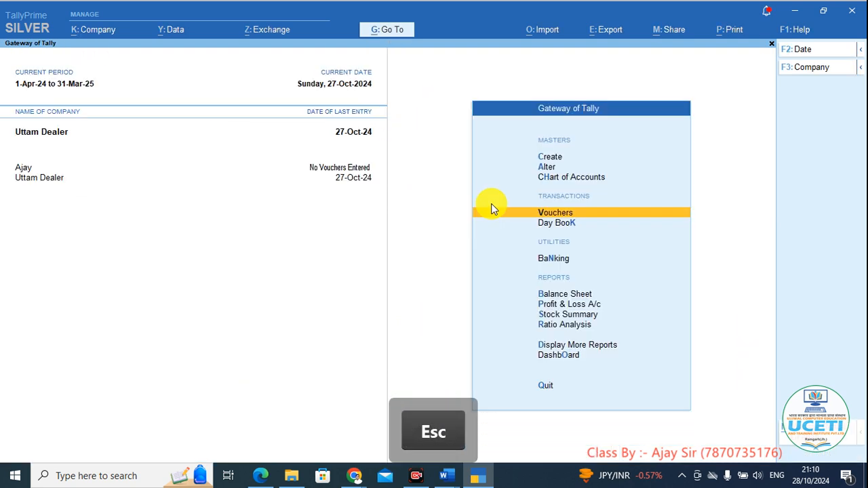
key(Down)
key(Down)
key(Down)
key(Down)
key(Down)
key(Return)
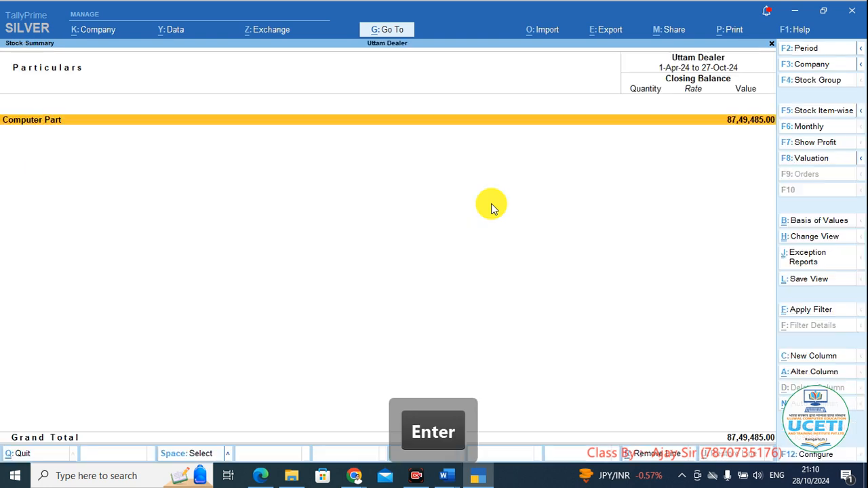
key(alt+F1)
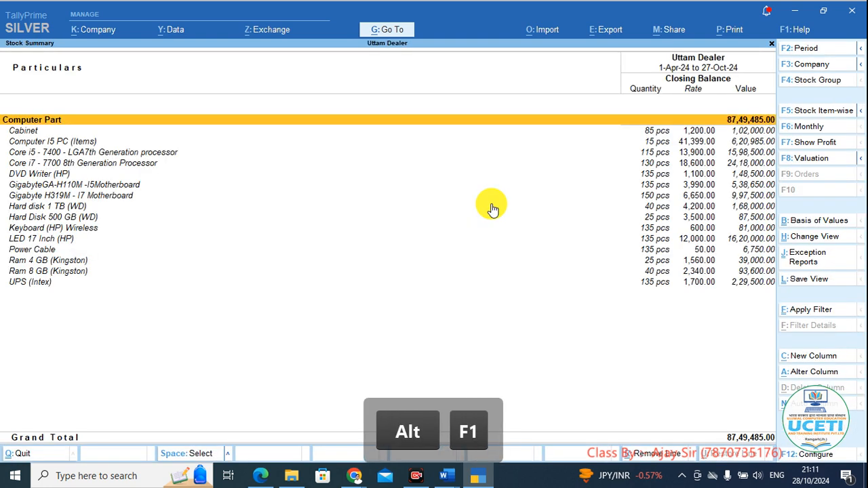
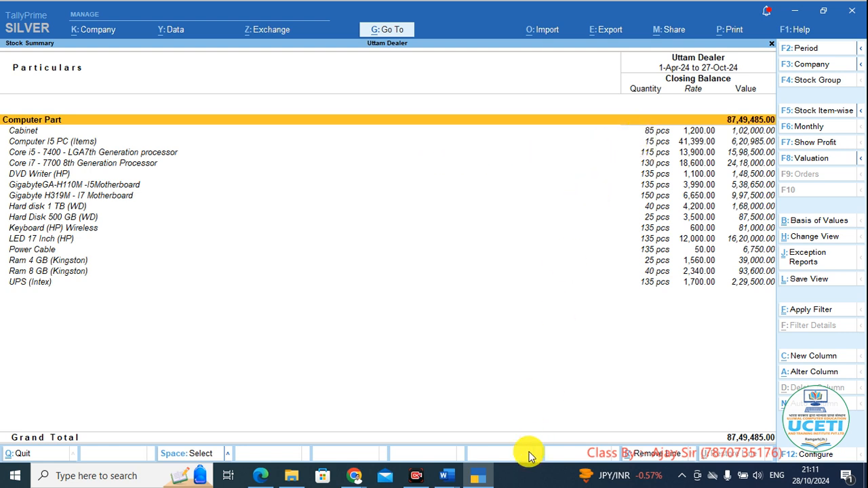
key(alt+Tab)
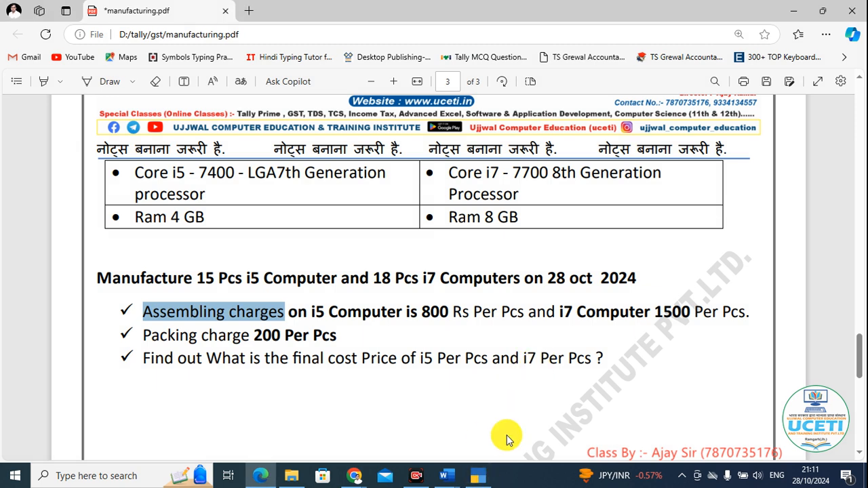
click(478, 477)
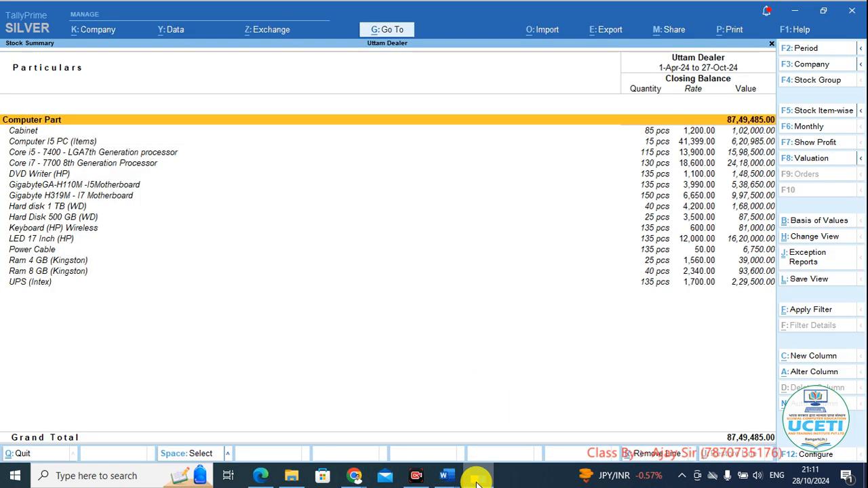
Start a new Manufacturing voucher with Computer I7 (Items) as the product, using its Computer I7 (Items) BOM.
key(Escape)
key(Up)
key(Up)
key(Up)
key(Up)
key(Up)
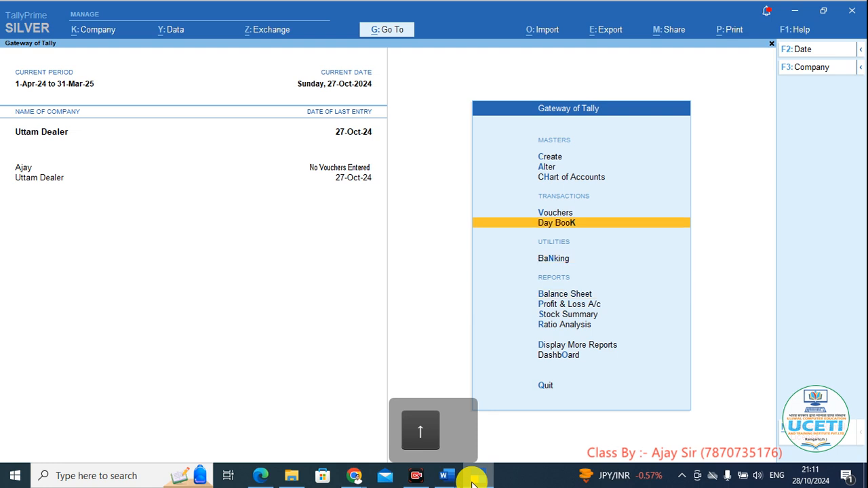
key(Return)
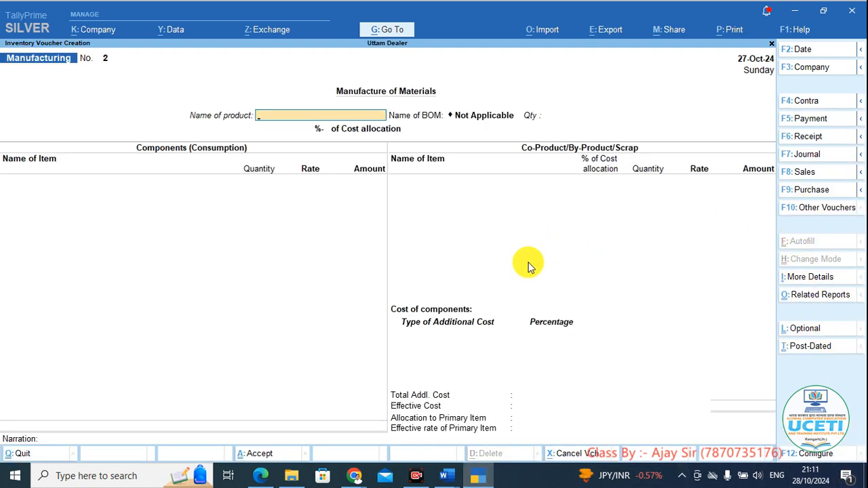
text(Co)
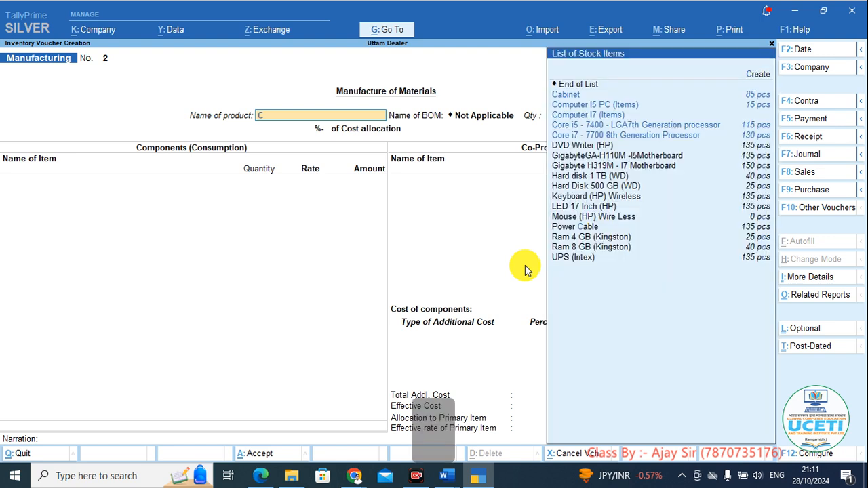
key(Up)
key(Up)
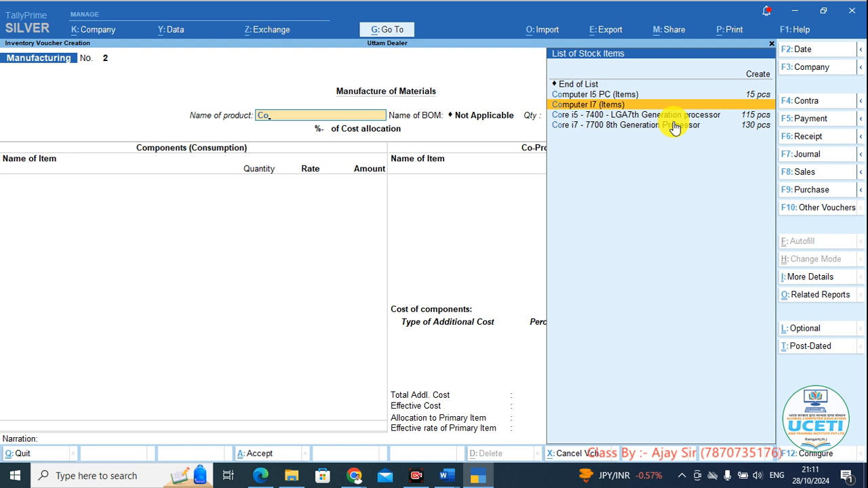
key(Return)
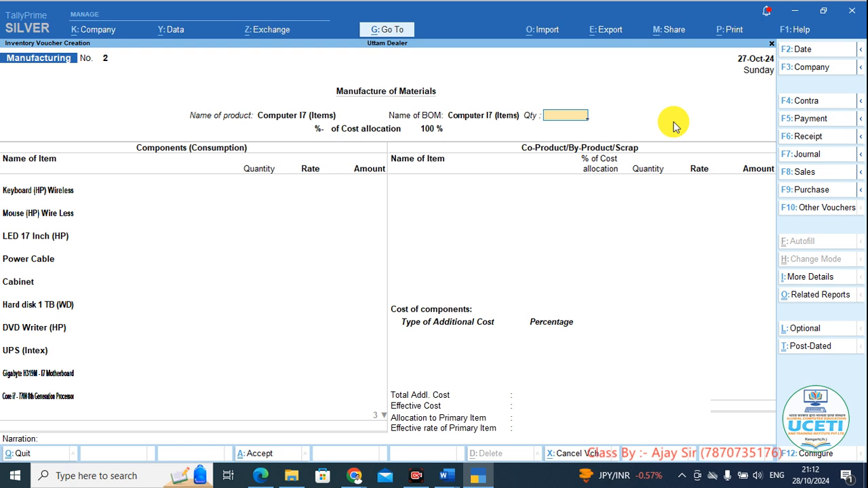
Check the i7 quantity in manufacturing.pdf in Edge, then set the product quantity to 18 in TallyPrime, keeping the 100 % cost allocation.
key(F12)
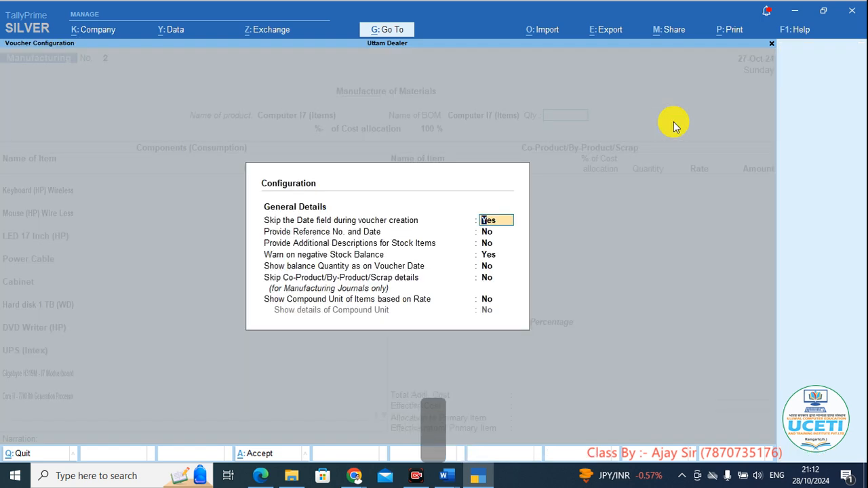
key(Escape)
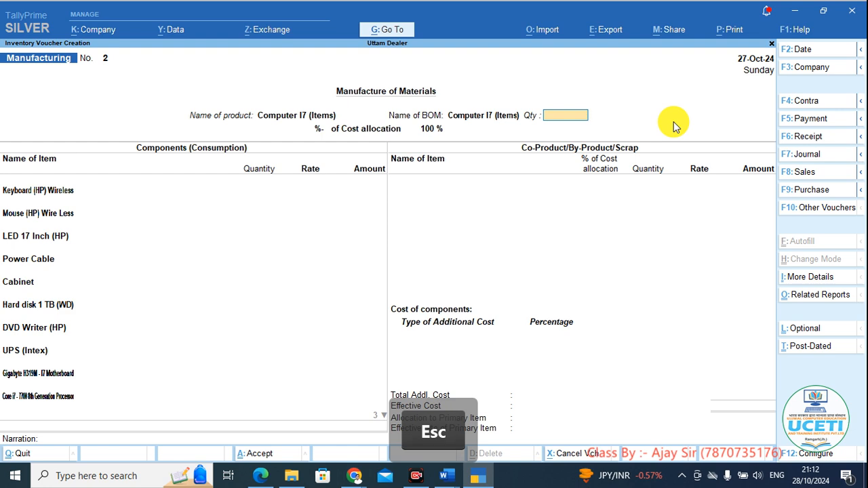
key(alt+Tab)
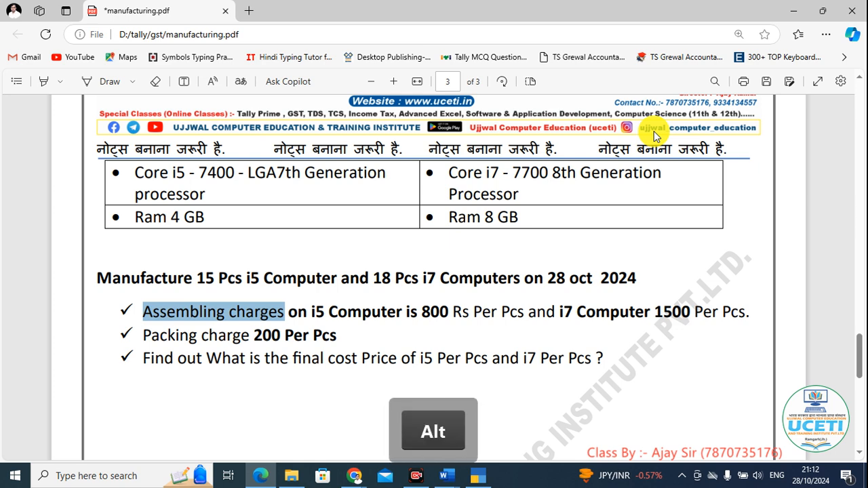
key(alt+Tab)
text(18)
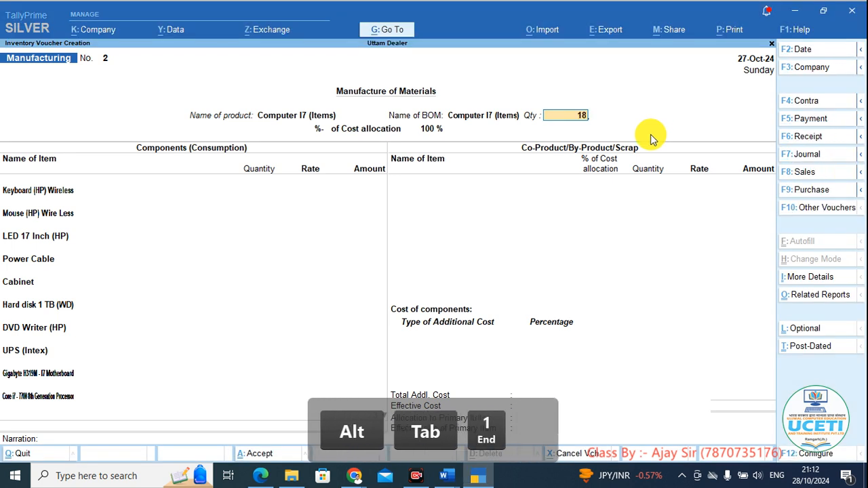
key(Return)
key(Return)
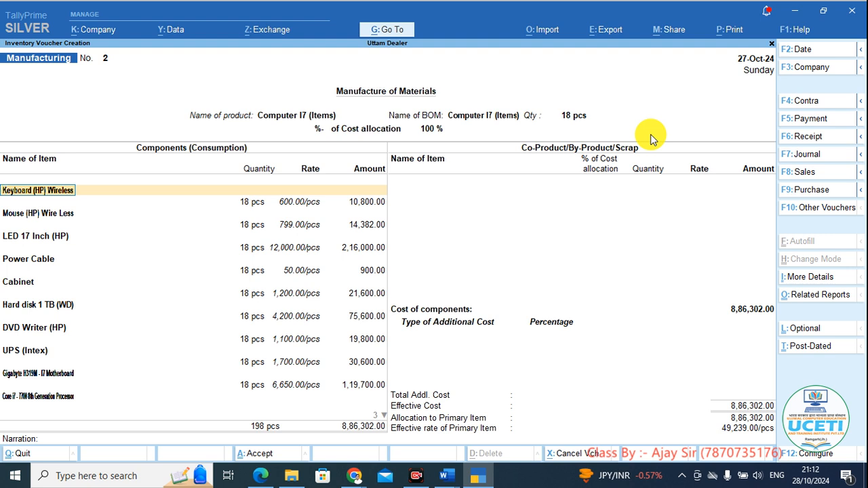
Accept all Computer I7 component lines with their BOM quantities, rates and amounts, and leave the co-product list empty.
key(Return)
key(Return)
key(Return)
key(Return)
key(Return)
key(Return)
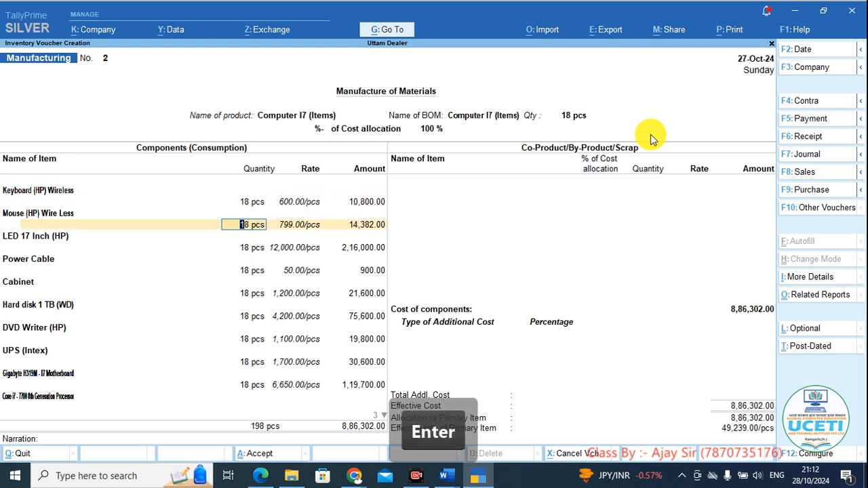
key(Return)
key(Return)
key(Return)
key(Return)
key(Return)
key(Return)
key(Return)
key(Return)
key(Return)
key(Return)
key(Return)
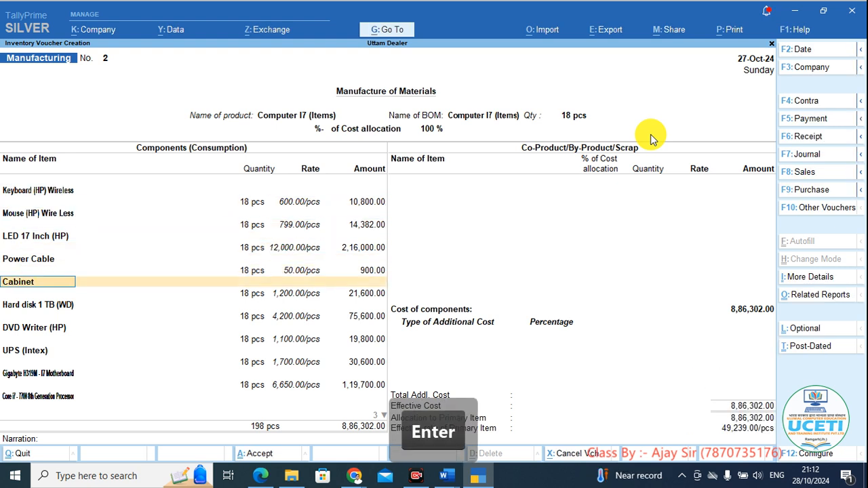
key(Return)
key(Return)
key(Return)
key(Return)
key(Return)
key(Return)
key(Return)
key(Return)
key(Return)
key(Return)
key(Return)
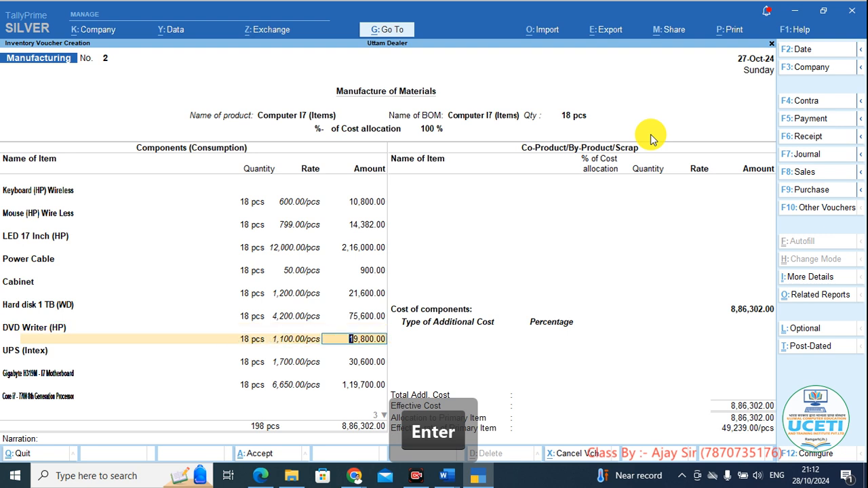
key(Return)
key(Return)
key(Return)
key(Return)
key(Return)
key(Return)
key(Return)
key(Return)
key(Return)
key(Return)
key(Return)
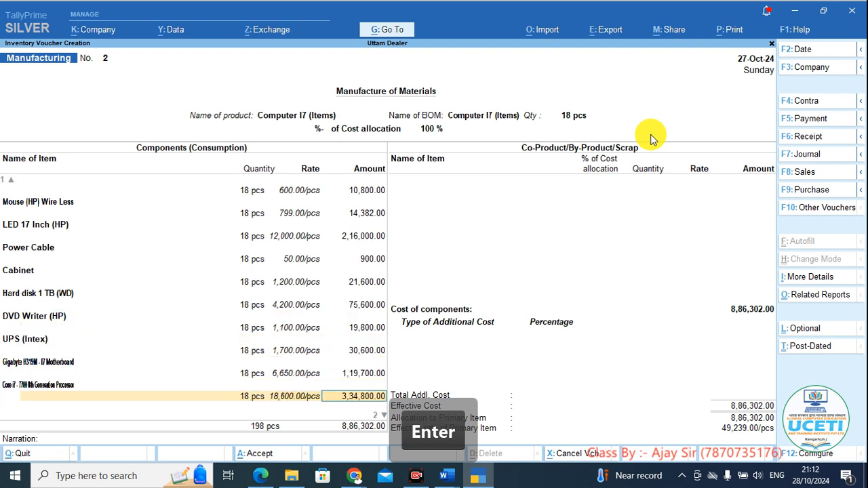
key(Return)
key(Return)
key(Return)
key(Return)
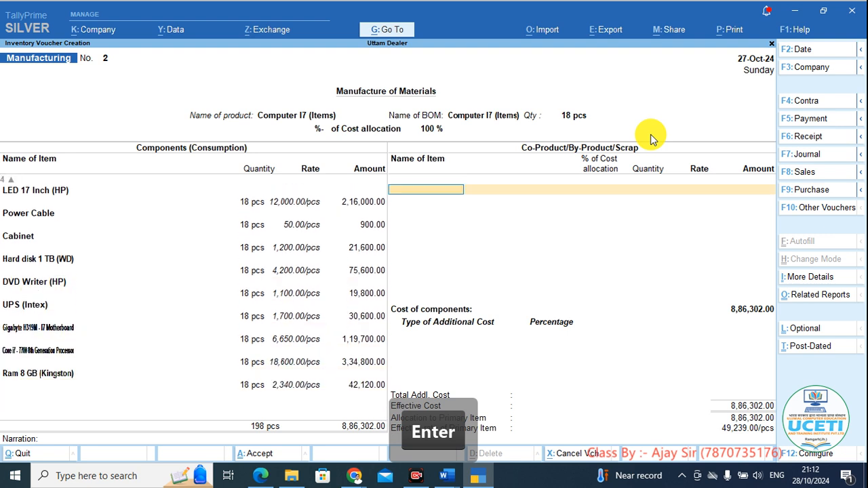
key(Return)
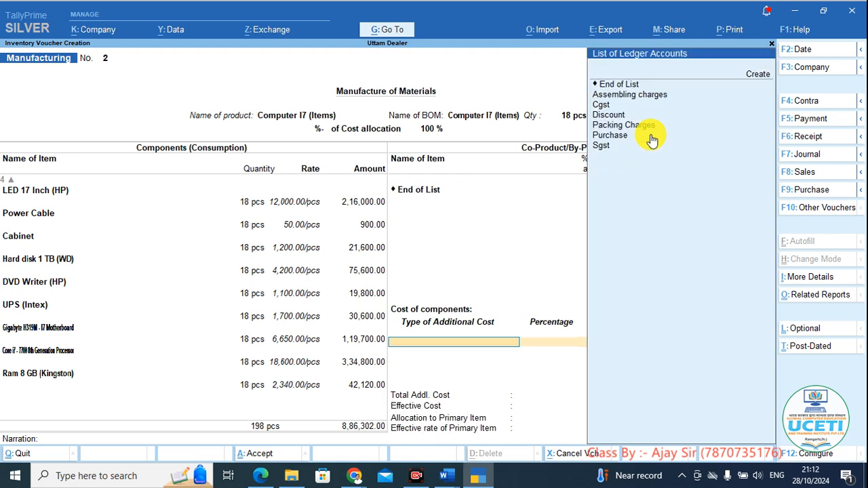
Add Assembling charges as an additional cost, recheck the i7 rate in manufacturing.pdf in Edge, and leave the percentage blank in TallyPrime.
key(Down)
key(Return)
key(alt)
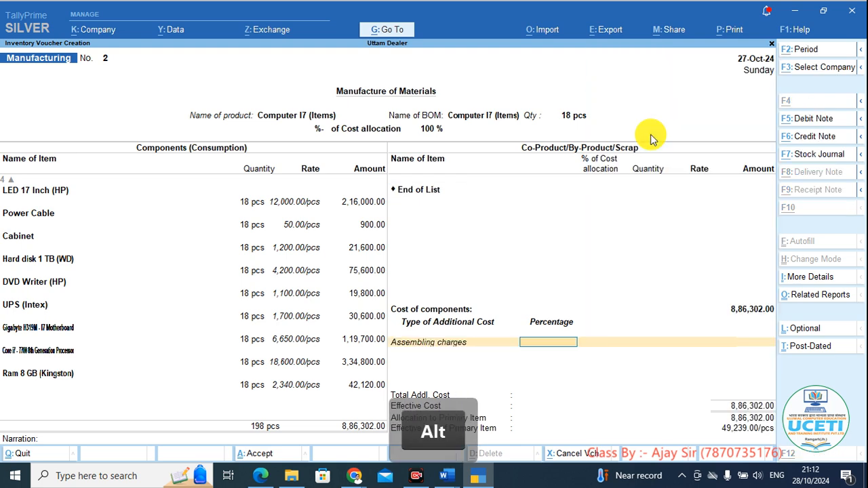
key(alt+Tab)
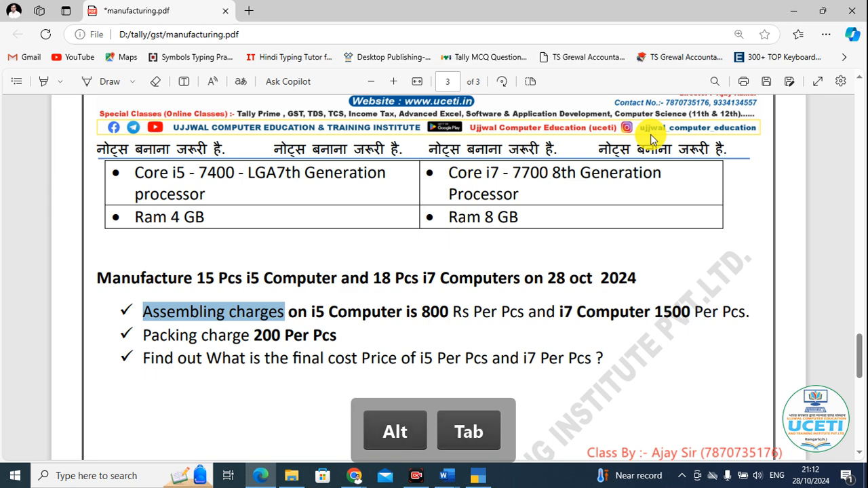
key(alt+Tab)
key(alt+Tab)
key(alt+Tab)
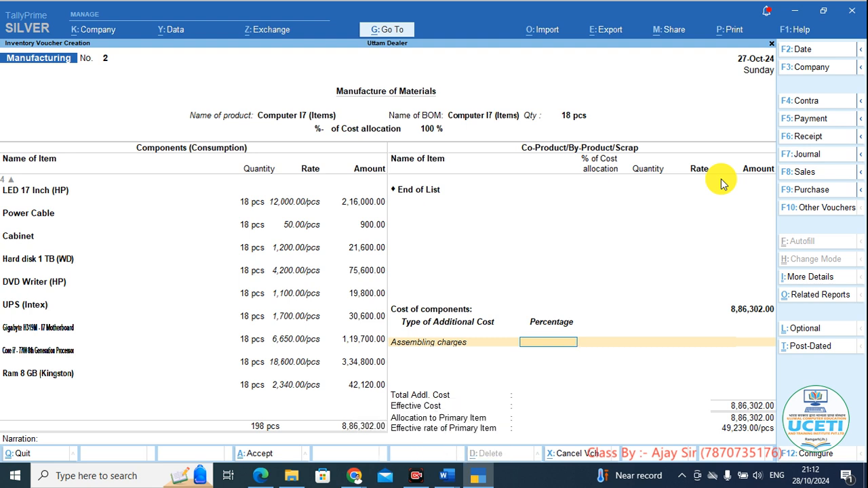
key(alt)
key(Return)
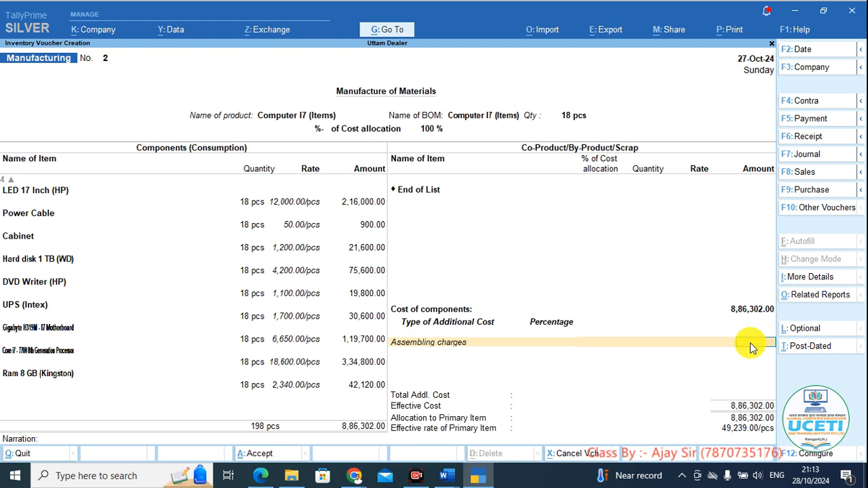
Calculate 1500*18 with the built-in calculator and accept the result as the Assembling charges amount.
key(alt+c)
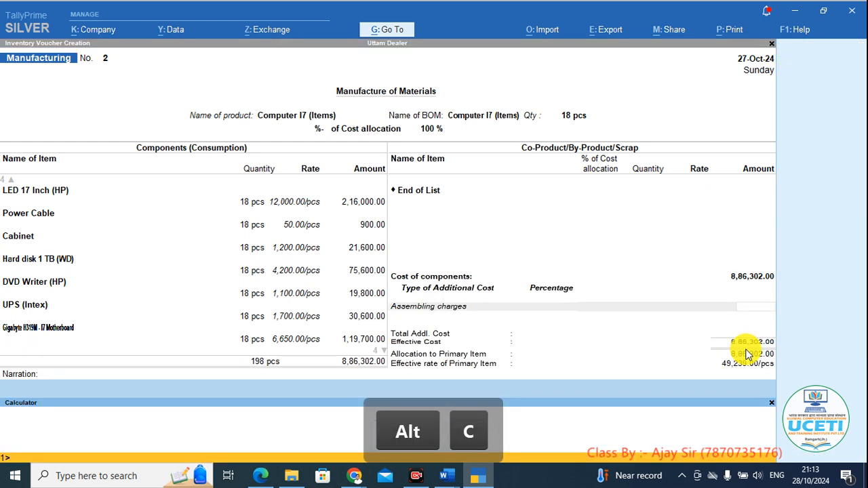
text(1500)
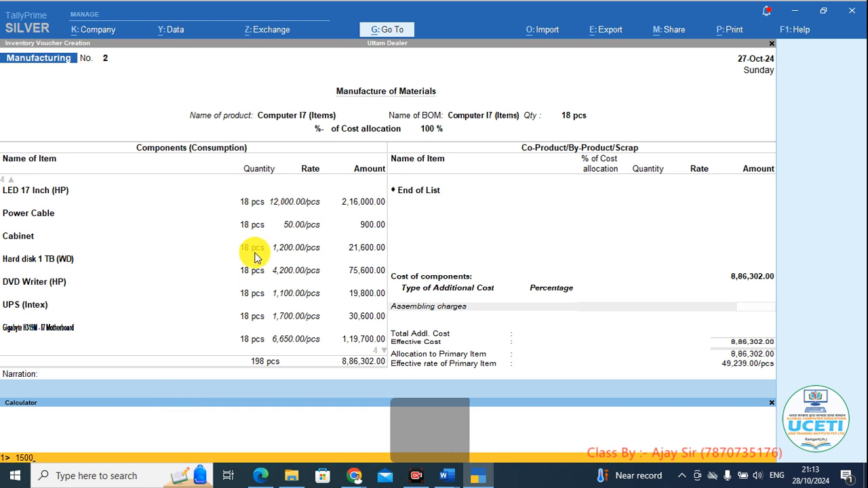
text(*18)
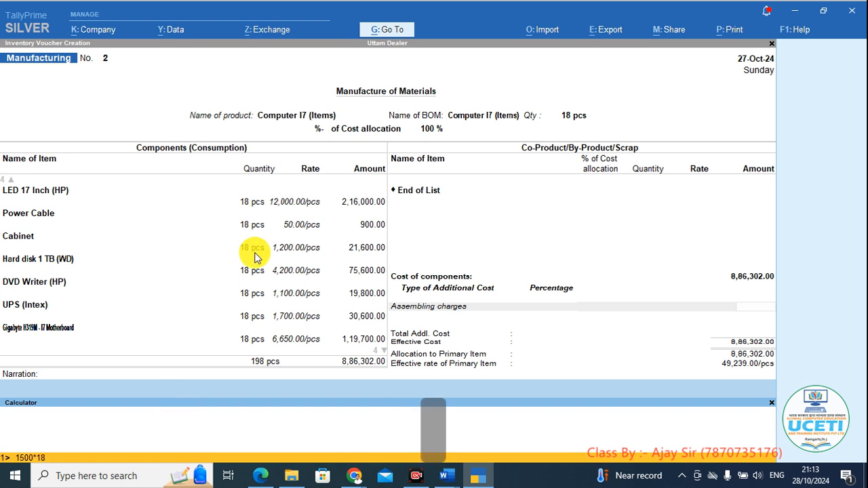
key(Return)
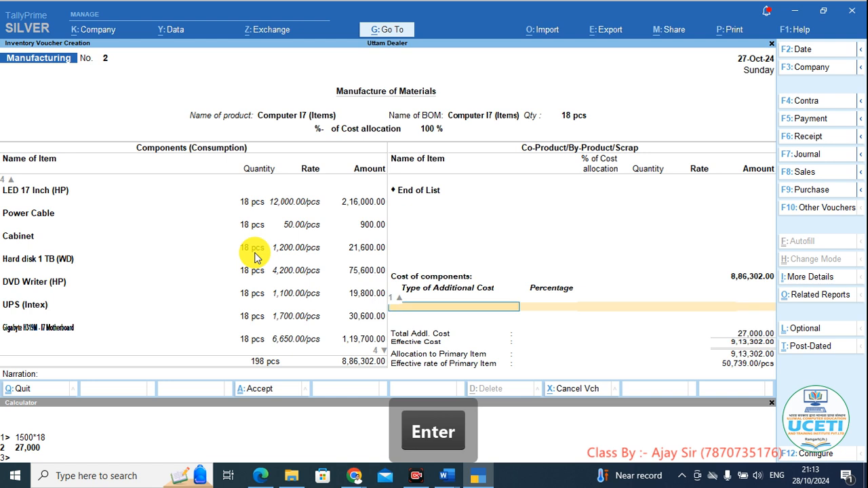
key(BackSpace)
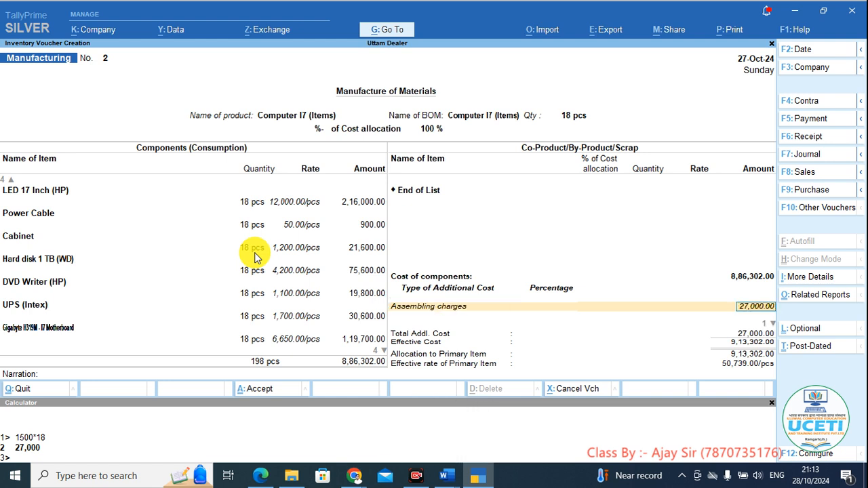
key(Return)
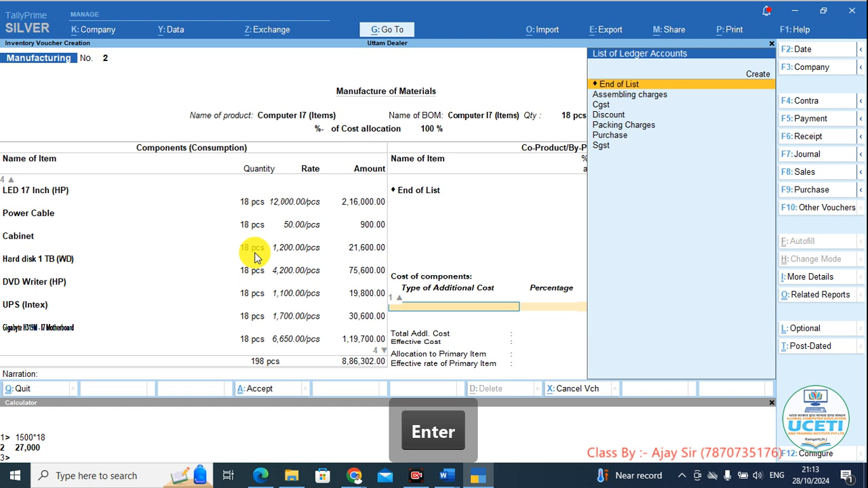
Add Packing Charges as the second additional cost with a blank percentage and an amount of 3600, and close the calculator.
key(Down)
key(Down)
key(Down)
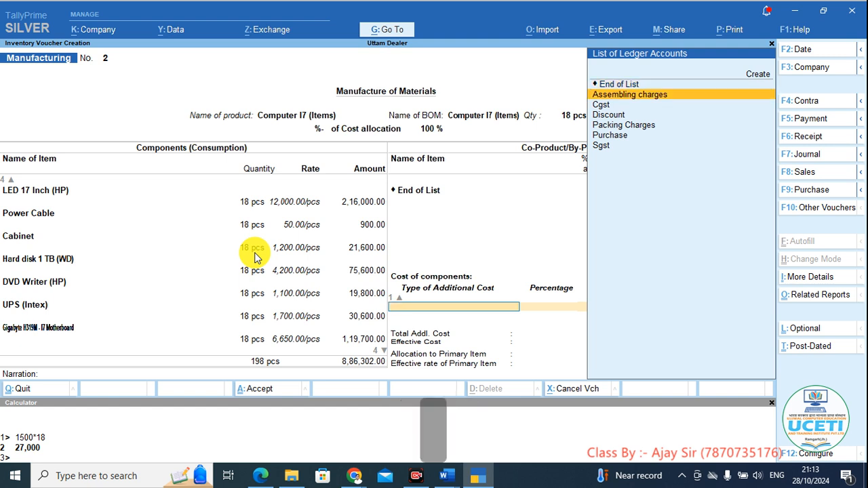
key(Down)
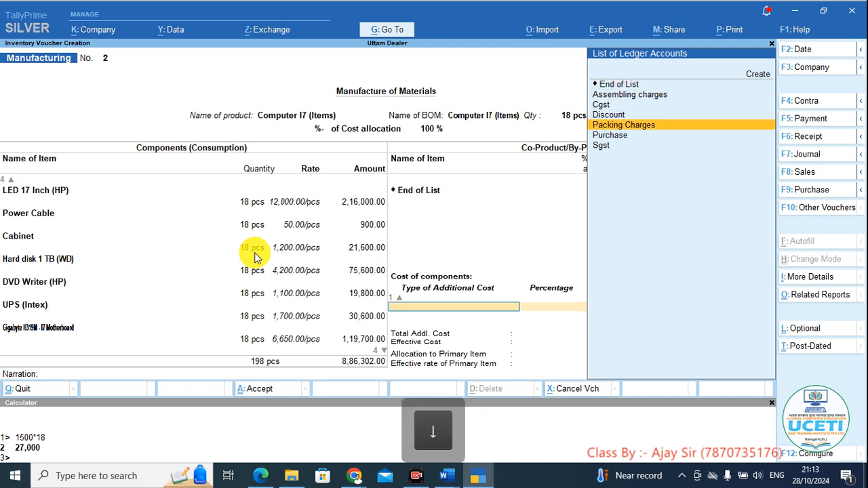
key(Return)
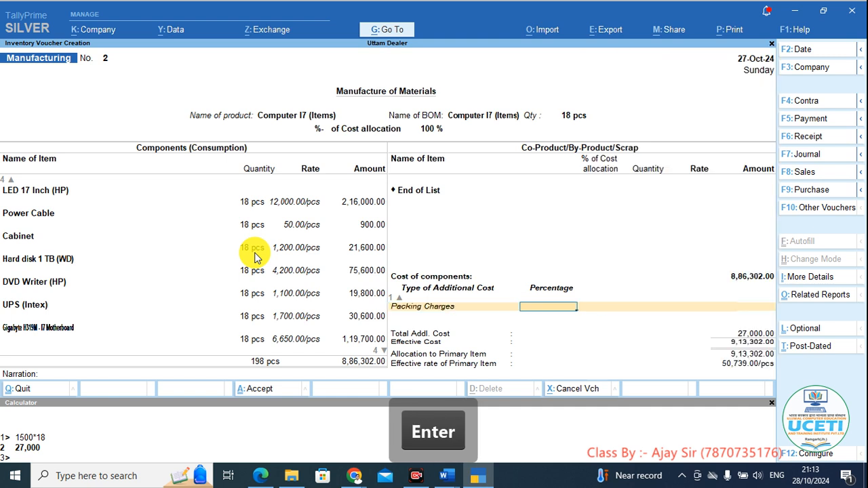
key(Return)
key(alt)
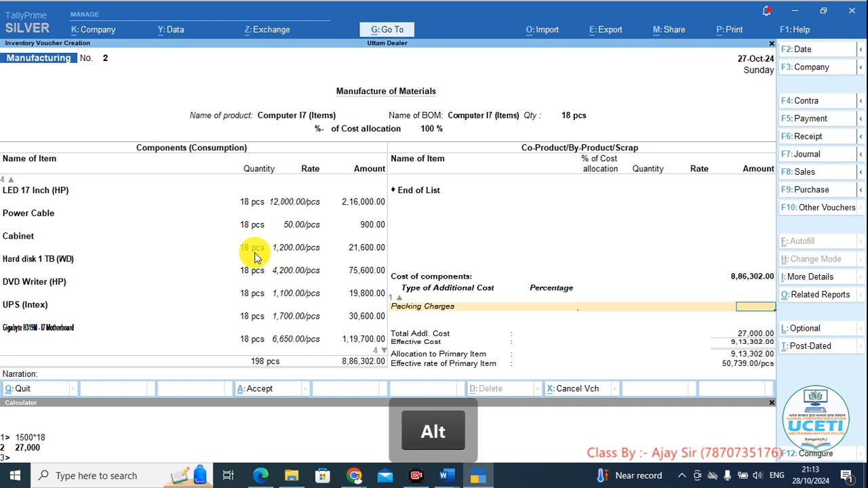
text(36)
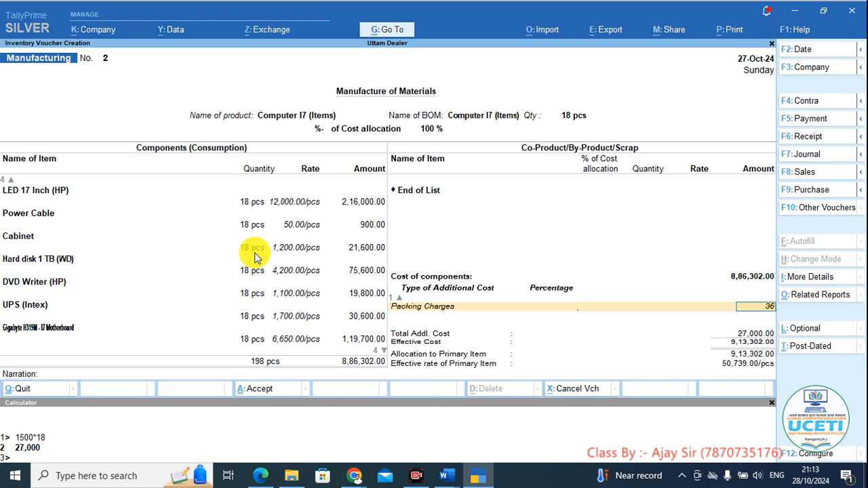
text(00)
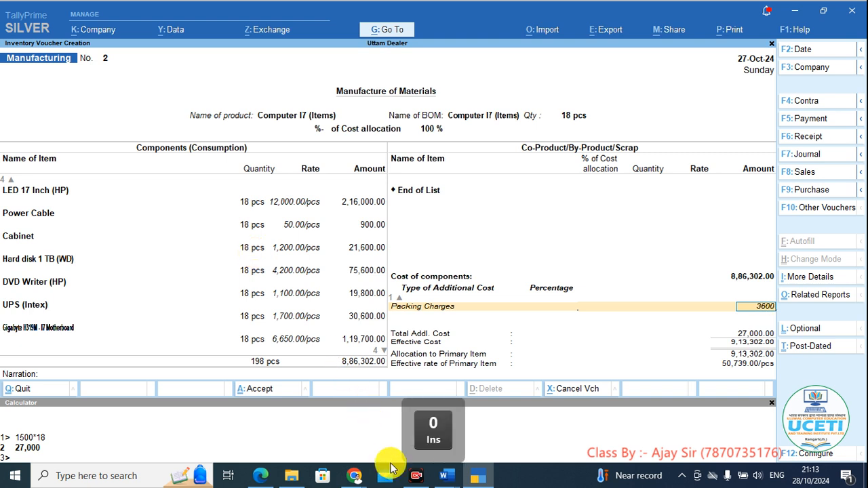
click(770, 403)
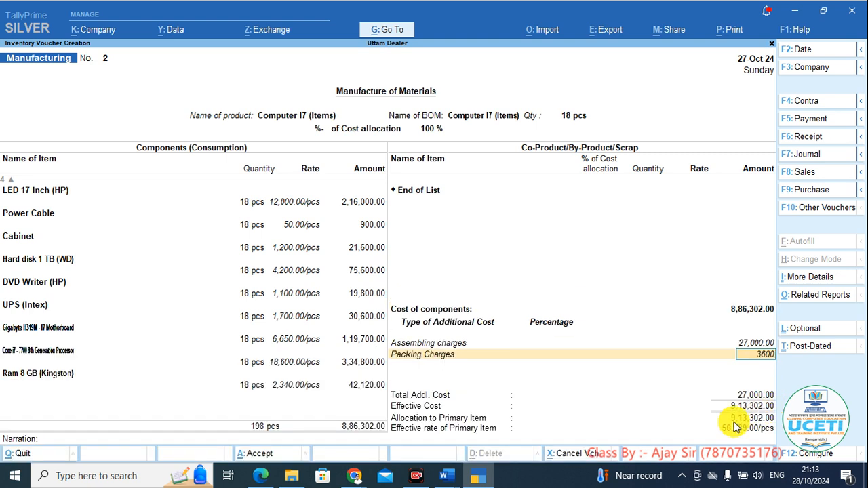
key(Return)
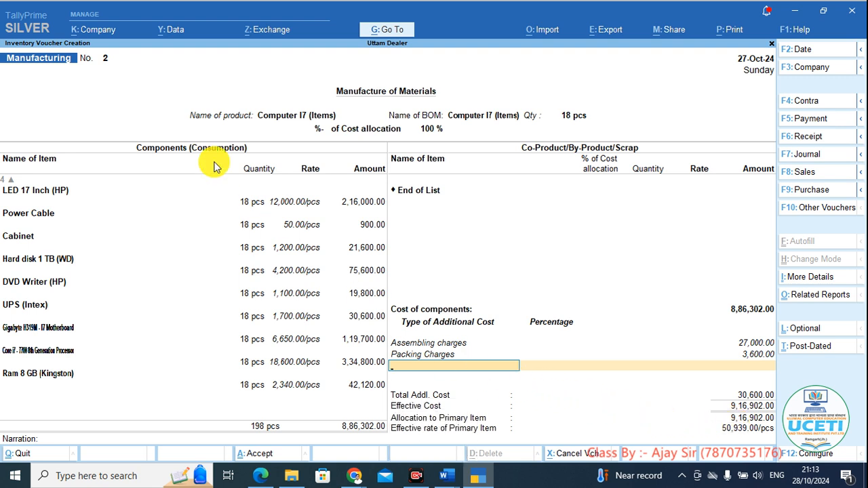
click(279, 59)
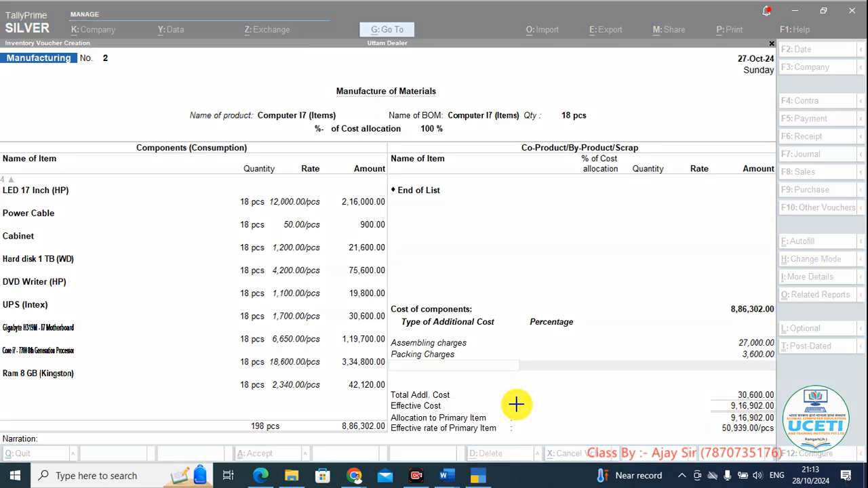
drag(707, 435, 777, 444)
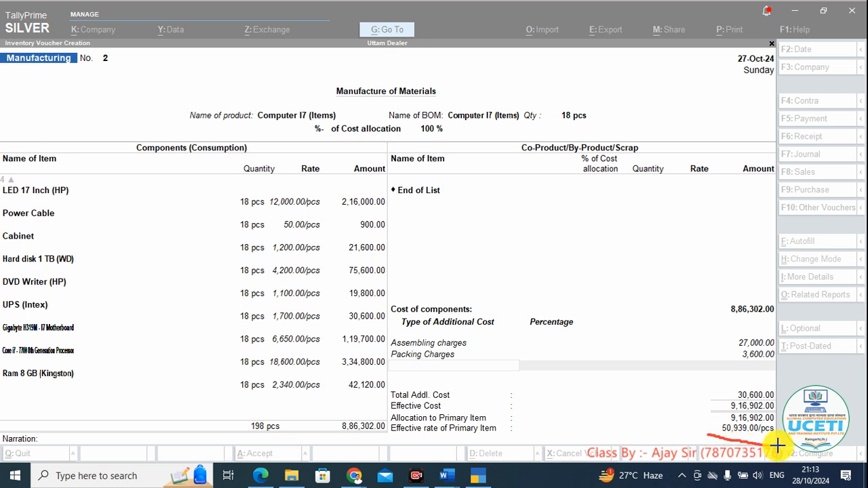
drag(777, 444, 783, 421)
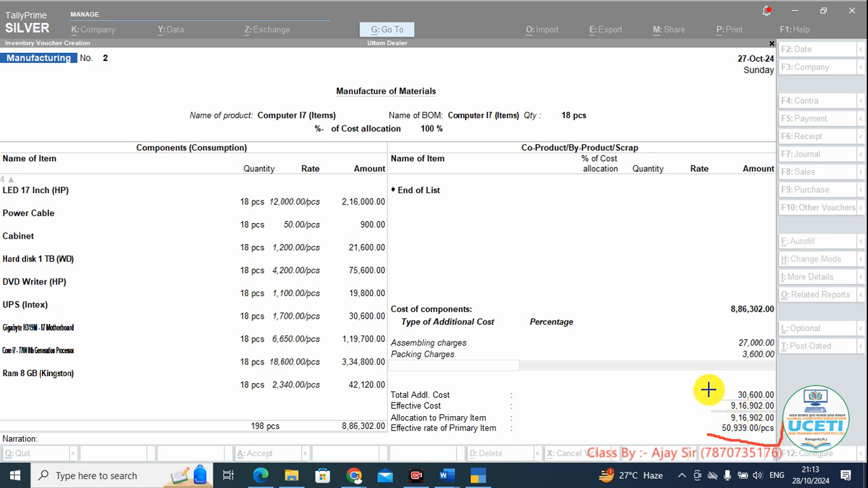
drag(708, 389, 700, 431)
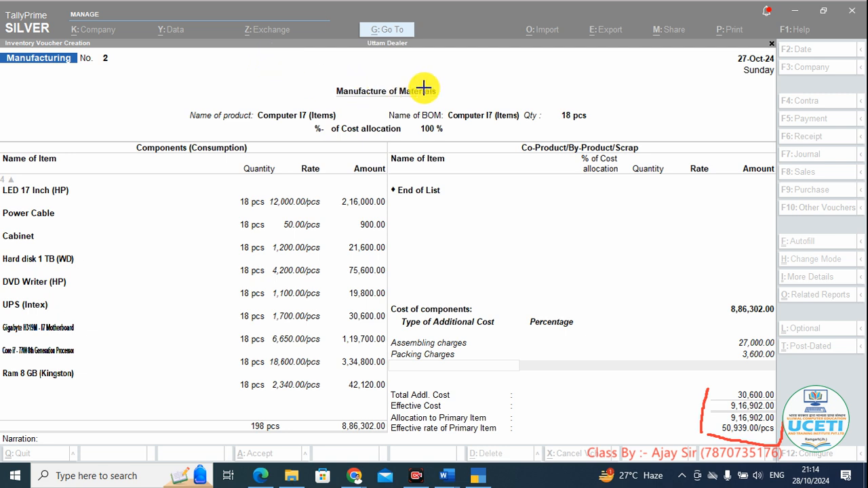
click(497, 58)
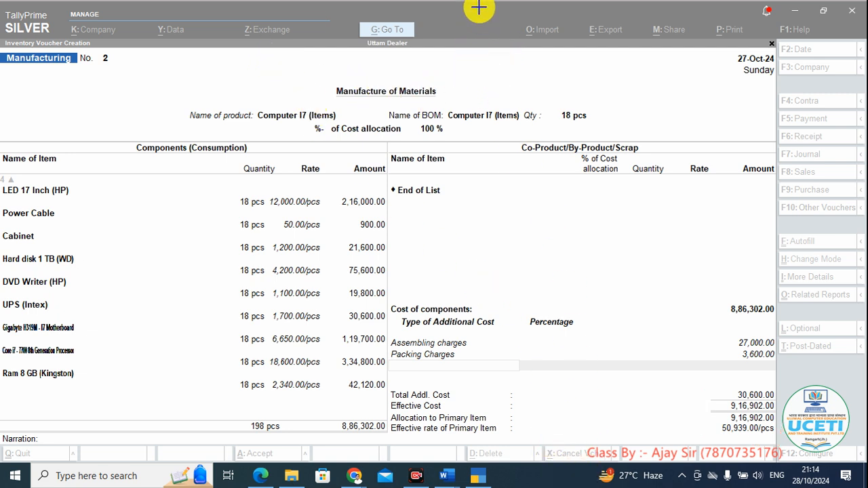
click(448, 23)
Save the manufacturing voucher for 18 Computer I7 (Items) with both additional costs as entered.
key(ctrl+a)
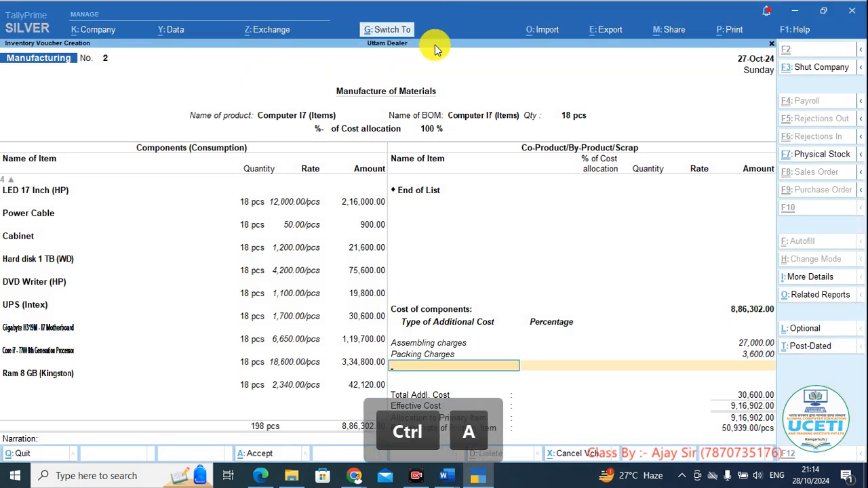
Leave voucher entry and review the item-wise closing quantities, rates and values under Computer Part in the Stock Summary.
key(Escape)
key(Escape)
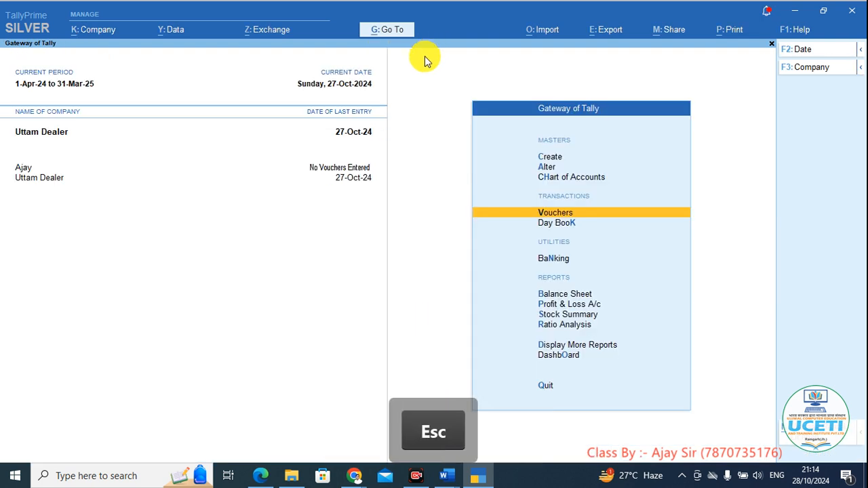
key(Down)
key(Down)
key(Down)
key(Down)
key(Down)
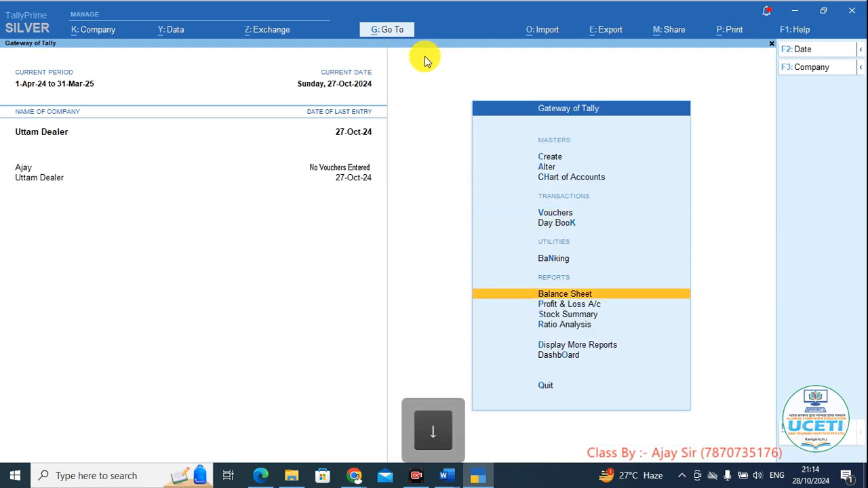
key(Return)
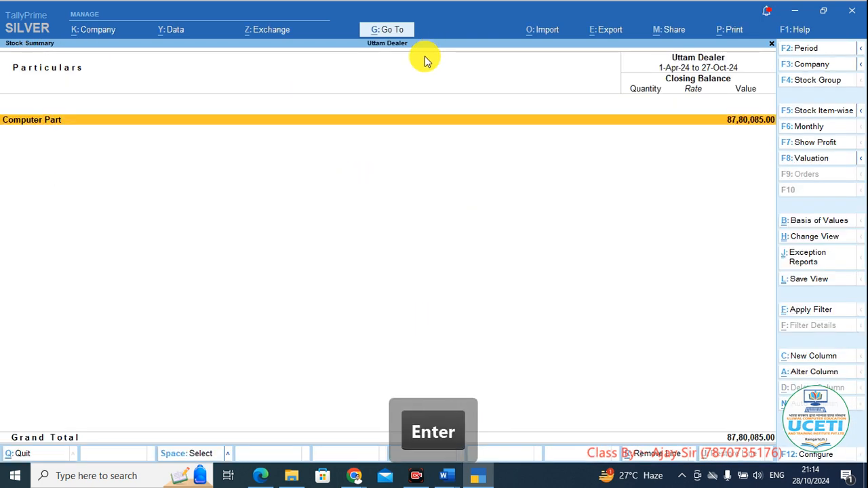
key(alt+F1)
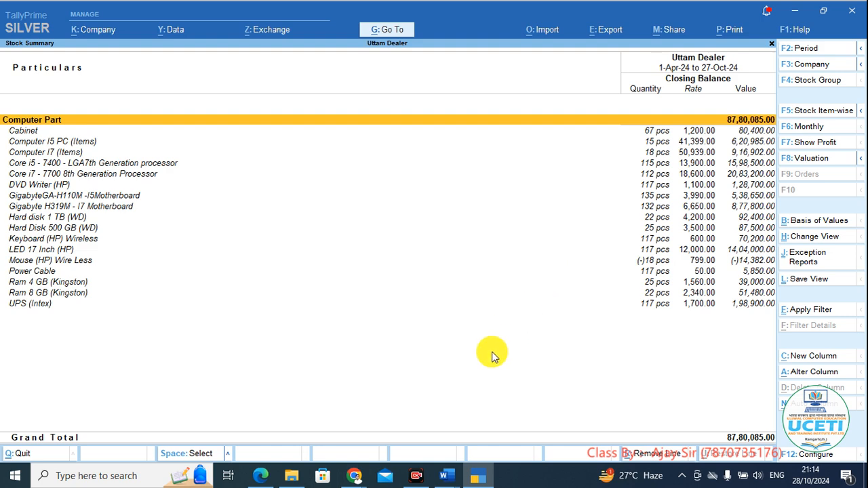
key(Escape)
Review the Computer I5 PC (Items) and Computer I7 (Items) manufacturing vouchers from the Day Book, checking each effective rate per piece.
key(Up)
key(Up)
key(Up)
key(Up)
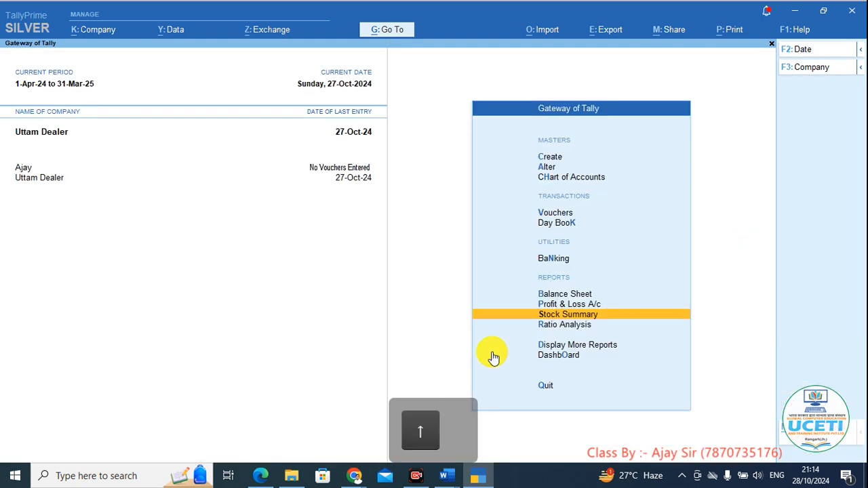
key(Return)
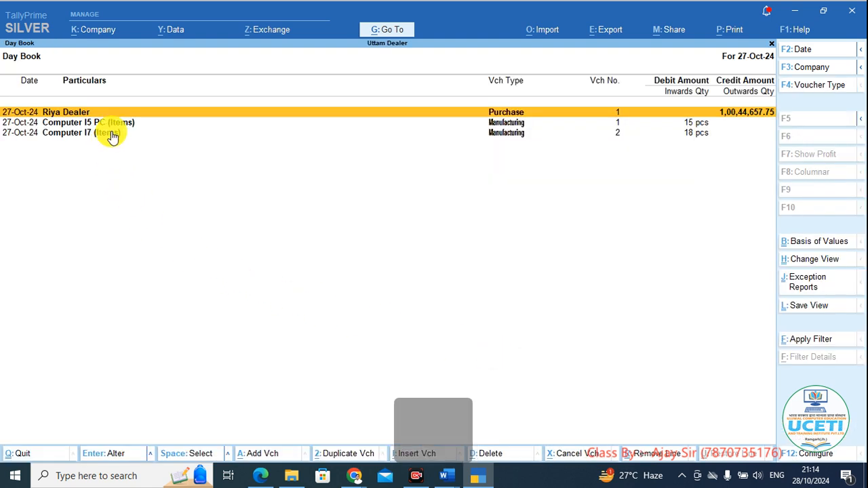
key(Down)
key(Return)
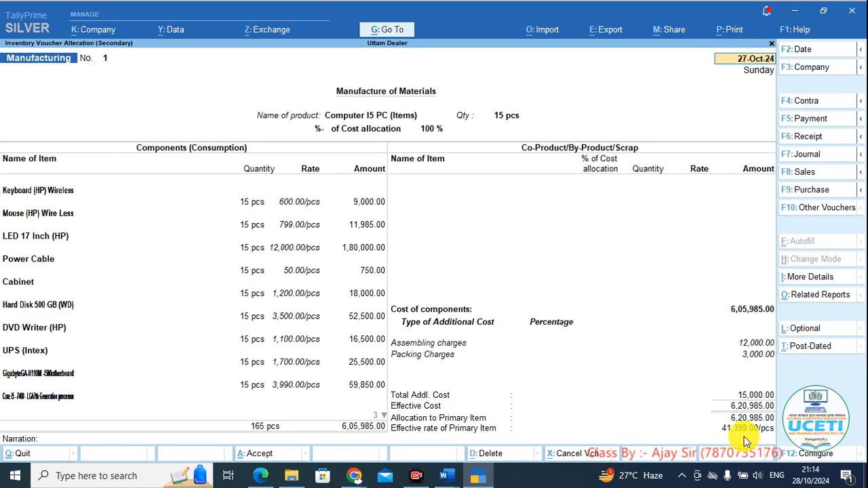
key(Escape)
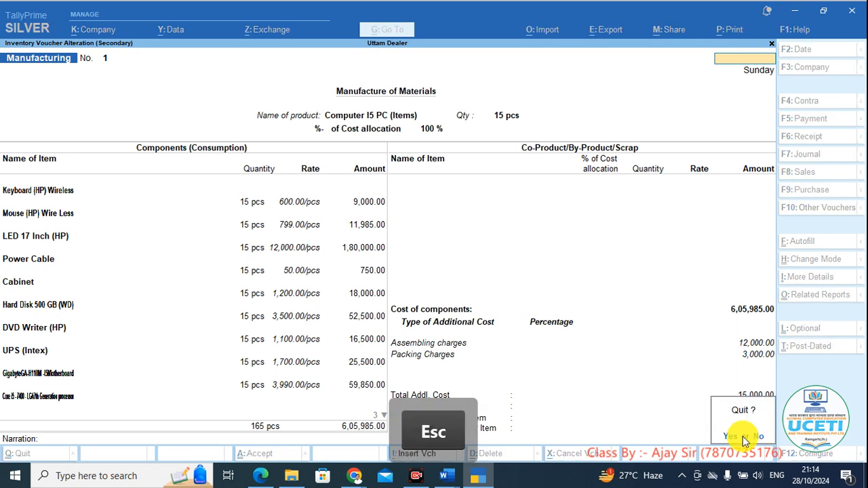
key(Escape)
key(Down)
key(Return)
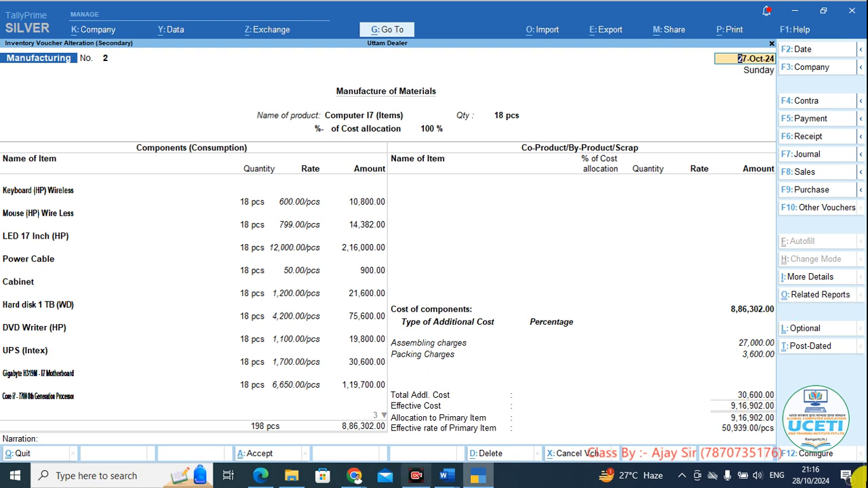
key(ctrl+2)
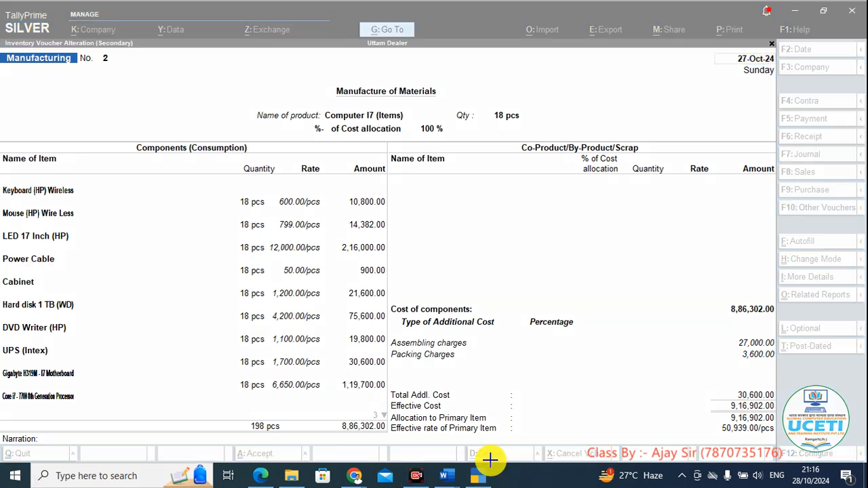
mouse_move(436, 209)
mouse_down()
mouse_move(448, 248)
mouse_move(440, 233)
mouse_move(454, 197)
mouse_move(452, 229)
mouse_move(471, 238)
mouse_move(495, 205)
mouse_move(495, 230)
mouse_up()
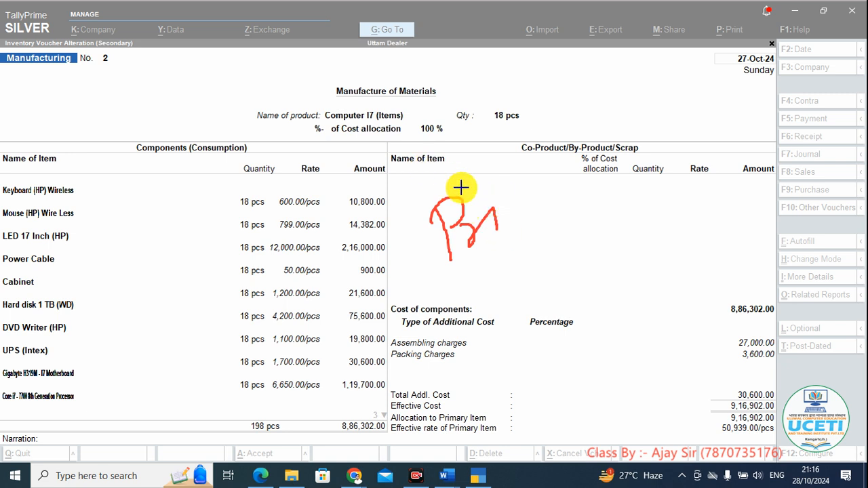
mouse_move(508, 201)
mouse_down()
mouse_move(510, 212)
mouse_move(528, 194)
mouse_move(550, 208)
mouse_move(592, 196)
mouse_move(586, 190)
mouse_move(631, 207)
mouse_move(642, 179)
mouse_move(673, 251)
mouse_up()
mouse_move(697, 179)
mouse_down()
mouse_move(689, 219)
mouse_move(713, 206)
mouse_move(744, 226)
mouse_move(765, 209)
mouse_move(766, 229)
mouse_up()
mouse_move(522, 273)
mouse_down()
mouse_move(531, 322)
mouse_move(533, 306)
mouse_move(591, 281)
mouse_move(568, 310)
mouse_up()
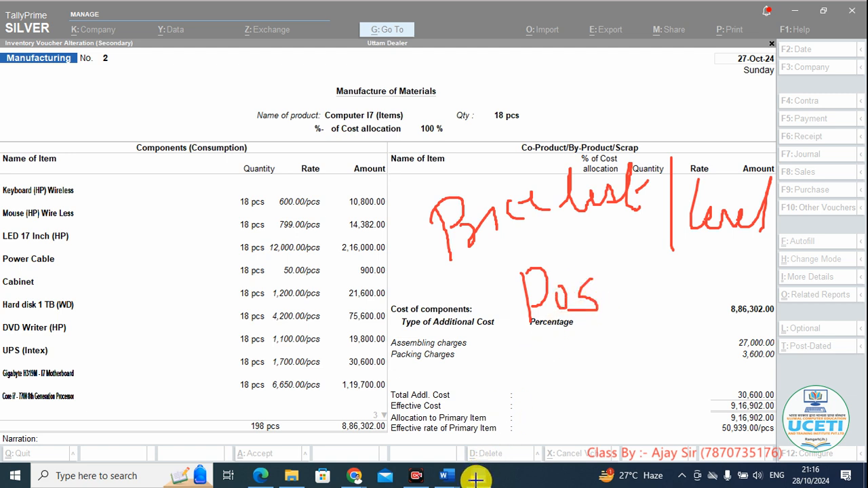
click(500, 56)
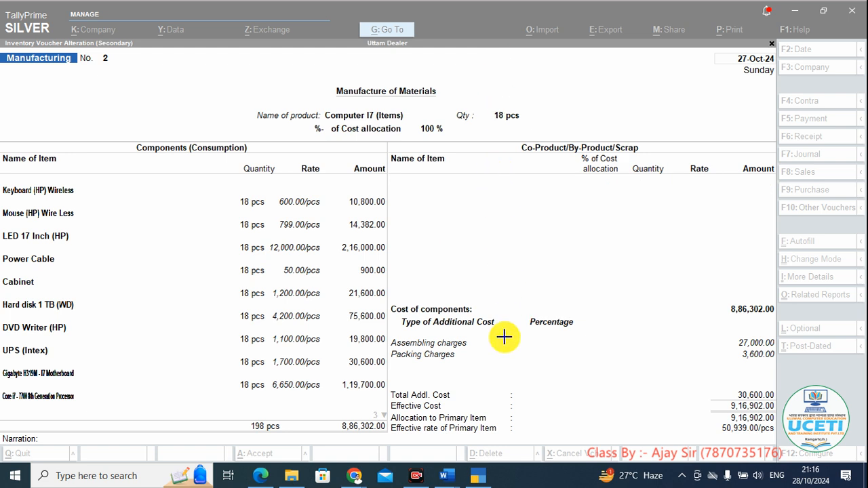
click(261, 51)
click(477, 477)
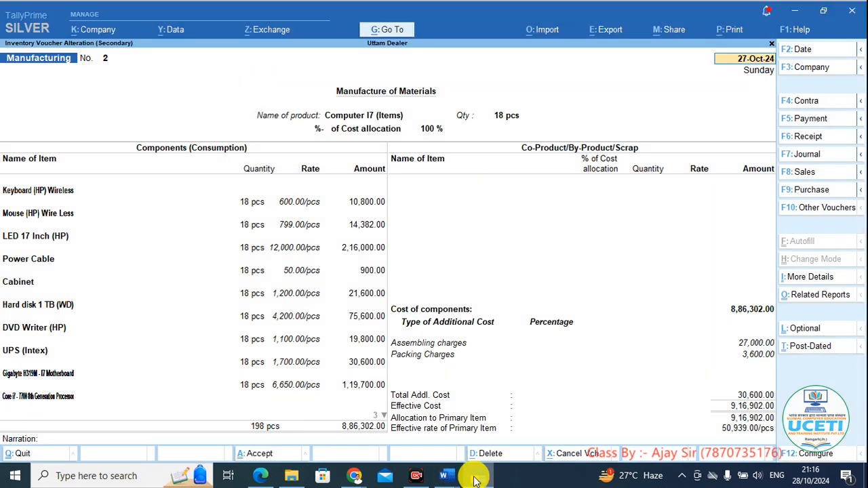
Close the Computer I7 voucher and the Day Book, and open the company features of Uttam Dealer.
key(Escape)
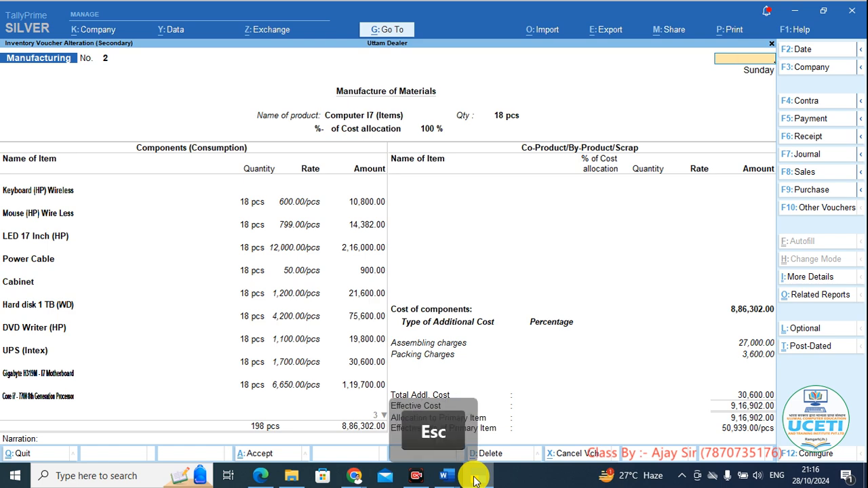
key(Escape)
key(Escape)
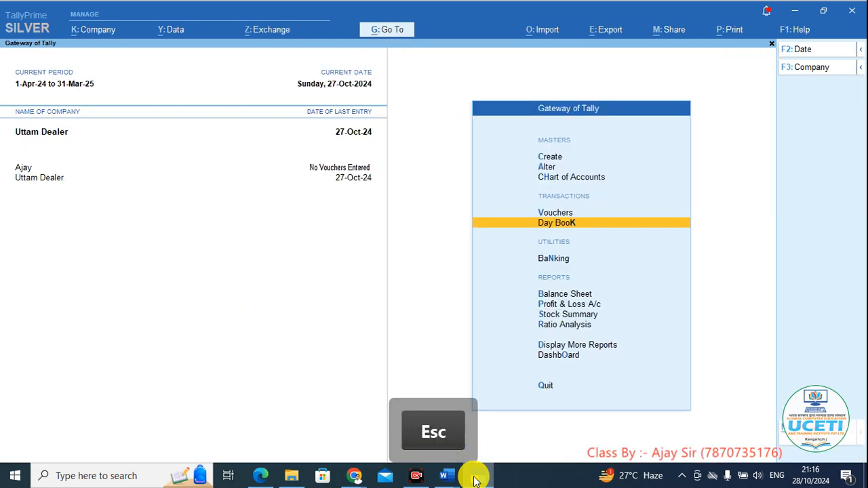
key(F11)
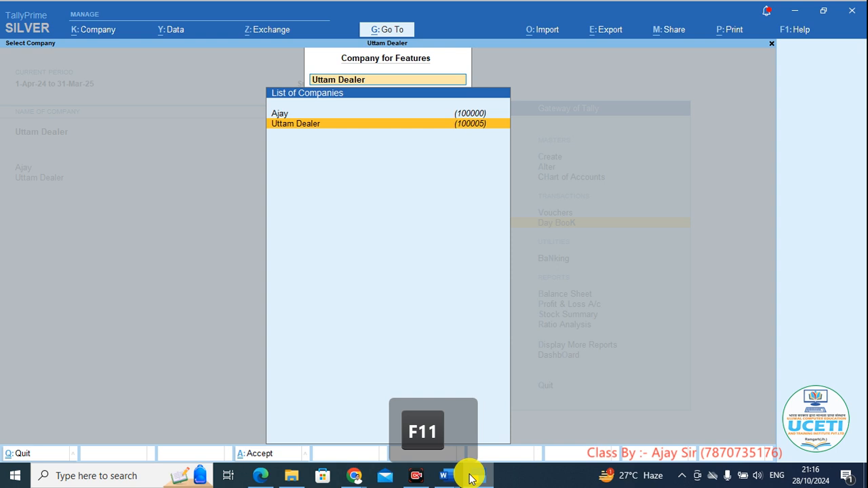
key(Return)
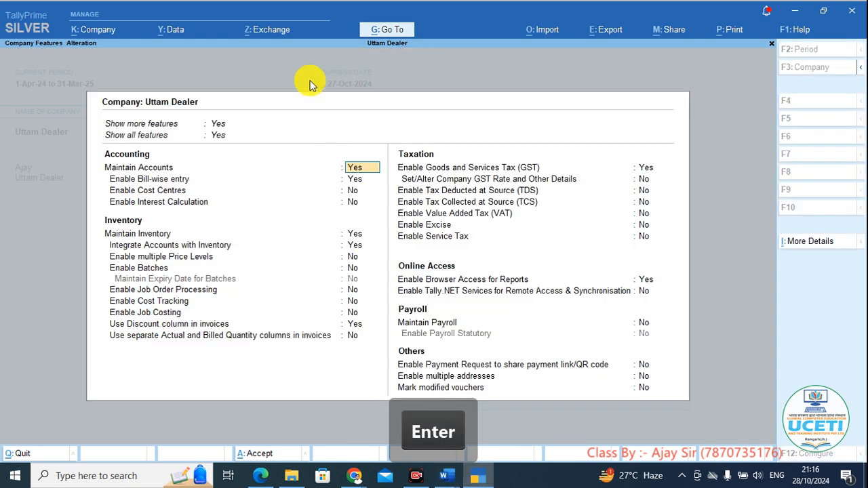
key(ctrl+2)
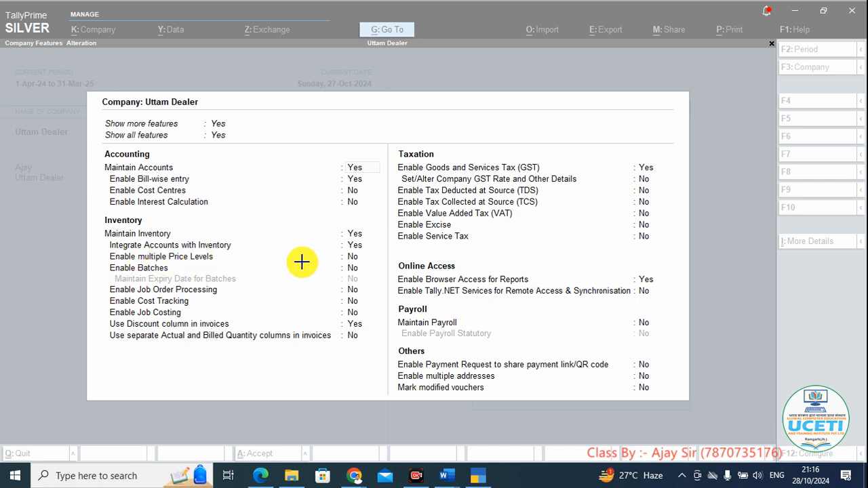
mouse_move(340, 256)
mouse_down()
mouse_move(364, 257)
mouse_move(353, 248)
mouse_up()
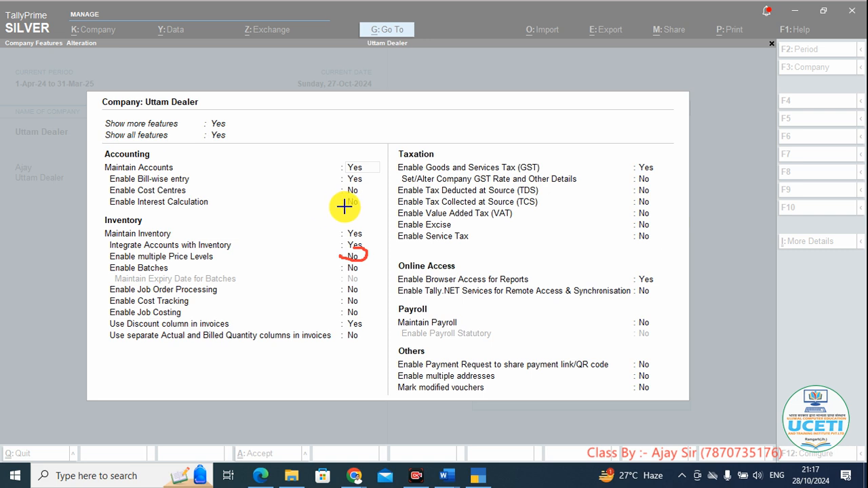
mouse_move(345, 205)
mouse_down()
mouse_move(355, 213)
mouse_move(368, 197)
mouse_move(331, 194)
mouse_move(344, 206)
mouse_up()
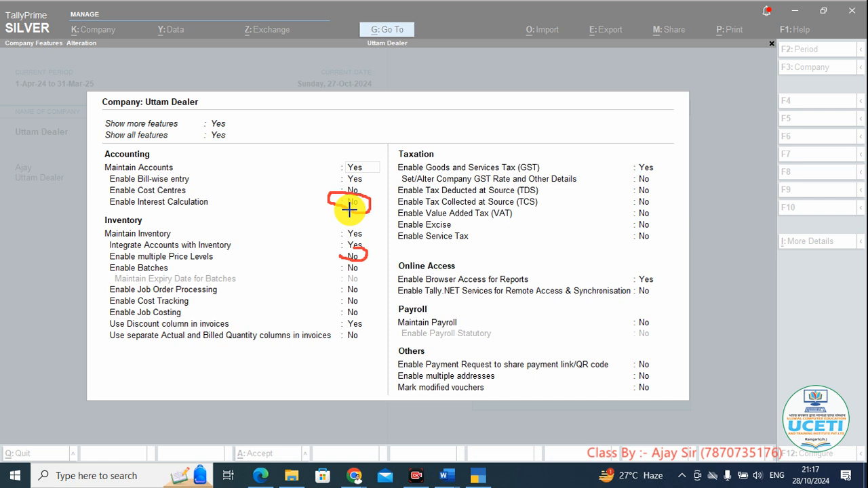
drag(349, 209, 350, 259)
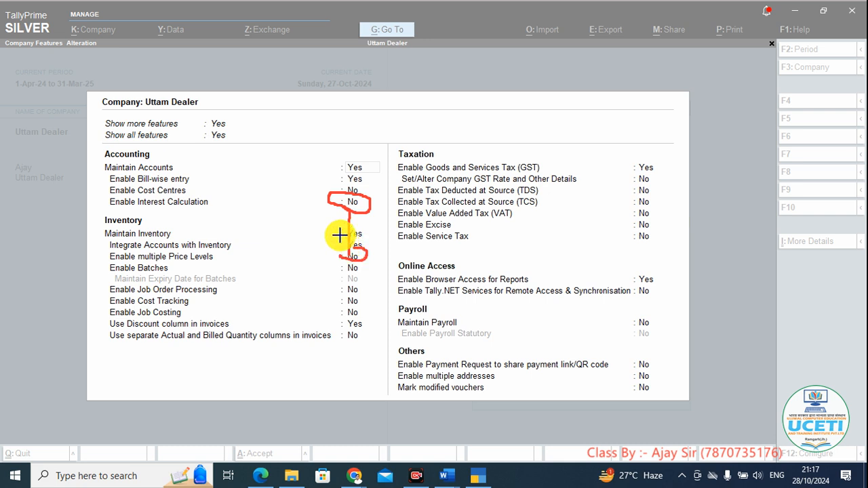
click(485, 52)
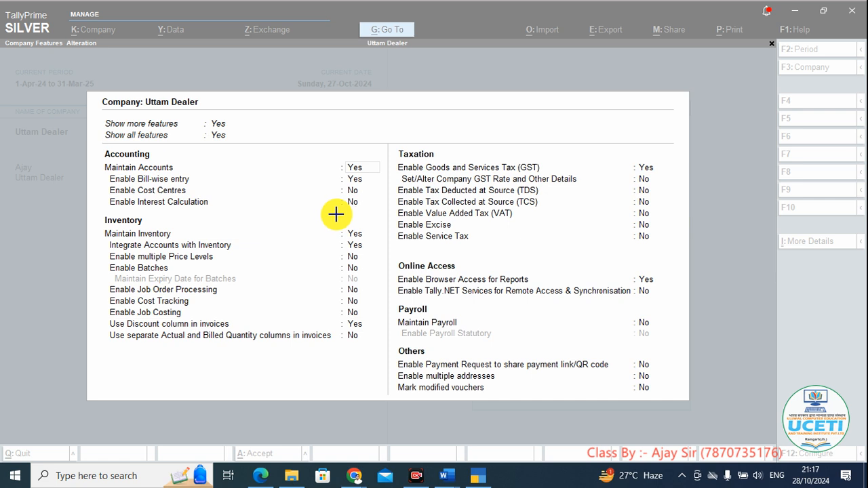
mouse_move(348, 207)
mouse_down()
mouse_move(359, 194)
mouse_move(357, 205)
mouse_up()
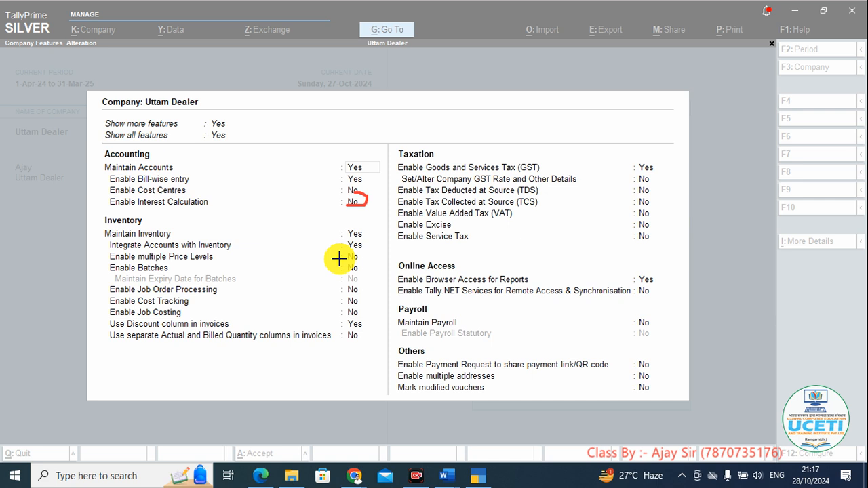
drag(339, 258, 360, 259)
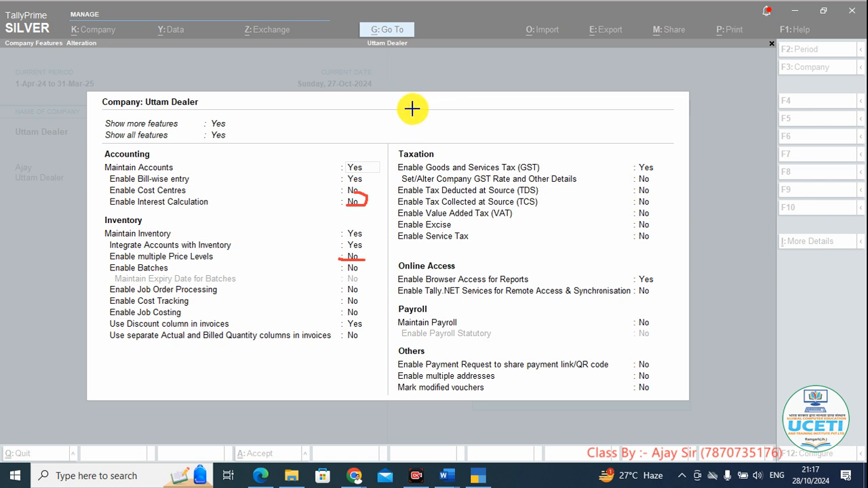
mouse_move(435, 102)
mouse_down()
mouse_move(445, 101)
mouse_move(446, 140)
mouse_move(460, 117)
mouse_up()
mouse_move(473, 104)
mouse_down()
mouse_move(466, 130)
mouse_move(479, 128)
mouse_up()
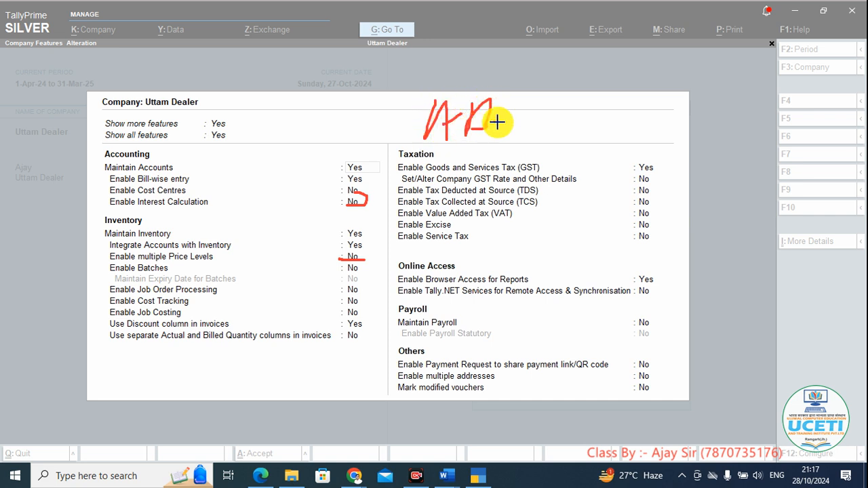
mouse_move(516, 102)
mouse_down()
mouse_move(504, 120)
mouse_move(514, 129)
mouse_up()
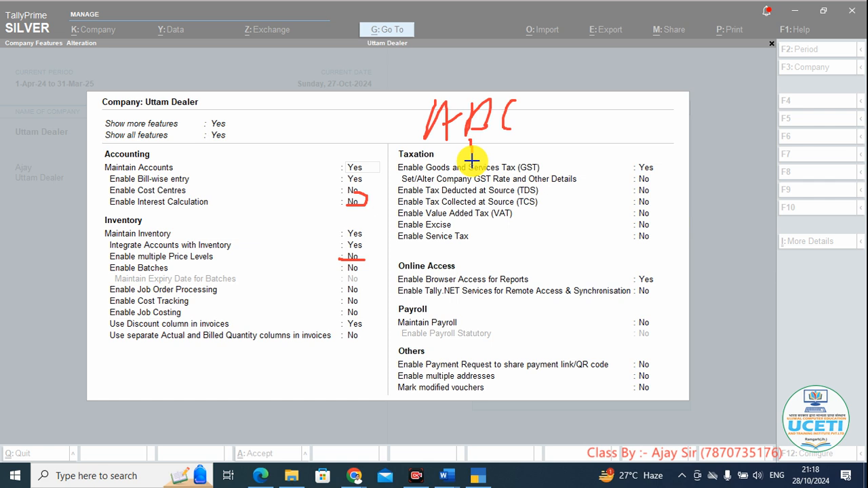
drag(473, 170, 598, 164)
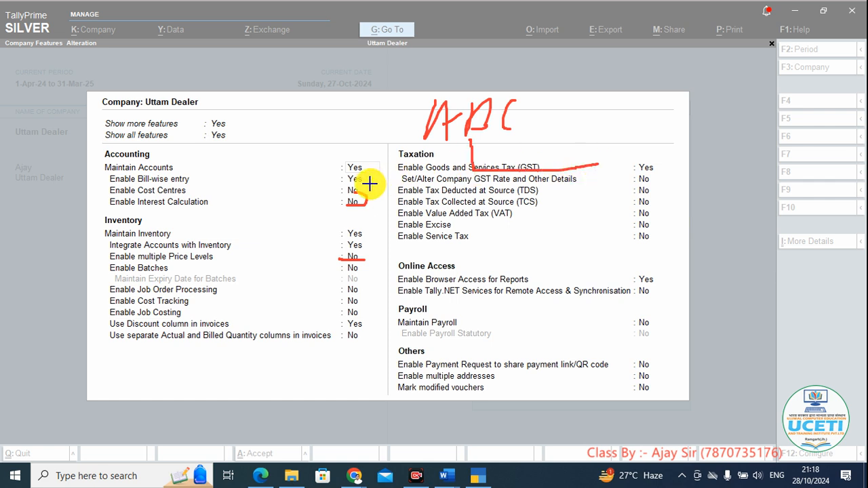
mouse_move(457, 170)
mouse_down()
mouse_move(256, 181)
mouse_move(272, 195)
mouse_up()
mouse_move(234, 216)
mouse_down()
mouse_move(237, 229)
mouse_move(271, 234)
mouse_move(277, 220)
mouse_up()
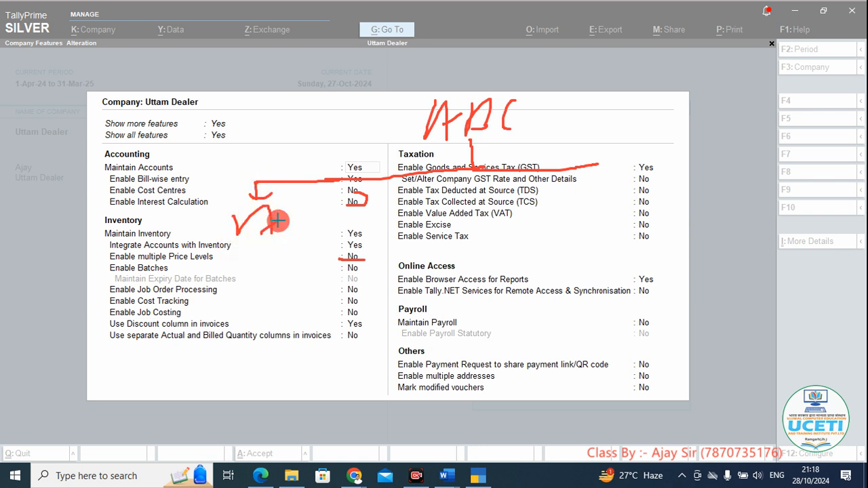
mouse_move(336, 181)
mouse_down()
mouse_move(337, 225)
mouse_move(352, 248)
mouse_move(382, 251)
mouse_up()
mouse_move(468, 204)
mouse_down()
mouse_move(459, 244)
mouse_move(485, 258)
mouse_up()
mouse_move(573, 177)
mouse_down()
mouse_move(560, 224)
mouse_move(584, 217)
mouse_move(563, 261)
mouse_move(575, 256)
mouse_move(558, 269)
mouse_up()
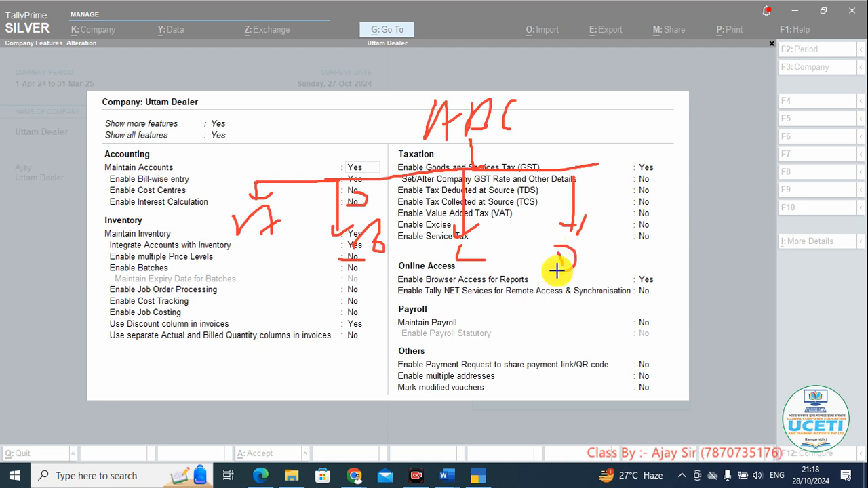
mouse_move(598, 164)
mouse_down()
mouse_move(627, 161)
mouse_move(622, 252)
mouse_move(633, 231)
mouse_move(636, 254)
mouse_up()
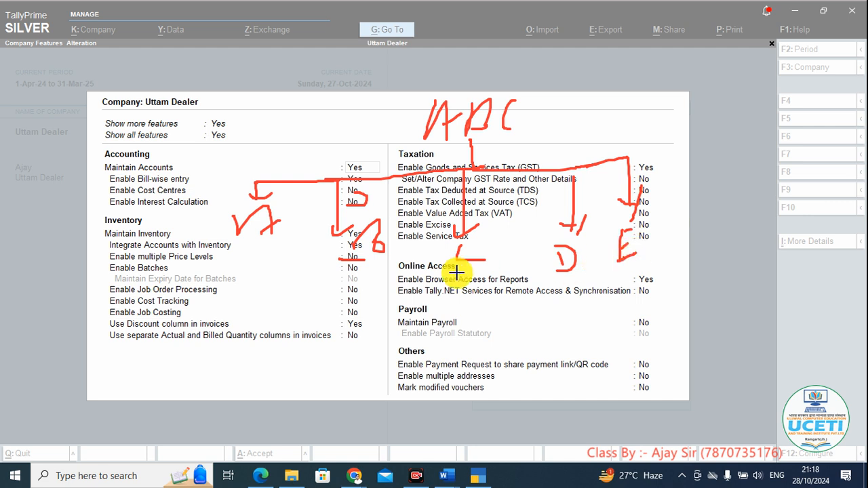
mouse_move(232, 251)
mouse_down()
mouse_move(300, 225)
mouse_move(253, 199)
mouse_move(242, 217)
mouse_up()
drag(355, 252, 387, 248)
drag(385, 216, 369, 221)
mouse_move(429, 272)
mouse_down()
mouse_move(486, 281)
mouse_move(482, 248)
mouse_move(461, 246)
mouse_up()
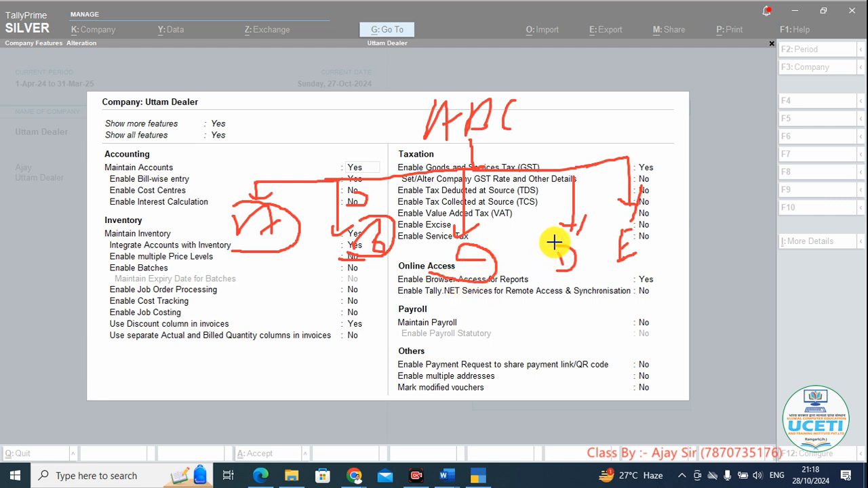
mouse_move(554, 242)
mouse_down()
mouse_move(539, 258)
mouse_move(557, 282)
mouse_move(581, 258)
mouse_move(567, 242)
mouse_up()
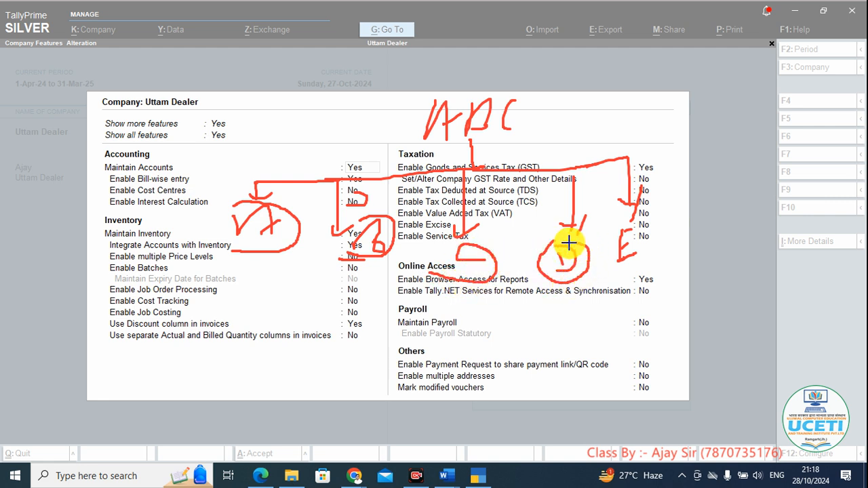
mouse_move(617, 225)
mouse_down()
mouse_move(602, 278)
mouse_move(636, 277)
mouse_move(638, 216)
mouse_up()
mouse_move(242, 274)
mouse_down()
mouse_move(273, 250)
mouse_move(362, 248)
mouse_up()
drag(429, 276, 471, 262)
drag(514, 301, 550, 279)
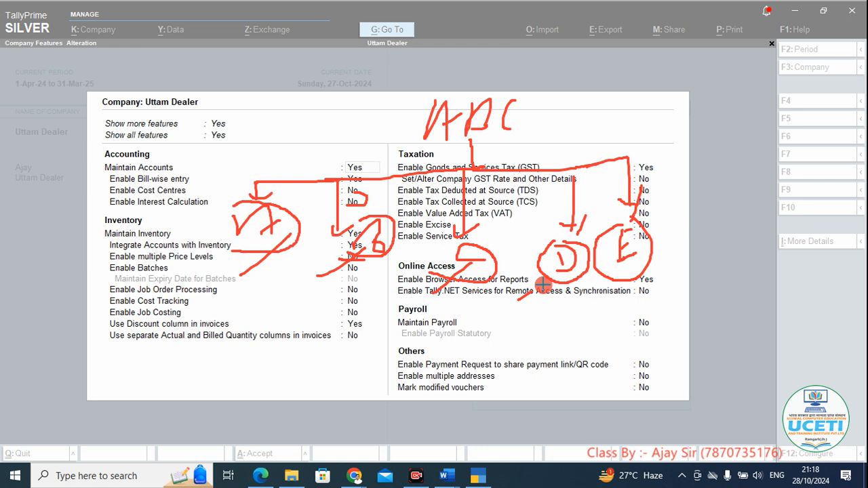
drag(612, 301, 640, 266)
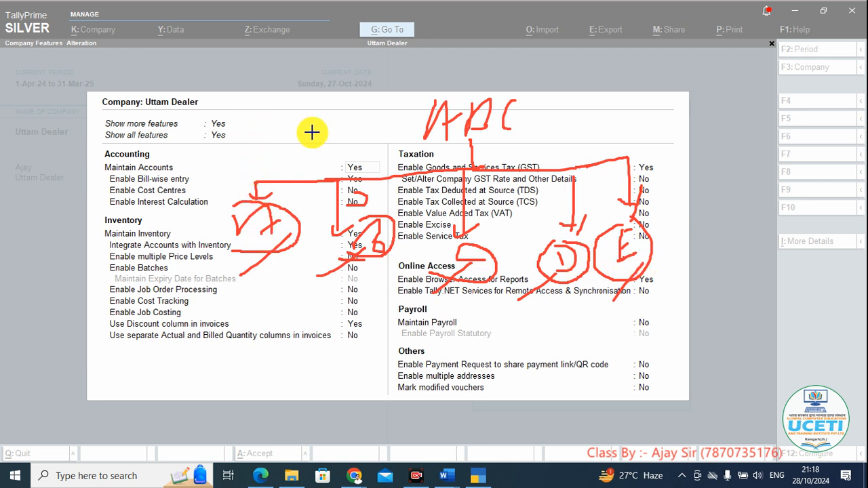
drag(240, 143, 285, 126)
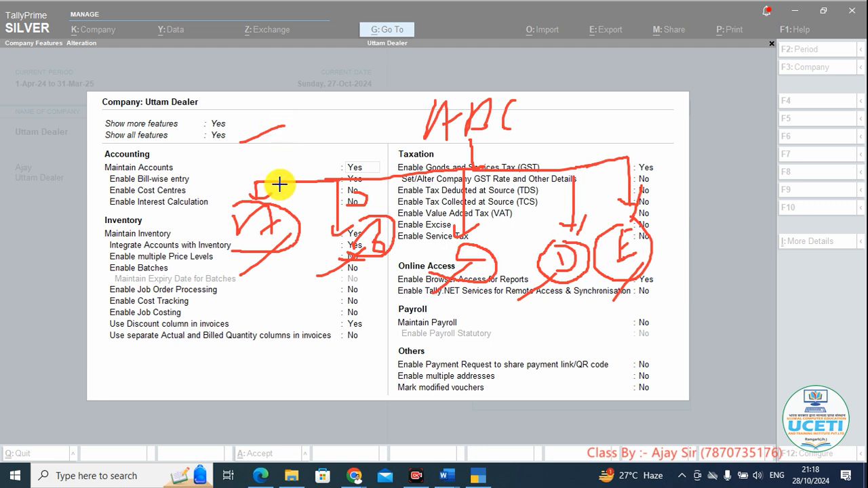
mouse_move(227, 190)
mouse_down()
mouse_move(206, 275)
mouse_move(302, 283)
mouse_up()
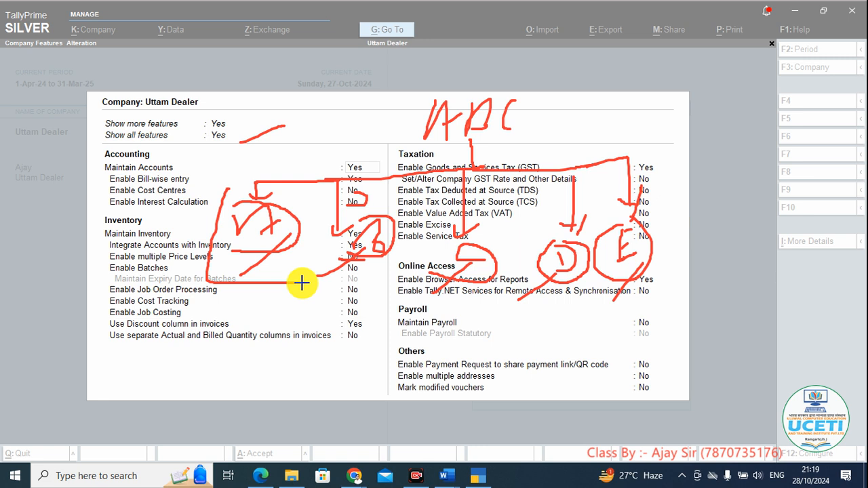
mouse_move(227, 196)
mouse_down()
mouse_move(288, 194)
mouse_move(300, 316)
mouse_move(307, 319)
mouse_up()
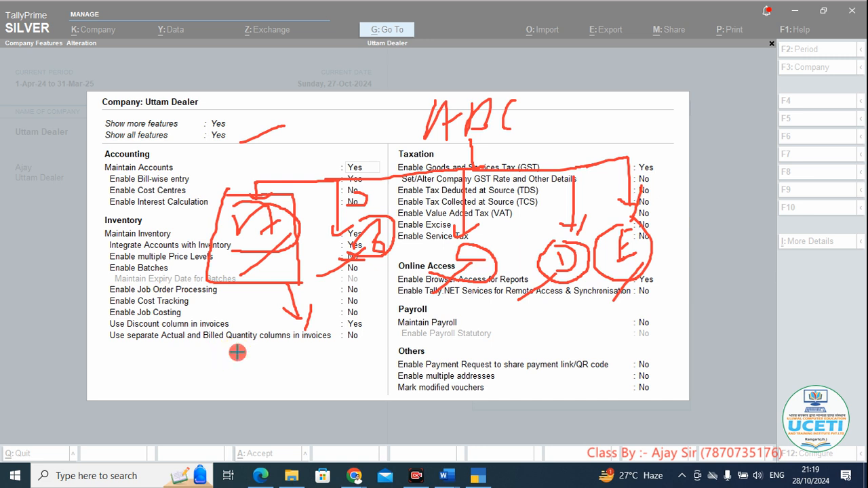
mouse_move(237, 352)
mouse_down()
mouse_move(255, 372)
mouse_move(278, 360)
mouse_move(305, 362)
mouse_move(324, 343)
mouse_move(337, 356)
mouse_up()
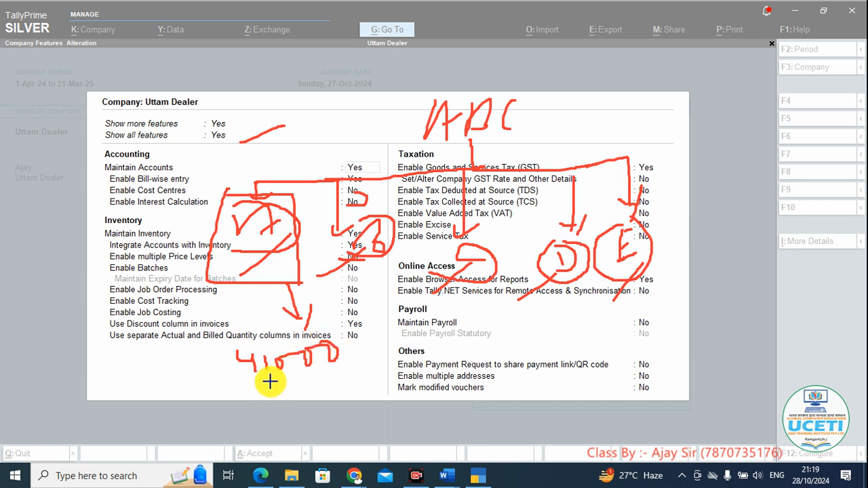
mouse_move(261, 385)
mouse_down()
mouse_move(342, 385)
mouse_move(405, 345)
mouse_up()
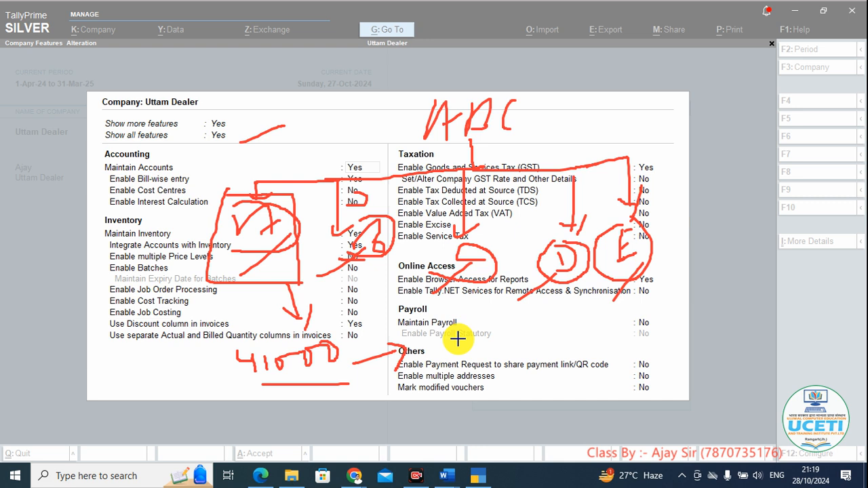
mouse_move(459, 334)
mouse_down()
mouse_move(484, 351)
mouse_move(486, 370)
mouse_up()
mouse_move(505, 338)
mouse_down()
mouse_move(515, 345)
mouse_move(560, 330)
mouse_up()
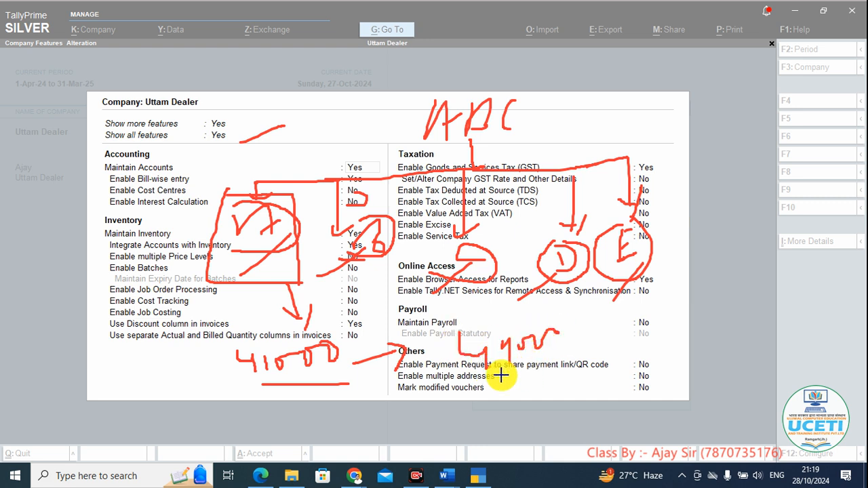
drag(485, 373, 603, 331)
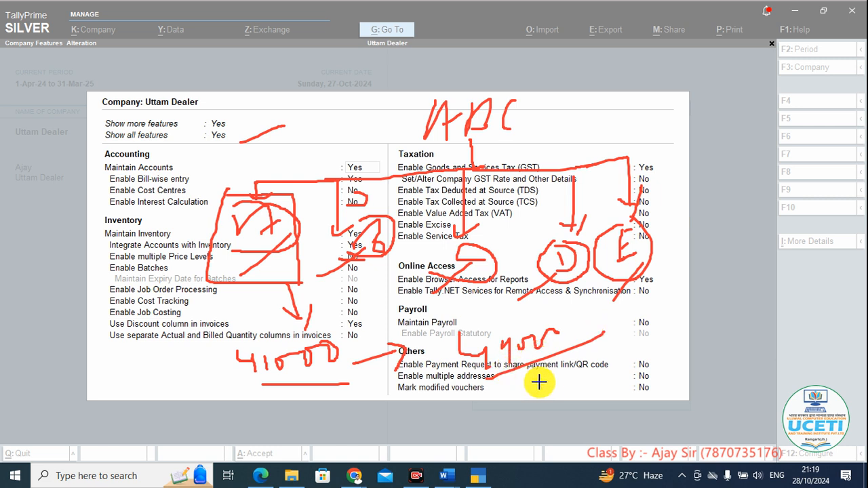
drag(550, 374, 585, 386)
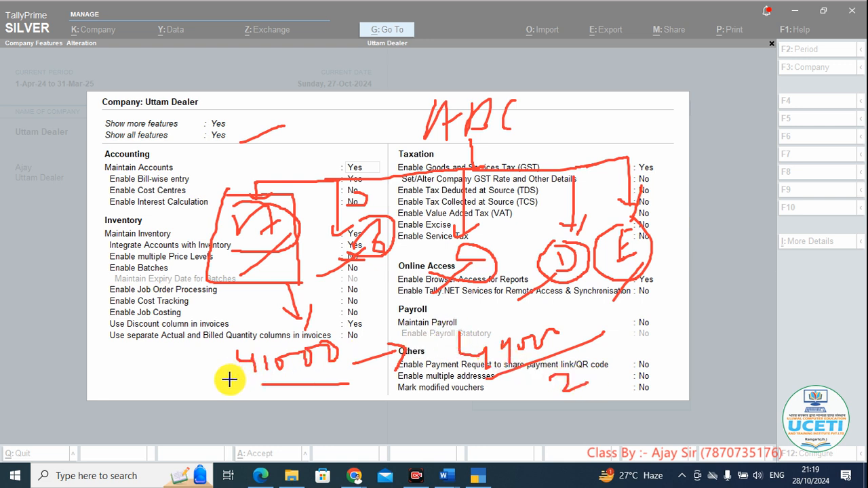
mouse_move(228, 380)
mouse_down()
mouse_move(326, 382)
mouse_move(236, 342)
mouse_move(223, 359)
mouse_move(294, 393)
mouse_move(357, 361)
mouse_up()
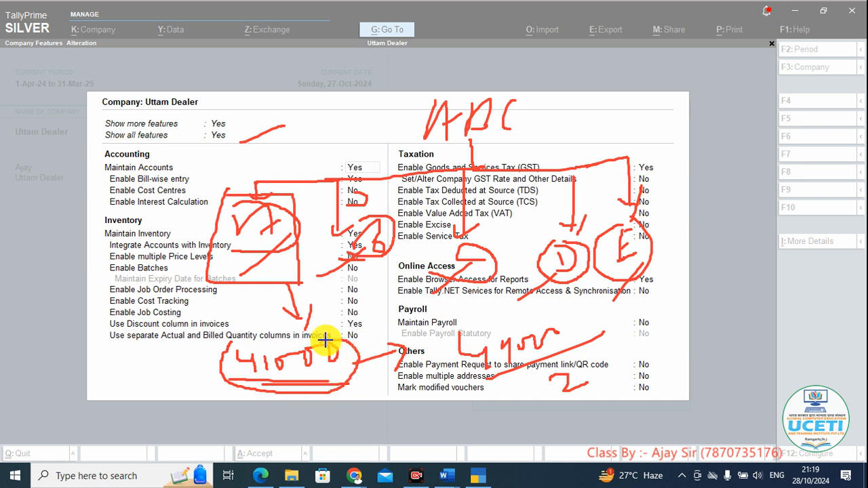
mouse_move(456, 323)
mouse_down()
mouse_move(469, 366)
mouse_move(573, 372)
mouse_move(568, 321)
mouse_move(498, 306)
mouse_up()
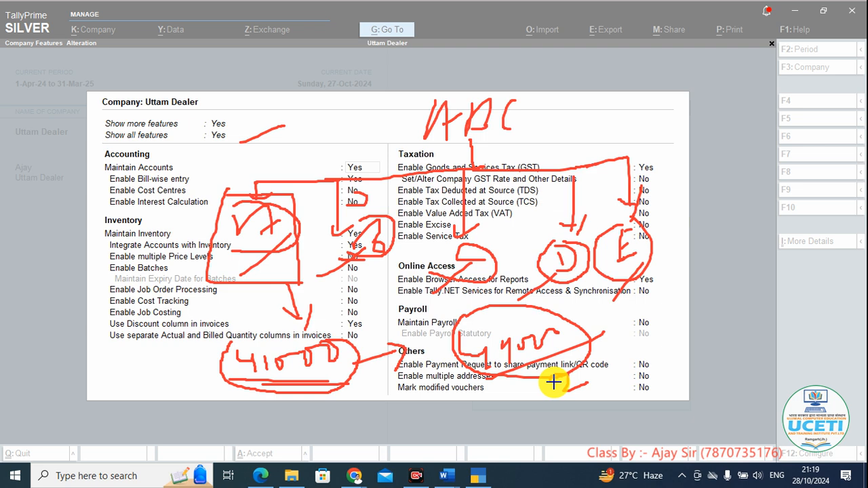
drag(559, 381, 583, 390)
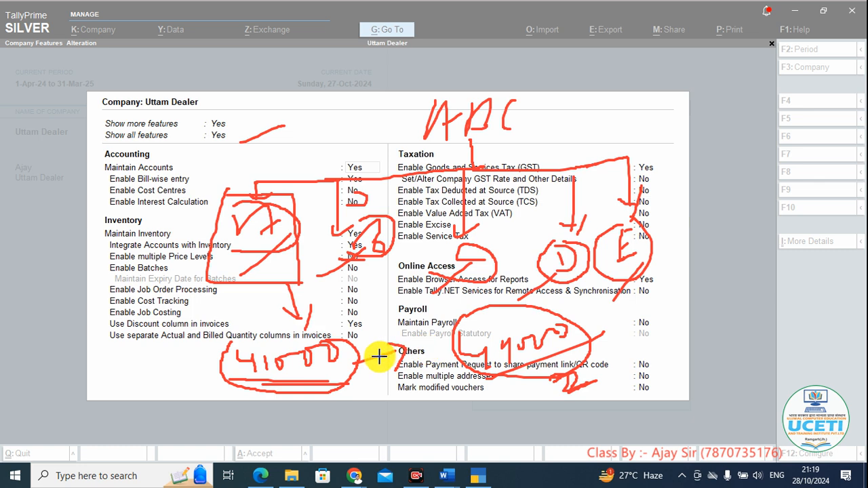
drag(344, 355, 417, 339)
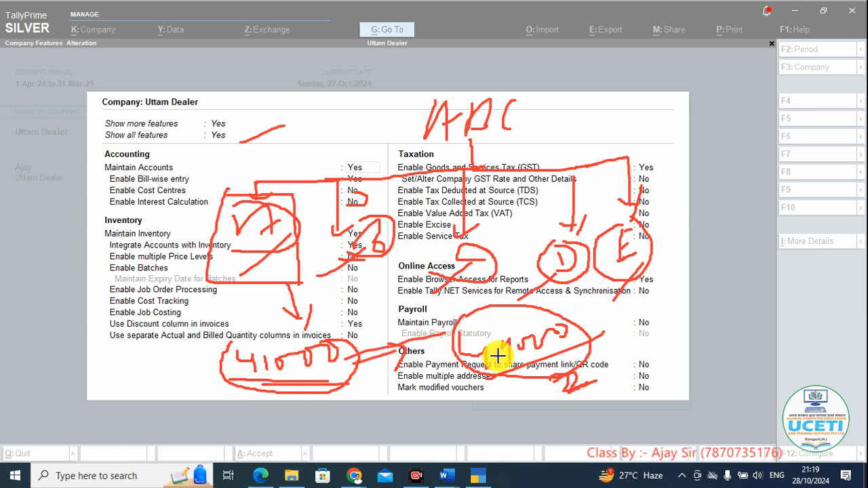
drag(573, 385, 599, 380)
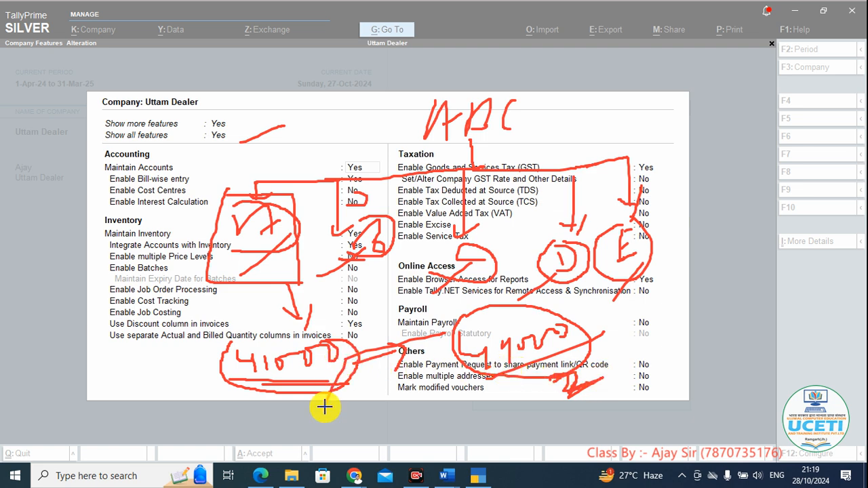
drag(324, 407, 353, 366)
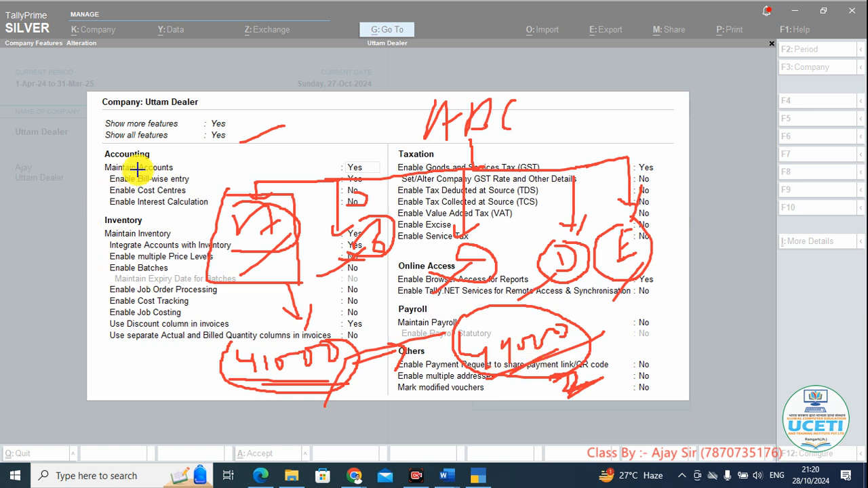
mouse_move(137, 168)
mouse_down()
mouse_move(115, 155)
mouse_move(174, 138)
mouse_move(198, 170)
mouse_move(208, 169)
mouse_up()
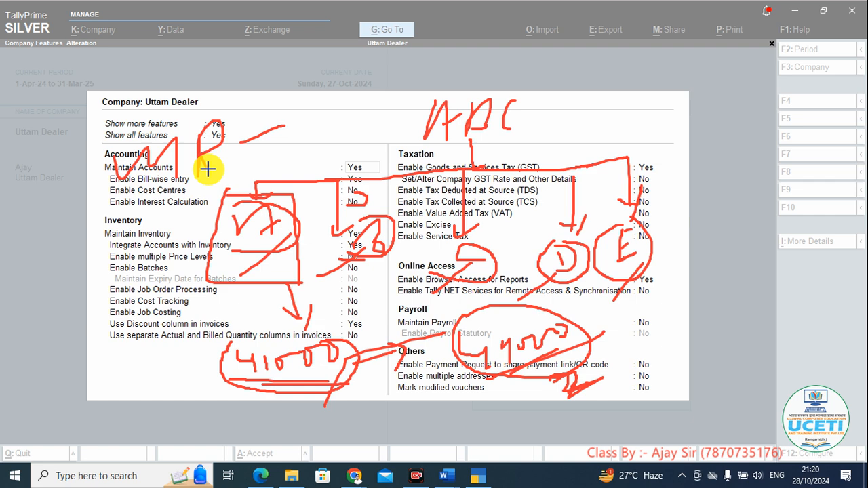
drag(245, 139, 242, 173)
mouse_move(251, 119)
mouse_down()
mouse_move(281, 124)
mouse_move(253, 139)
mouse_move(254, 129)
mouse_up()
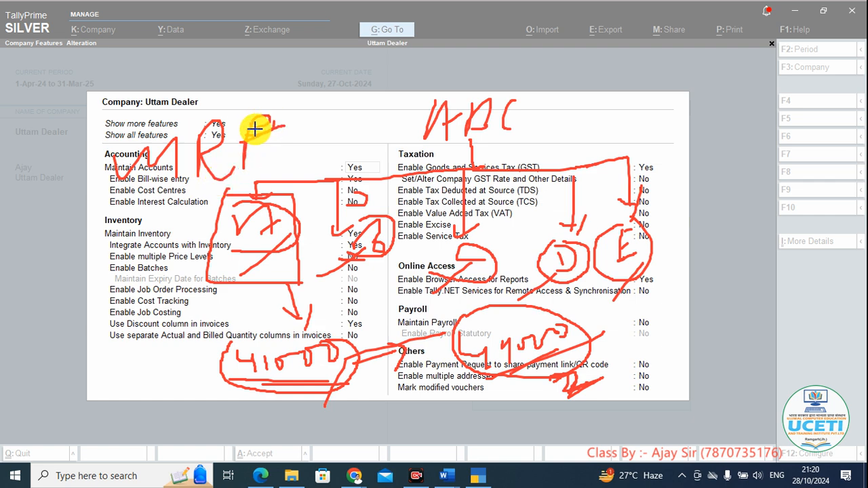
drag(151, 184, 321, 144)
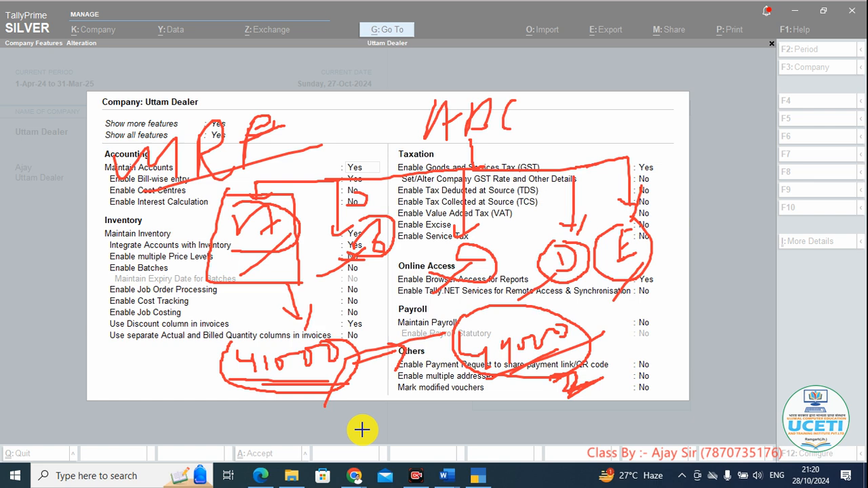
mouse_move(155, 332)
mouse_down()
mouse_move(146, 354)
mouse_move(202, 332)
mouse_move(215, 304)
mouse_move(217, 328)
mouse_move(253, 309)
mouse_up()
click(265, 308)
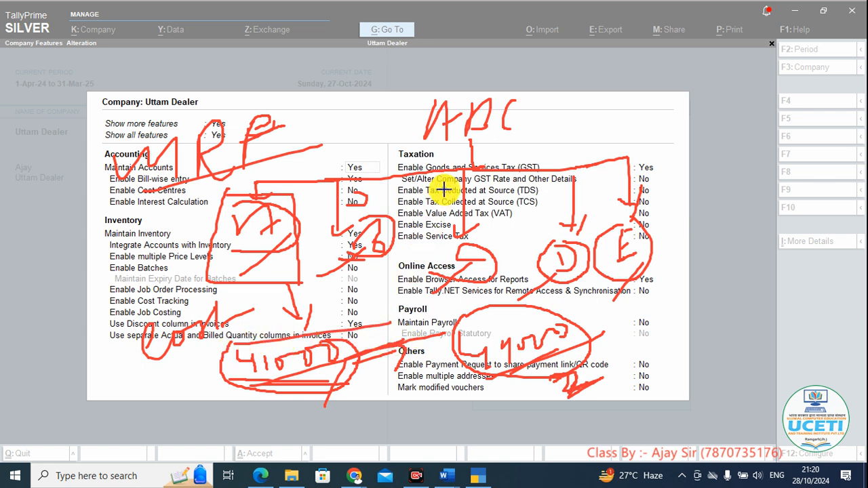
mouse_move(567, 122)
mouse_down()
mouse_move(568, 148)
mouse_move(581, 131)
mouse_move(667, 112)
mouse_up()
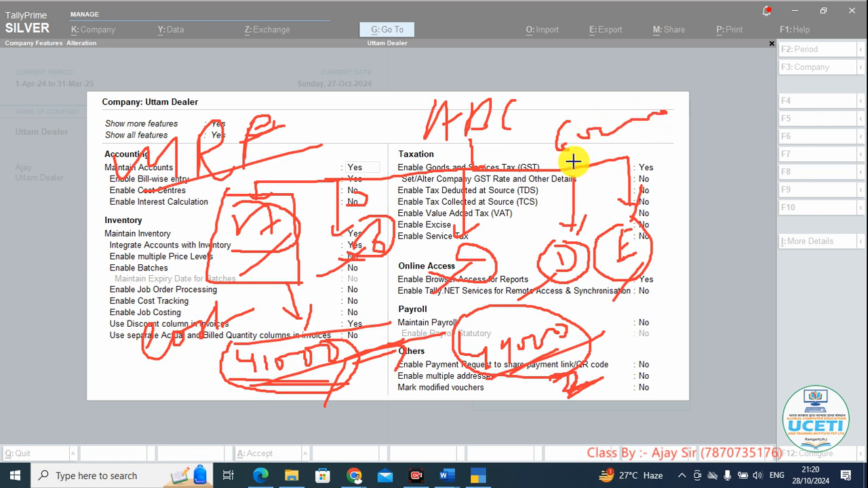
drag(573, 162, 707, 114)
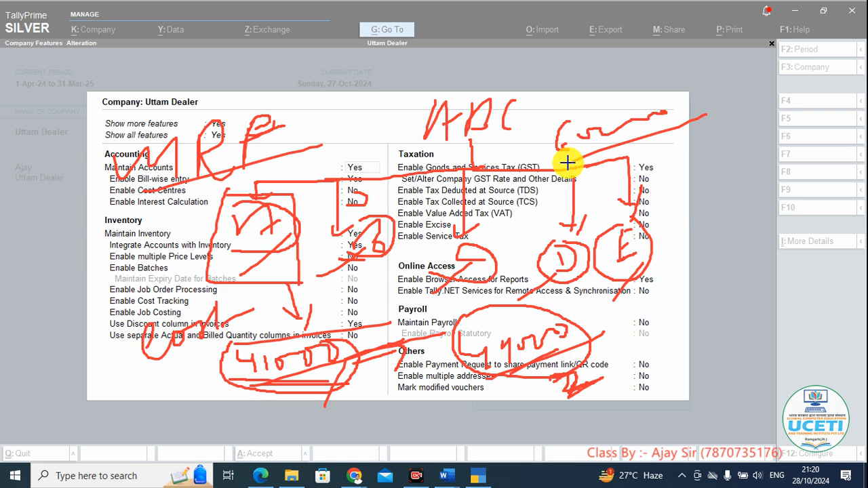
mouse_move(567, 163)
mouse_down()
mouse_move(639, 149)
mouse_move(645, 180)
mouse_move(665, 169)
mouse_move(660, 250)
mouse_move(660, 234)
mouse_up()
drag(669, 169, 685, 233)
click(697, 164)
mouse_move(672, 271)
mouse_down()
mouse_move(683, 270)
mouse_move(683, 286)
mouse_up()
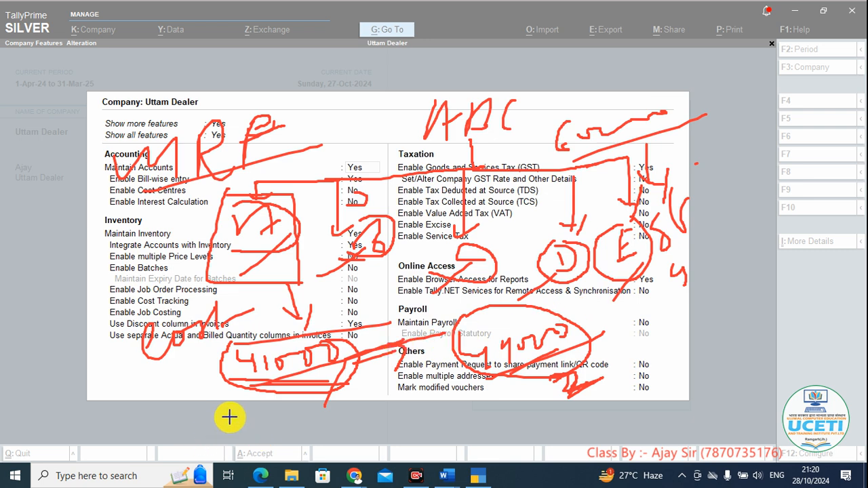
mouse_move(244, 398)
mouse_down()
mouse_move(384, 342)
mouse_move(376, 345)
mouse_up()
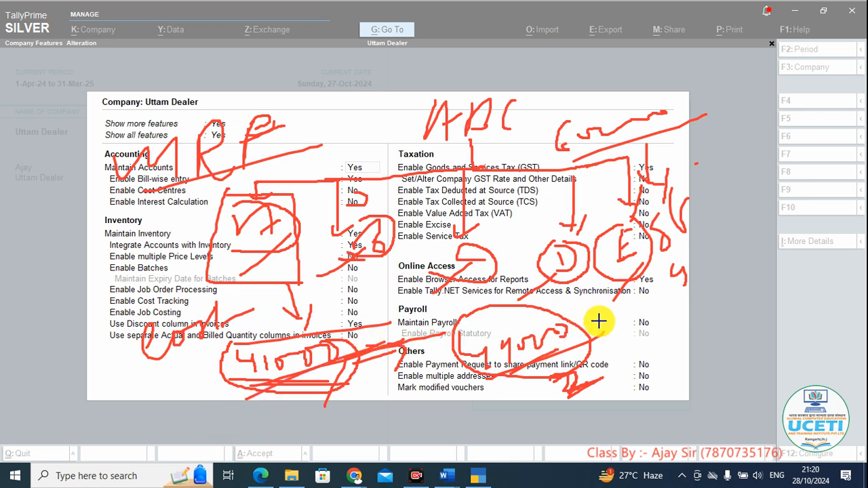
mouse_move(557, 352)
mouse_down()
mouse_move(616, 326)
mouse_move(630, 343)
mouse_move(643, 339)
mouse_move(654, 310)
mouse_move(692, 298)
mouse_up()
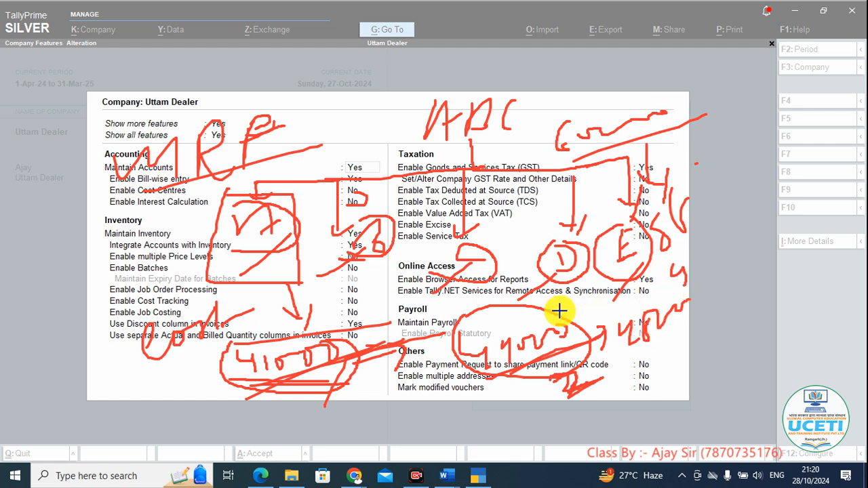
drag(571, 157, 654, 117)
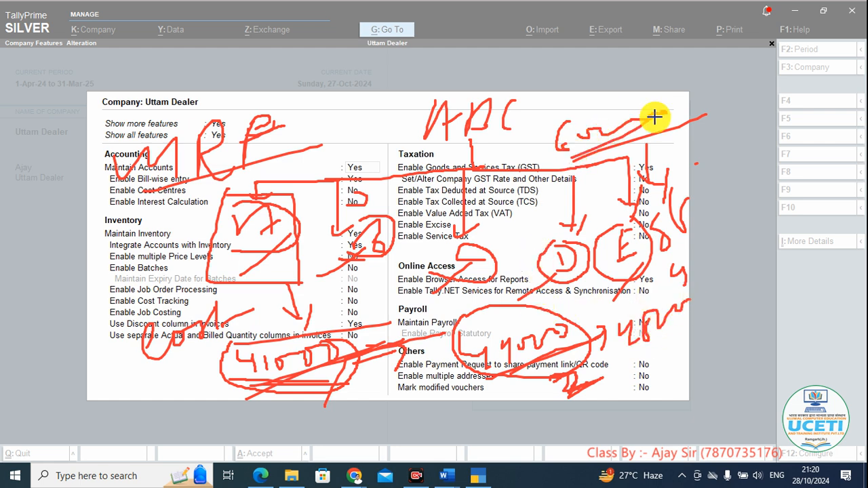
drag(632, 354, 699, 316)
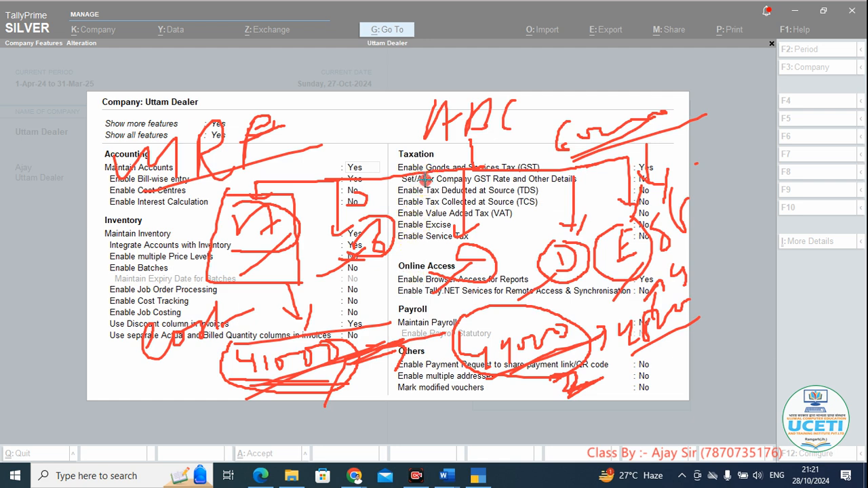
drag(424, 180, 426, 341)
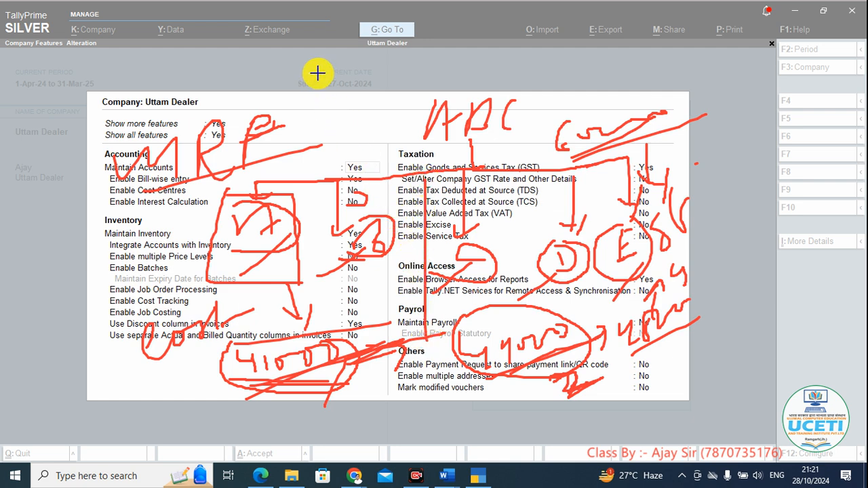
key(Escape)
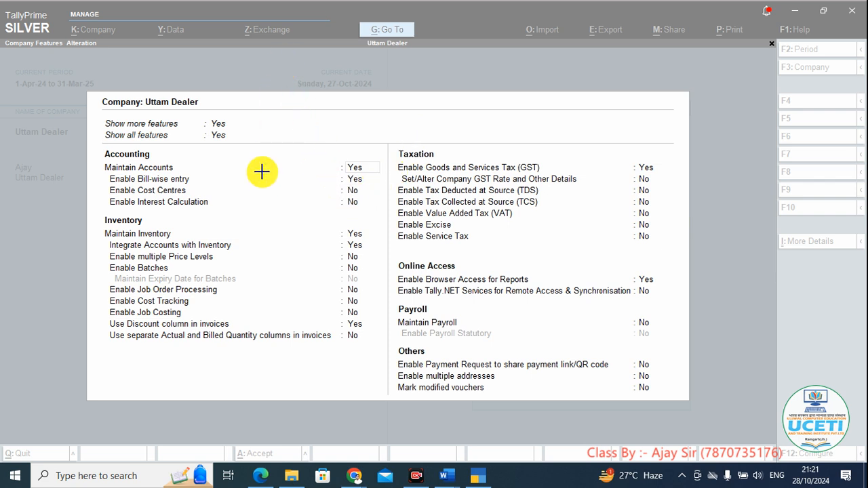
mouse_move(260, 170)
mouse_down()
mouse_move(285, 188)
mouse_move(333, 149)
mouse_move(334, 170)
mouse_move(372, 179)
mouse_up()
mouse_move(380, 148)
mouse_down()
mouse_move(381, 197)
mouse_move(388, 157)
mouse_up()
mouse_move(304, 243)
mouse_down()
mouse_move(364, 223)
mouse_move(387, 247)
mouse_up()
mouse_move(475, 229)
mouse_down()
mouse_move(480, 283)
mouse_move(480, 224)
mouse_move(508, 236)
mouse_move(554, 210)
mouse_up()
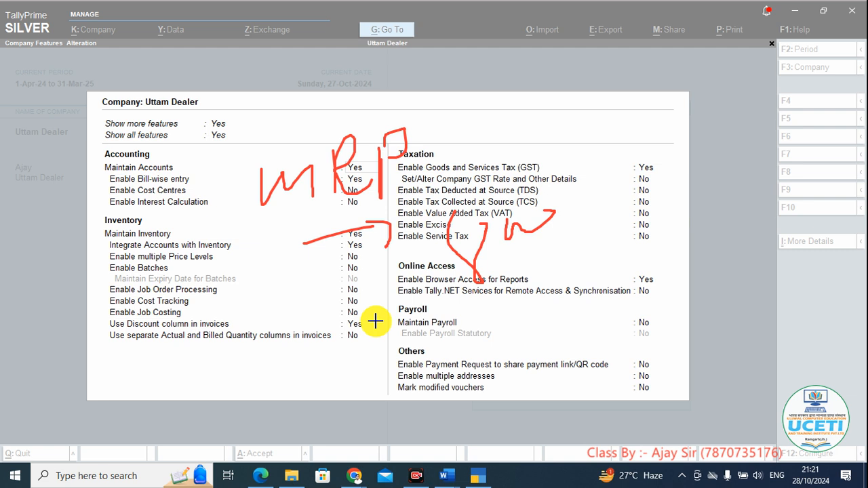
mouse_move(238, 315)
mouse_down()
mouse_move(286, 307)
mouse_move(275, 323)
mouse_up()
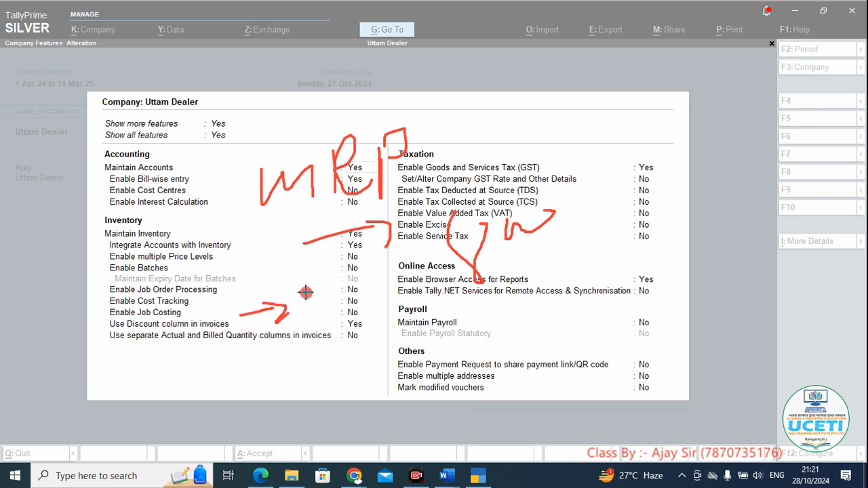
drag(306, 292, 318, 325)
drag(338, 297, 339, 317)
drag(360, 286, 360, 330)
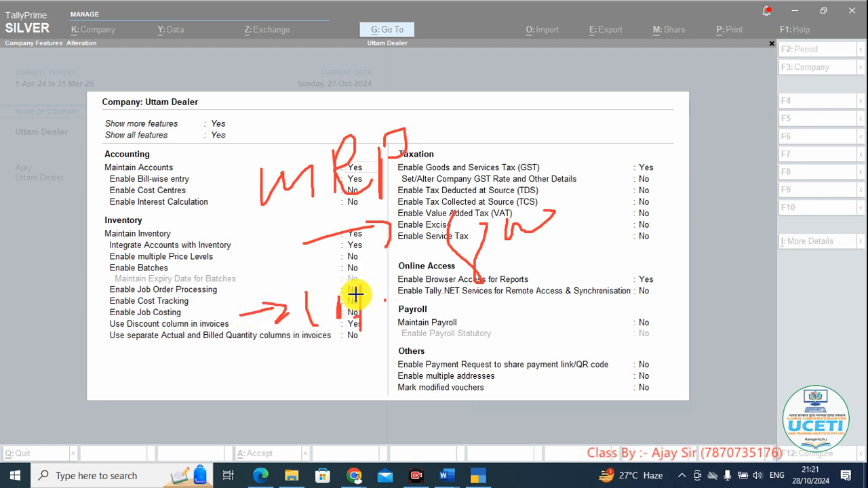
mouse_move(333, 270)
mouse_down()
mouse_move(436, 382)
mouse_move(461, 293)
mouse_move(724, 194)
mouse_up()
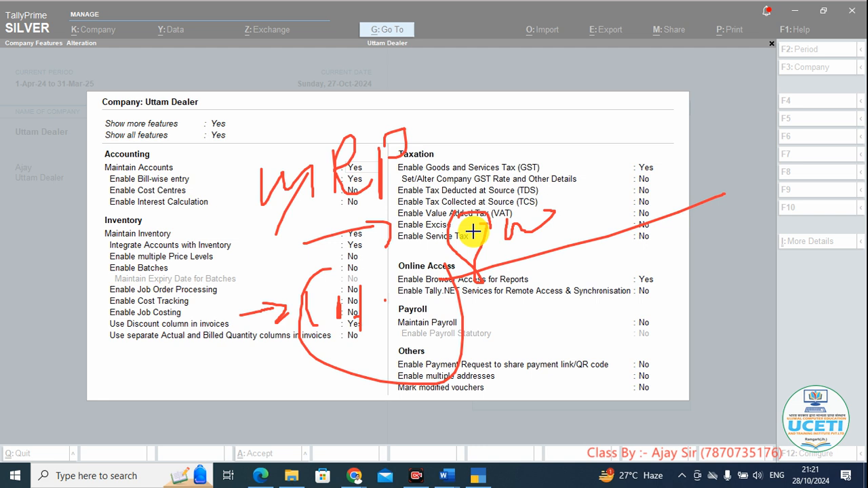
mouse_move(472, 232)
mouse_down()
mouse_move(226, 242)
mouse_move(230, 262)
mouse_up()
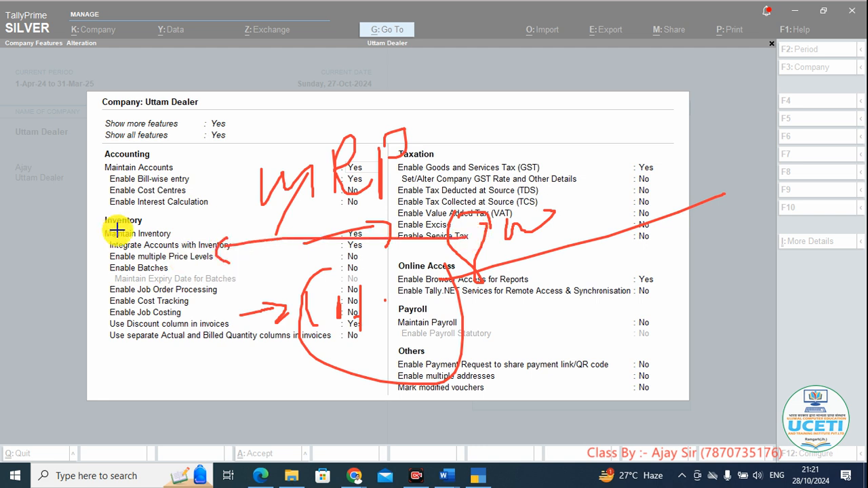
mouse_move(118, 196)
mouse_down()
mouse_move(166, 204)
mouse_move(225, 180)
mouse_up()
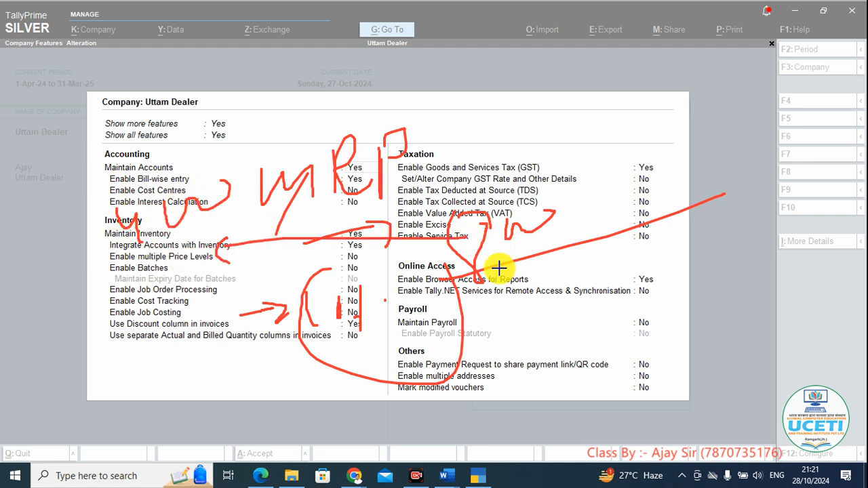
drag(583, 216, 788, 141)
mouse_move(517, 284)
mouse_down()
mouse_move(538, 329)
mouse_move(633, 278)
mouse_move(703, 294)
mouse_up()
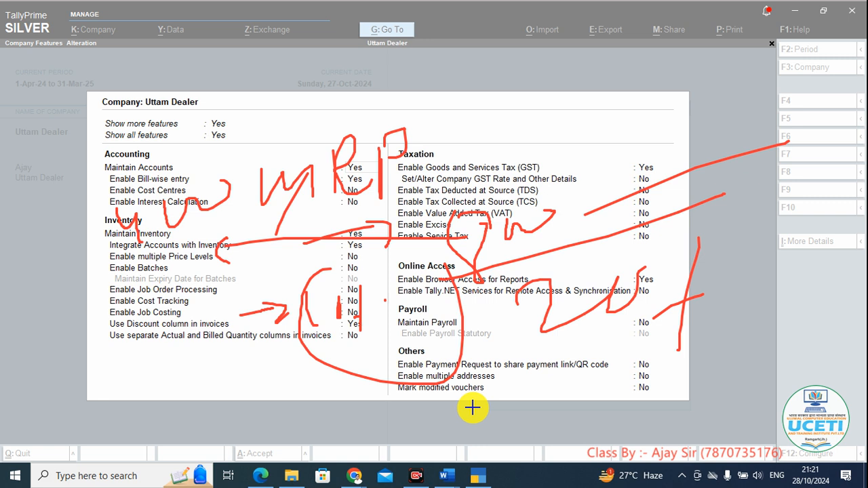
drag(223, 258, 544, 216)
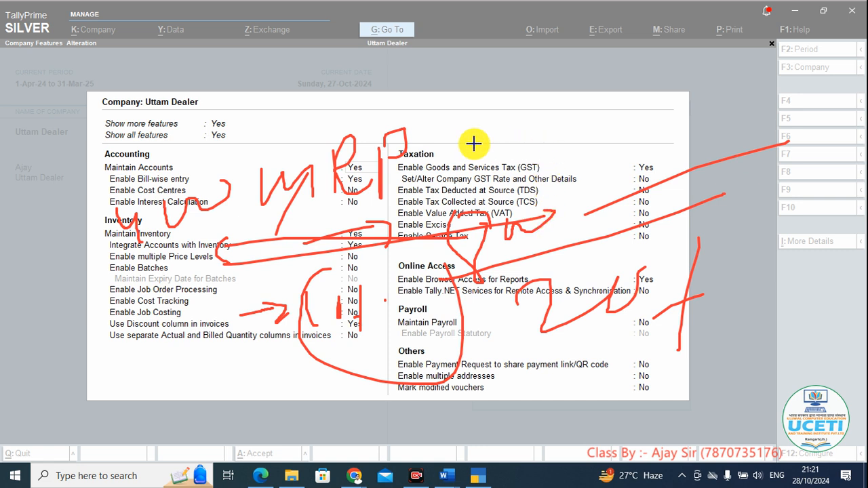
drag(473, 140, 480, 224)
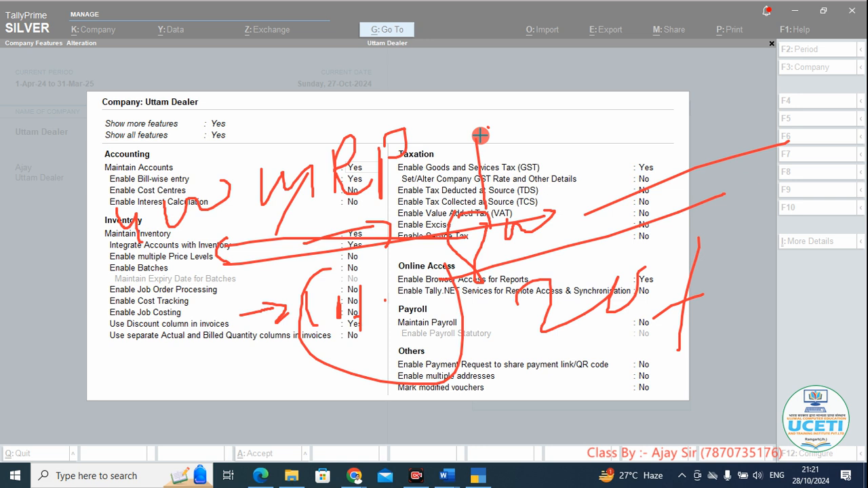
mouse_move(492, 125)
mouse_down()
mouse_move(500, 140)
mouse_move(481, 153)
mouse_move(497, 120)
mouse_up()
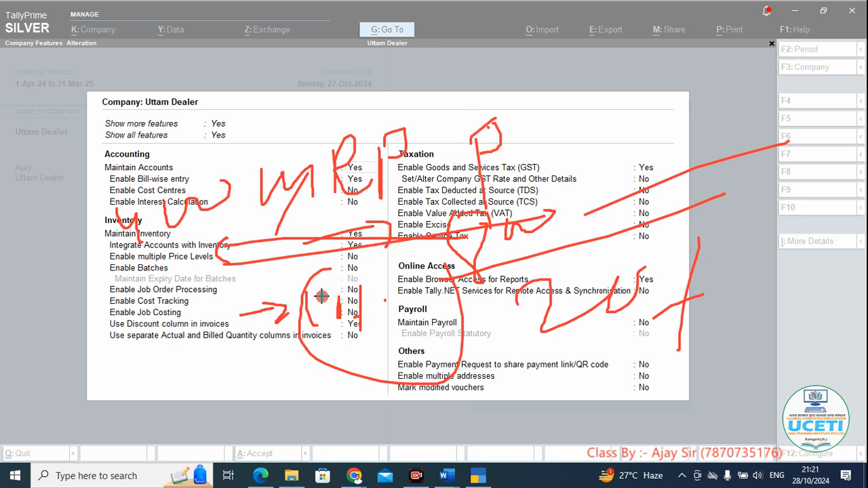
drag(614, 109, 474, 222)
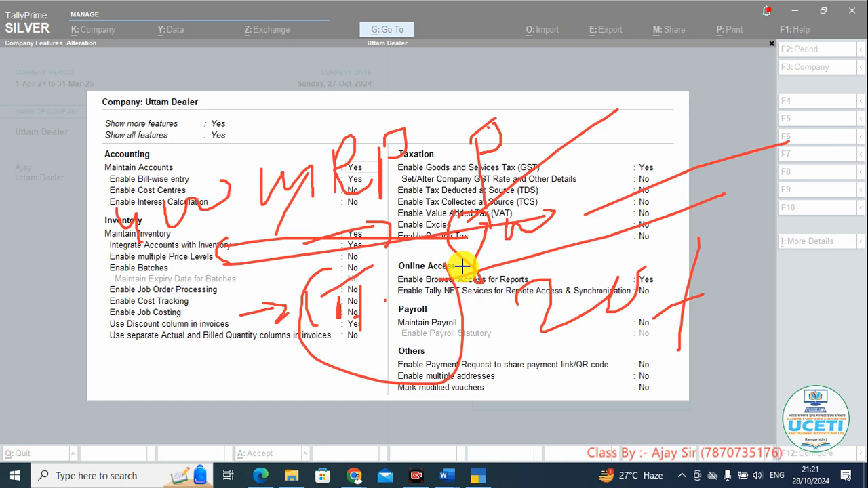
click(504, 56)
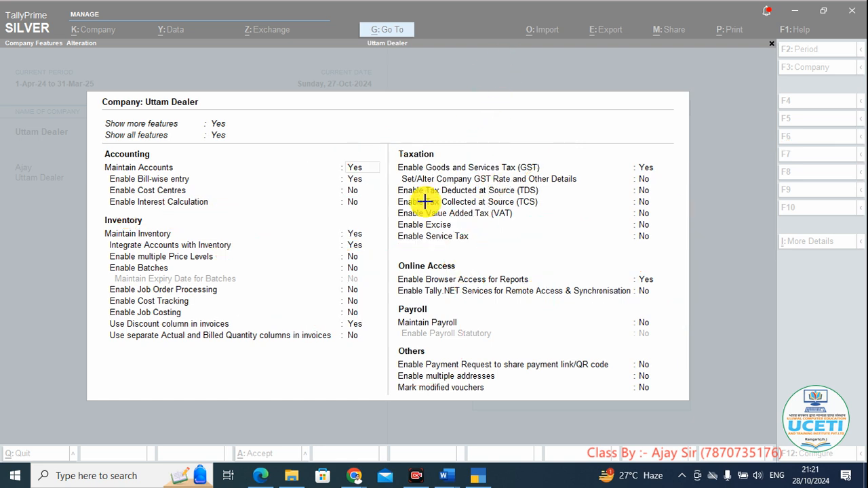